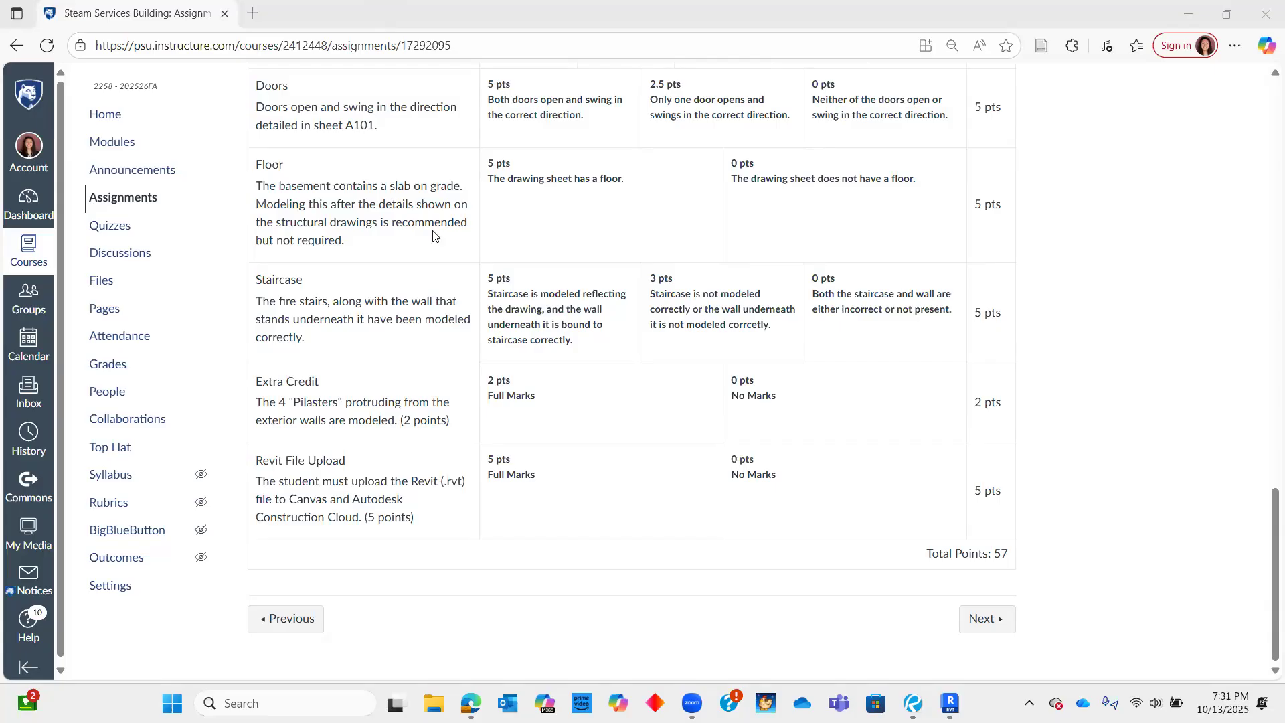
- Examine the title and model image at the start of the Steam Services Building: Assignment 1 page
scroll(574, 436, up, 12)
scroll(575, 441, up, 5)
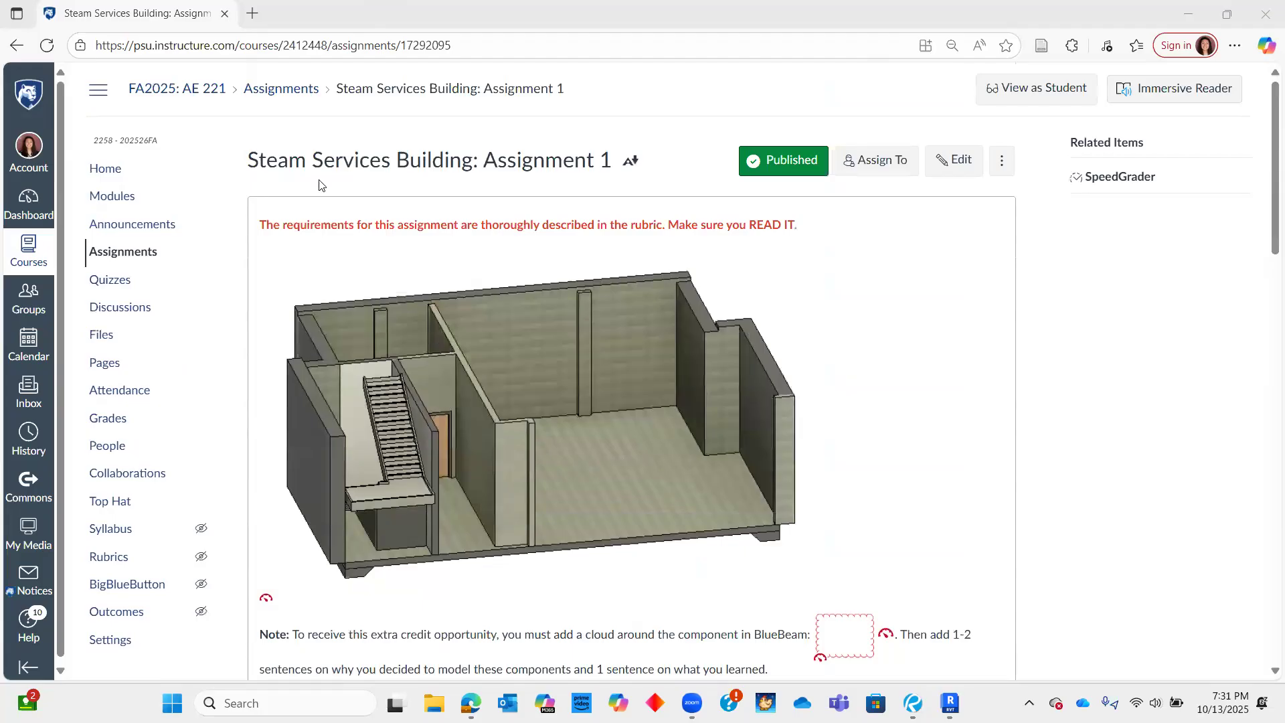
click(323, 159)
drag(248, 160, 565, 162)
drag(447, 225, 454, 225)
click(537, 178)
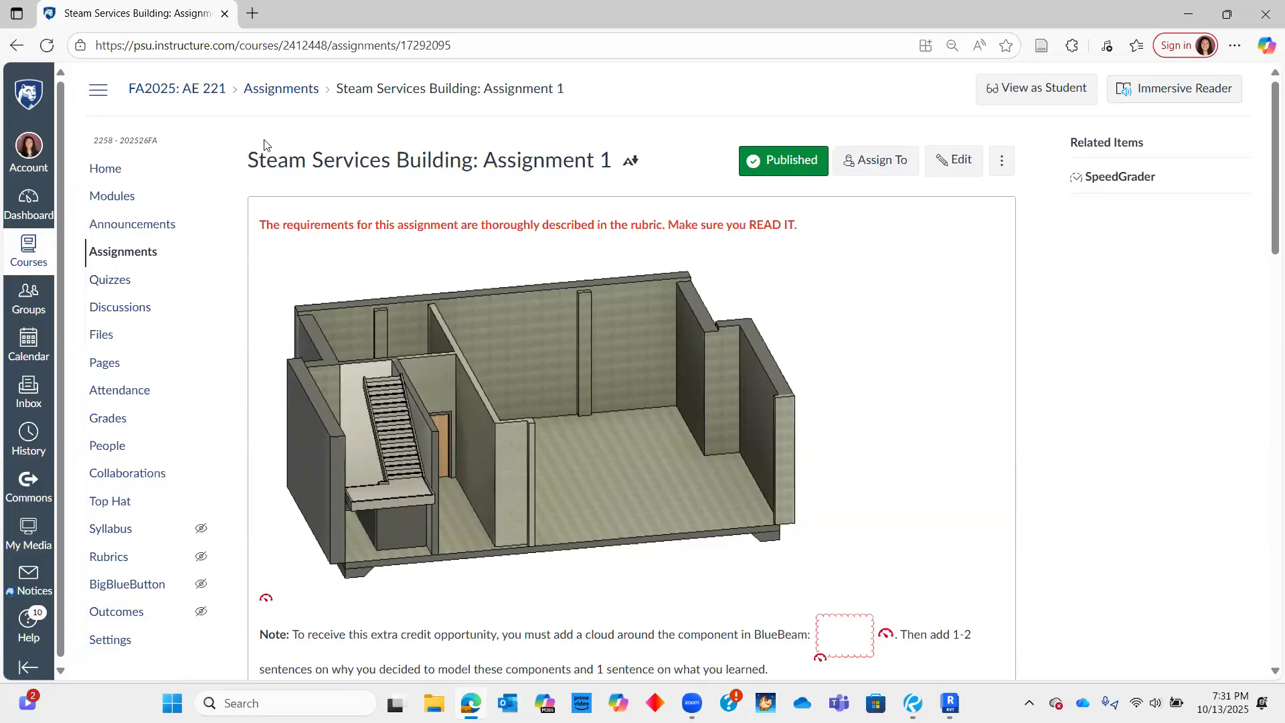
- Examine the assignment's extra credit note, due dates and the rubric's Correct Model Area and BASEMENT Floor Plan criteria
scroll(675, 200, down, 4)
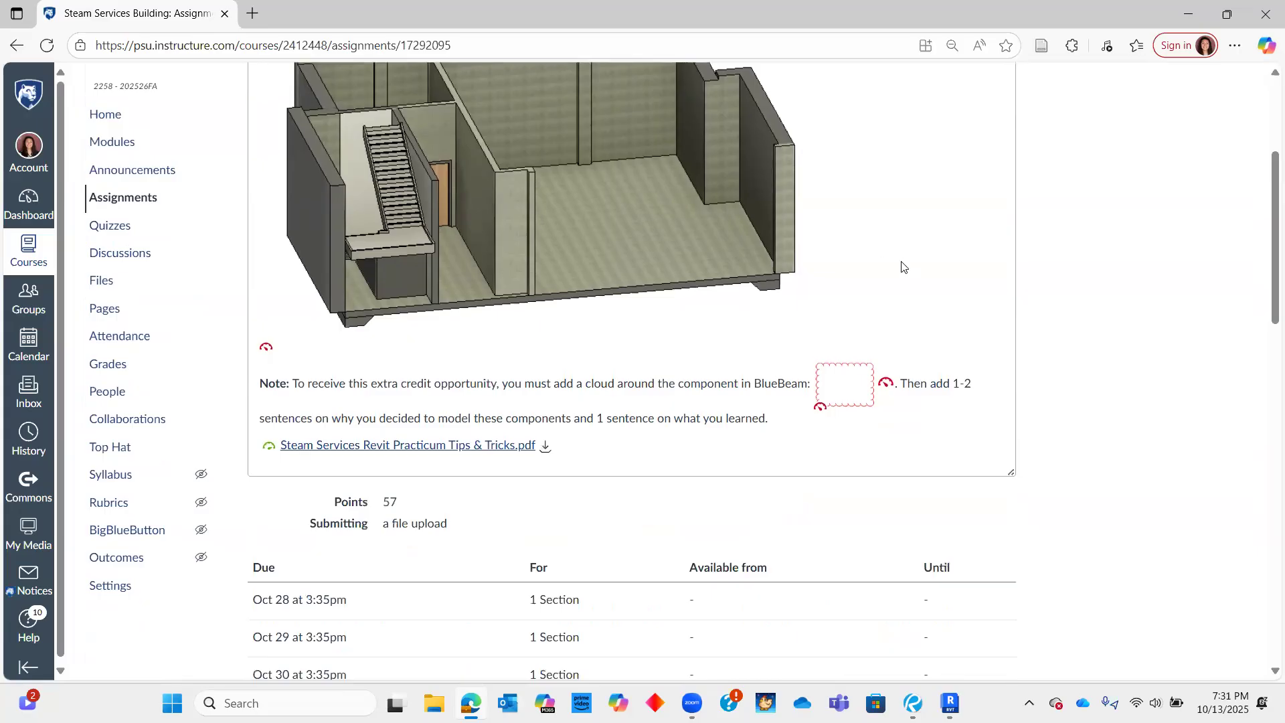
scroll(516, 335, down, 5)
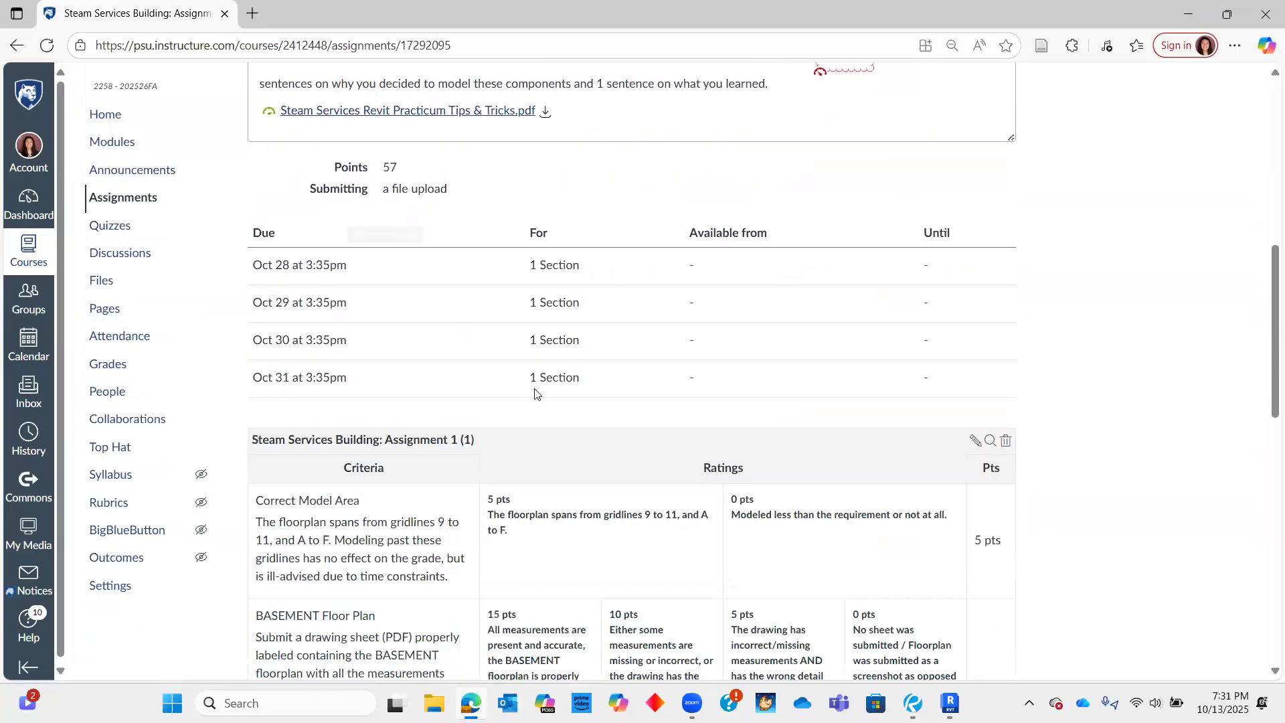
scroll(476, 372, down, 4)
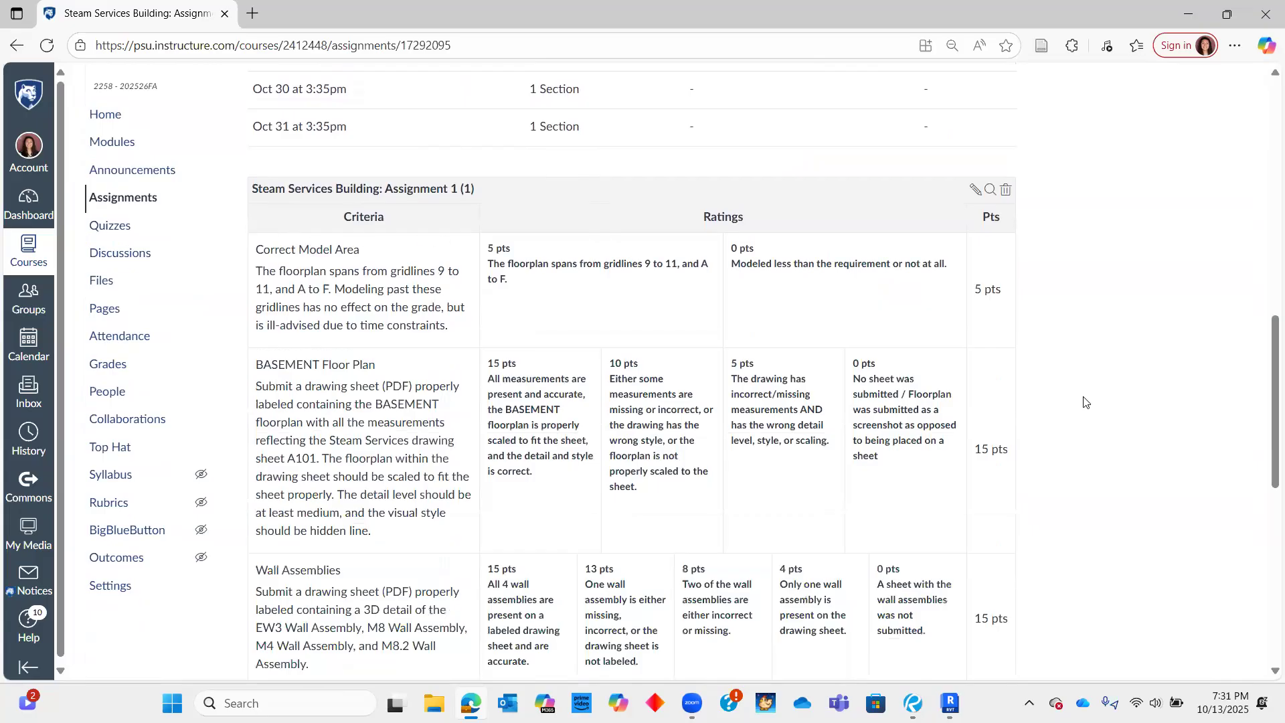
scroll(586, 148, down, 1)
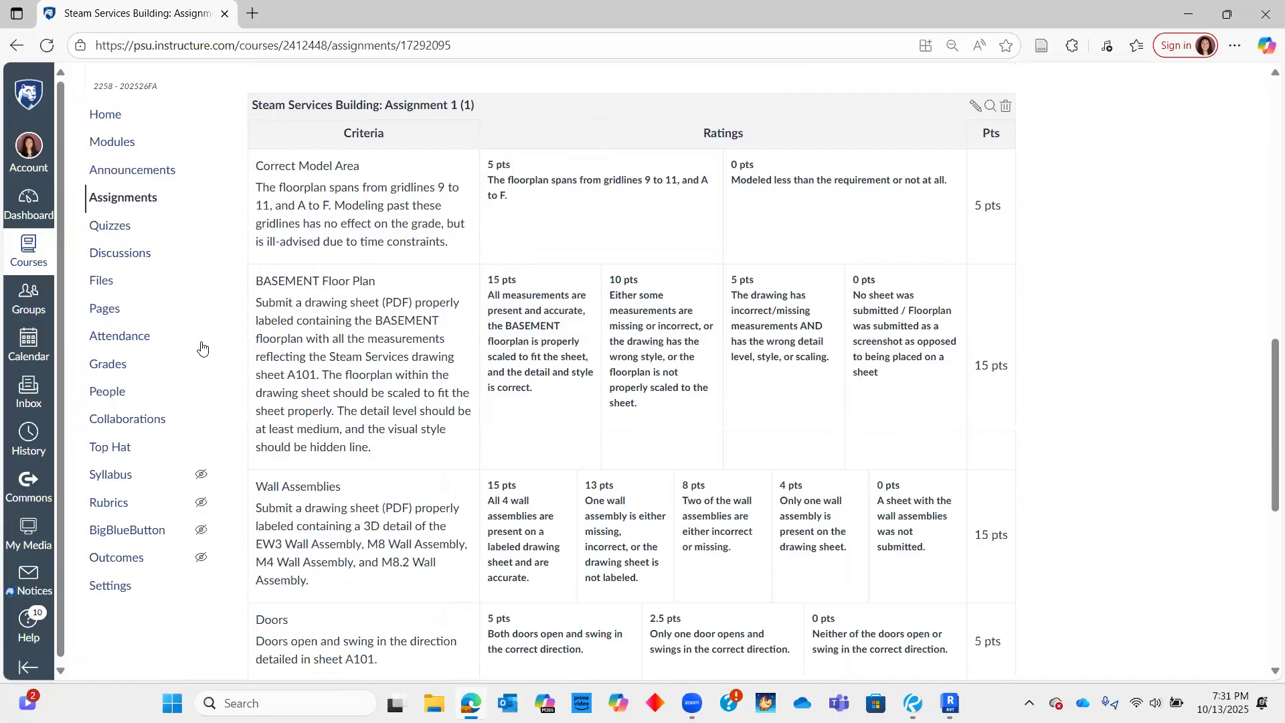
scroll(370, 224, down, 1)
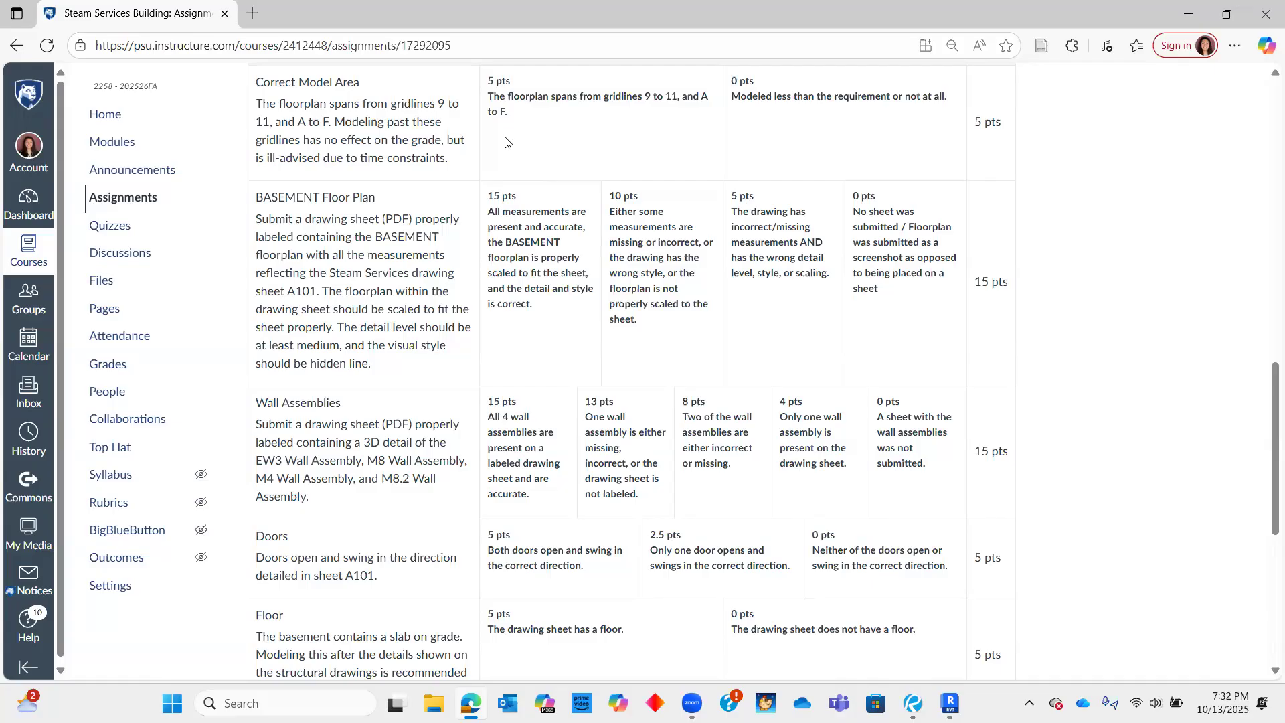
scroll(386, 163, up, 1)
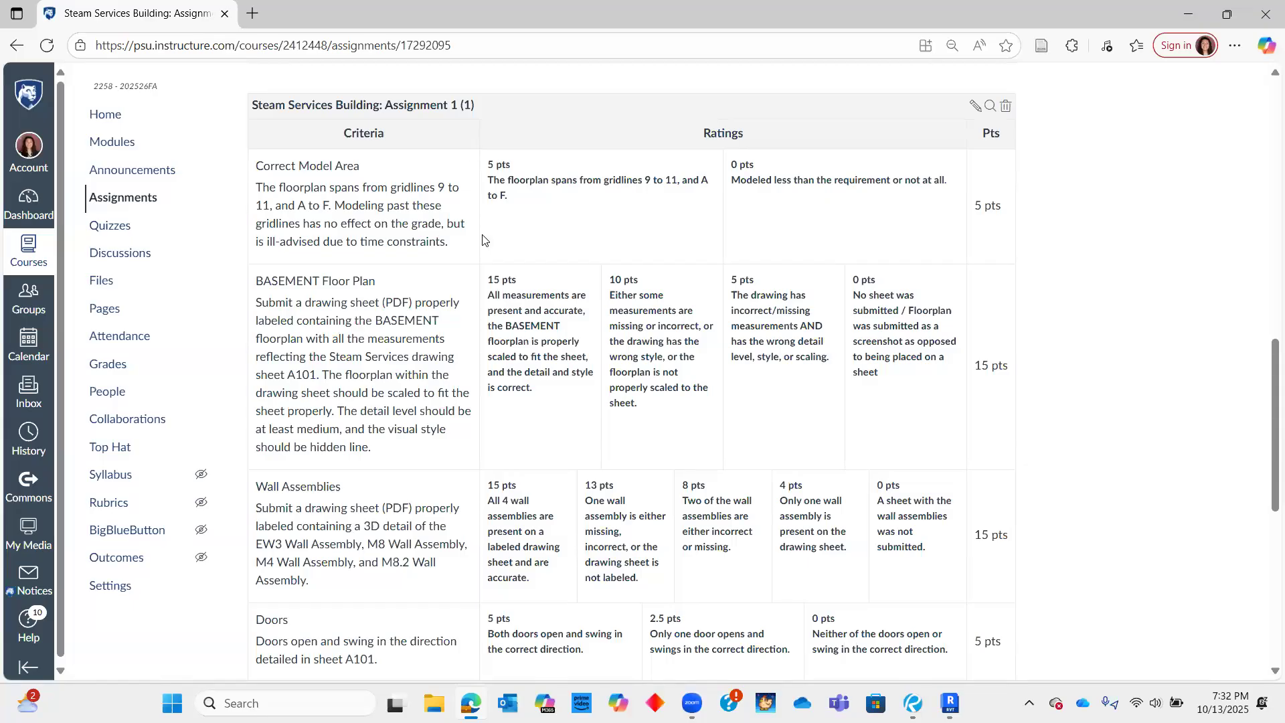
scroll(310, 255, down, 3)
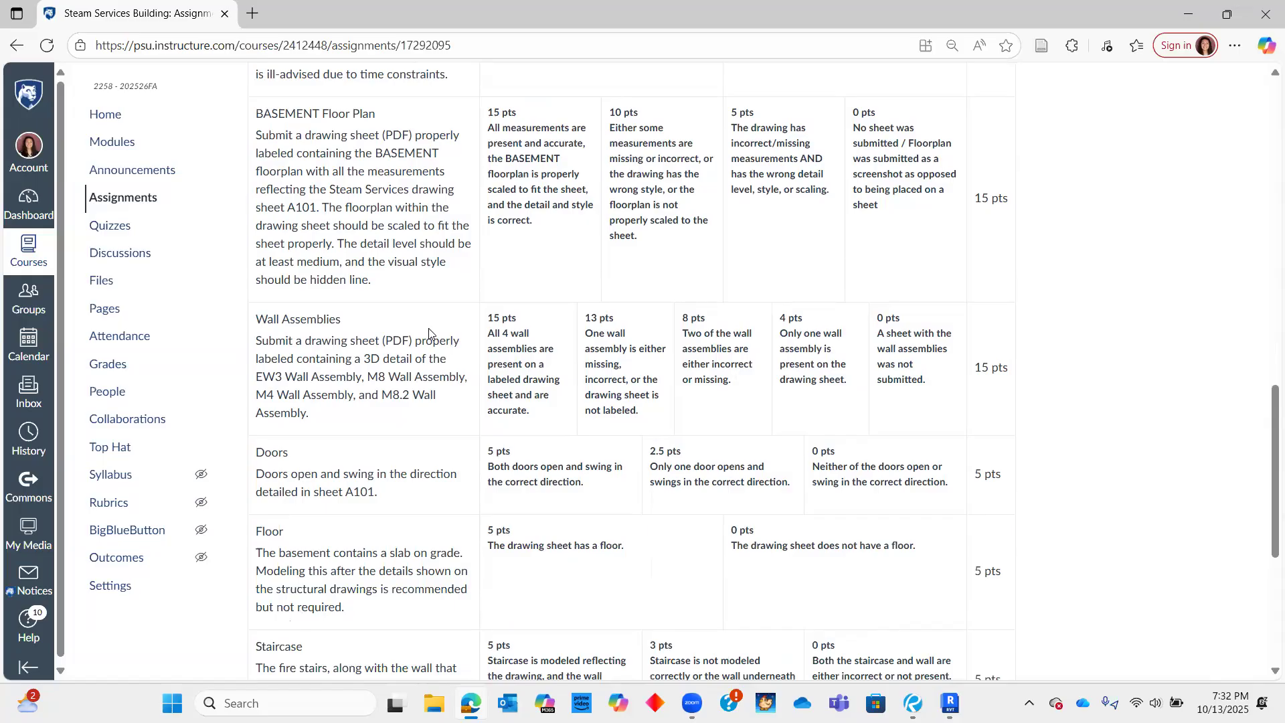
scroll(328, 332, down, 1)
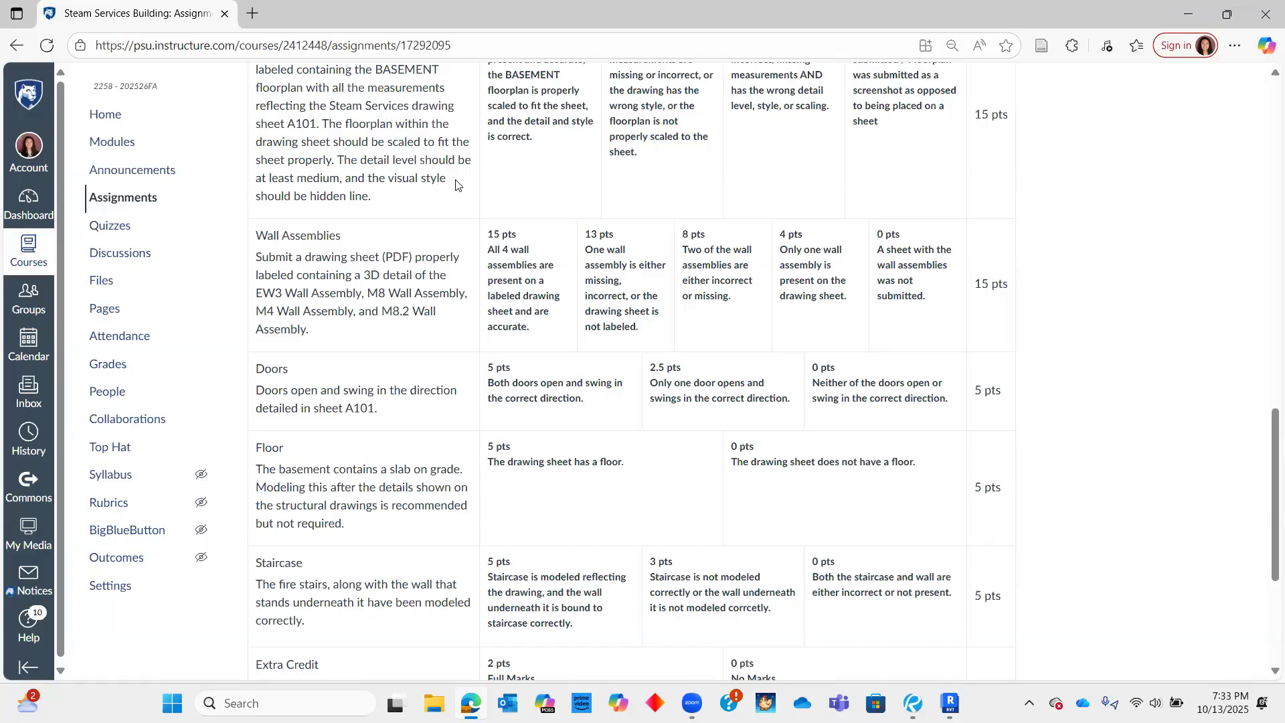
- Examine the remaining rubric criteria, from Wall Assemblies and Doors through Extra Credit and Revit File Upload
scroll(455, 187, down, 2)
scroll(429, 281, up, 2)
drag(256, 293, 432, 320)
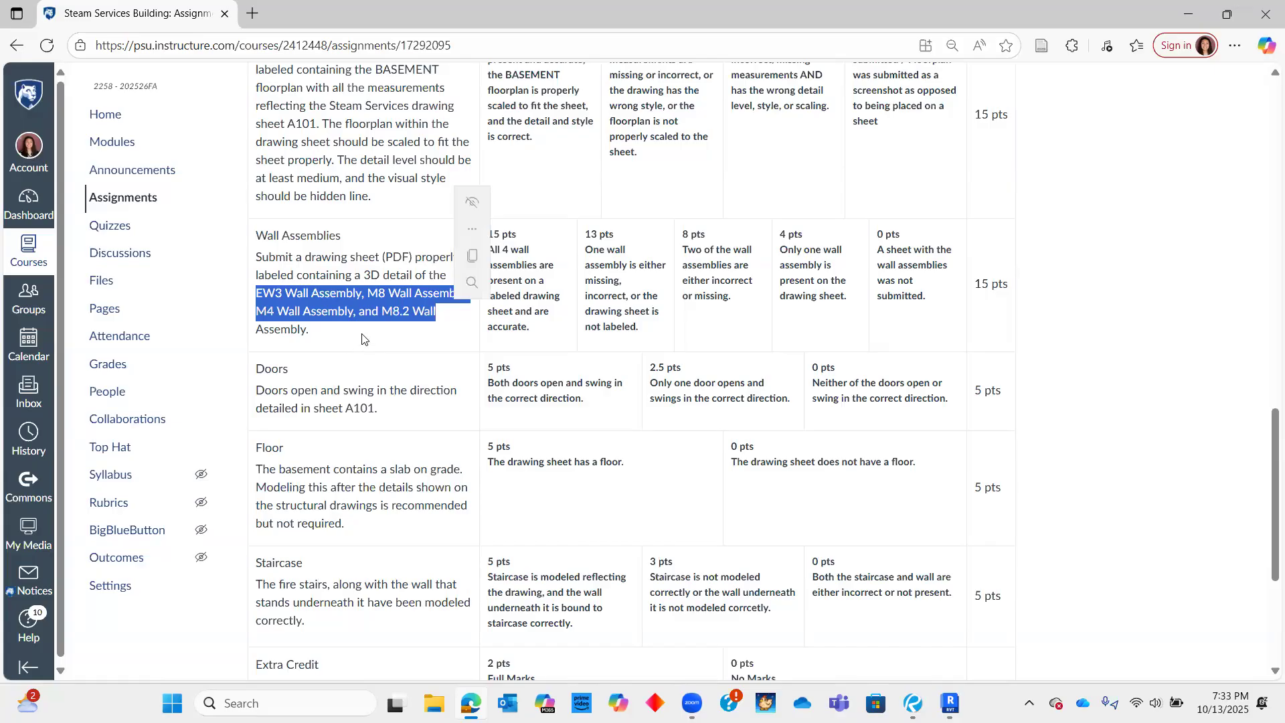
click(480, 332)
scroll(479, 332, down, 1)
scroll(476, 330, up, 1)
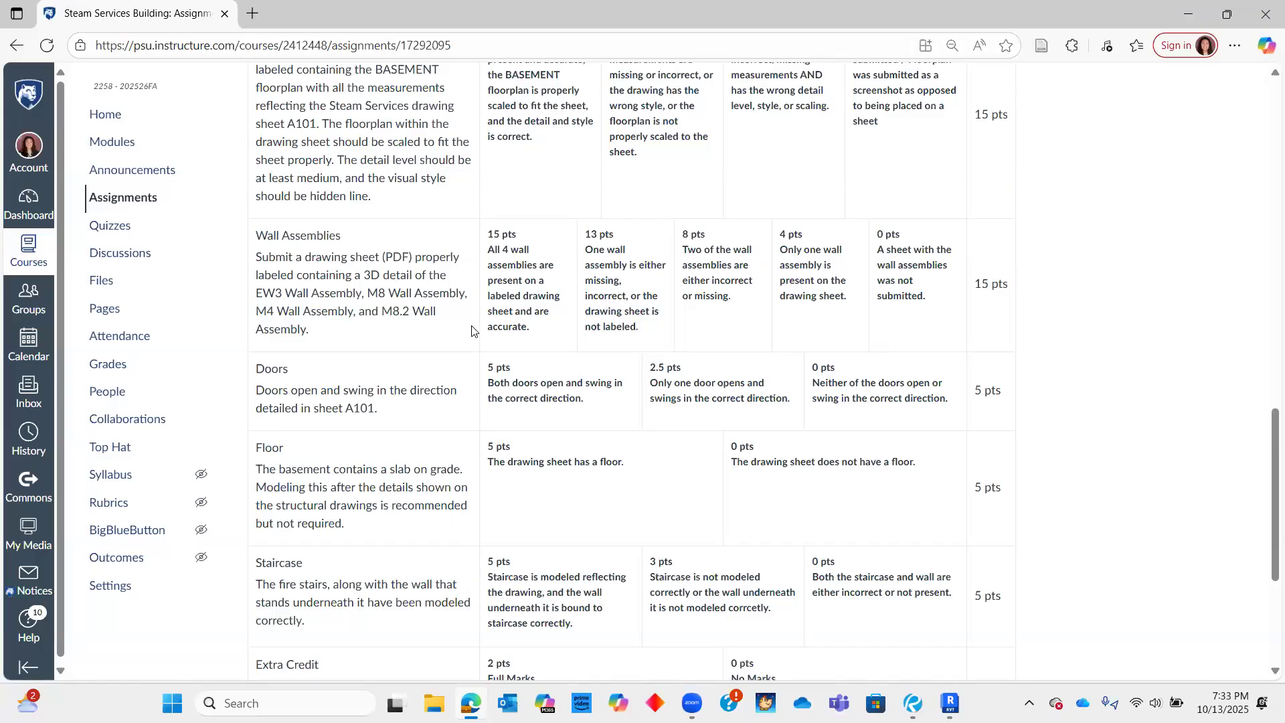
scroll(415, 338, down, 3)
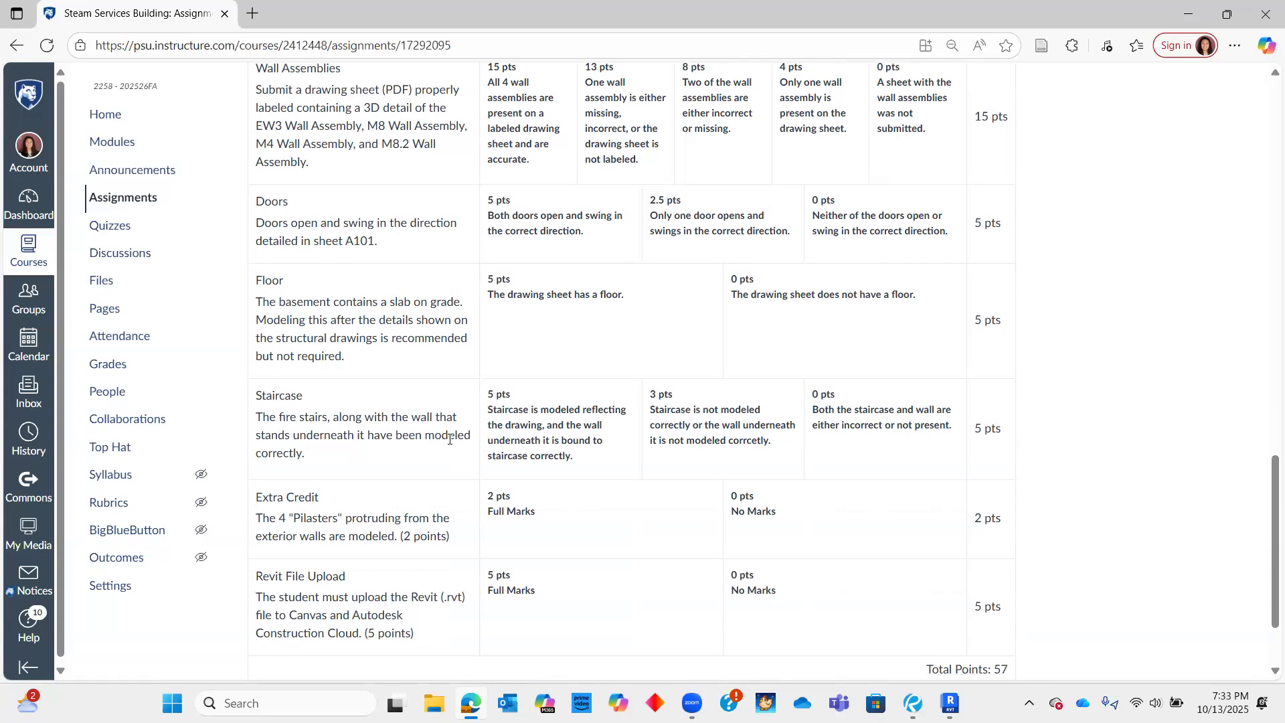
scroll(462, 440, down, 2)
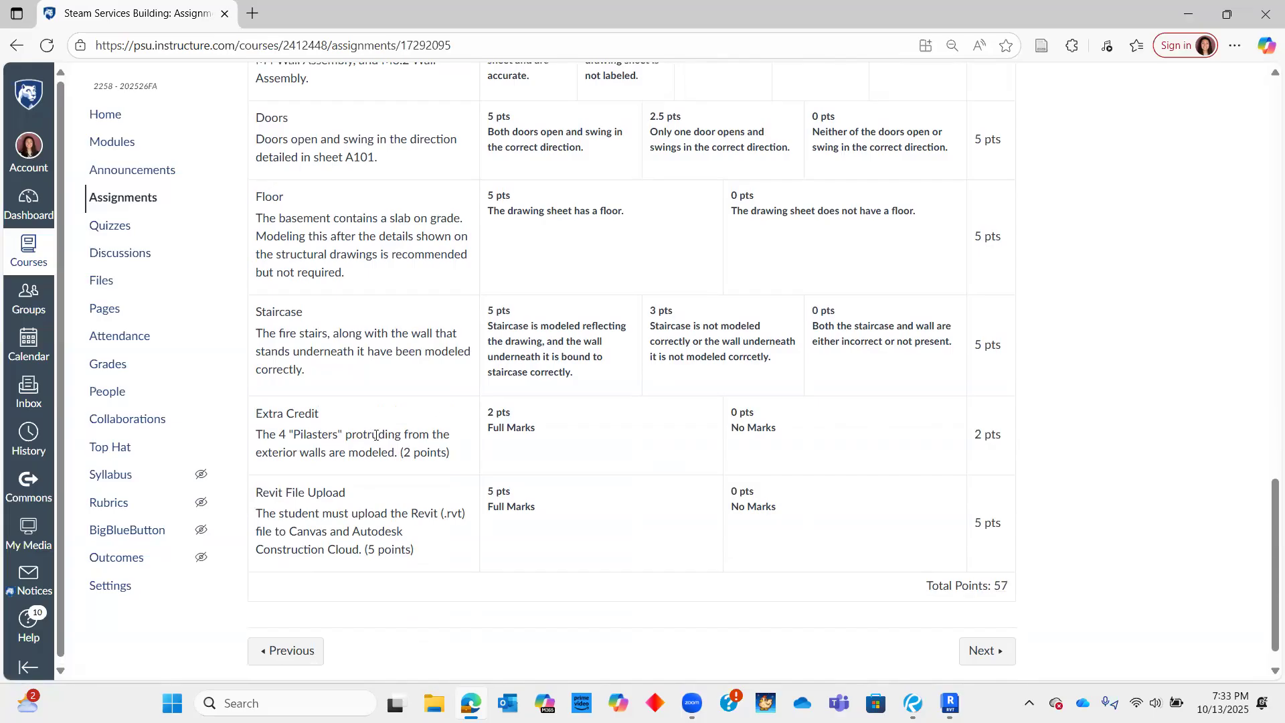
scroll(571, 439, down, 1)
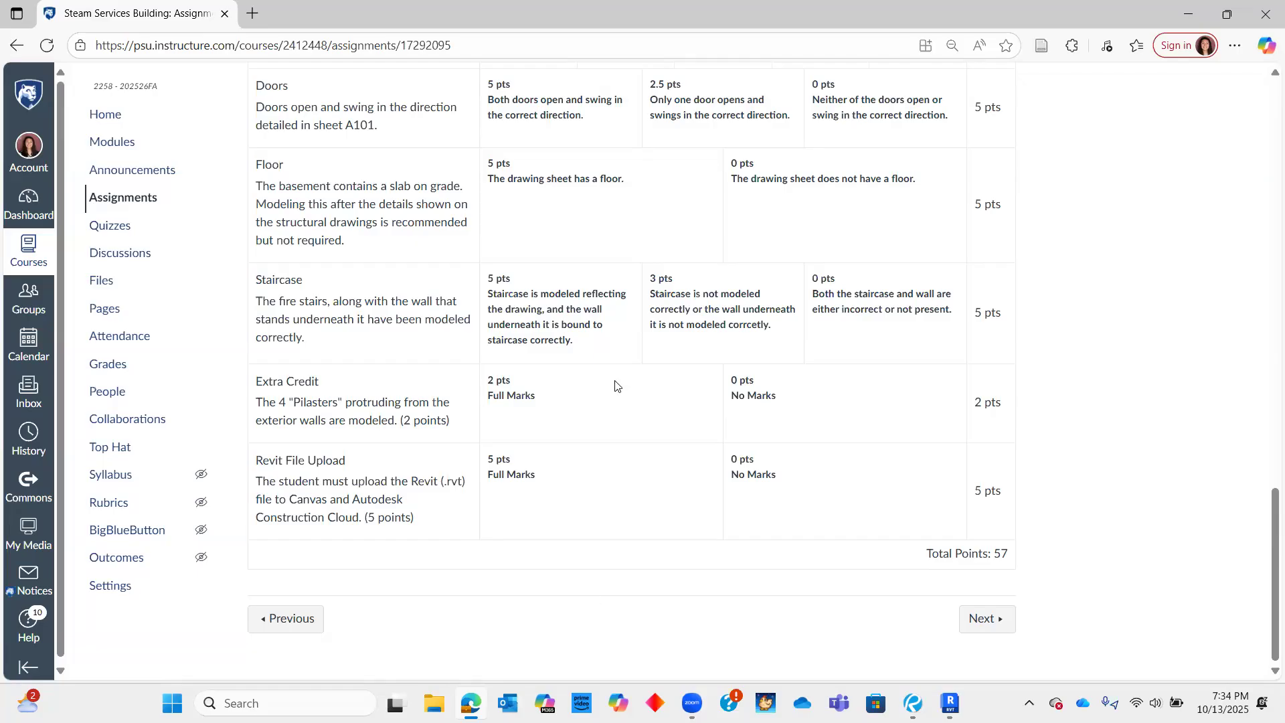
- Review the assignment once more, from the model image through the whole rubric and back to the image
scroll(588, 229, up, 4)
scroll(587, 229, up, 15)
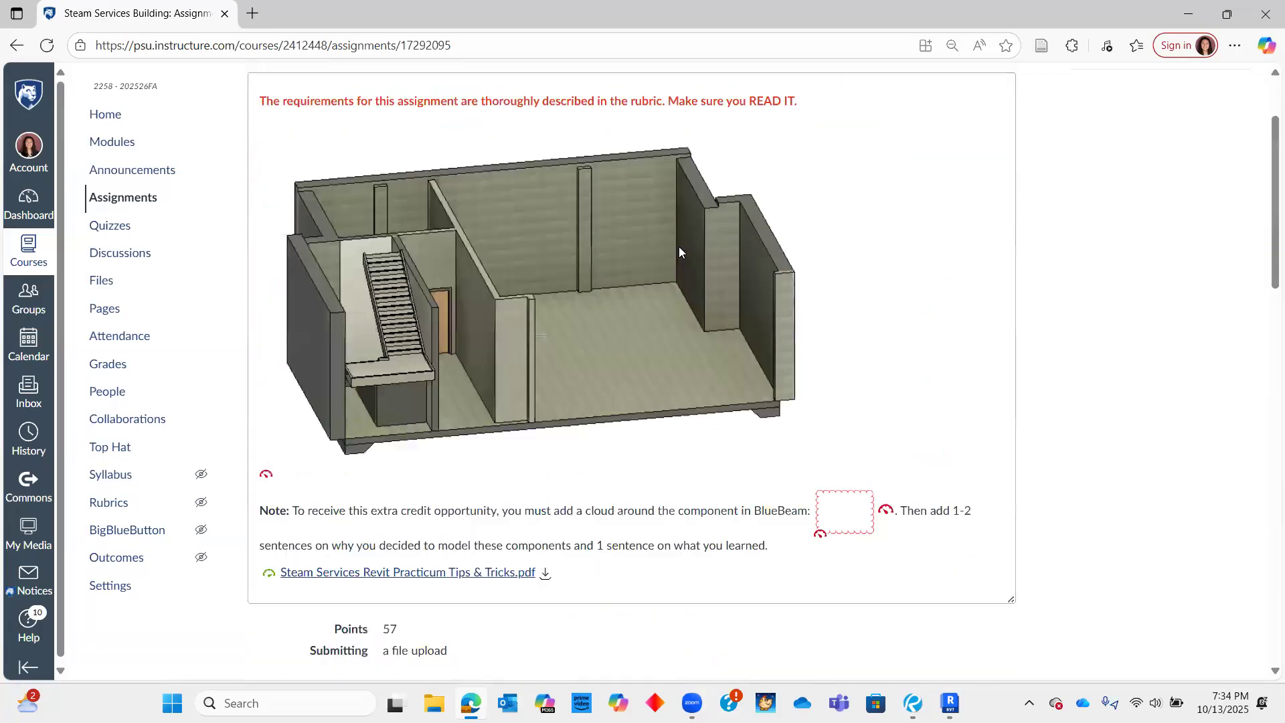
scroll(712, 355, up, 2)
scroll(708, 295, down, 7)
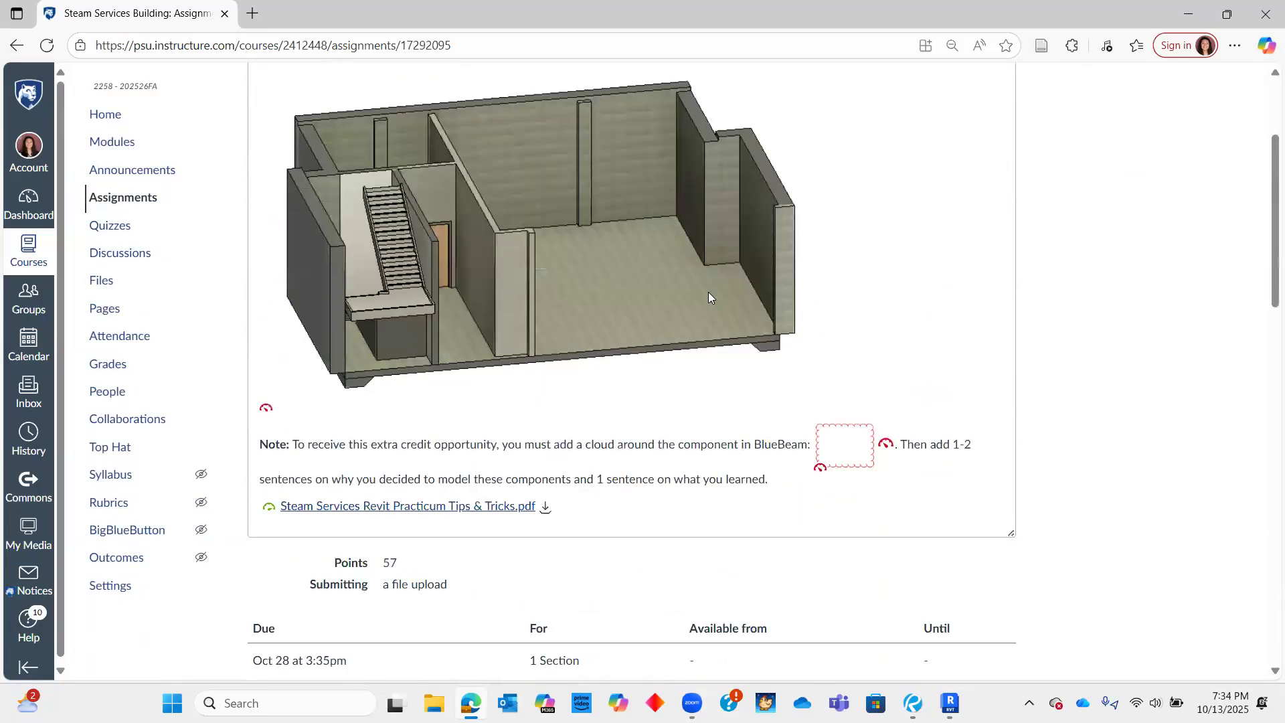
scroll(711, 297, down, 8)
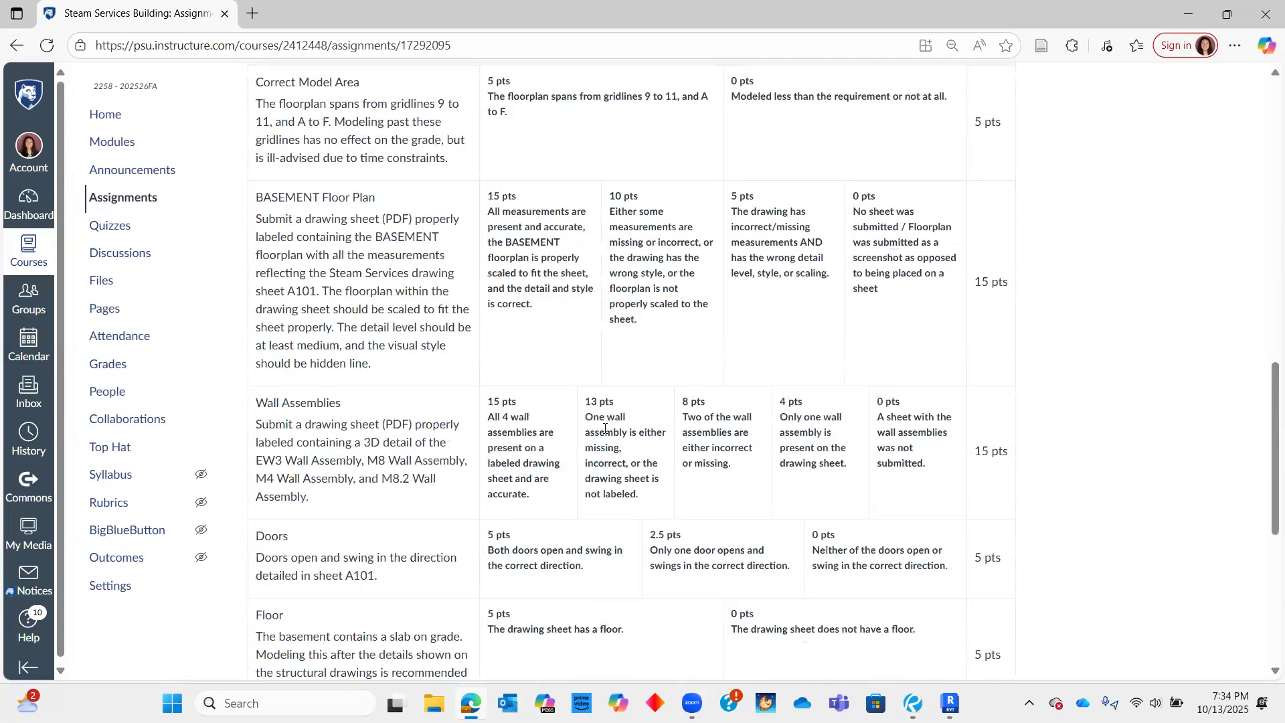
scroll(361, 394, down, 3)
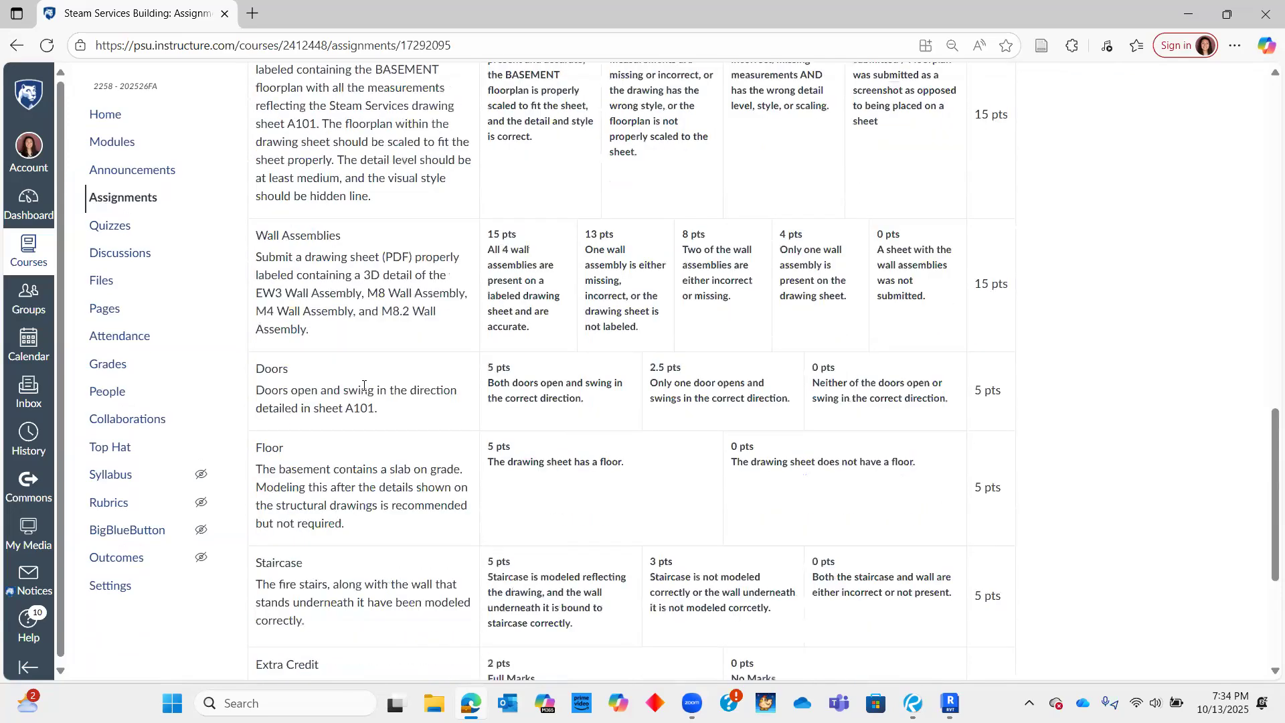
scroll(368, 397, down, 5)
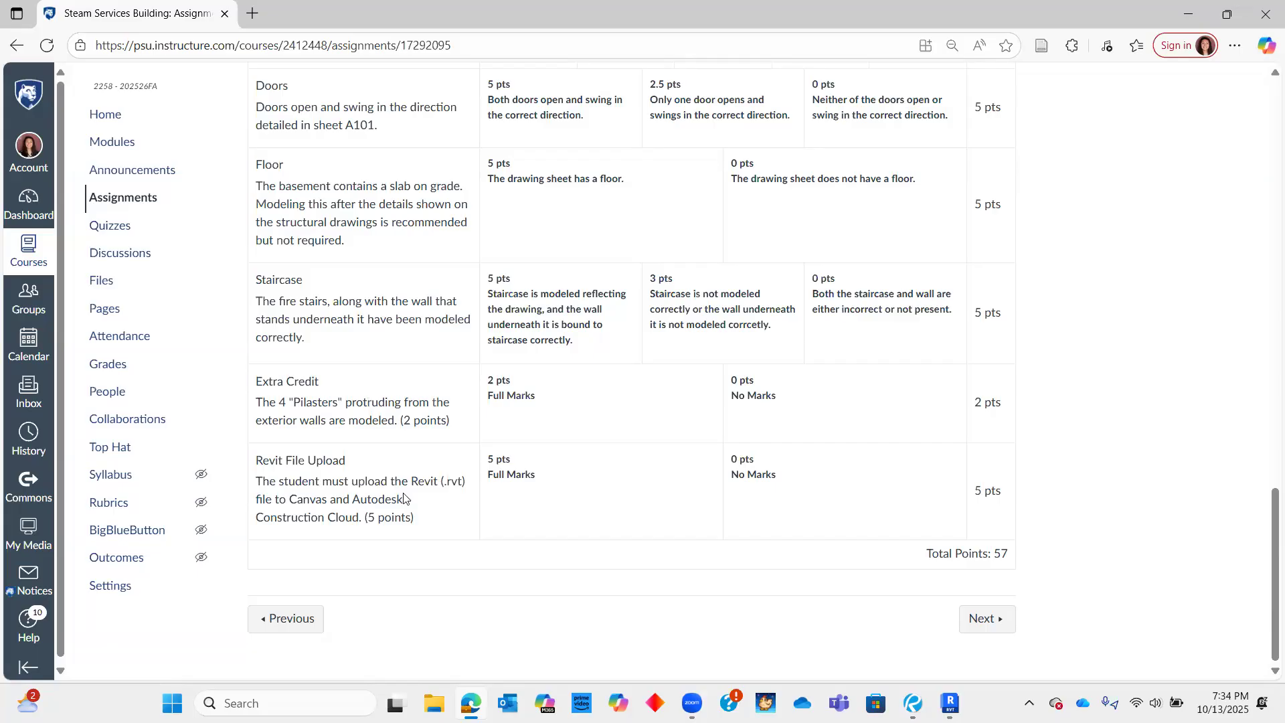
scroll(404, 496, up, 20)
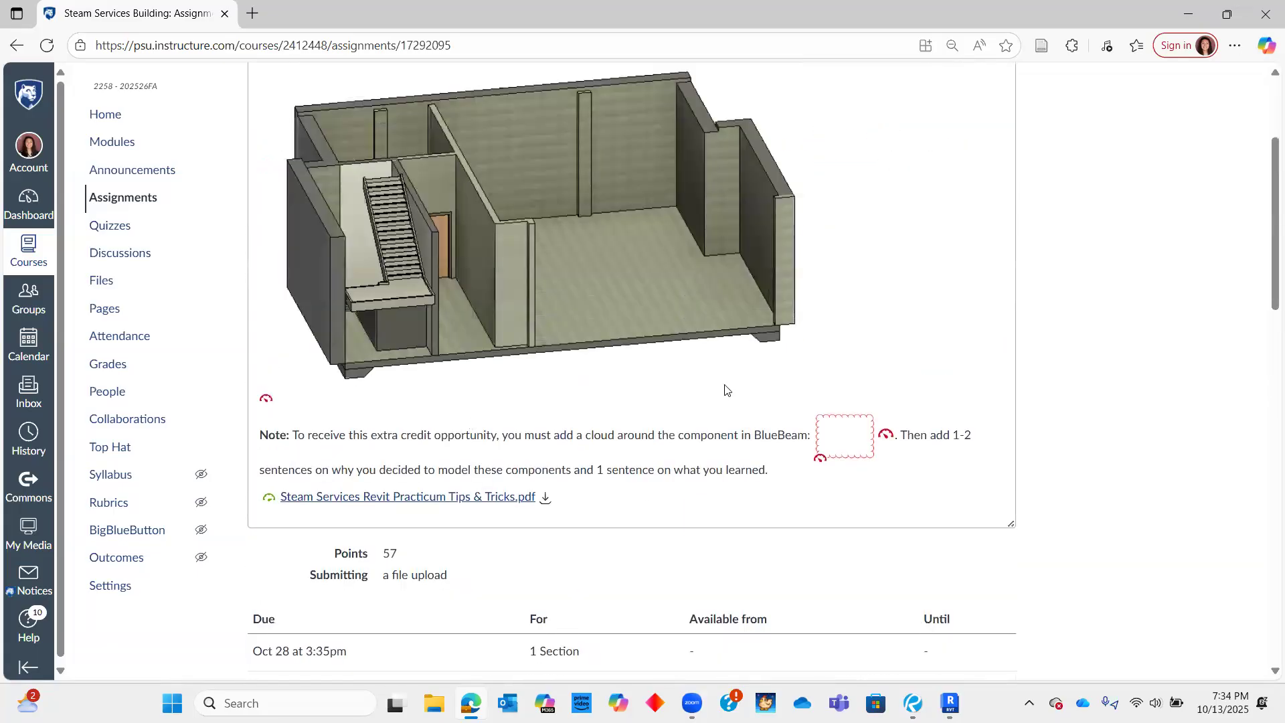
- Switch to Revit and create a new project from the Imperial Multi-discipline template
click(950, 702)
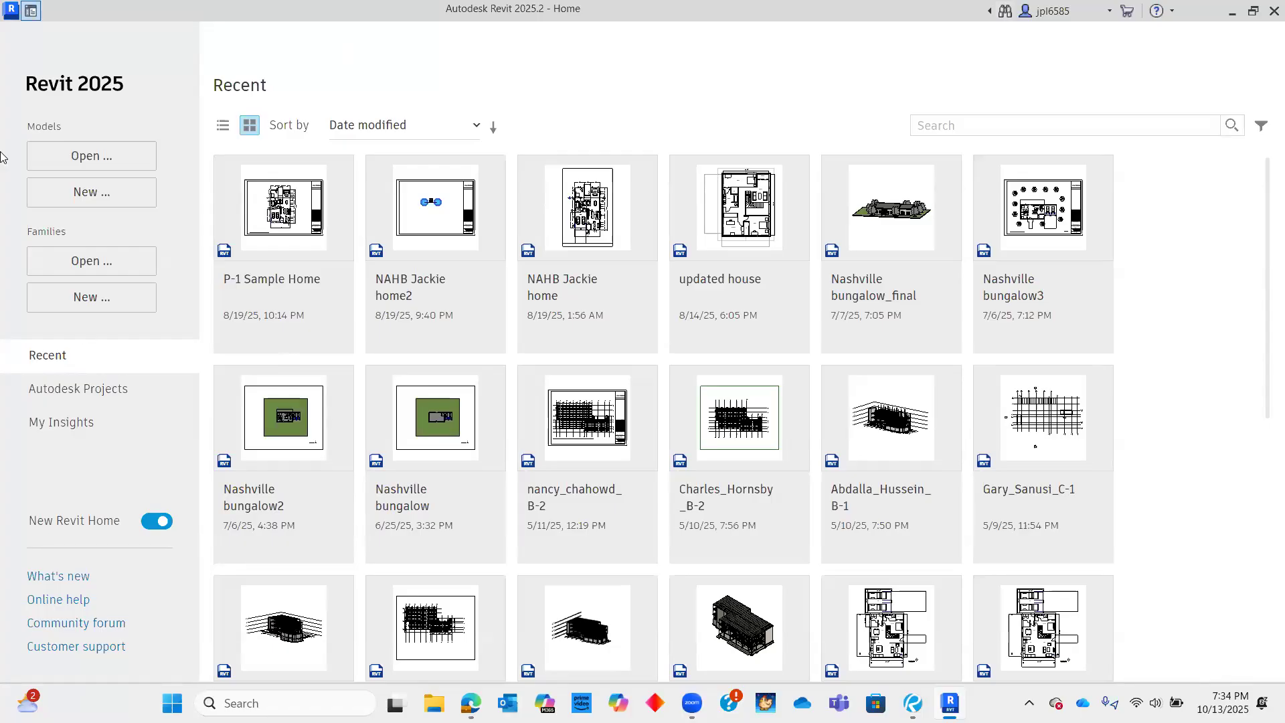
click(93, 202)
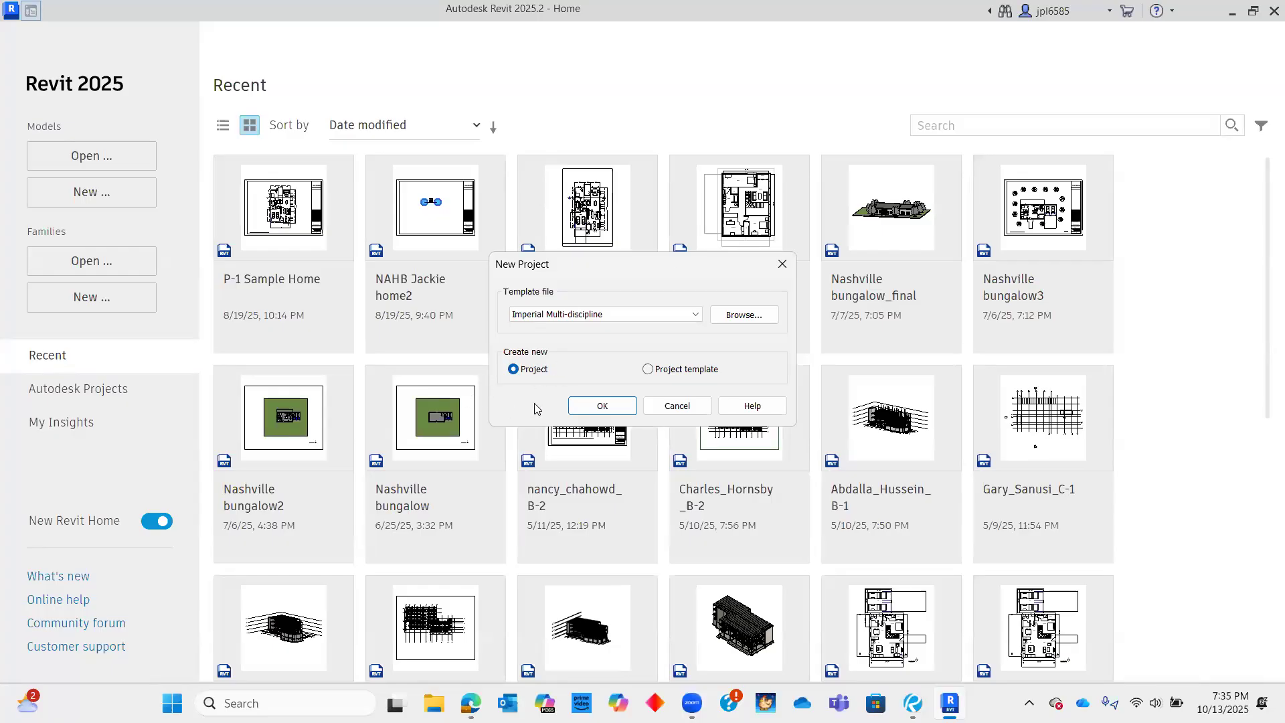
click(603, 406)
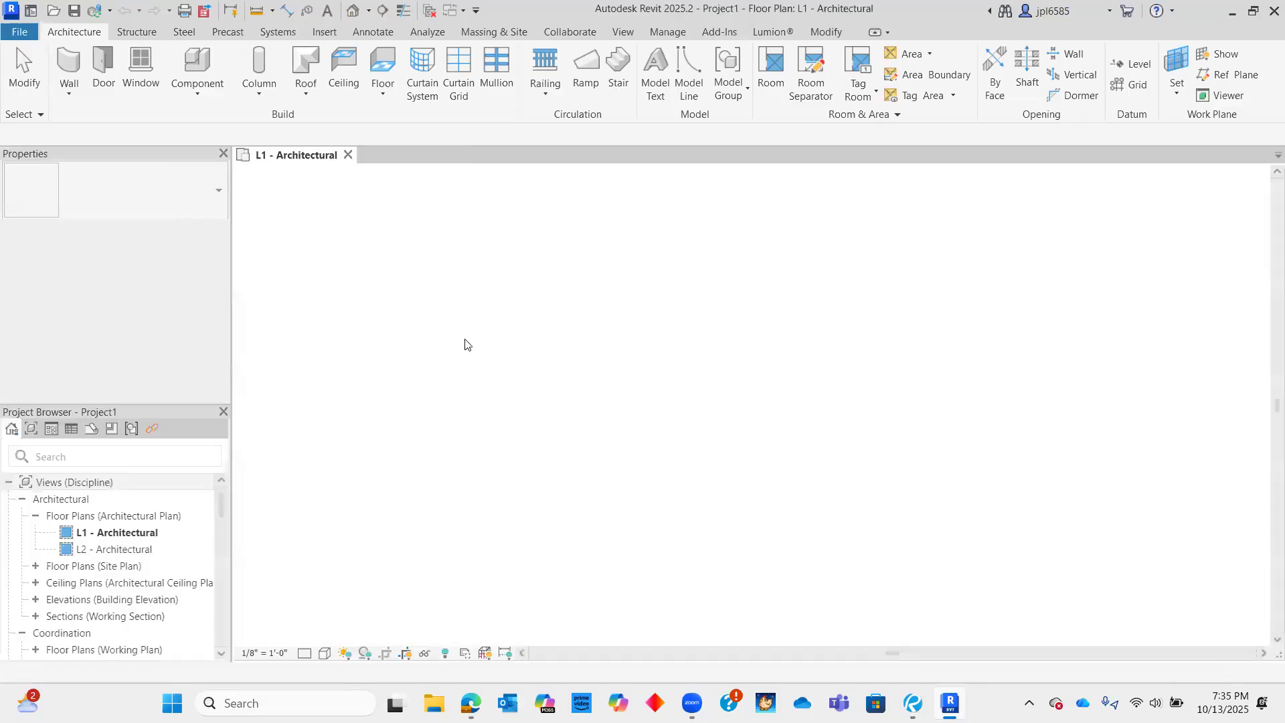
- Select everything shown in the L1 - Architectural floor plan and hide those elements in the view
scroll(602, 341, down, 4)
middle_drag(1091, 467, 1009, 489)
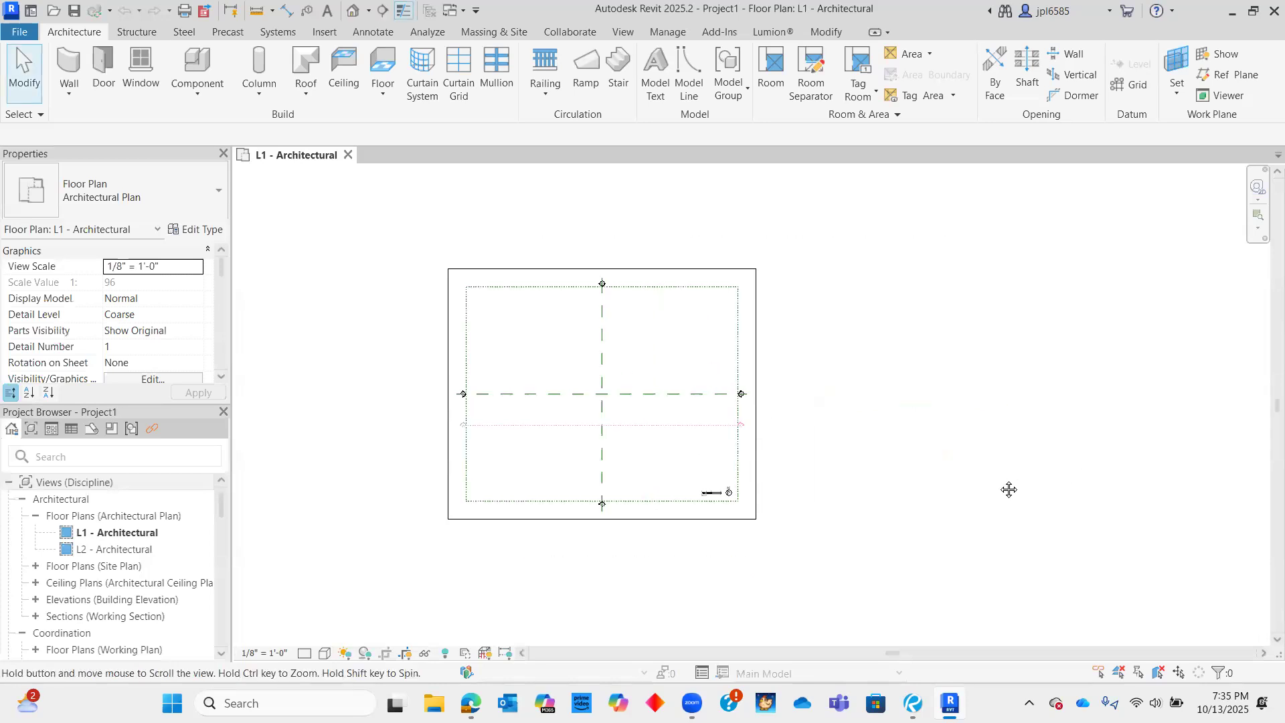
scroll(551, 470, up, 3)
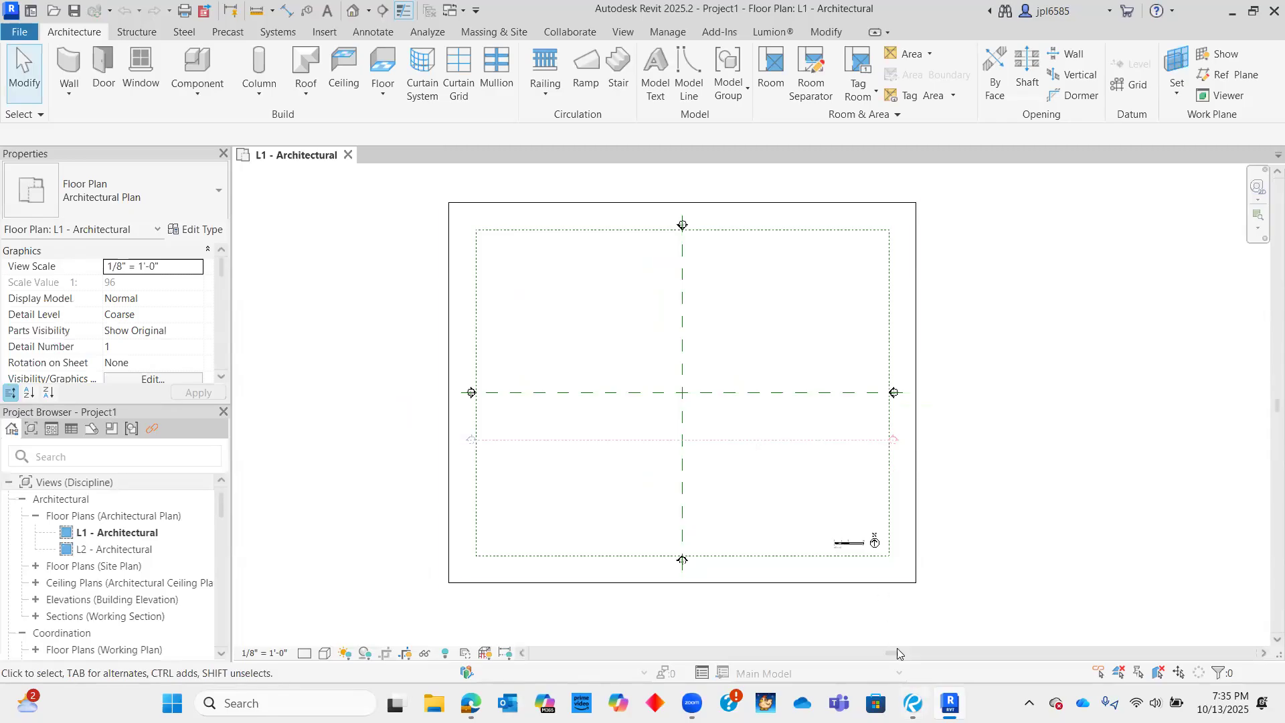
scroll(862, 537, up, 2)
scroll(885, 496, down, 1)
middle_drag(772, 459, 858, 515)
scroll(487, 401, down, 2)
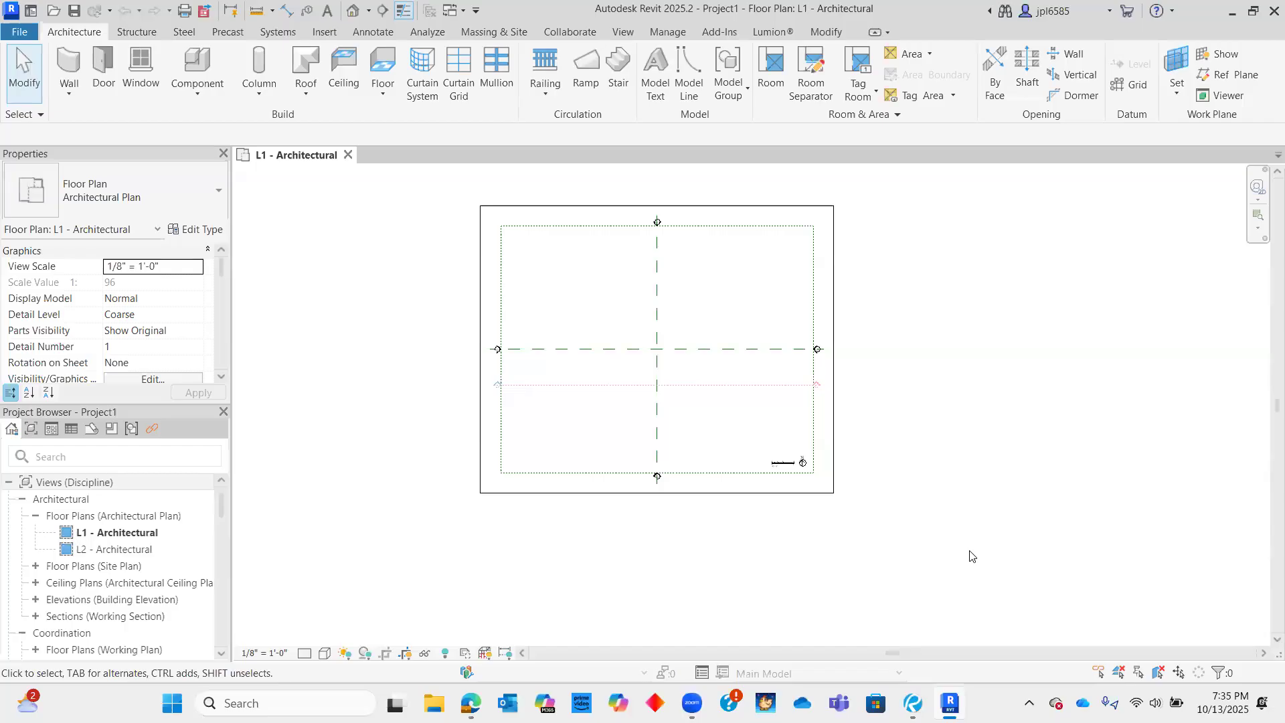
drag(935, 583, 370, 203)
right_click(372, 203)
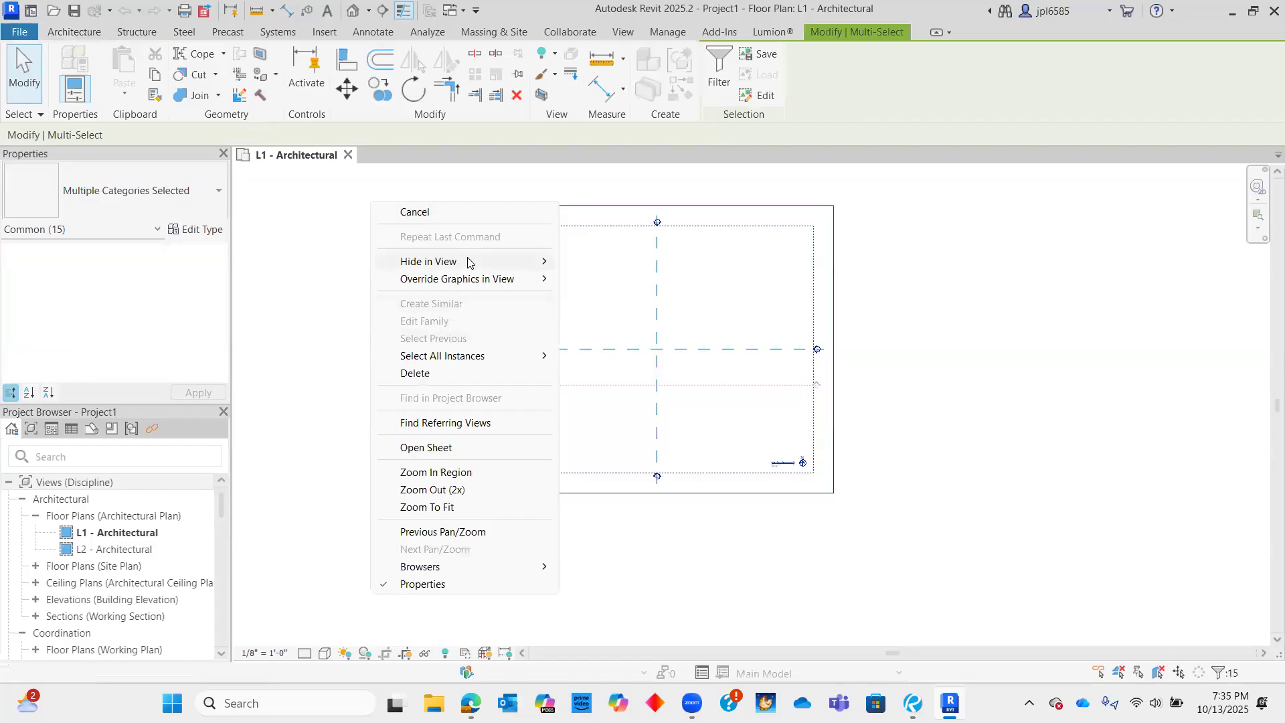
mouse_move(468, 262)
click(615, 267)
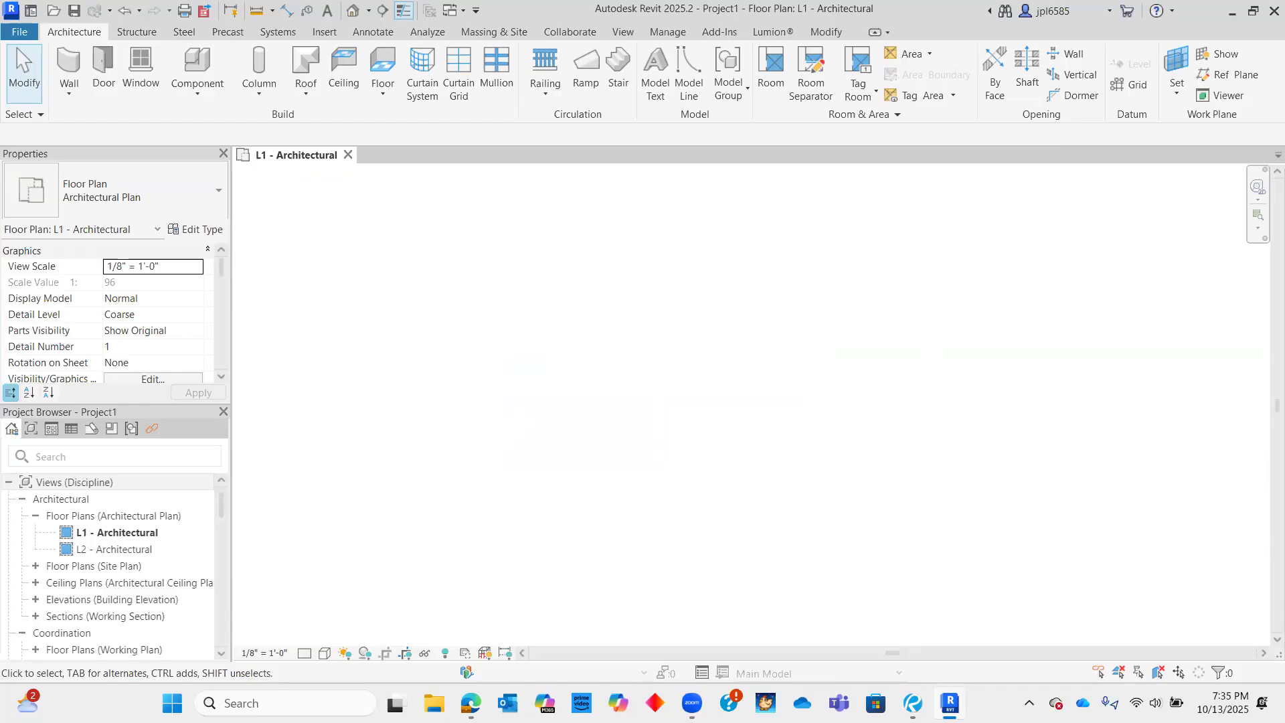
- Switch to Bluebeam Revu, maximize its window and examine the basement plan and its gridlines on sheet A-101
key(alt+Tab)
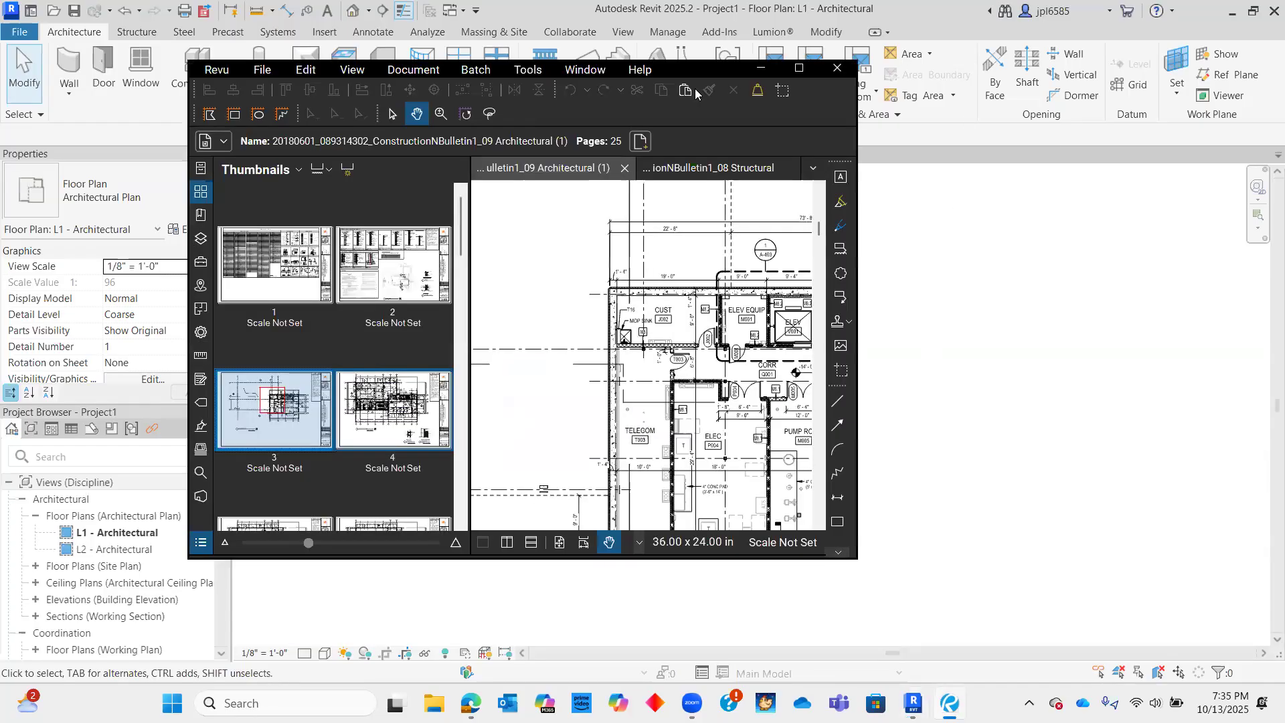
key(ctrl+d)
key(Escape)
click(798, 71)
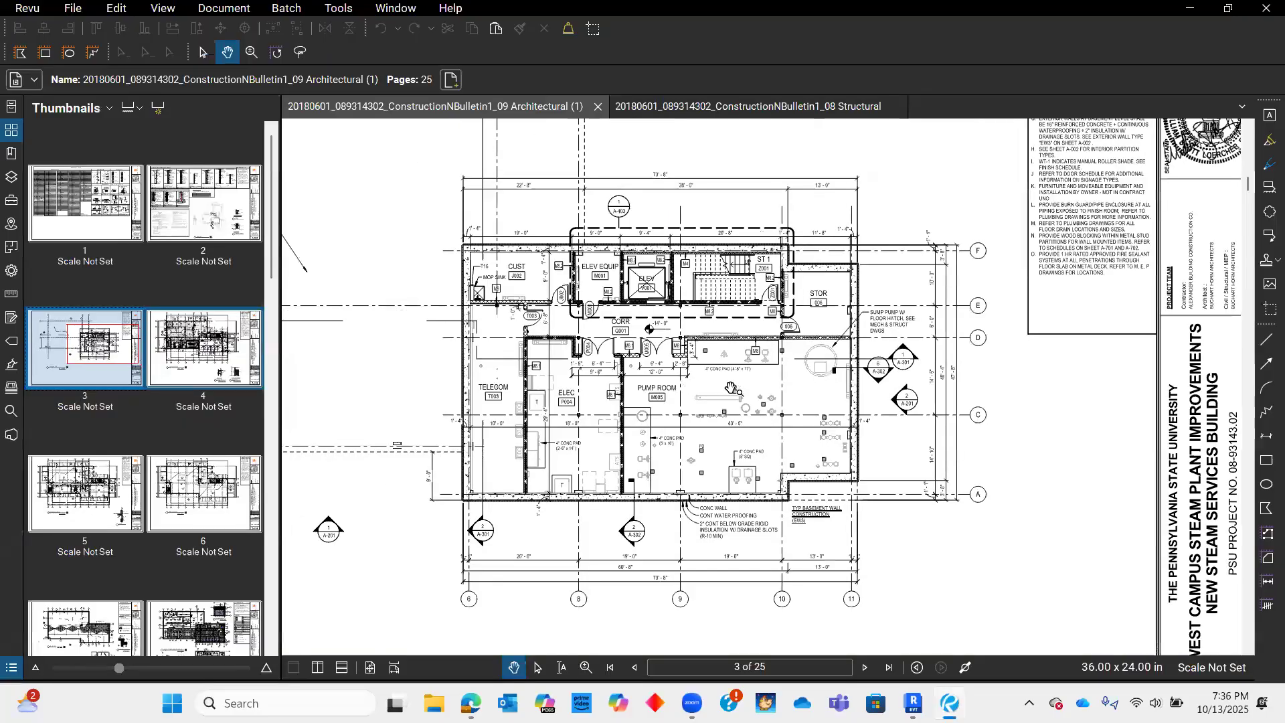
scroll(731, 388, down, 4)
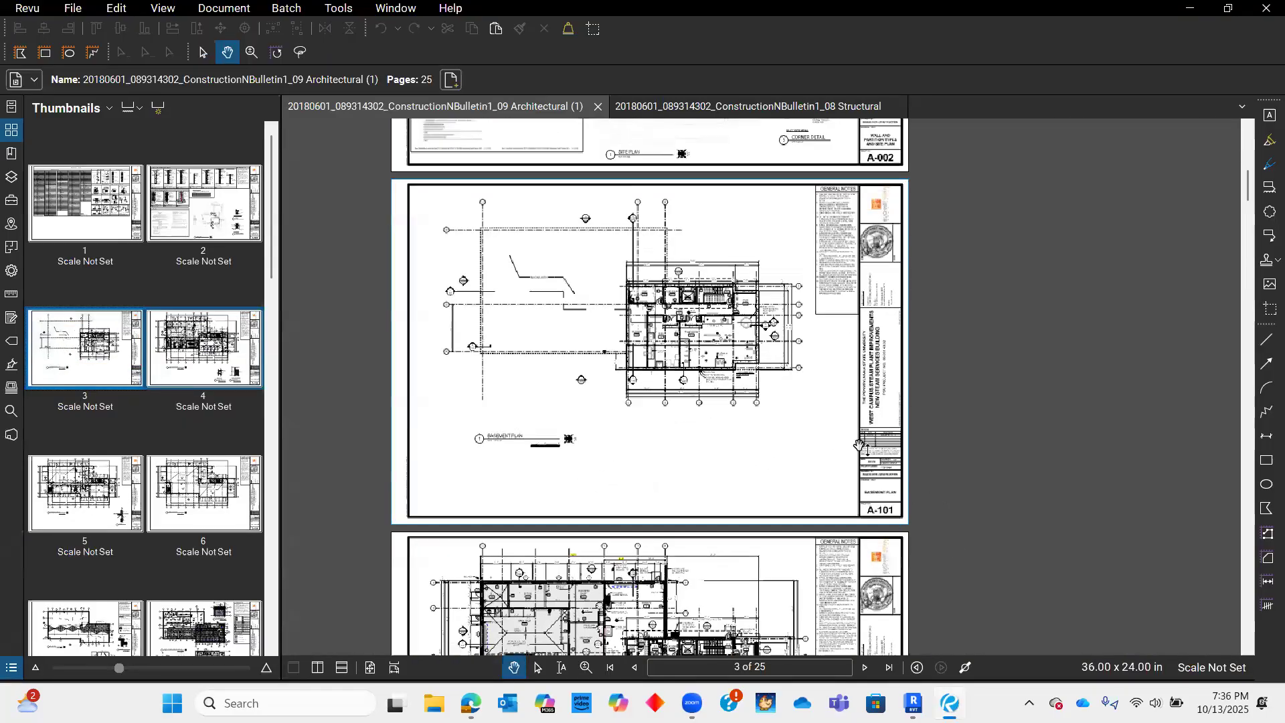
scroll(860, 445, up, 4)
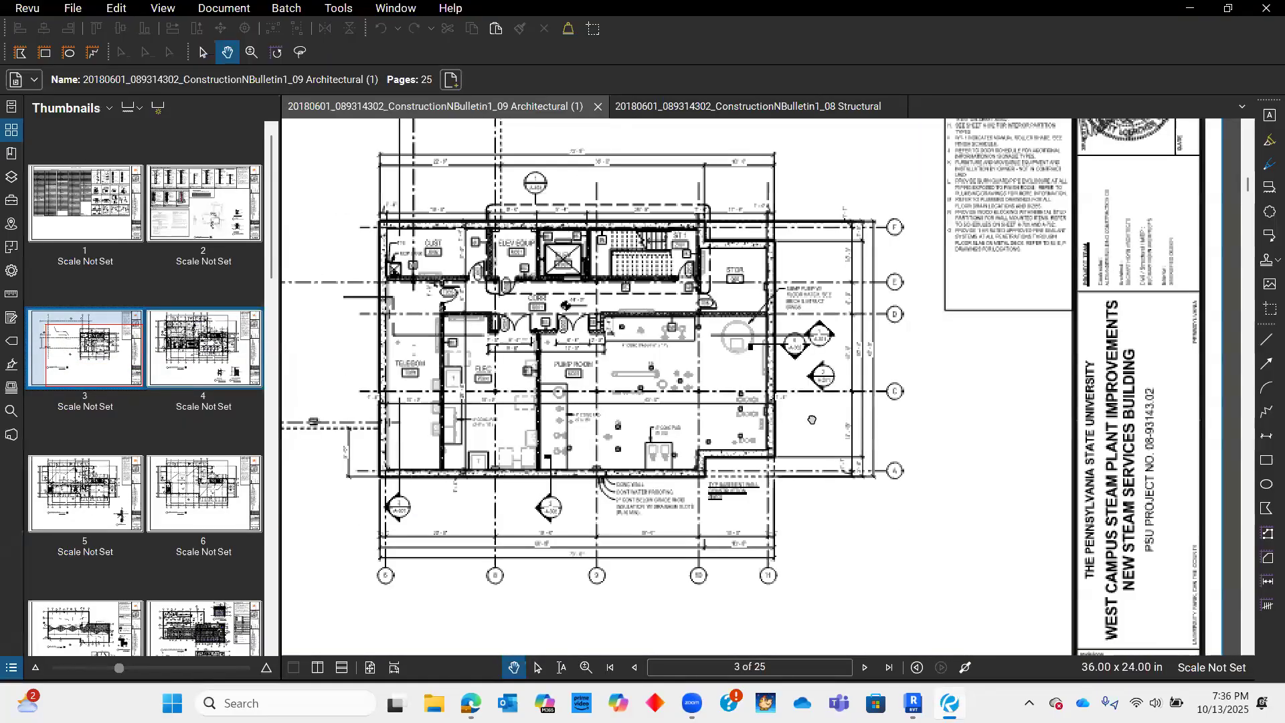
scroll(812, 420, up, 3)
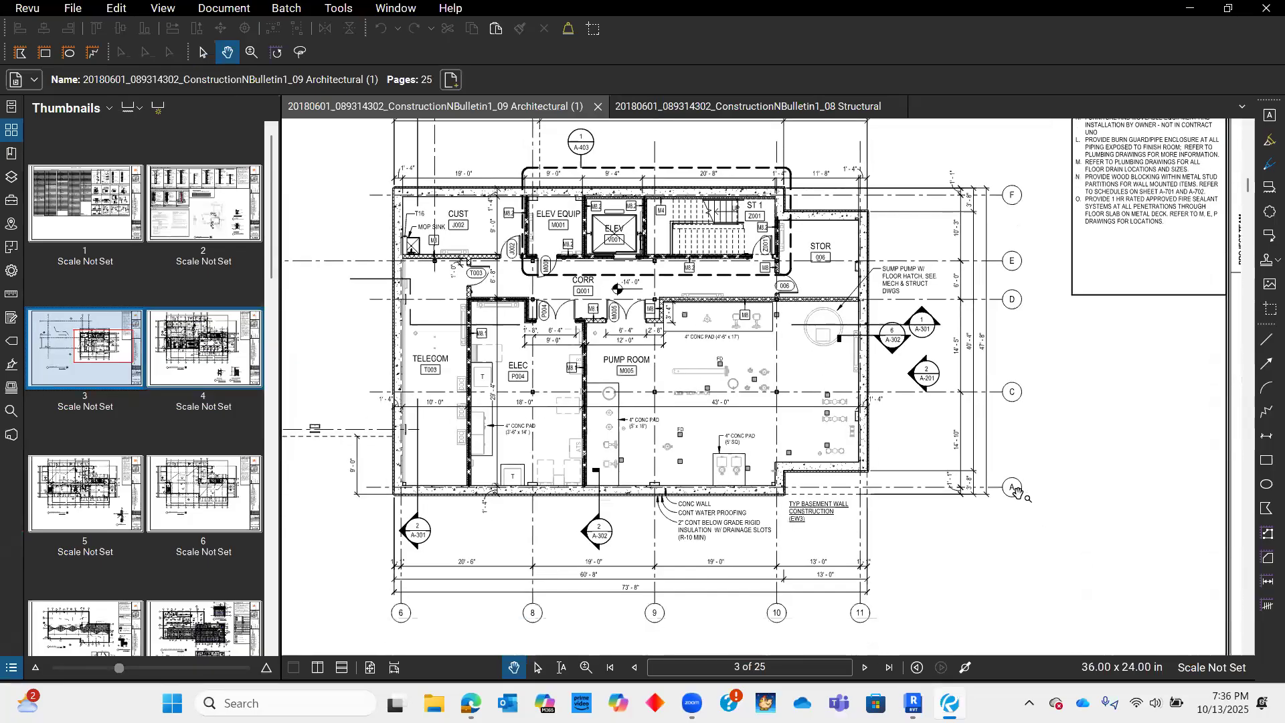
scroll(1031, 511, up, 1)
drag(1030, 511, 1126, 573)
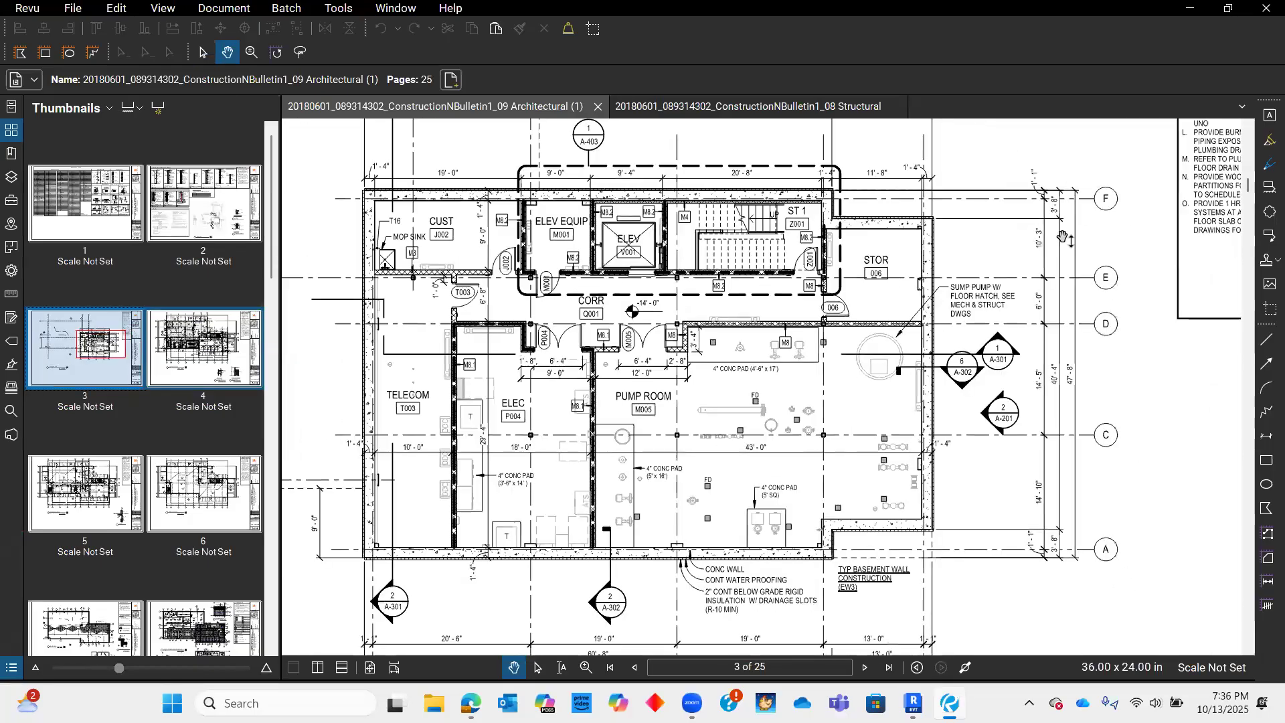
- Draw a red cloud markup around the east part of the basement plan, from the stair and pump room past gridline 11
scroll(1030, 565, down, 3)
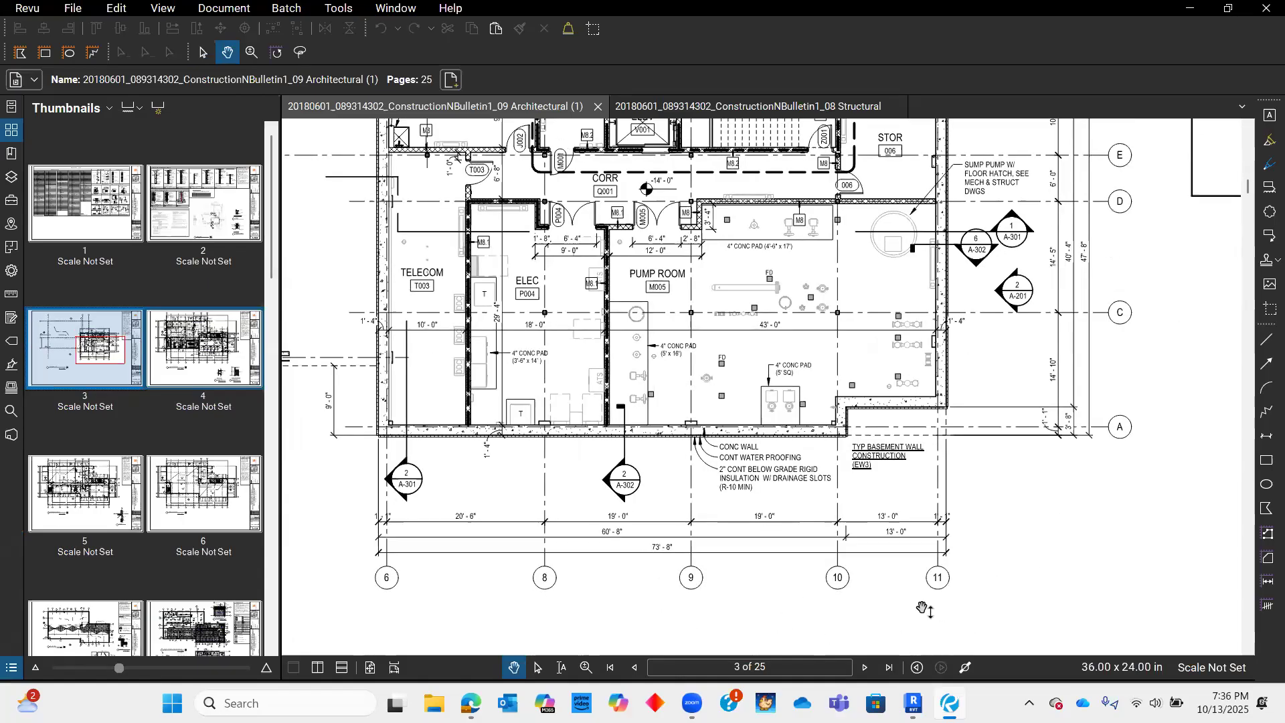
drag(874, 449, 822, 553)
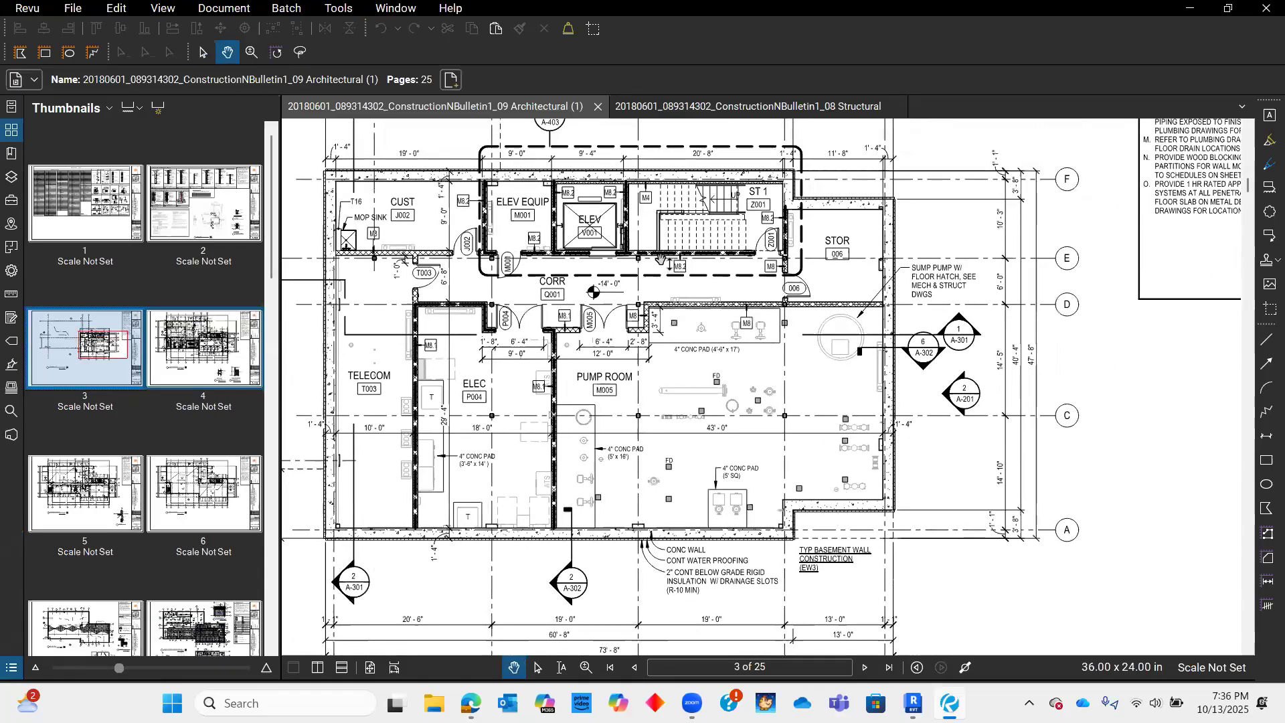
scroll(683, 271, down, 1)
scroll(755, 362, up, 1)
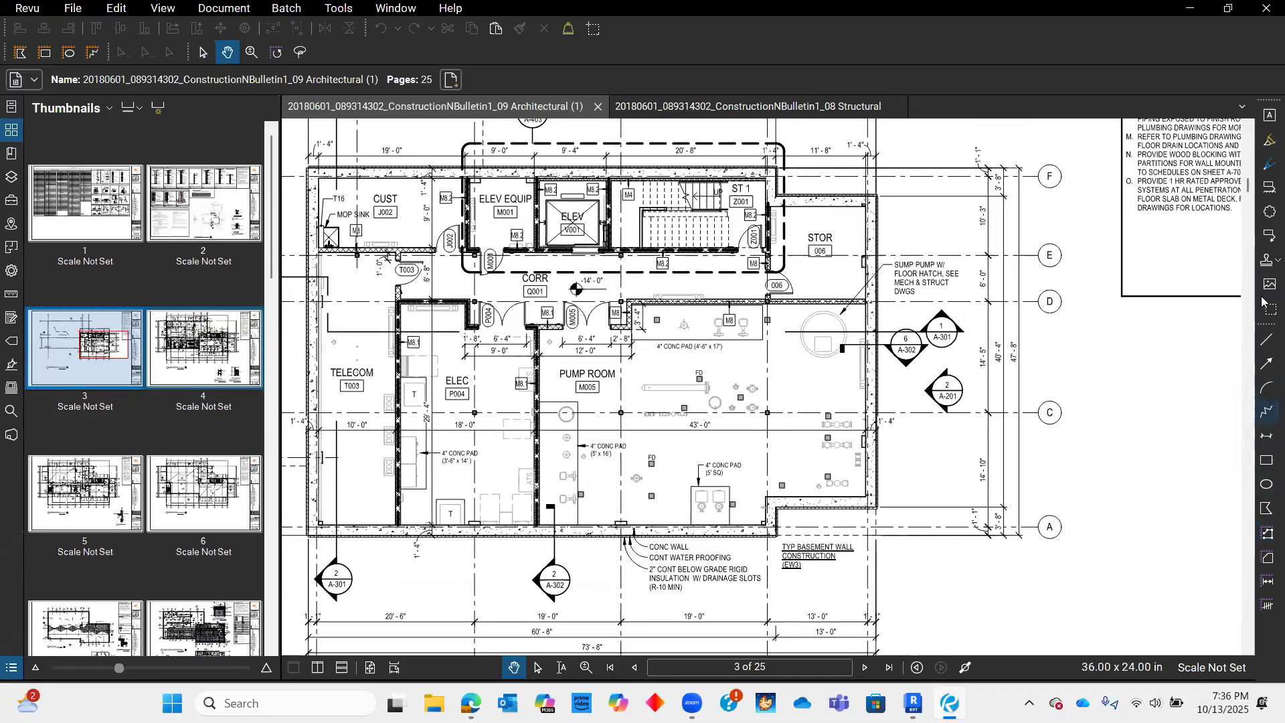
key(c)
drag(606, 141, 890, 560)
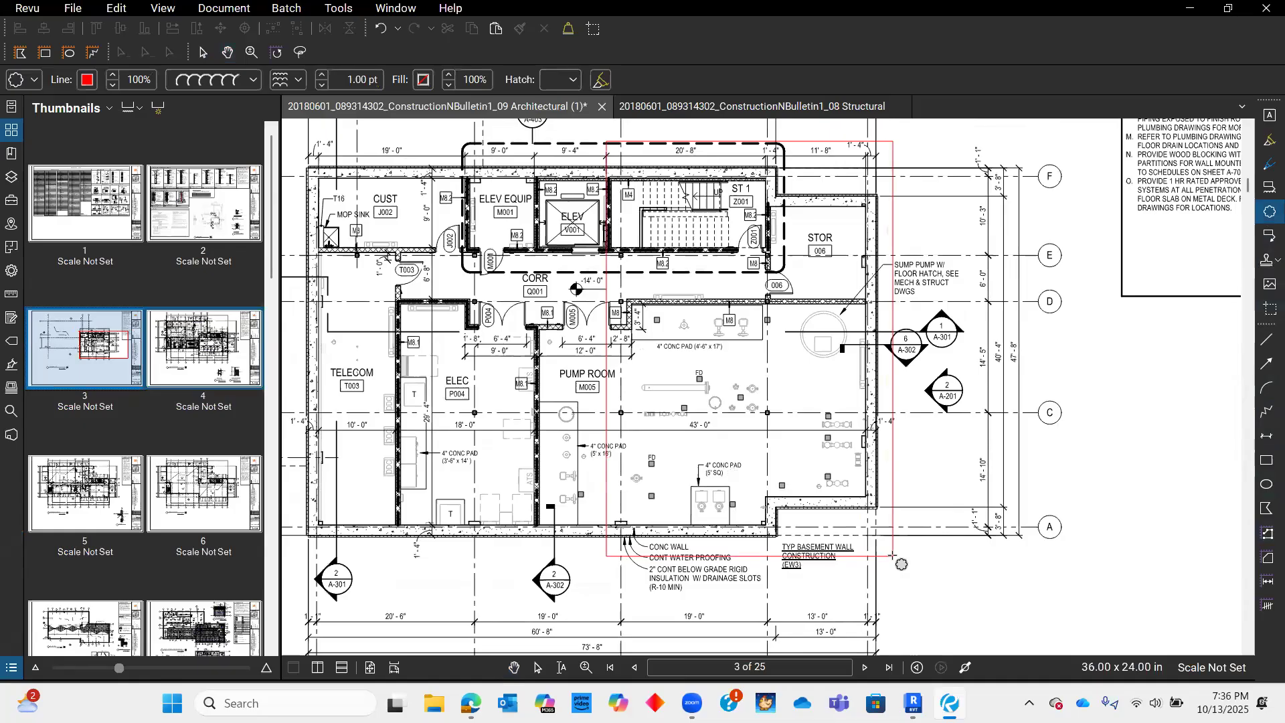
key(Escape)
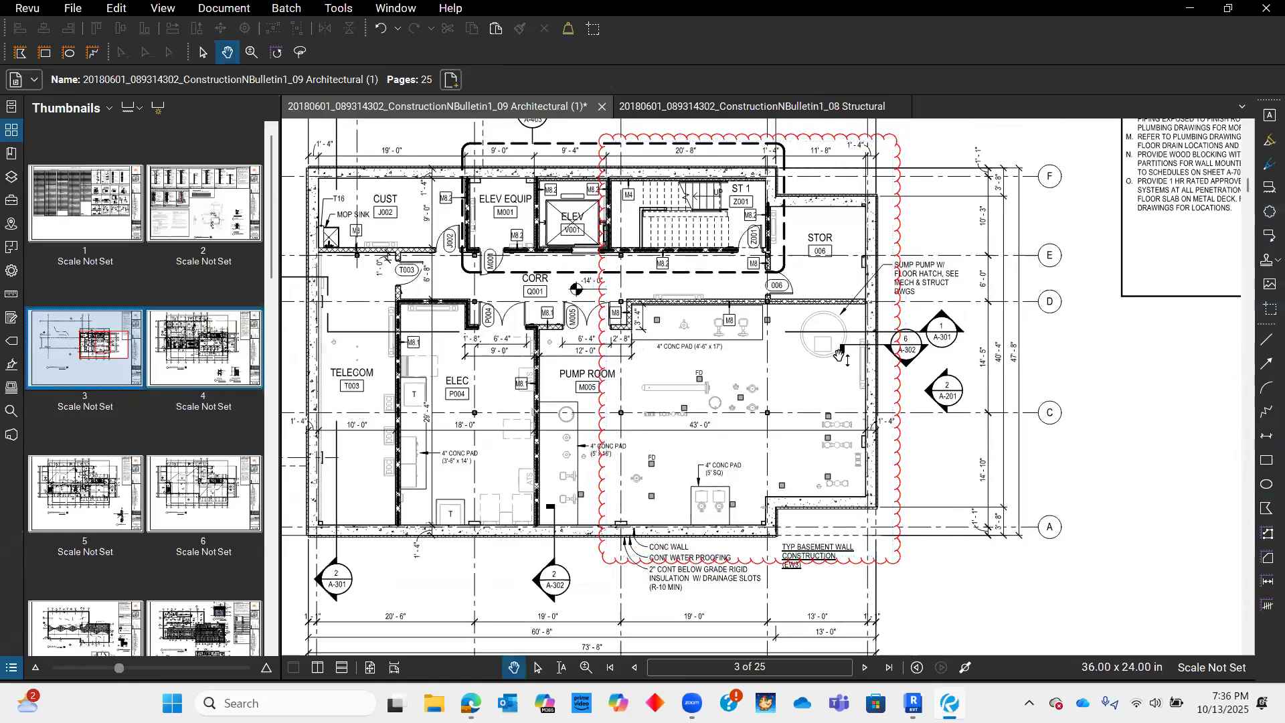
- Delete the red cloud markup from the basement plan
scroll(796, 296, down, 1)
click(880, 243)
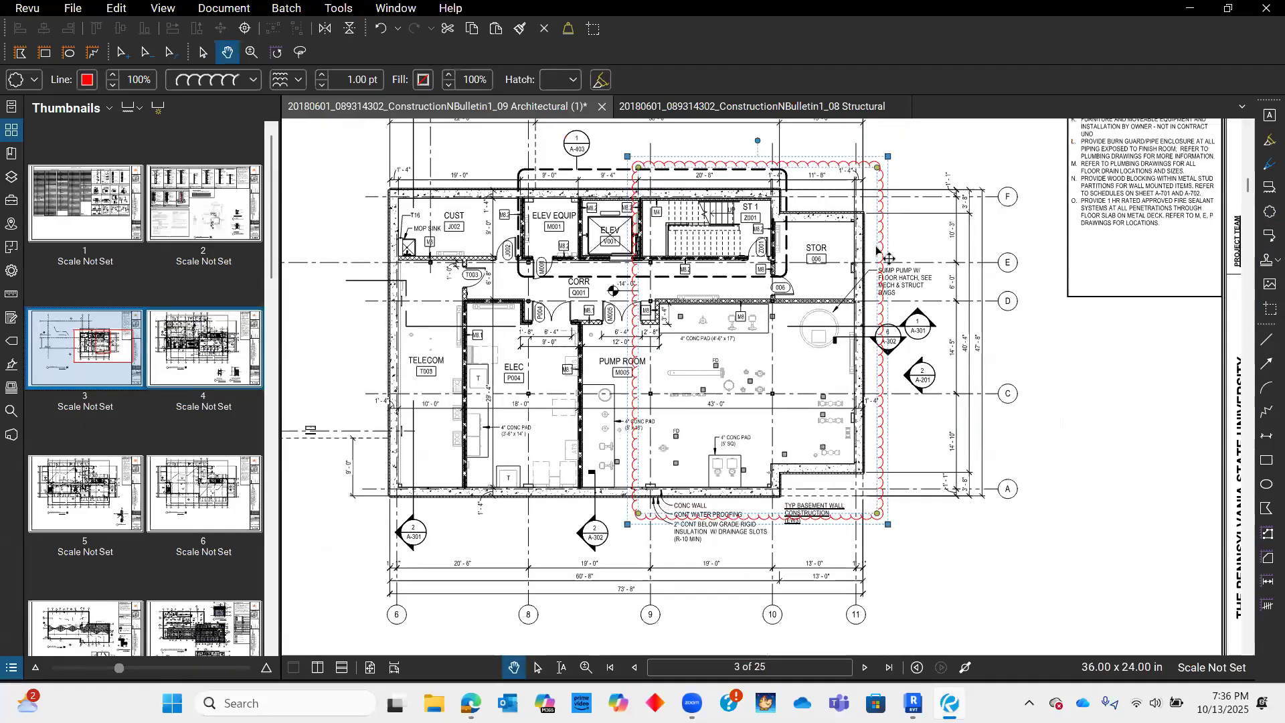
key(Delete)
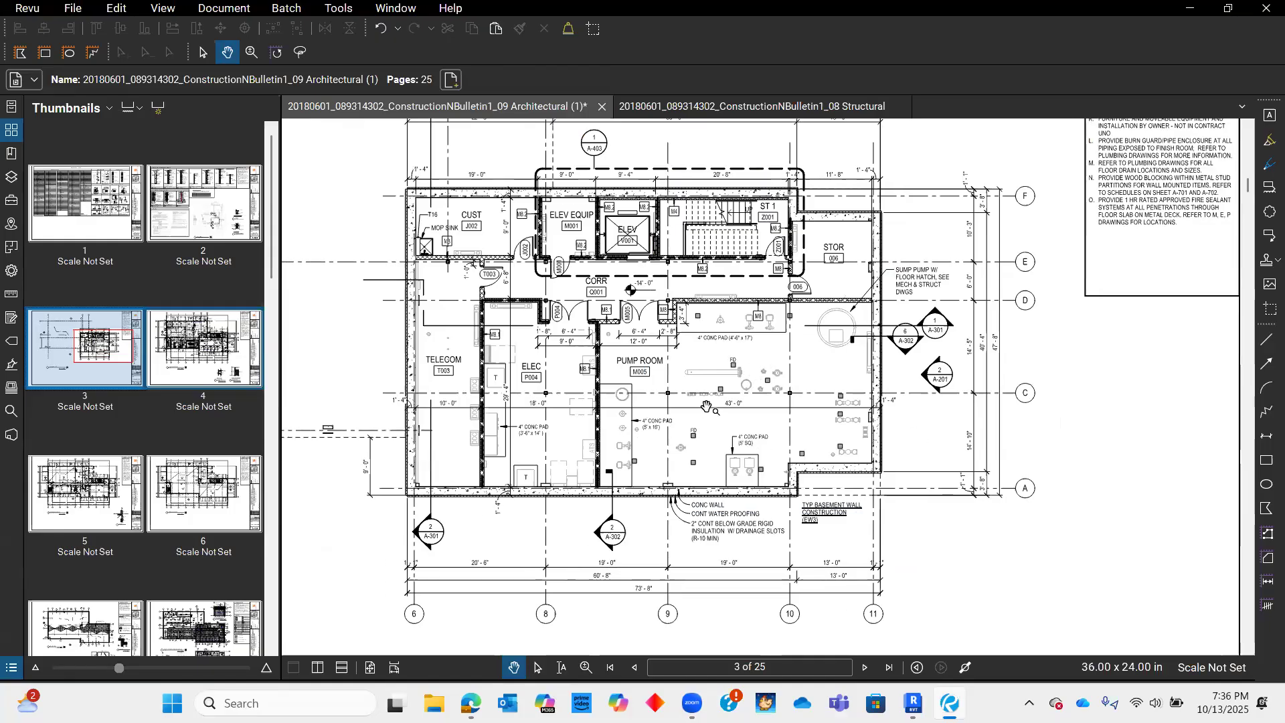
- Examine the elevator, stair ST 1 and corridor walls up close, along with the overall gridlines and dimensions of the basement plan
scroll(846, 418, up, 2)
drag(845, 417, 821, 415)
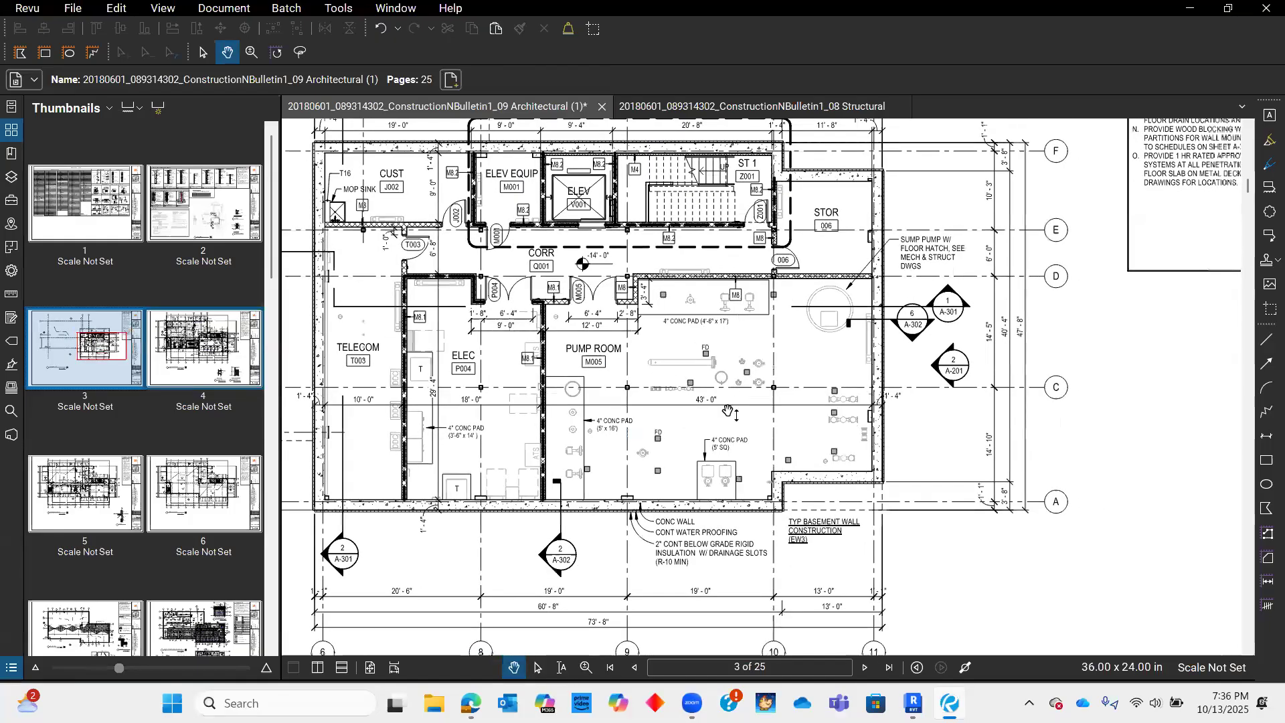
ctrl+scroll(705, 371, down, 1)
drag(668, 267, 727, 355)
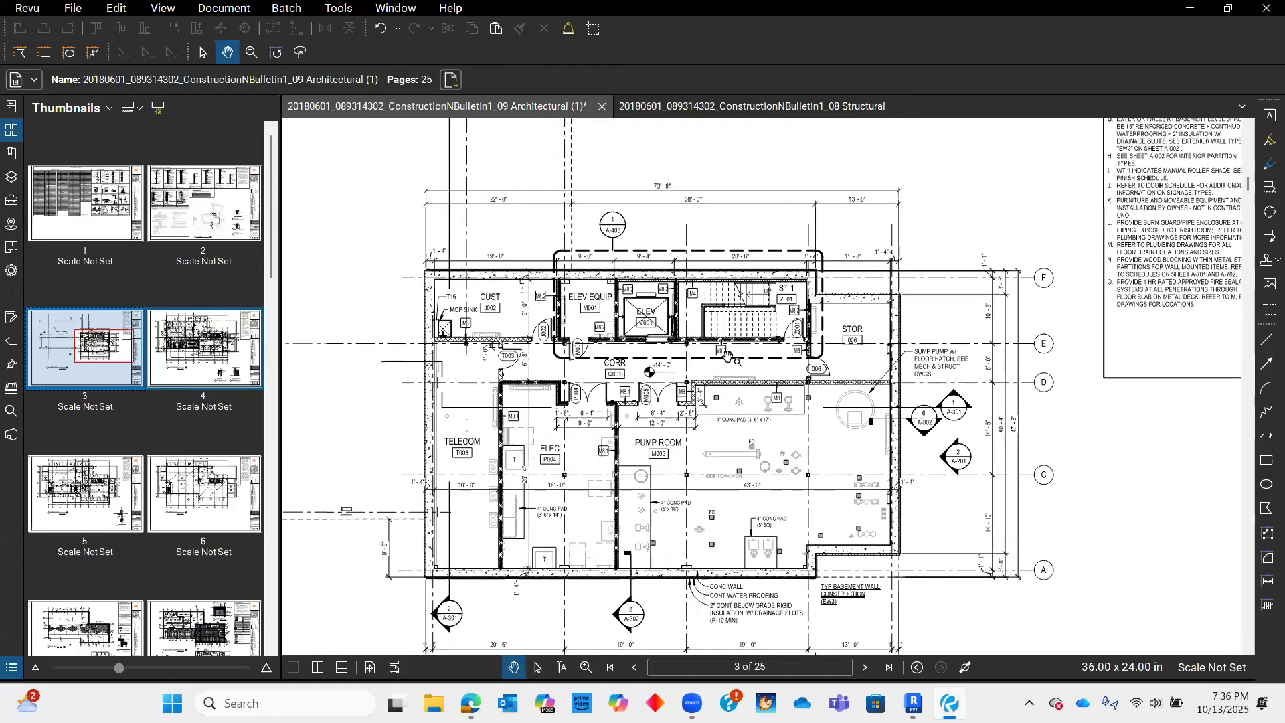
ctrl+scroll(689, 284, up, 4)
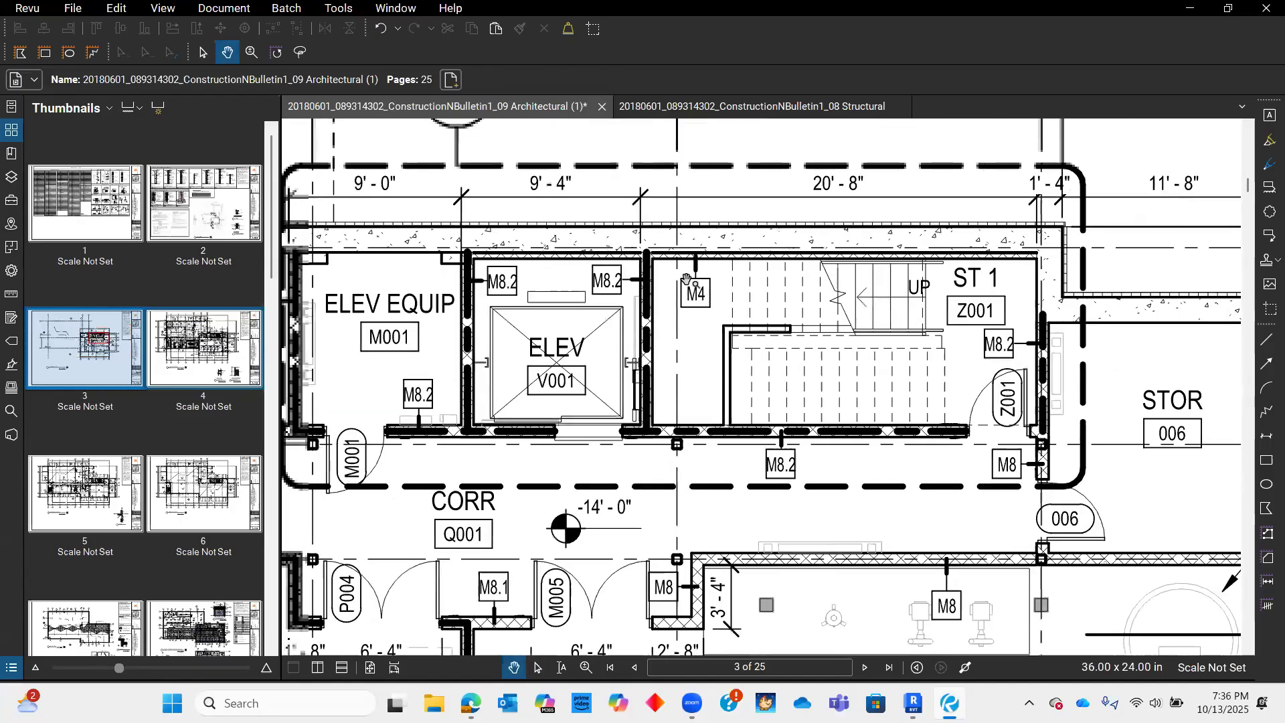
ctrl+scroll(686, 279, up, 1)
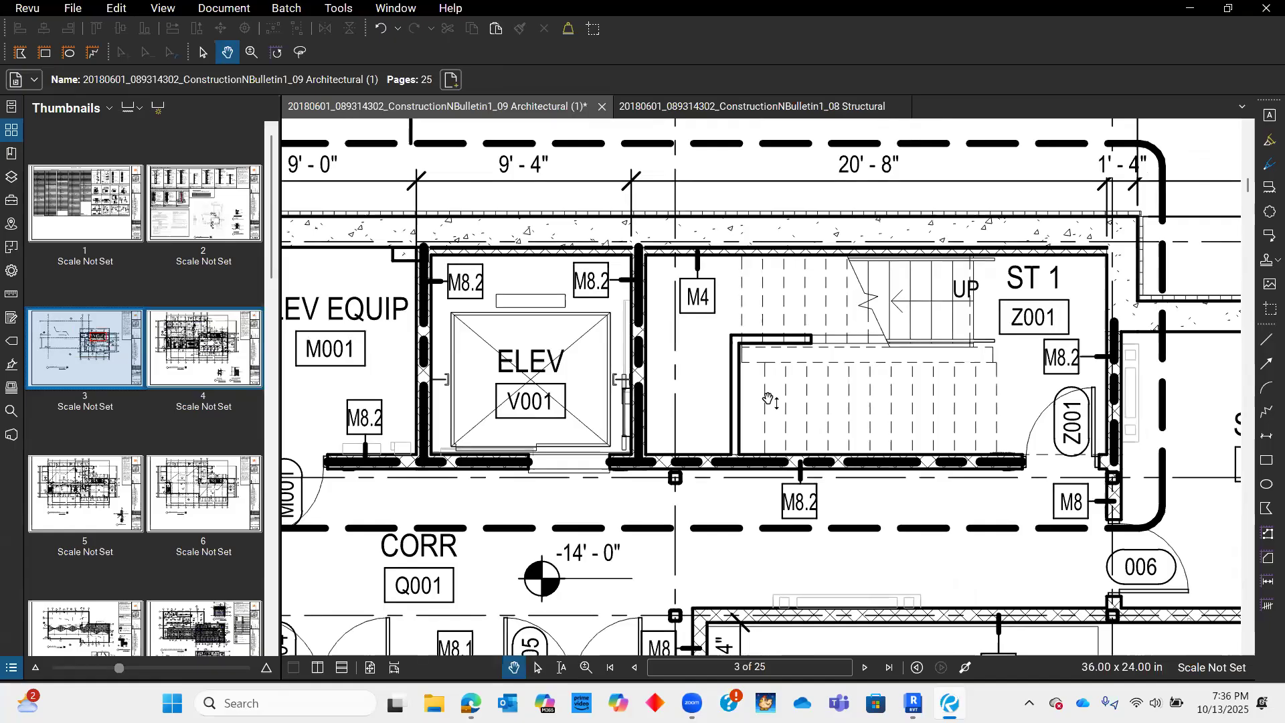
drag(763, 415, 699, 401)
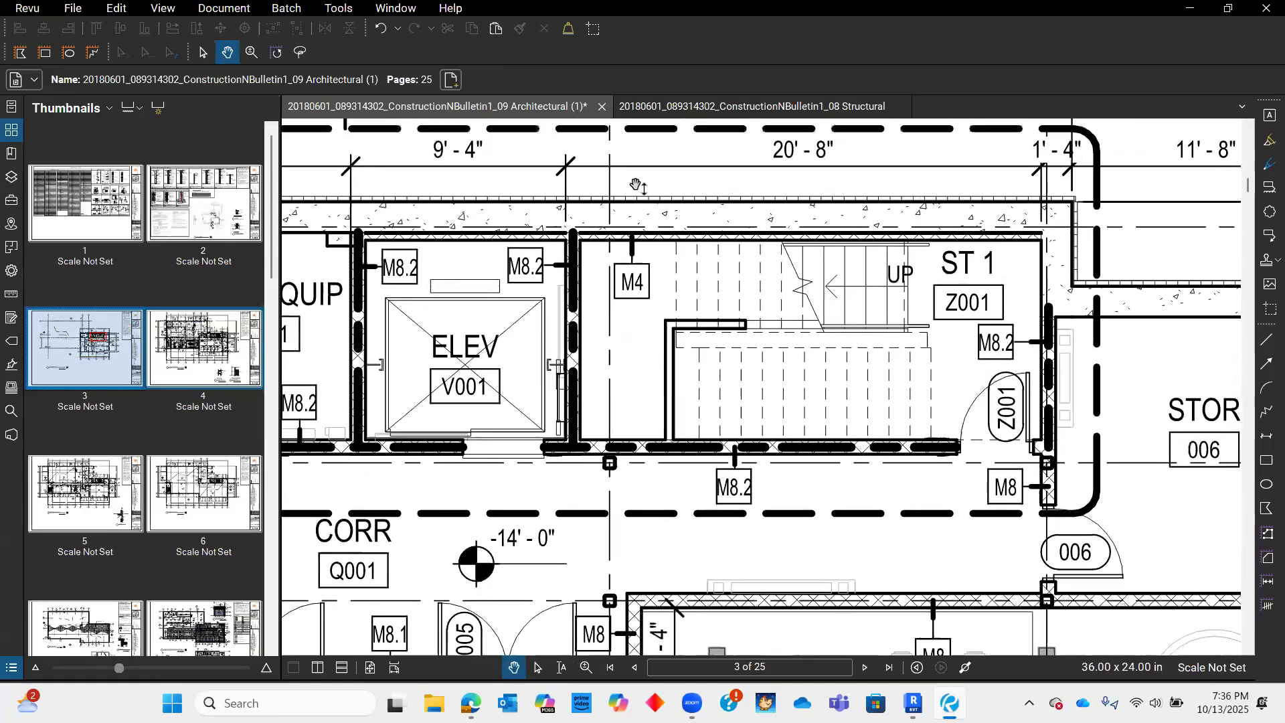
drag(662, 325, 662, 334)
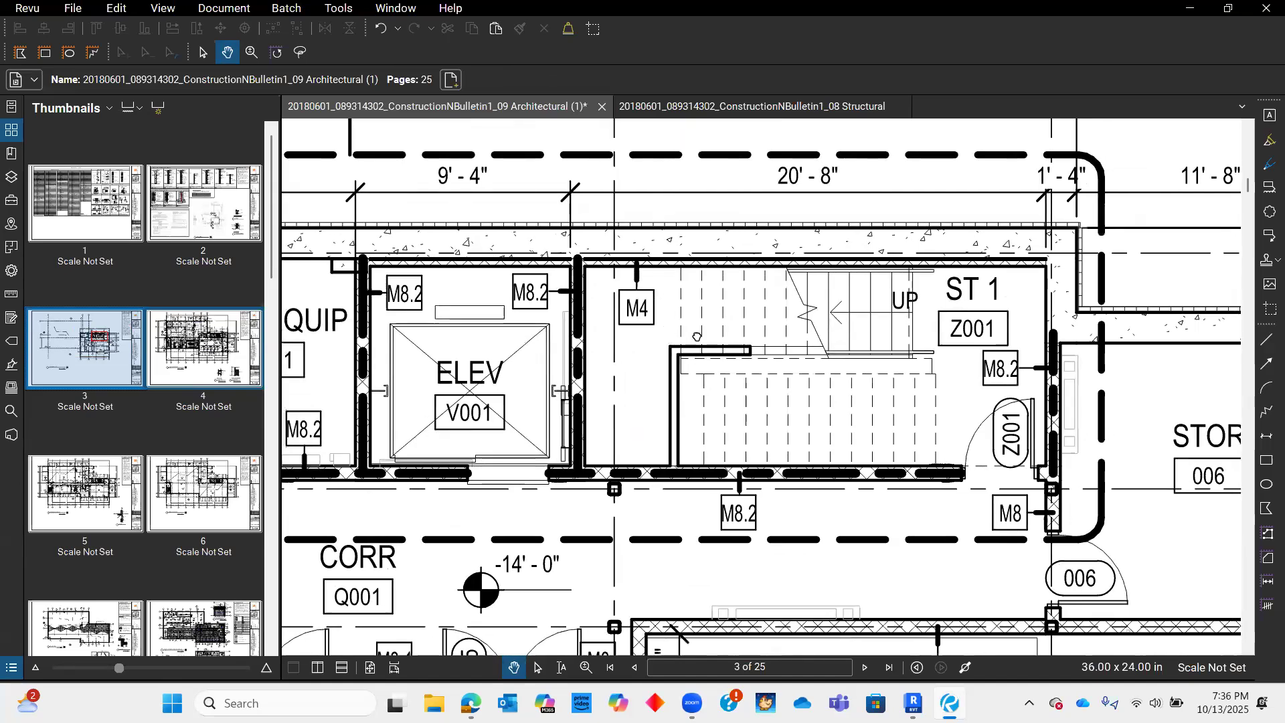
drag(697, 338, 689, 311)
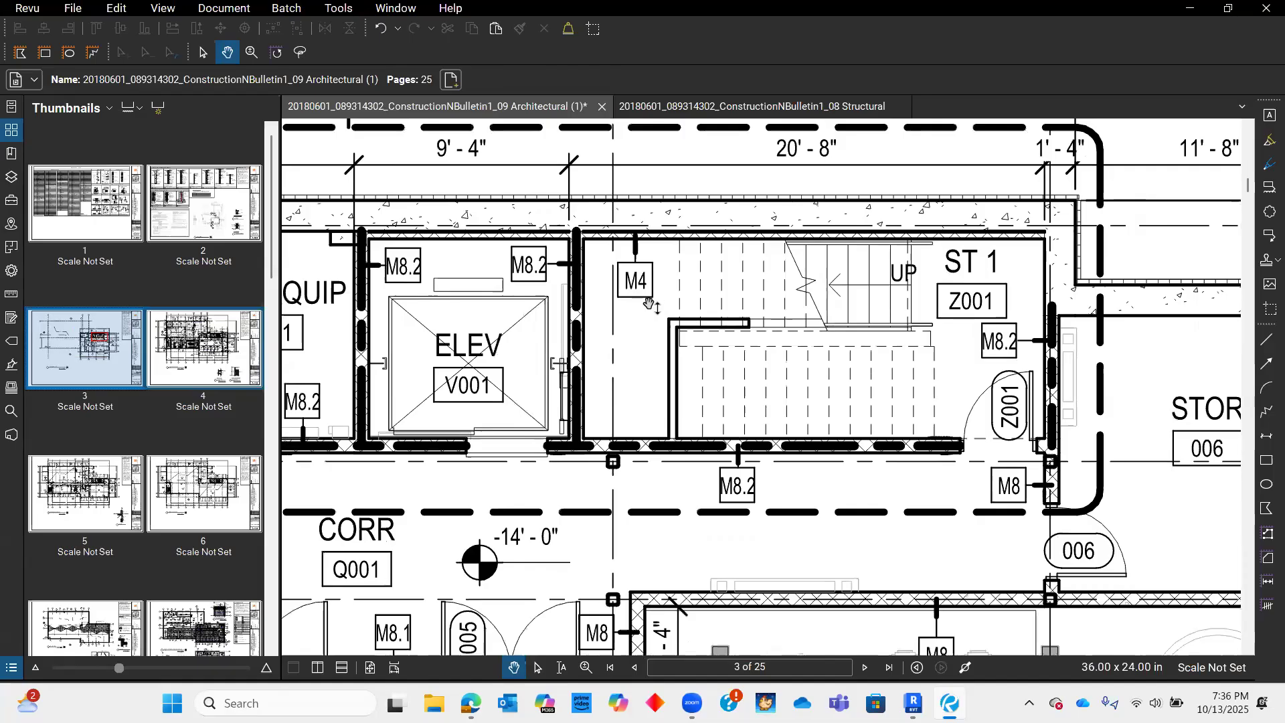
drag(654, 525, 671, 479)
scroll(670, 479, down, 6)
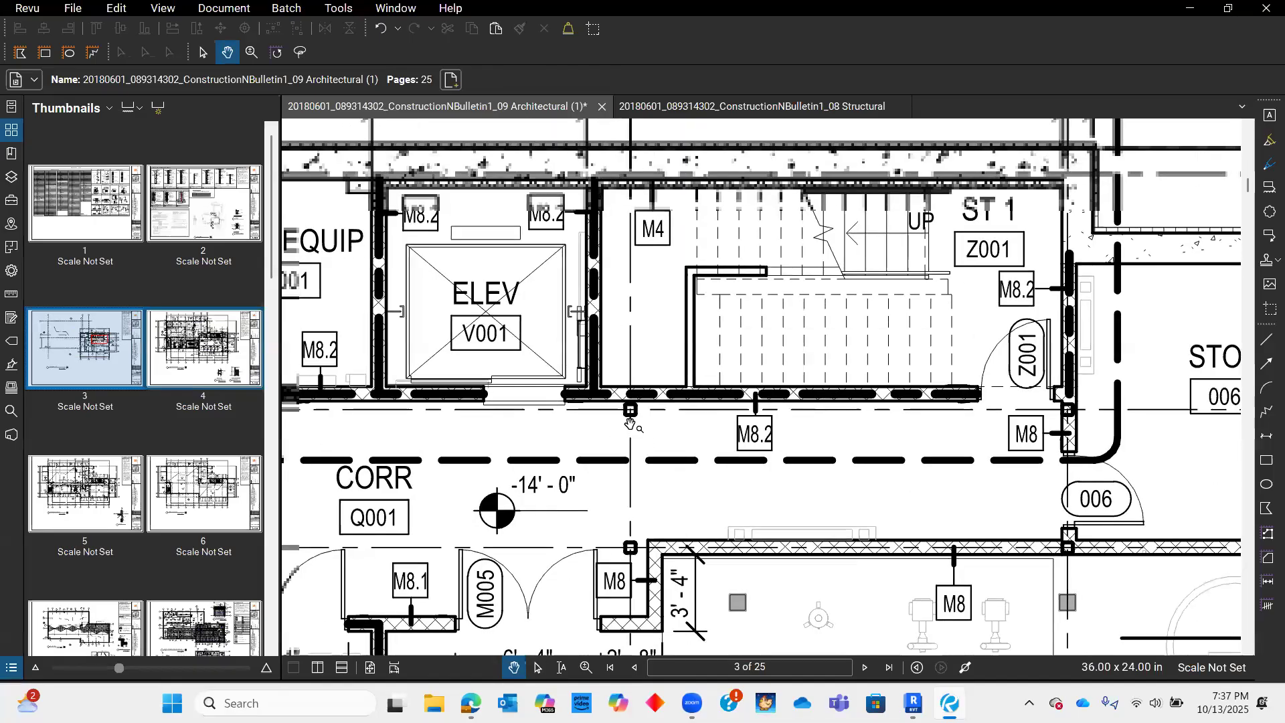
drag(719, 526, 711, 506)
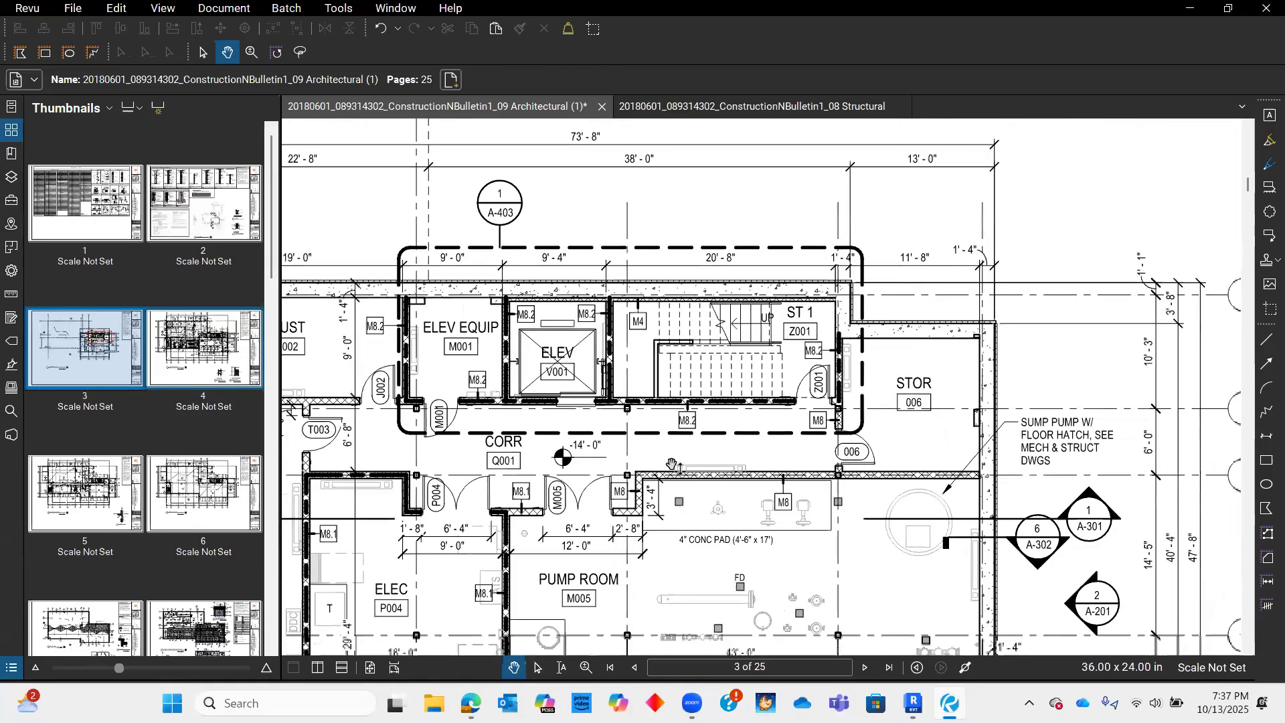
scroll(632, 358, up, 5)
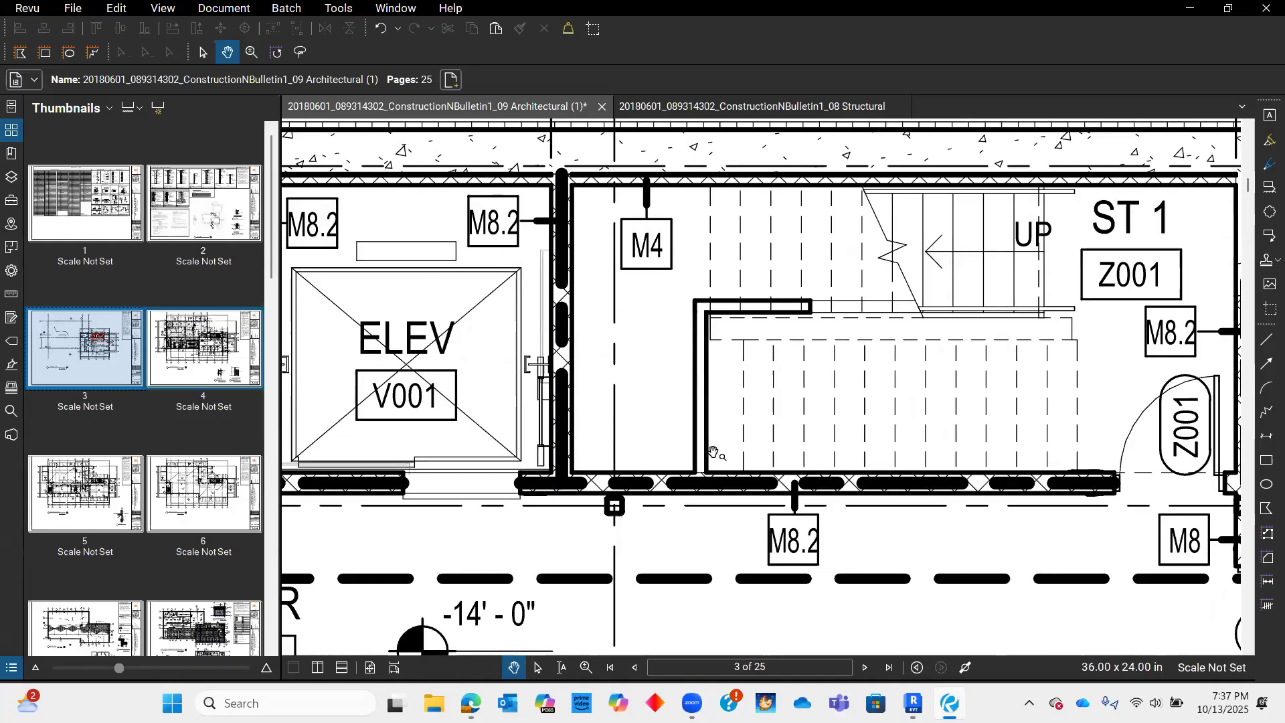
scroll(713, 453, down, 3)
scroll(194, 419, down, 3)
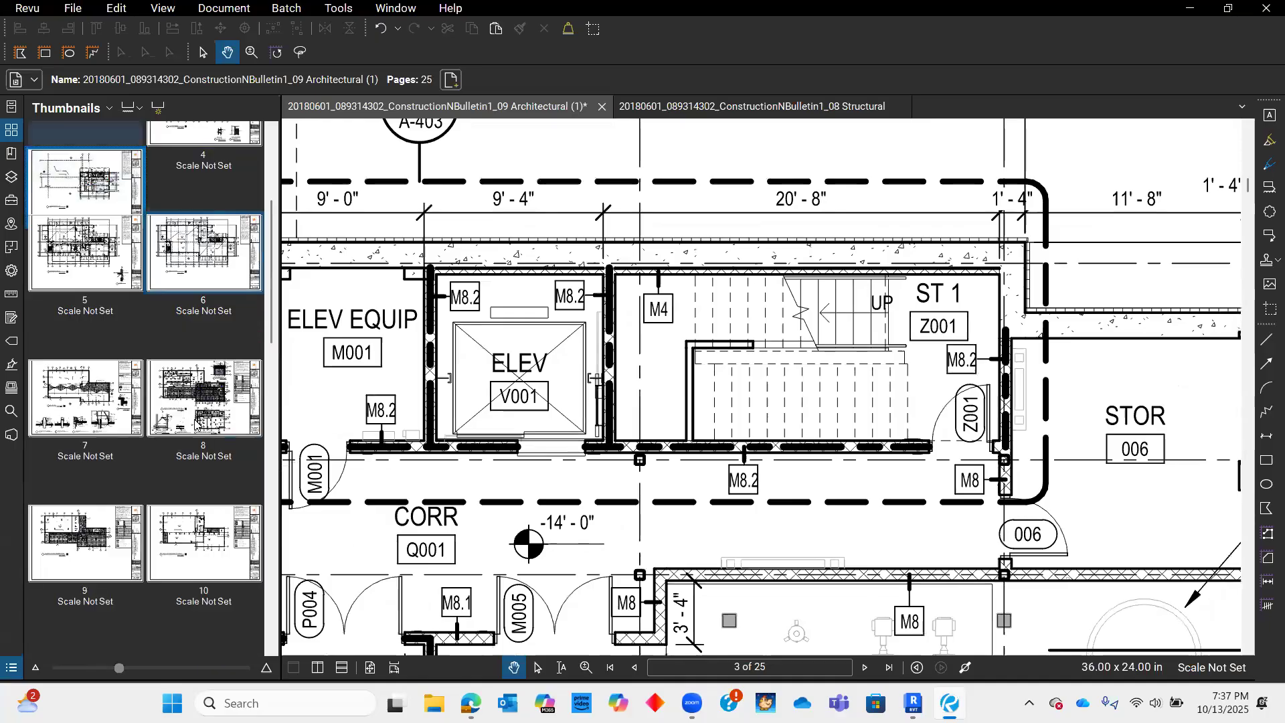
scroll(194, 421, up, 3)
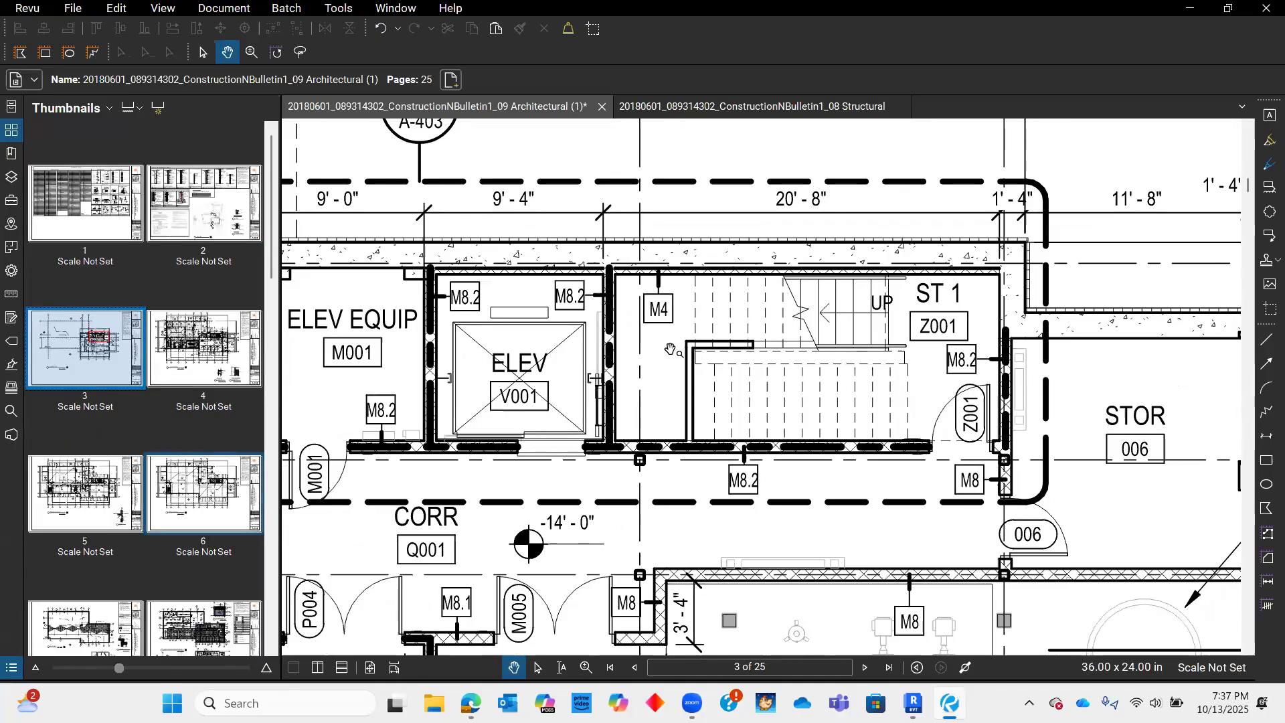
scroll(677, 342, down, 4)
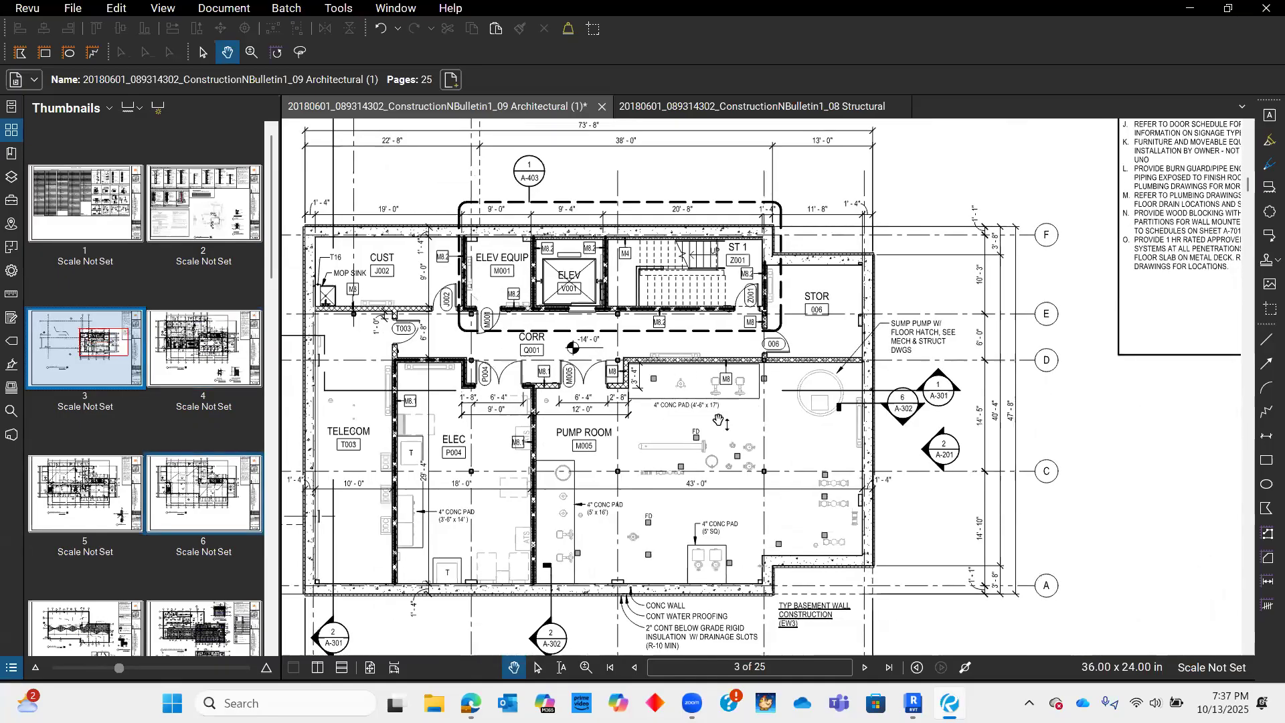
scroll(677, 342, down, 2)
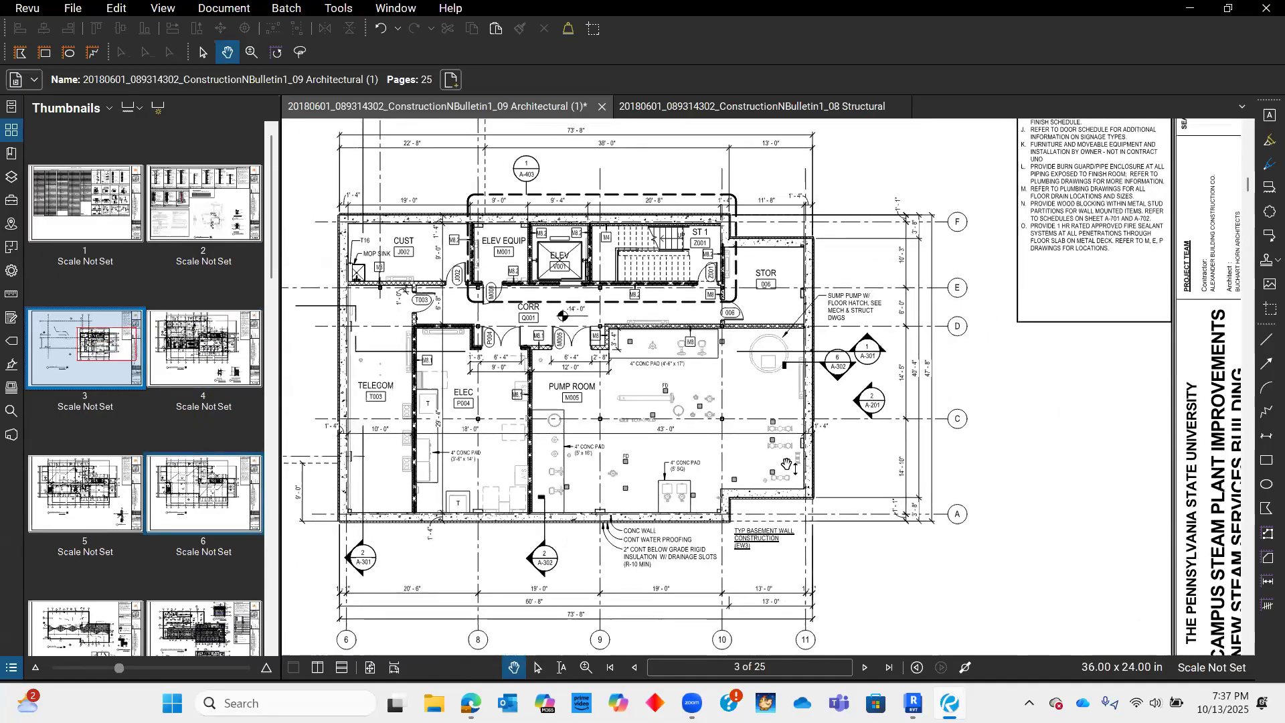
scroll(936, 553, down, 1)
drag(937, 553, 937, 556)
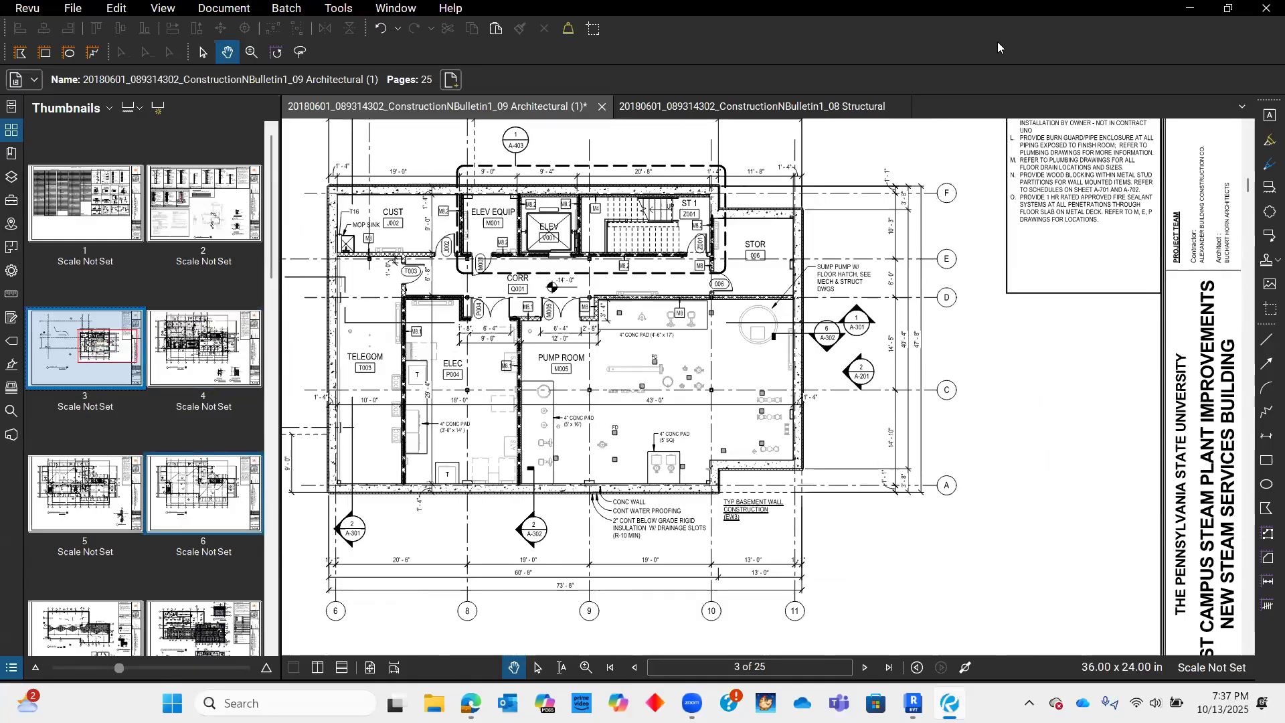
- Switch to Revit and try to draw a horizontal gridline across the upper part of the L1 - Architectural floor plan
key(alt+Tab)
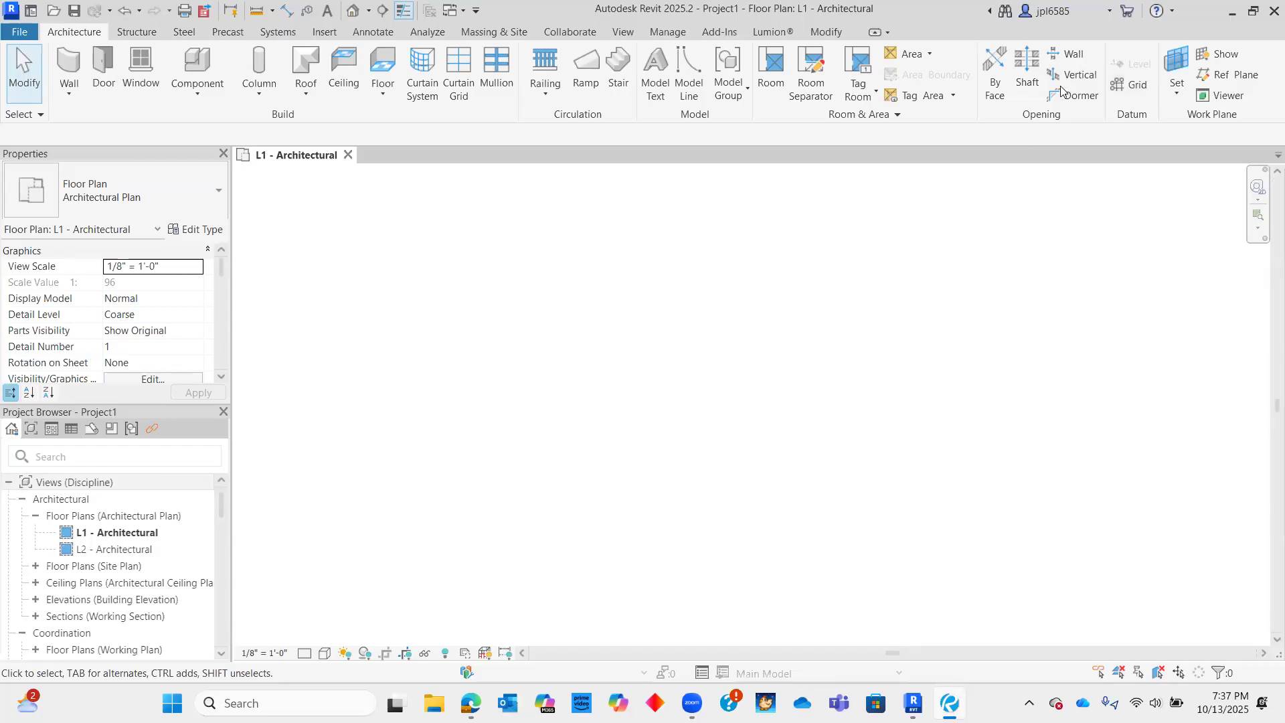
click(1124, 87)
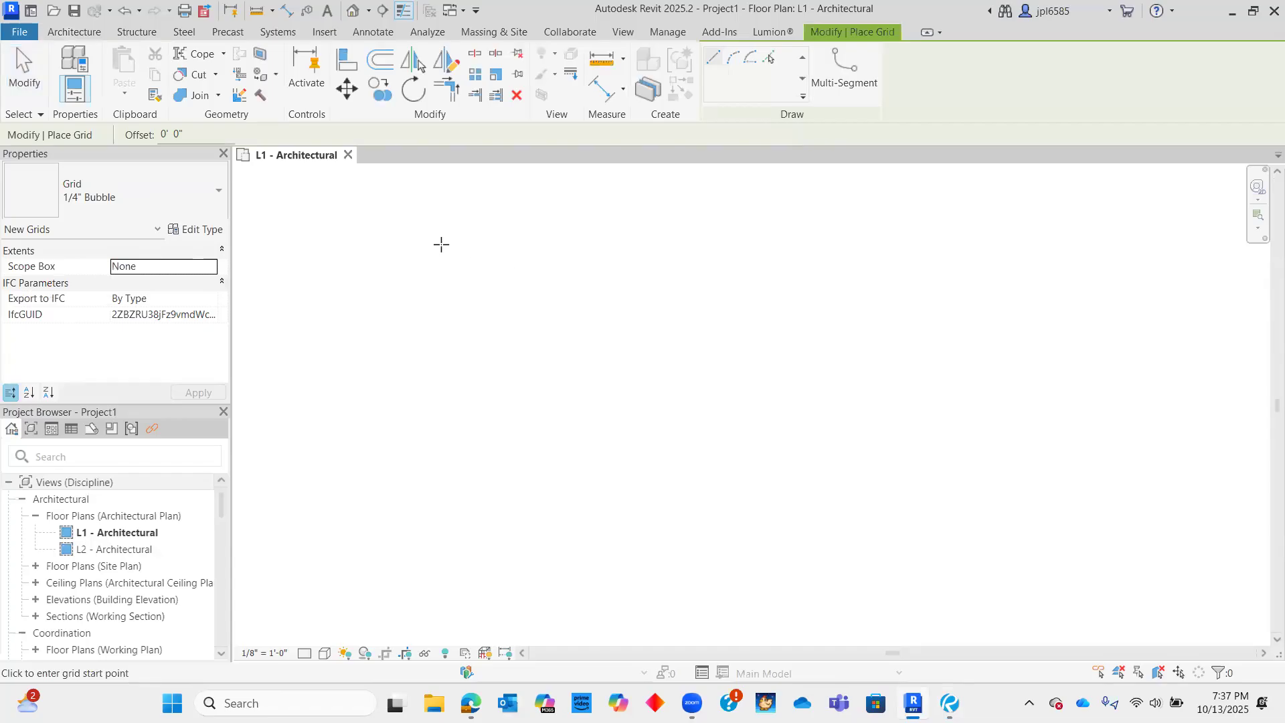
click(503, 243)
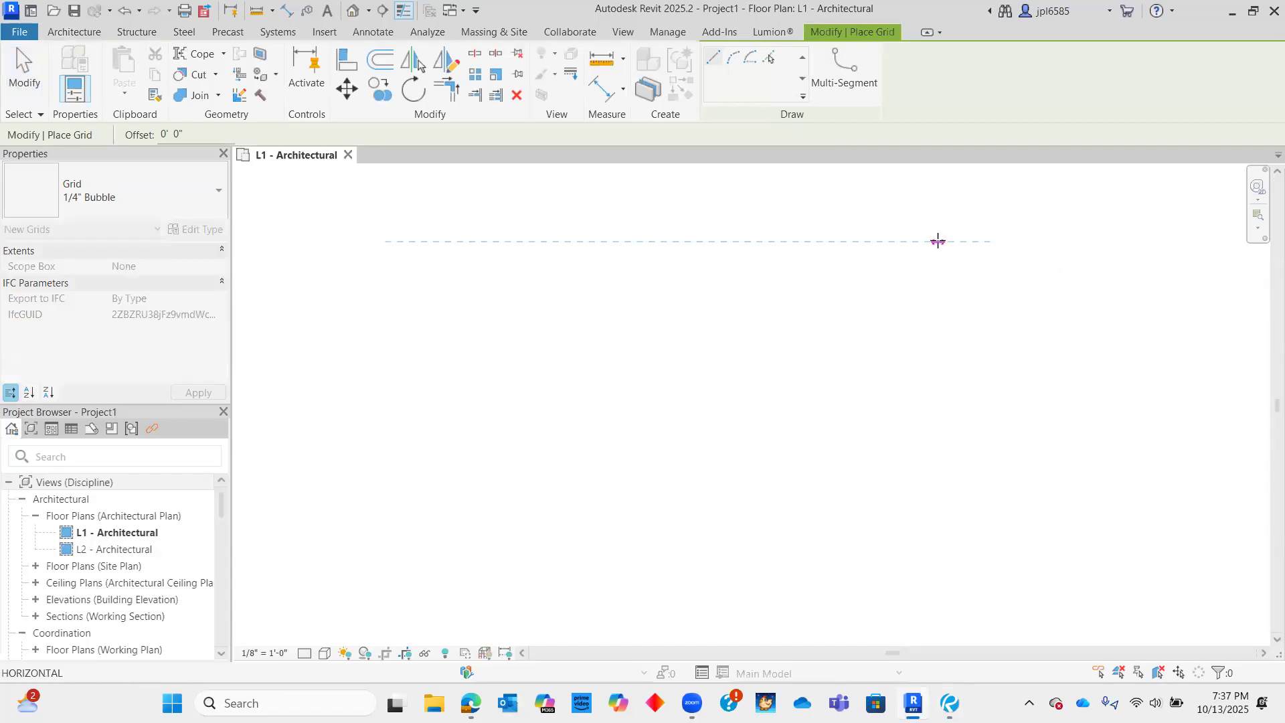
click(937, 241)
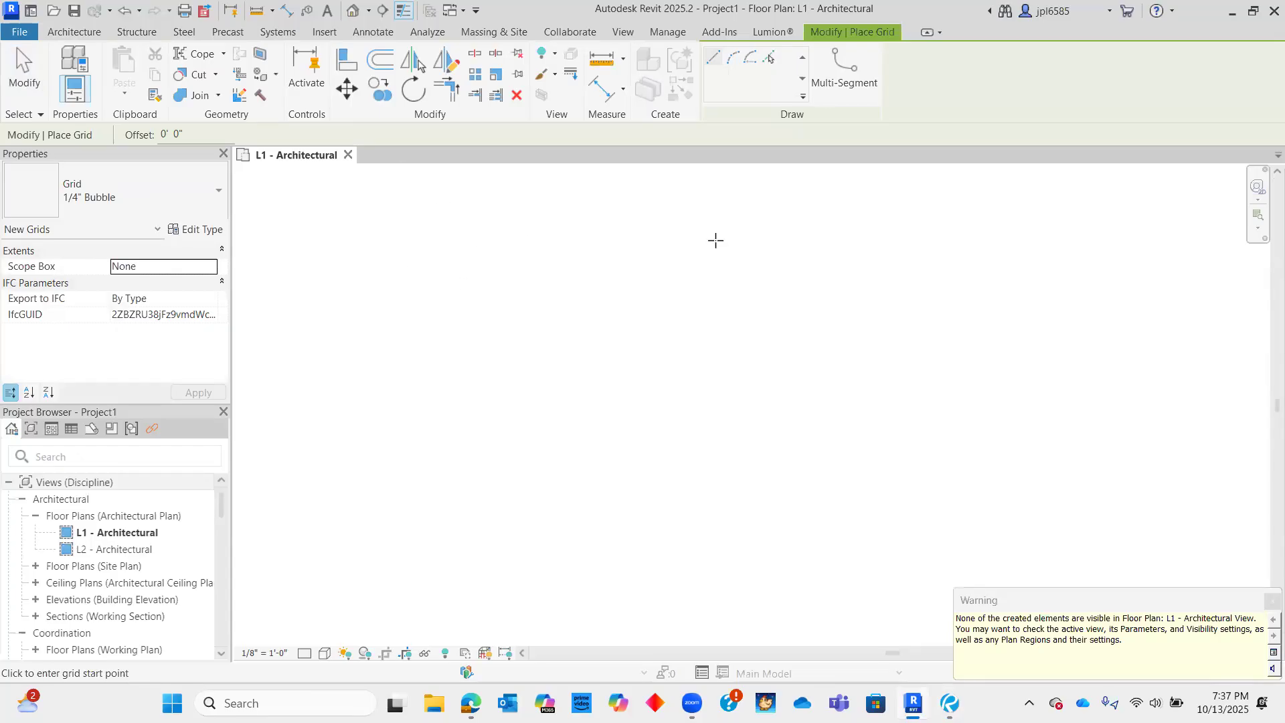
click(624, 265)
key(Escape)
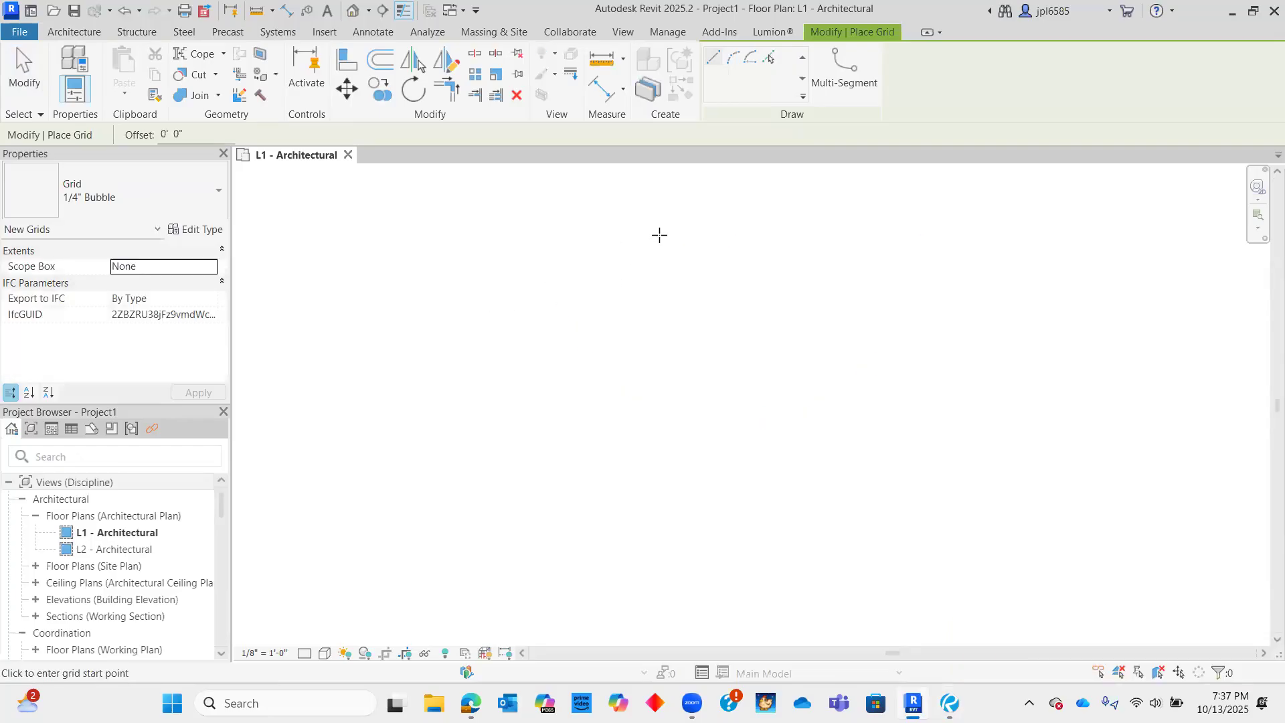
key(Escape)
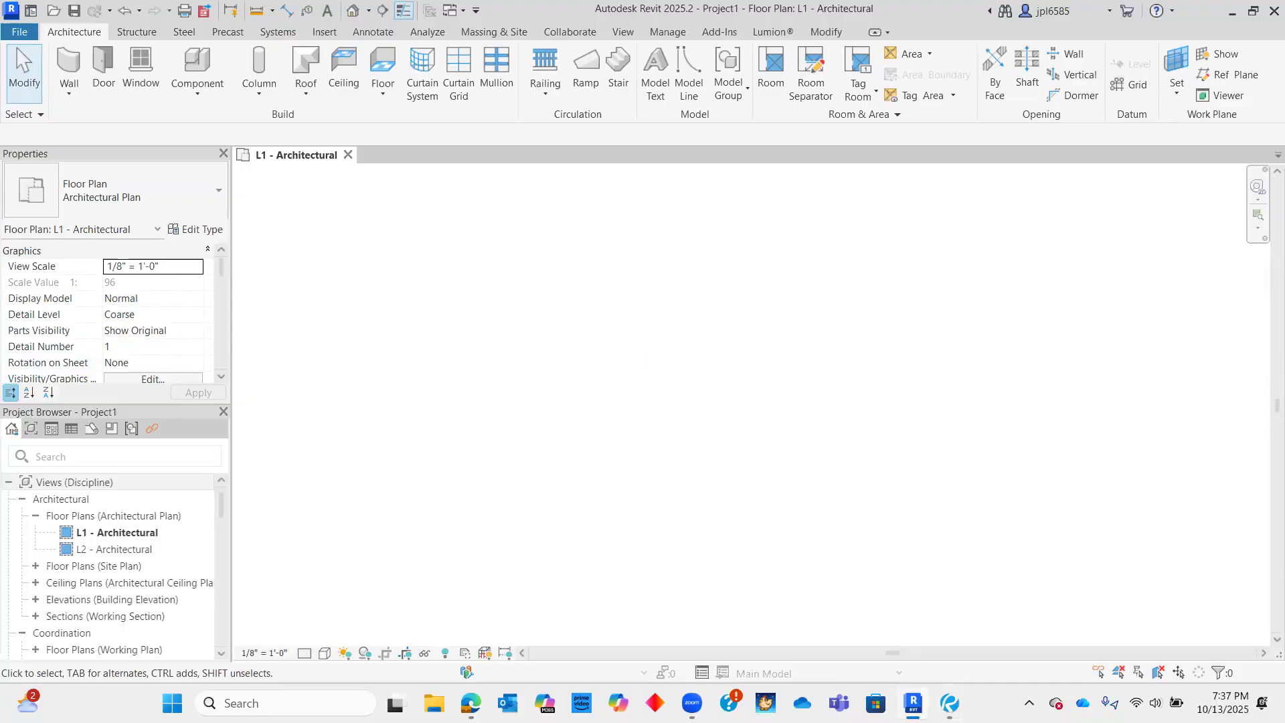
- Set the detail level of the L1 - Architectural plan to Fine and change its visual style
click(304, 653)
click(320, 634)
click(325, 653)
click(372, 602)
- Check the drawn gridline in the default 3D view and return to the L1 - Architectural plan
click(356, 12)
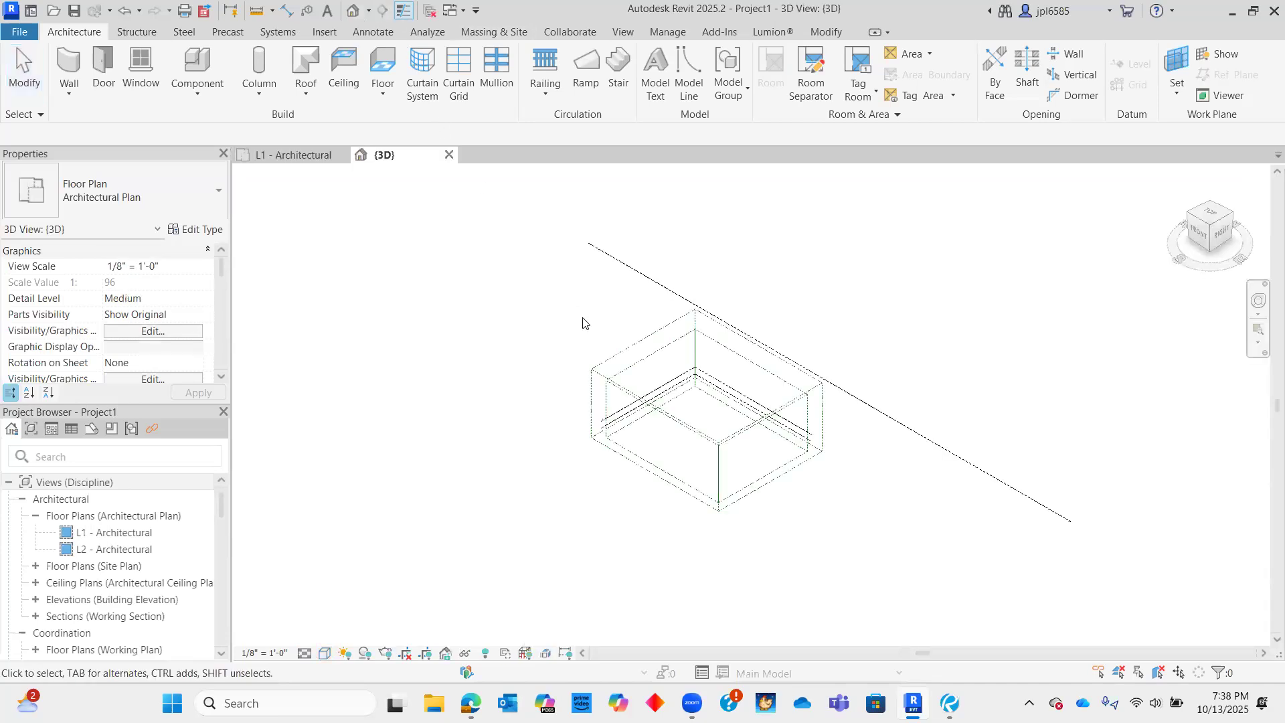
scroll(803, 402, up, 3)
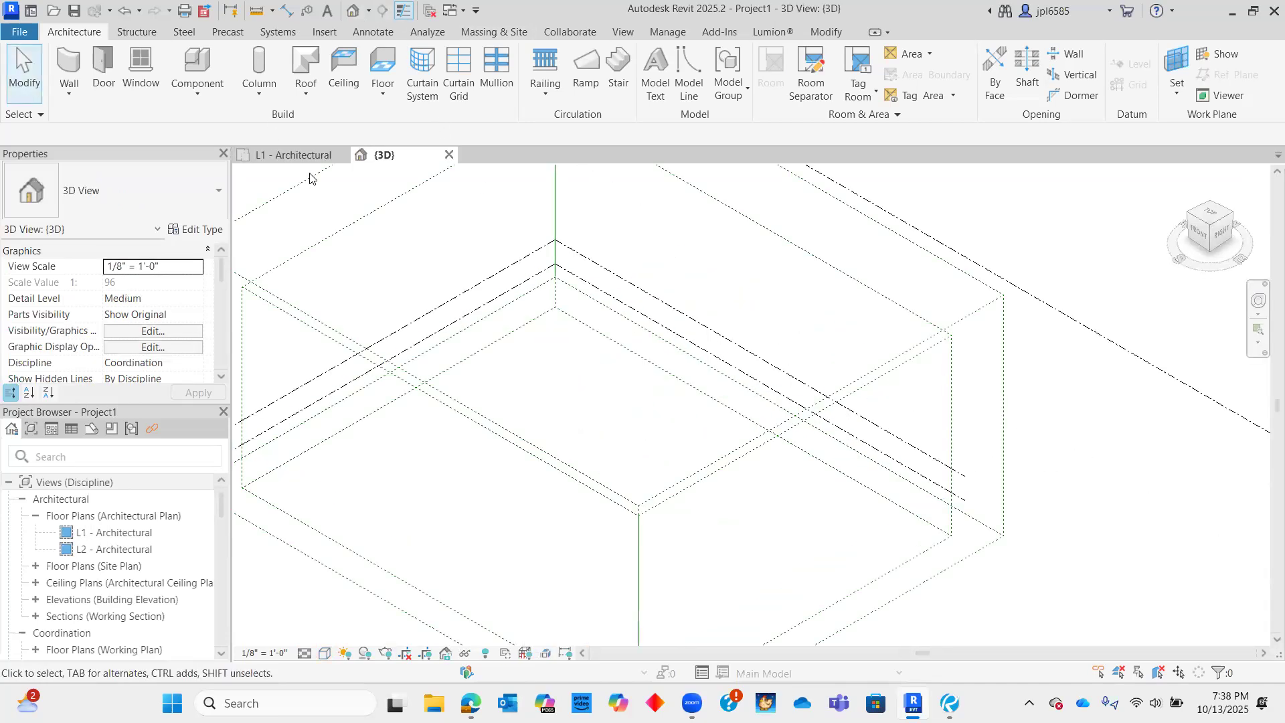
key(ctrl+Tab)
- Draw another, shorter horizontal gridline in the upper part of the L1 - Architectural floor plan
click(1131, 84)
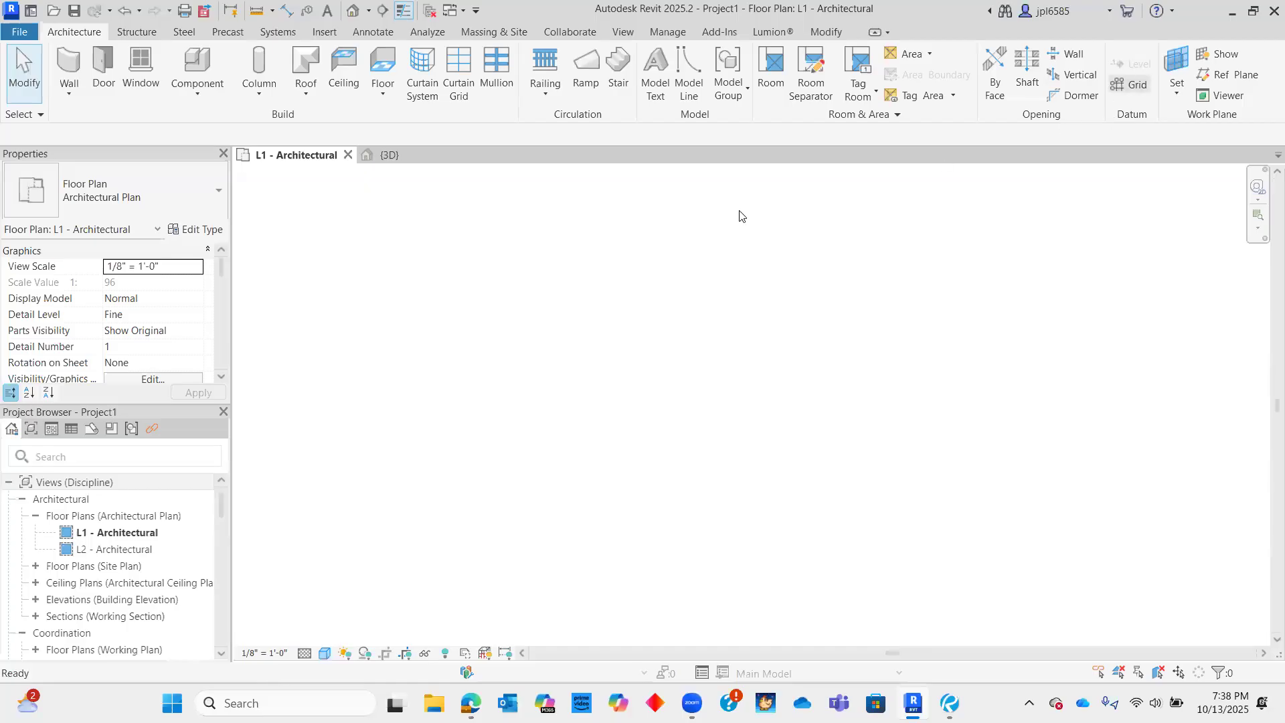
click(576, 251)
click(808, 256)
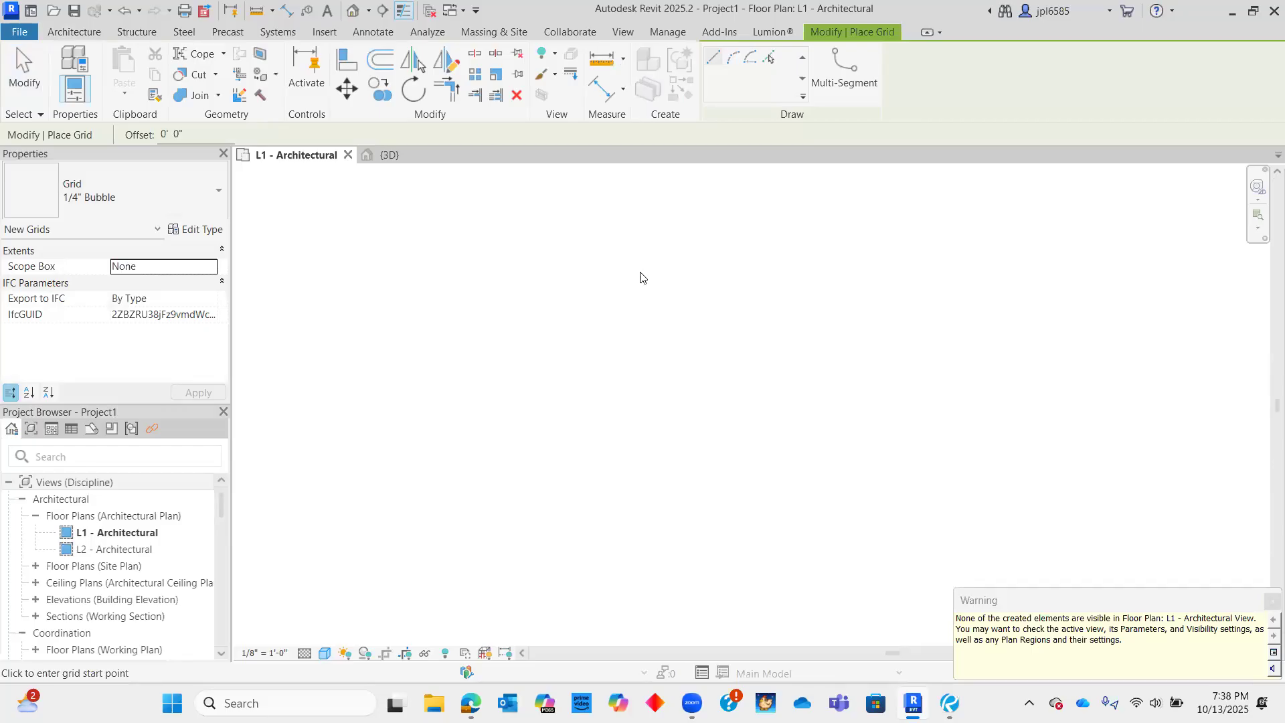
key(Escape)
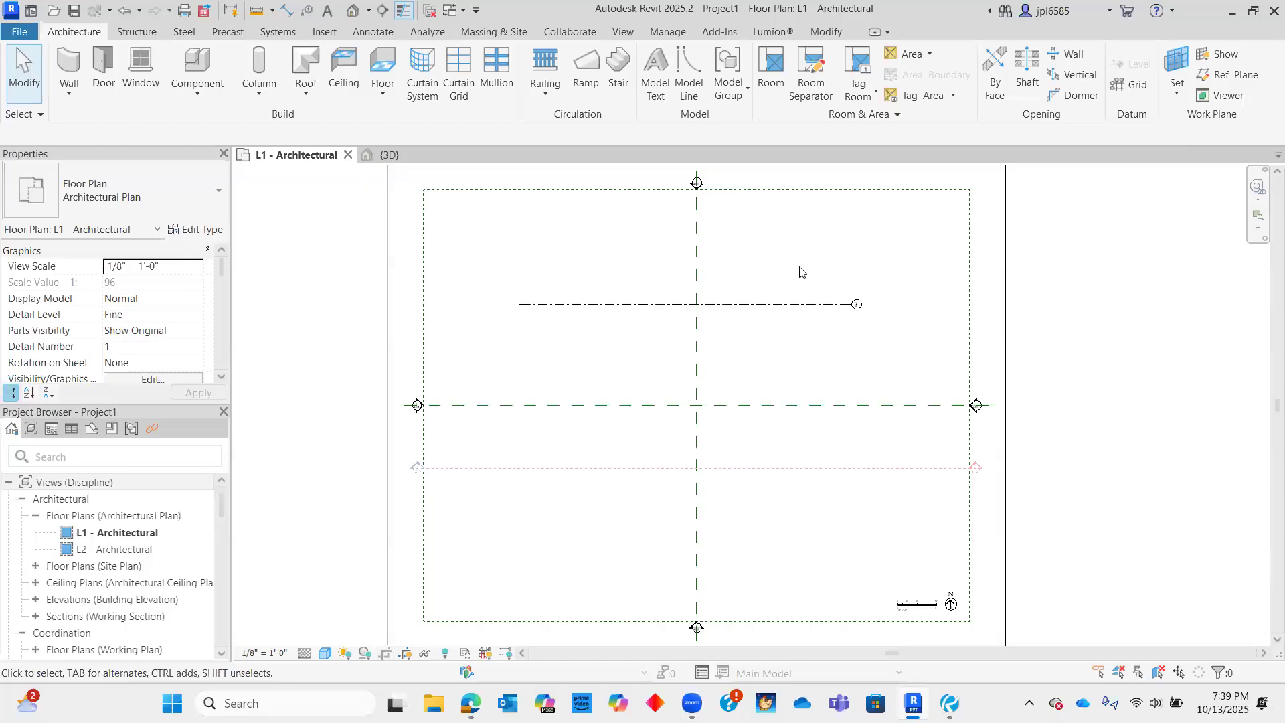
scroll(805, 307, down, 2)
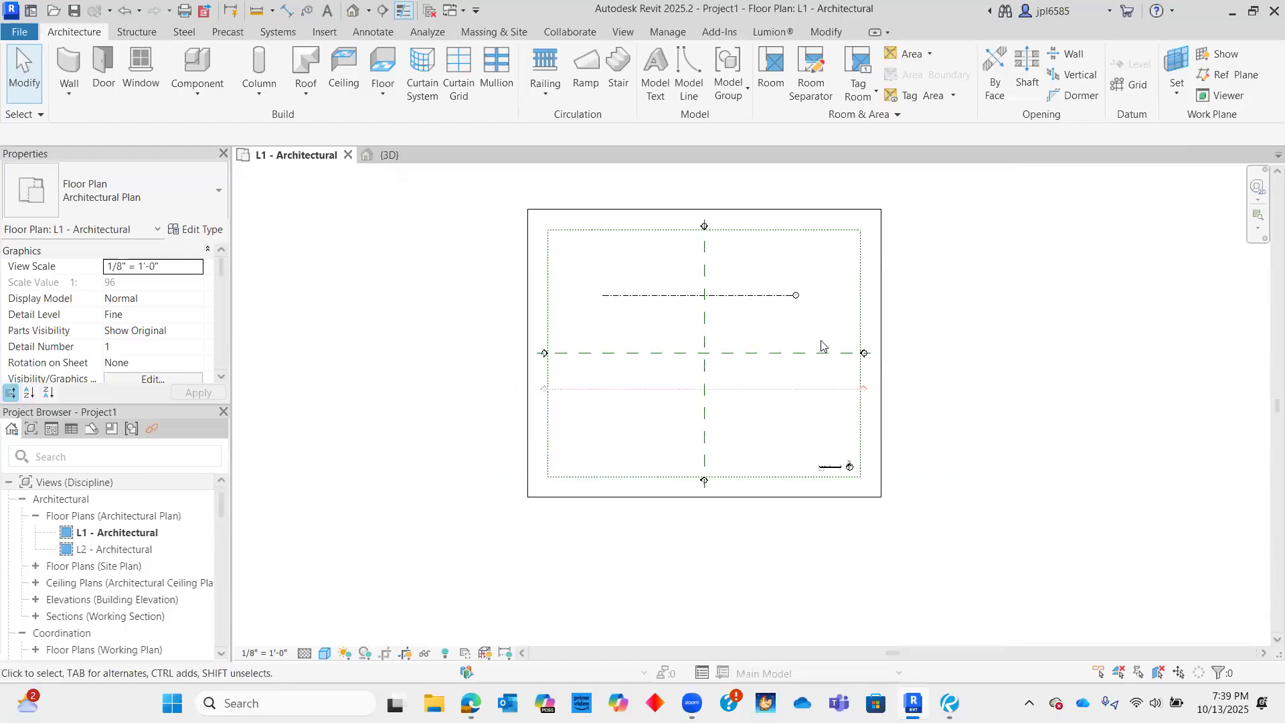
scroll(823, 347, up, 2)
scroll(504, 408, down, 2)
middle_drag(322, 298, 363, 310)
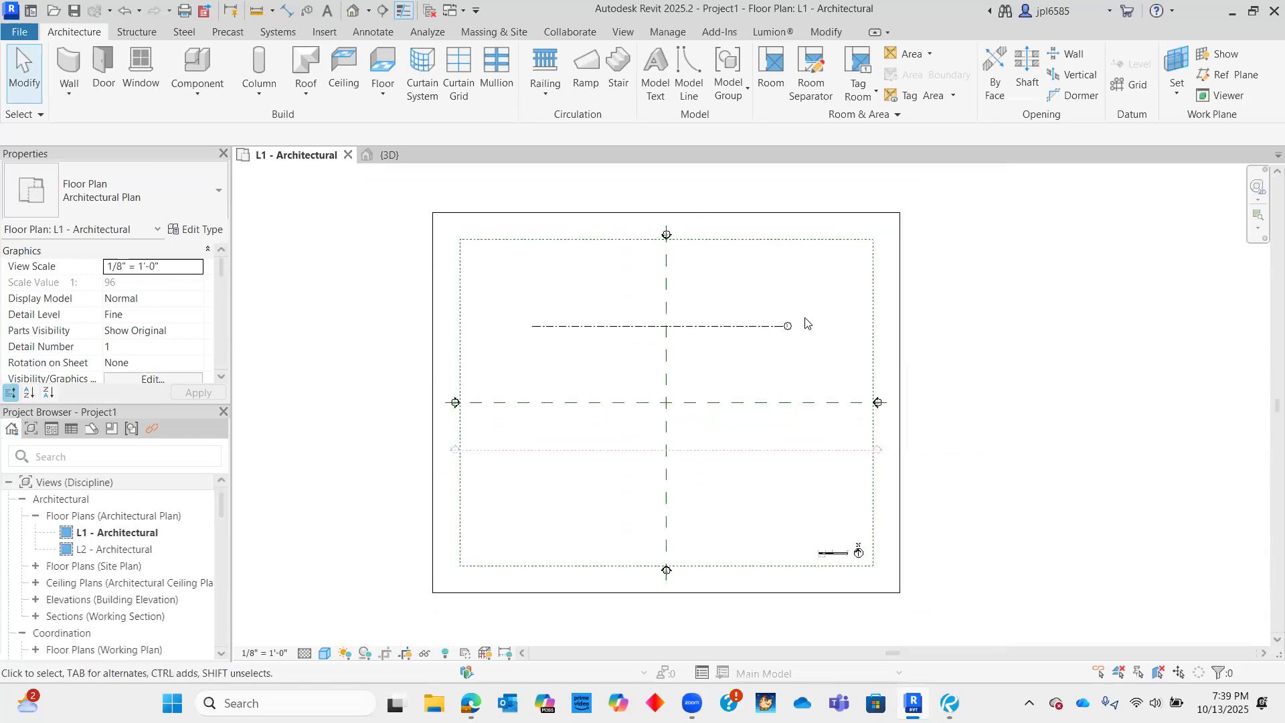
- Hide the crop border, dotted boundary, reference planes and view symbols around the gridline in the L1 - Architectural plan
scroll(791, 379, up, 1)
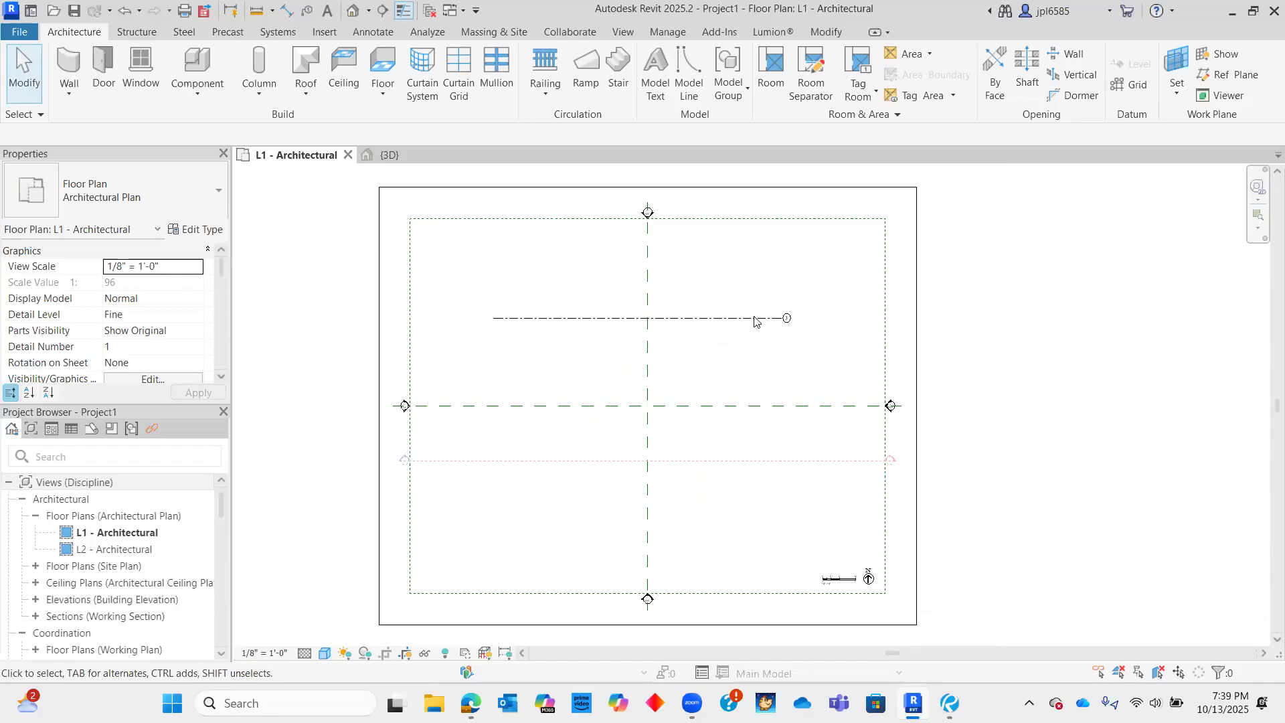
scroll(754, 321, up, 3)
scroll(900, 350, down, 2)
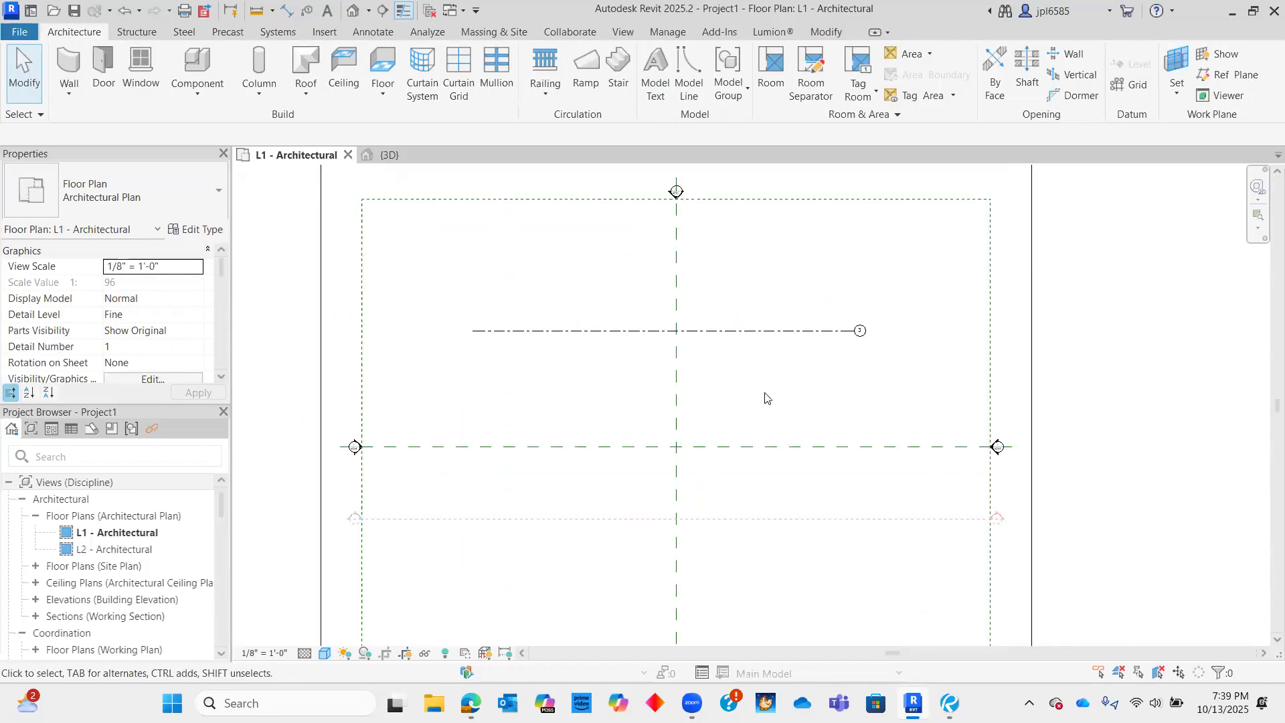
scroll(770, 341, down, 3)
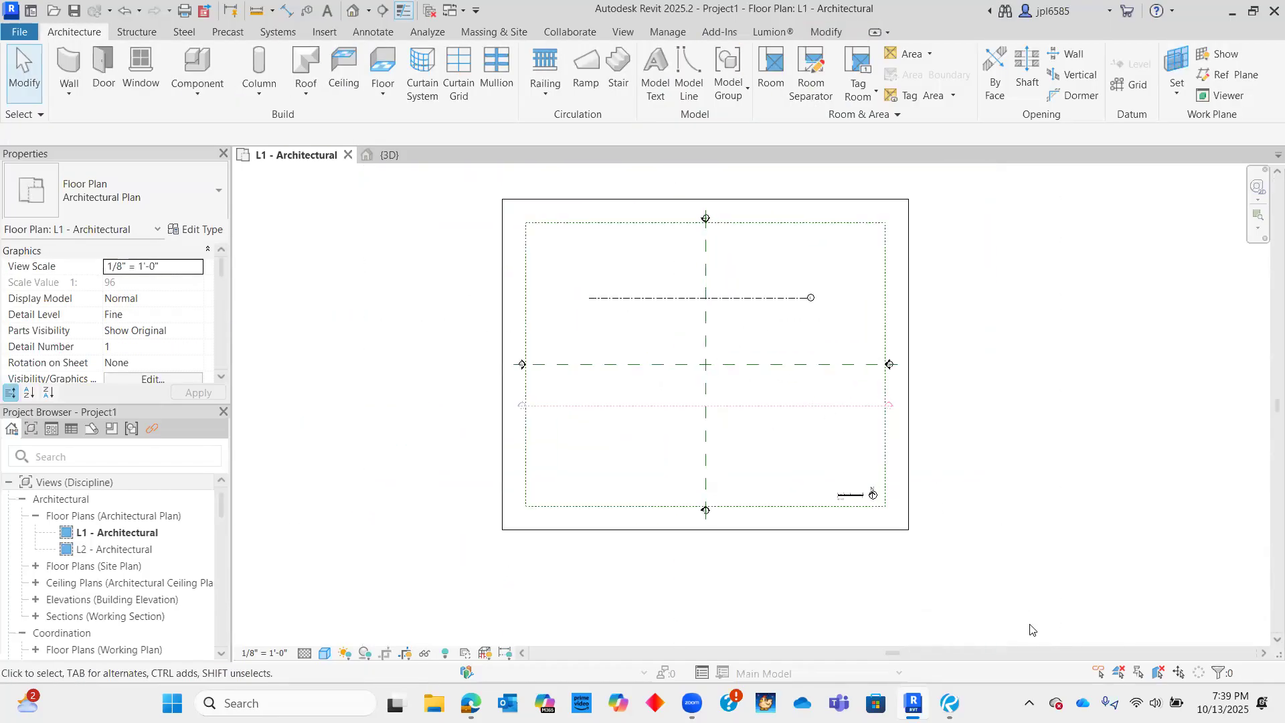
click(907, 450)
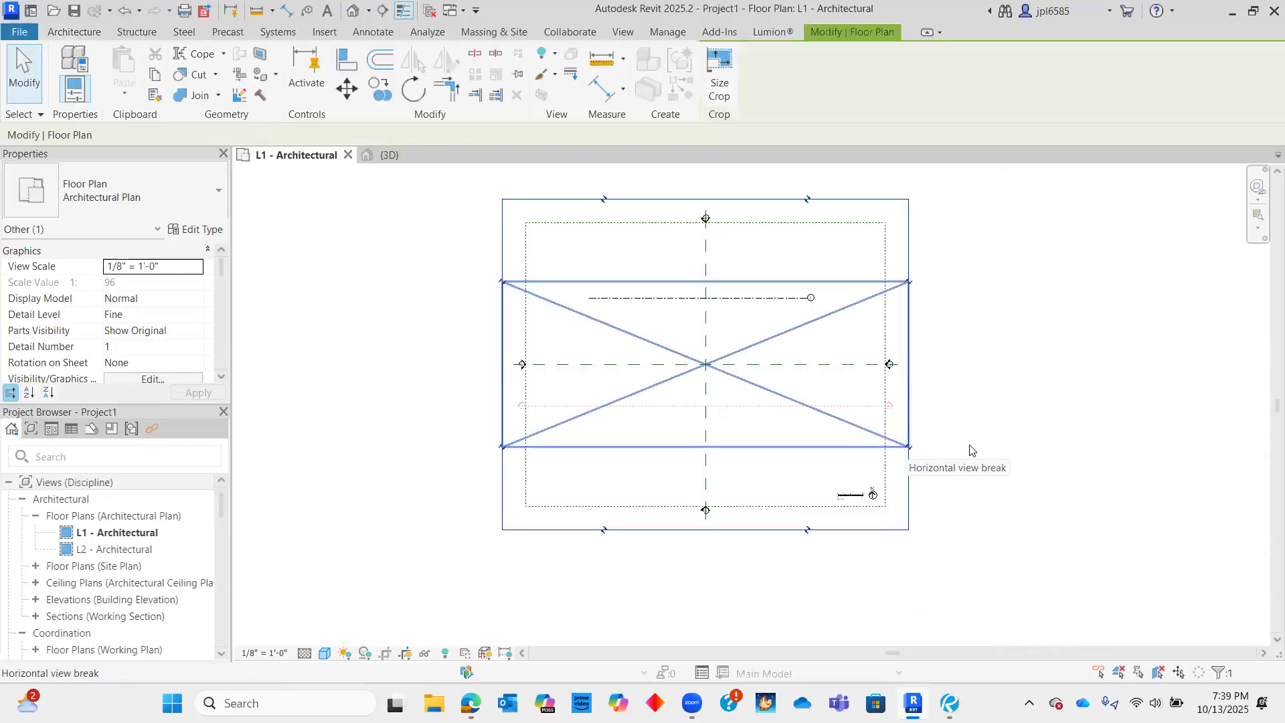
click(955, 457)
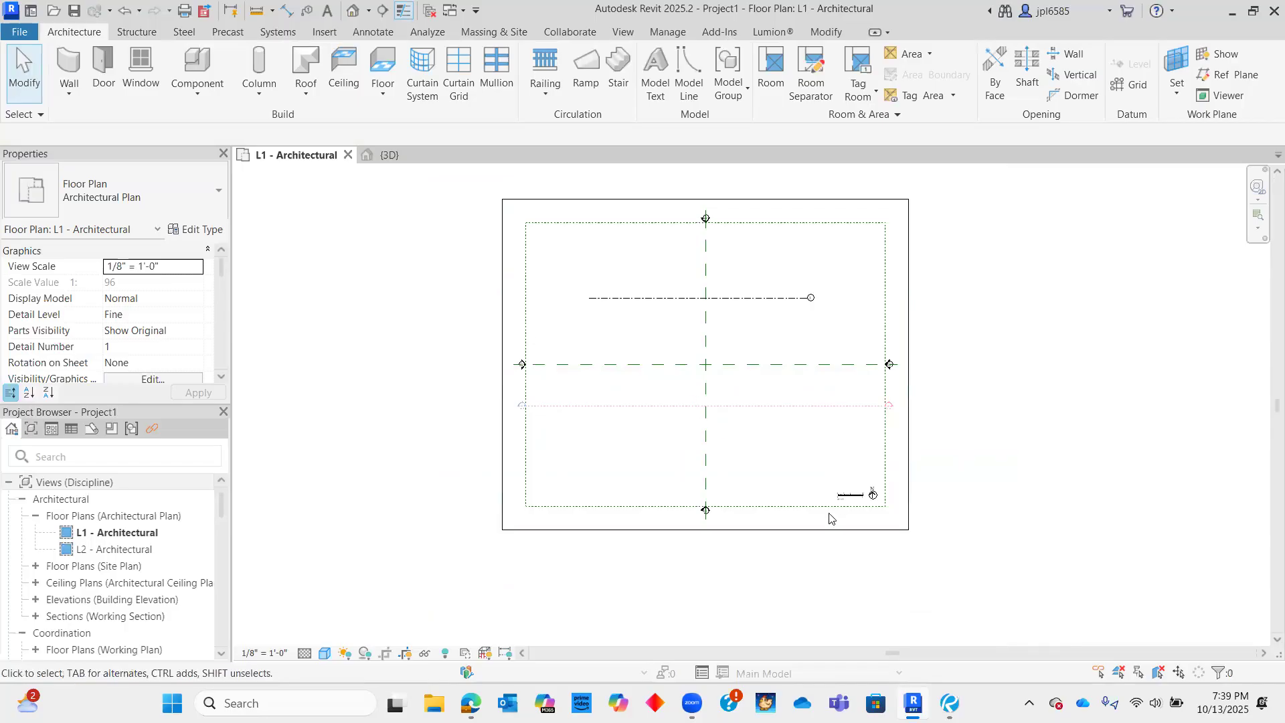
drag(930, 576, 425, 351)
right_click(426, 350)
mouse_move(562, 347)
click(630, 349)
scroll(777, 356, up, 1)
middle_drag(756, 350, 771, 380)
scroll(769, 380, up, 1)
- Draw a second horizontal gridline about 28'-0" below the first one, starting in line with its left end
click(1131, 86)
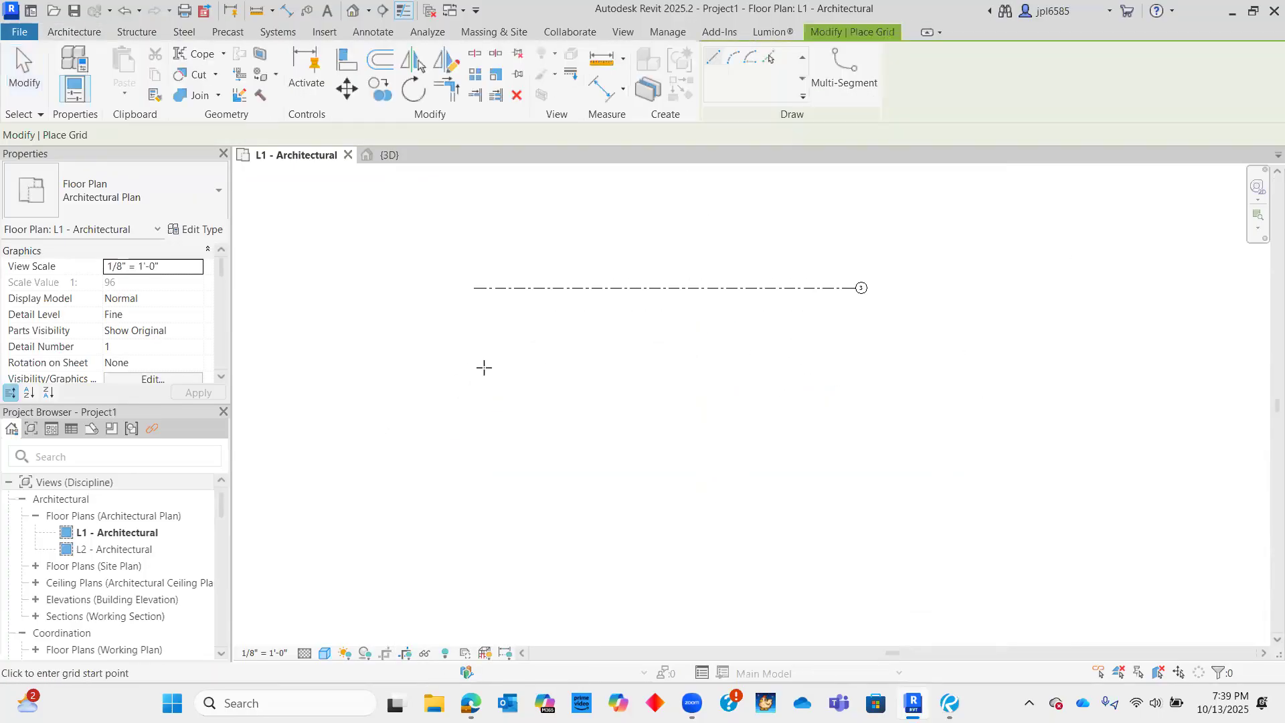
click(474, 366)
click(861, 366)
scroll(589, 416, down, 2)
scroll(580, 466, down, 2)
middle_drag(714, 439, 739, 346)
scroll(621, 348, up, 2)
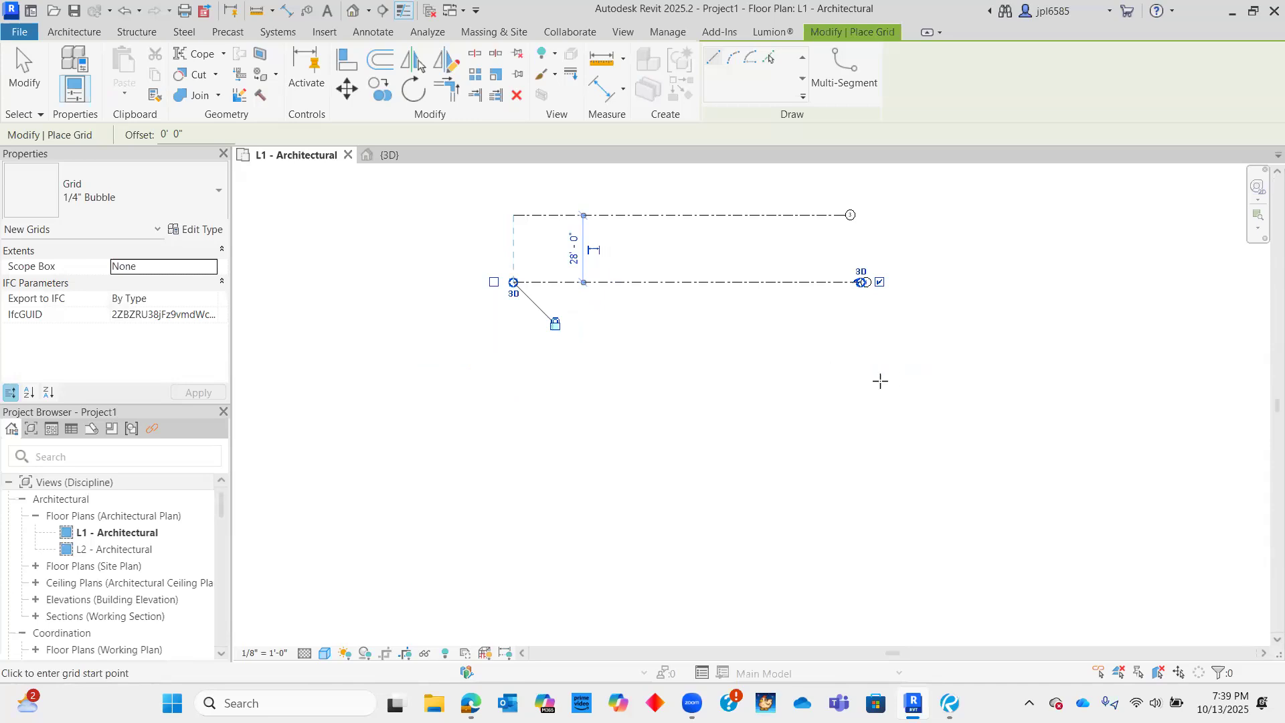
- Draw three more horizontal gridlines below the existing two, with their left ends aligned, and end the Grid command
click(513, 378)
click(876, 378)
click(513, 464)
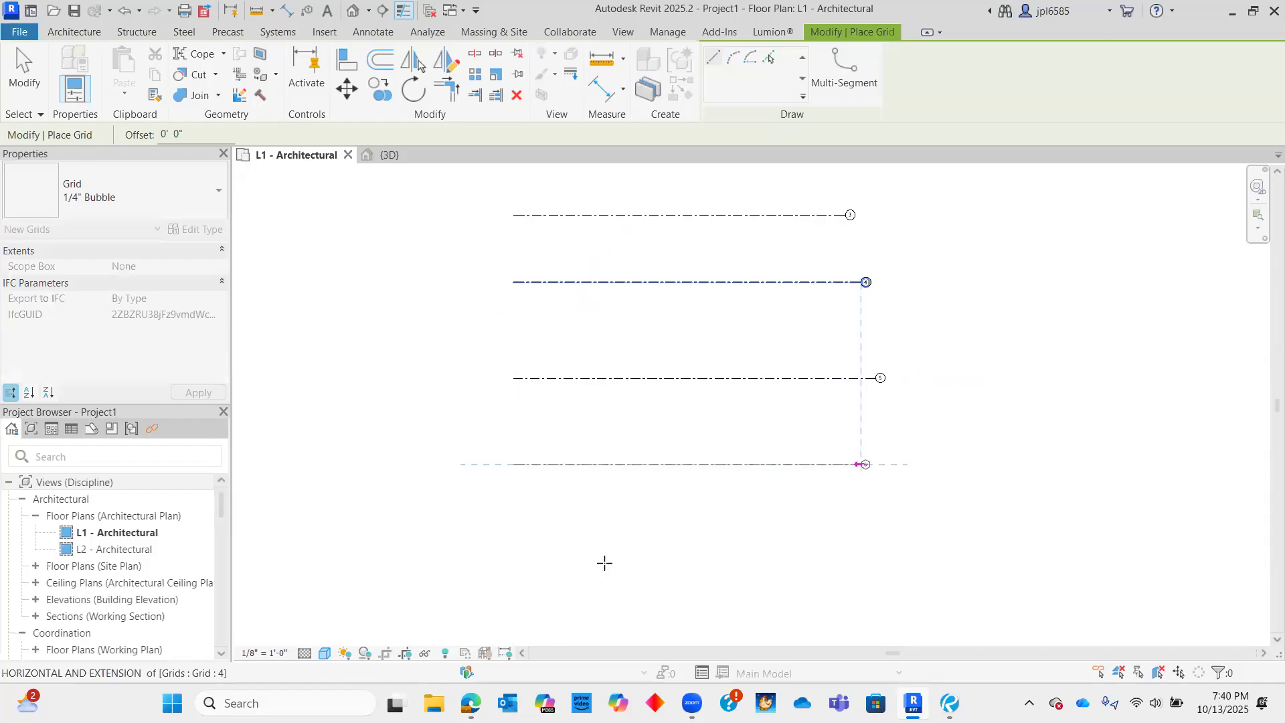
click(845, 464)
click(514, 541)
click(846, 548)
key(b)
key(m)
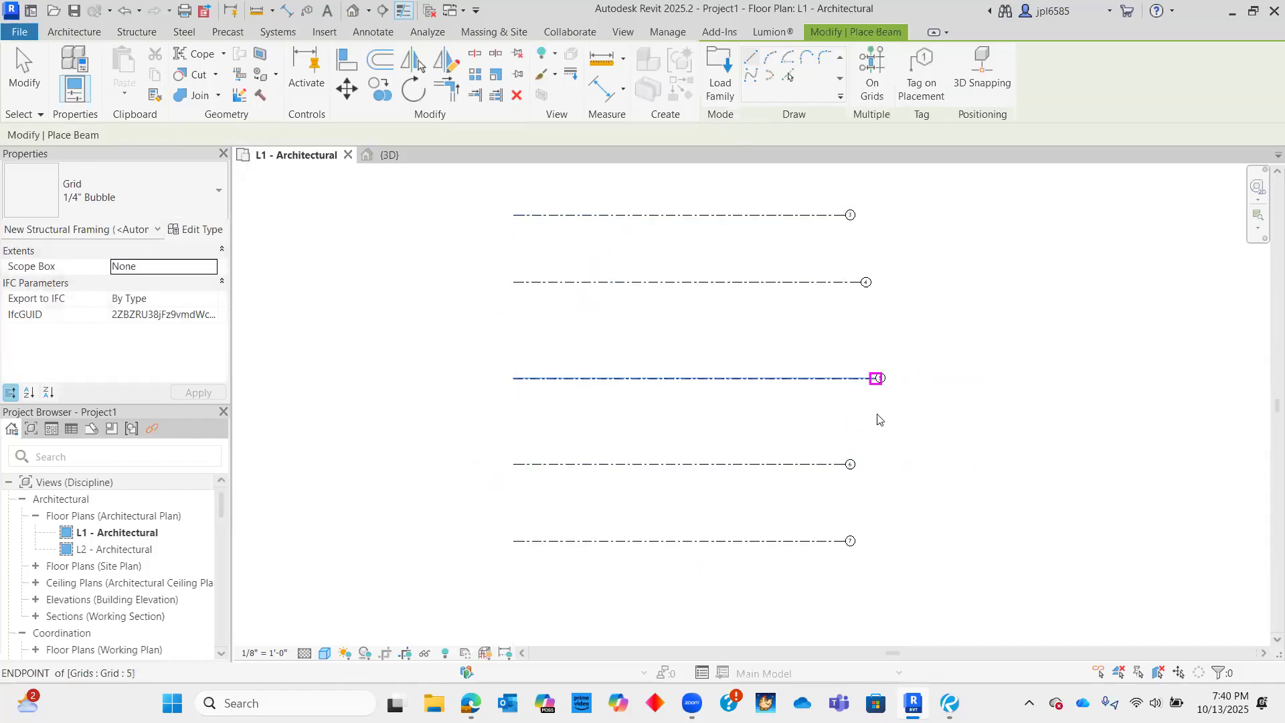
key(Escape)
key(Escape)
- Rename the topmost gridline A
scroll(870, 254, up, 4)
scroll(908, 208, down, 3)
scroll(908, 208, up, 5)
click(890, 216)
click(893, 214)
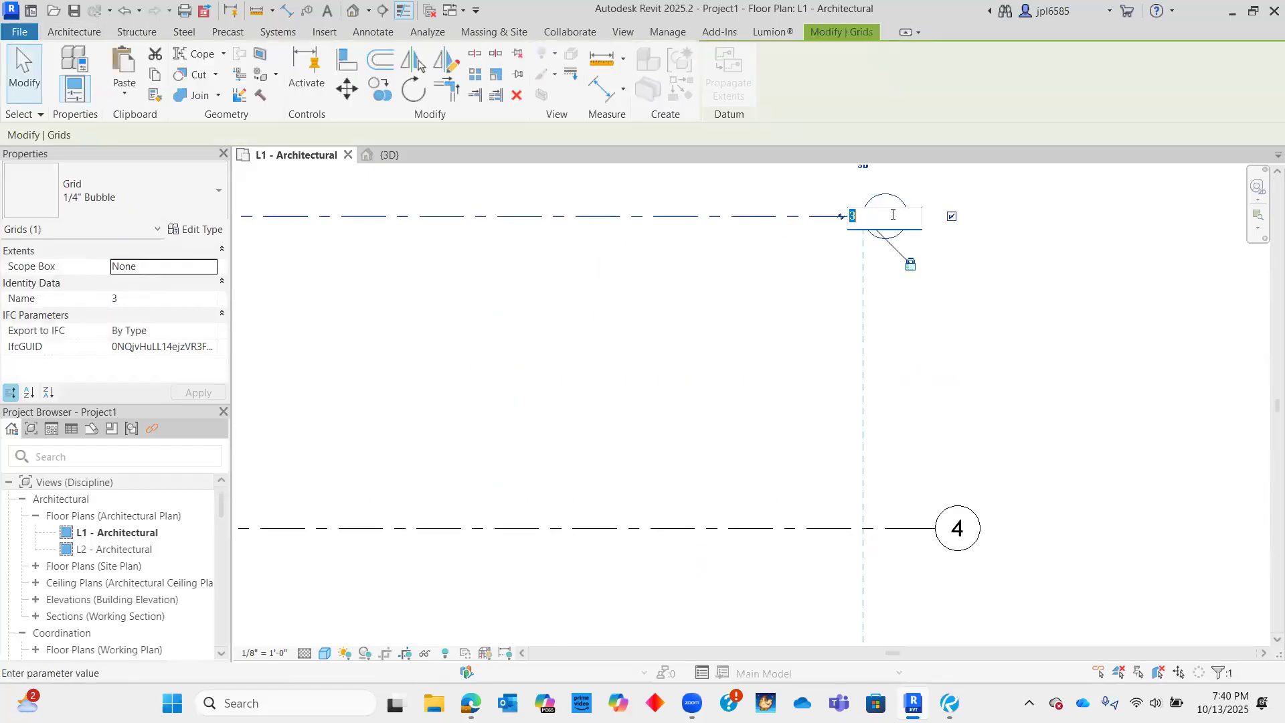
text(A)
key(Return)
- Rename the topmost gridline F and the second gridline from the top E
scroll(950, 371, down, 1)
click(897, 249)
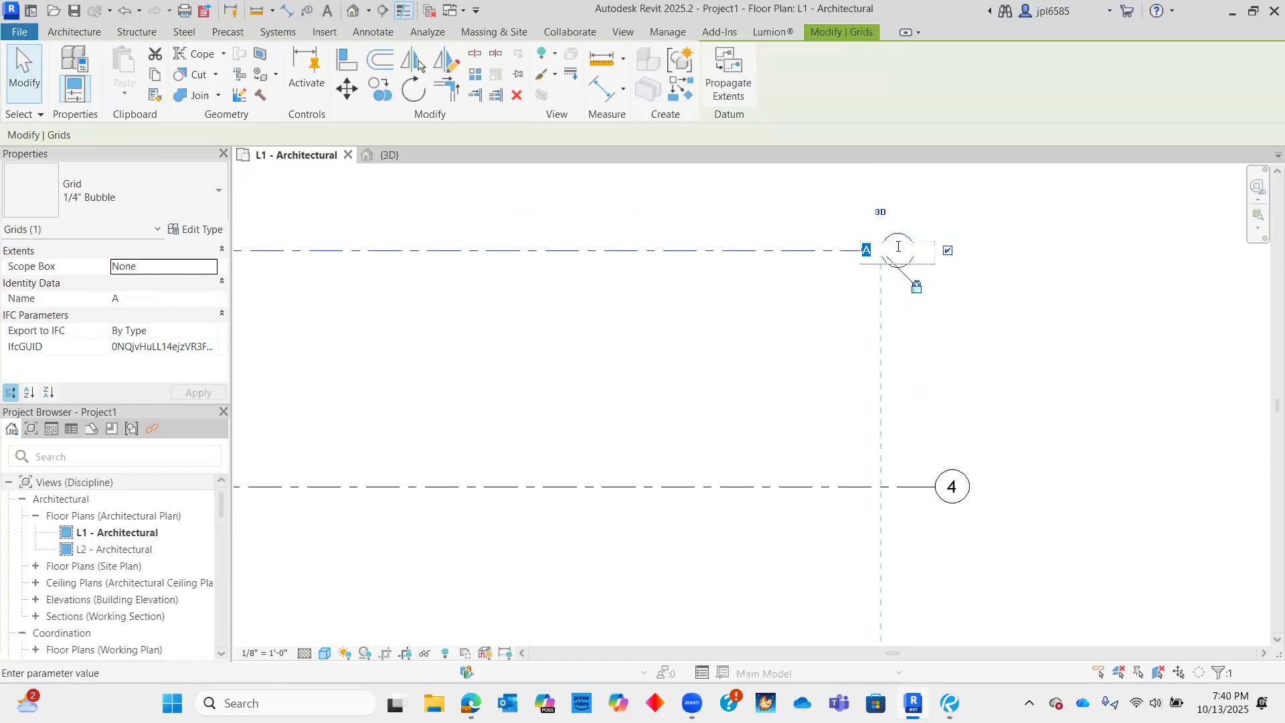
text(F)
key(Return)
click(951, 486)
click(952, 485)
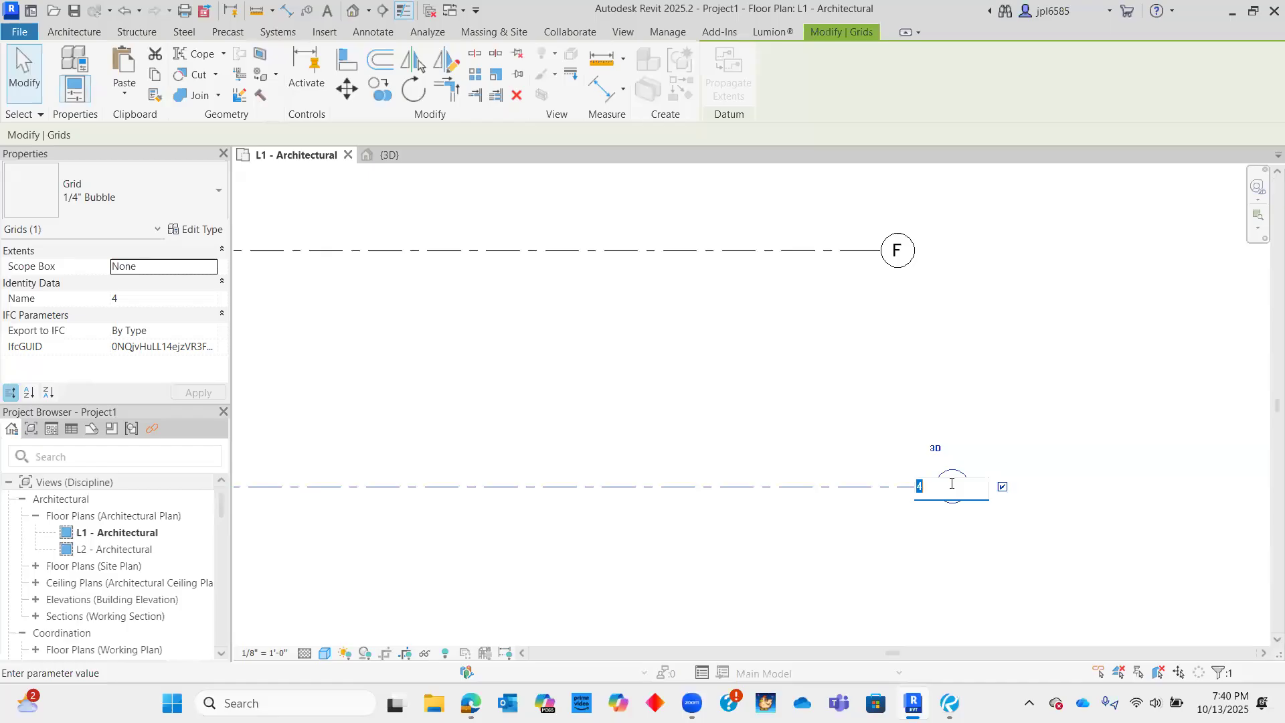
text(E)
key(Return)
- Rename the third gridline from the top D and the fourth gridline C
scroll(906, 332, down, 2)
scroll(874, 363, up, 3)
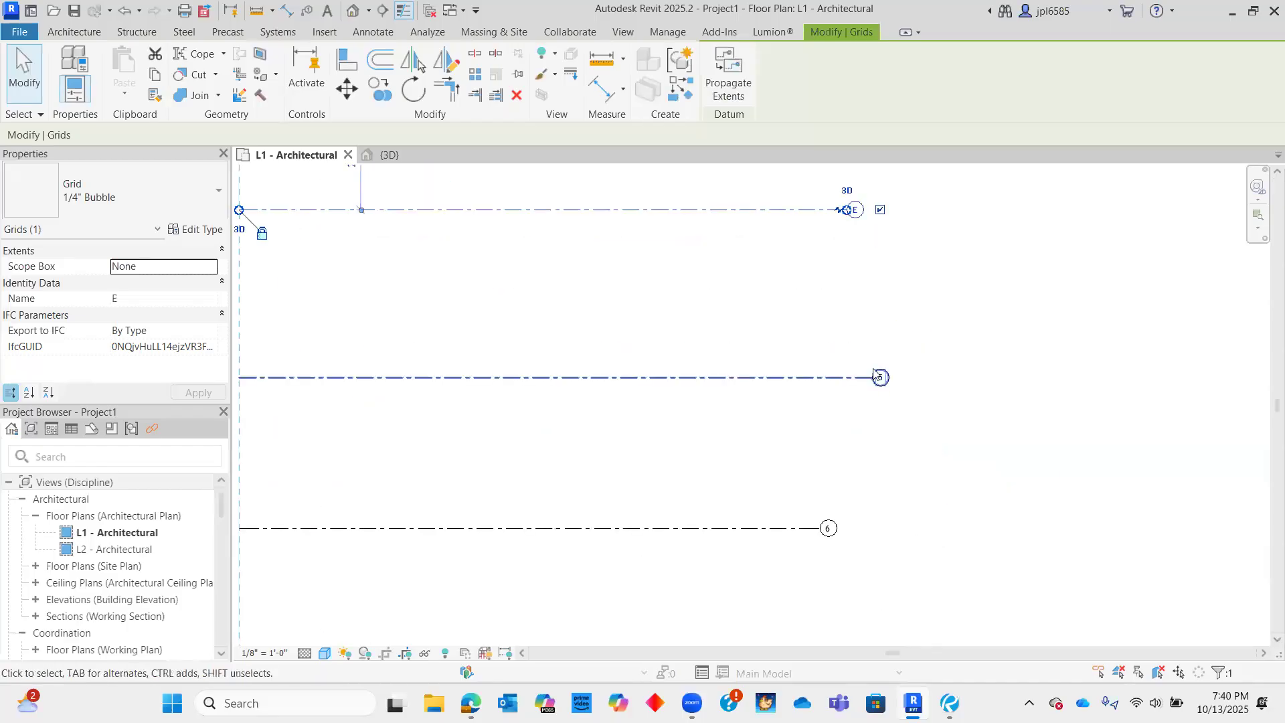
double_click(874, 362)
text(D)
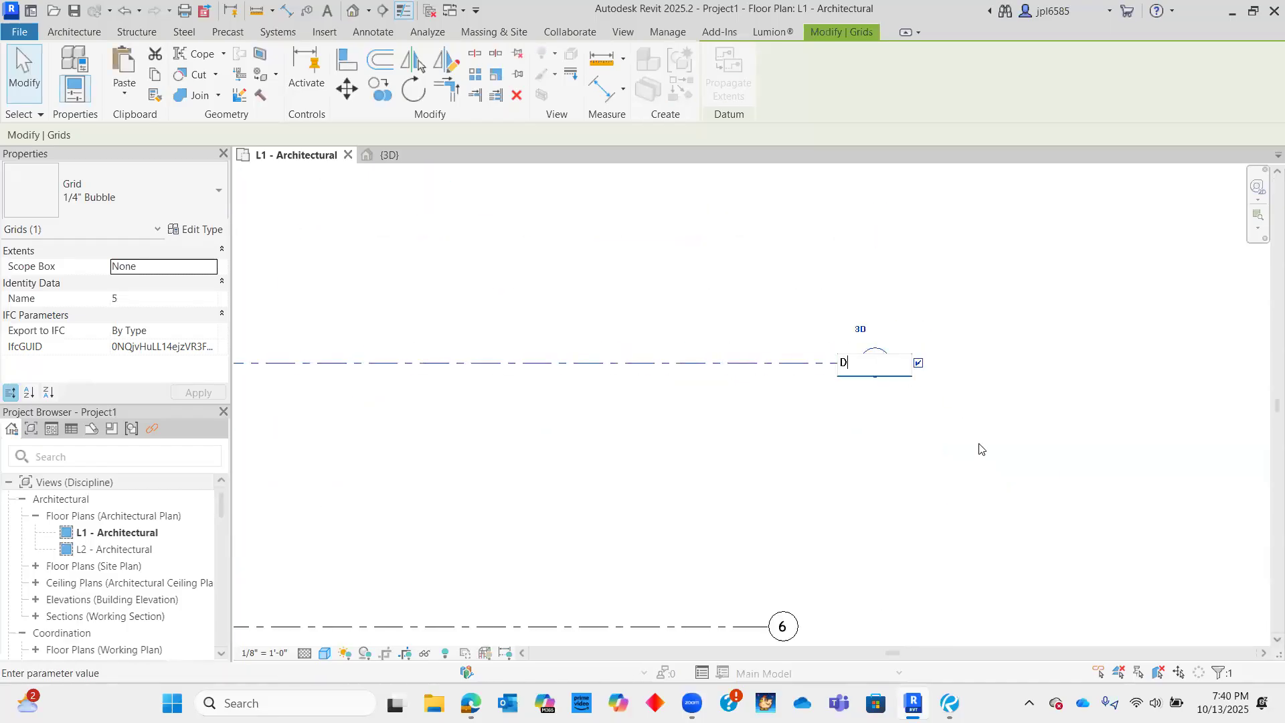
key(Return)
middle_drag(967, 491, 938, 270)
click(756, 408)
click(756, 407)
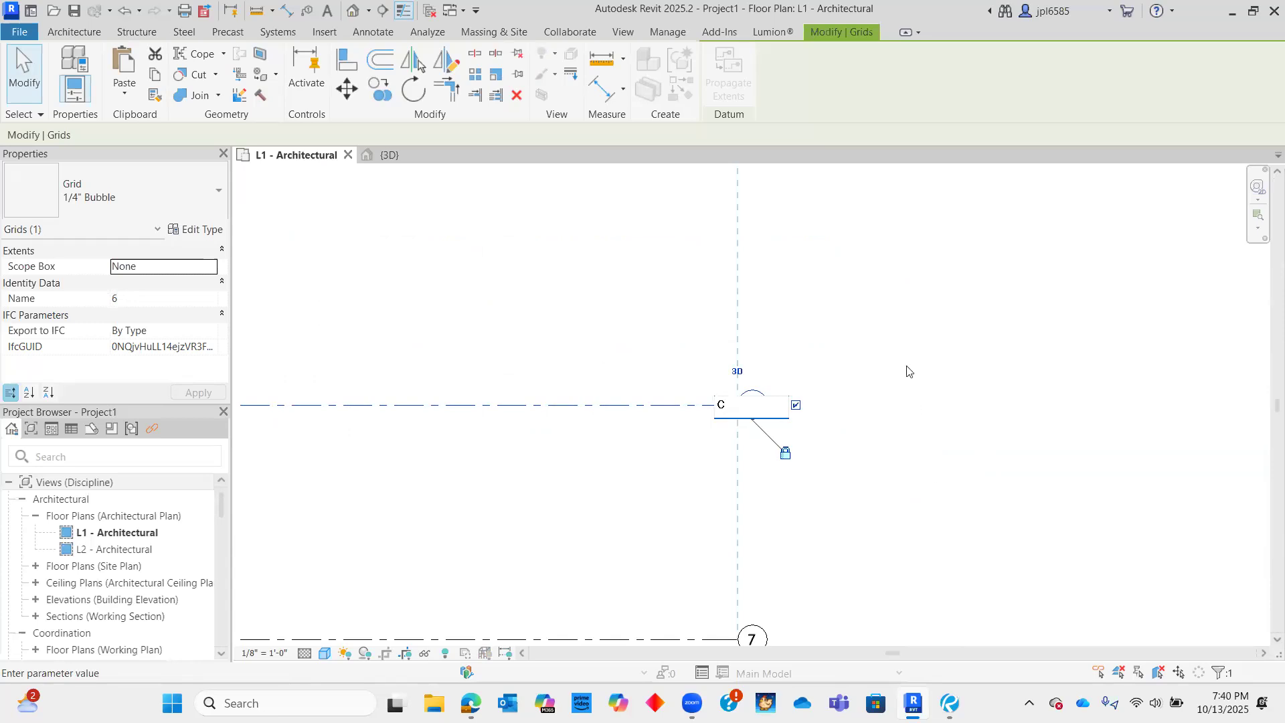
key(Return)
scroll(907, 371, down, 5)
scroll(868, 428, down, 1)
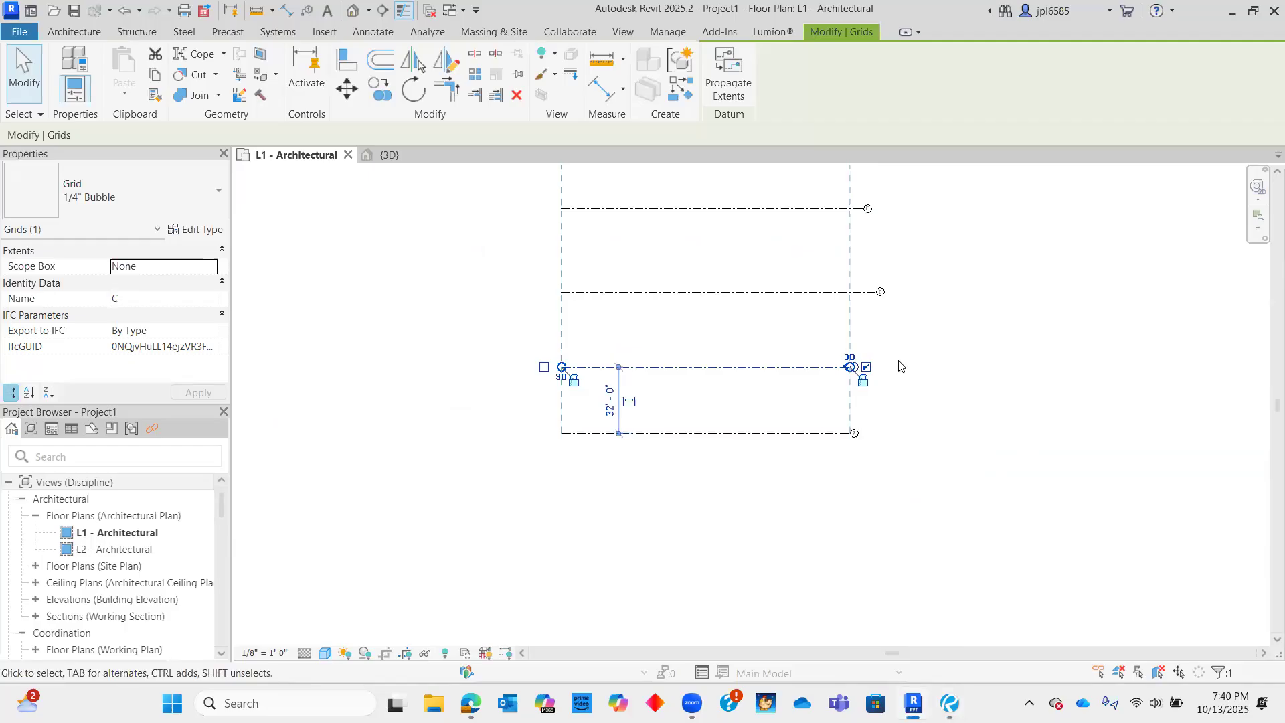
- Rename the lowest horizontal gridline B
scroll(867, 442, up, 3)
key(Escape)
double_click(844, 426)
scroll(844, 427, up, 2)
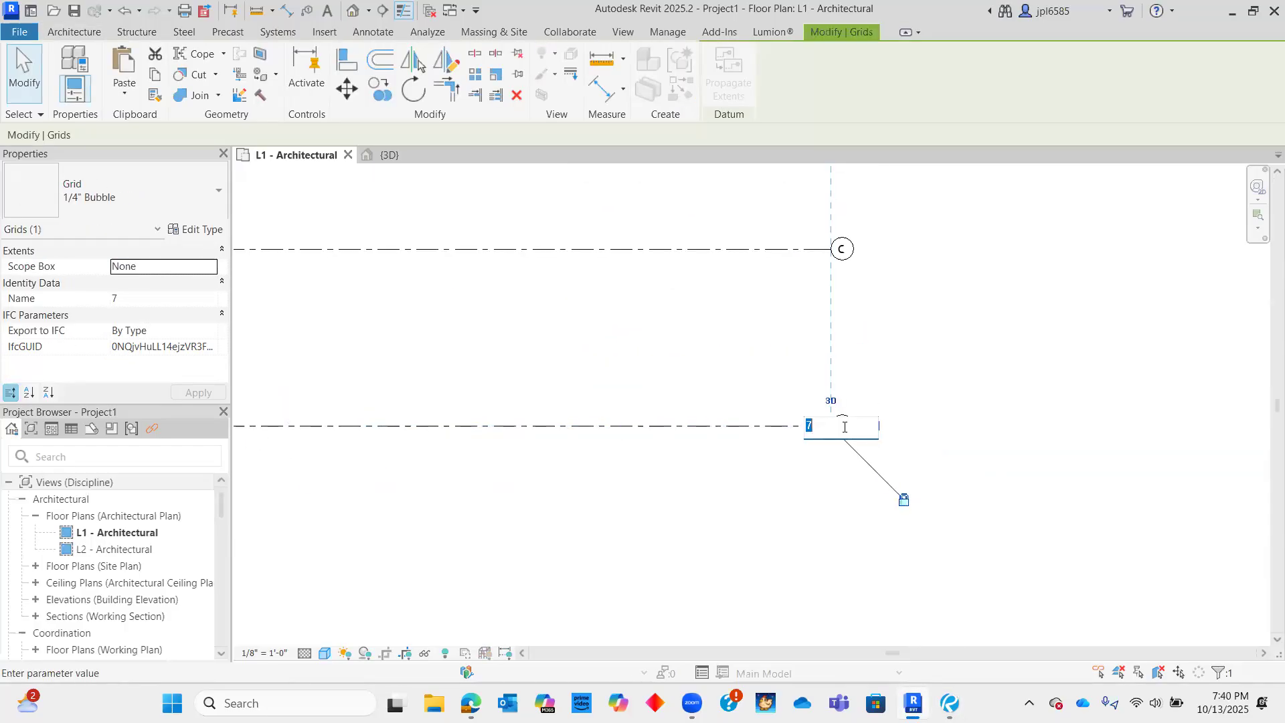
text(bB)
key(Return)
click(1015, 364)
- Try to draw another horizontal gridline about 28'-0" below gridline B, aligned with the left ends of the others
scroll(1015, 364, down, 3)
middle_drag(1097, 450, 947, 482)
scroll(946, 482, down, 2)
click(1132, 86)
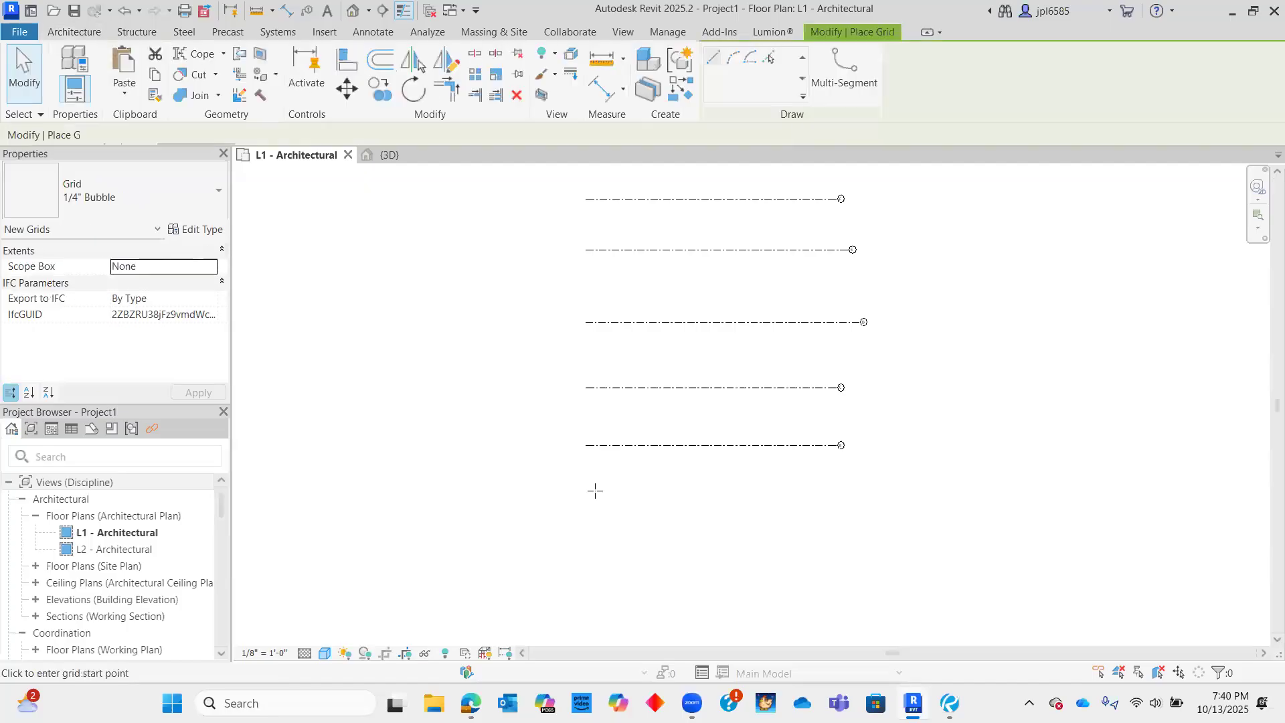
click(584, 496)
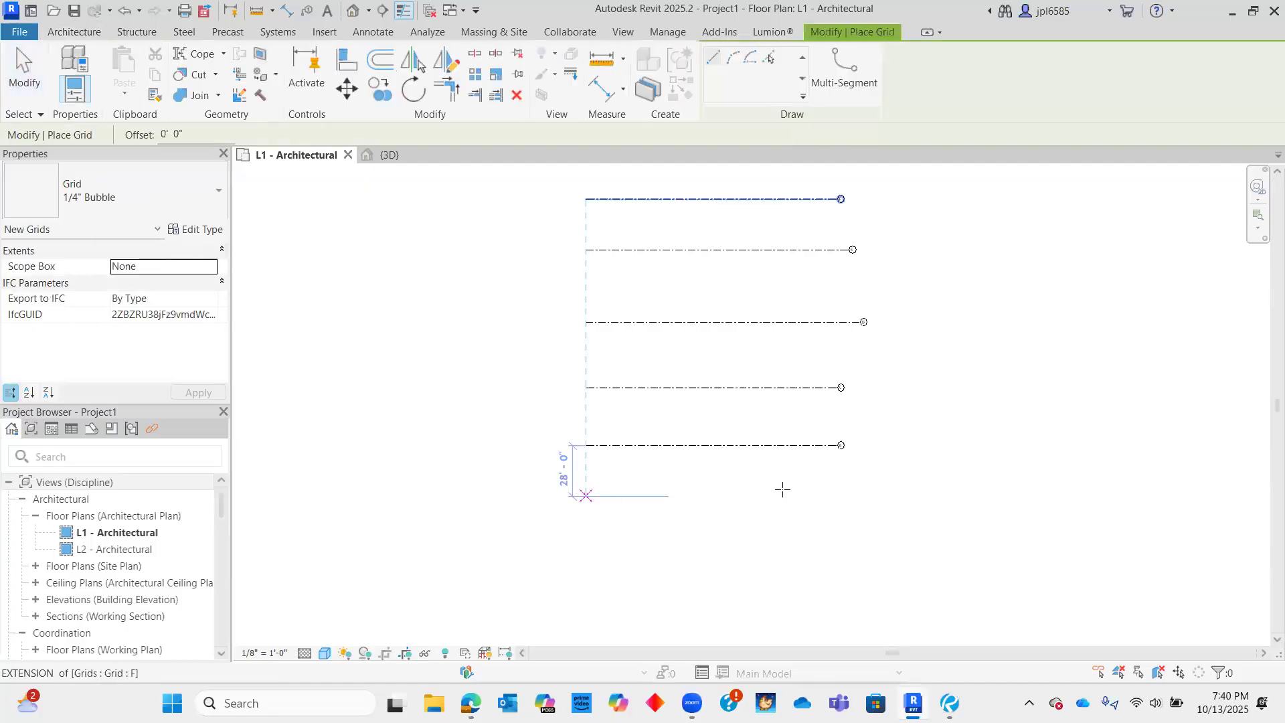
click(835, 498)
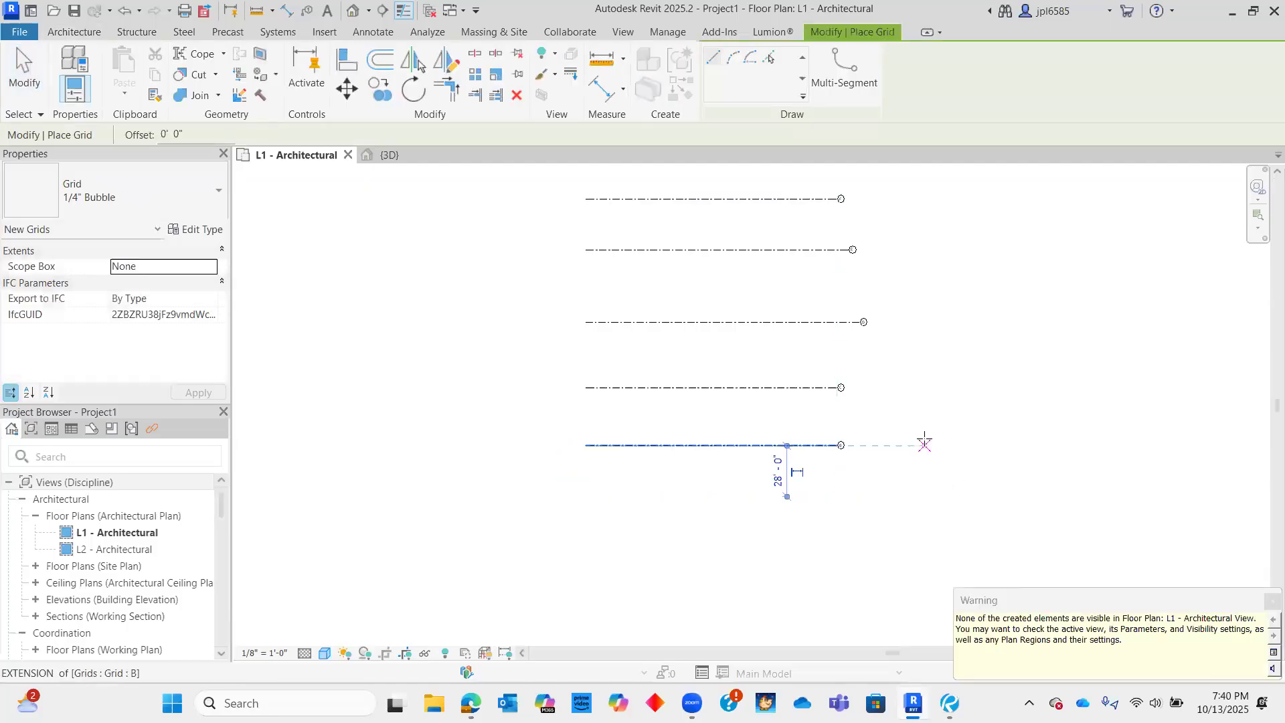
key(Escape)
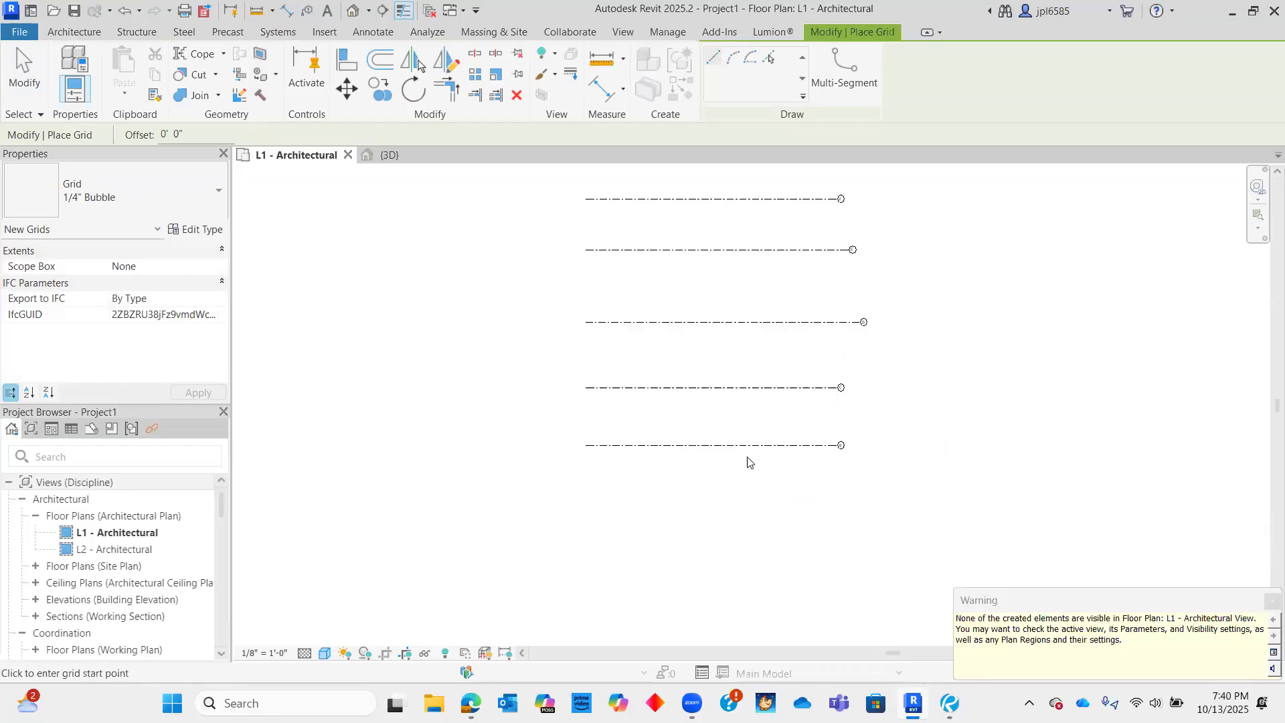
key(Escape)
- Move gridlines D, C and B upward to tighten the spacing below gridline E
click(749, 445)
click(763, 322)
drag(763, 322, 762, 286)
drag(766, 388, 763, 322)
drag(780, 446, 777, 370)
click(770, 433)
- Draw a sixth horizontal gridline below gridline B, aligned with its left and right ends, and end the Grid command
click(1131, 84)
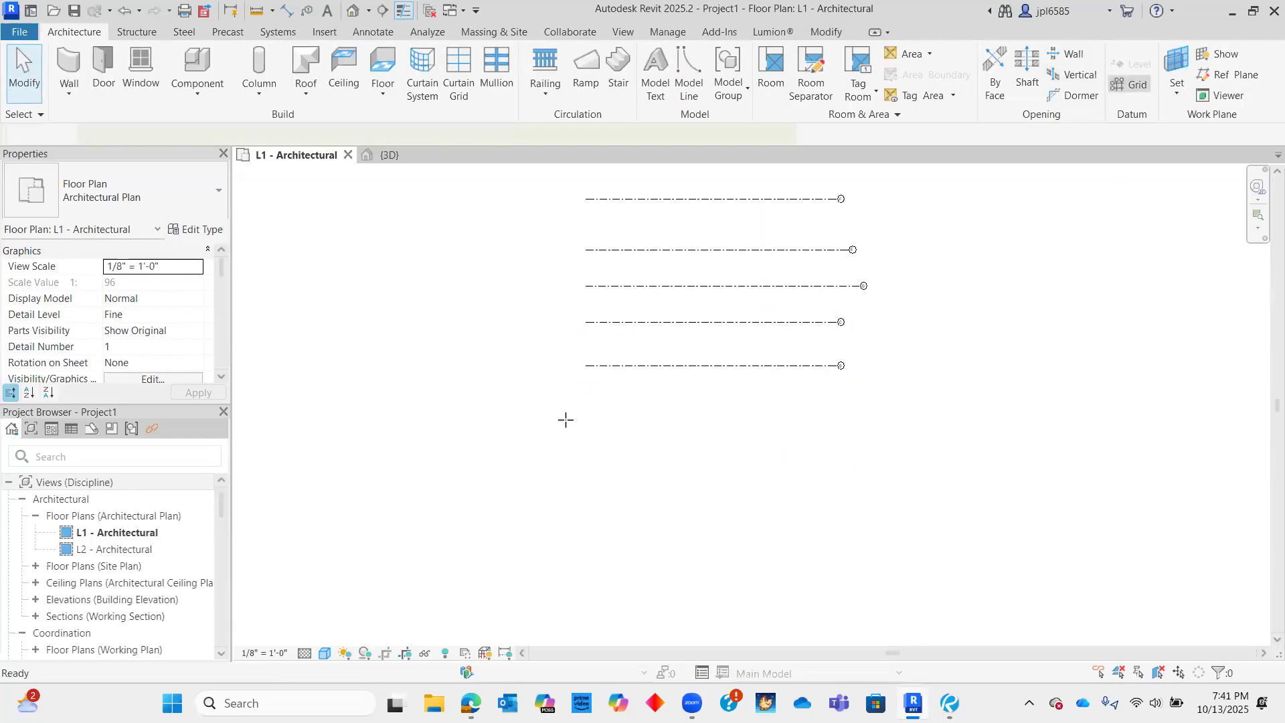
click(586, 423)
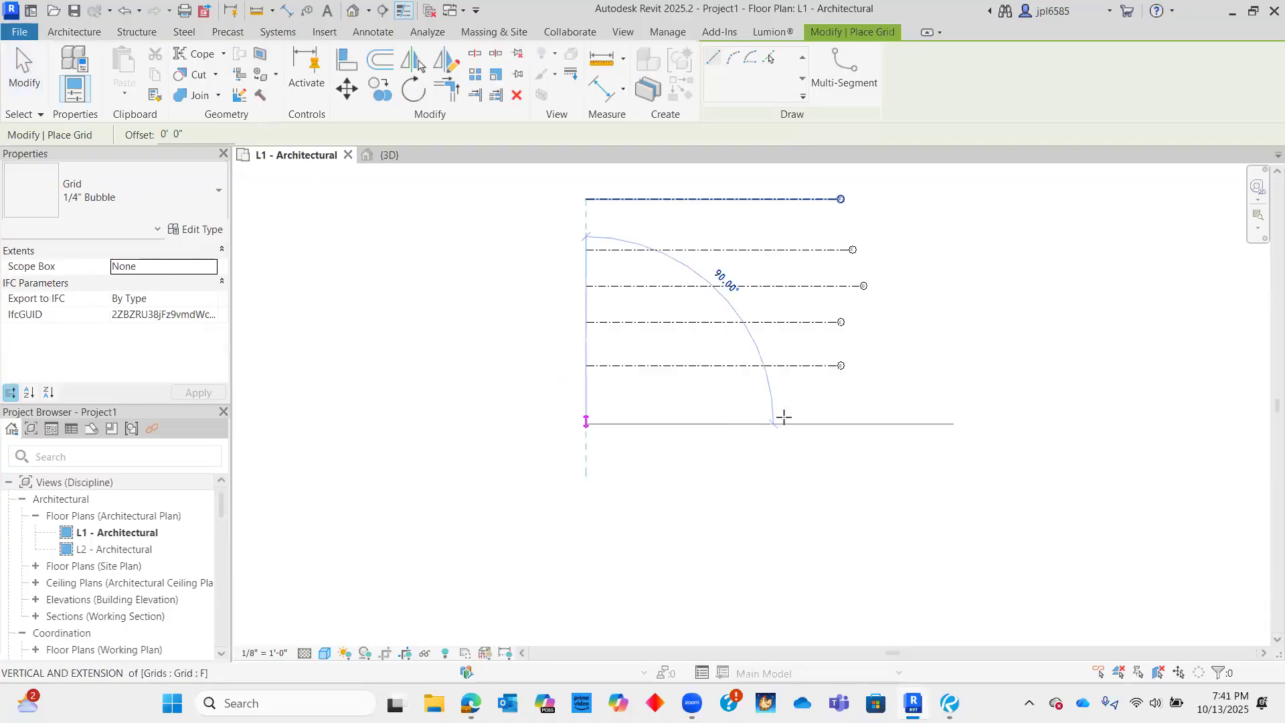
click(837, 423)
scroll(852, 373, down, 1)
scroll(854, 343, up, 3)
scroll(780, 377, down, 3)
middle_drag(776, 379, 750, 436)
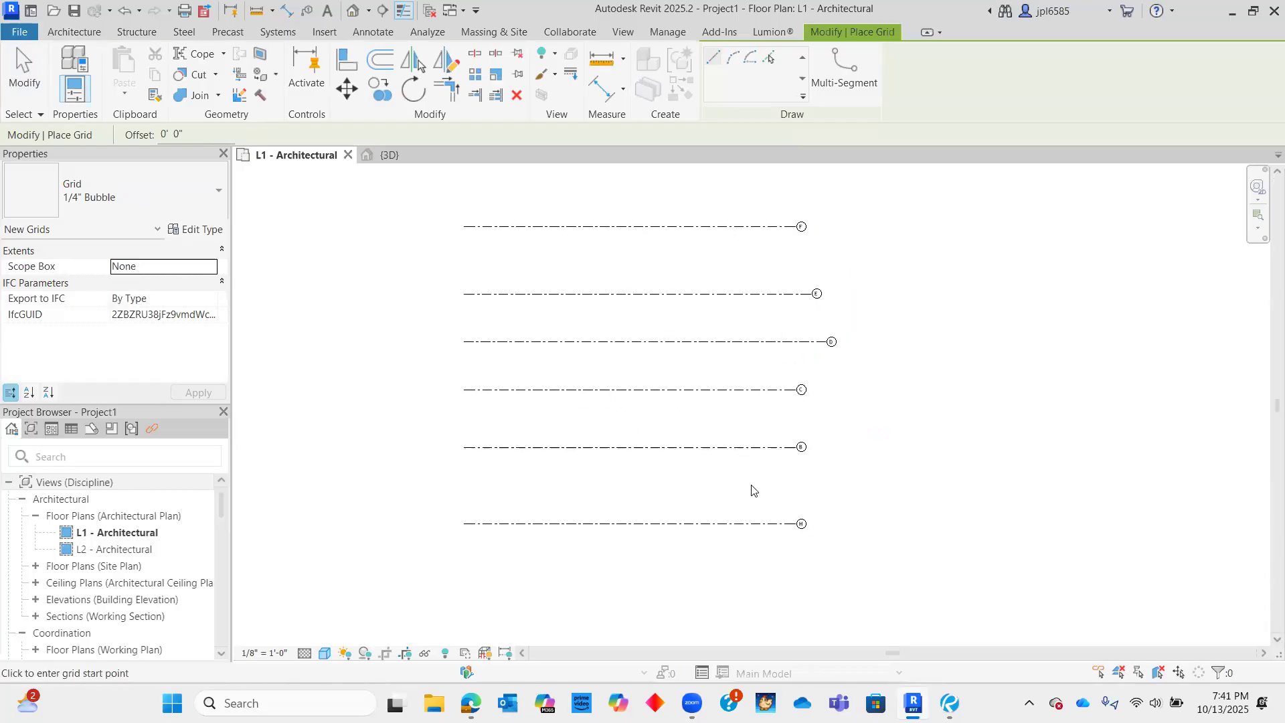
key(Escape)
key(Escape)
- Reveal the hidden elements, unhide the outer crop border and the inner dotted boundary, and leave the reveal mode
scroll(776, 401, up, 4)
middle_drag(792, 307, 863, 441)
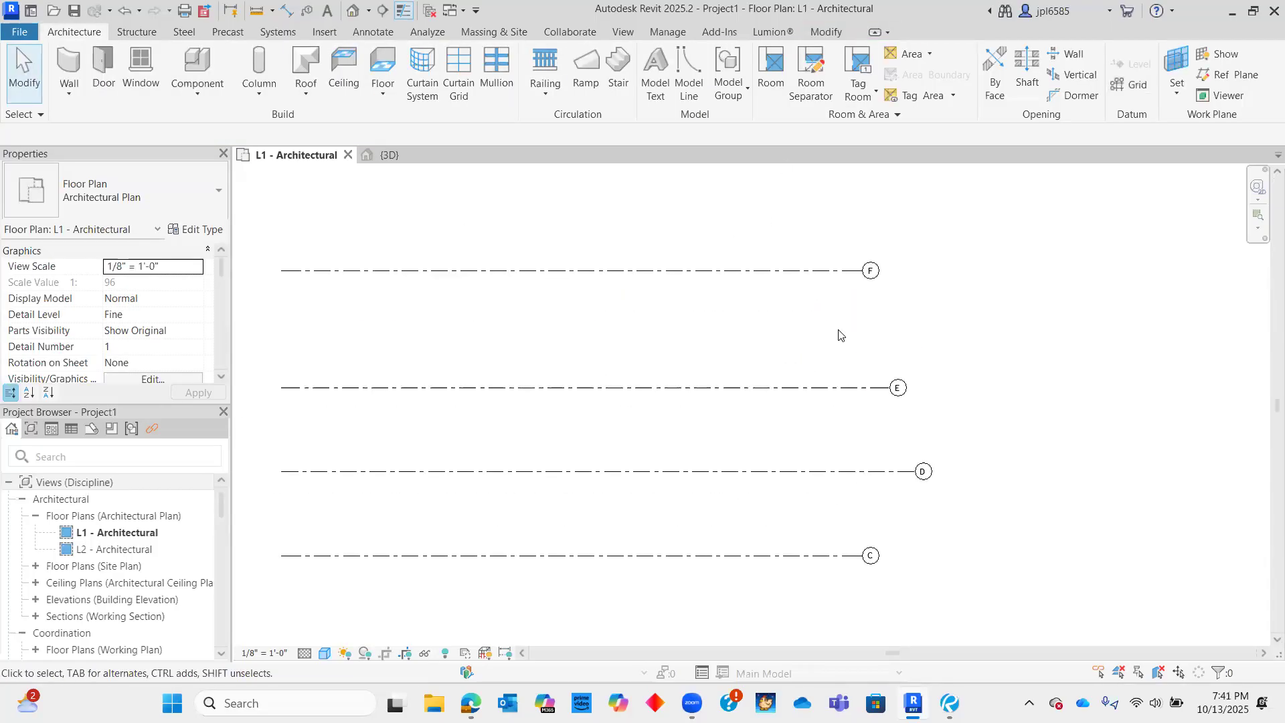
scroll(839, 335, down, 2)
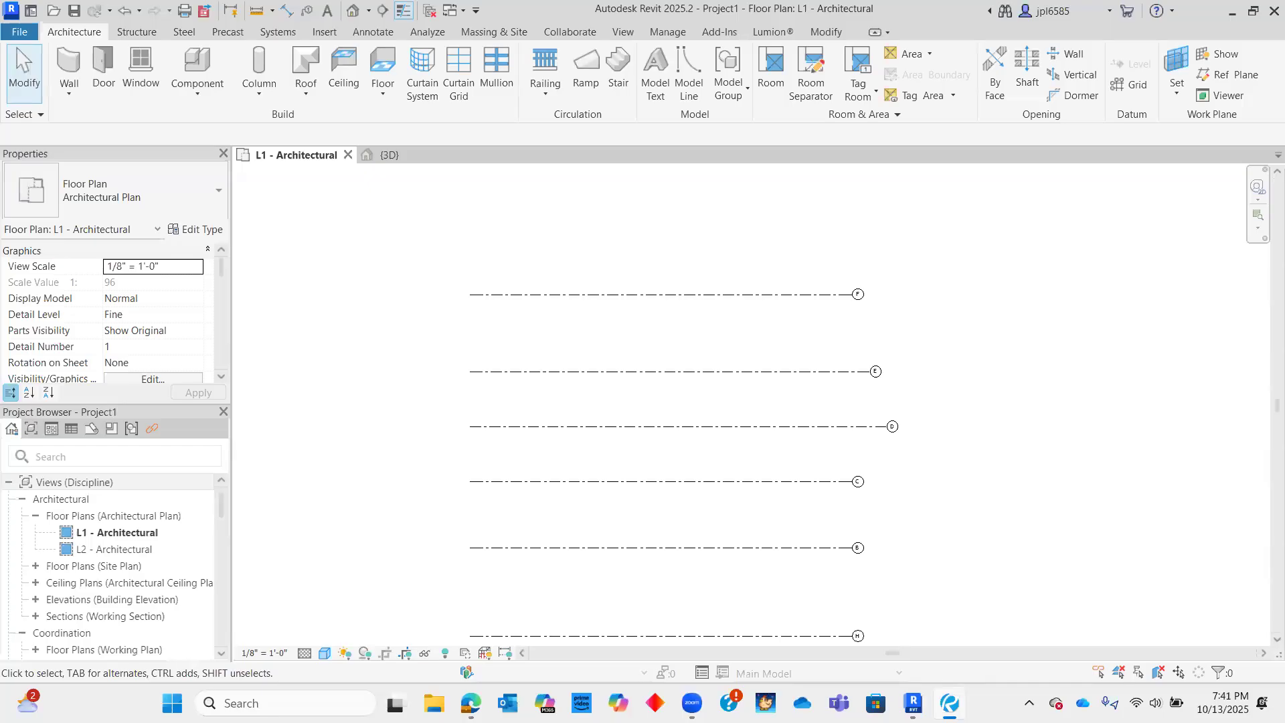
scroll(911, 547, down, 1)
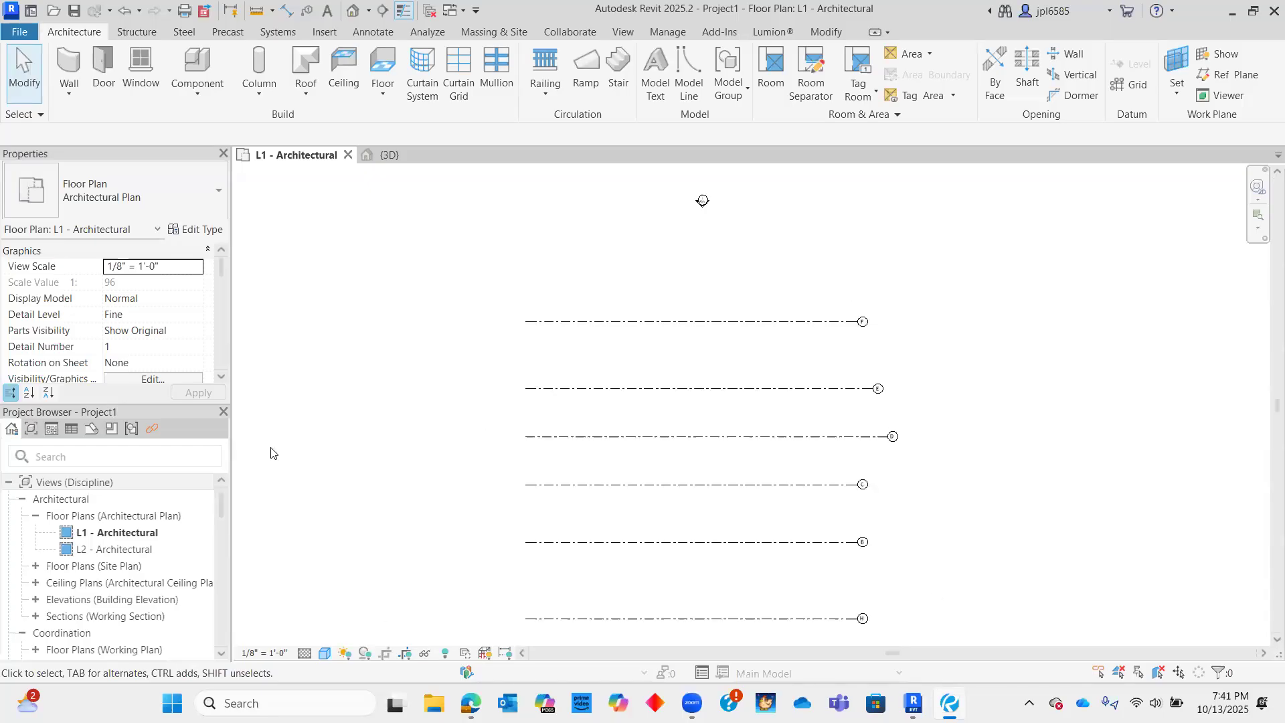
click(445, 653)
scroll(829, 355, down, 1)
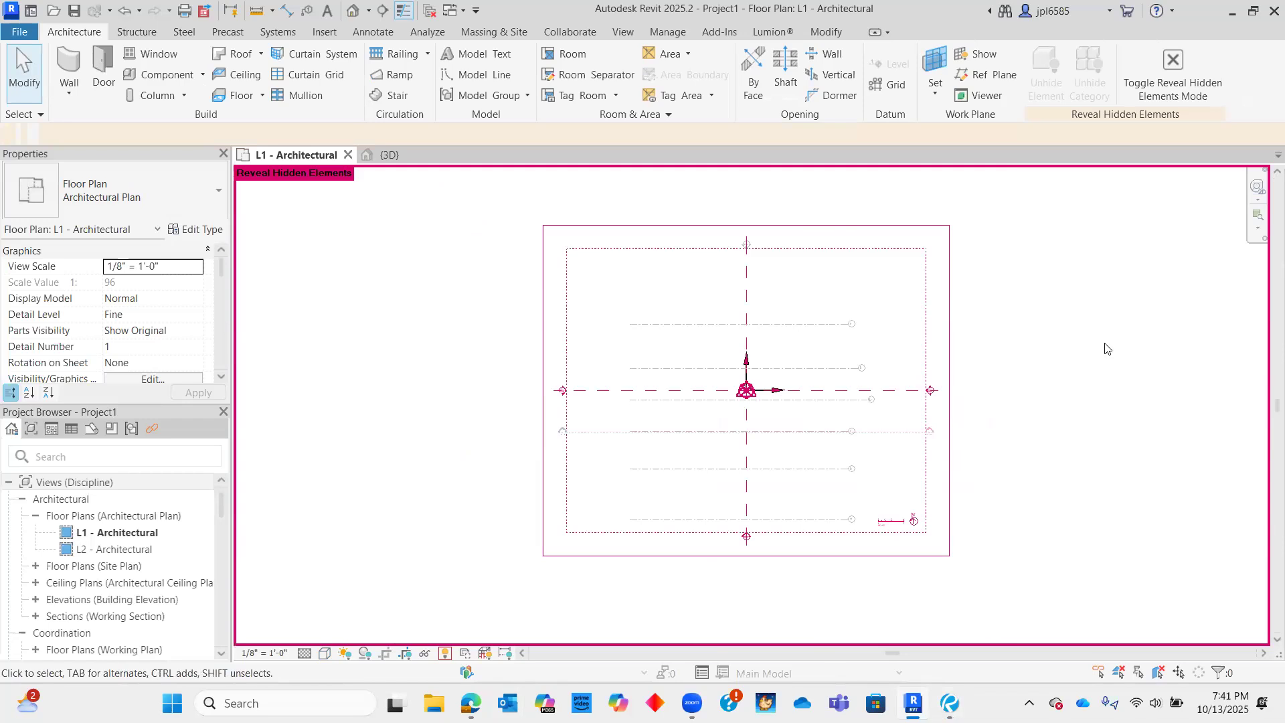
drag(933, 598, 882, 502)
drag(867, 611, 816, 526)
right_click(893, 491)
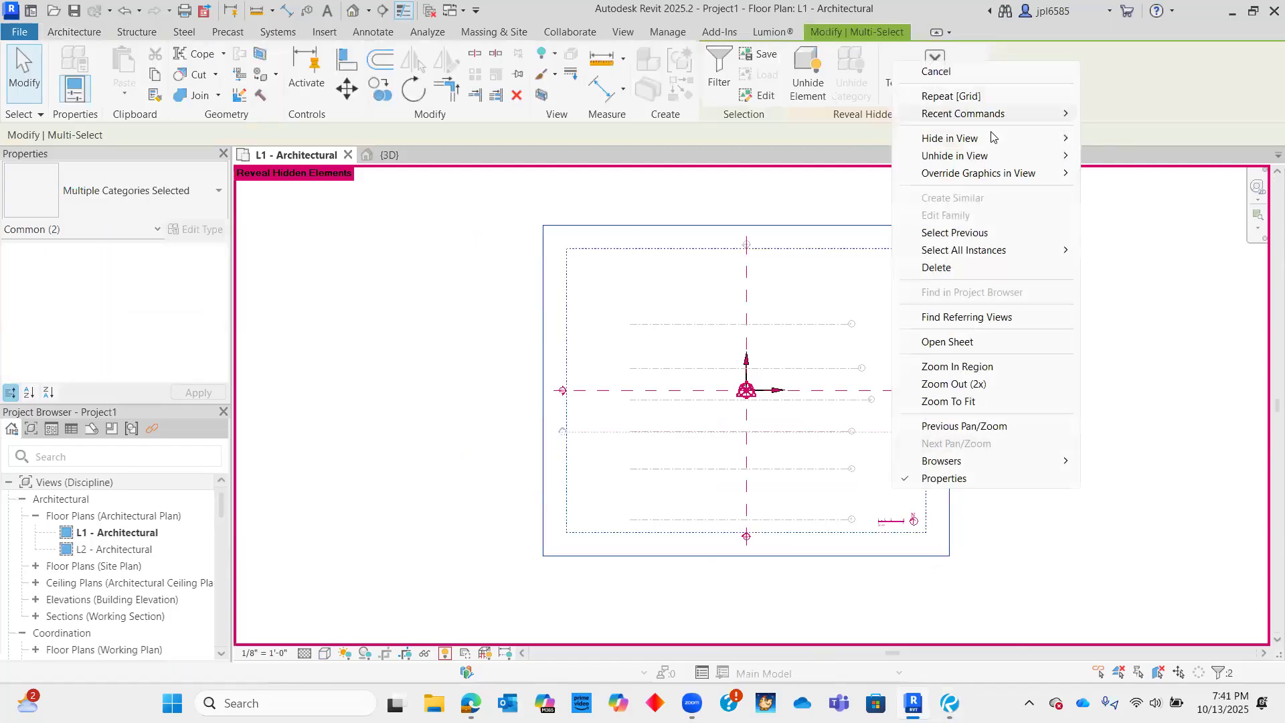
mouse_move(1044, 155)
click(1124, 155)
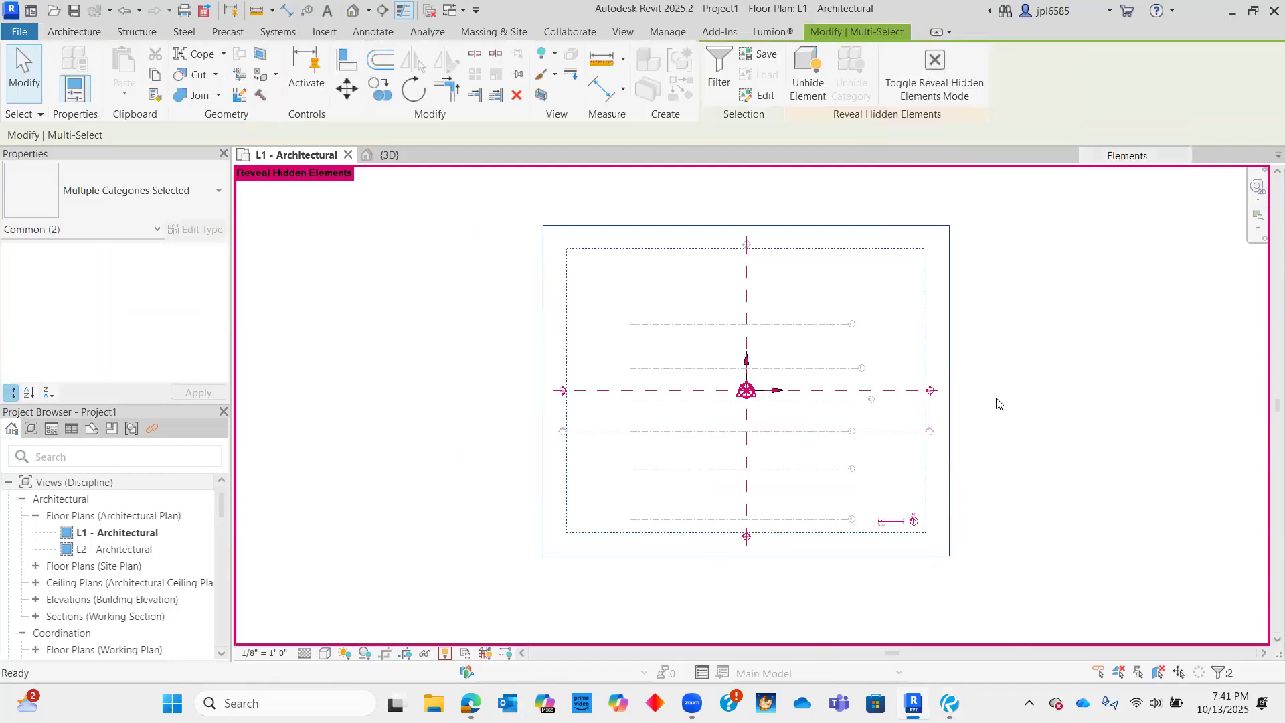
click(446, 654)
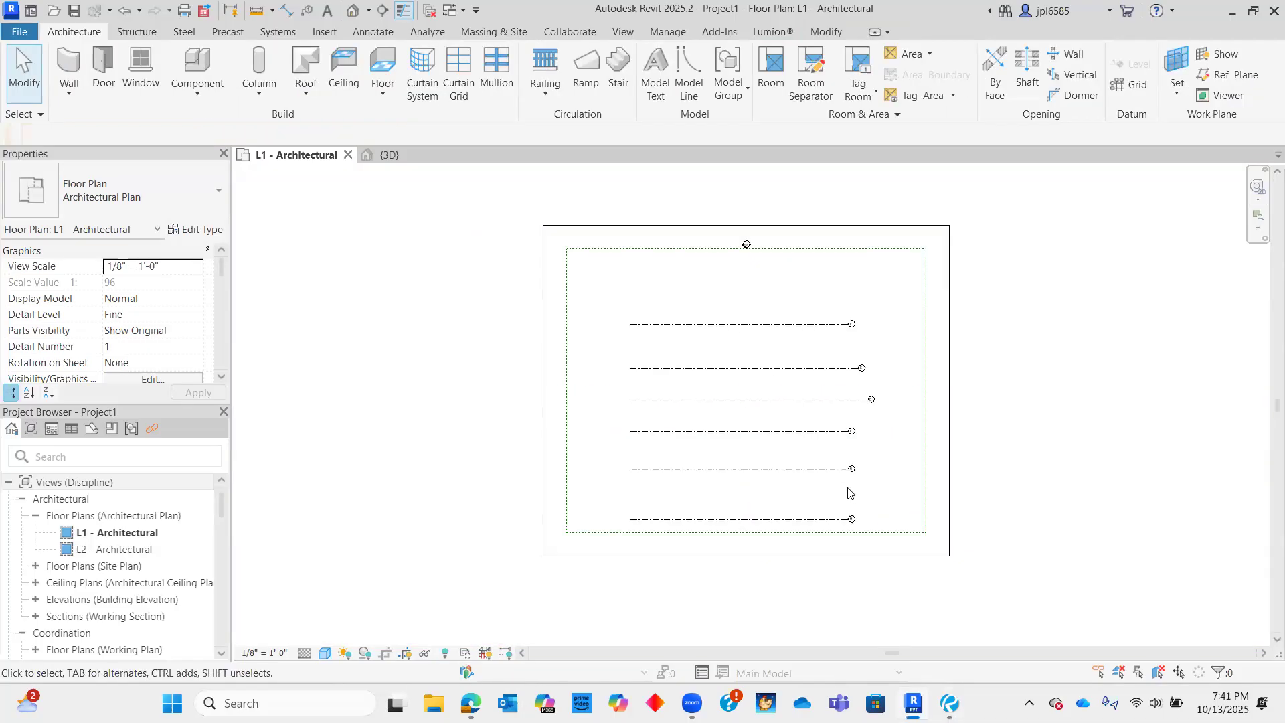
- Select all six gridlines together and adjust their vertical position within the dotted boundary
drag(866, 529, 742, 300)
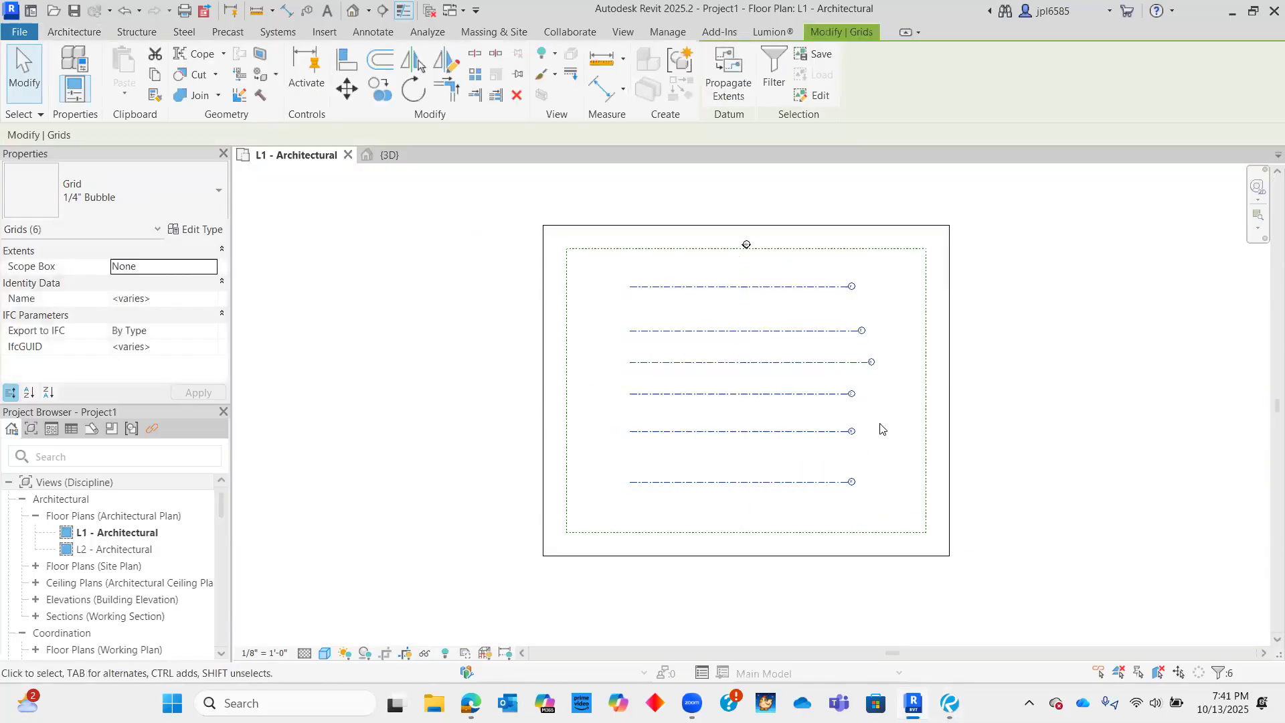
click(879, 429)
scroll(715, 386, up, 3)
scroll(755, 292, down, 1)
middle_drag(806, 247, 762, 301)
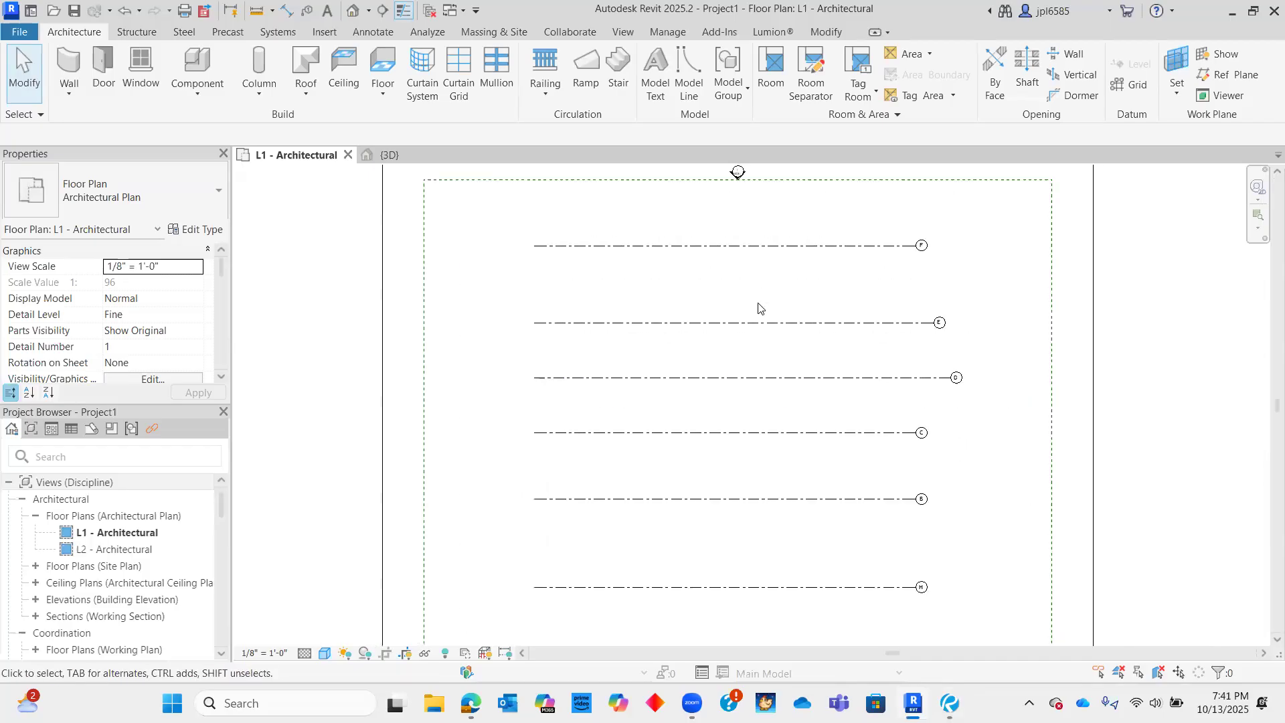
scroll(759, 315, up, 1)
scroll(740, 272, down, 2)
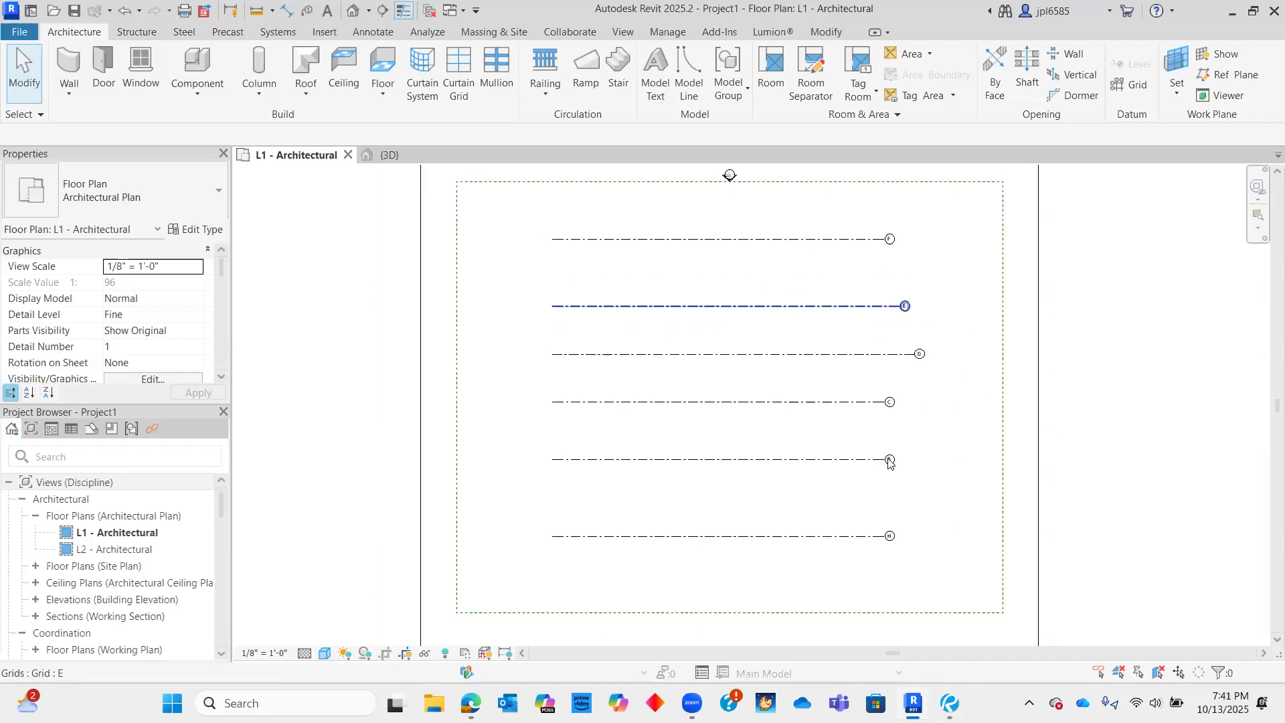
drag(917, 574, 705, 267)
click(852, 287)
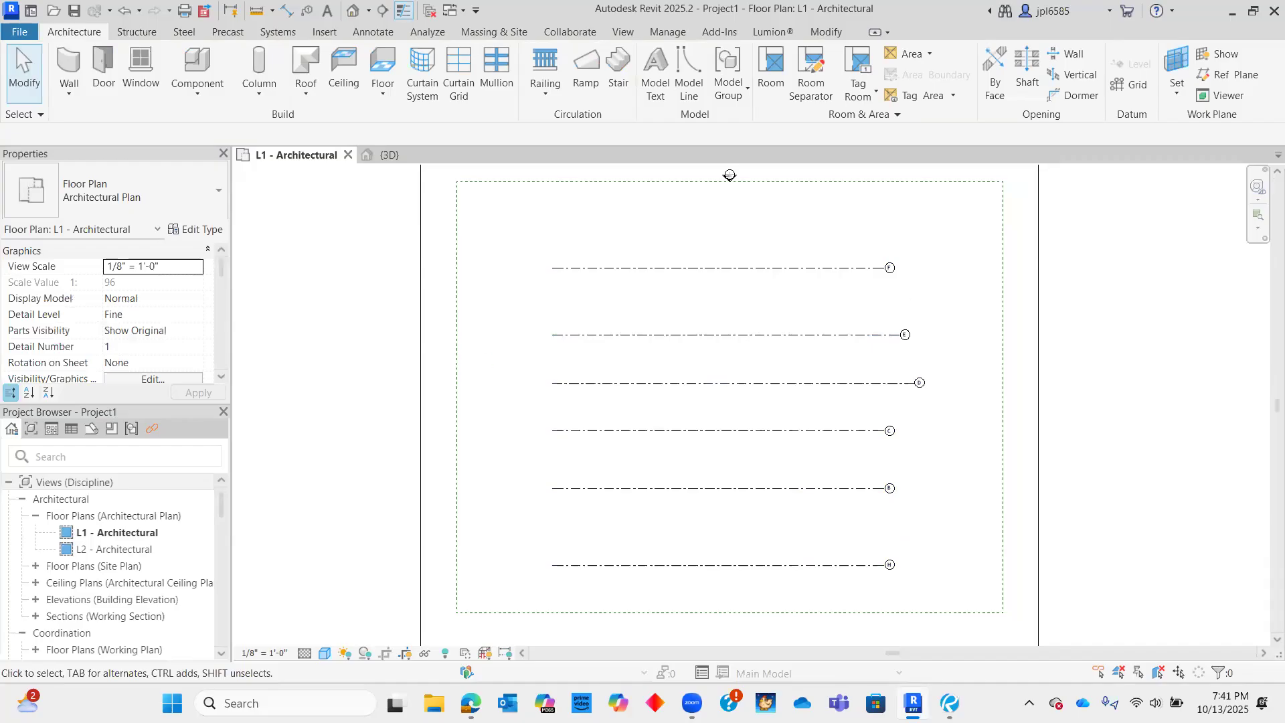
- Set the distance between gridlines F and E to 10'-3" by moving gridline E
key(alt+Tab)
click(837, 296)
scroll(810, 294, up, 4)
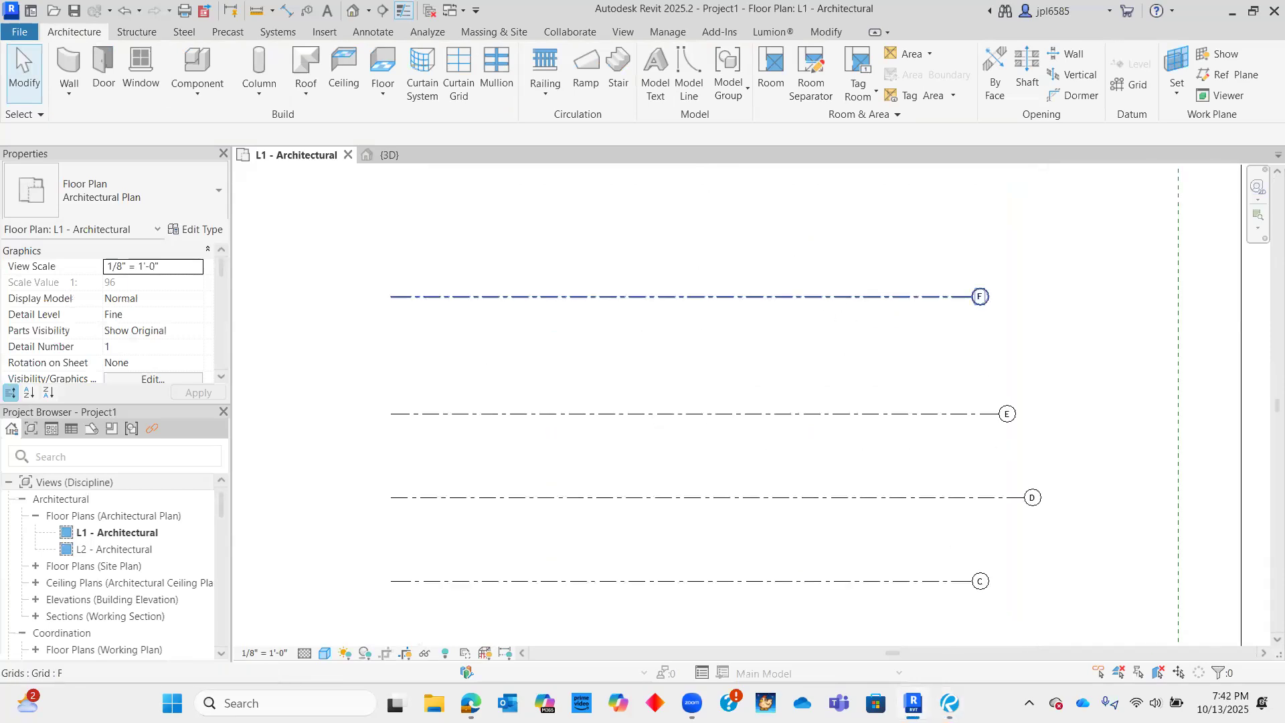
click(949, 703)
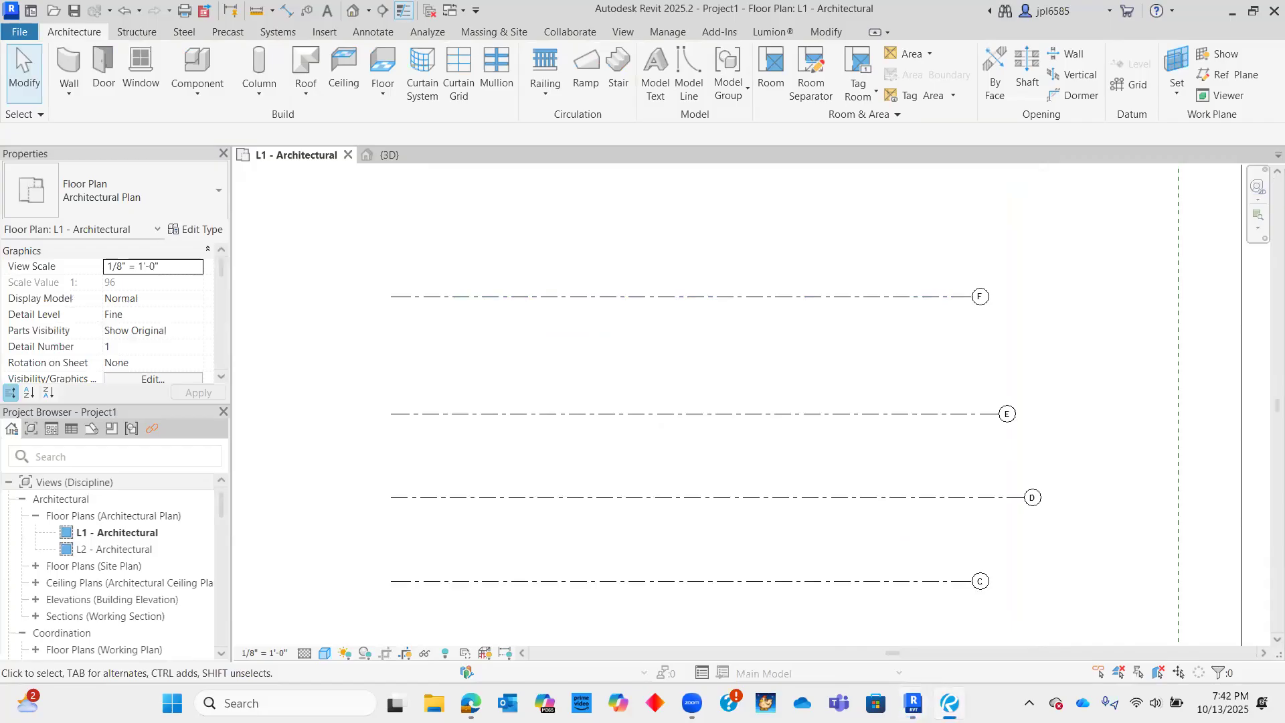
click(939, 447)
click(949, 415)
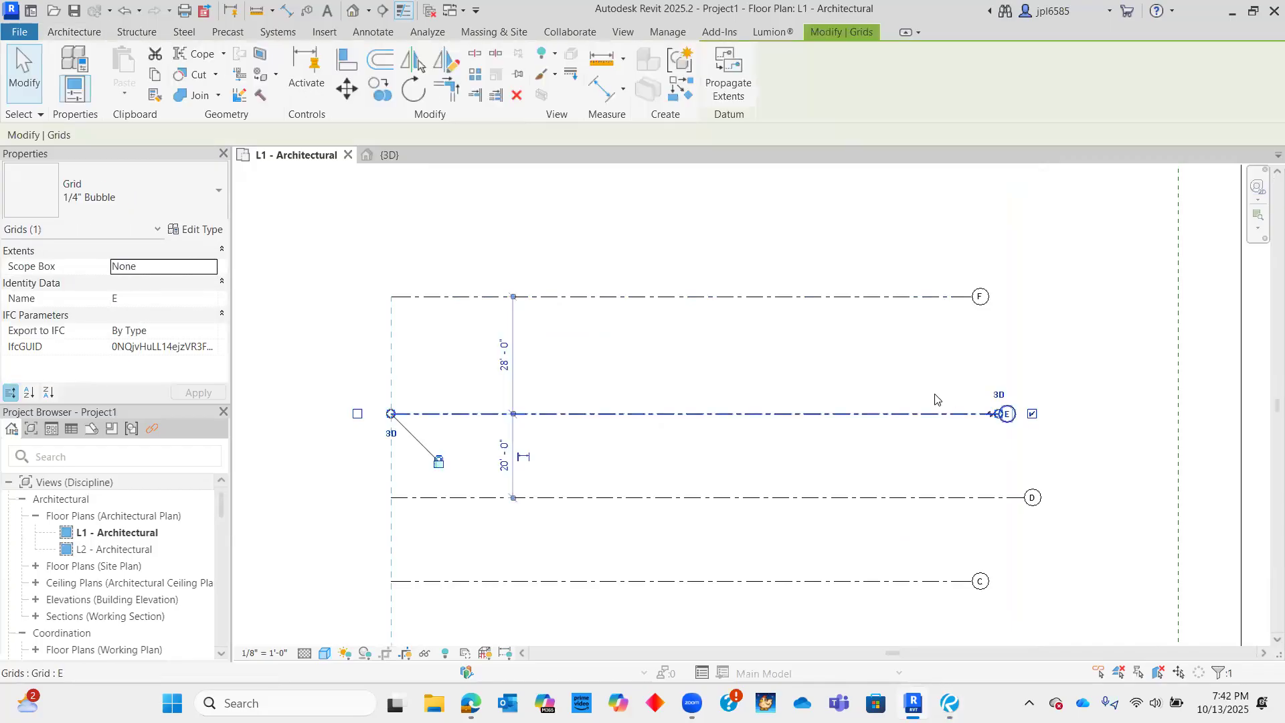
click(503, 359)
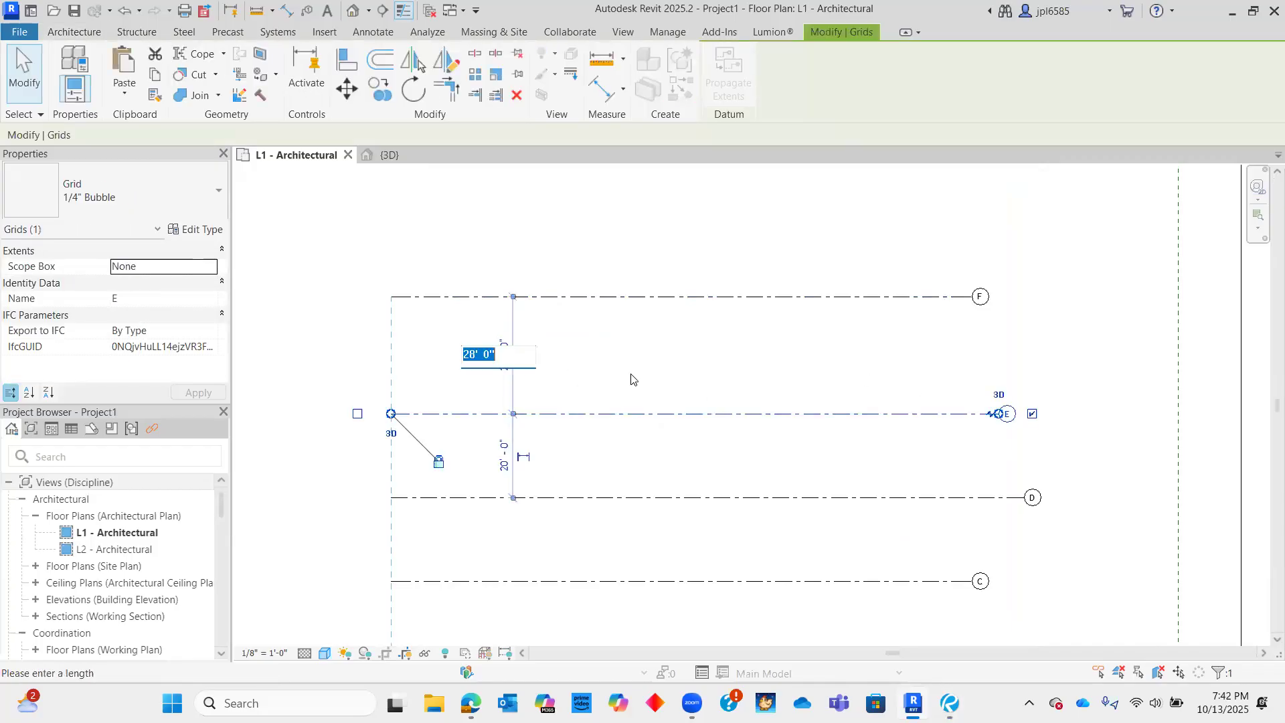
text(10' - 3)
key(Return)
click(728, 384)
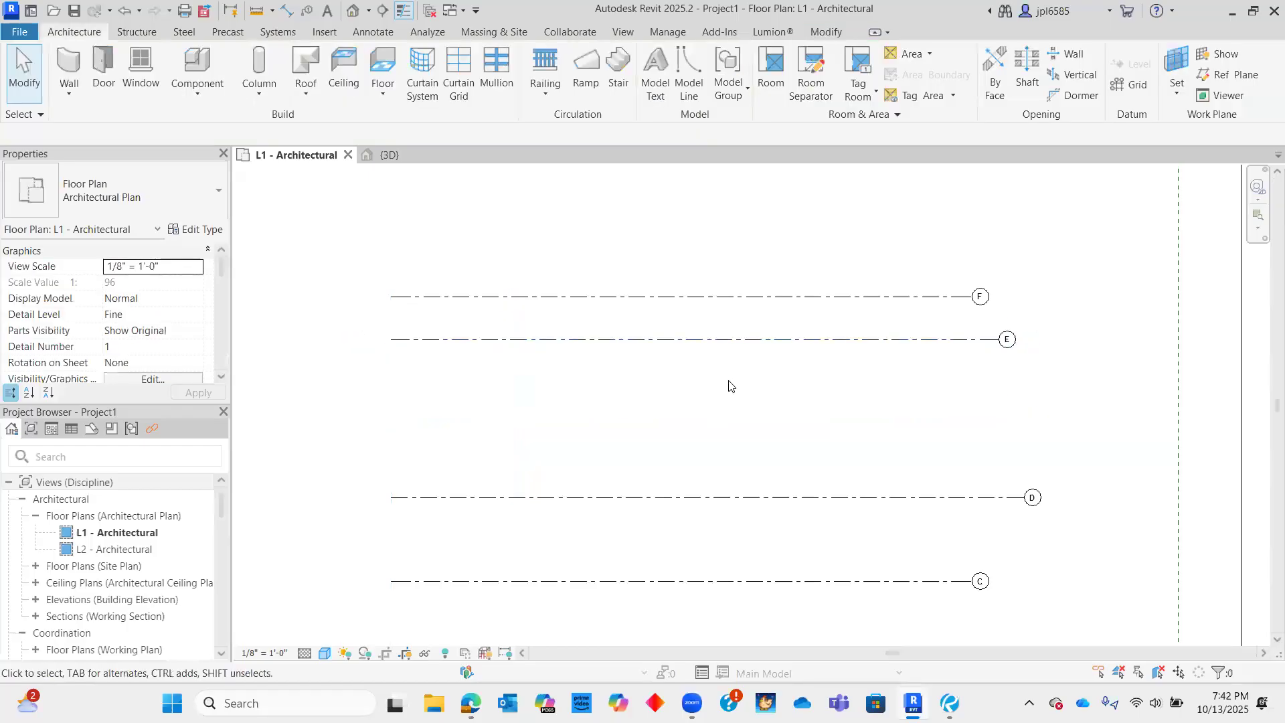
- Shorten gridline E so its bubble end lines up with the bubble end of gridline F
scroll(740, 375, down, 3)
click(946, 352)
scroll(973, 349, up, 3)
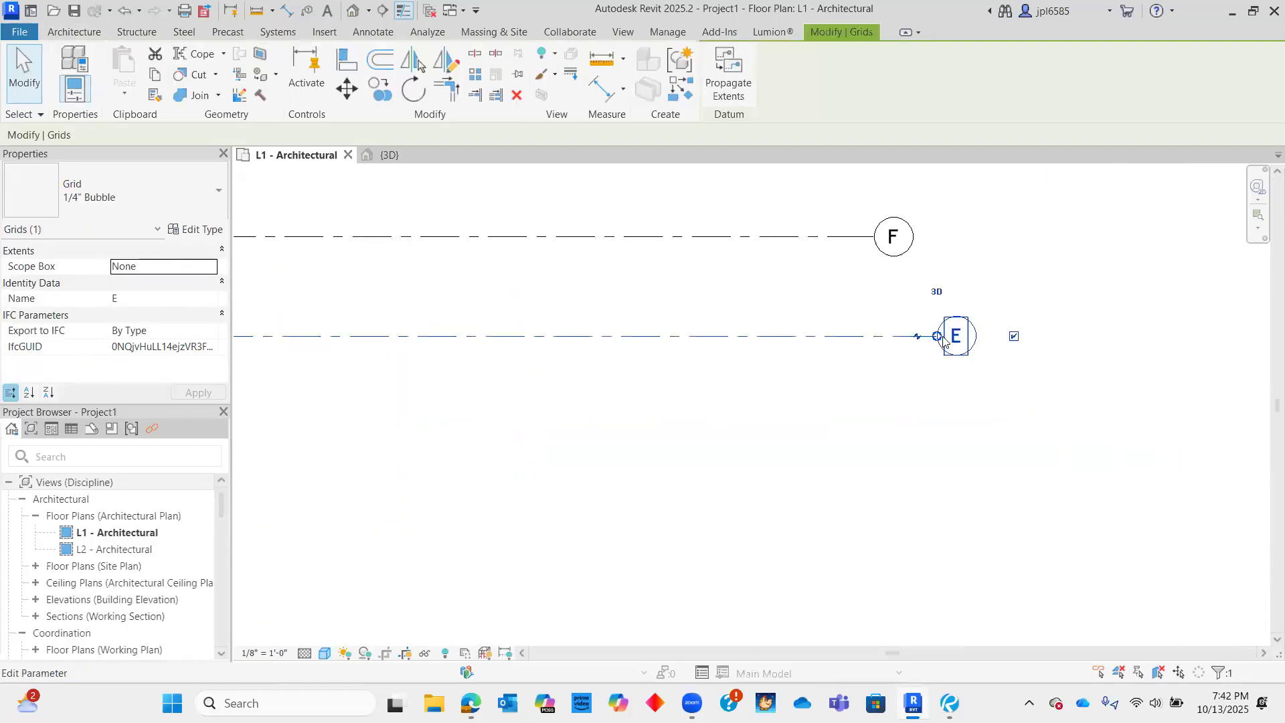
drag(926, 336, 864, 336)
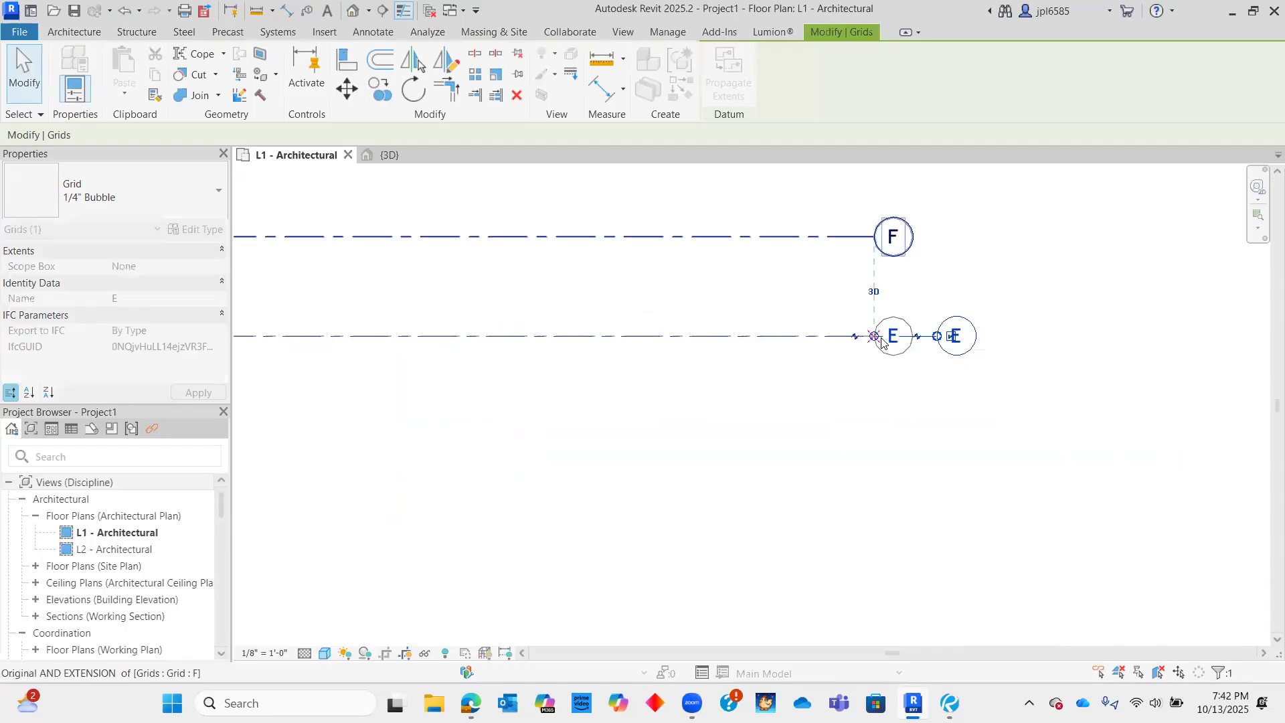
click(975, 370)
scroll(975, 370, down, 2)
scroll(910, 480, down, 2)
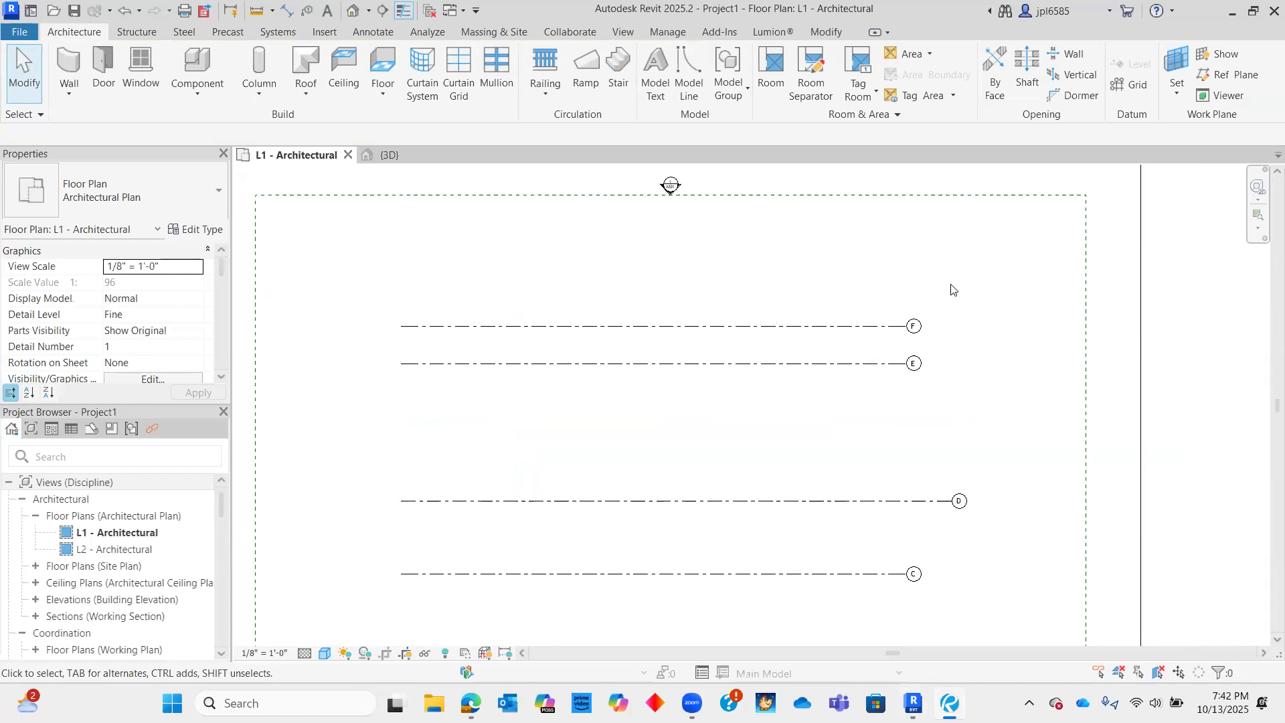
- Set gridline D 6' below gridline E and shorten its bubble end to line up with gridlines E and F
click(830, 502)
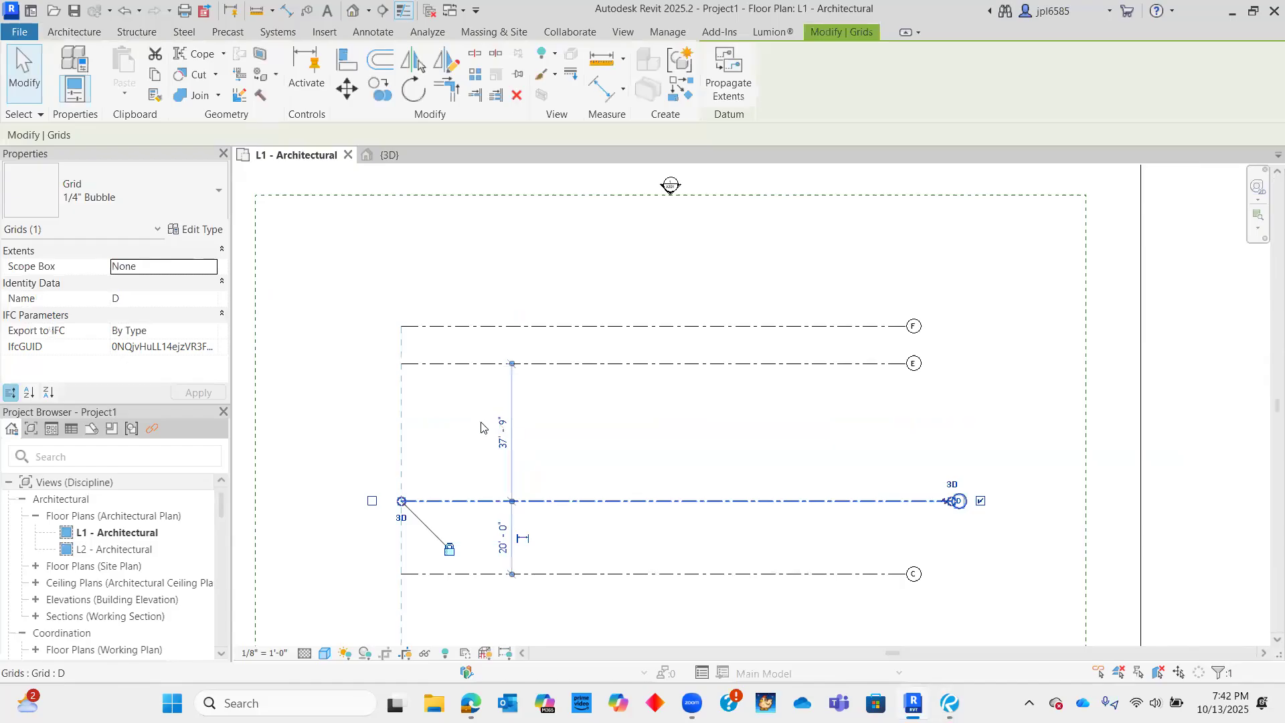
click(502, 431)
text(6)
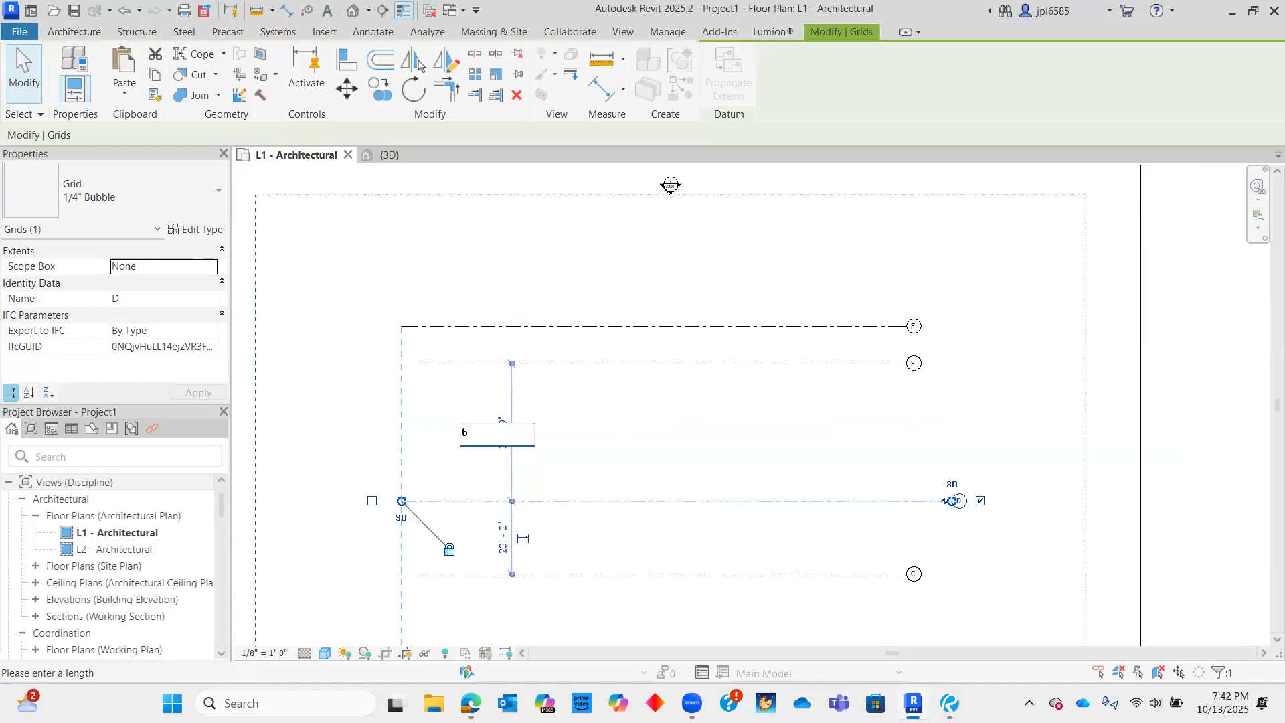
key(Return)
scroll(966, 389, up, 5)
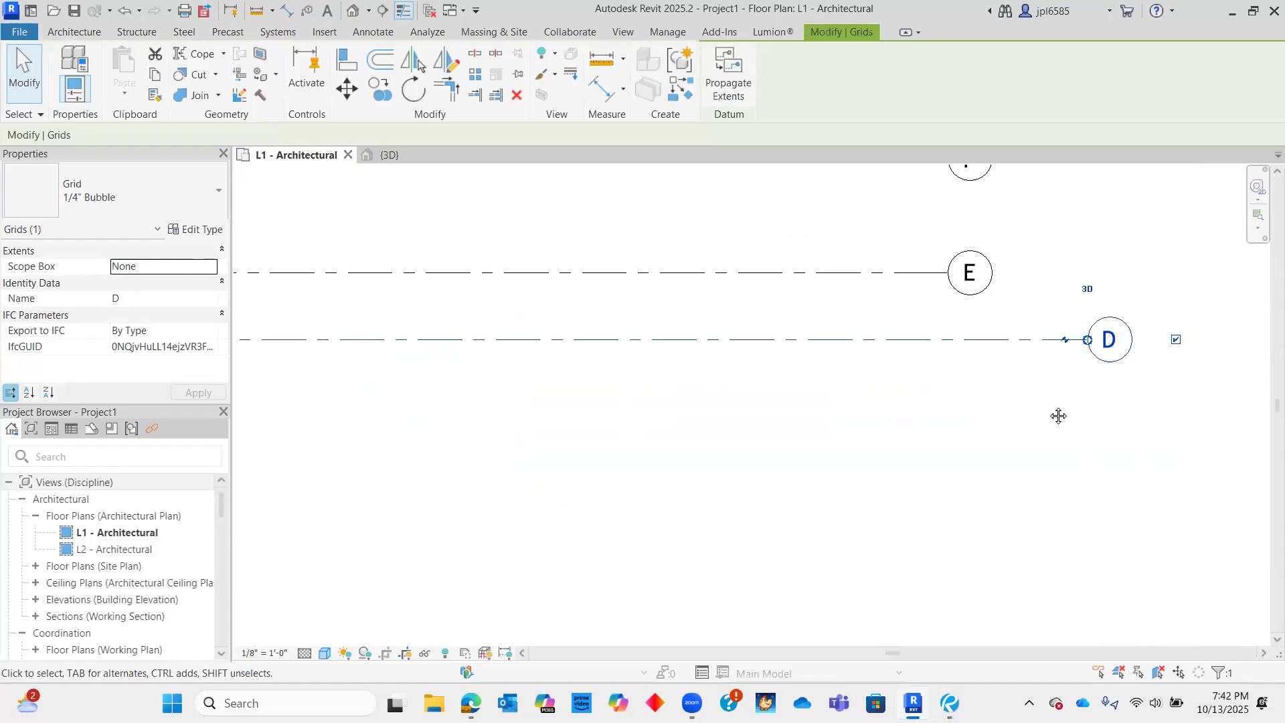
drag(925, 378, 784, 380)
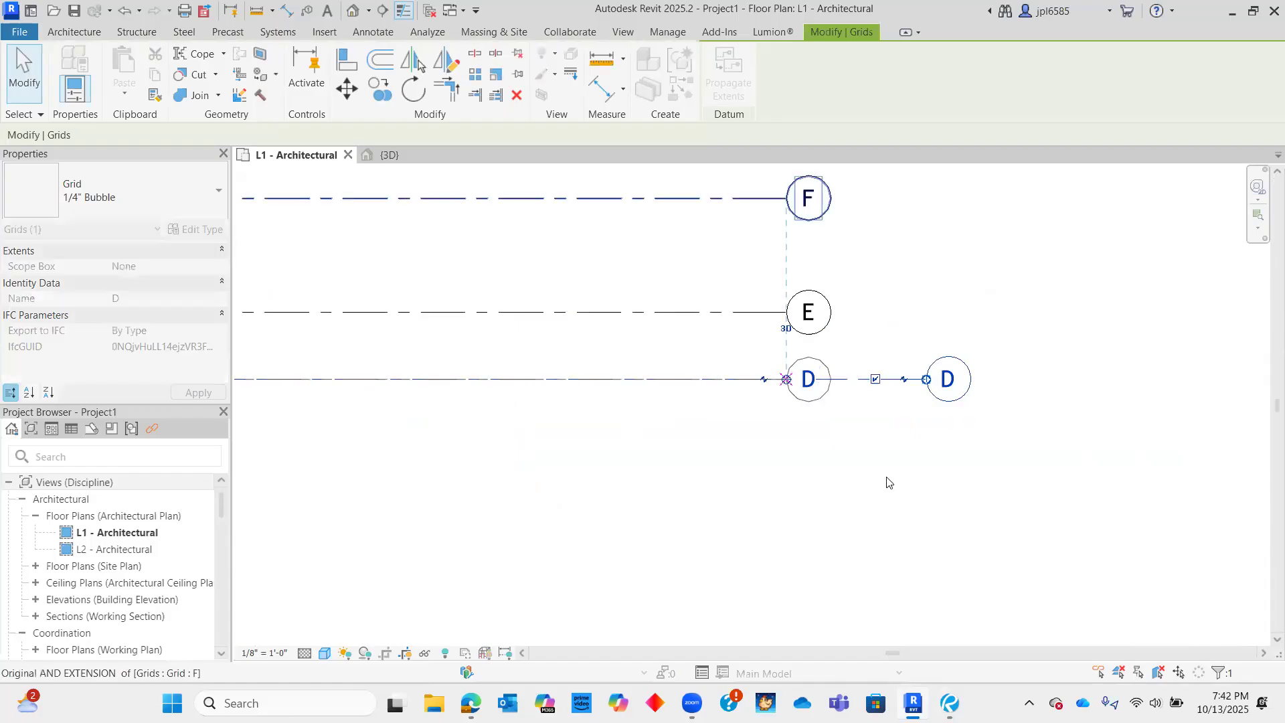
click(939, 358)
scroll(939, 358, down, 5)
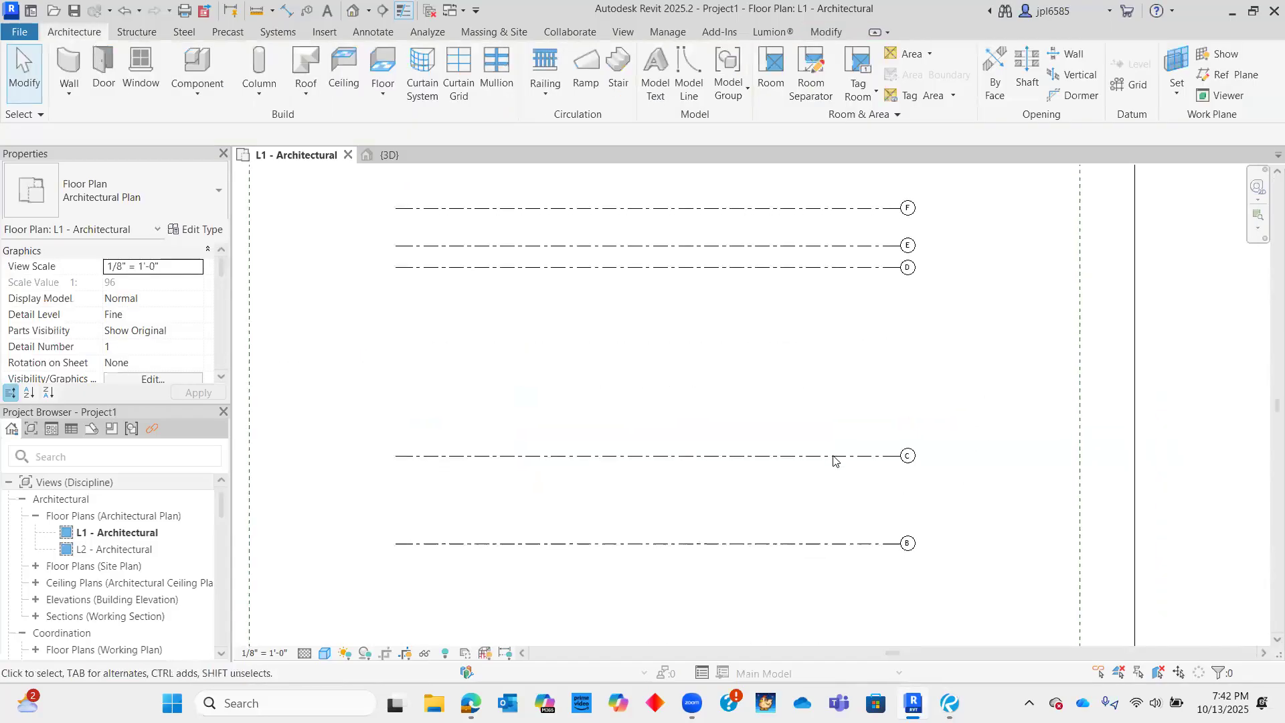
- Set gridline C 14'-5" below gridline D and deselect it
key(alt+Tab)
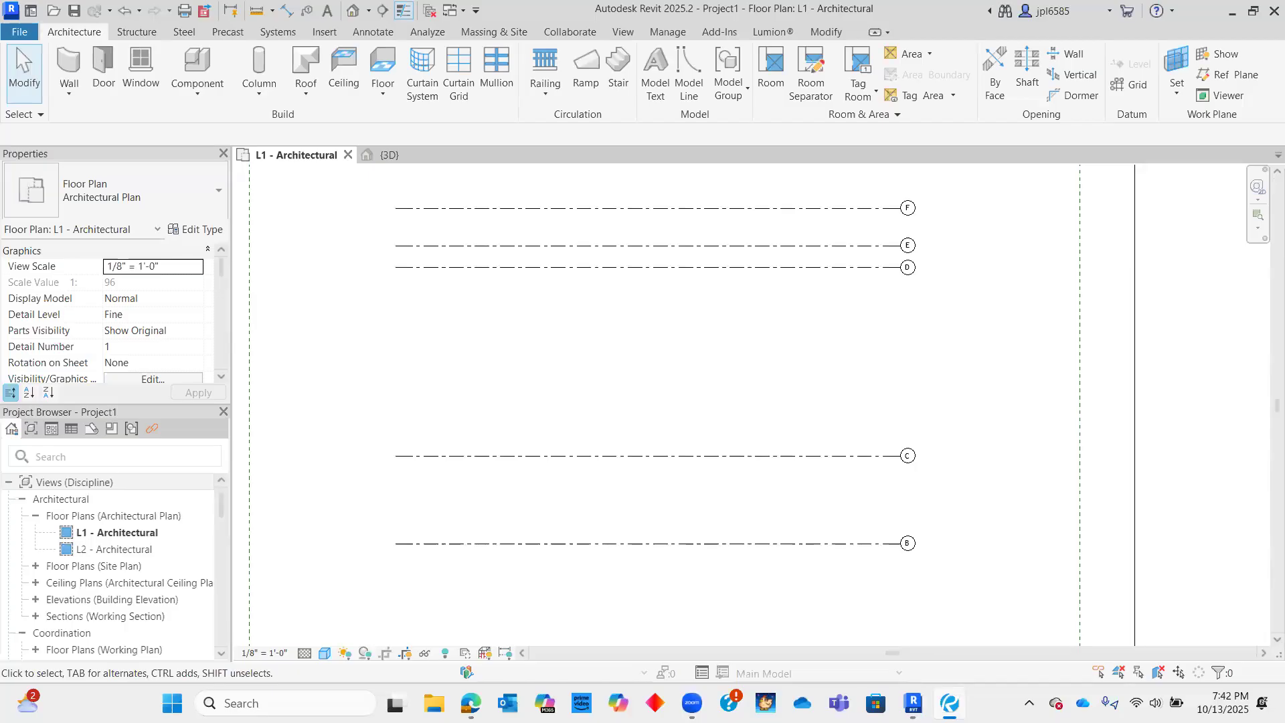
click(738, 457)
click(486, 362)
text(1)
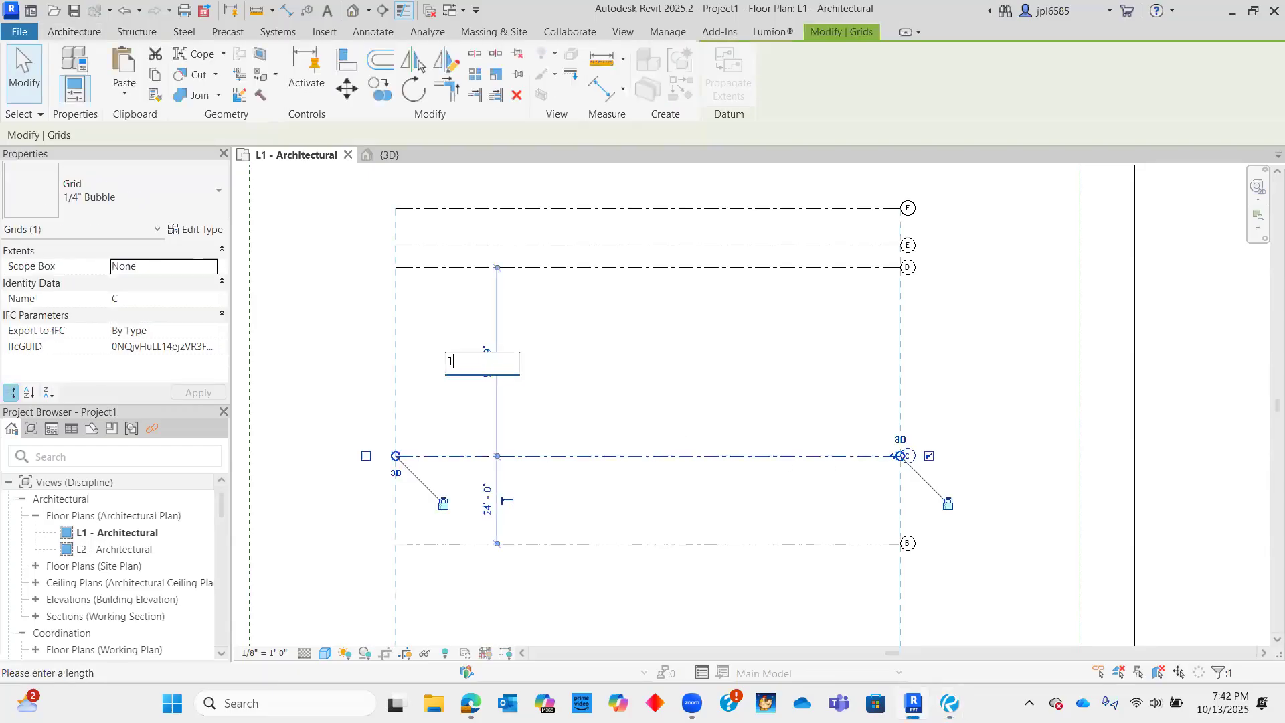
text(4 5)
key(Return)
key(Escape)
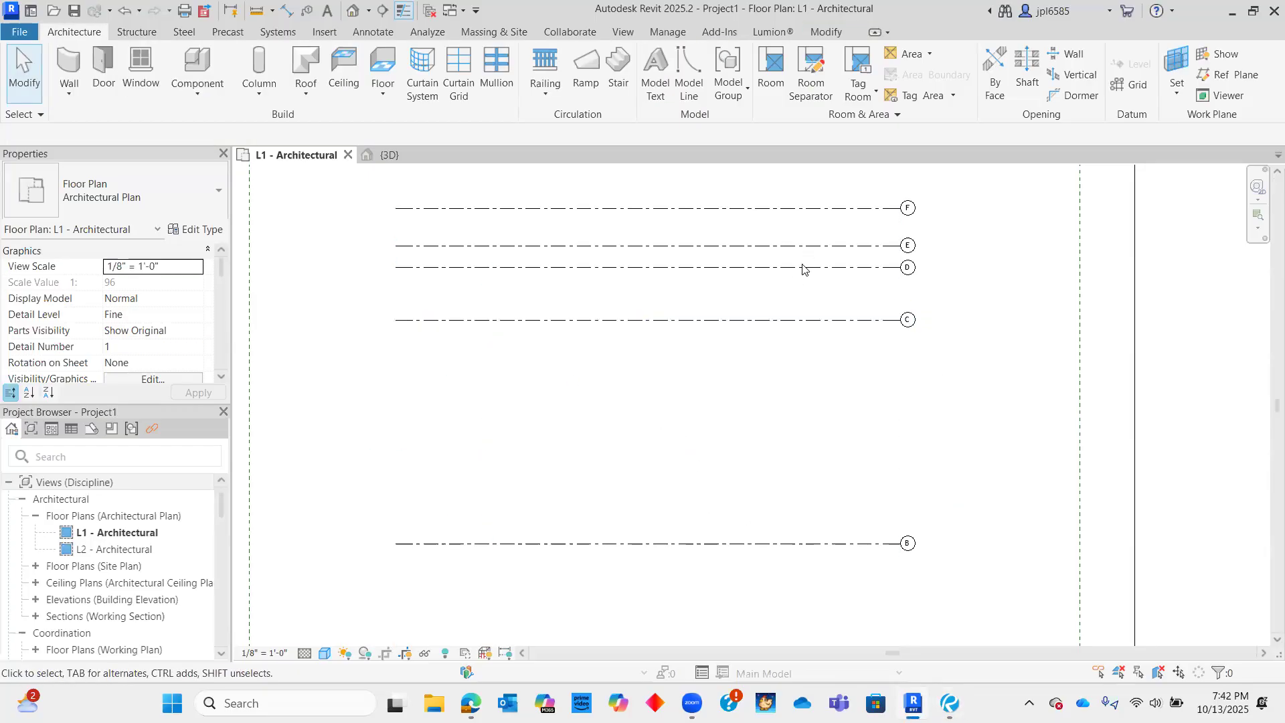
- Switch to Bluebeam Revu and examine the spacing between gridlines E and B on page 3 of the architectural set
scroll(809, 549, down, 4)
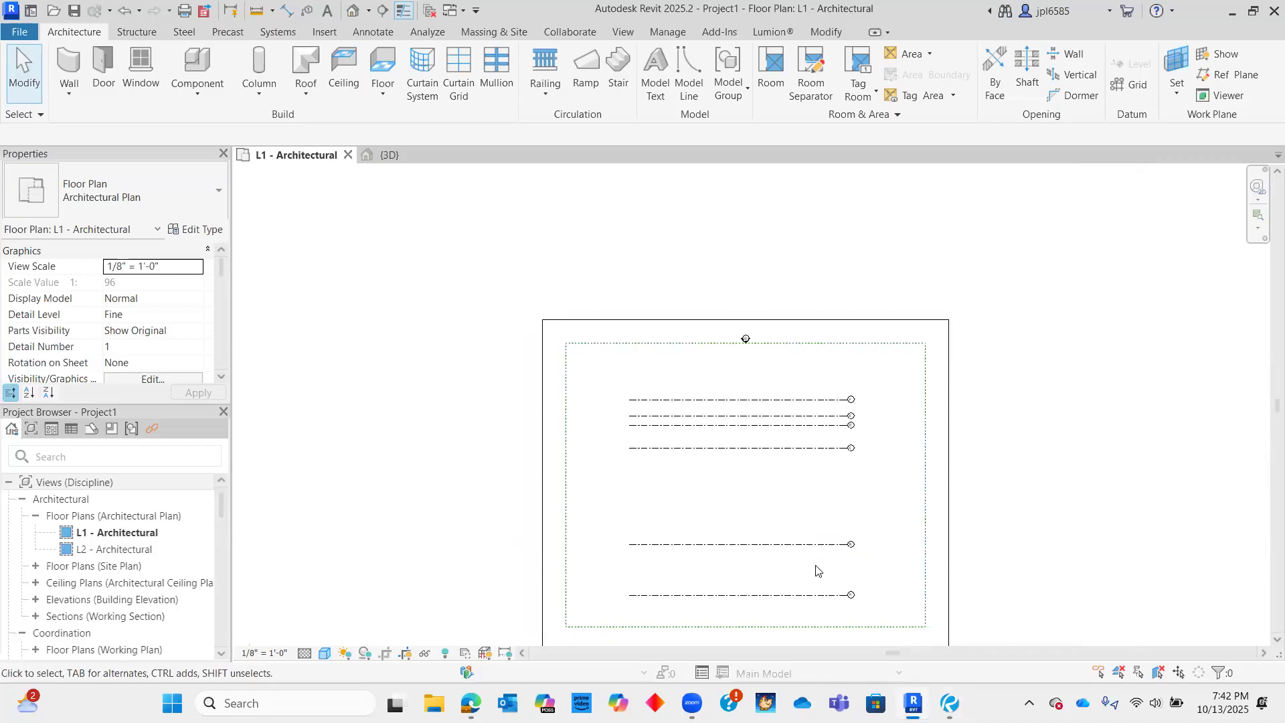
scroll(828, 457, up, 2)
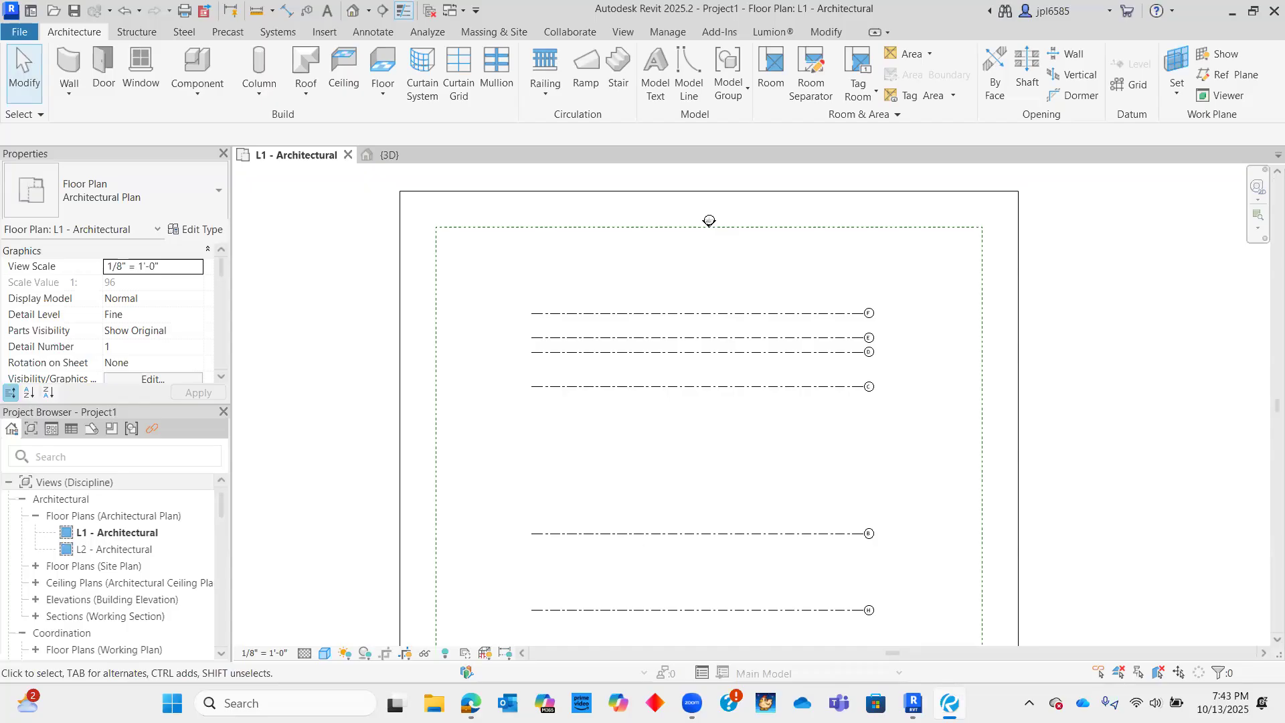
click(846, 66)
scroll(642, 469, up, 5)
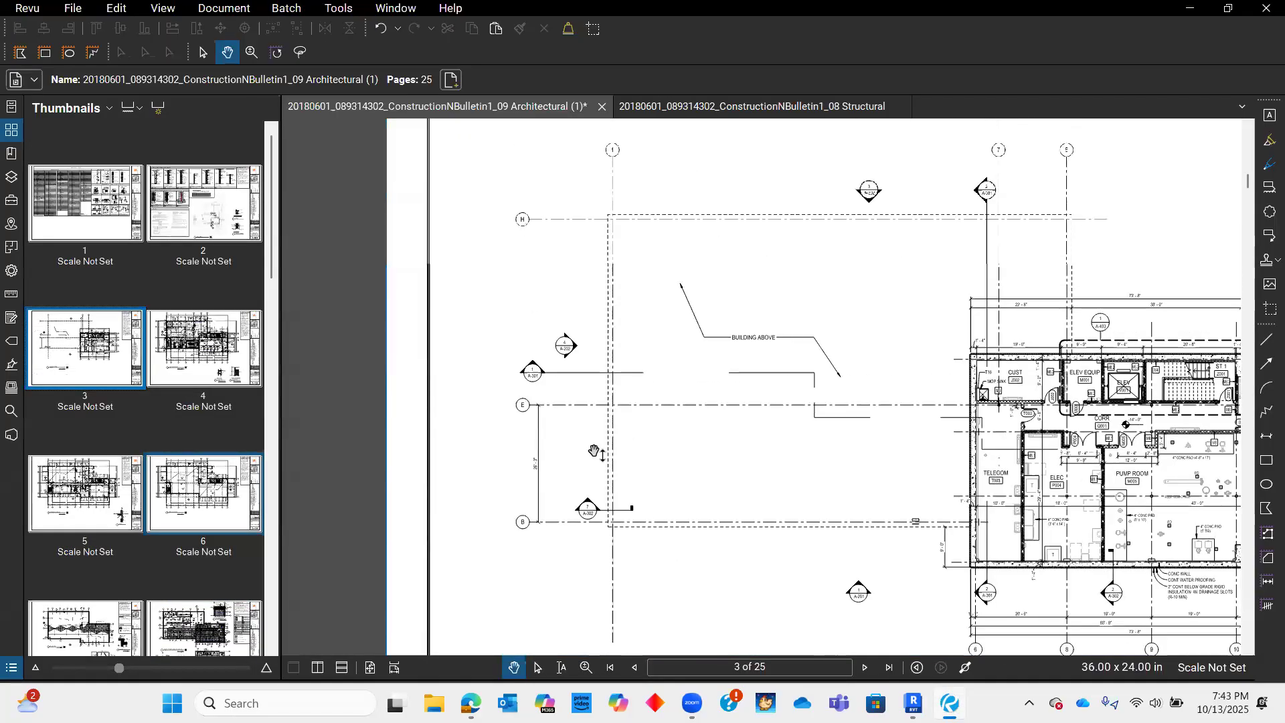
scroll(594, 451, down, 2)
ctrl+scroll(524, 431, up, 2)
drag(991, 390, 813, 388)
drag(975, 411, 1000, 415)
scroll(519, 400, up, 3)
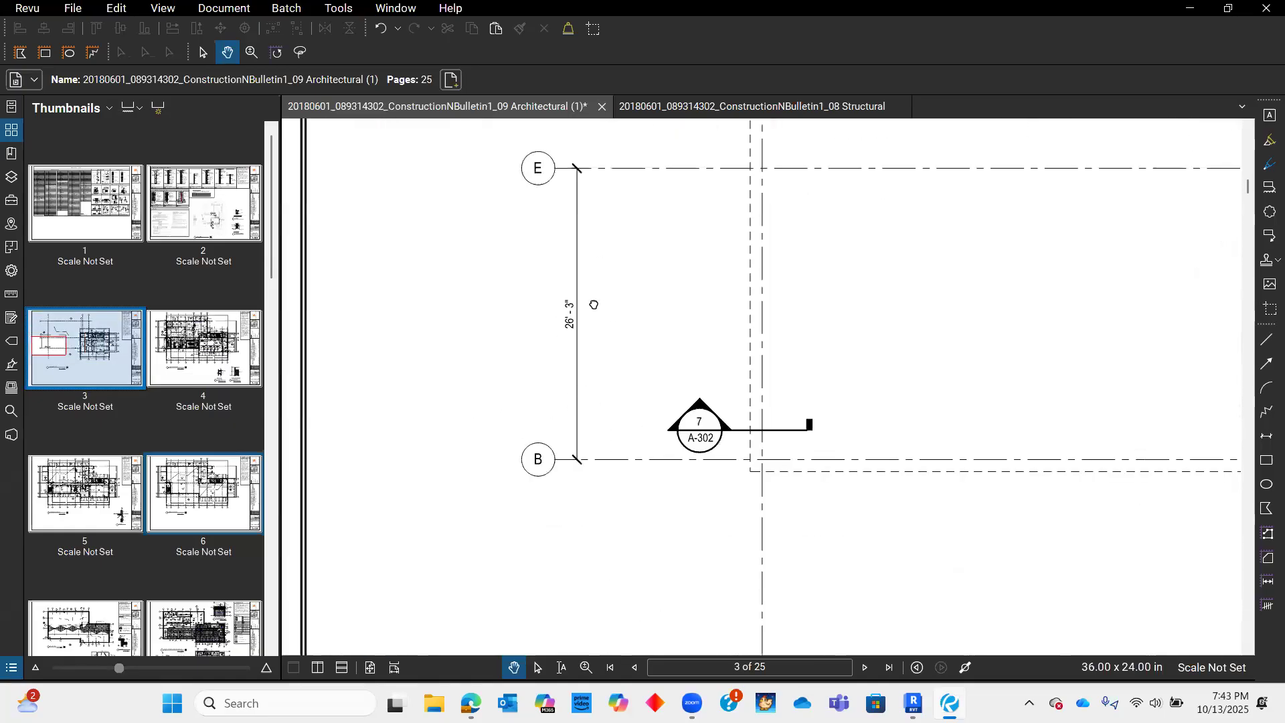
drag(593, 305, 582, 362)
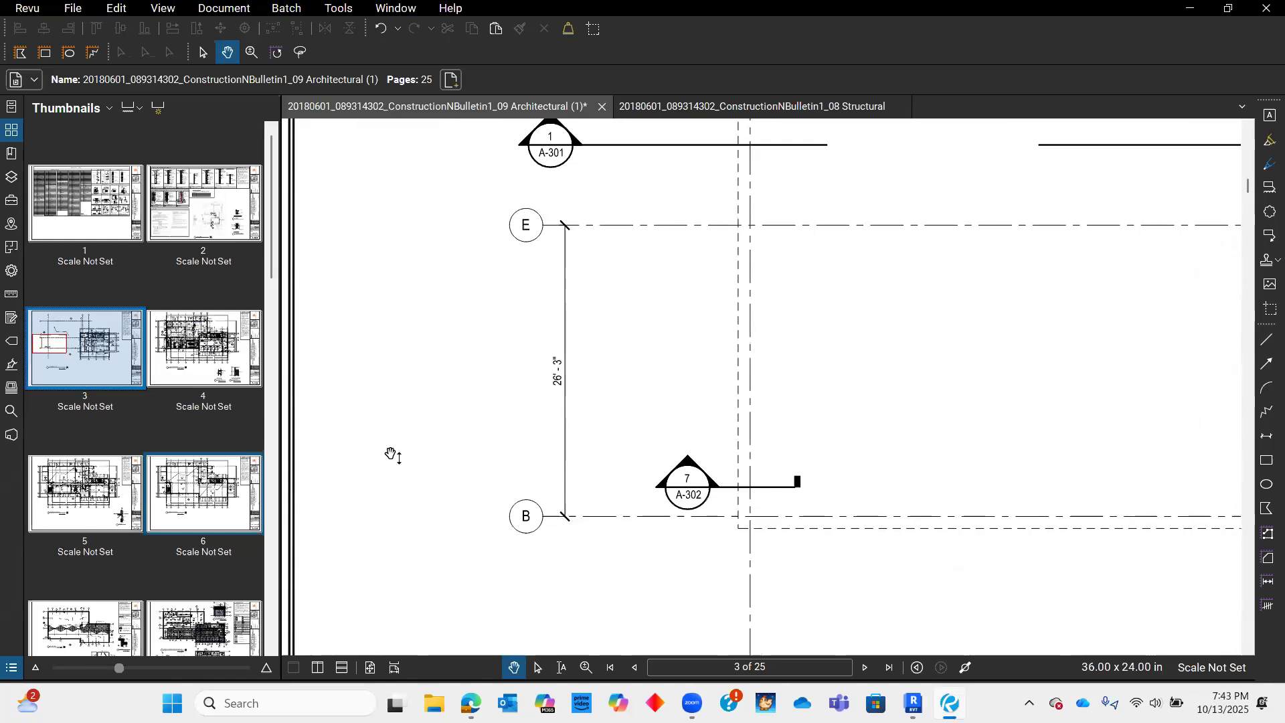
drag(709, 340, 659, 330)
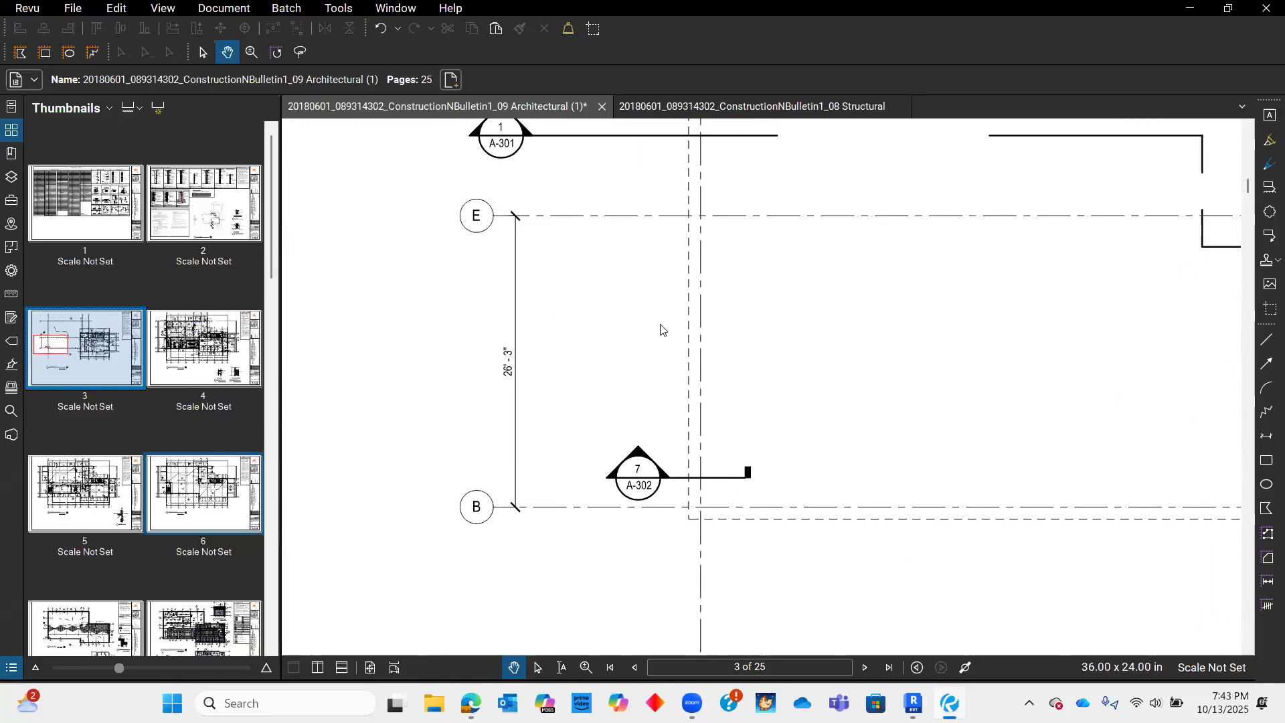
- Switch back to Revit, place an aligned dimension between gridlines B and E beyond their bubbles, and end the Dimension command
key(alt+Tab)
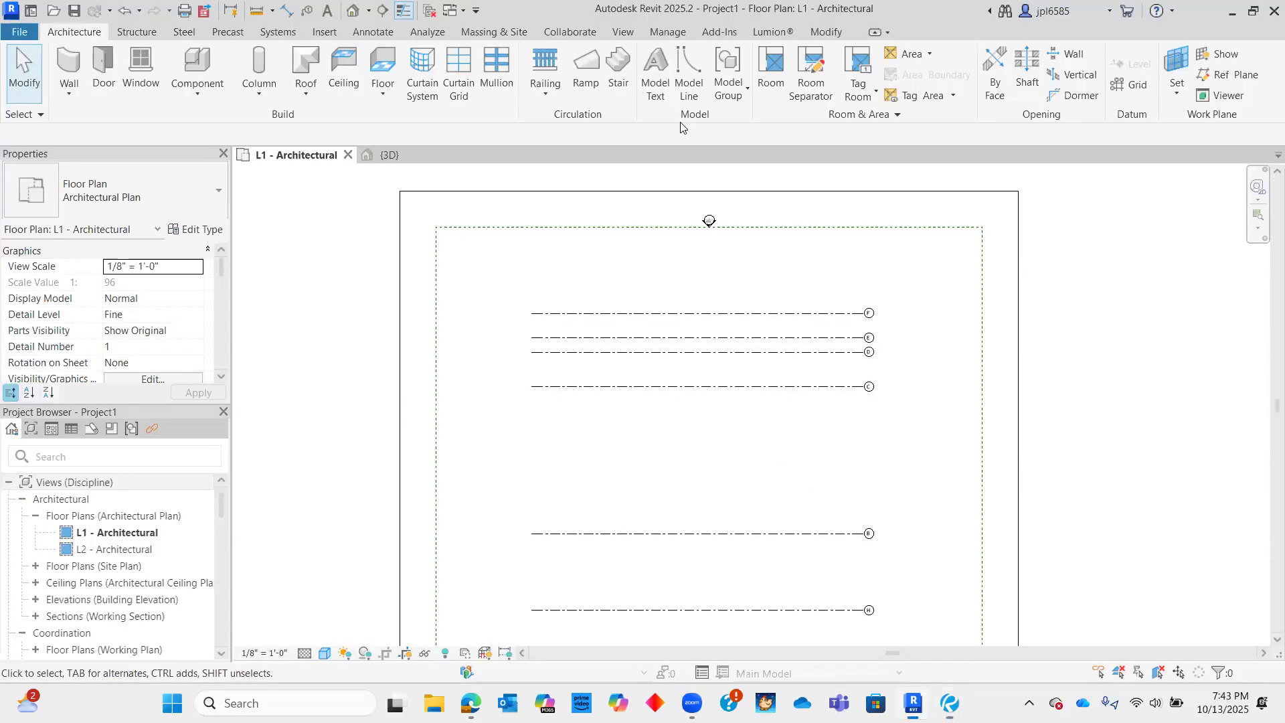
click(287, 10)
click(608, 535)
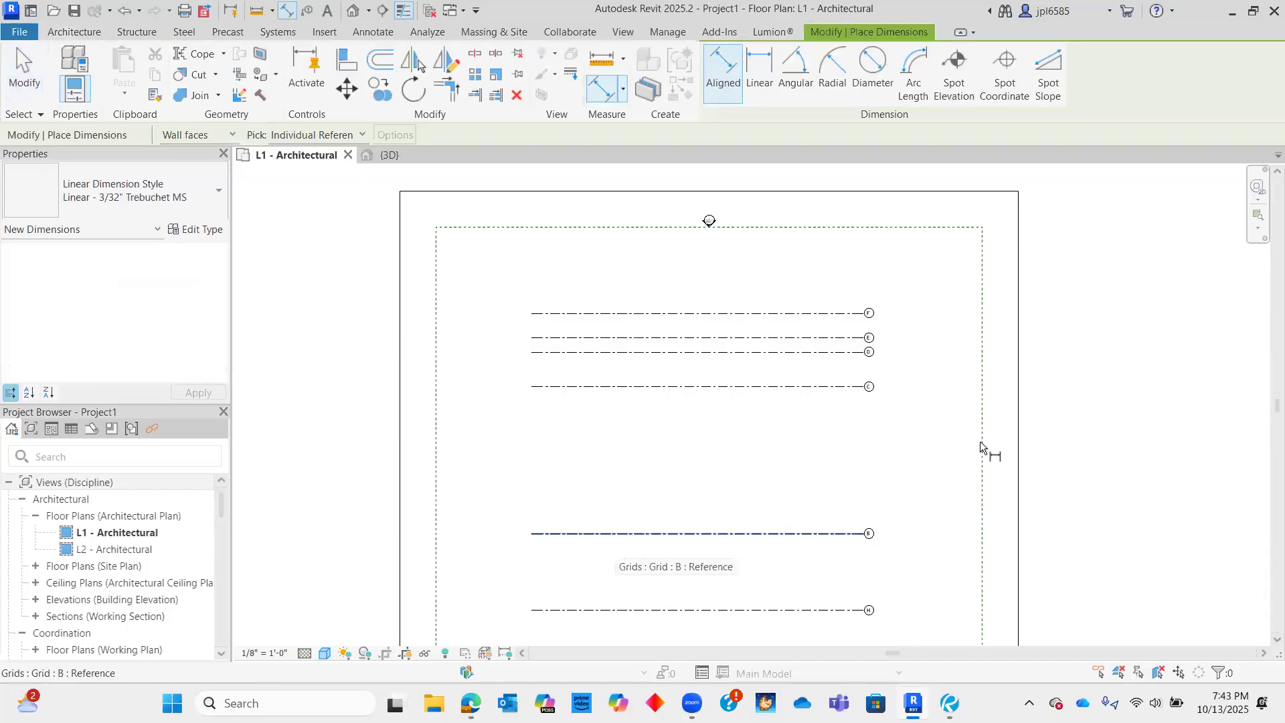
click(856, 338)
click(909, 442)
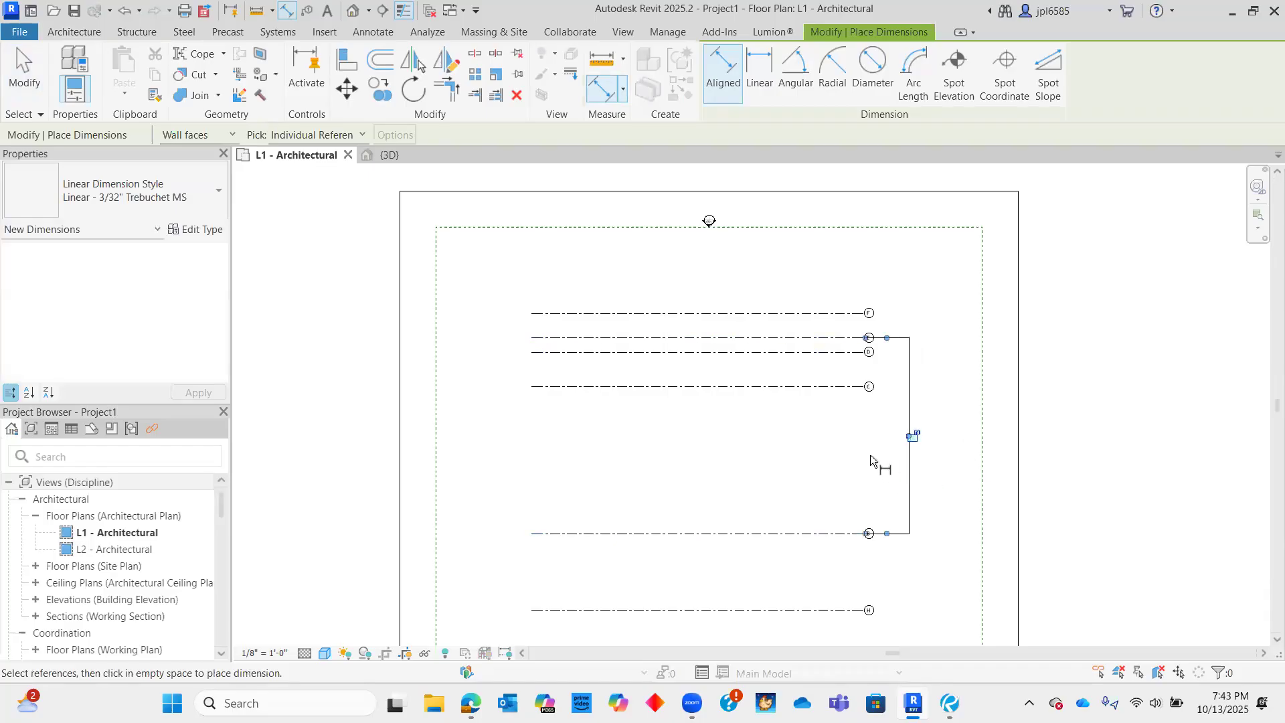
key(Escape)
key(Escape)
- Set the placed dimension between gridlines E and B to 26'-3" by moving gridline B
scroll(905, 503, up, 3)
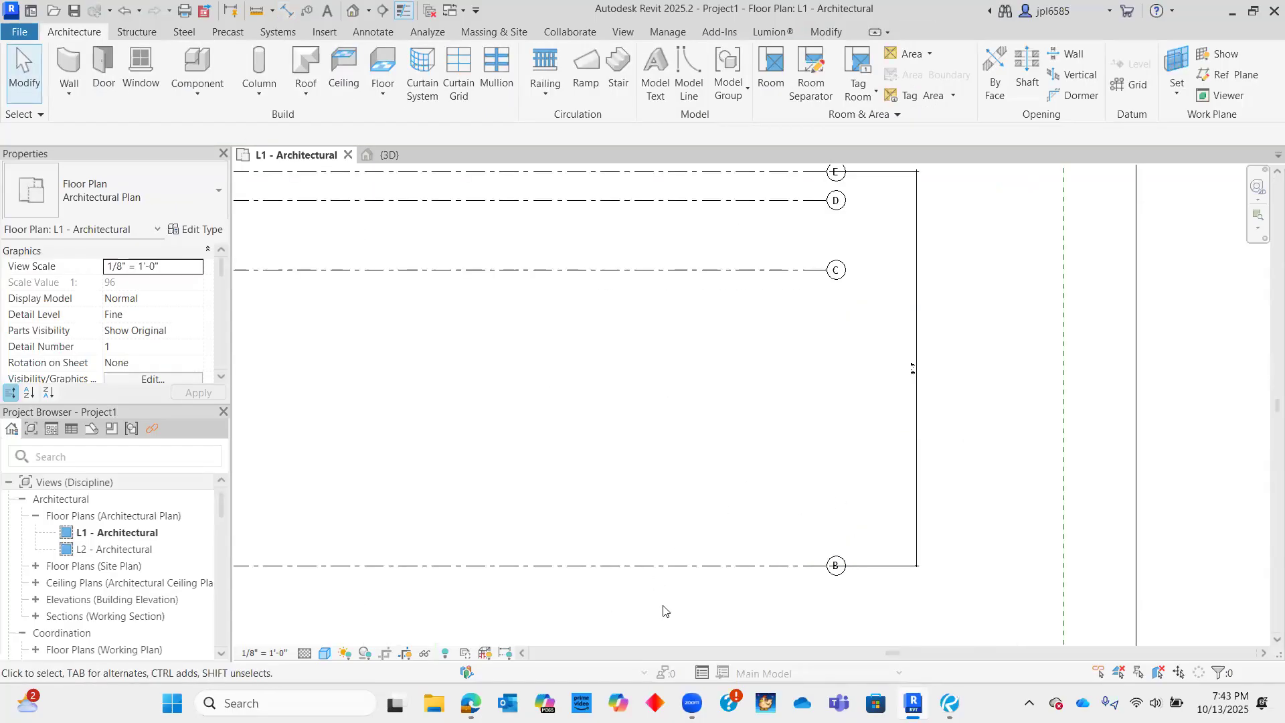
click(702, 569)
click(911, 368)
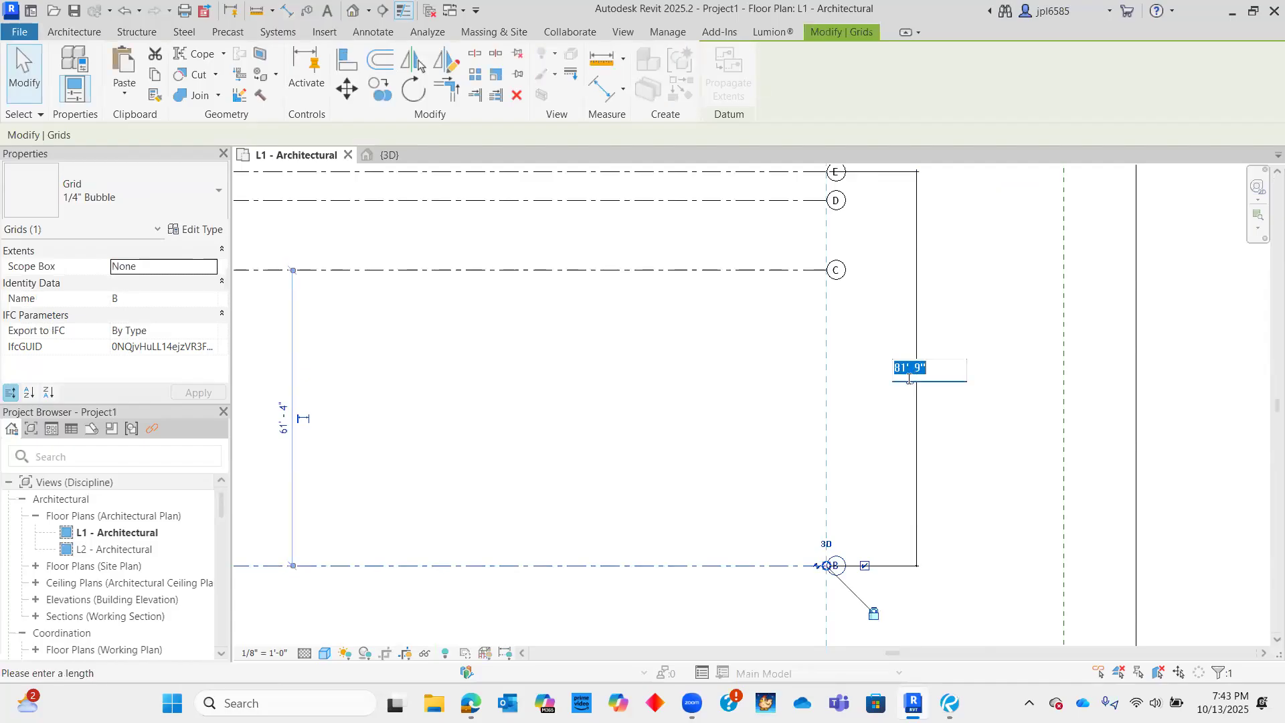
text(2)
key(Return)
click(846, 352)
- Rename the lowest gridline, H, as A
middle_drag(846, 351, 915, 422)
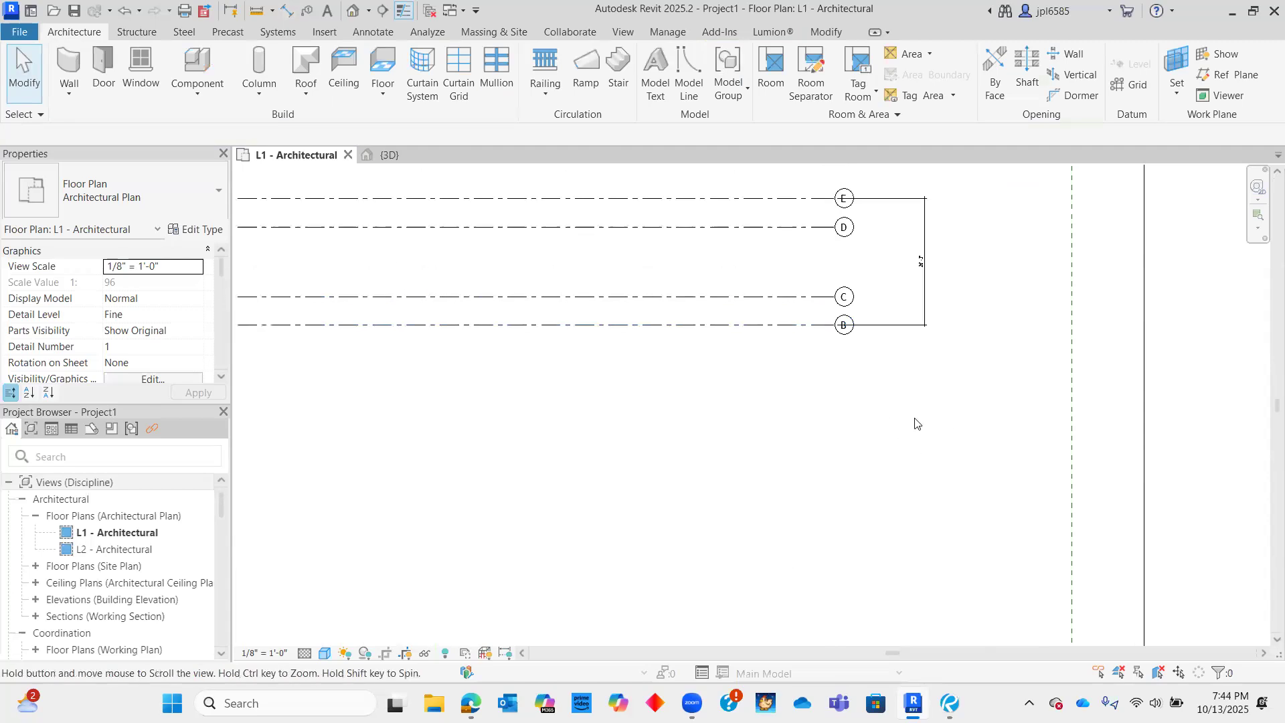
scroll(890, 502, down, 1)
middle_drag(852, 395, 844, 292)
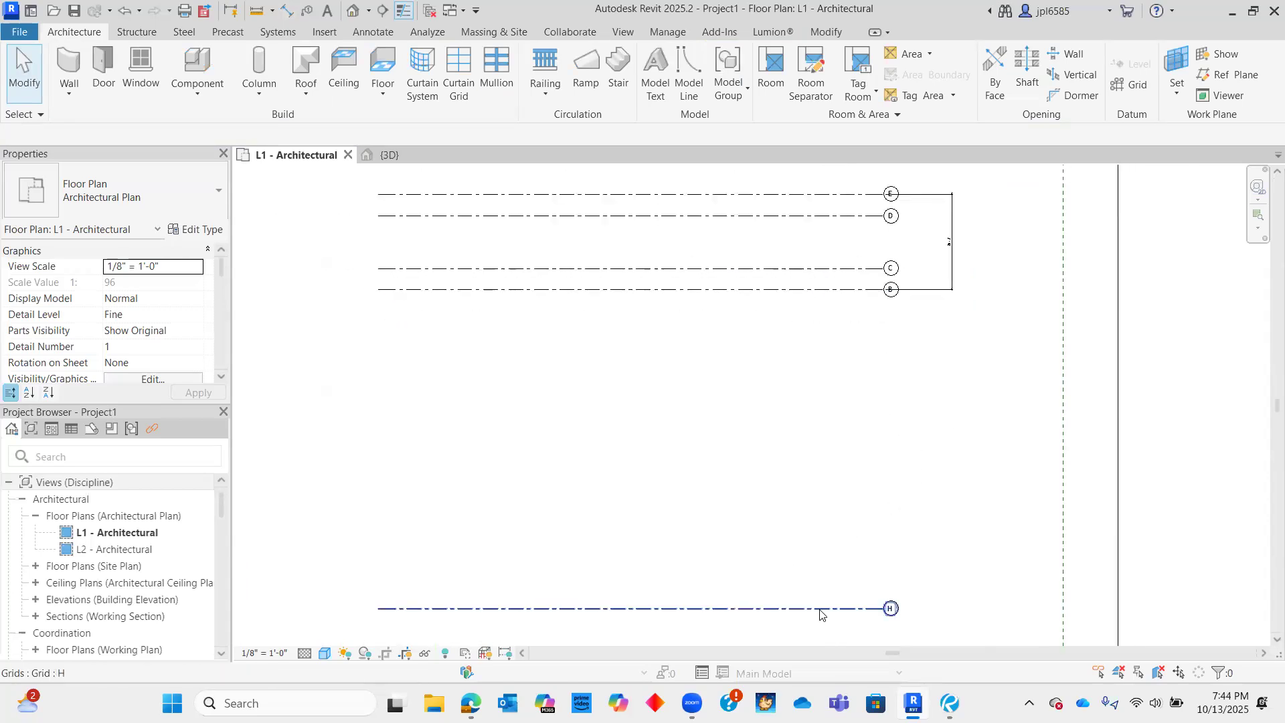
click(820, 610)
scroll(890, 609, up, 2)
click(877, 600)
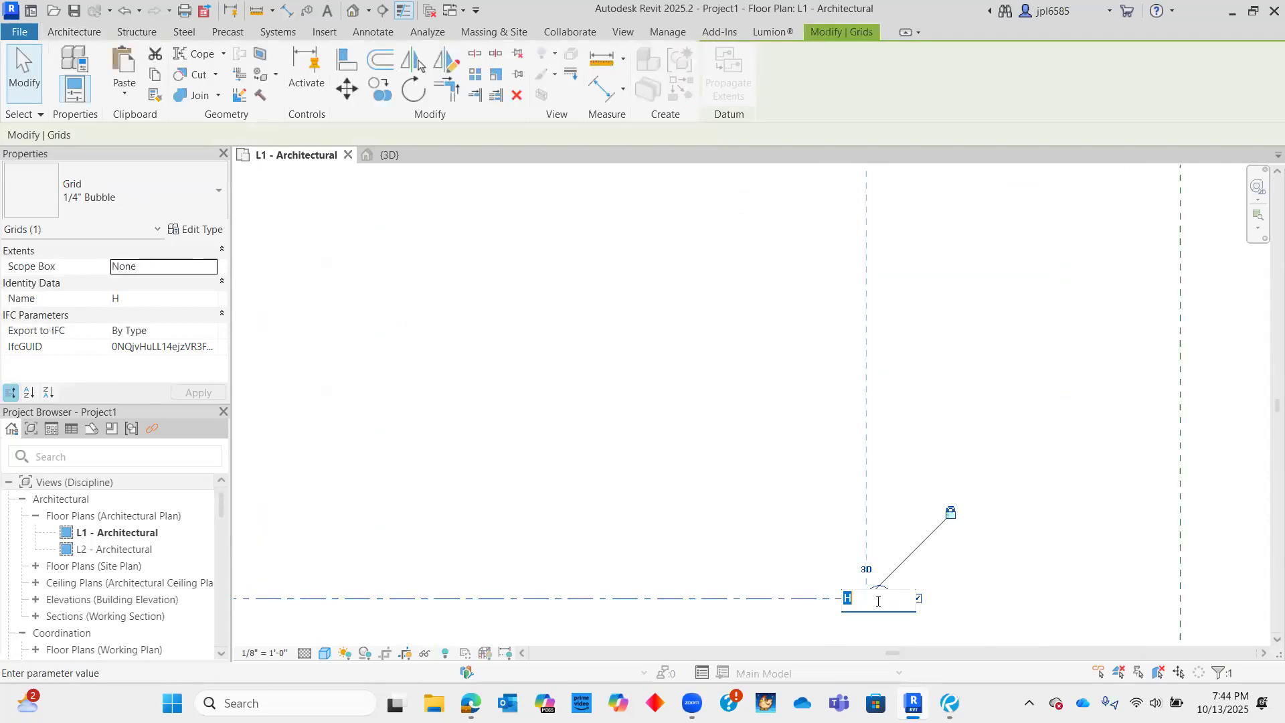
text(A)
key(Return)
- Move the temporary dimension's reference from gridline B to gridline C and set gridline A 14'-10" below C
scroll(703, 465, down, 3)
key(alt+Tab)
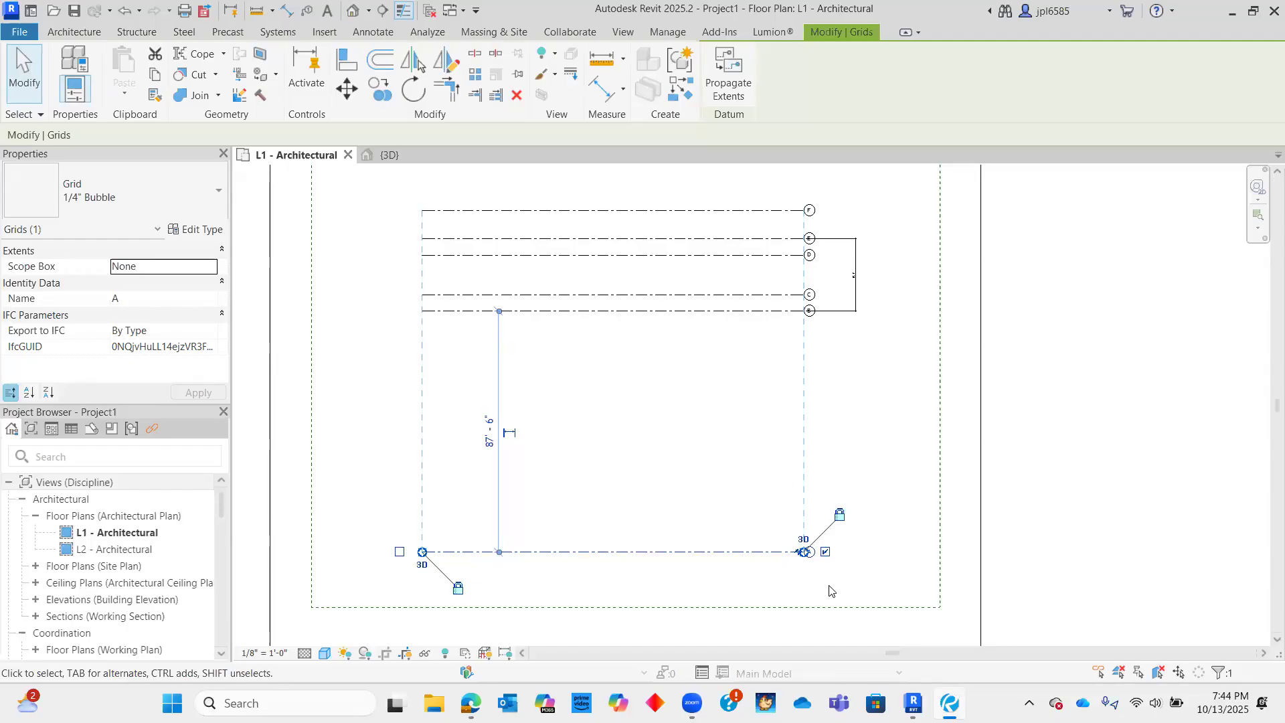
scroll(533, 420, up, 1)
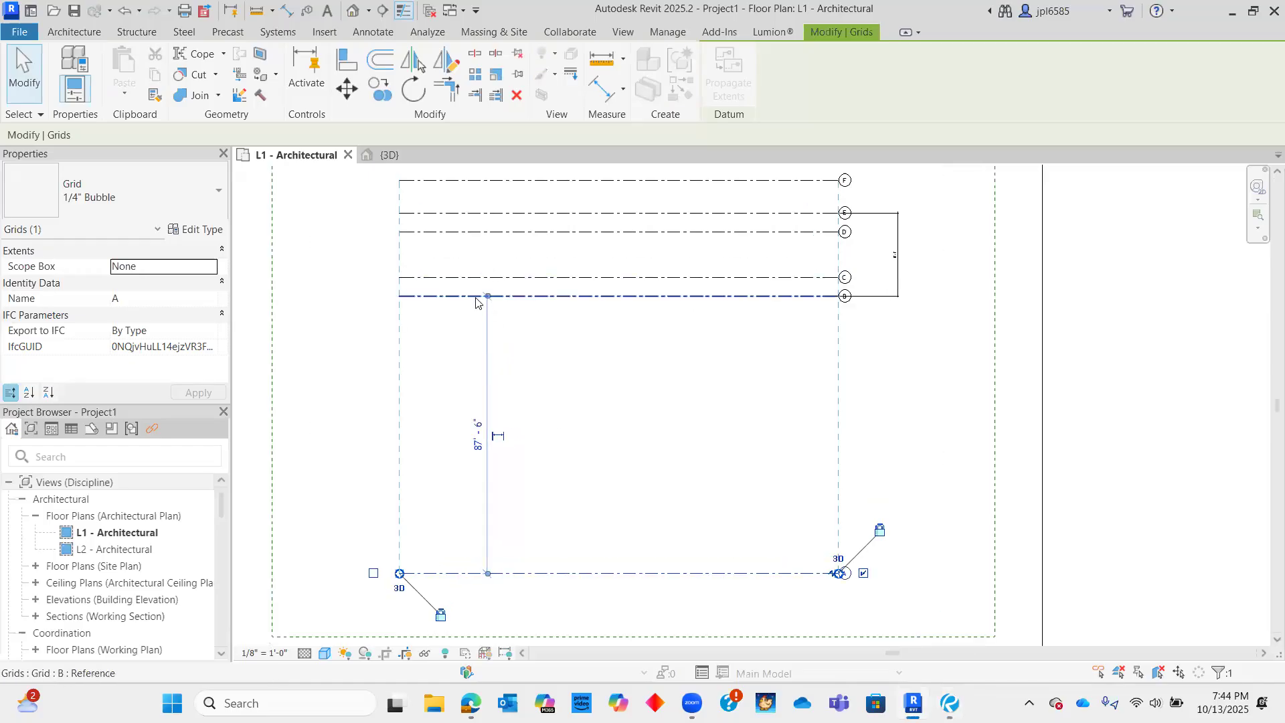
drag(487, 295, 487, 277)
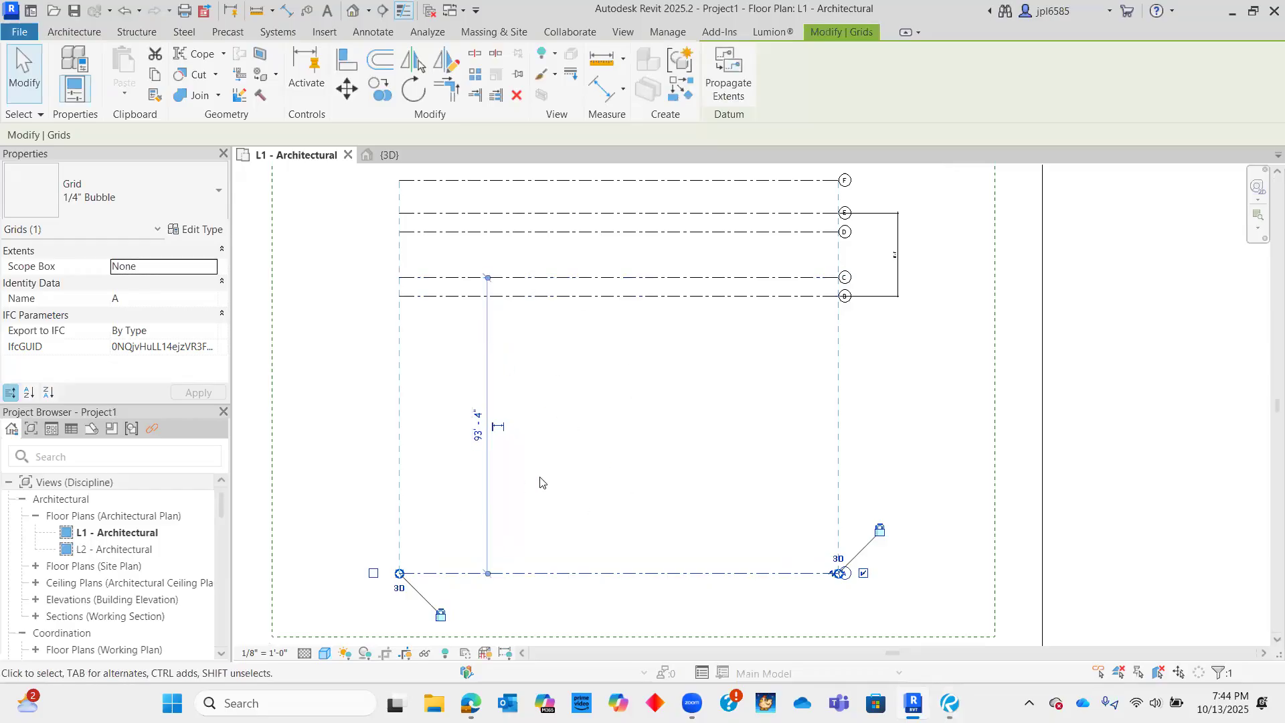
key(Escape)
click(760, 574)
drag(490, 280, 533, 278)
click(475, 428)
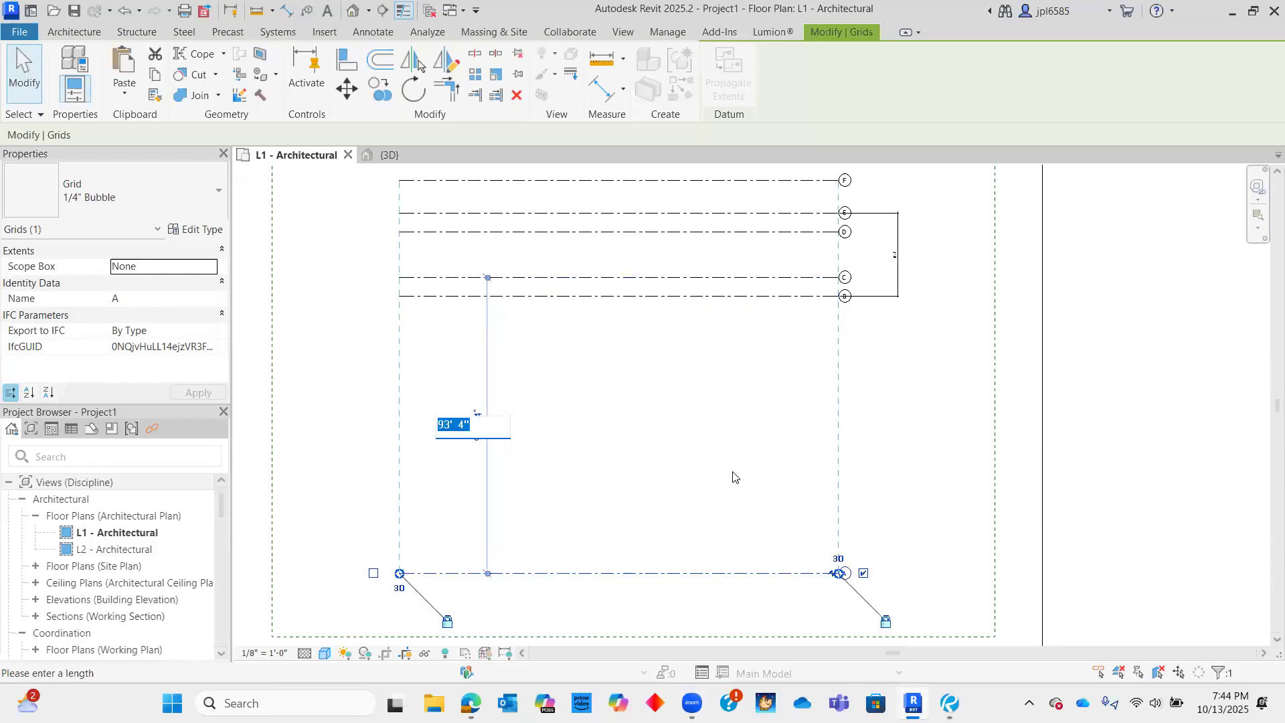
text(14 10)
key(Return)
key(Escape)
scroll(915, 334, up, 3)
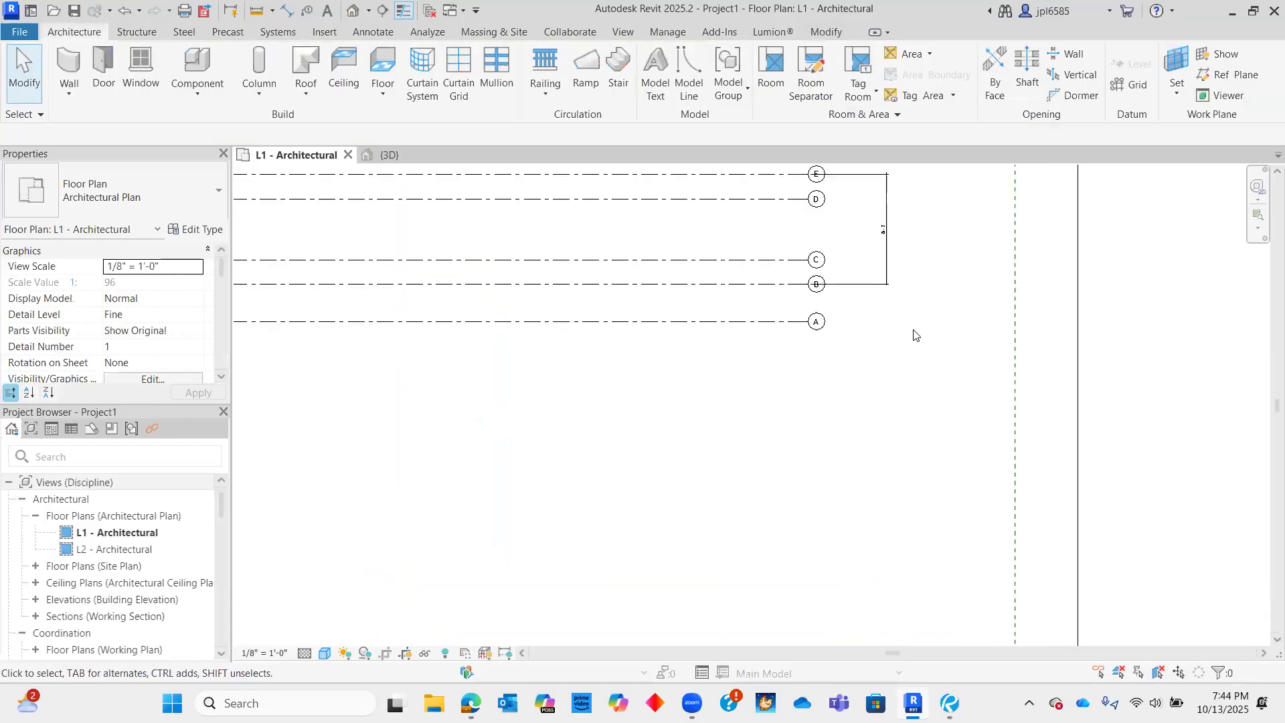
- Move the dimension between gridlines E and B to the opposite side of the gridlines, beyond the ends without bubbles
click(834, 378)
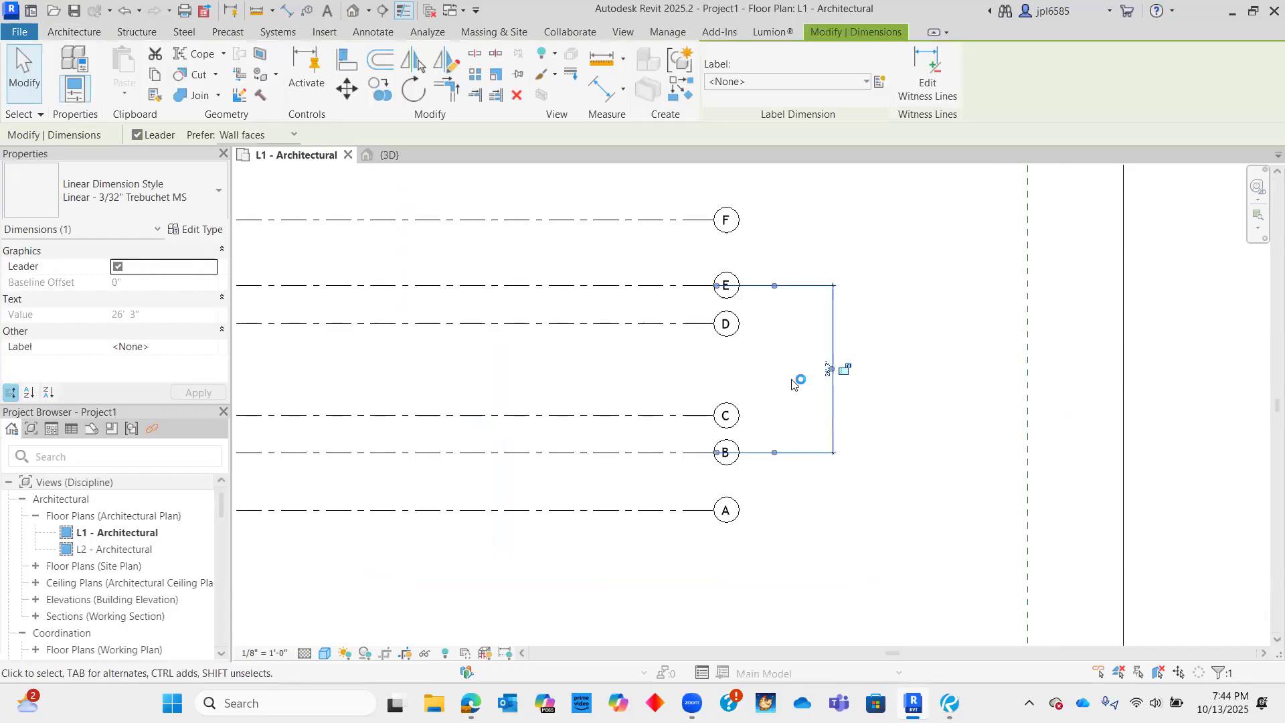
middle_drag(852, 447, 1159, 429)
scroll(1159, 430, down, 2)
drag(1146, 356, 439, 364)
click(507, 384)
middle_drag(968, 485, 767, 484)
scroll(928, 460, up, 2)
middle_drag(930, 463, 765, 531)
scroll(756, 519, down, 1)
scroll(752, 511, up, 2)
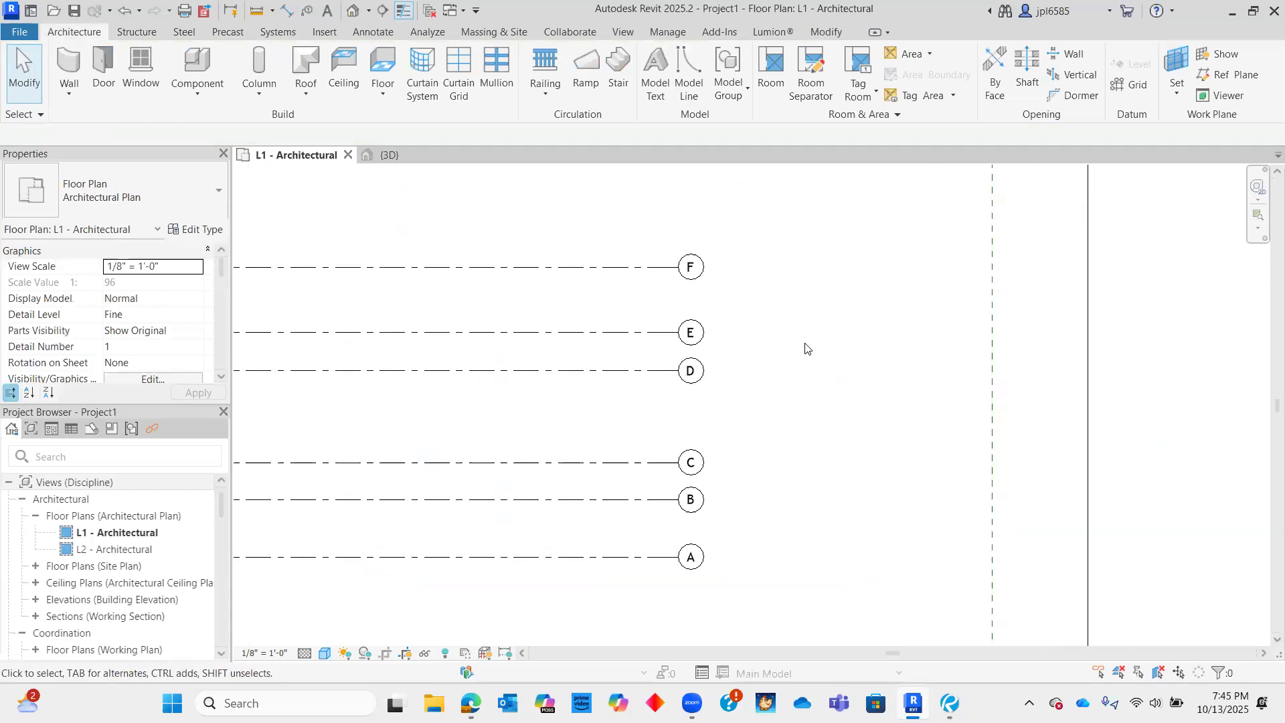
- Place a continuous aligned dimension string through gridlines F, E, D, C and A near their bubbles, skipping B, and end the command
click(286, 10)
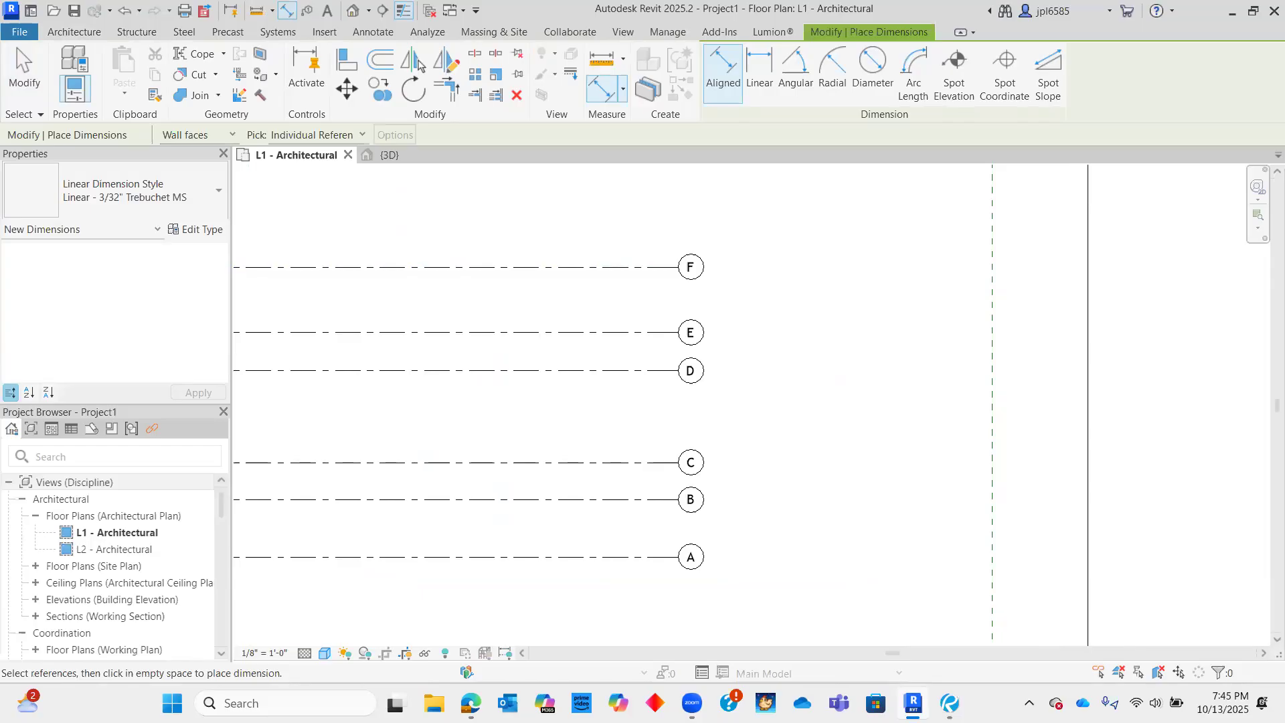
click(618, 268)
click(621, 332)
click(621, 370)
click(619, 462)
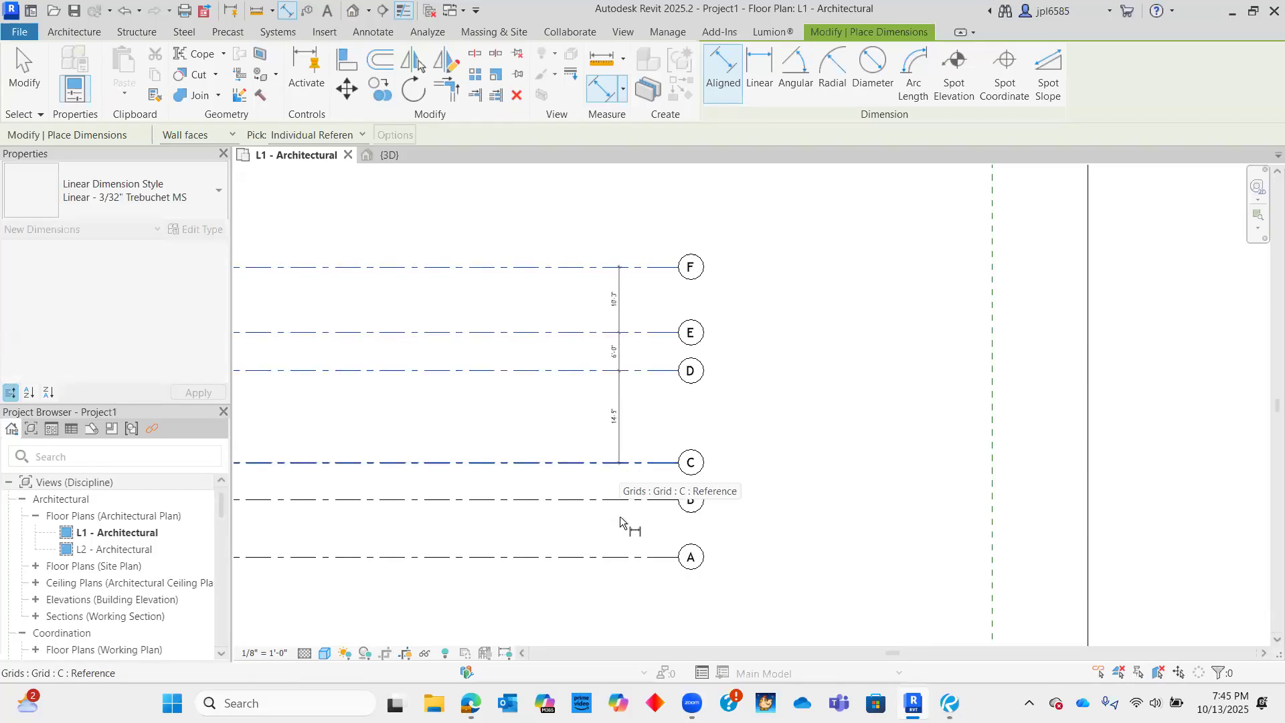
click(621, 557)
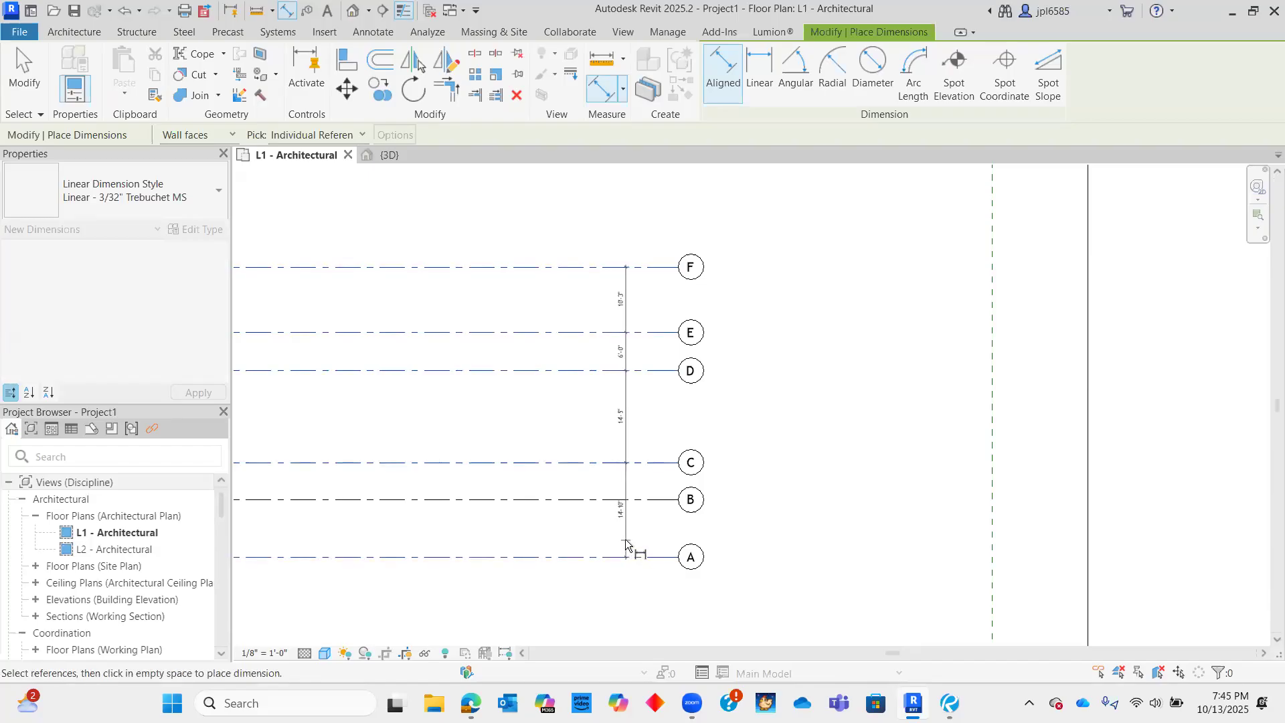
click(625, 541)
key(Escape)
key(Escape)
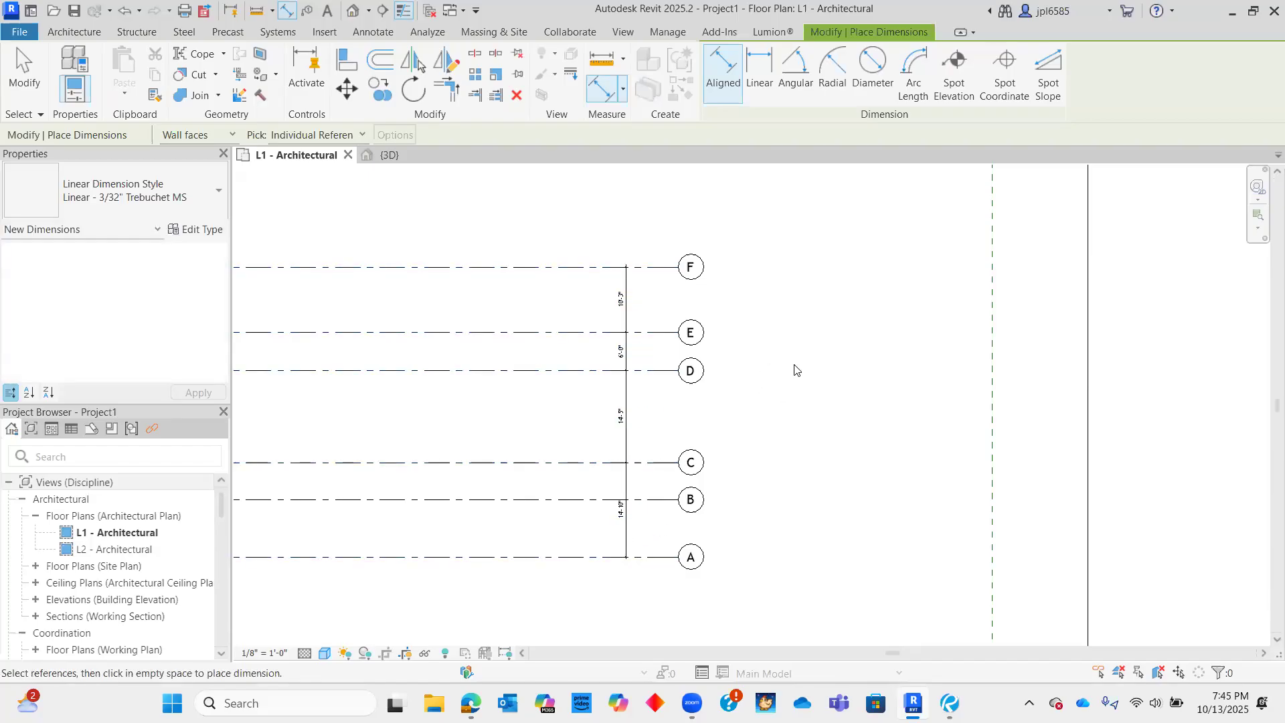
- Check the layout of the lettered gridlines and the spacings in the dimension string from F down to A
scroll(800, 408, down, 3)
middle_drag(951, 477, 962, 431)
scroll(773, 405, down, 3)
middle_drag(837, 500, 814, 475)
drag(607, 380, 562, 318)
drag(689, 395, 819, 506)
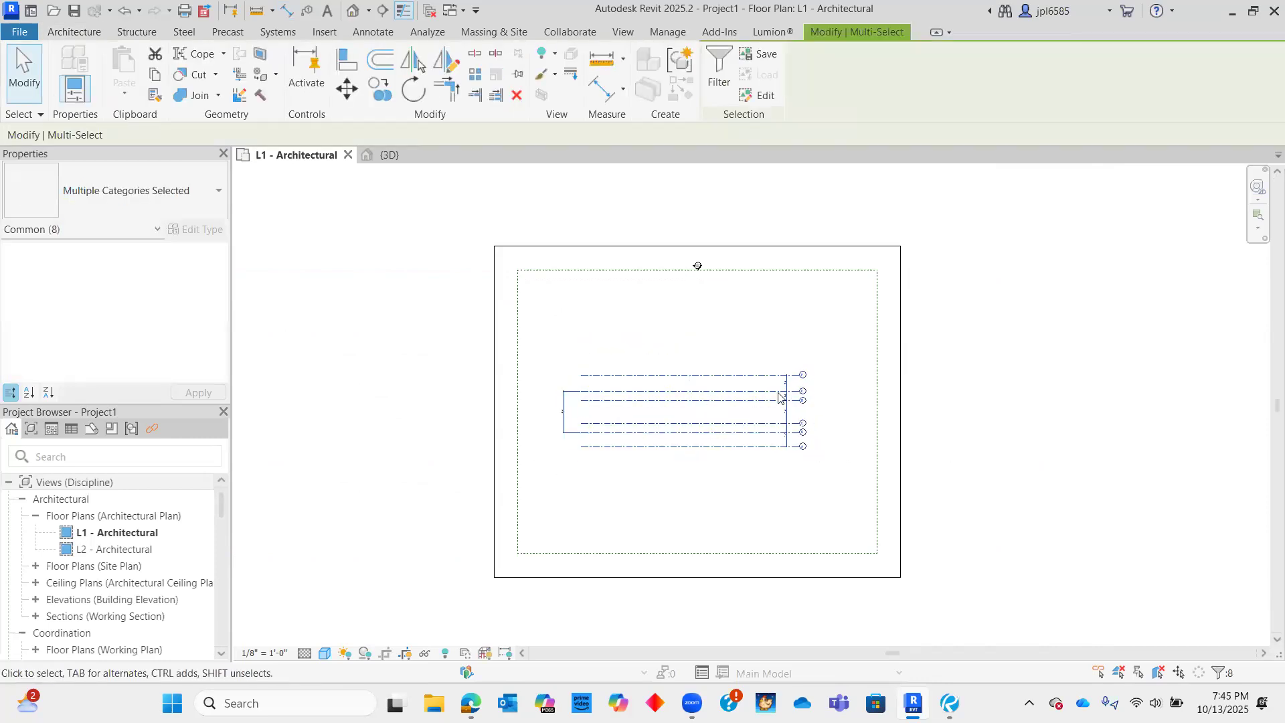
key(Escape)
scroll(774, 395, up, 5)
scroll(774, 395, down, 3)
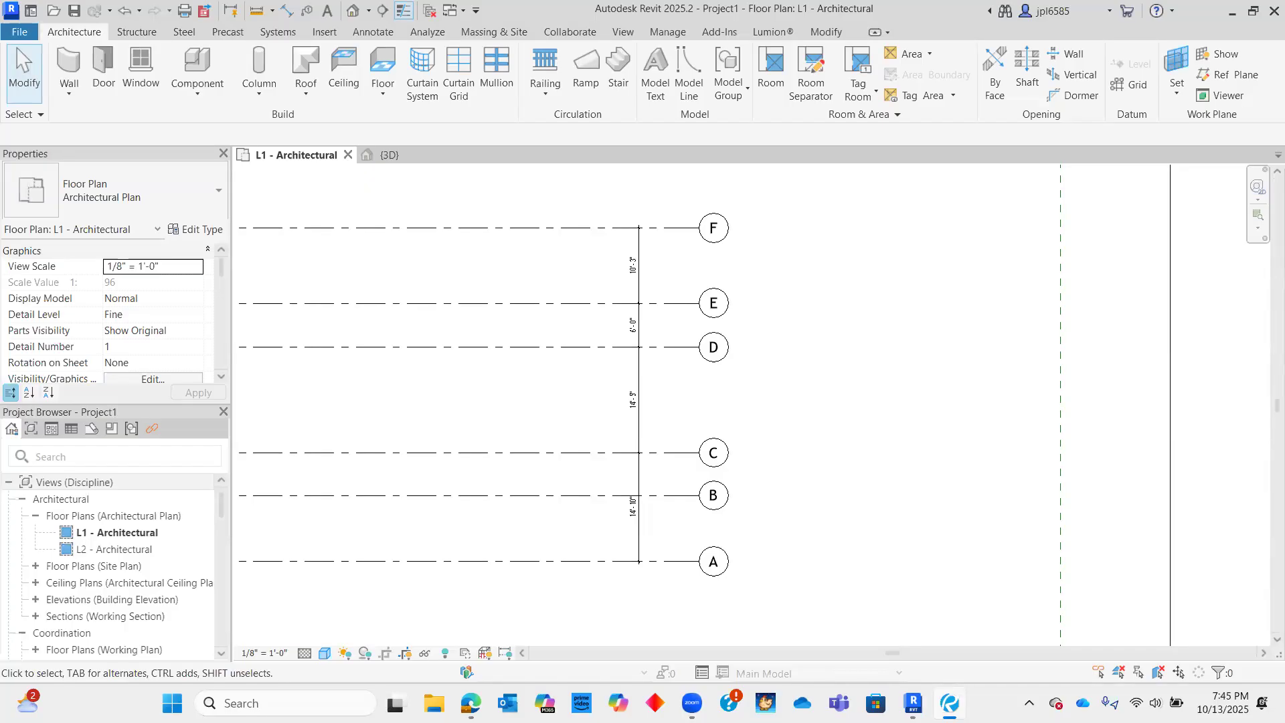
scroll(805, 353, up, 4)
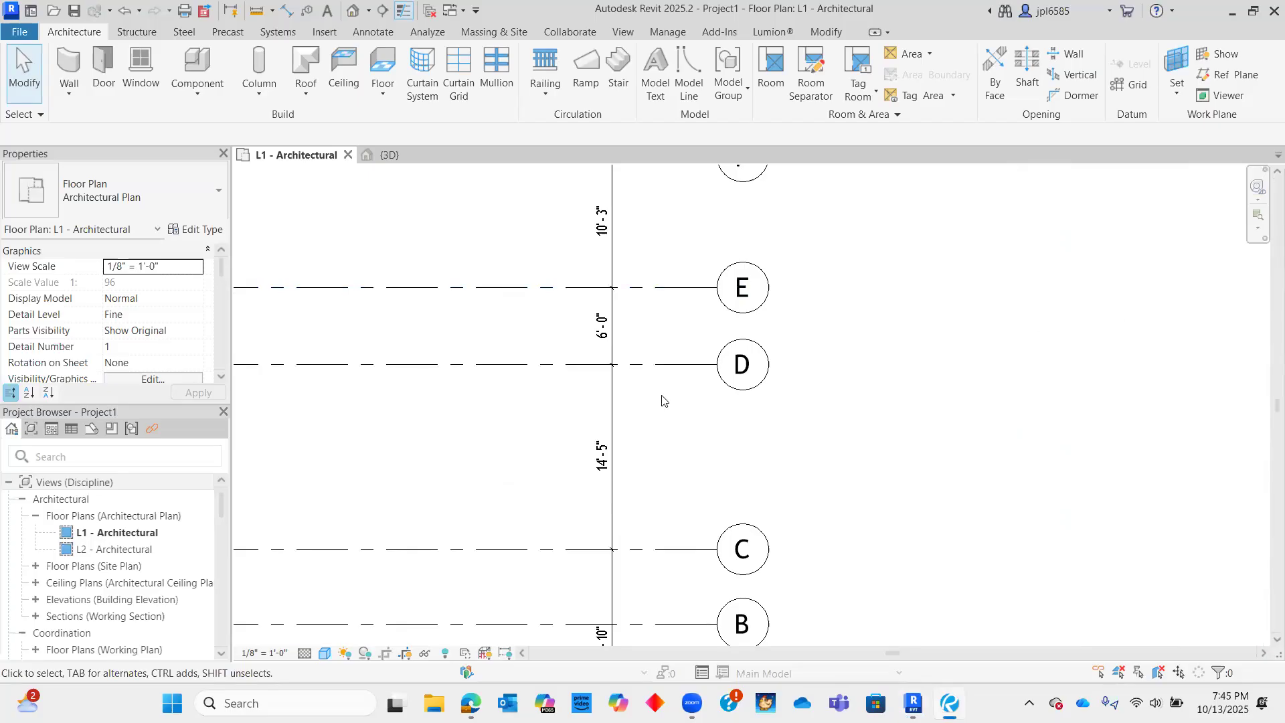
scroll(636, 435, down, 1)
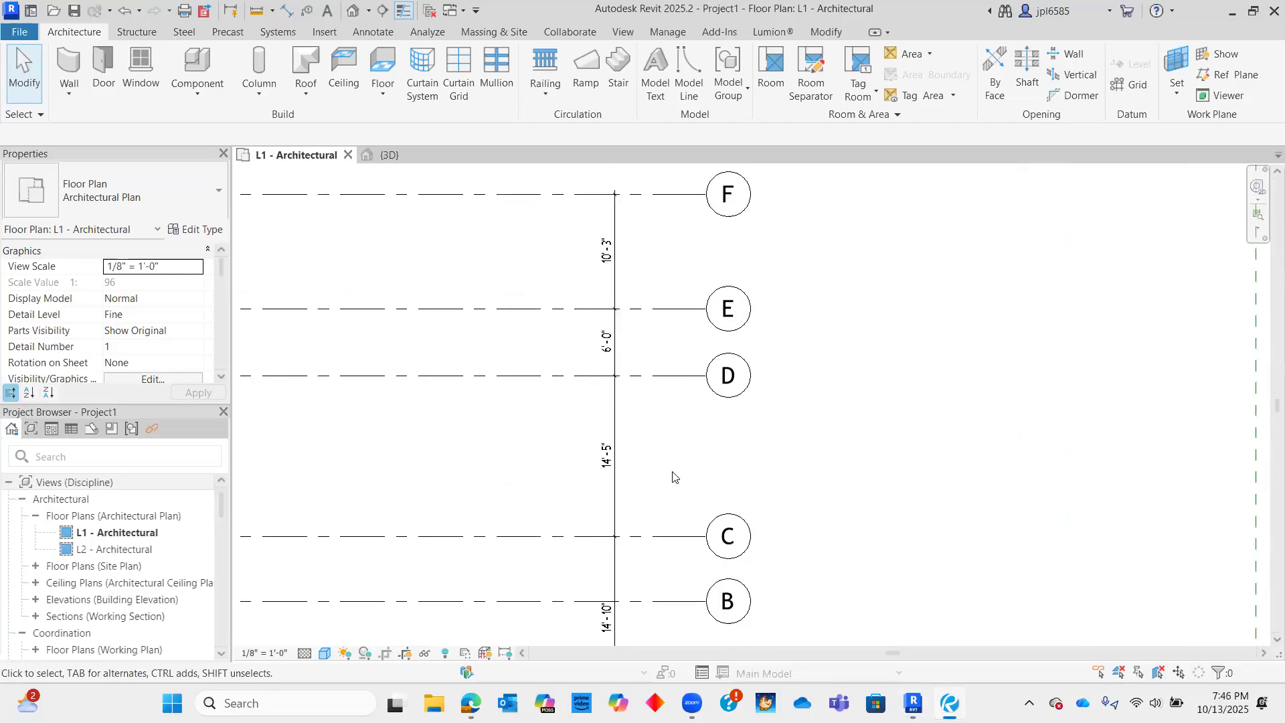
middle_drag(734, 500, 843, 225)
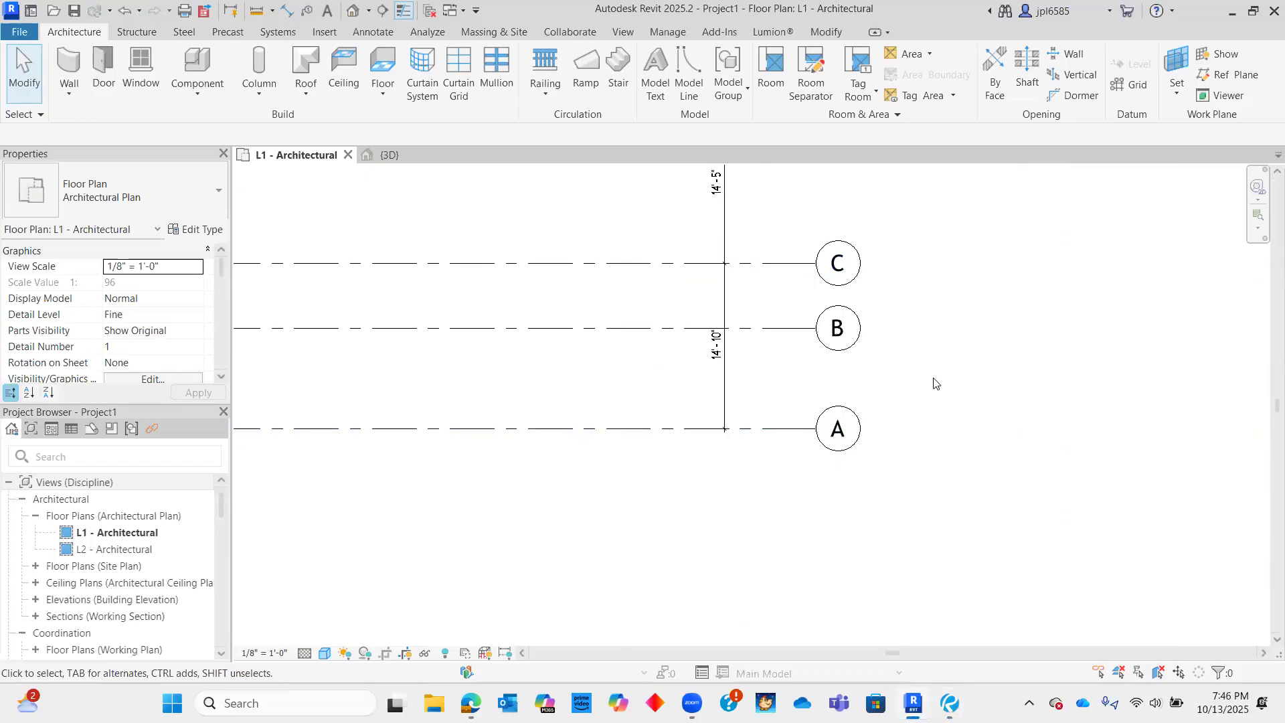
middle_drag(942, 374, 1089, 470)
scroll(1041, 379, down, 5)
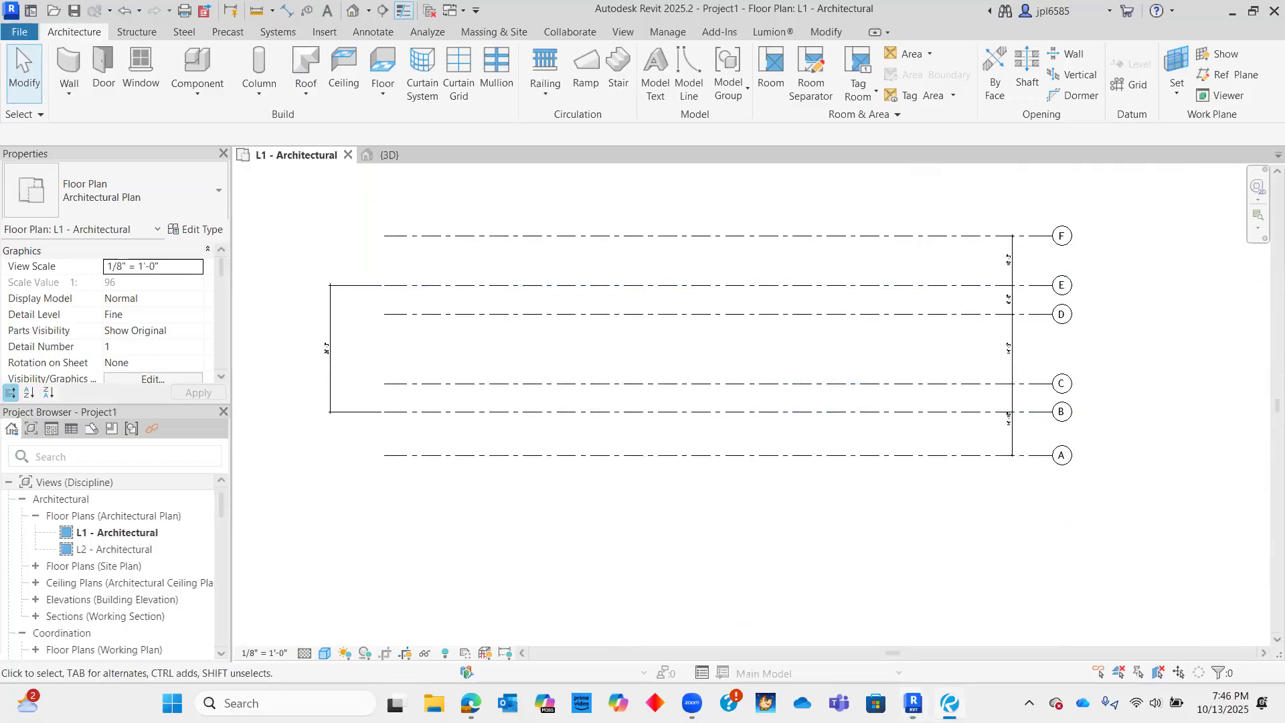
- Draw three parallel vertical gridlines crossing all the lettered gridlines, with bubbles at their lower ends, and end the Grid command
click(1132, 84)
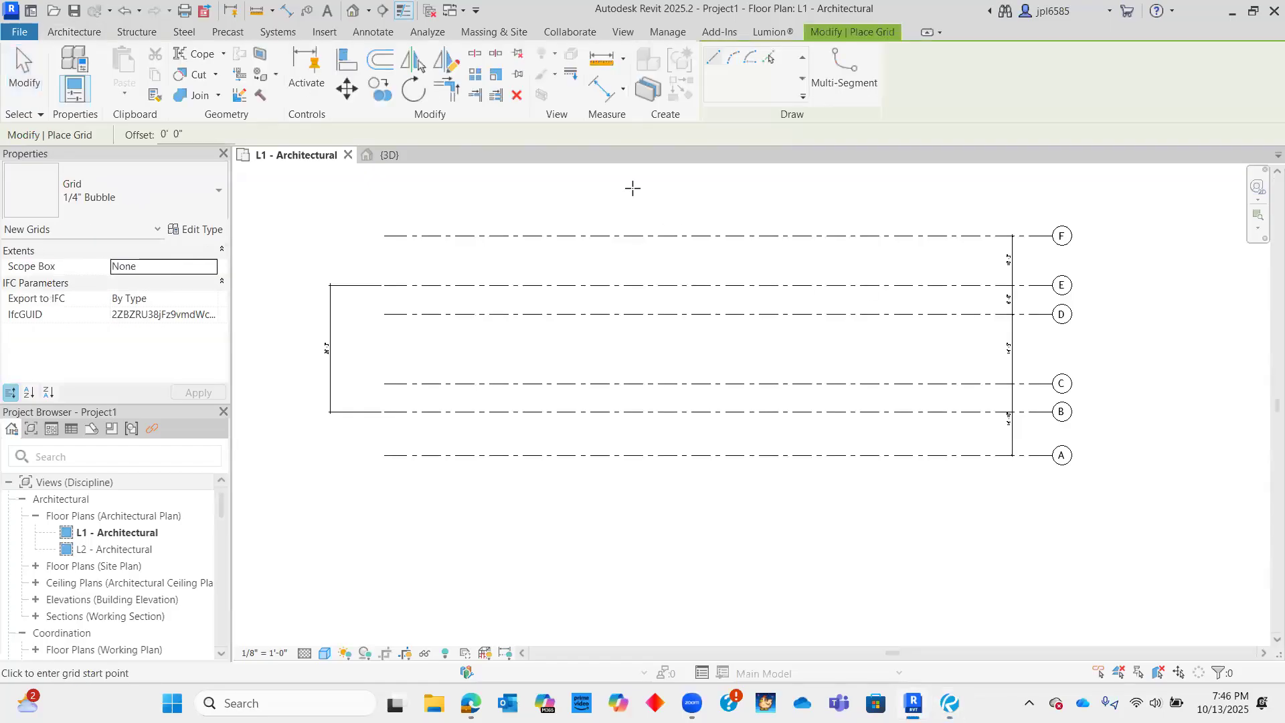
click(633, 188)
click(633, 521)
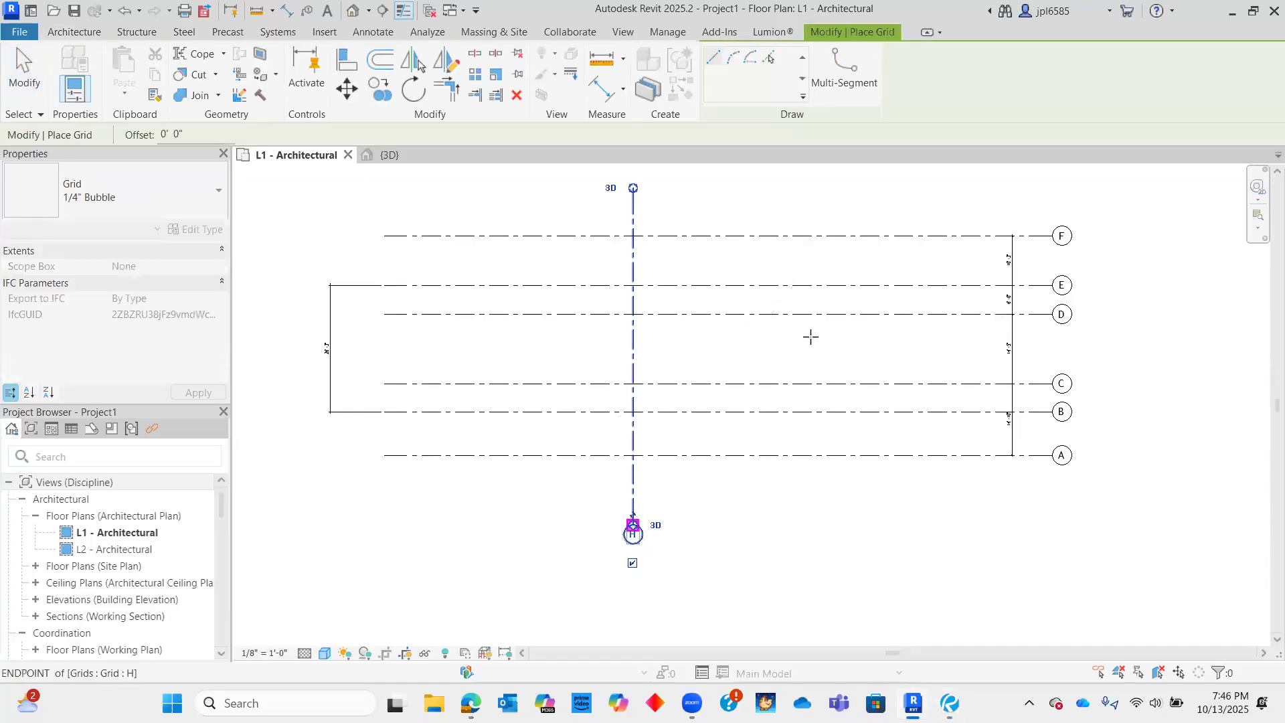
click(732, 190)
click(732, 522)
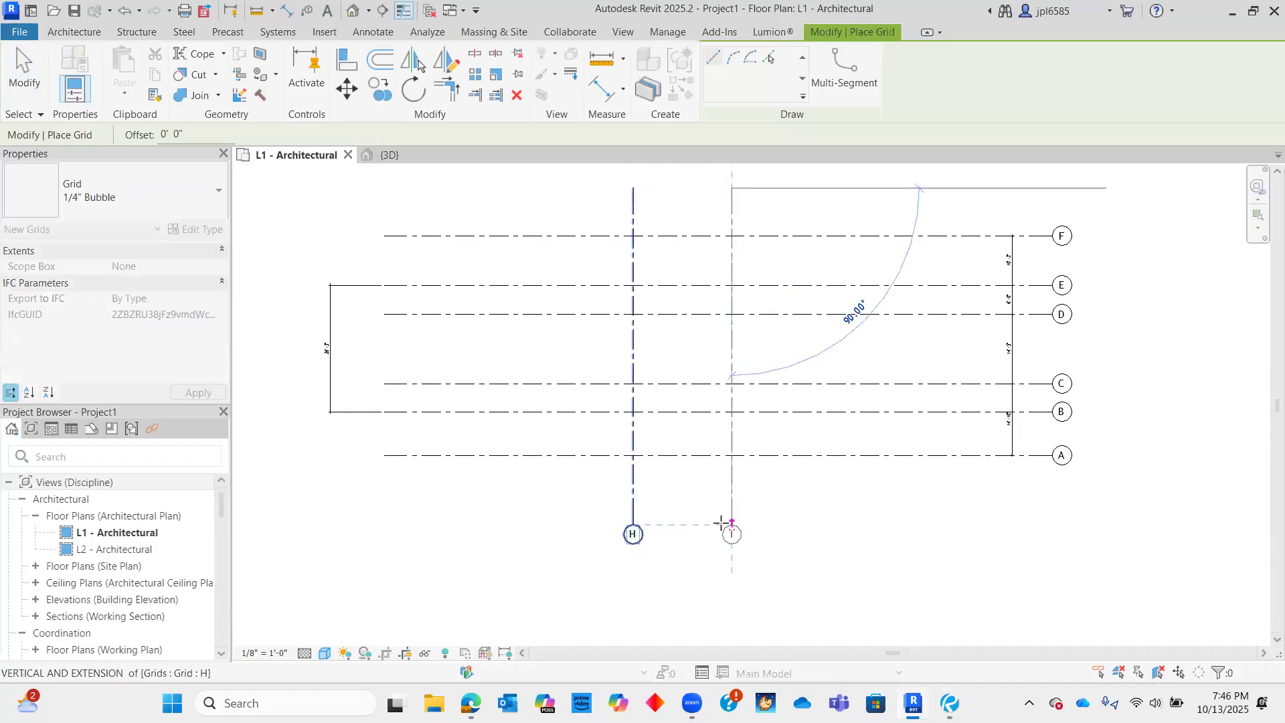
click(833, 190)
click(834, 522)
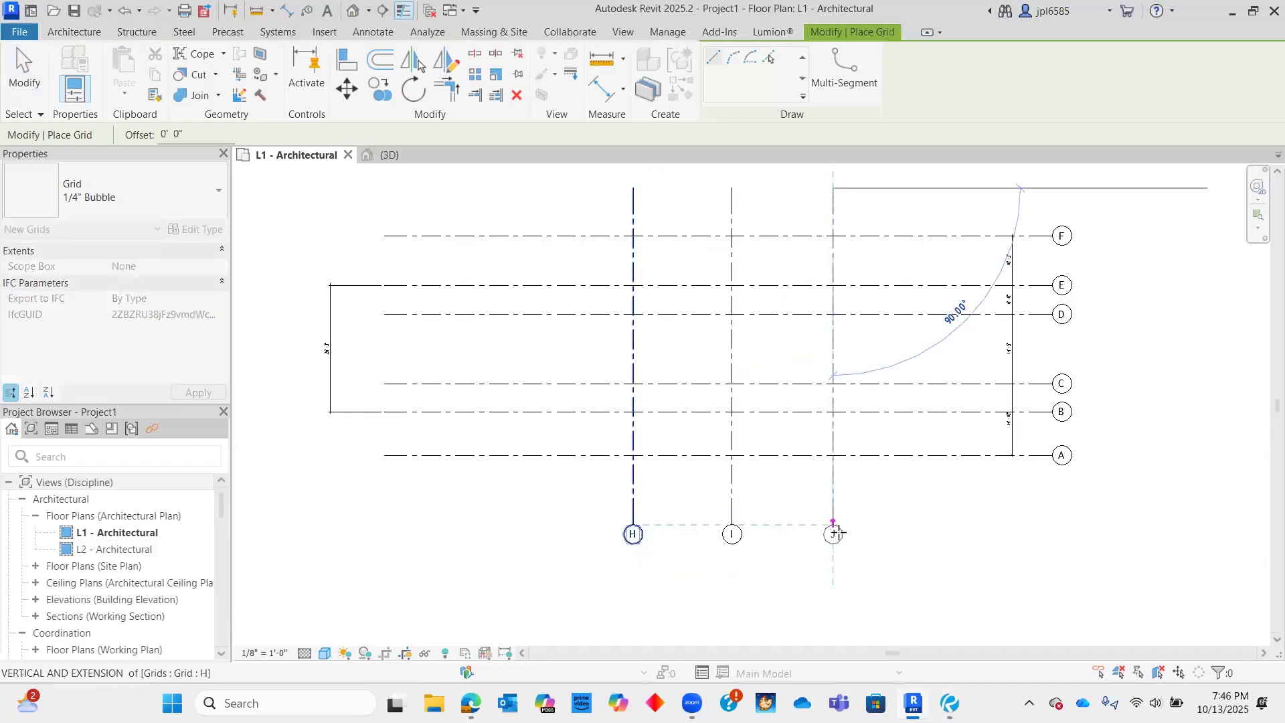
key(Escape)
key(Escape)
- Rename the leftmost vertical gridline, H, as 9
scroll(629, 543, up, 5)
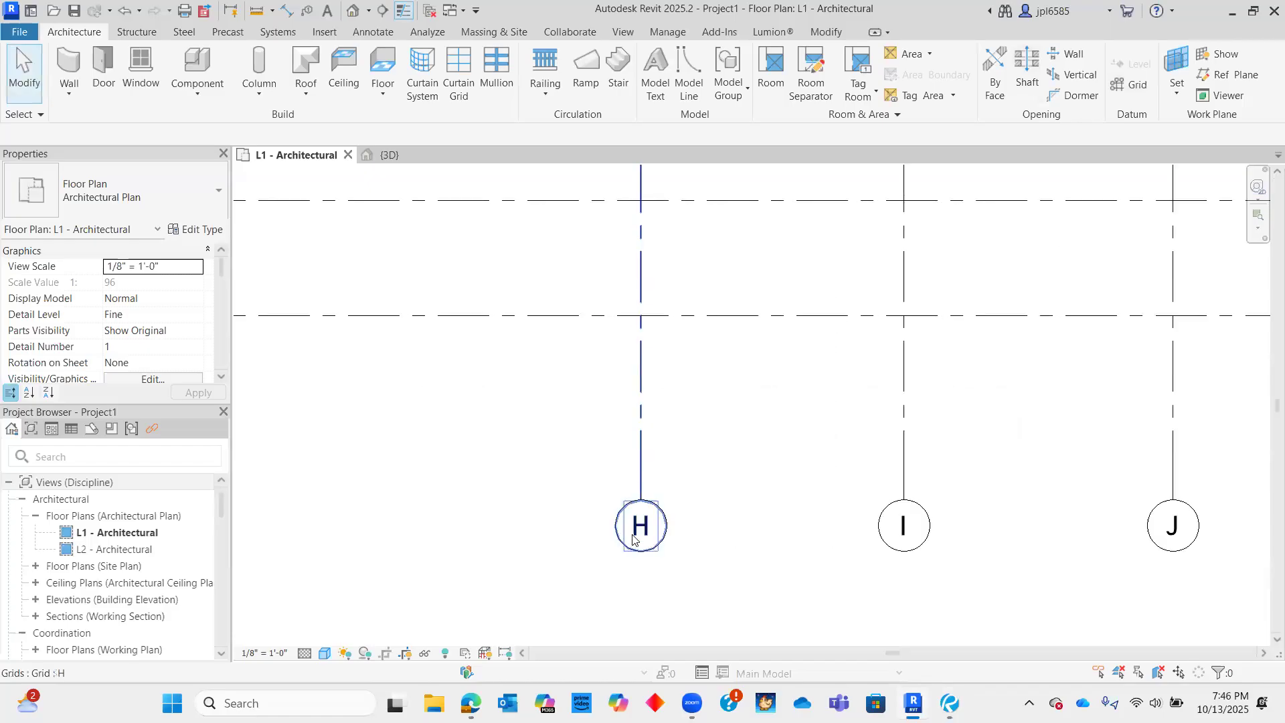
double_click(635, 535)
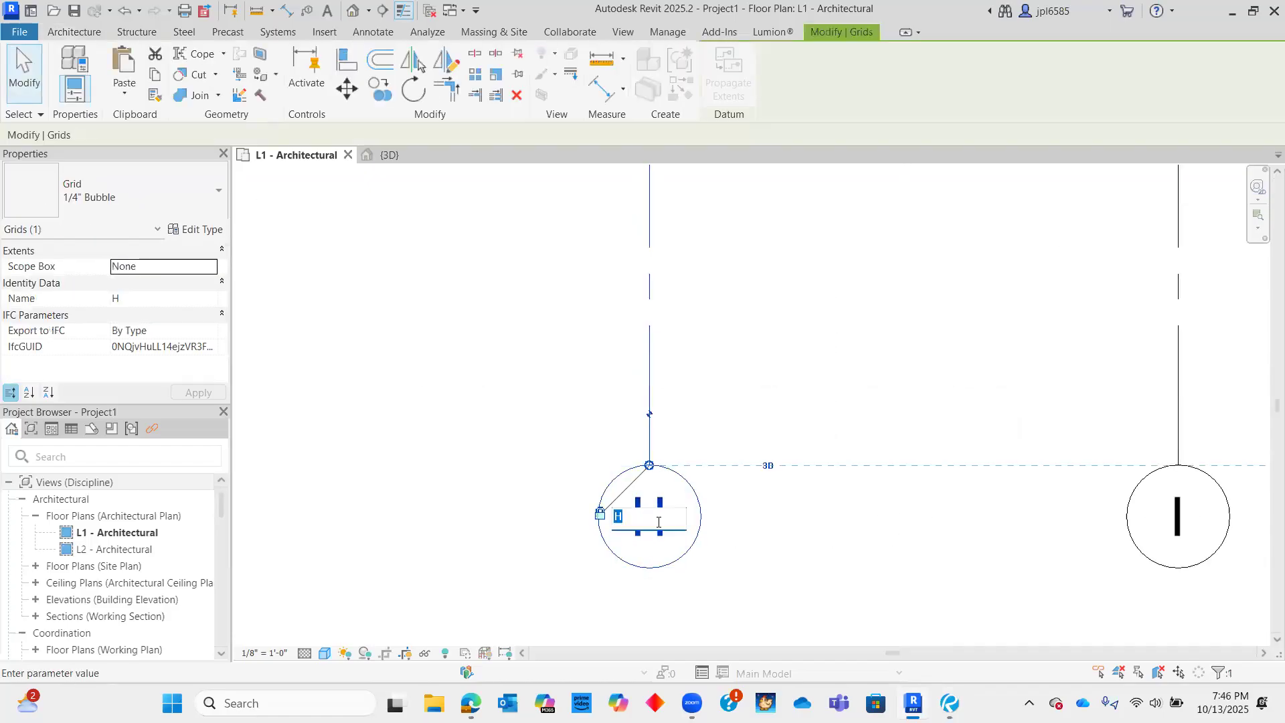
text(9)
key(Return)
- Rename vertical gridline I as 10 and vertical gridline J as 11, and clear the selection
scroll(566, 536, down, 3)
shift+scroll(566, 539, right, 3)
scroll(569, 545, up, 2)
double_click(583, 488)
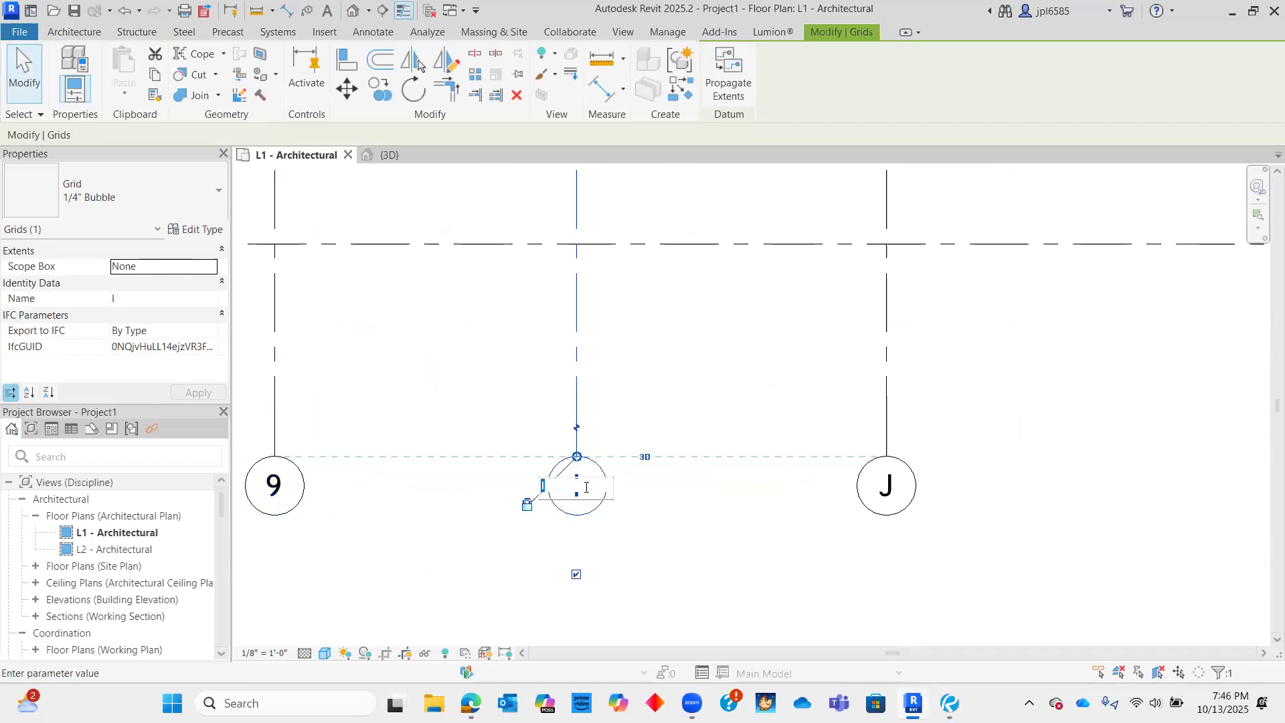
text(10)
key(Return)
double_click(887, 487)
text(11)
key(Return)
scroll(844, 455, down, 4)
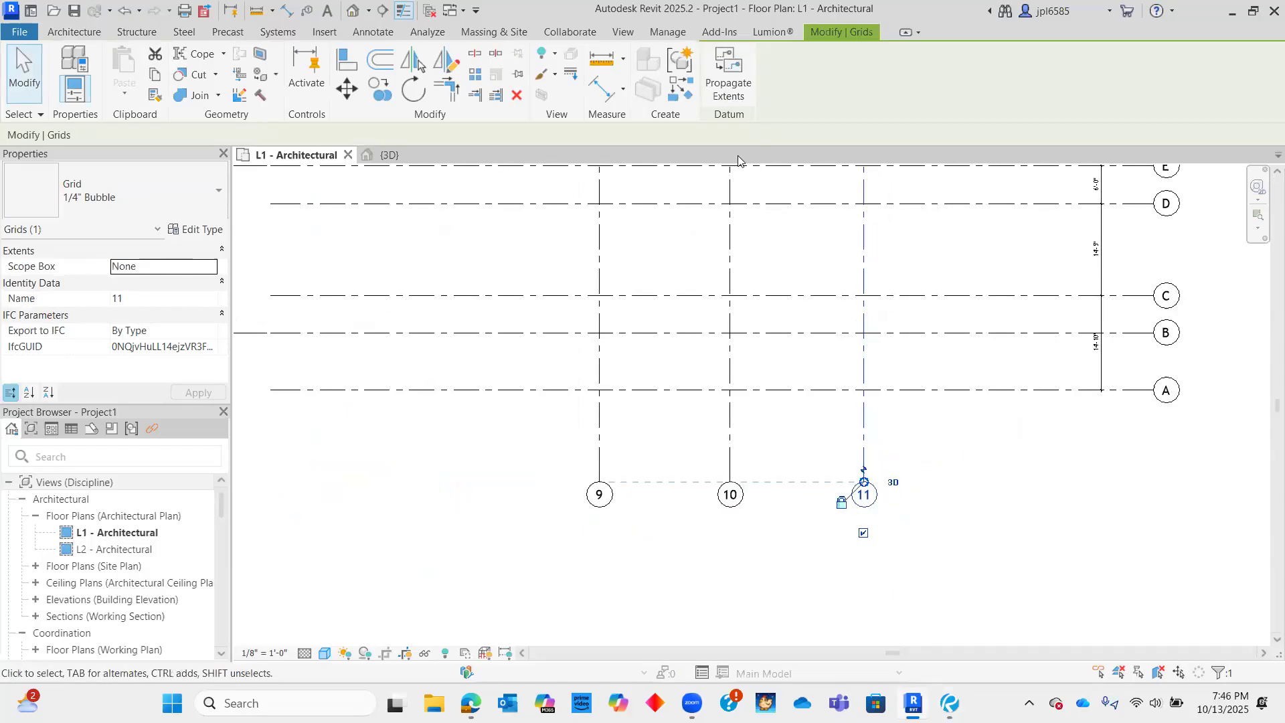
scroll(716, 429, down, 5)
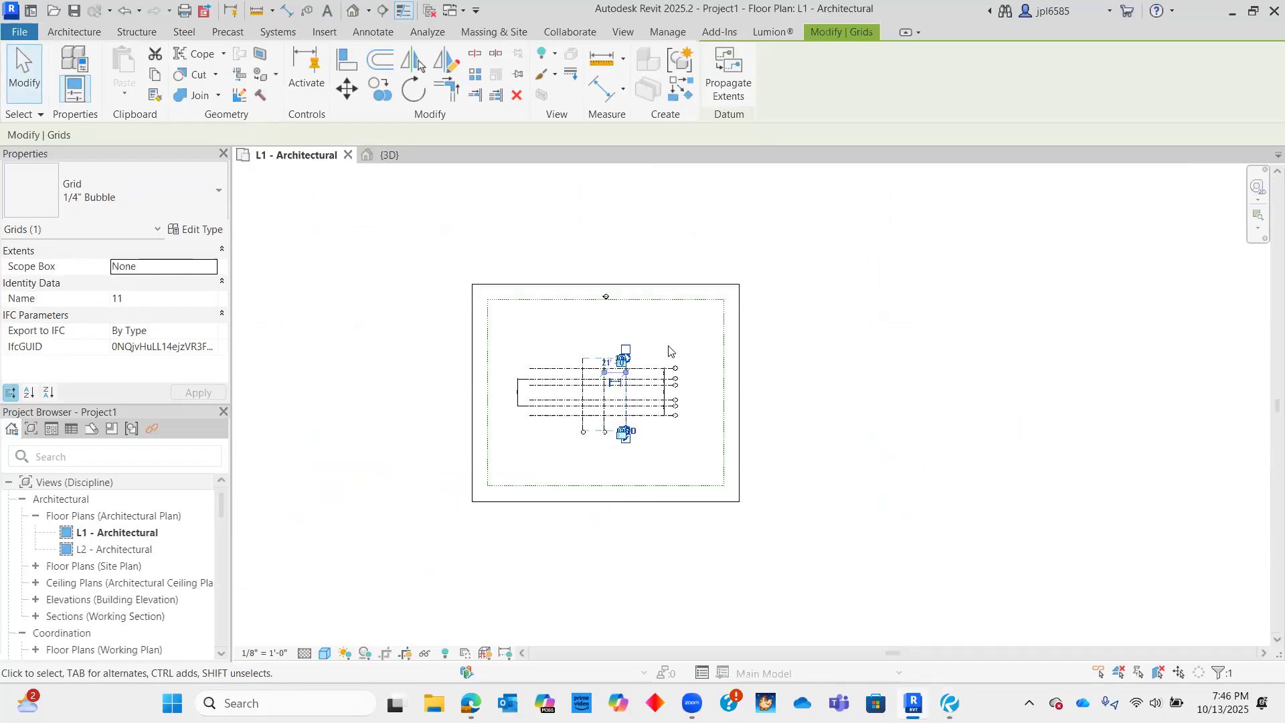
click(659, 529)
scroll(640, 402, up, 5)
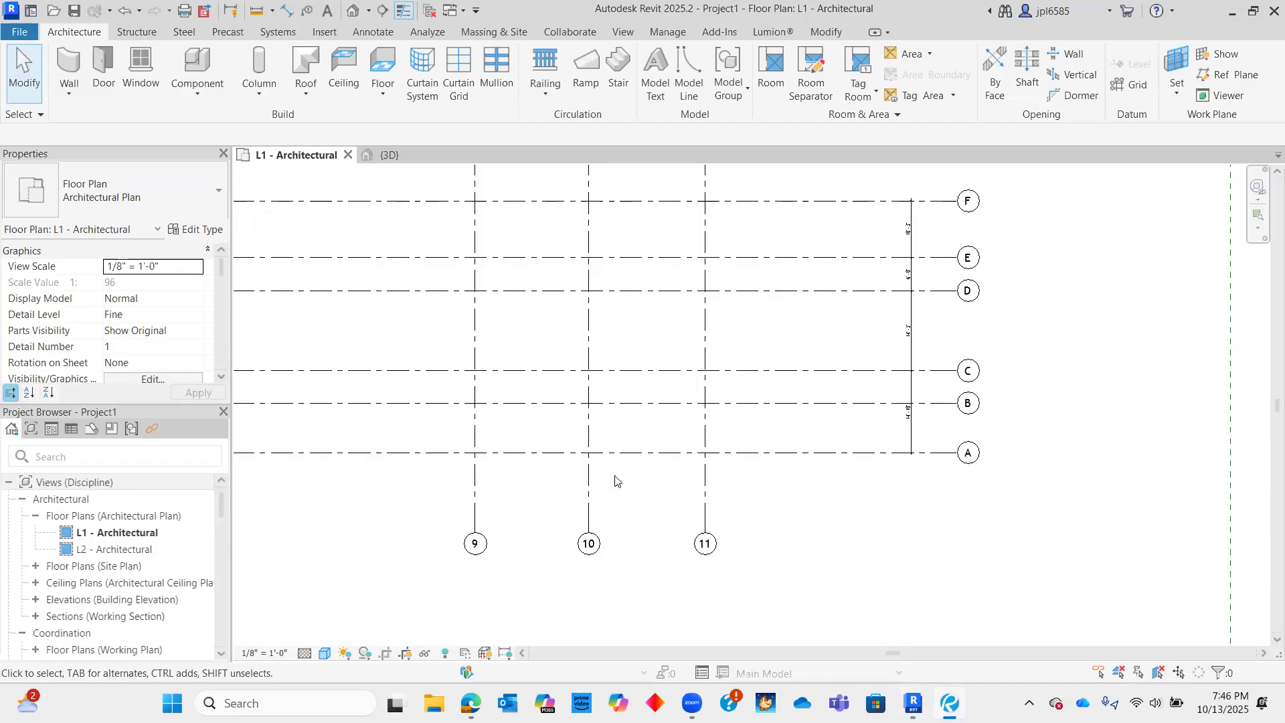
scroll(787, 515, down, 2)
scroll(786, 514, up, 2)
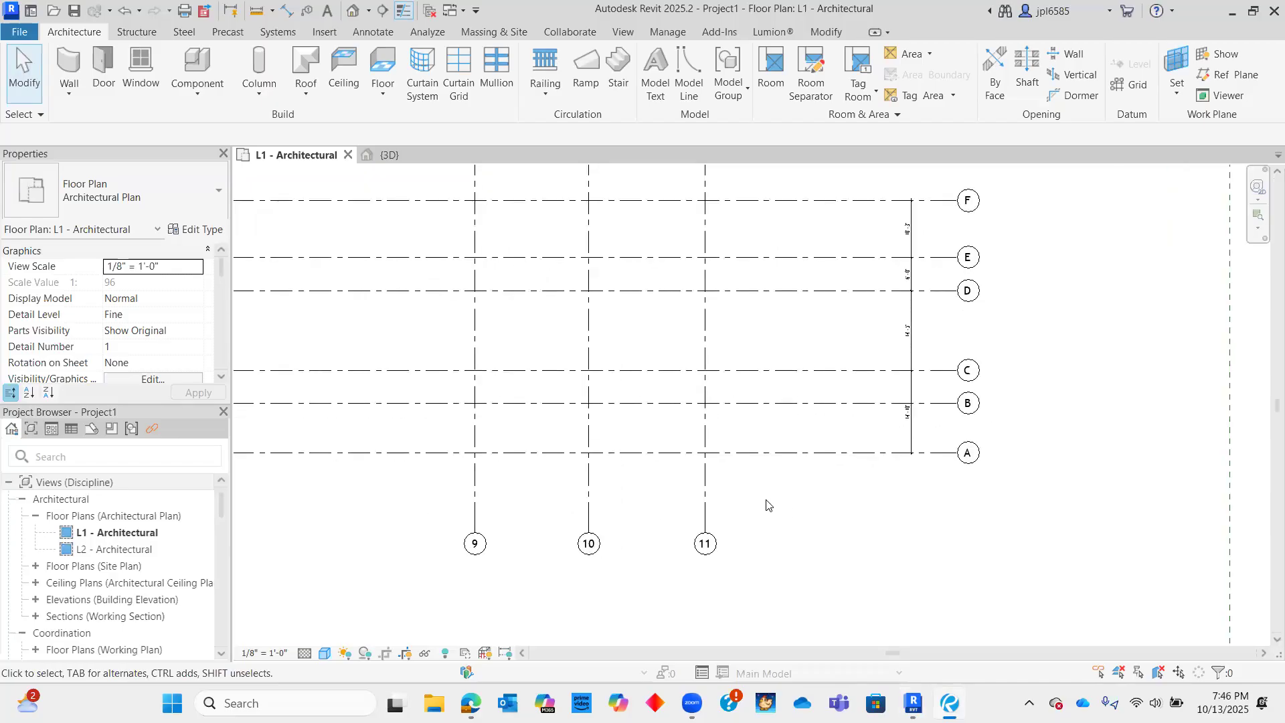
scroll(766, 499, down, 2)
drag(779, 549, 595, 504)
click(771, 506)
scroll(780, 569, up, 2)
scroll(669, 481, up, 3)
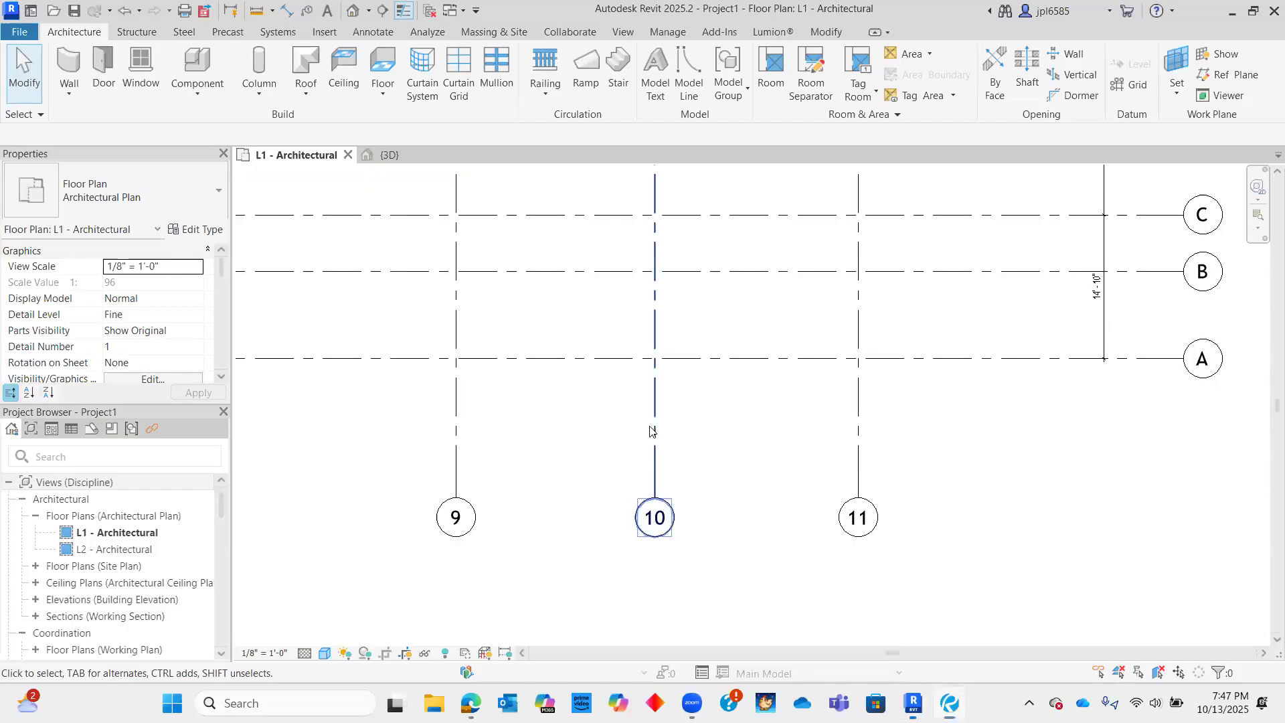
- Set the spacing between gridlines 10 and 11 to 13'-0" by moving gridline 10
scroll(711, 463, down, 4)
click(711, 463)
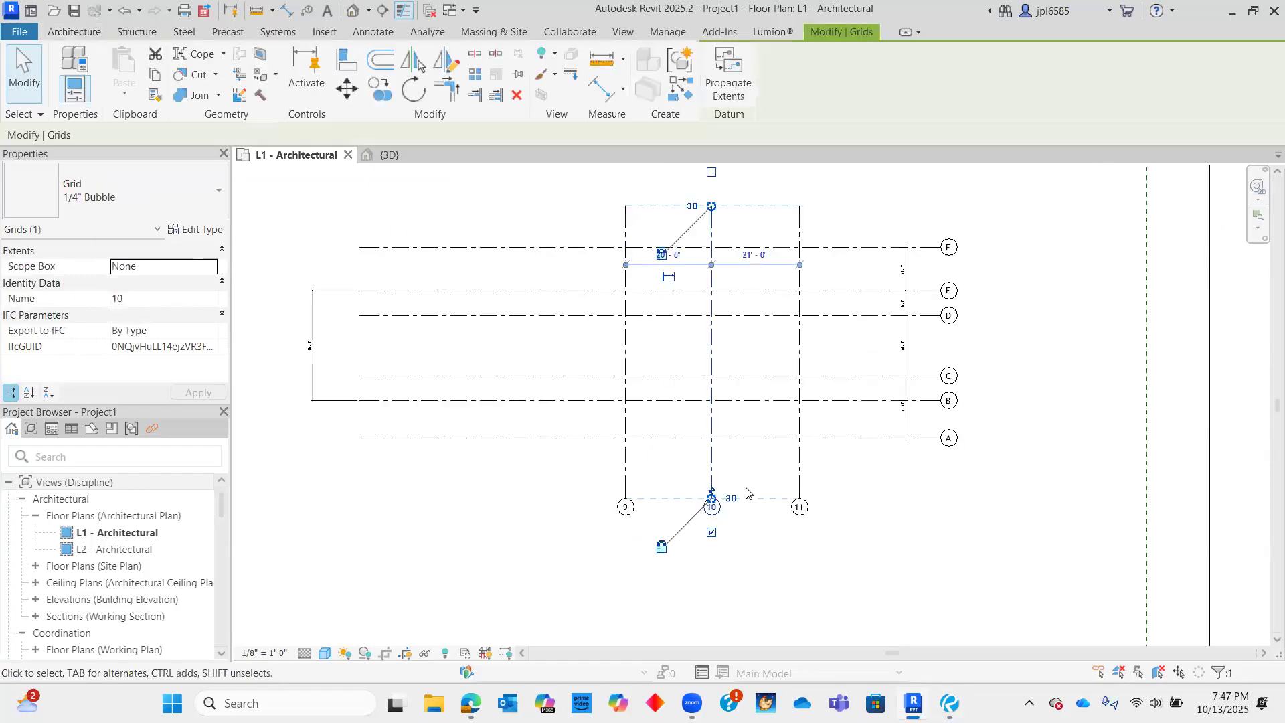
scroll(736, 475, up, 4)
scroll(753, 483, down, 4)
middle_drag(760, 206, 751, 306)
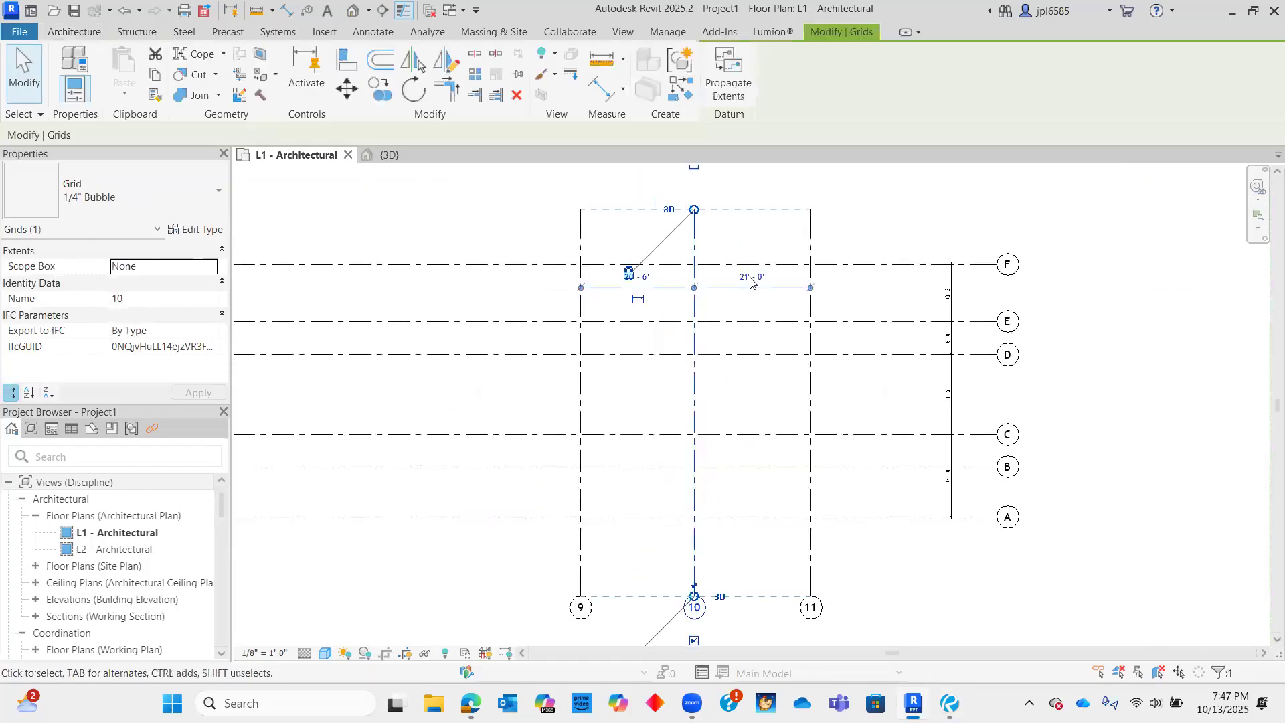
scroll(751, 289, up, 4)
click(755, 274)
text(13)
key(Return)
scroll(830, 335, down, 4)
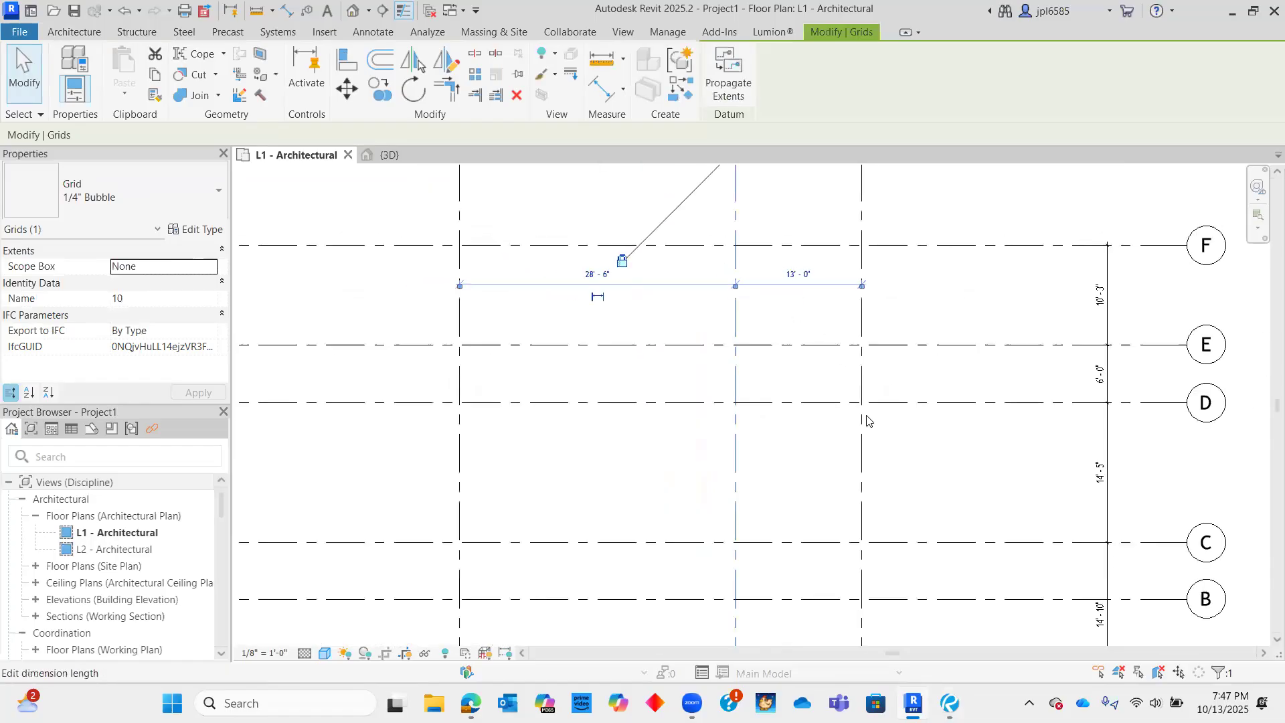
key(Escape)
- Reduce the spacing between gridlines 9 and 10 by moving gridline 9 with its temporary dimension
click(622, 532)
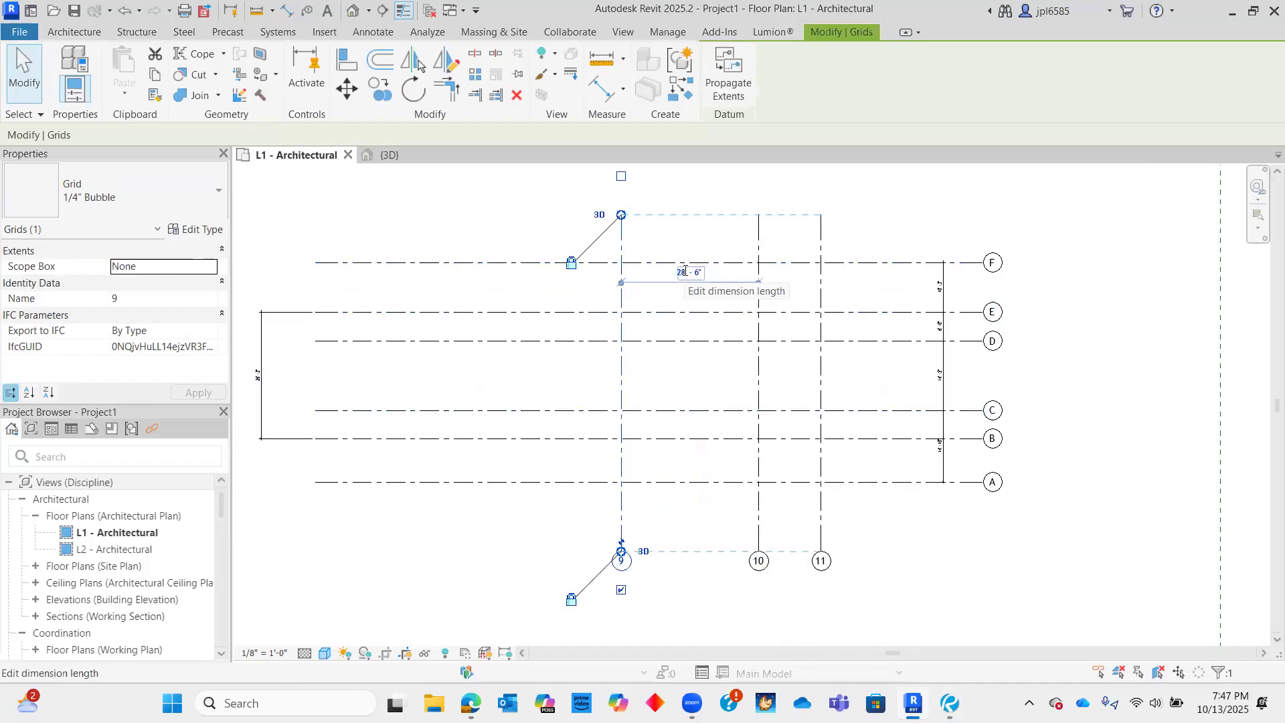
click(684, 271)
text(1)
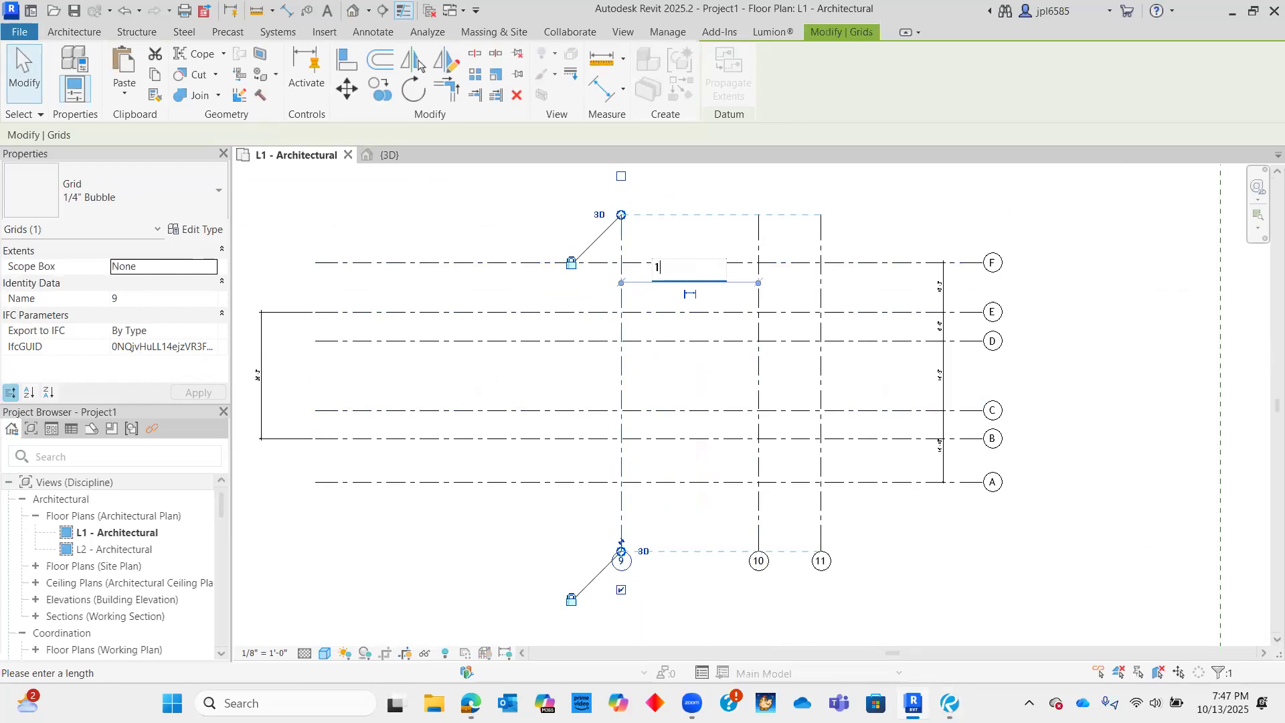
key(Return)
click(850, 563)
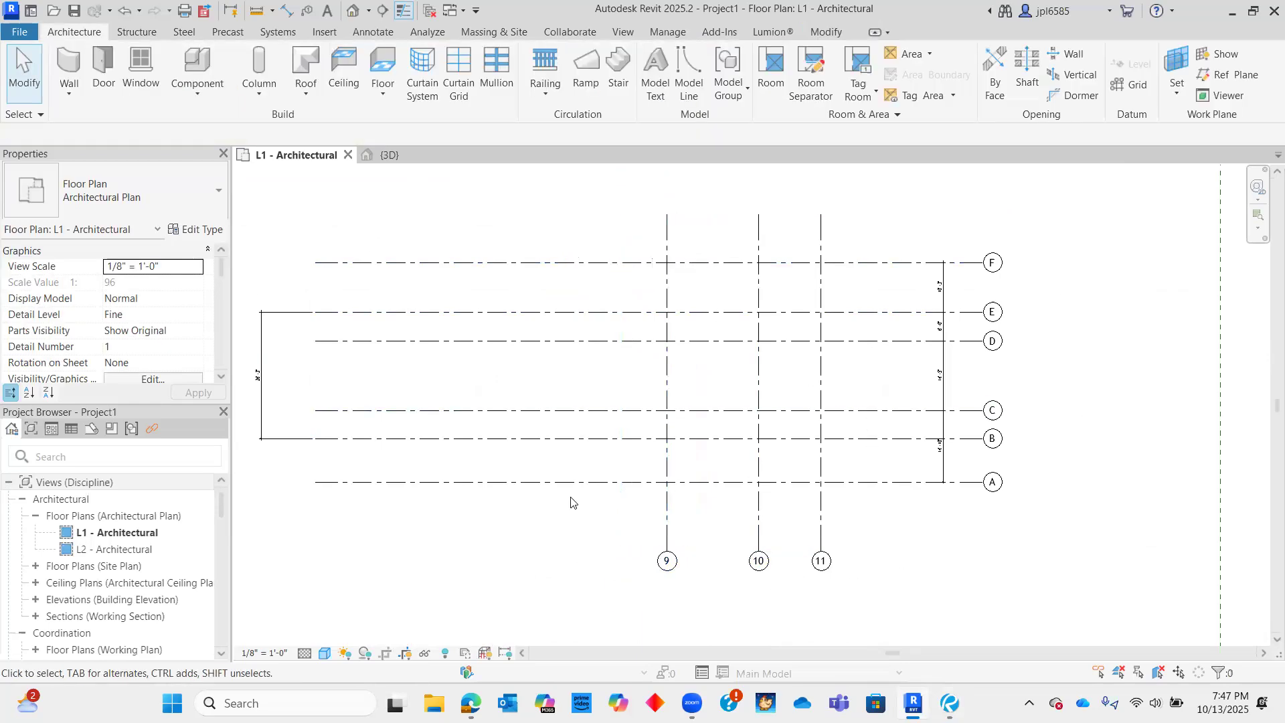
- Shorten the lettered gridlines together by bringing their aligned left ends closer to gridline 9
scroll(572, 497, down, 5)
scroll(484, 525, up, 4)
drag(573, 563, 492, 254)
click(492, 254)
click(442, 274)
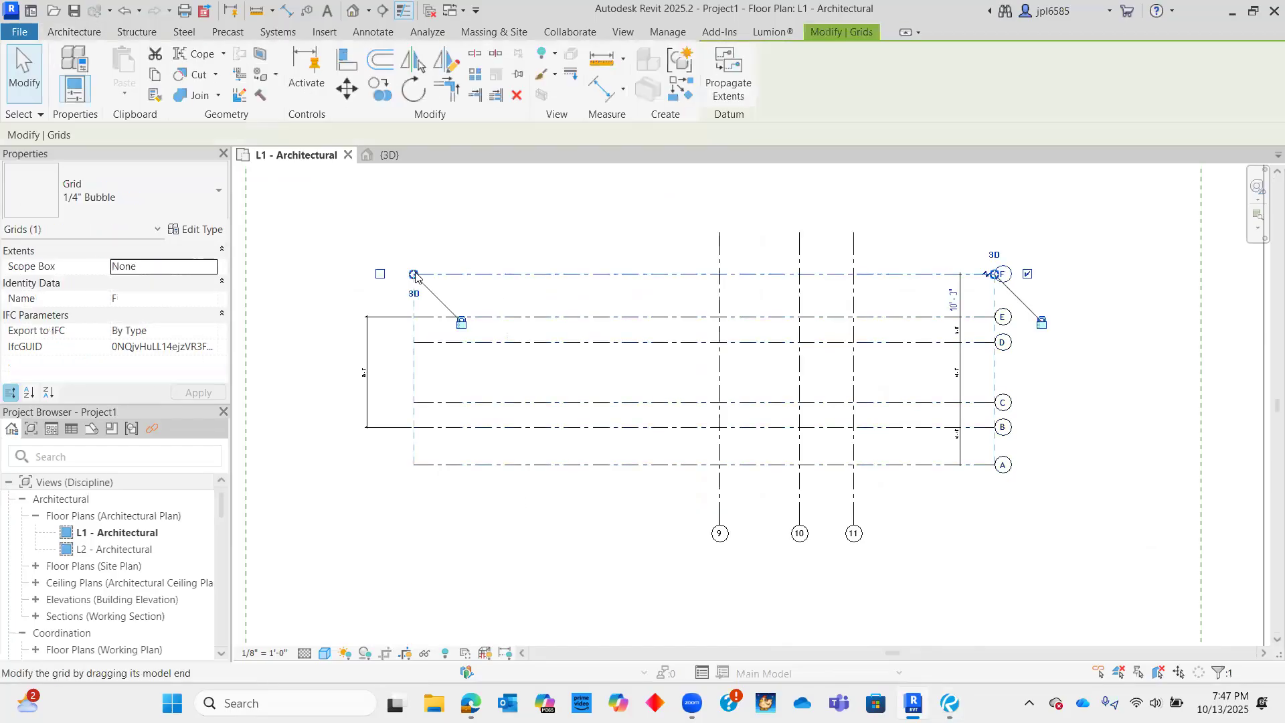
drag(573, 275, 584, 274)
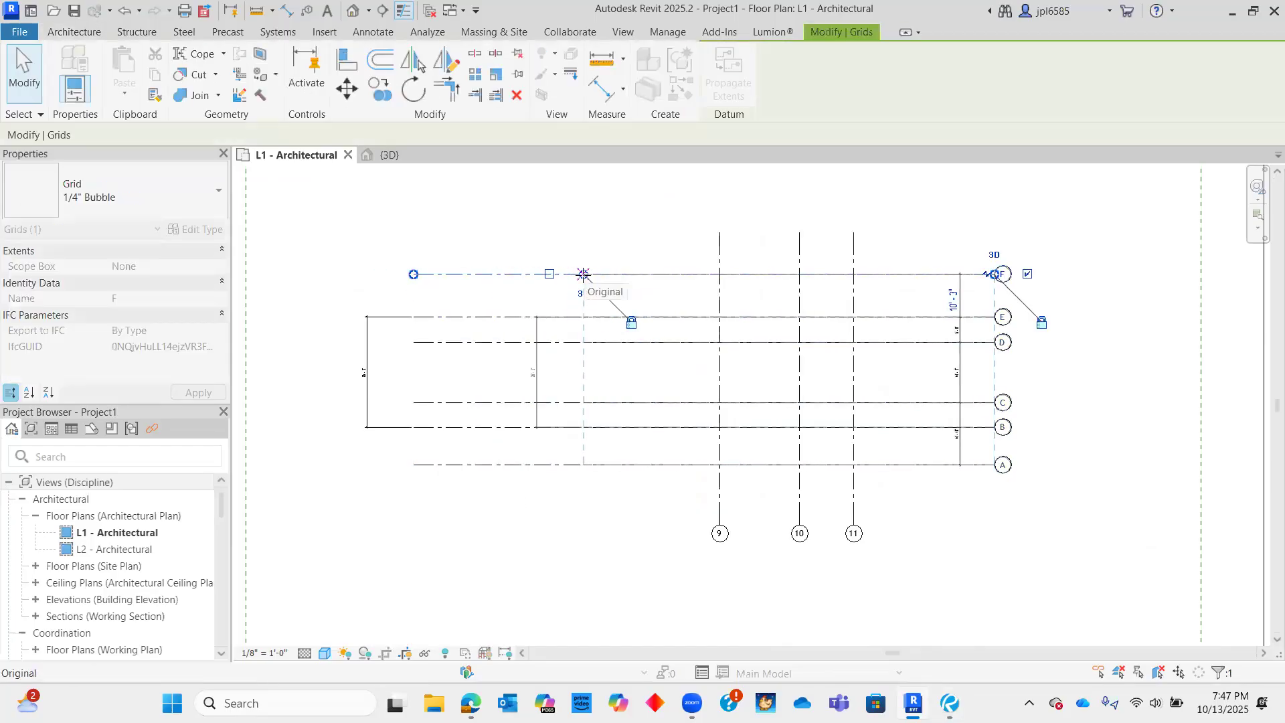
key(Escape)
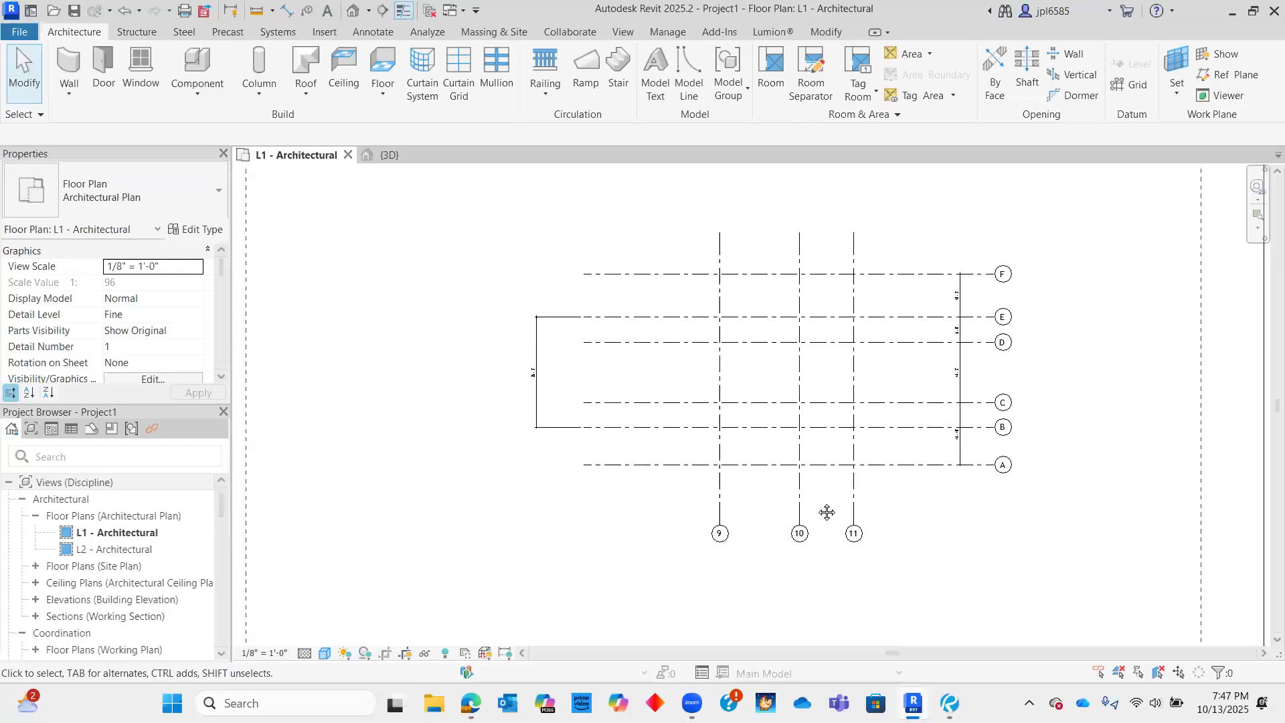
- Pull the left ends of the lettered gridlines in slightly further, using gridline F, and clear the selection
middle_drag(698, 350, 524, 309)
click(450, 235)
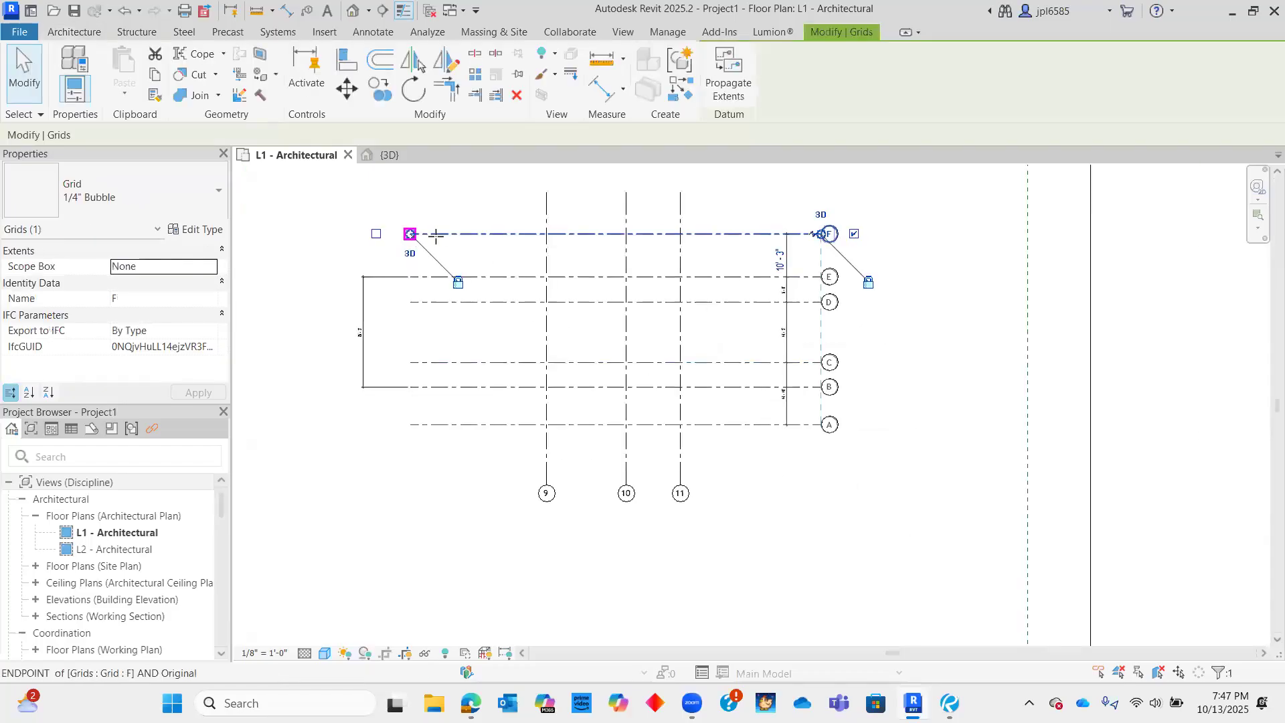
click(840, 562)
scroll(831, 557, down, 3)
scroll(816, 564, up, 2)
middle_drag(672, 397, 673, 397)
scroll(892, 600, up, 2)
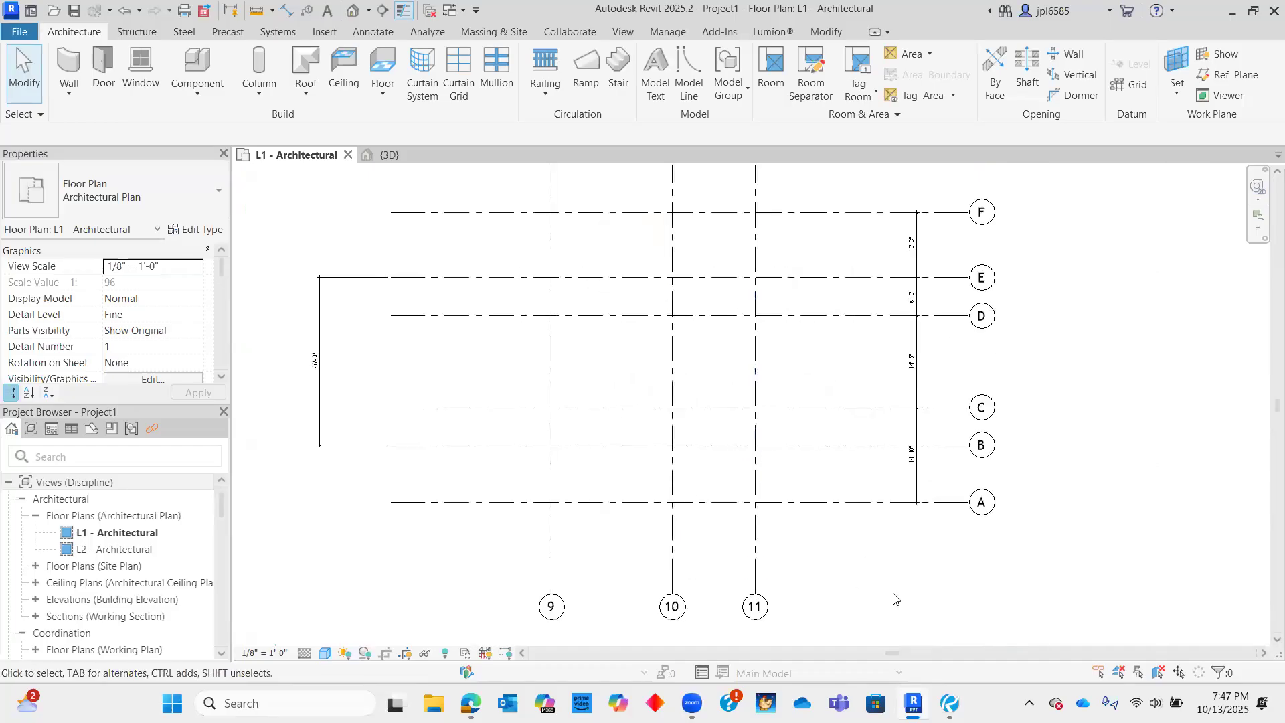
- Shorten the lettered gridlines together by pulling gridline A's bubble end in toward gridline 11, and clear the selection
click(950, 502)
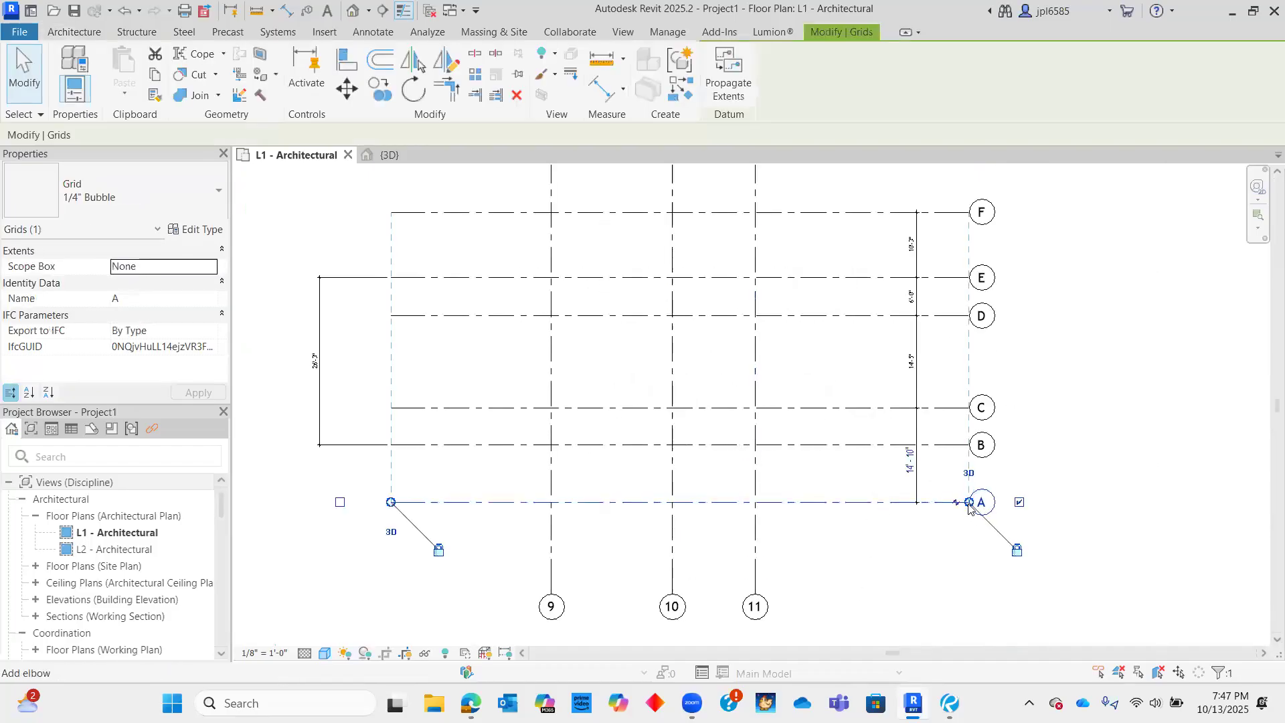
drag(951, 503, 897, 502)
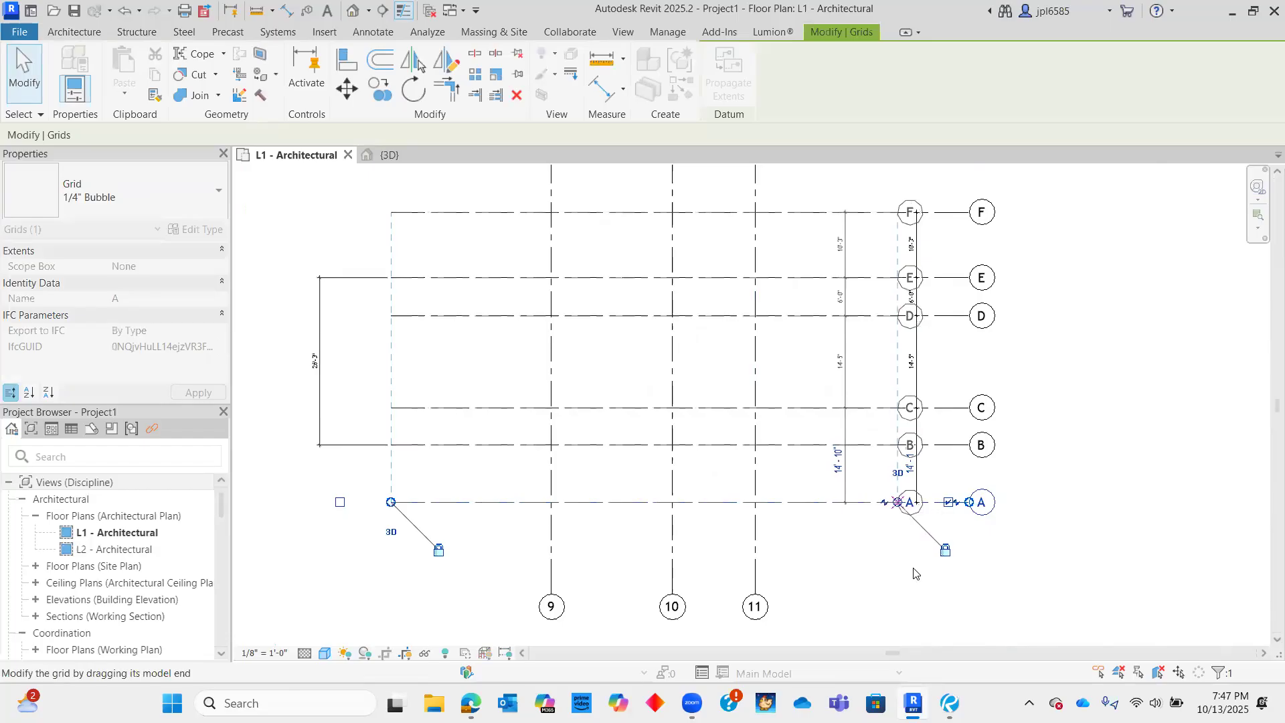
click(915, 571)
scroll(739, 563, down, 1)
scroll(743, 556, up, 1)
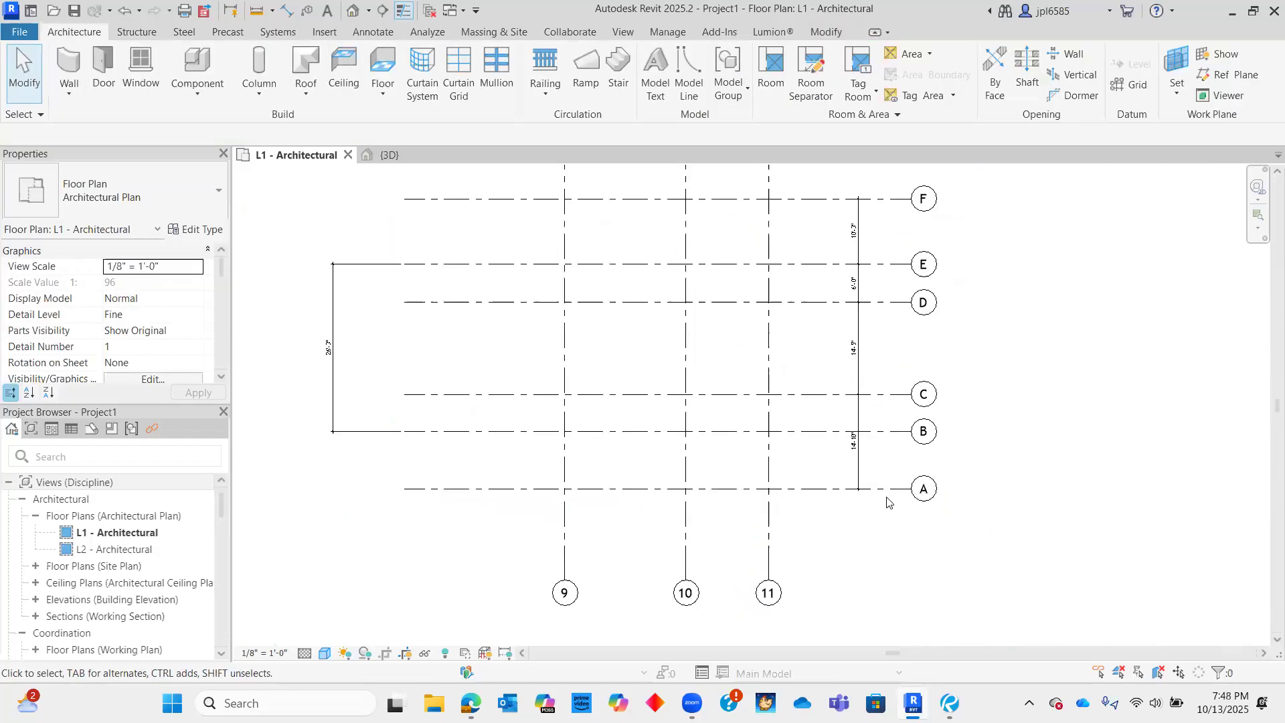
- Extend the bubble ends of the lettered gridlines slightly back outward using gridline A, and clear the selection
click(920, 503)
drag(911, 489, 939, 489)
click(986, 544)
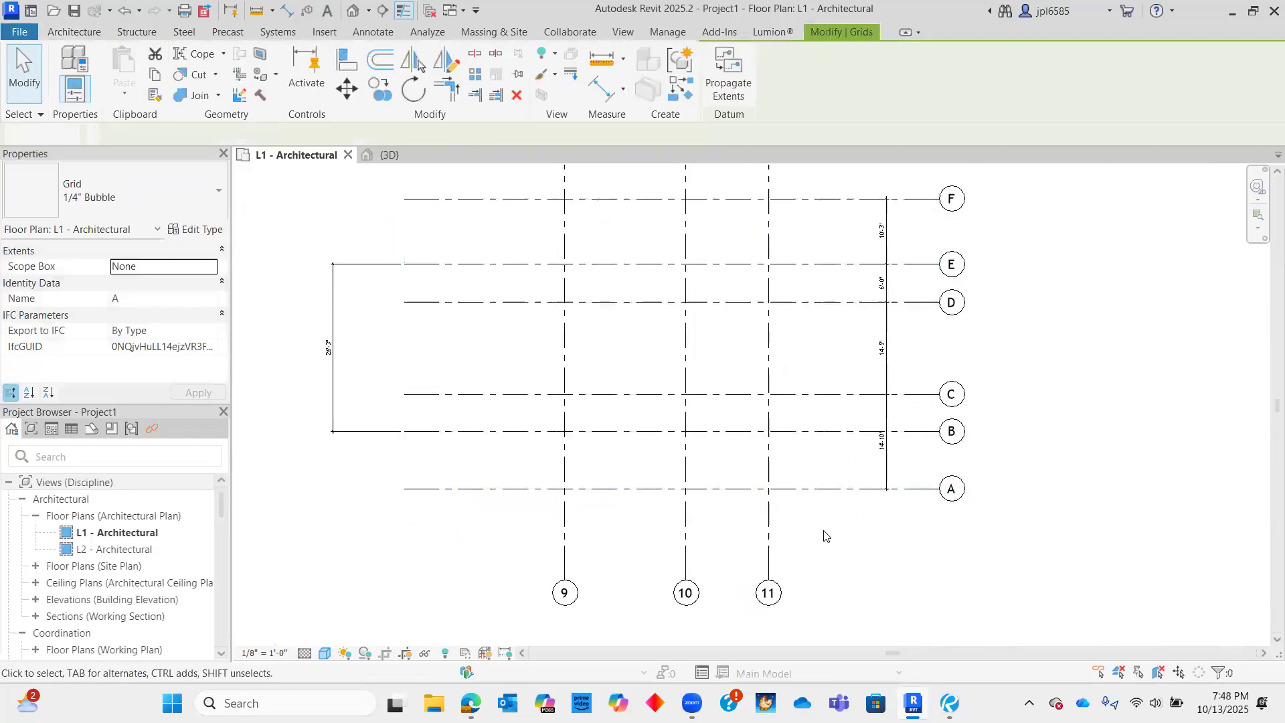
scroll(824, 535, down, 2)
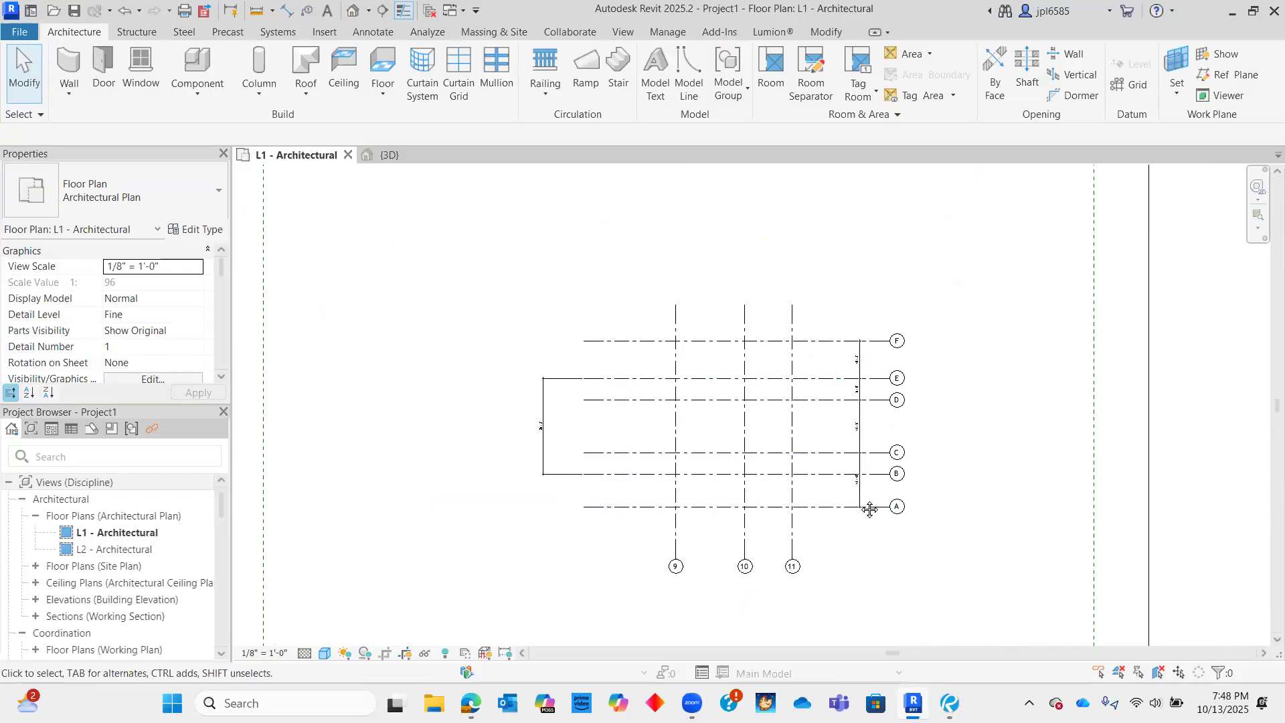
middle_drag(870, 508, 811, 473)
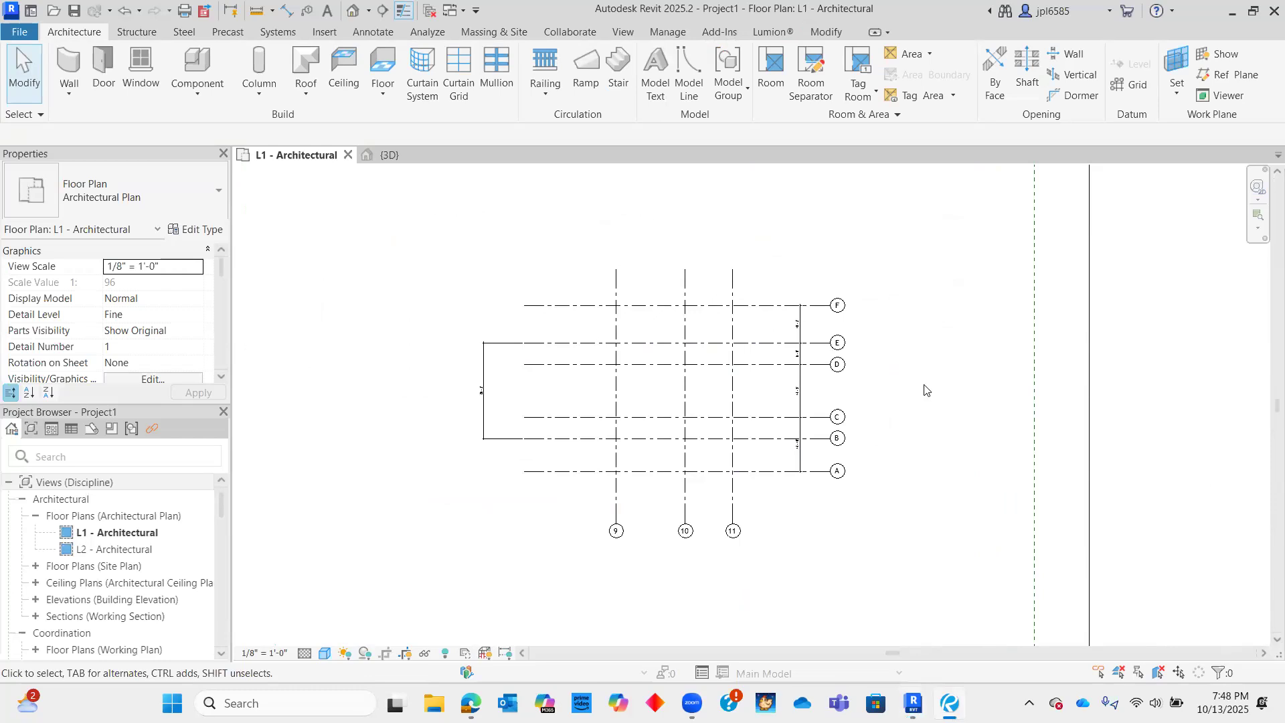
- Expand the architectural building elevations in the project and open the East - Architectural elevation view
scroll(890, 381, down, 2)
scroll(891, 389, up, 3)
middle_drag(937, 404, 965, 387)
middle_drag(932, 435, 936, 432)
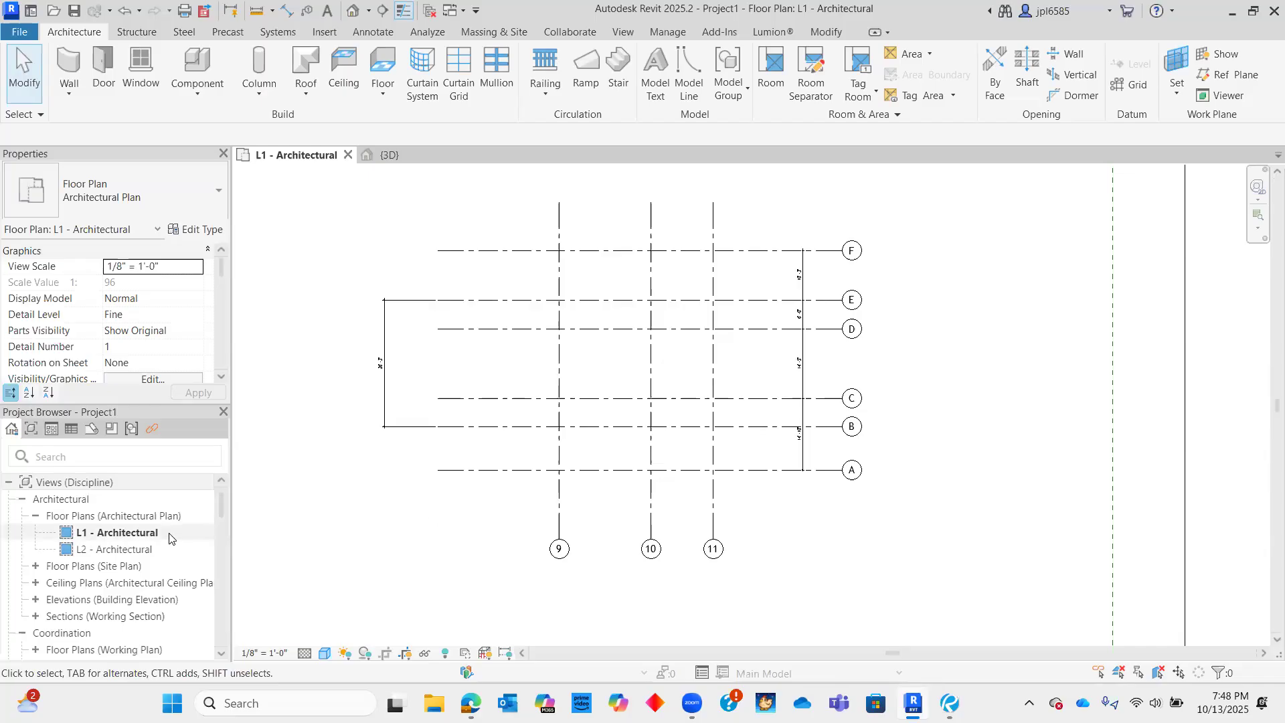
scroll(171, 538, down, 5)
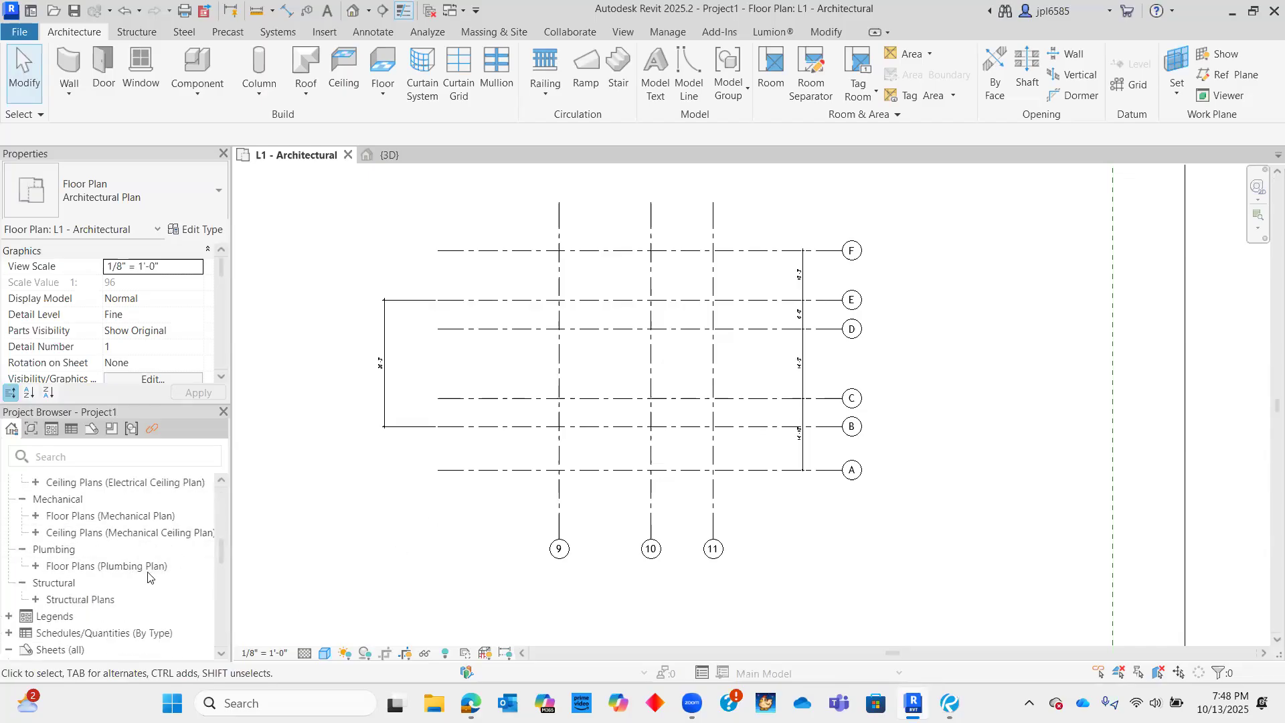
scroll(148, 577, up, 5)
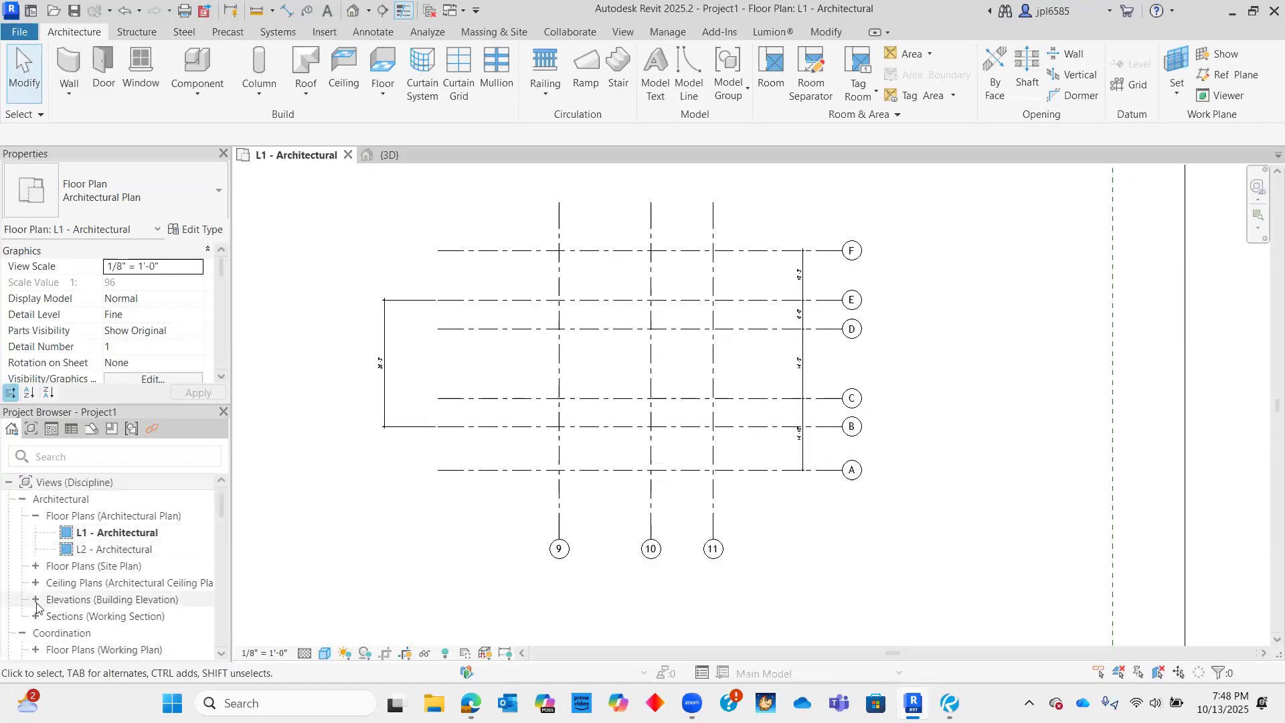
double_click(113, 599)
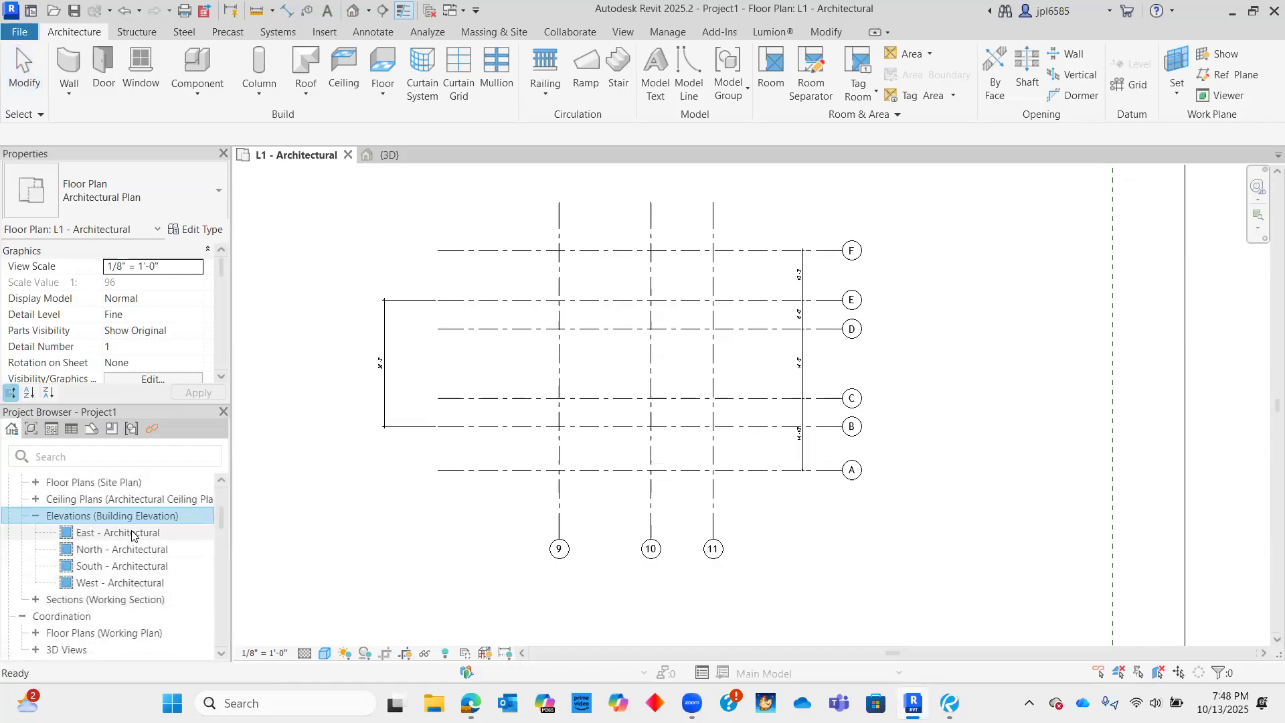
double_click(128, 534)
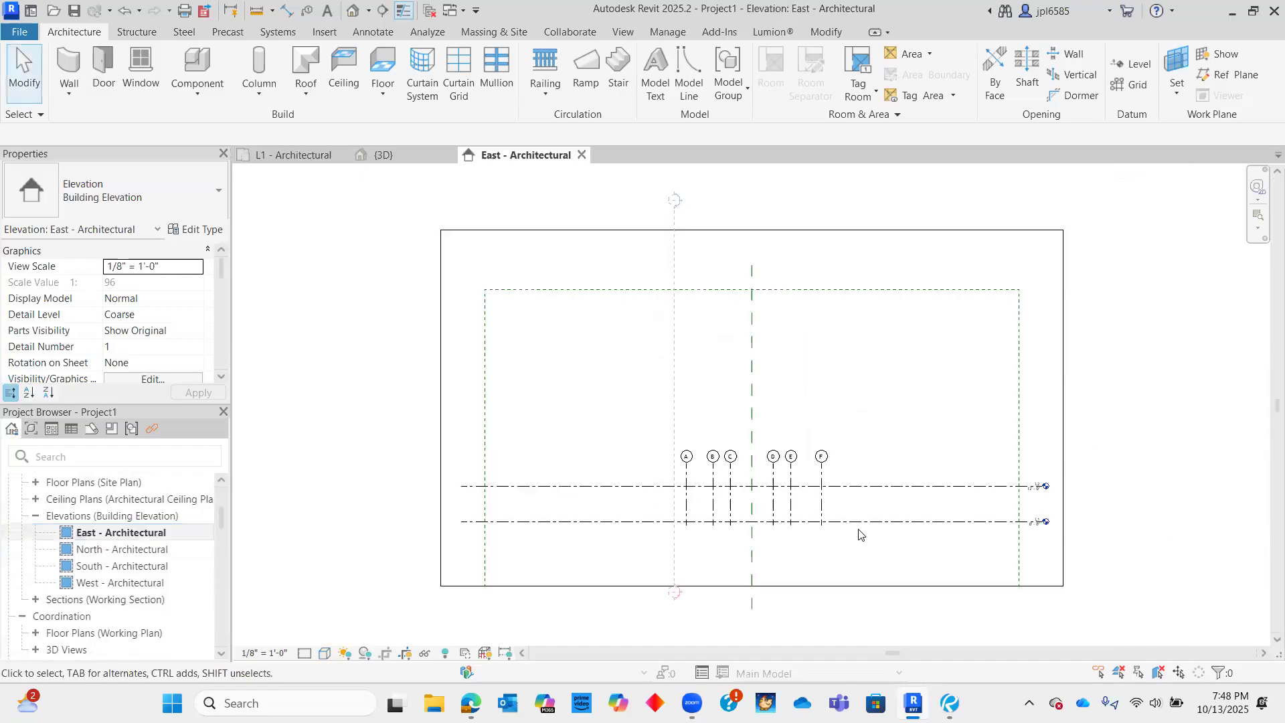
- Examine the level lines, lettered gridlines and crop boundary in the East elevation, selecting and releasing the crop region
scroll(632, 414, down, 7)
scroll(429, 561, up, 3)
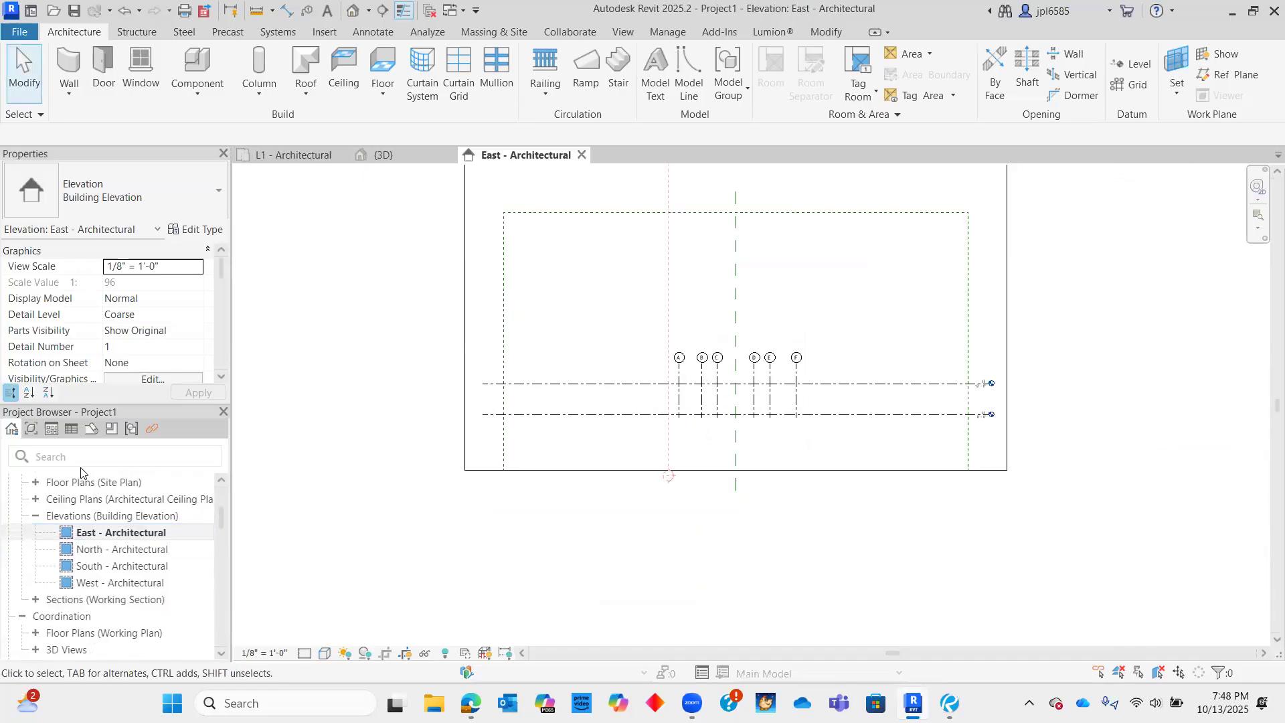
middle_drag(953, 546, 860, 565)
scroll(1027, 423, up, 4)
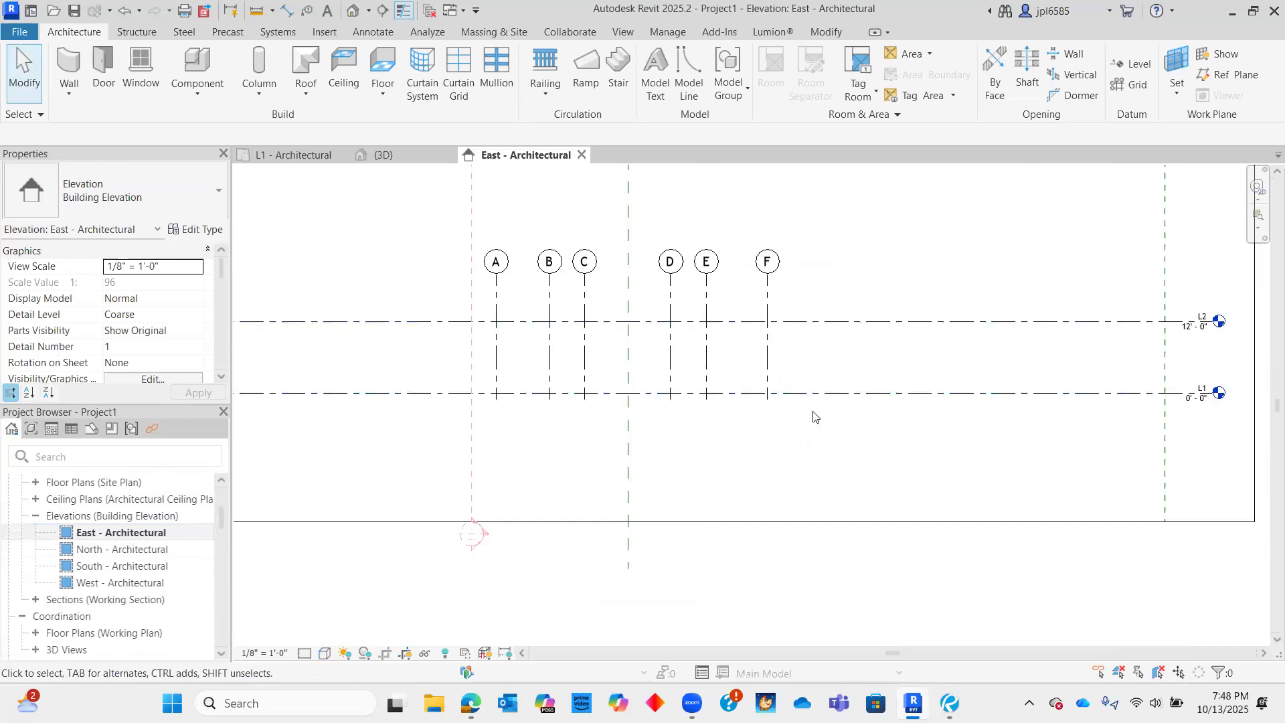
scroll(823, 323, down, 2)
click(773, 454)
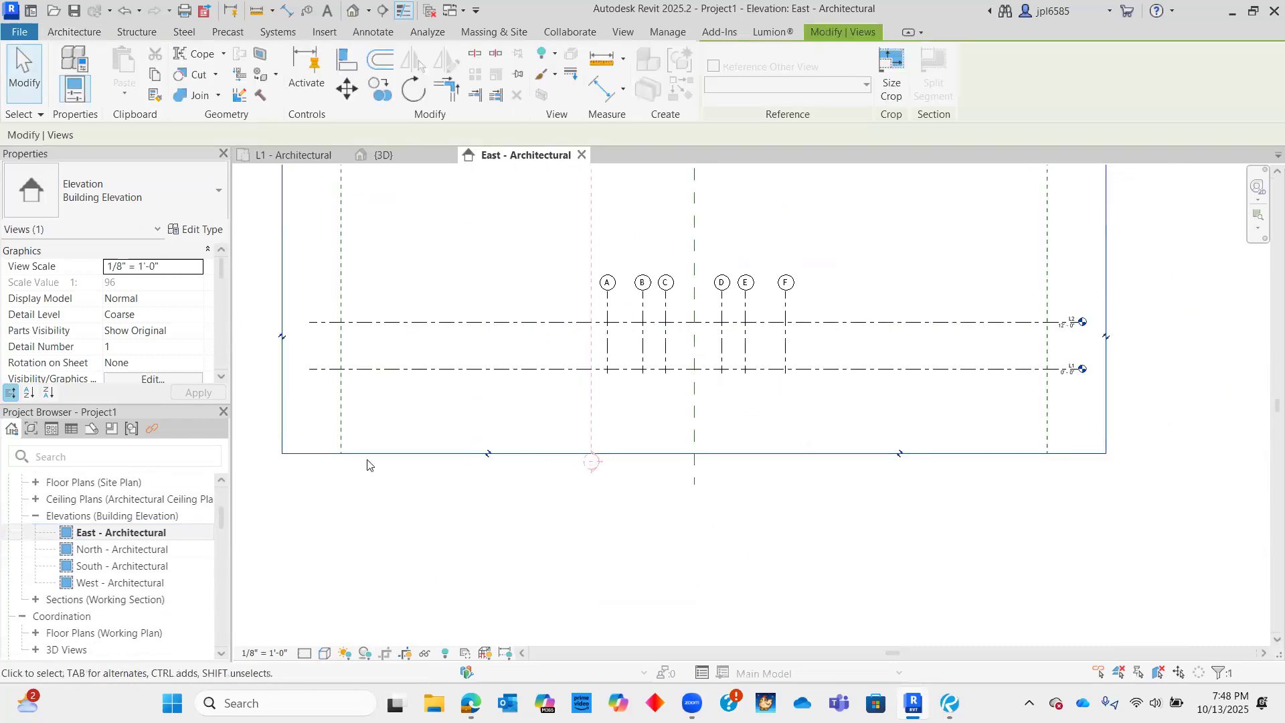
click(629, 479)
scroll(542, 540, down, 3)
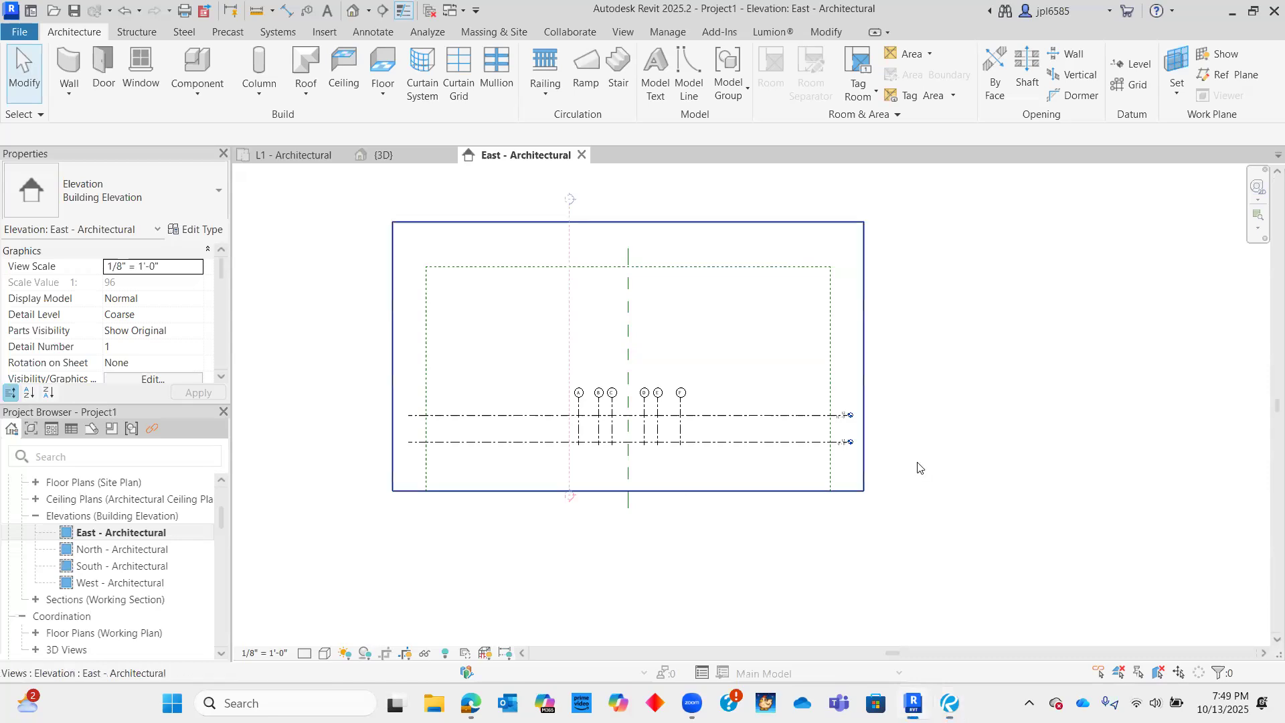
scroll(639, 498, up, 3)
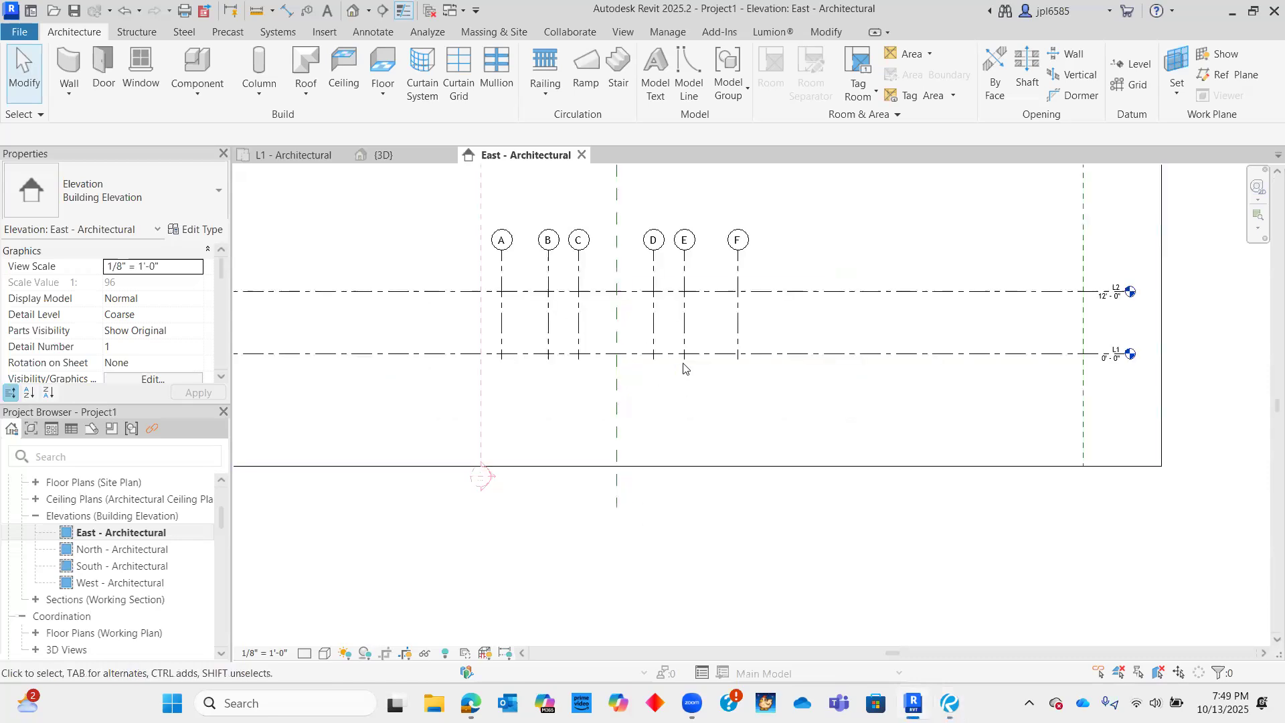
click(835, 469)
scroll(807, 391, down, 2)
middle_drag(812, 392, 768, 504)
scroll(194, 367, down, 1)
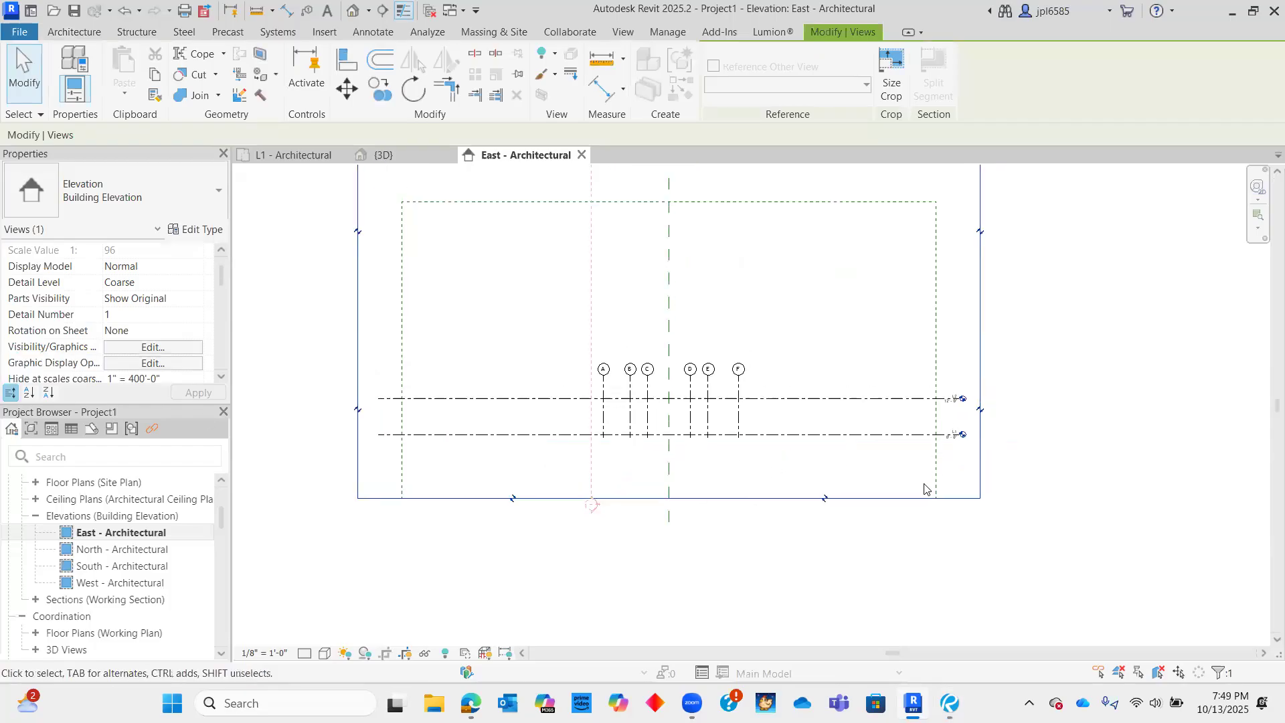
scroll(765, 516, down, 1)
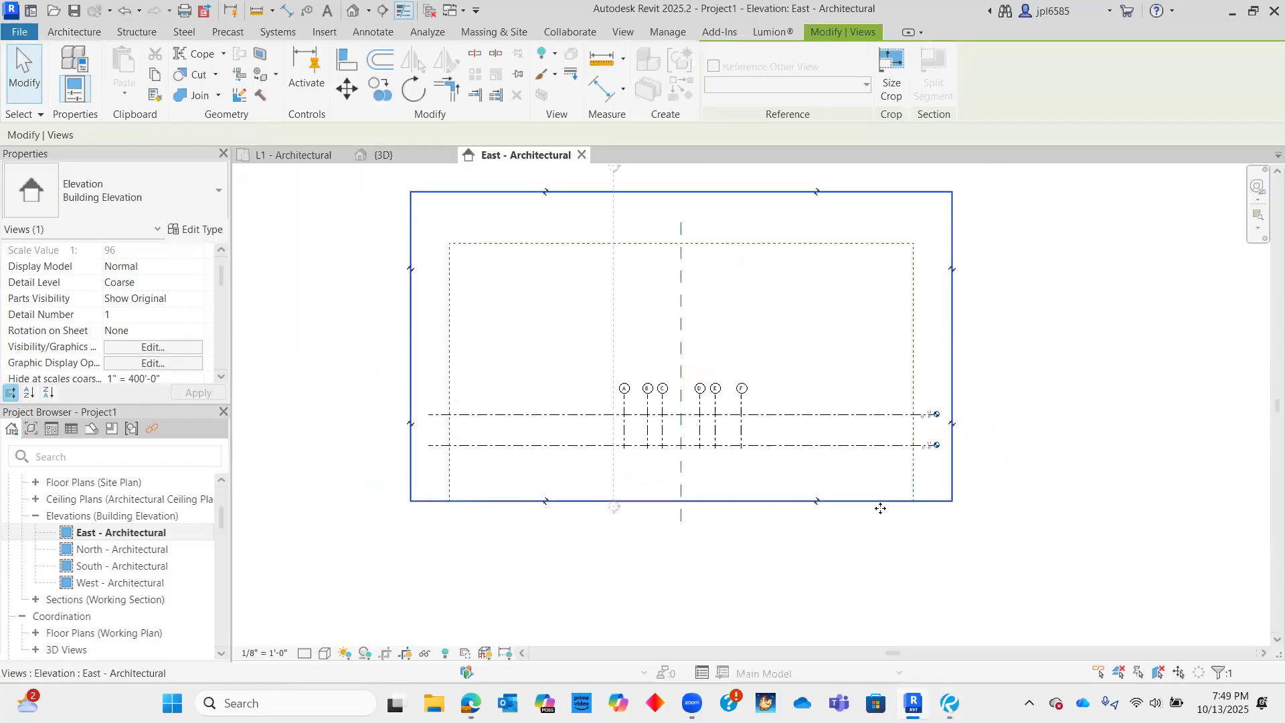
click(1030, 484)
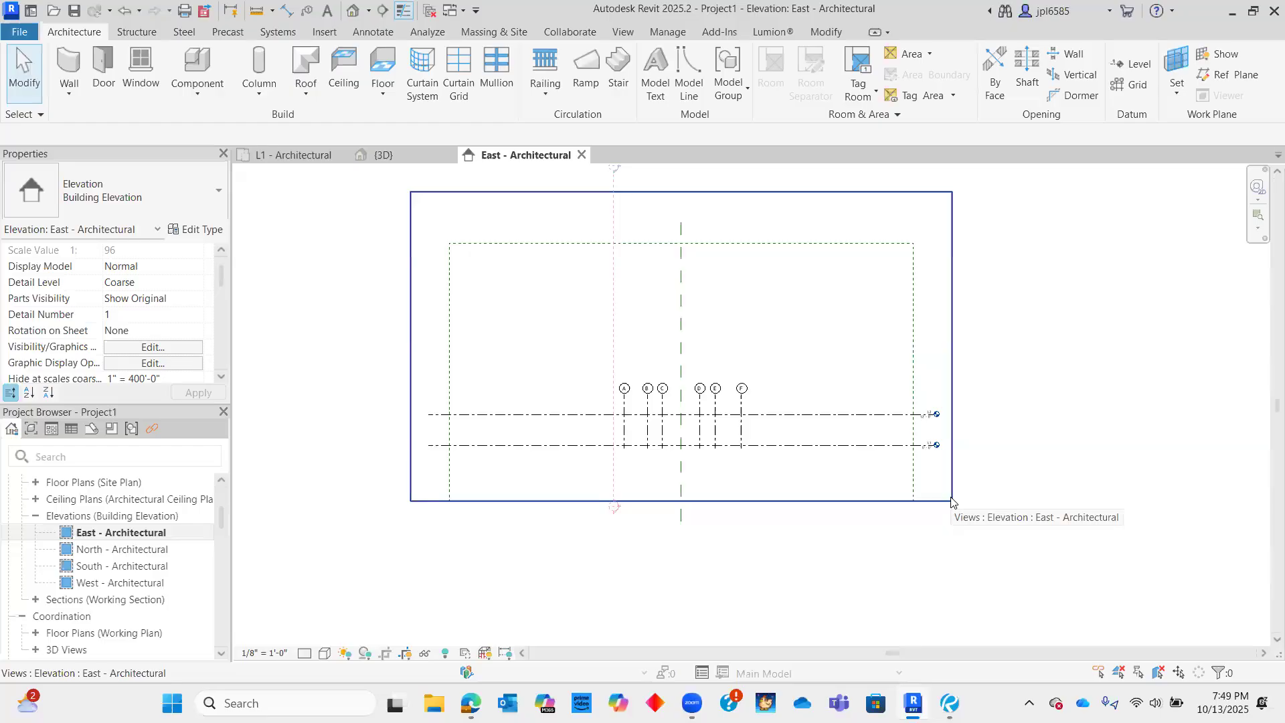
- Set the East elevation's Scope Box to None and stretch its crop region's lower edge further below level L1
click(951, 502)
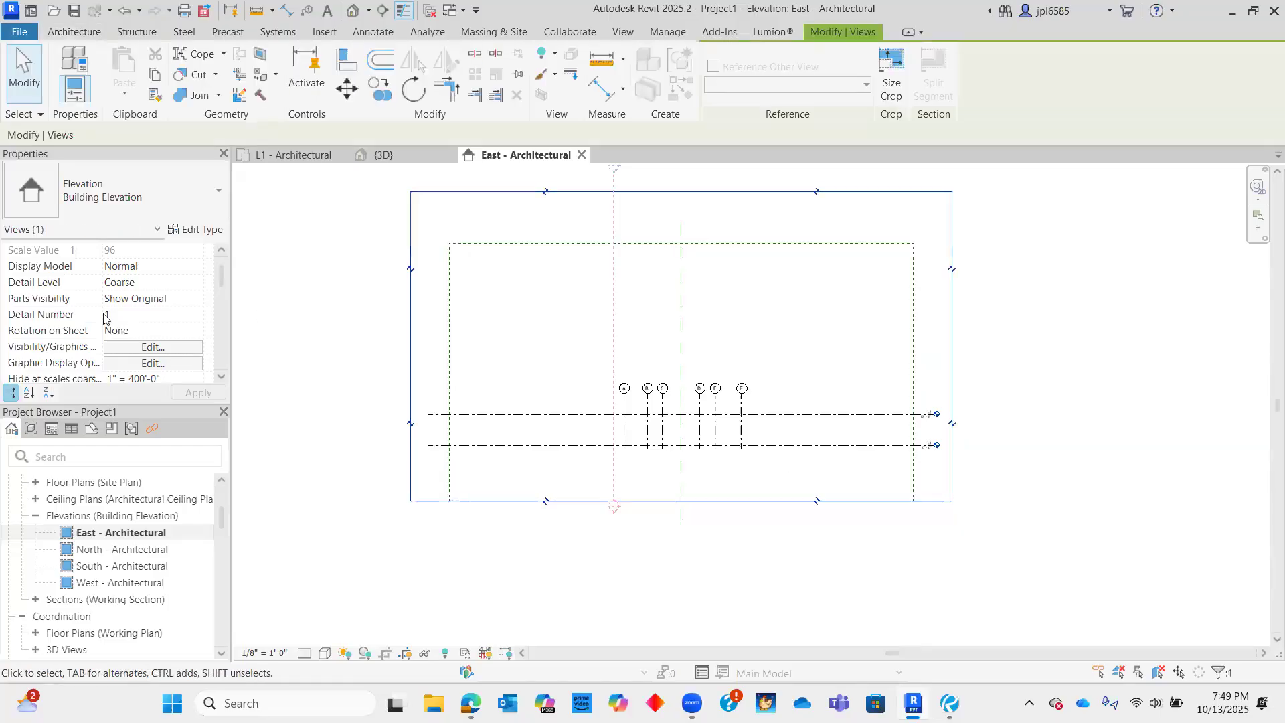
scroll(158, 310, up, 1)
scroll(168, 315, down, 3)
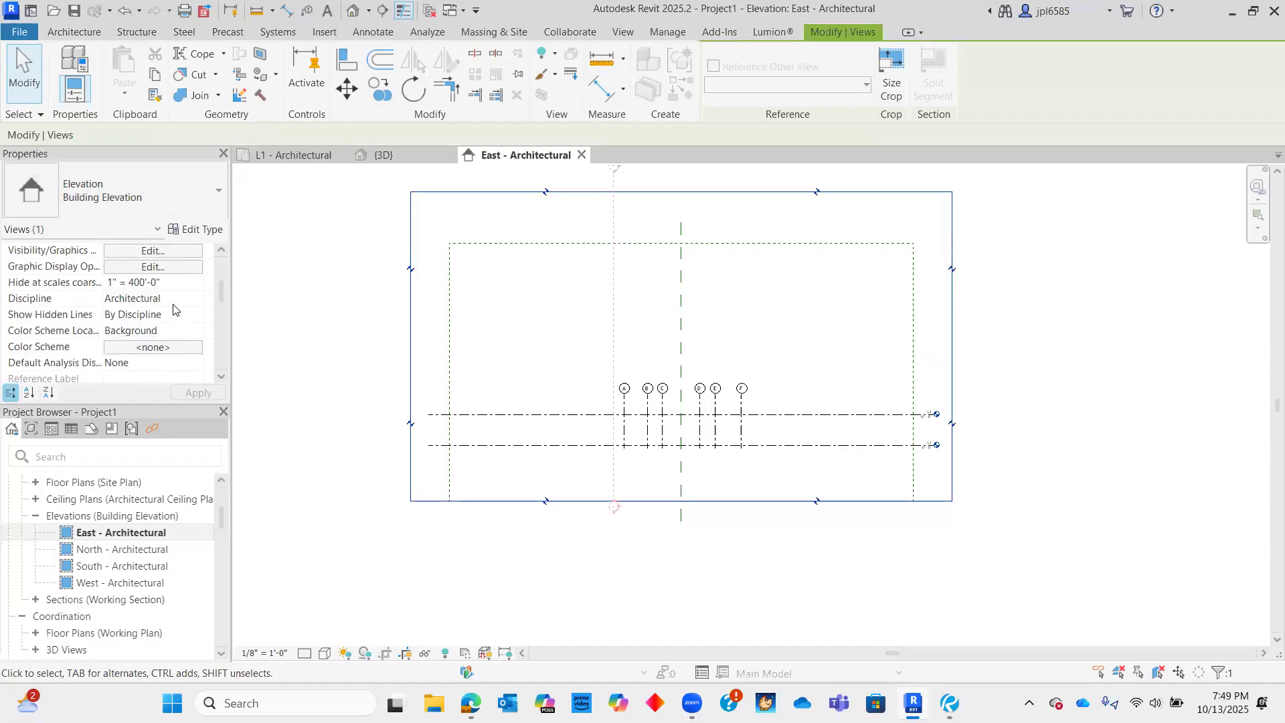
scroll(147, 335, down, 2)
scroll(112, 347, down, 1)
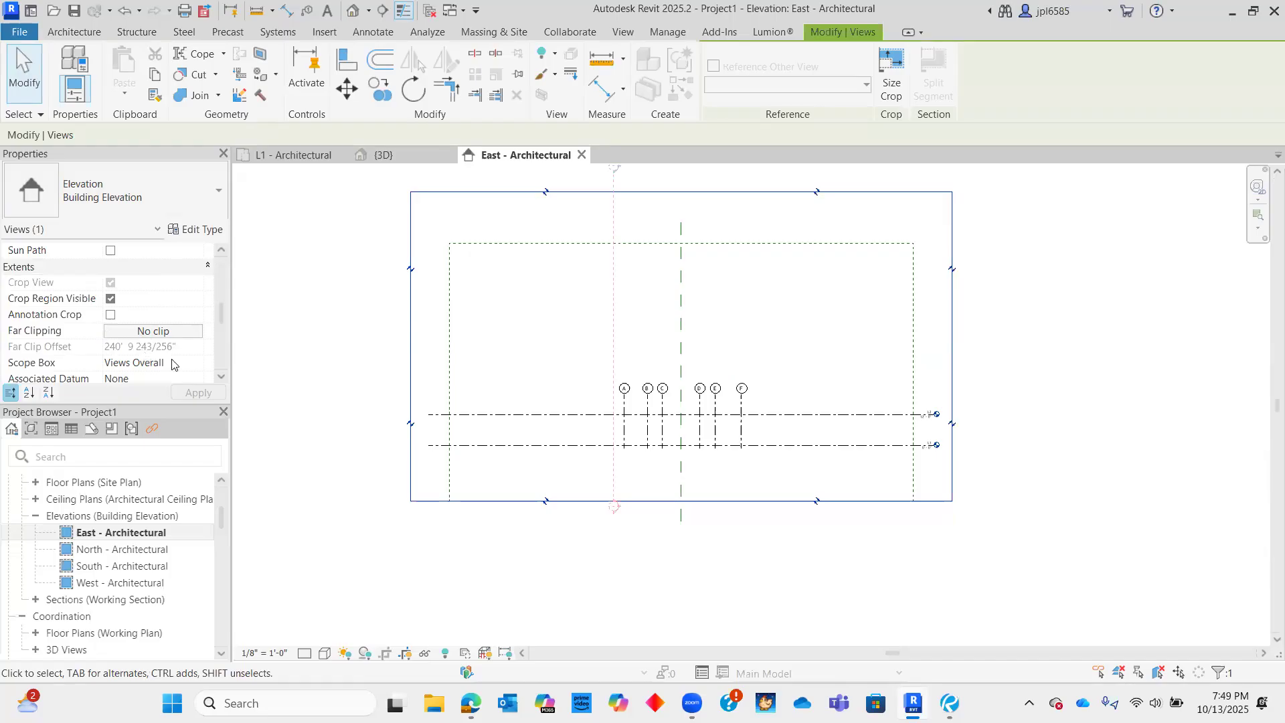
scroll(185, 330, down, 1)
click(193, 331)
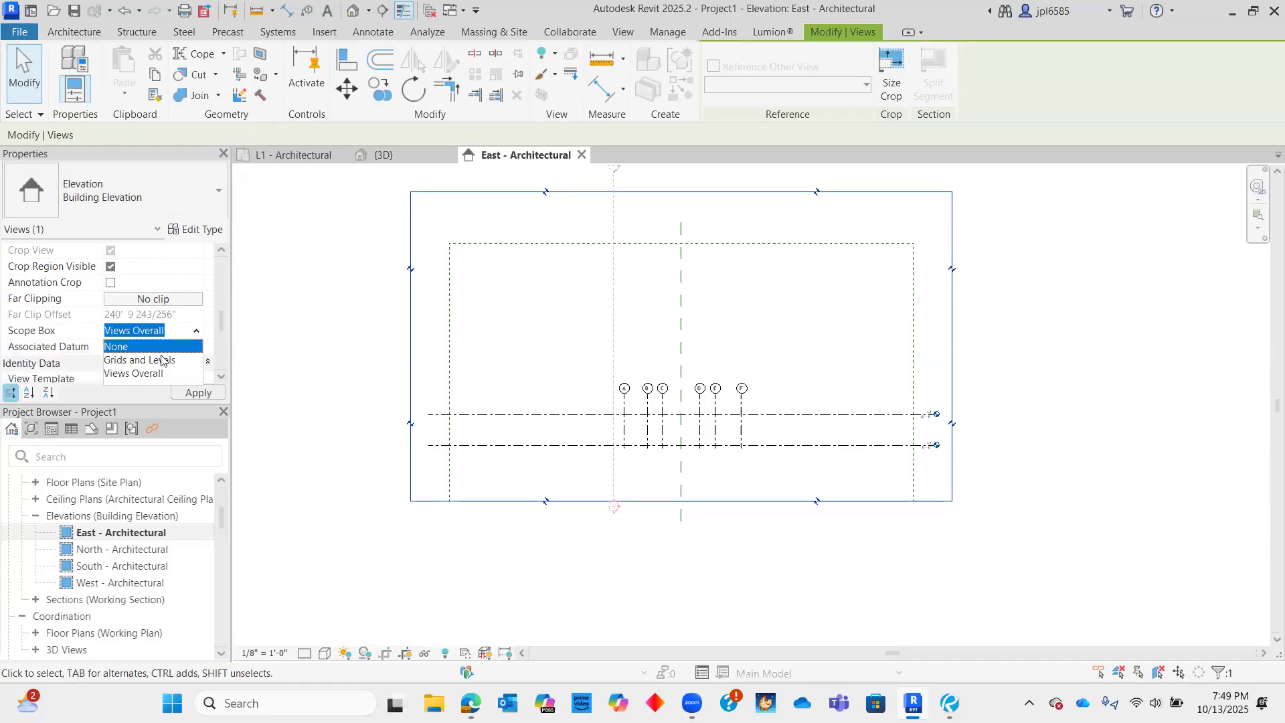
click(140, 346)
drag(679, 506, 681, 583)
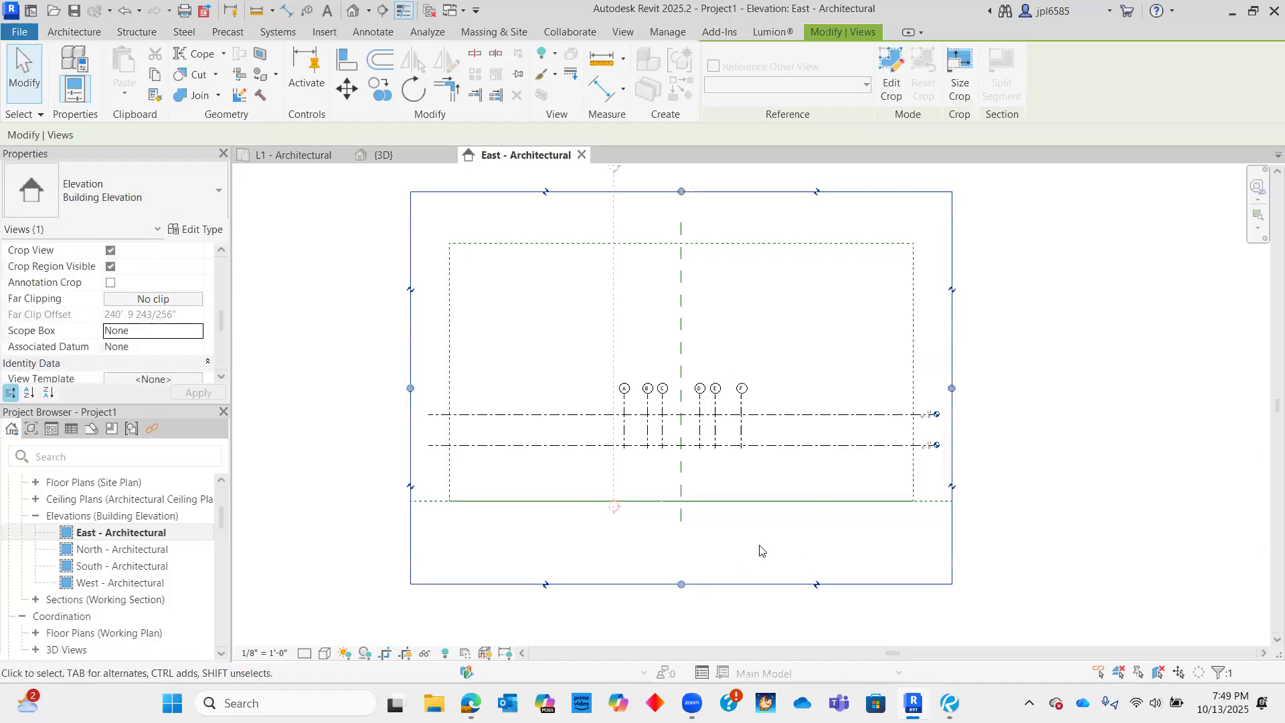
click(743, 528)
- Stretch the Grids and Levels scope box downward to a height of about 117'-8"
click(702, 503)
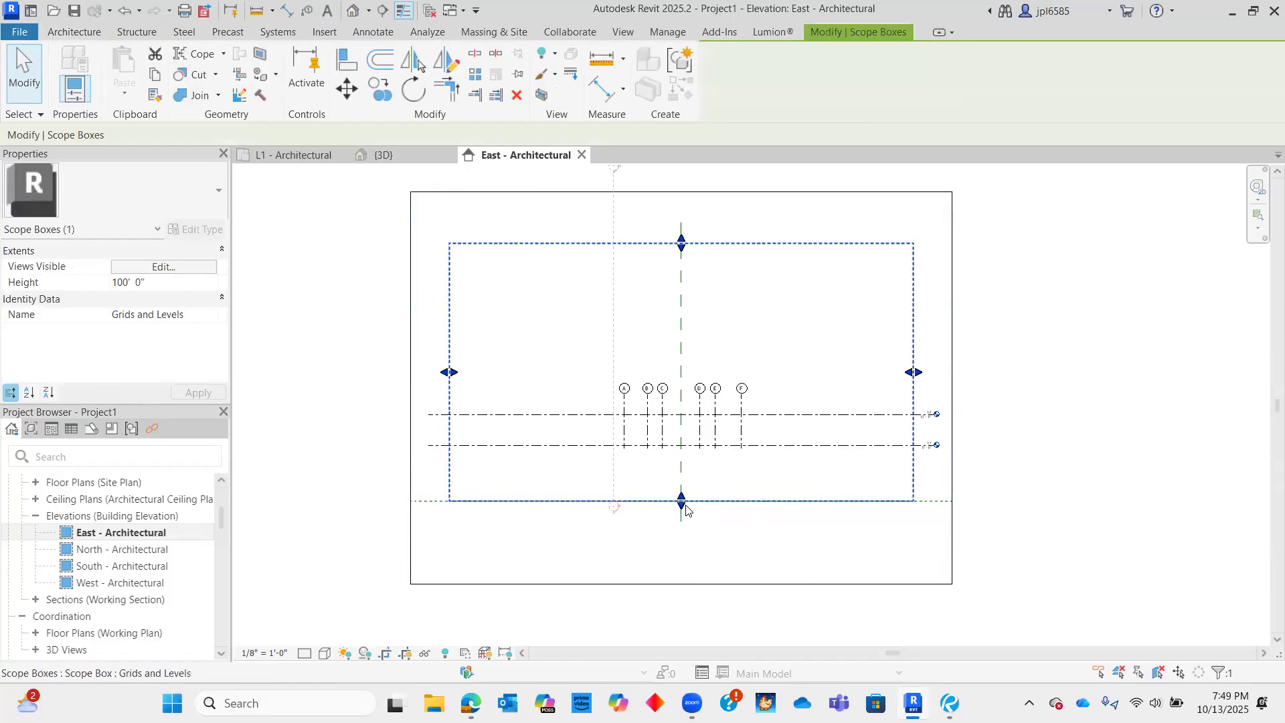
drag(678, 542, 680, 546)
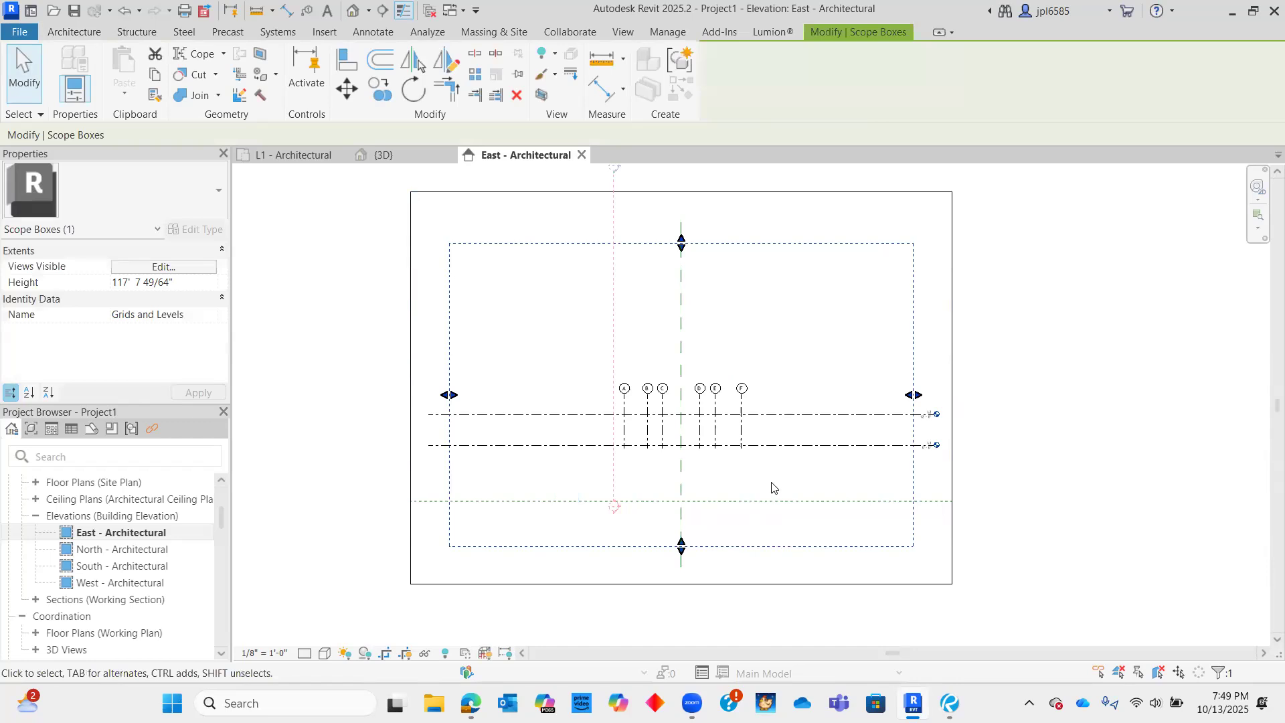
click(767, 512)
- Stretch the Views Overall scope box's lower edge to just below the Grids and Levels scope box, and clear the selection
click(766, 501)
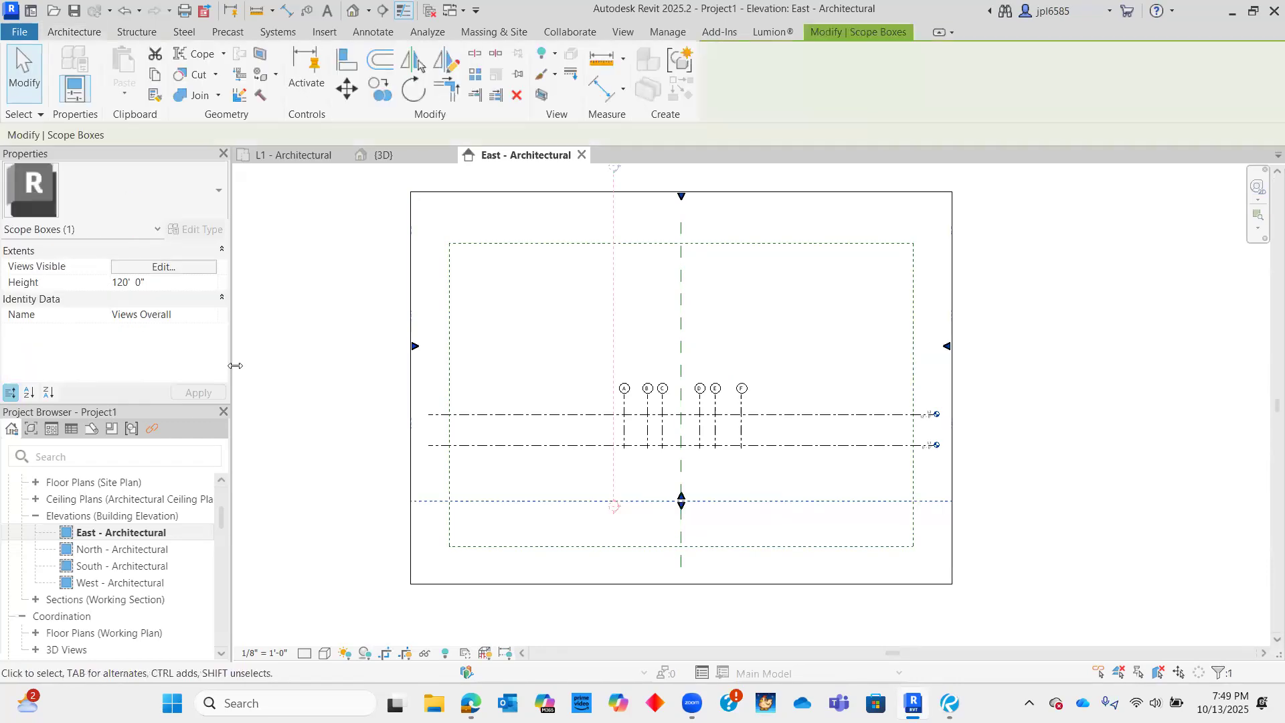
drag(686, 512, 760, 532)
click(761, 532)
scroll(689, 473, up, 5)
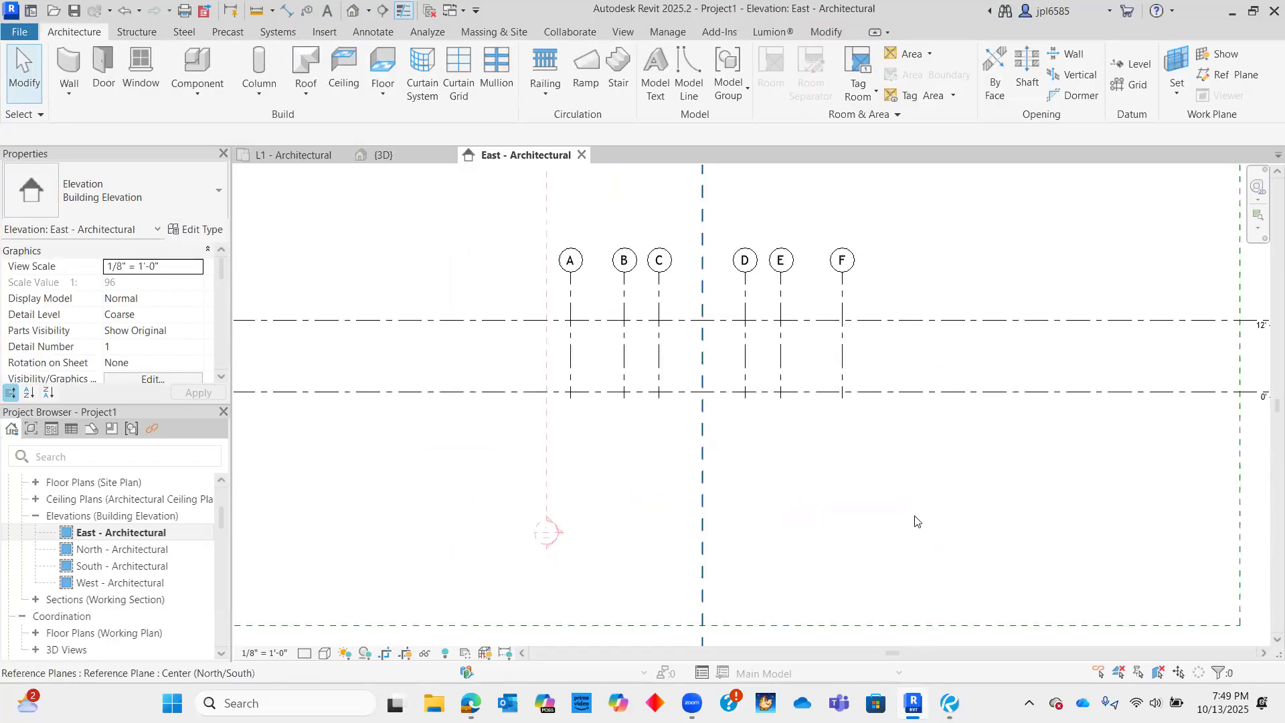
- Switch to Revu to examine the floor levels of the north elevation on sheet A-201, and return to Revit's East elevation
scroll(790, 422, down, 3)
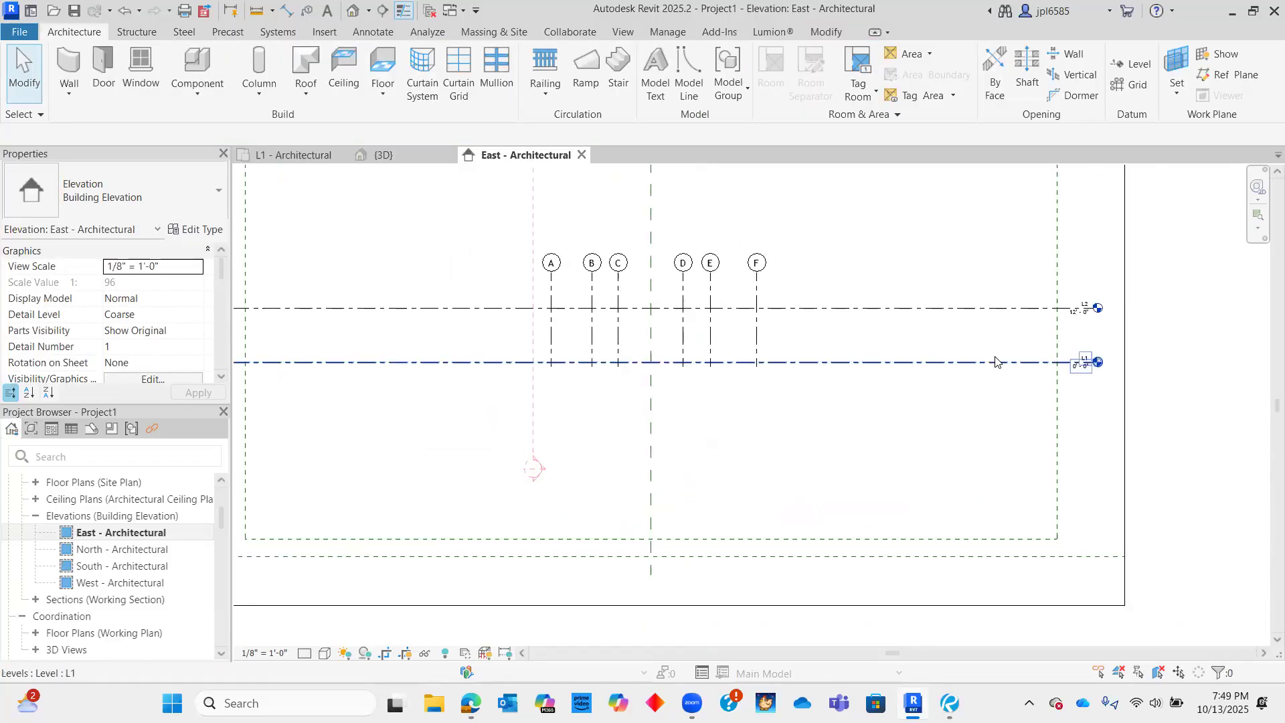
scroll(1125, 365, up, 3)
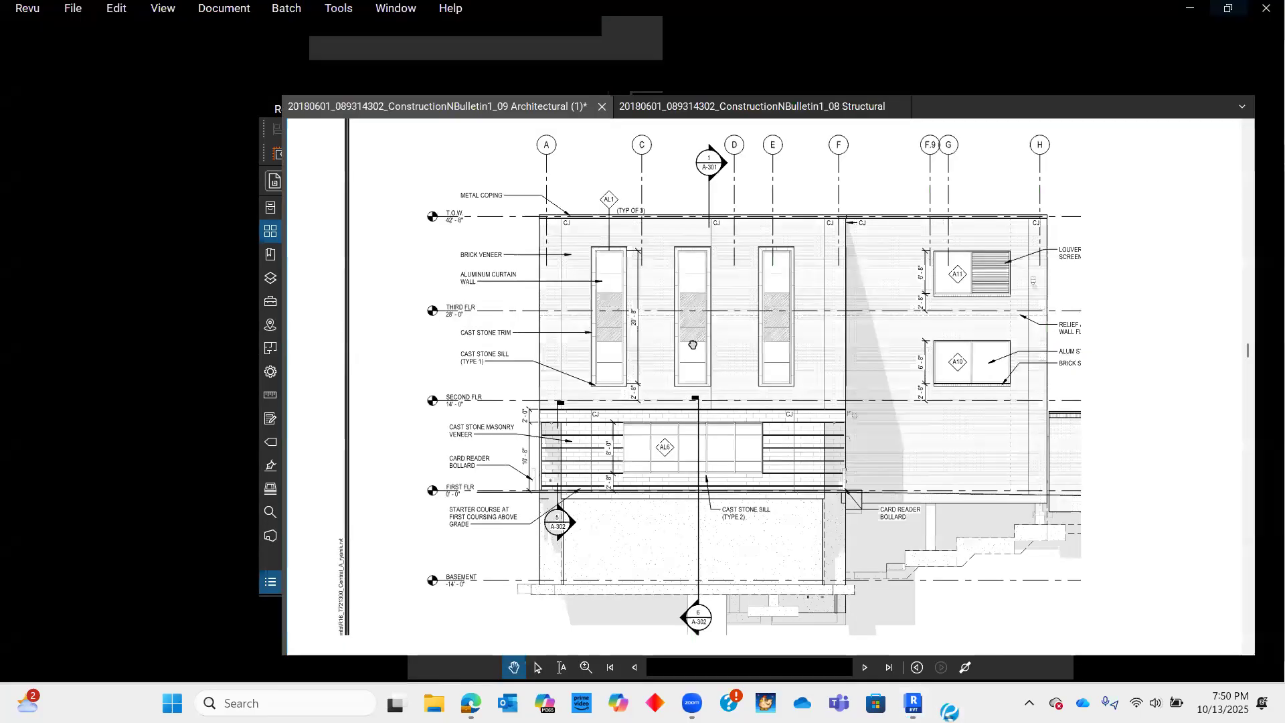
drag(762, 456, 722, 446)
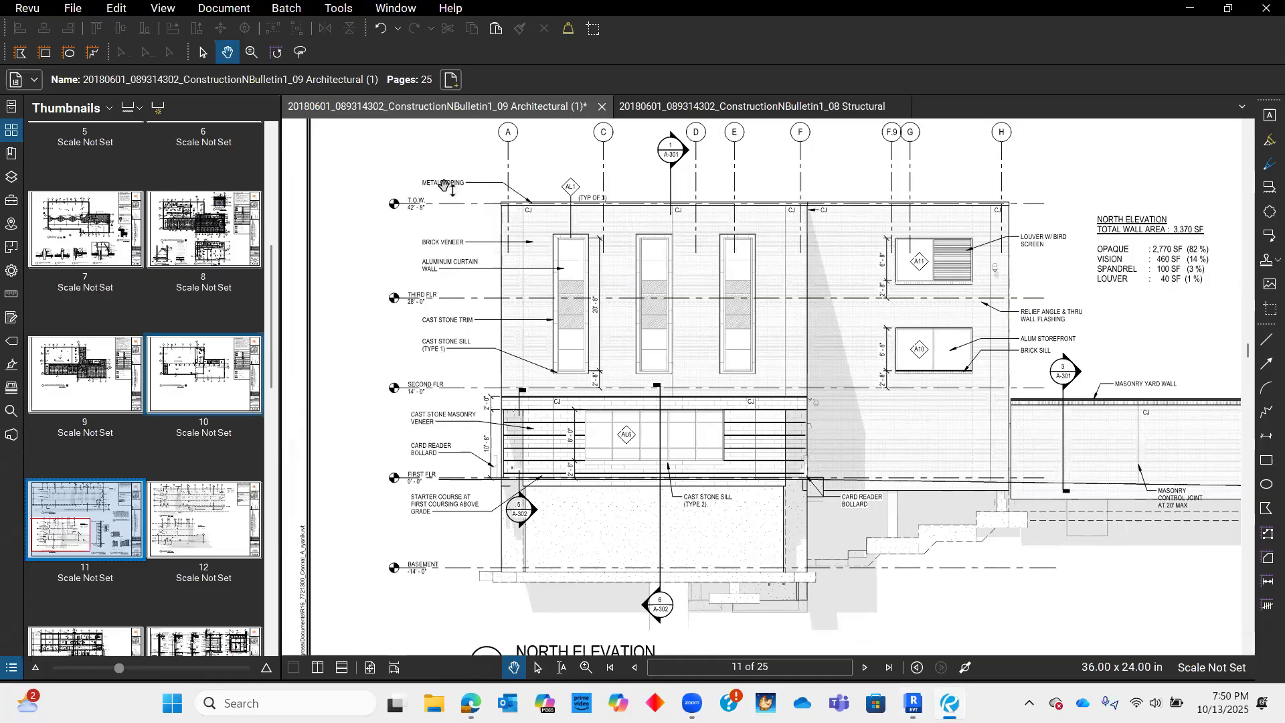
scroll(534, 368, down, 4)
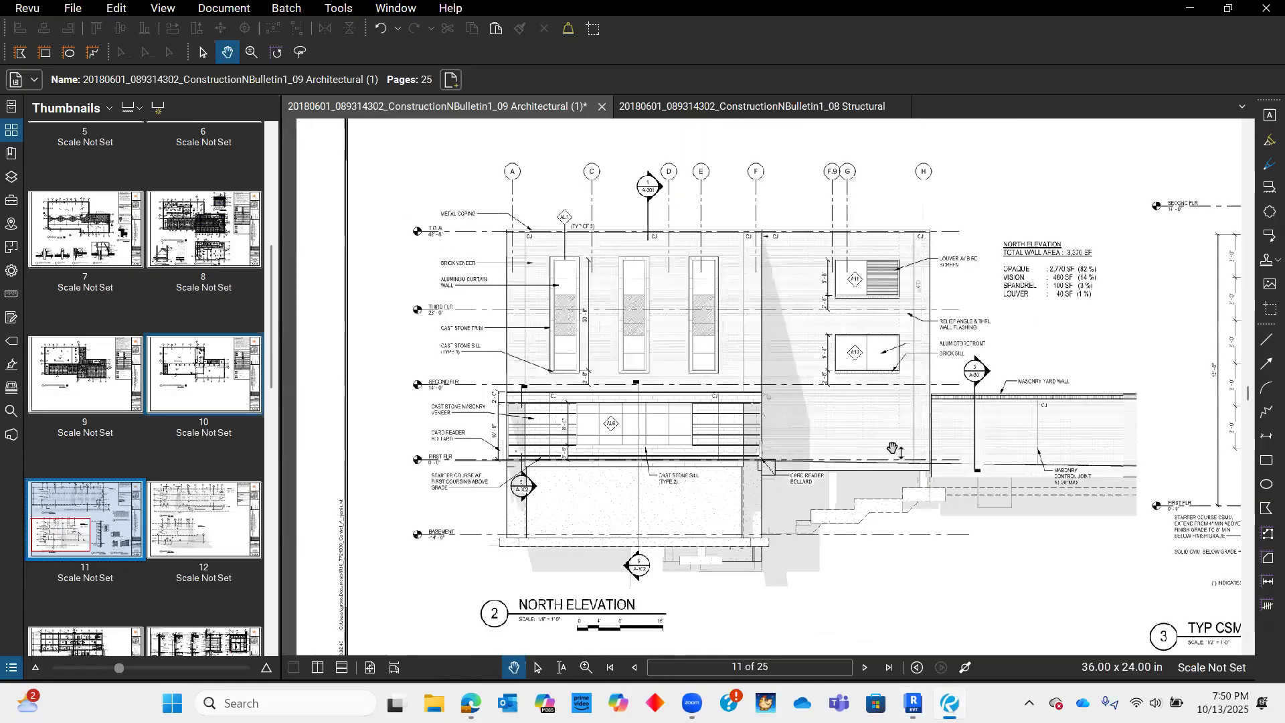
drag(841, 479, 541, 442)
scroll(946, 511, up, 4)
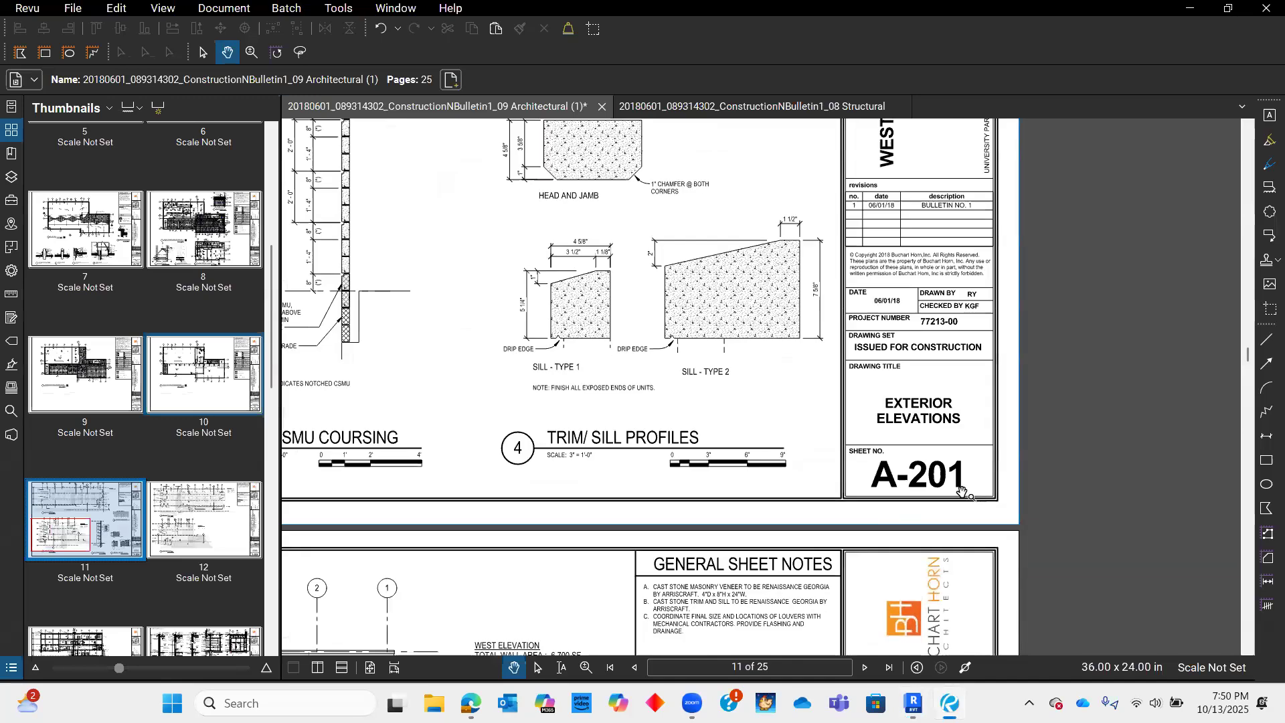
scroll(1035, 482, down, 2)
scroll(673, 449, up, 5)
drag(673, 449, 660, 504)
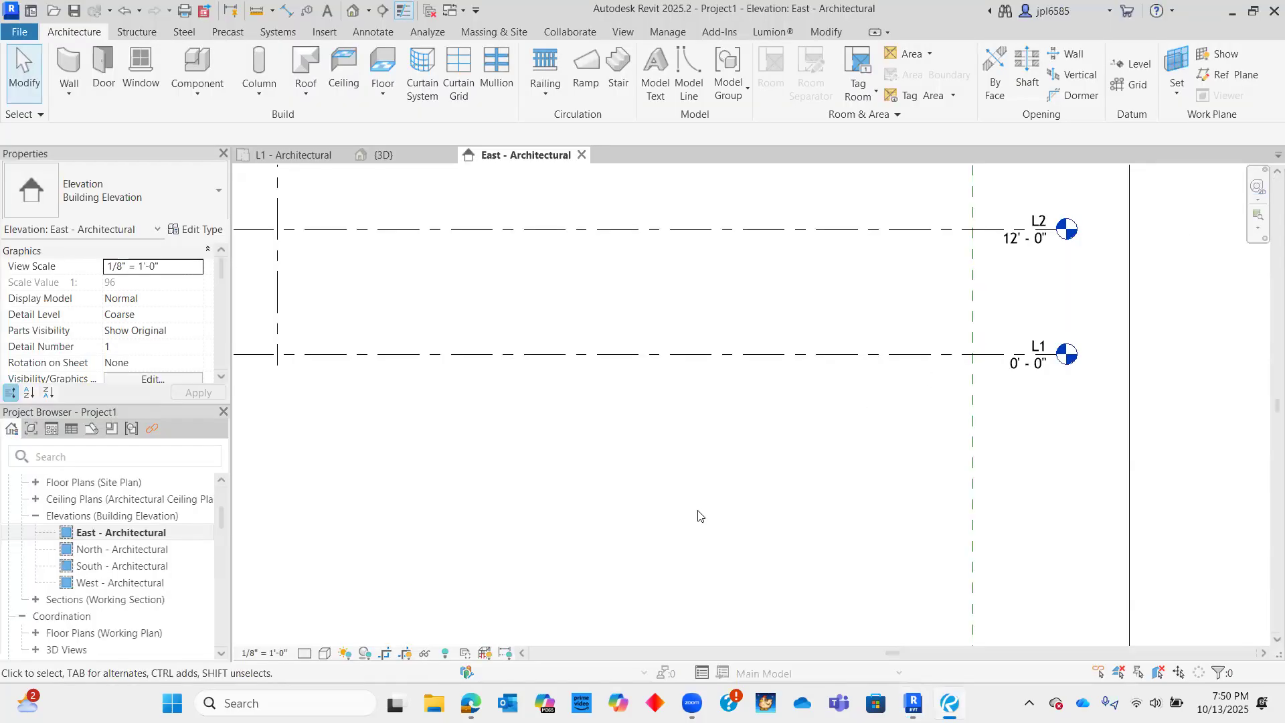
scroll(1014, 503, down, 2)
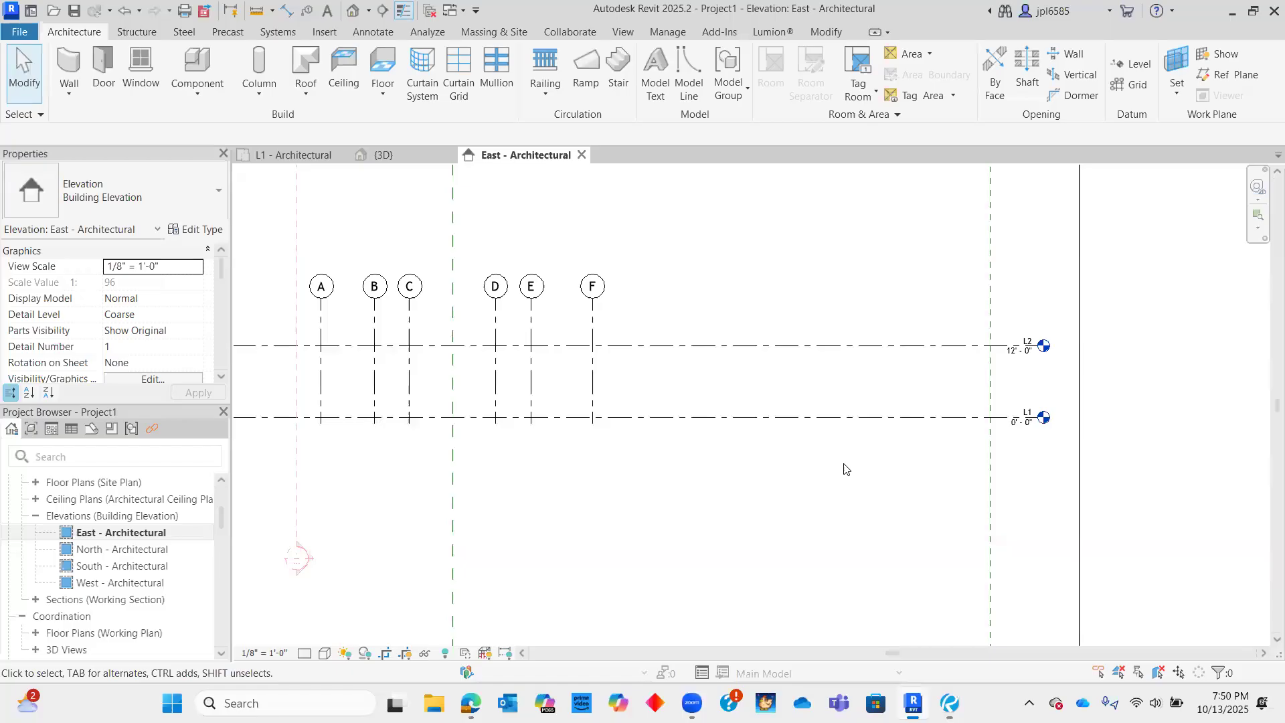
- Rename level L1 to FIRST FLOOR
middle_drag(1043, 425, 1144, 419)
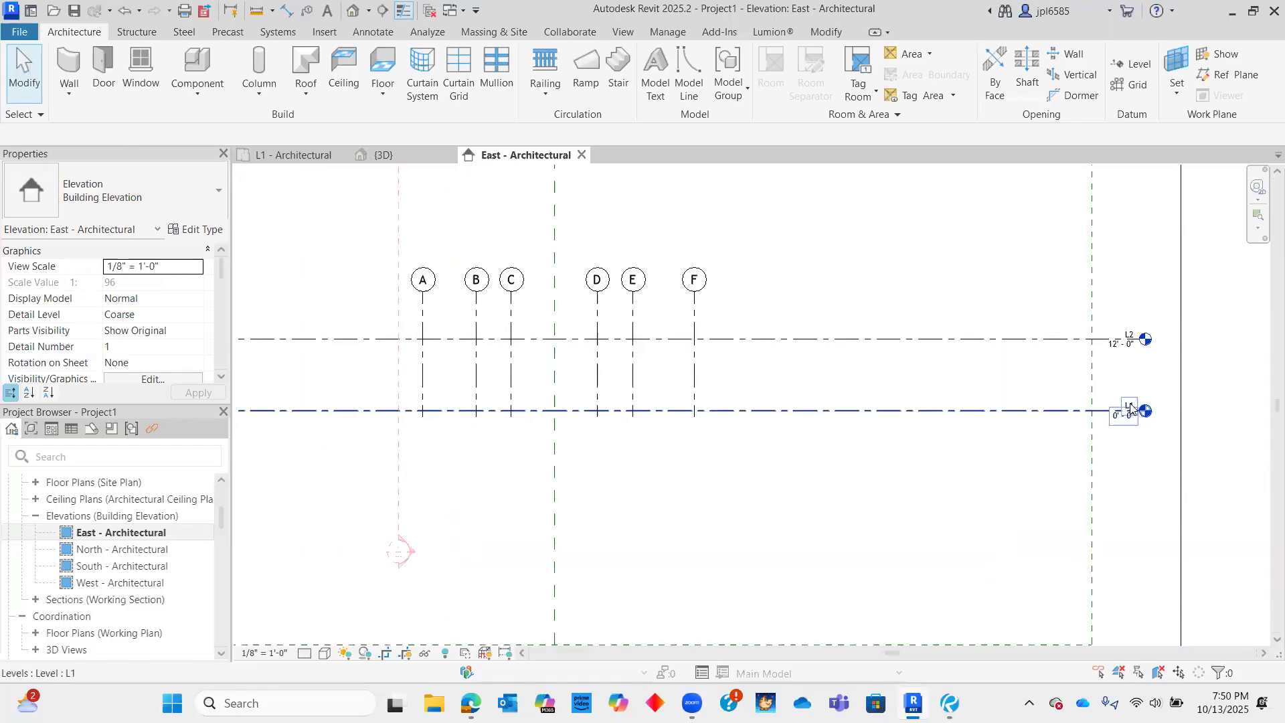
double_click(1130, 405)
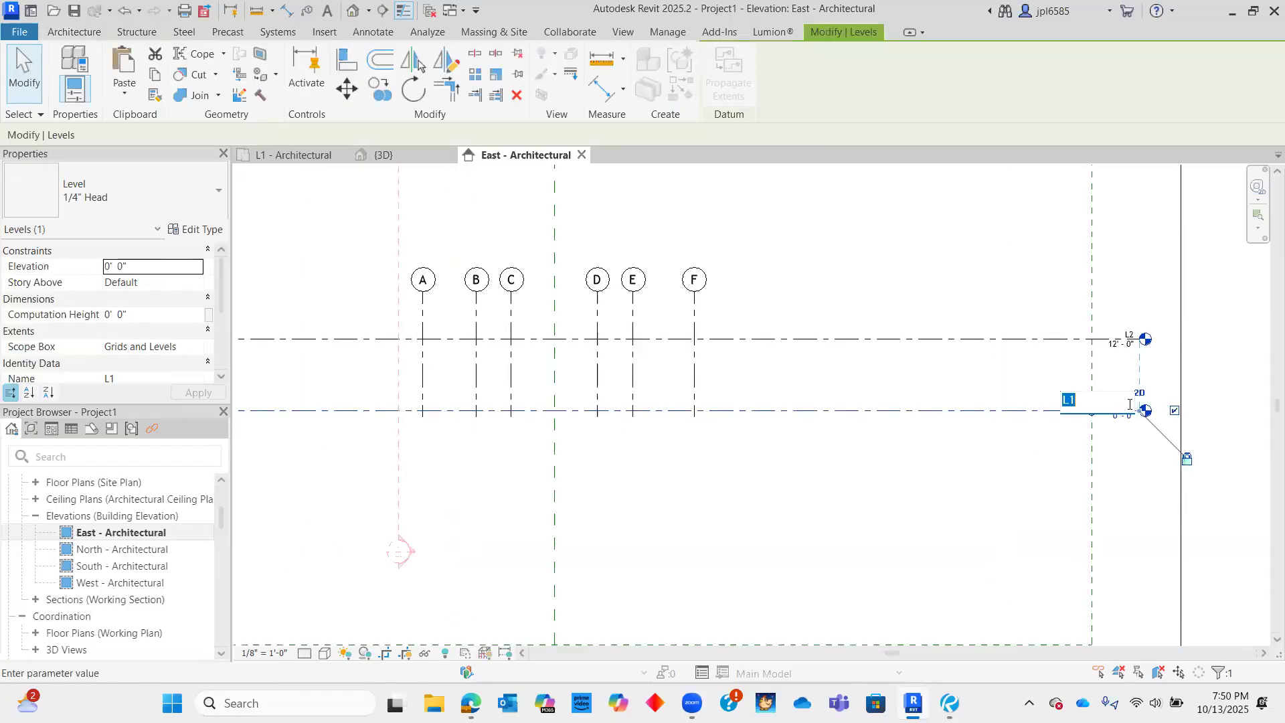
text(fIRS)
text(IRST FLOOR)
key(Return)
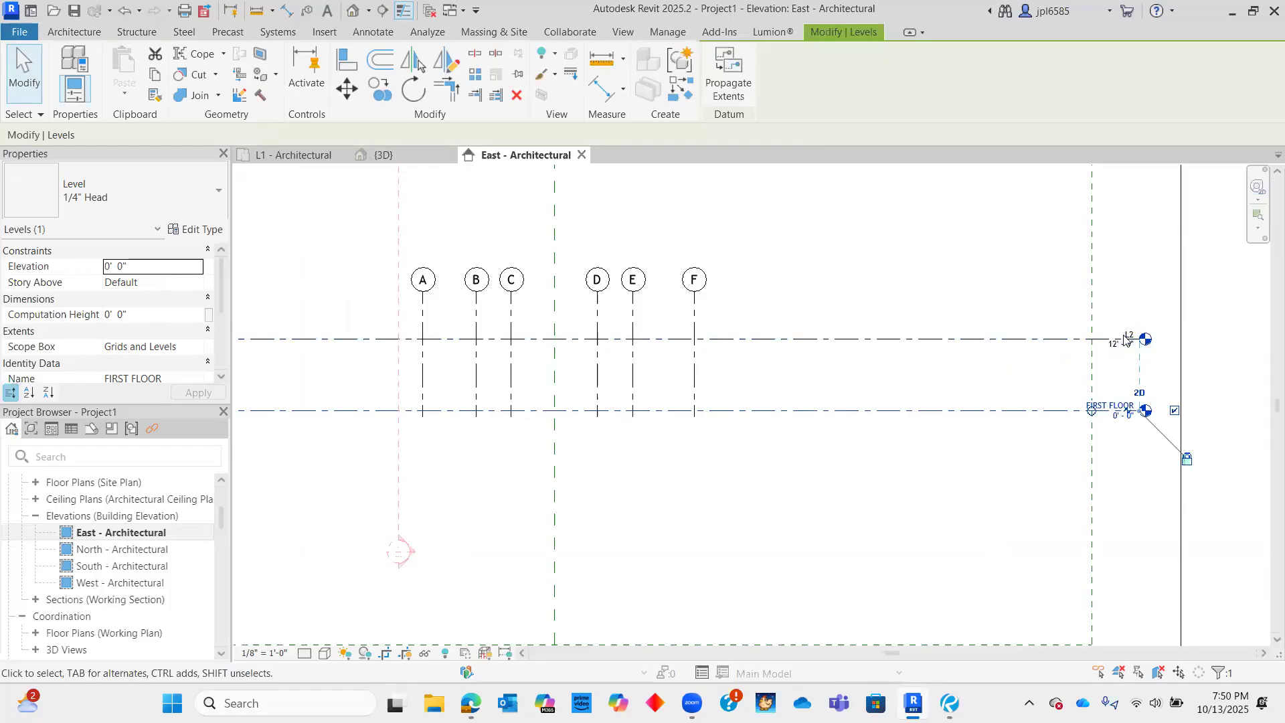
- Rename level L2 to SECOND FLOOR
click(1128, 335)
click(1128, 335)
text(SECOND FLOOR)
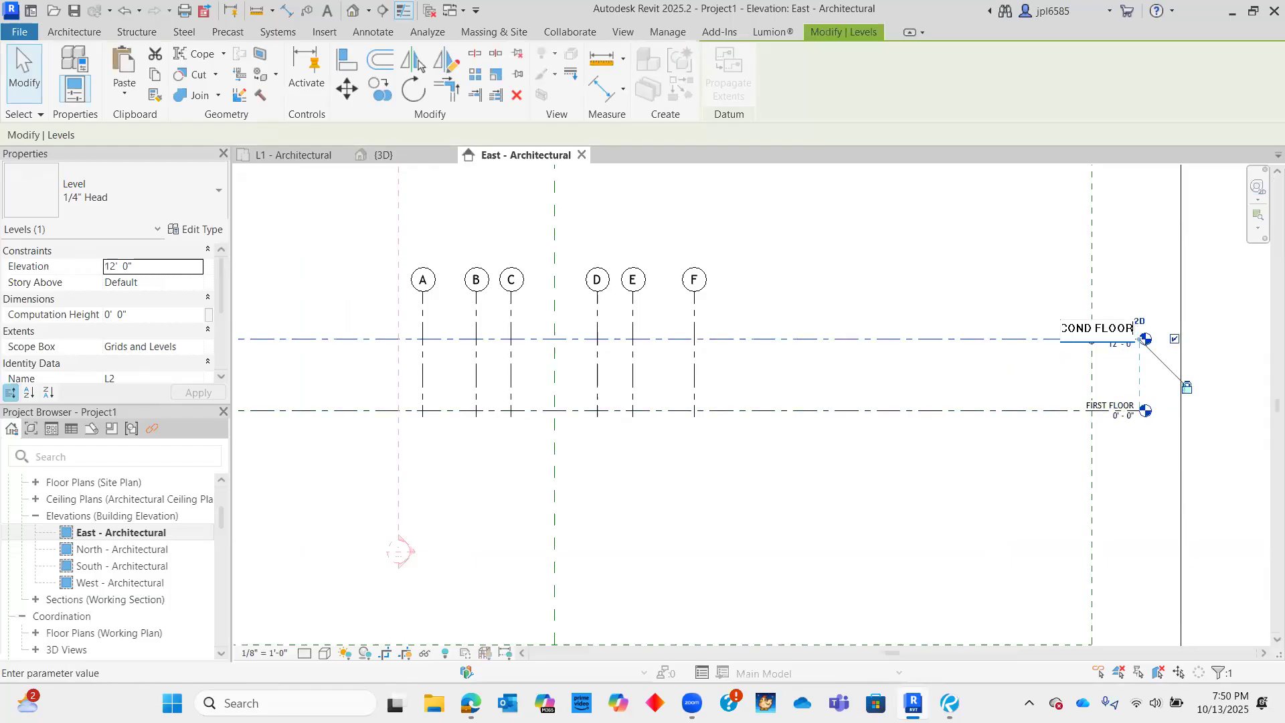
click(924, 462)
- Stretch the upper ends of gridlines A to F so their bubbles sit well above the second floor
scroll(922, 462, down, 2)
middle_drag(895, 501, 908, 491)
scroll(848, 351, up, 1)
click(723, 363)
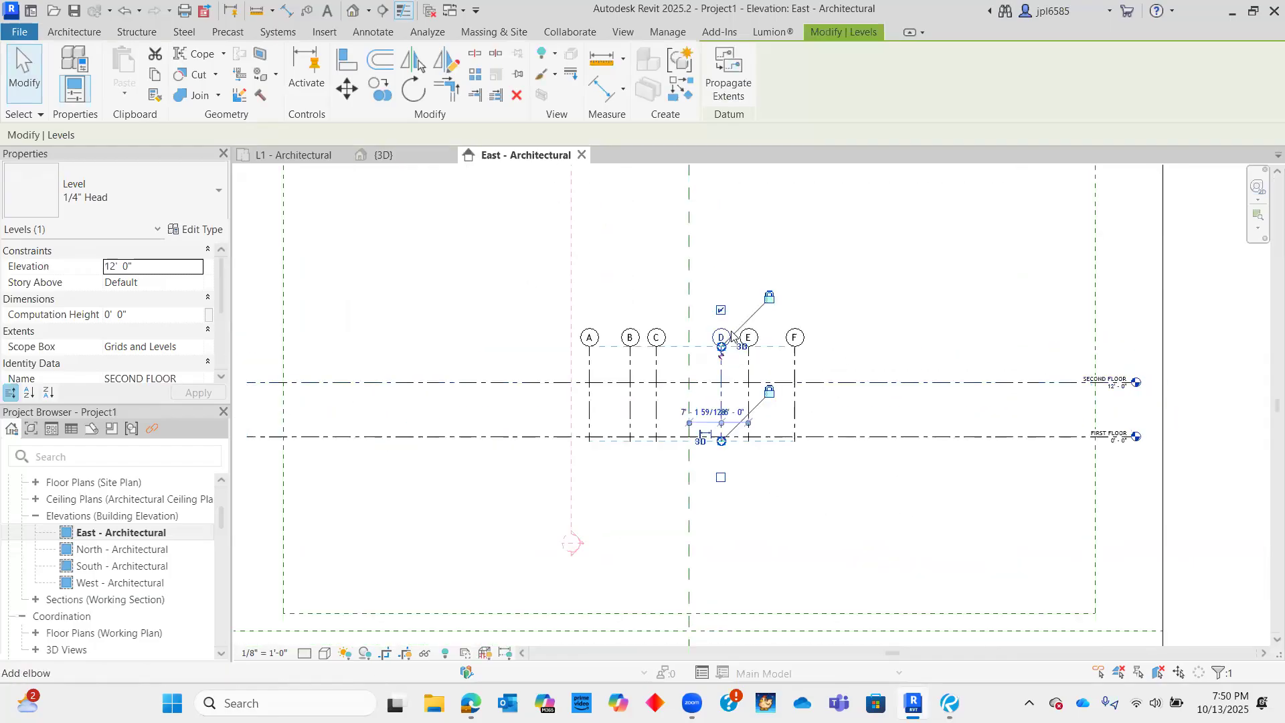
scroll(882, 431, down, 1)
drag(761, 366, 760, 268)
click(894, 312)
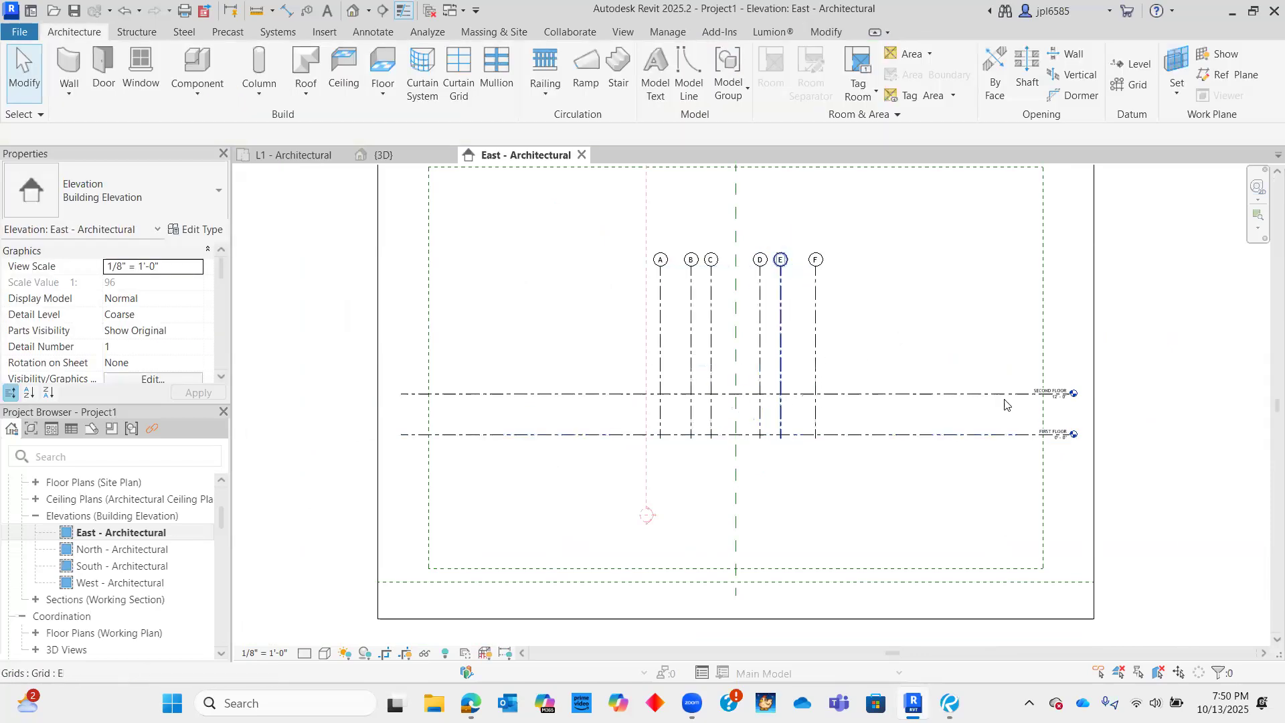
- Extend the lower ends of gridlines A to F well below the first floor level, and clear the selection
scroll(849, 479, up, 1)
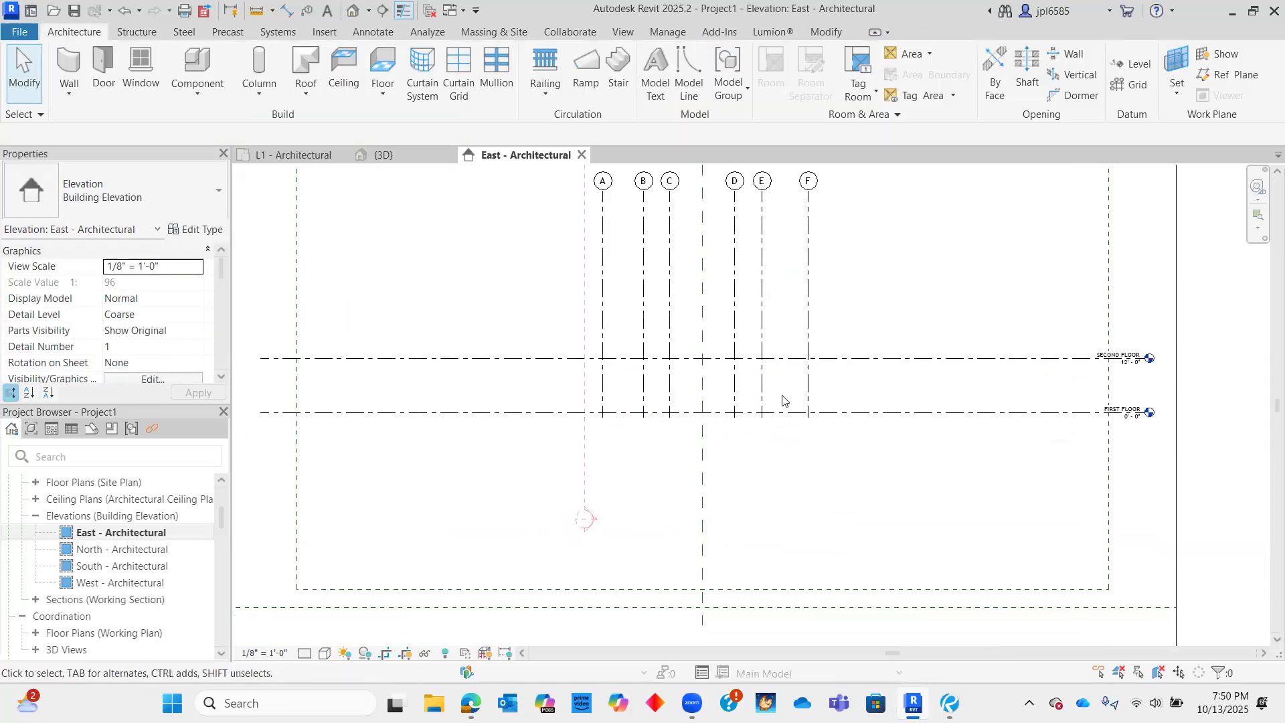
click(761, 425)
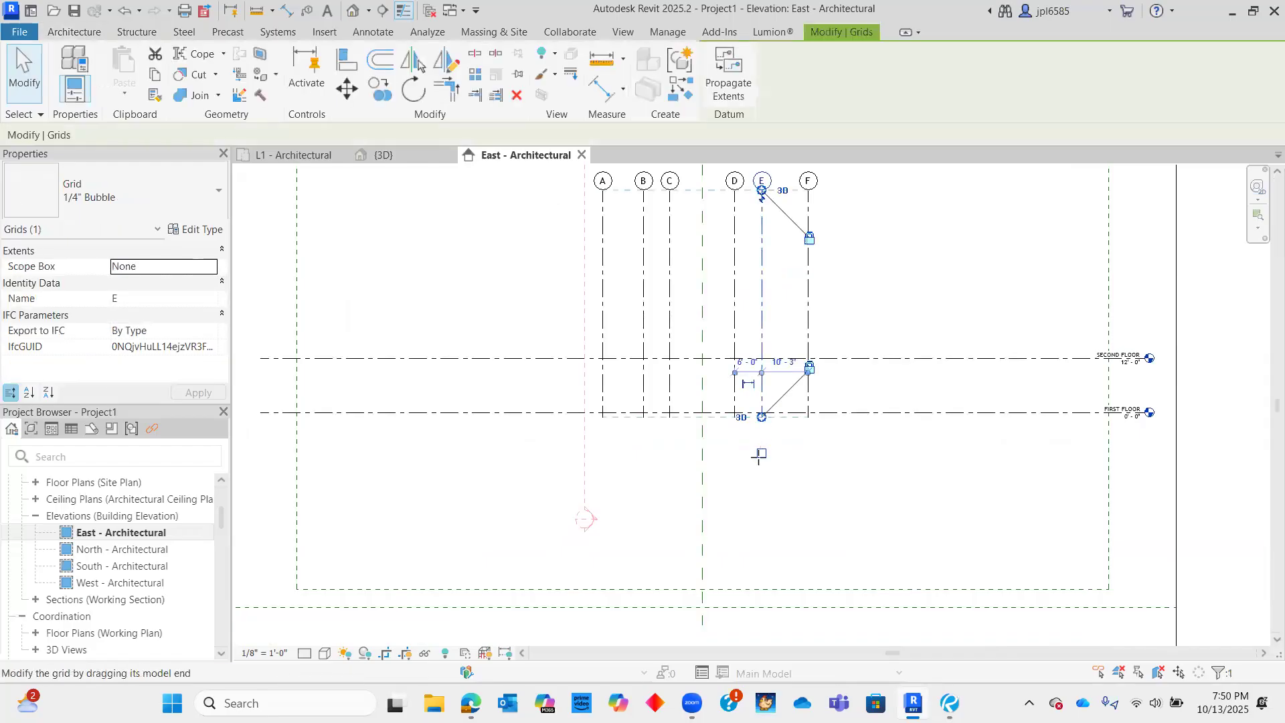
click(964, 544)
scroll(977, 543, down, 1)
middle_drag(977, 543, 945, 531)
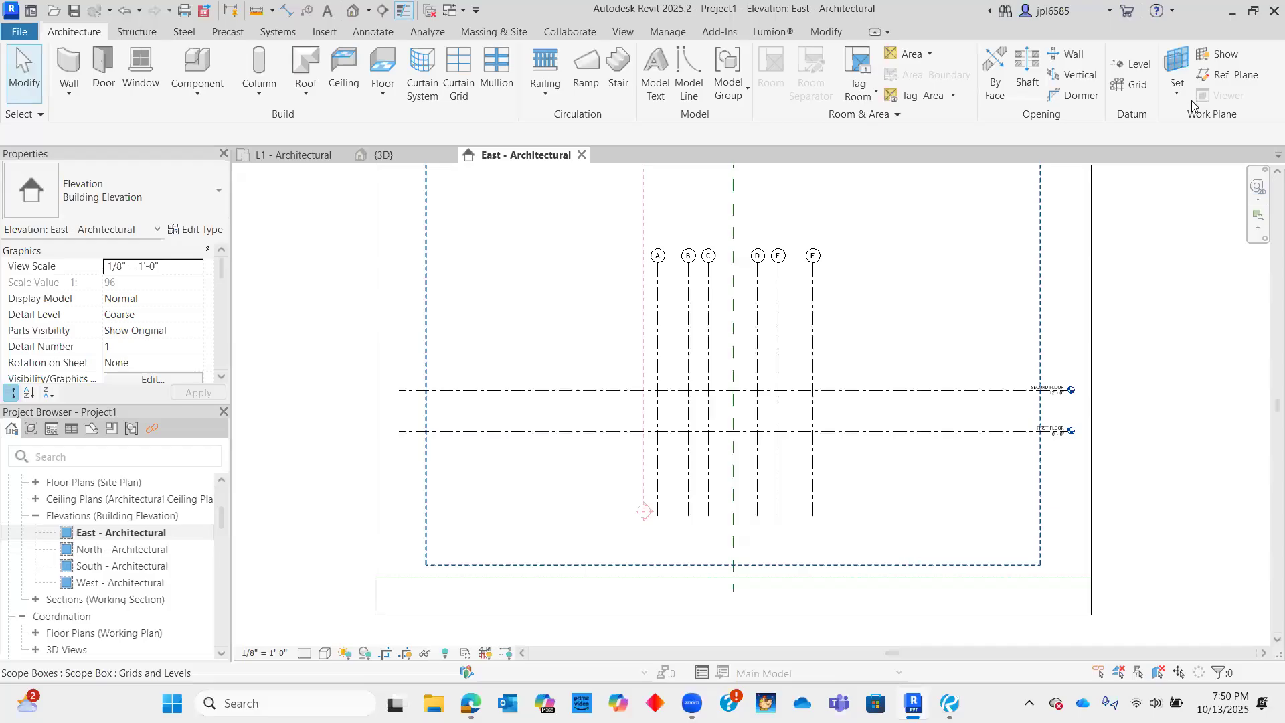
- Draw a new level about 16'-0" below the first floor, with its head aligned near the existing level heads
click(1139, 66)
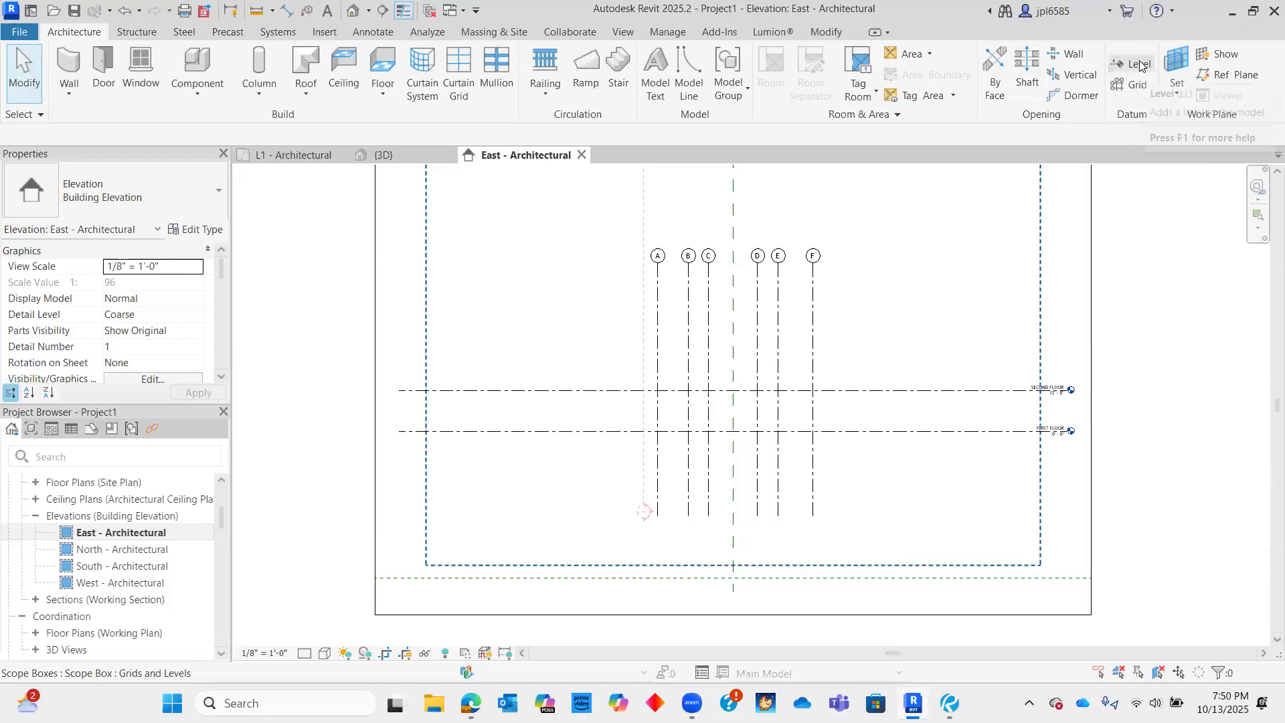
click(452, 484)
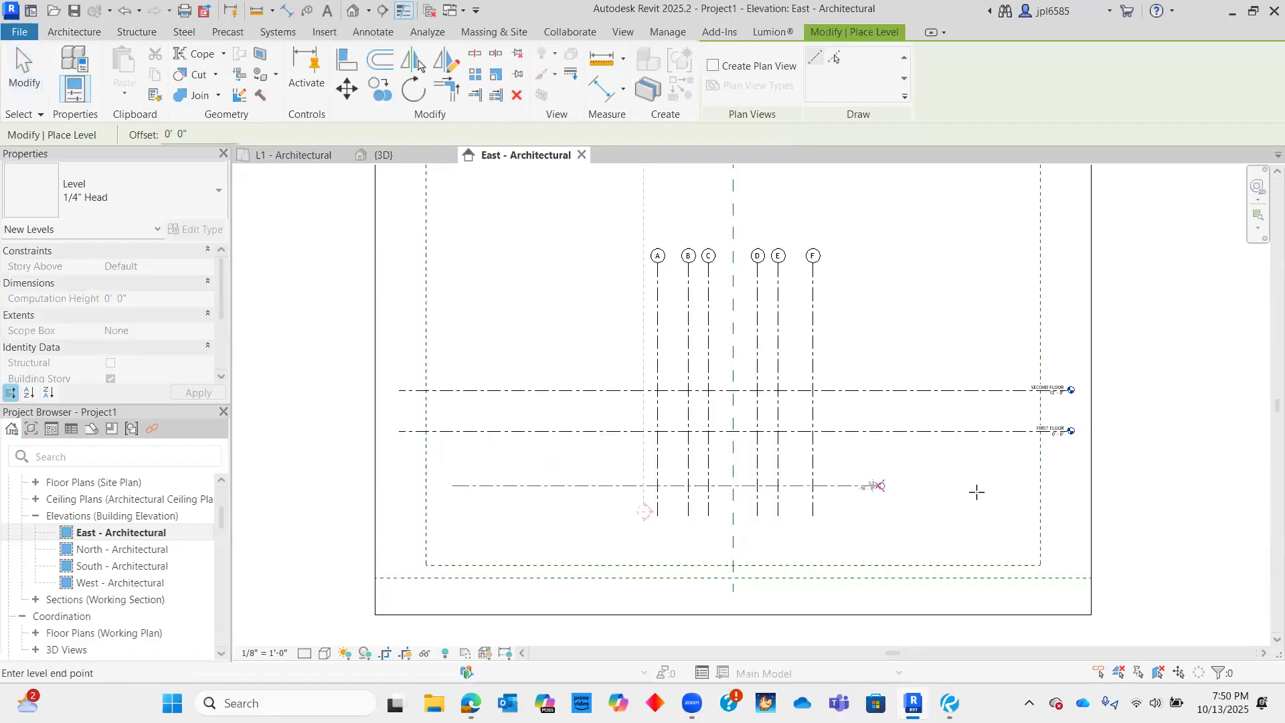
click(1070, 486)
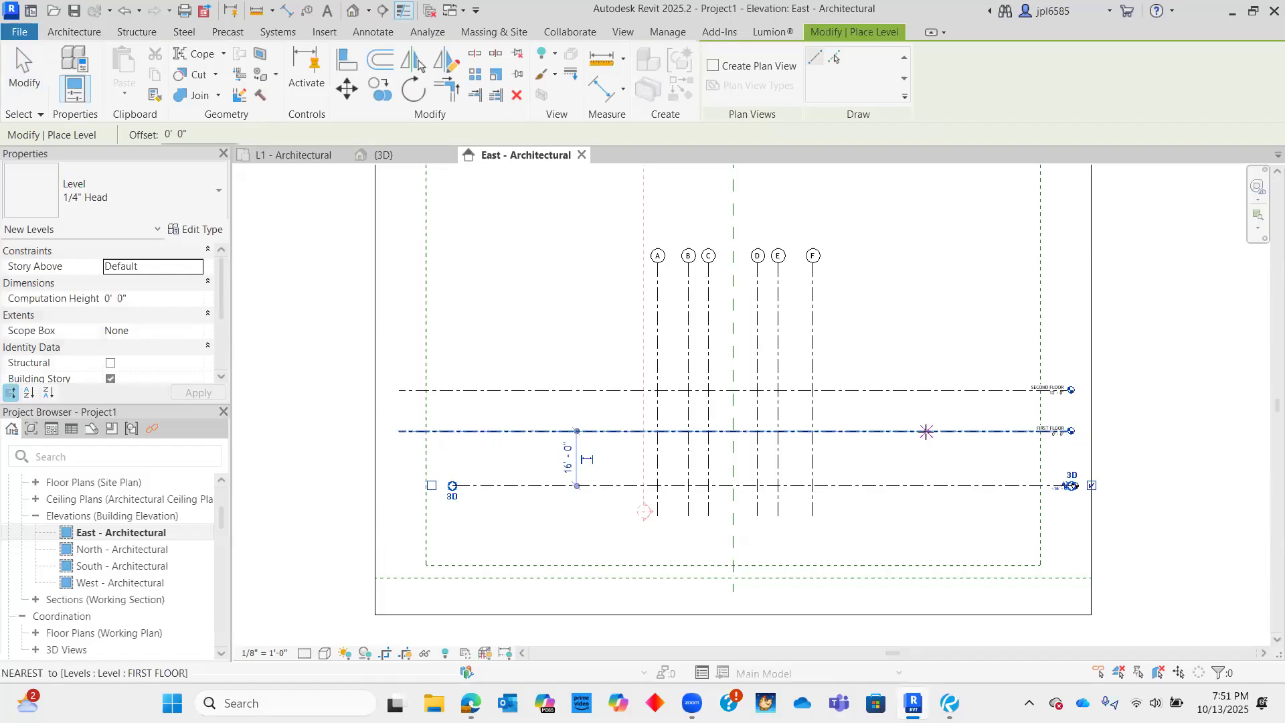
key(Escape)
key(Escape)
- Rename the new lowest level to BASEMENT
scroll(1031, 481, up, 5)
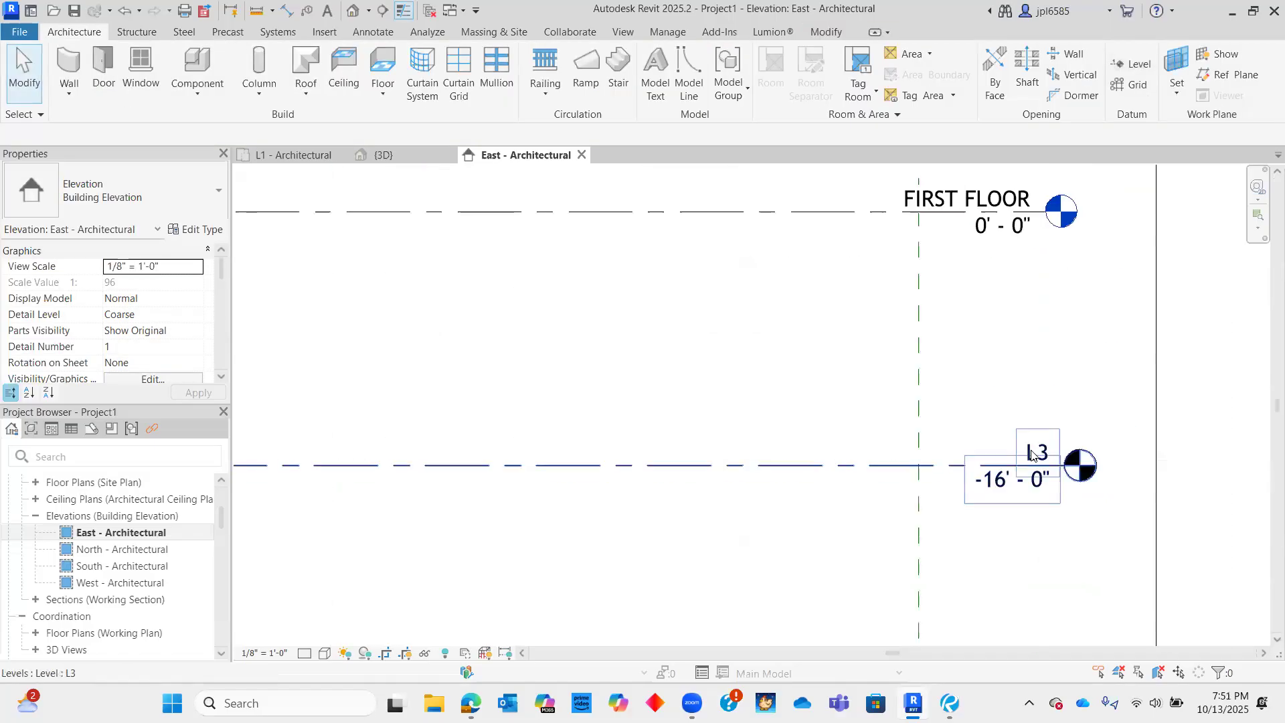
double_click(1031, 455)
text(BAEME)
key(BackSpace)
key(BackSpace)
key(BackSpace)
text(SEMENT)
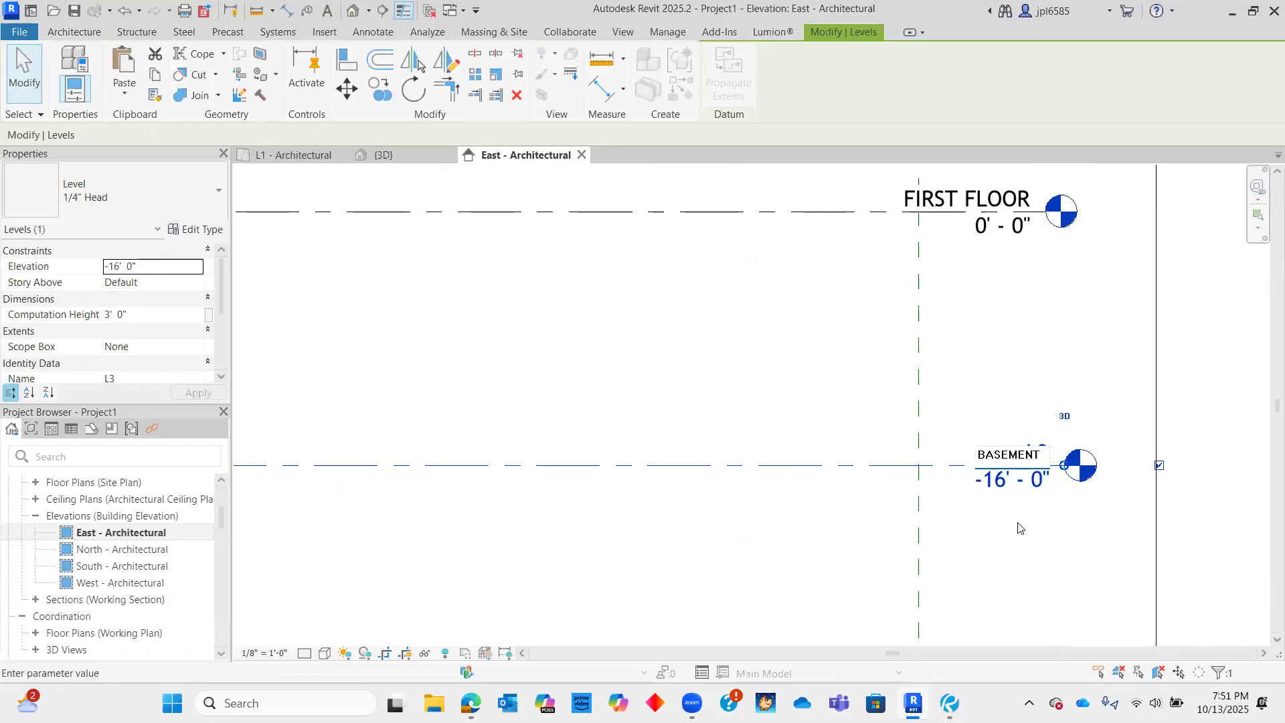
key(Return)
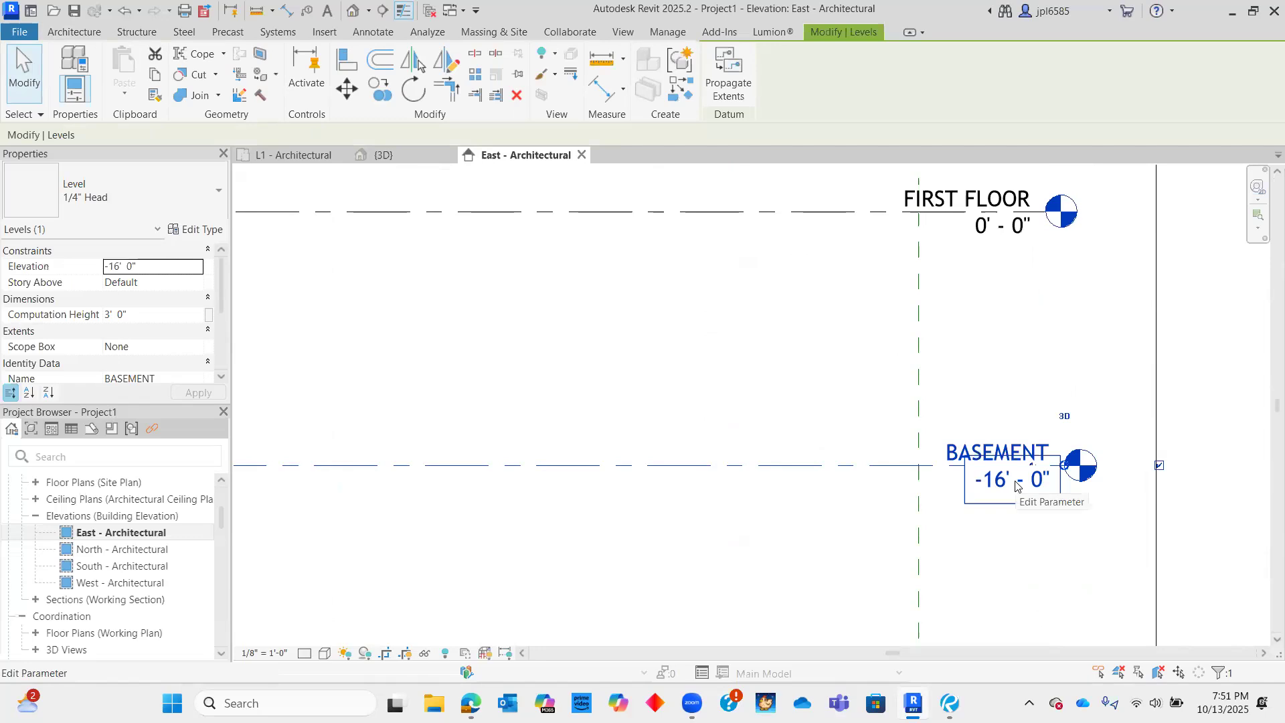
- Set the BASEMENT level's elevation to -14'-0" and clear the selection
click(1016, 481)
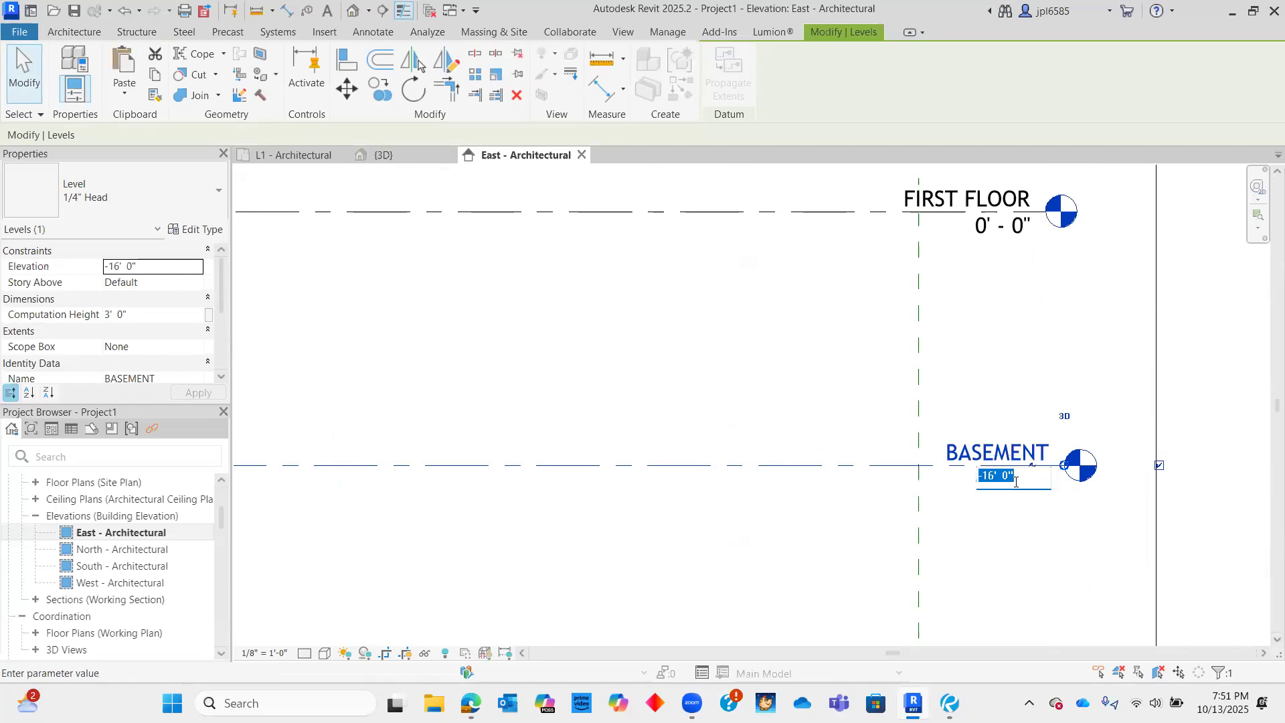
text(-14)
key(Return)
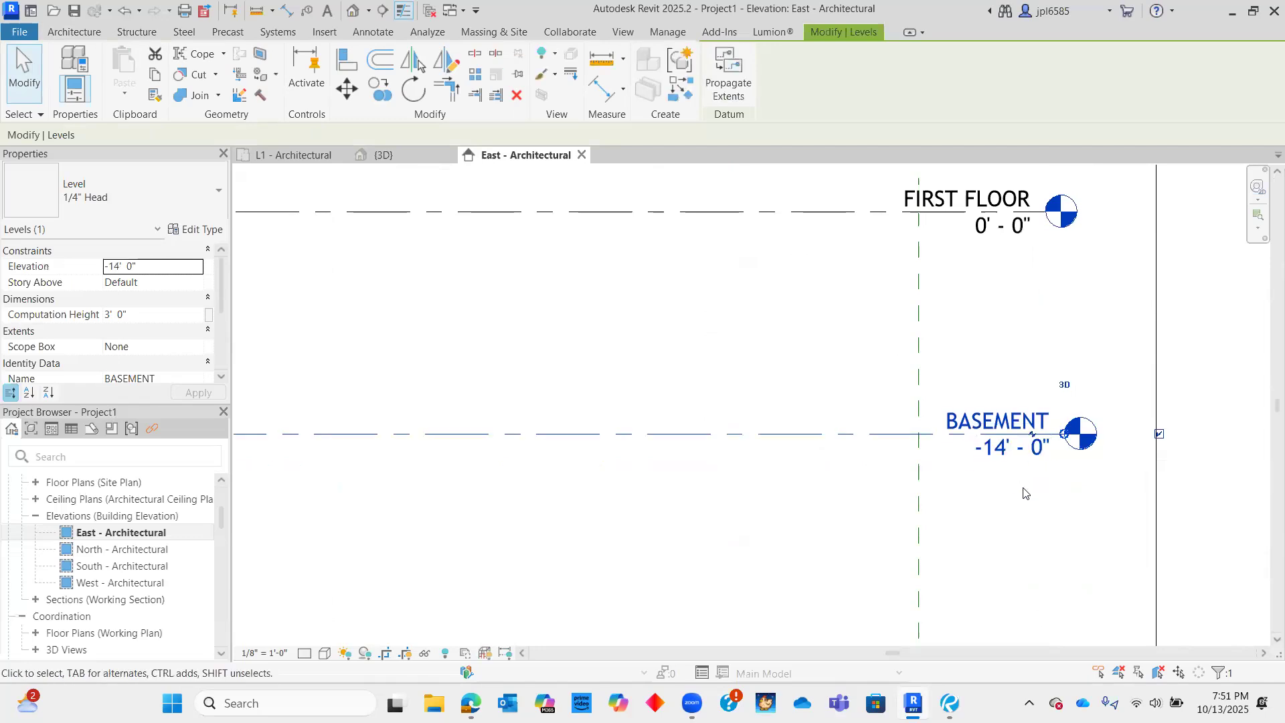
click(954, 559)
- Set the SECOND FLOOR level's elevation to 14'-0" and clear the selection
scroll(961, 509, down, 4)
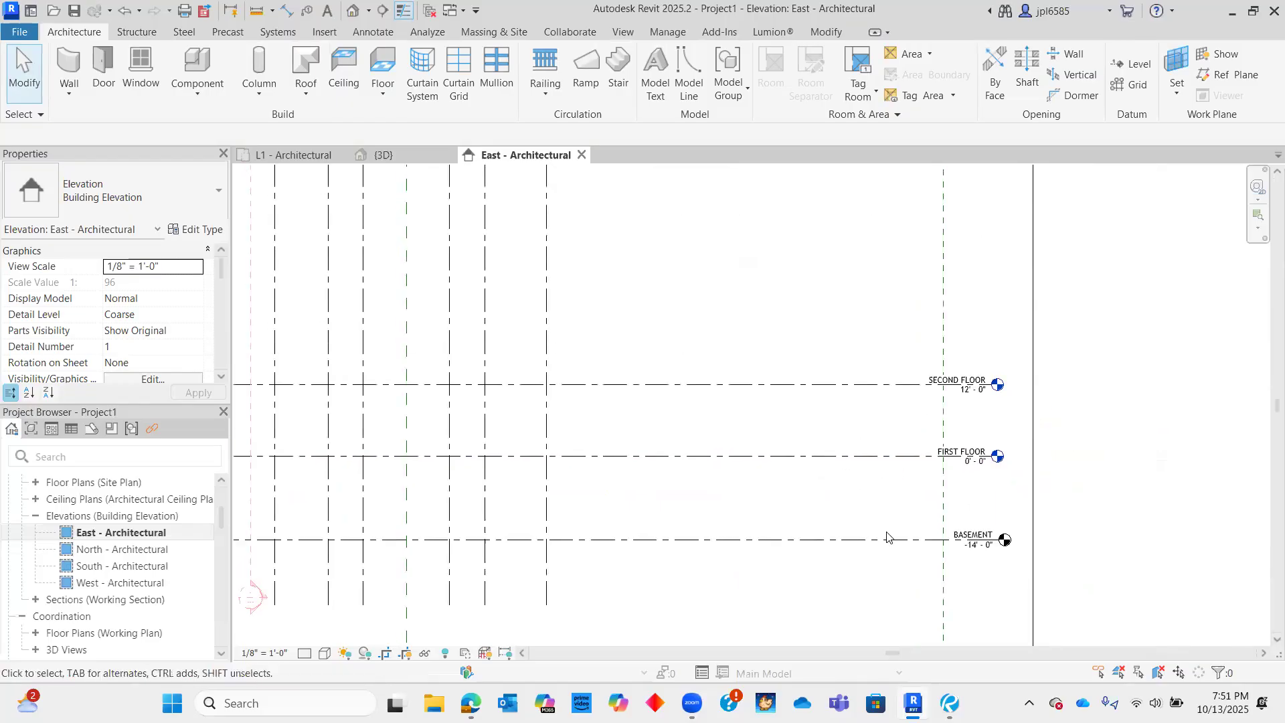
click(861, 384)
scroll(980, 397, up, 3)
click(963, 428)
click(963, 384)
click(959, 388)
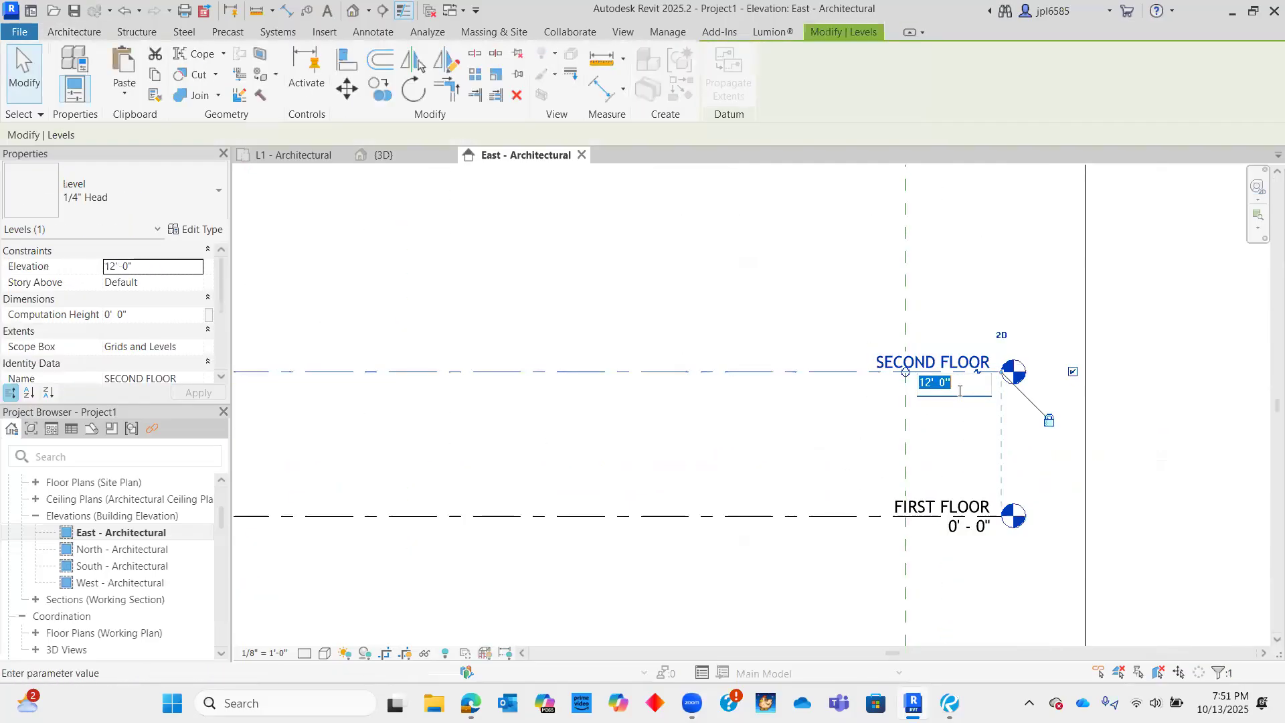
text(1)
key(Return)
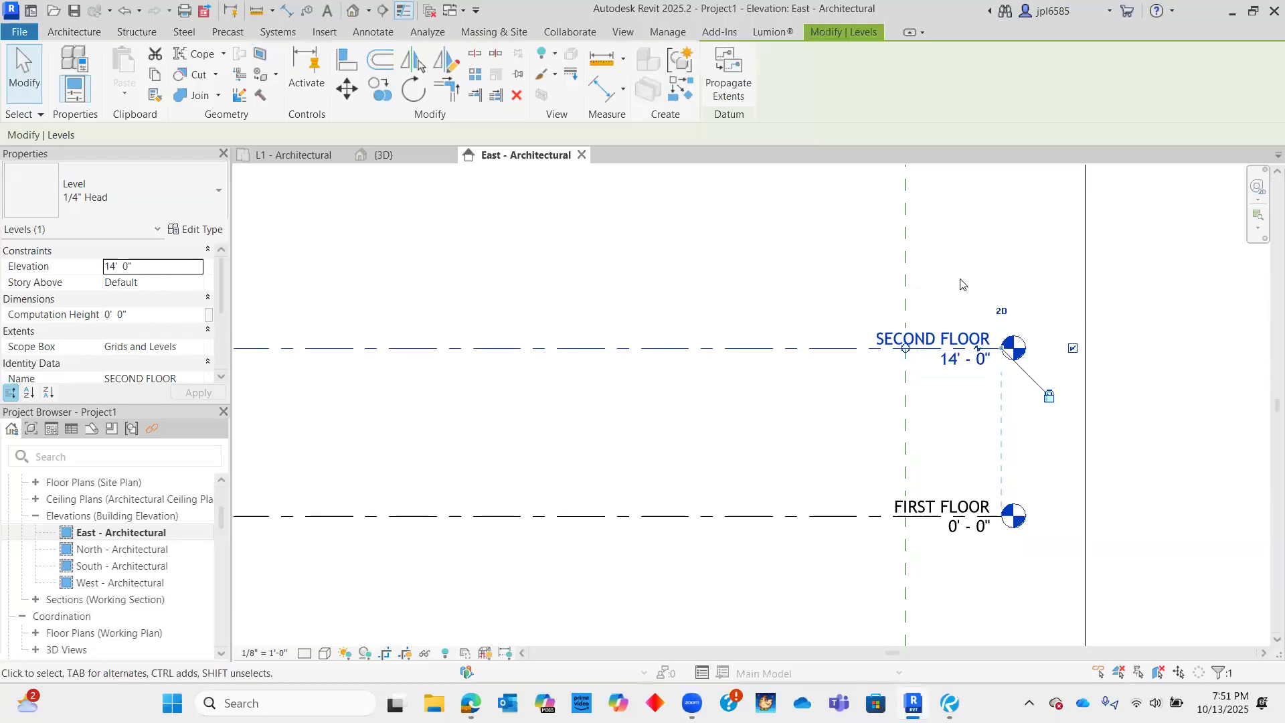
click(971, 319)
- Draw two levels above the second floor, at about 24'-0" and 37'-0", aligned with the BASEMENT level's ends
scroll(797, 348, down, 4)
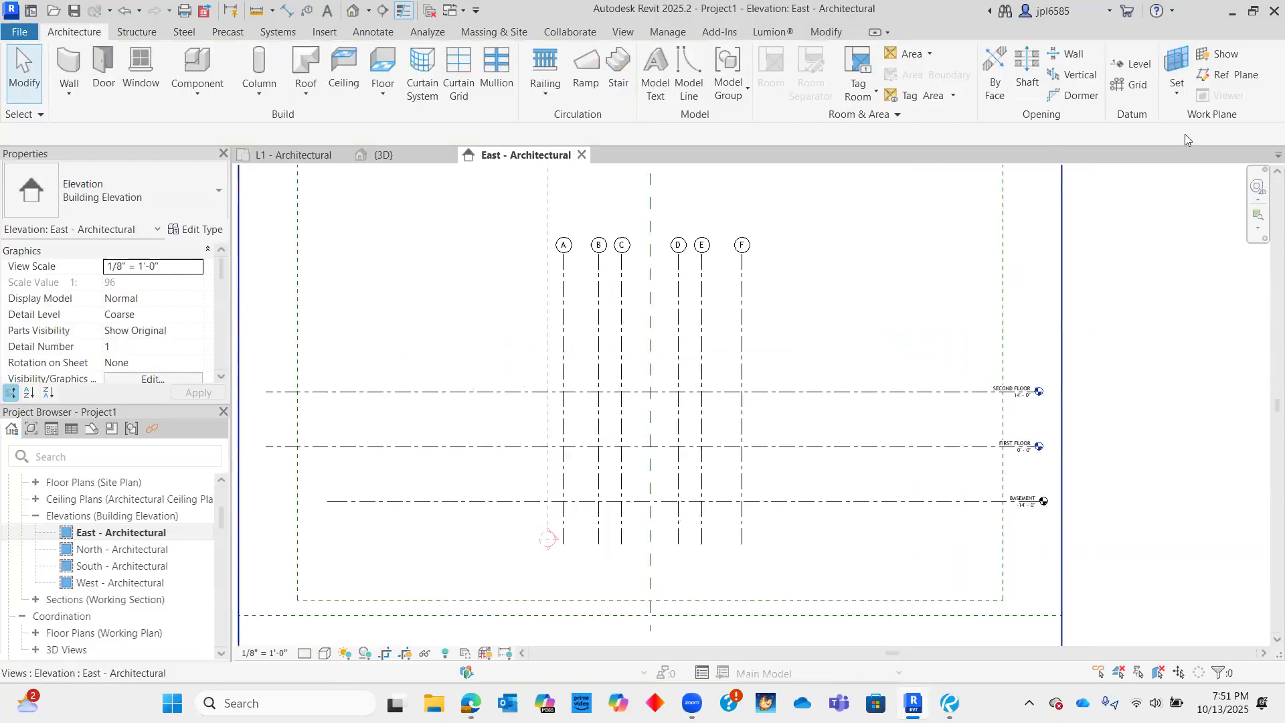
click(1131, 64)
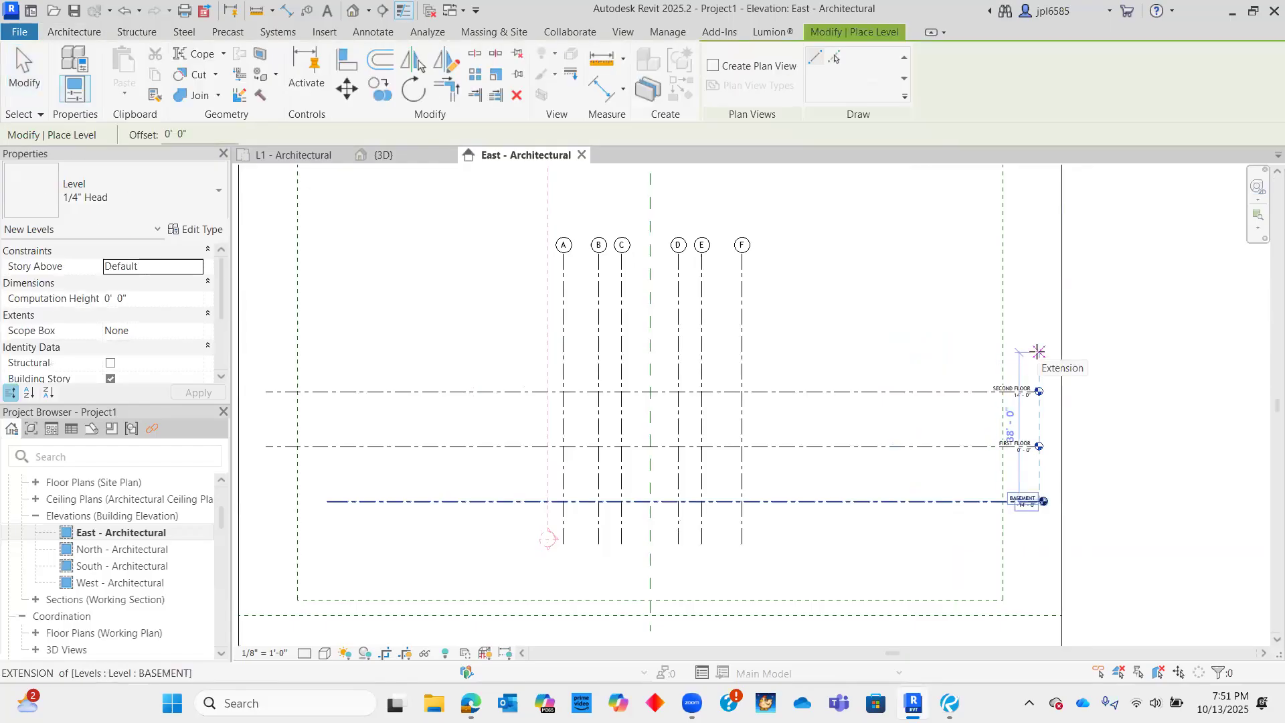
click(1037, 351)
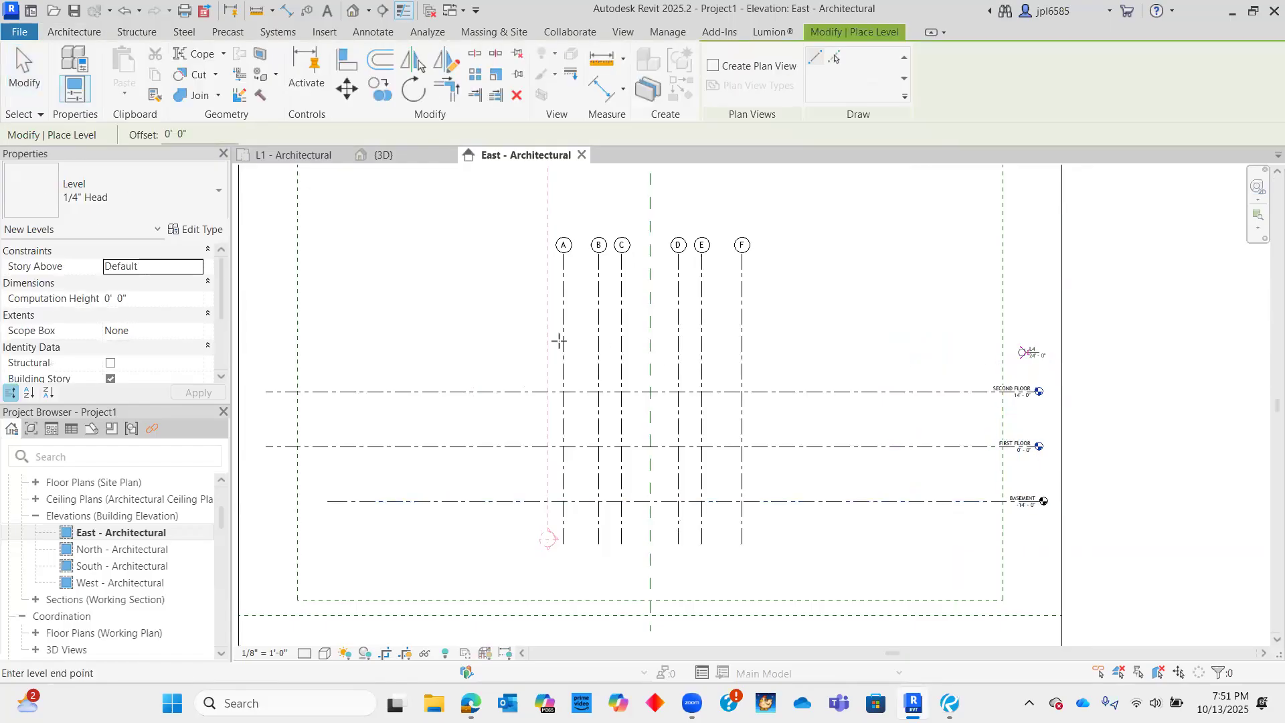
click(334, 346)
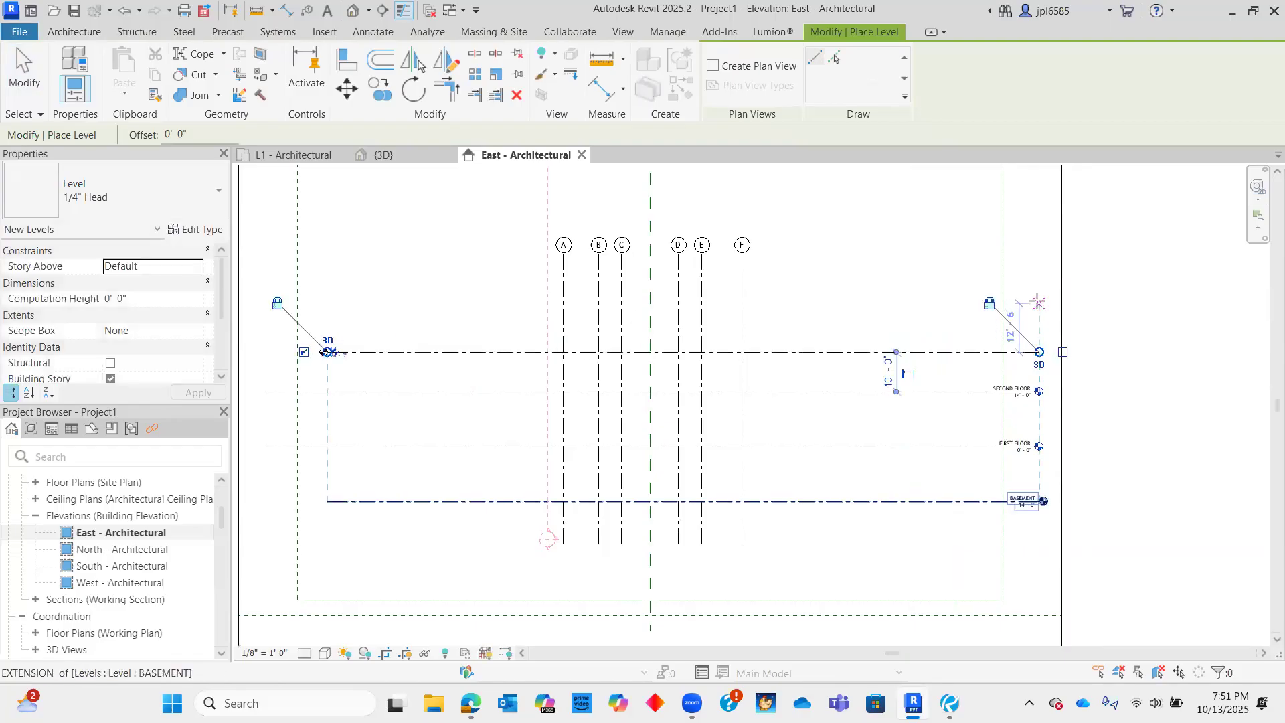
click(328, 302)
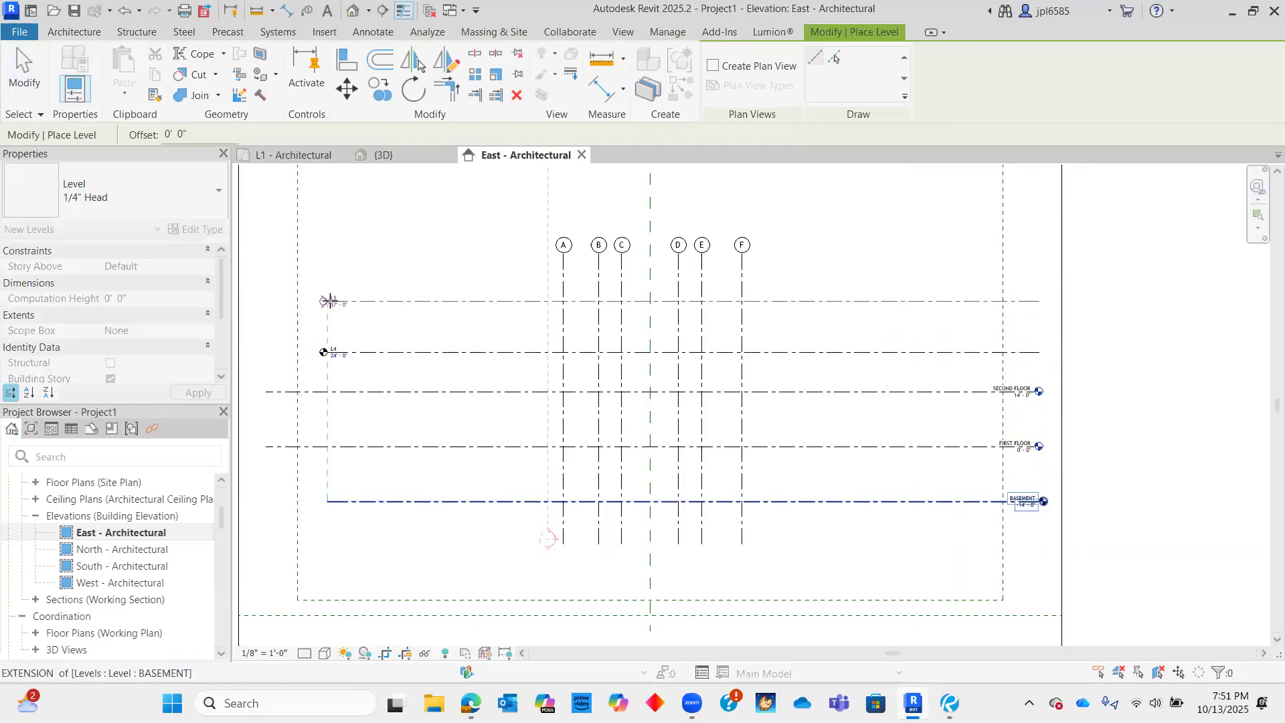
click(1039, 301)
key(Escape)
key(Escape)
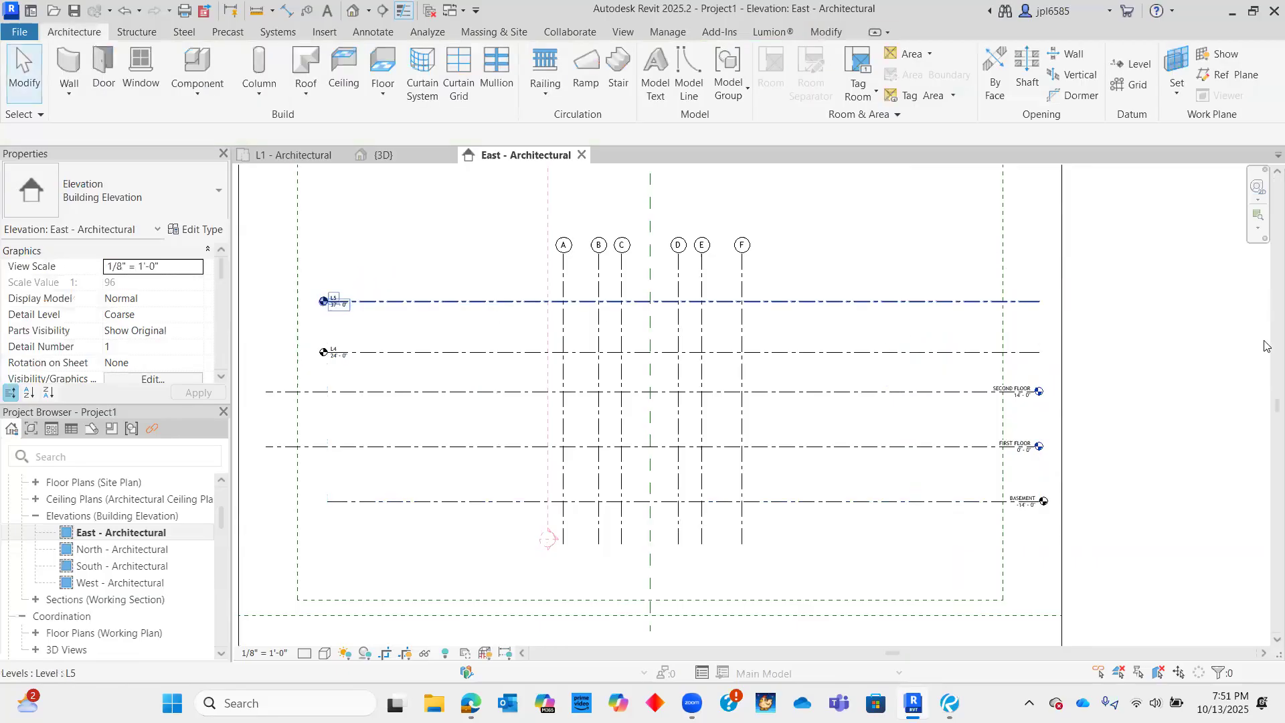
- Show the topmost level's head at its right end instead of its left, and select the level below it
click(1007, 297)
click(1063, 301)
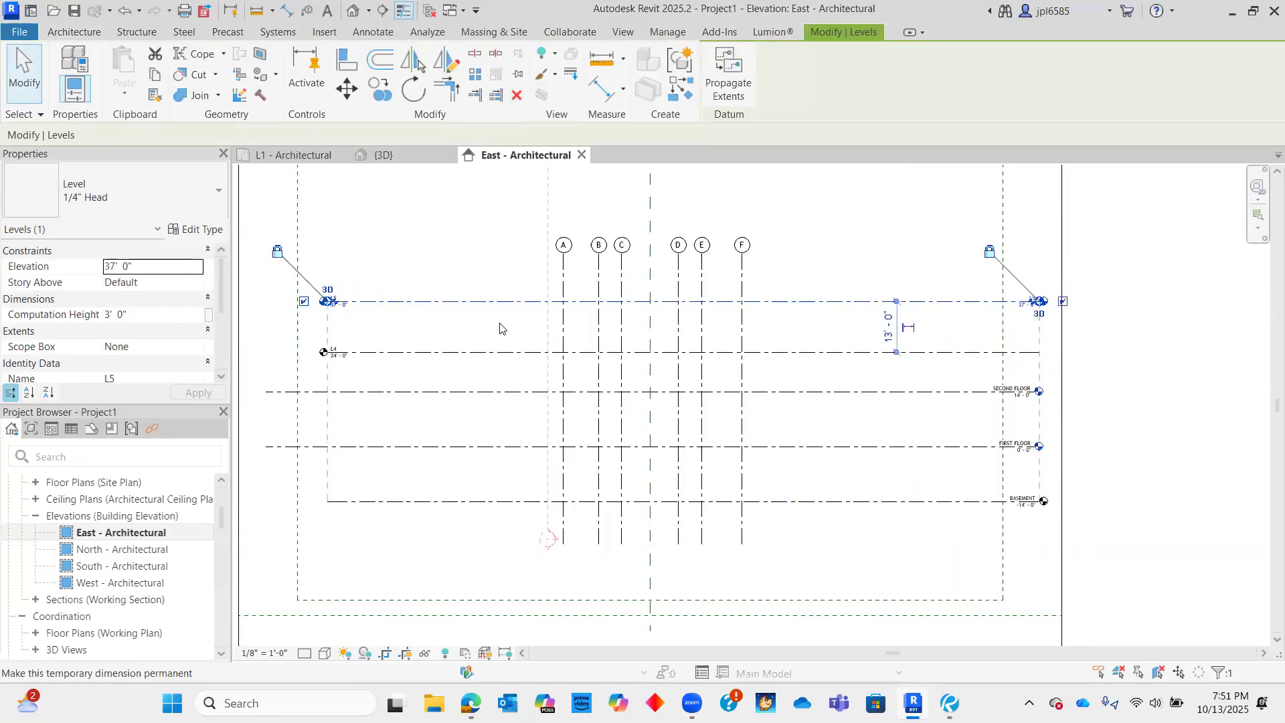
click(300, 303)
click(411, 353)
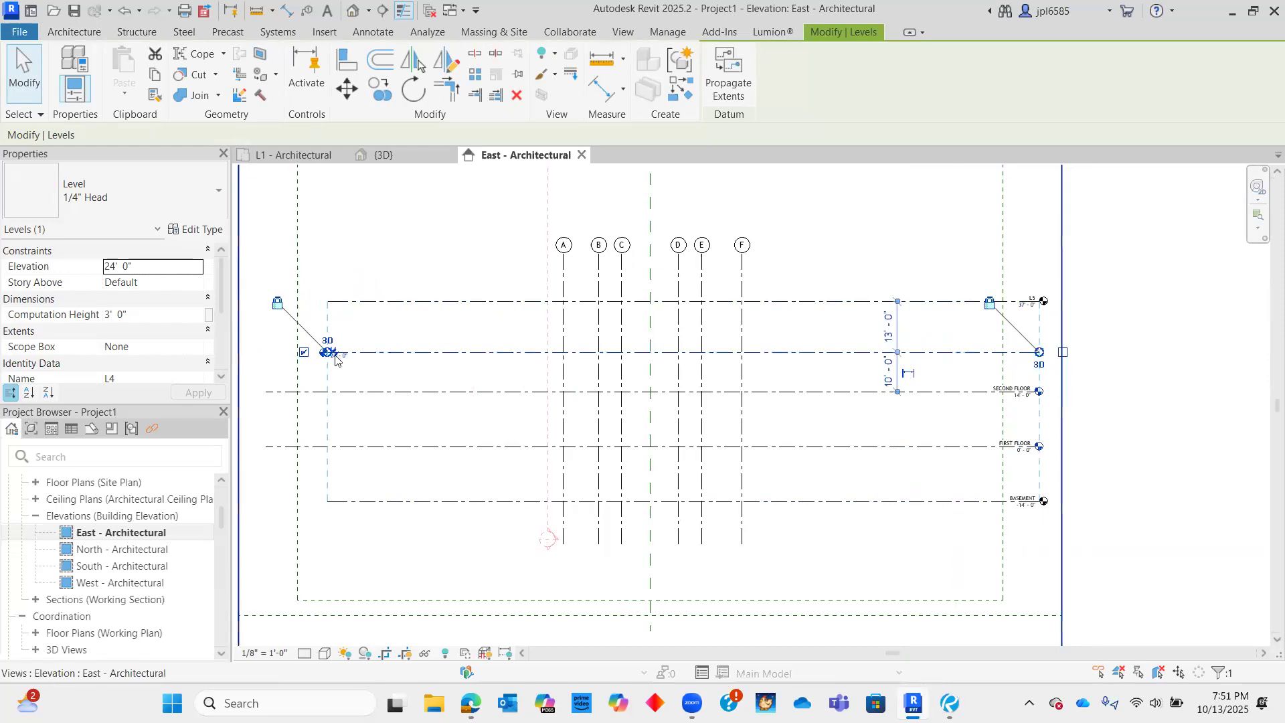
- Show the L4 level head only at the line's right end and rename the level THIRD FLOOR
click(304, 352)
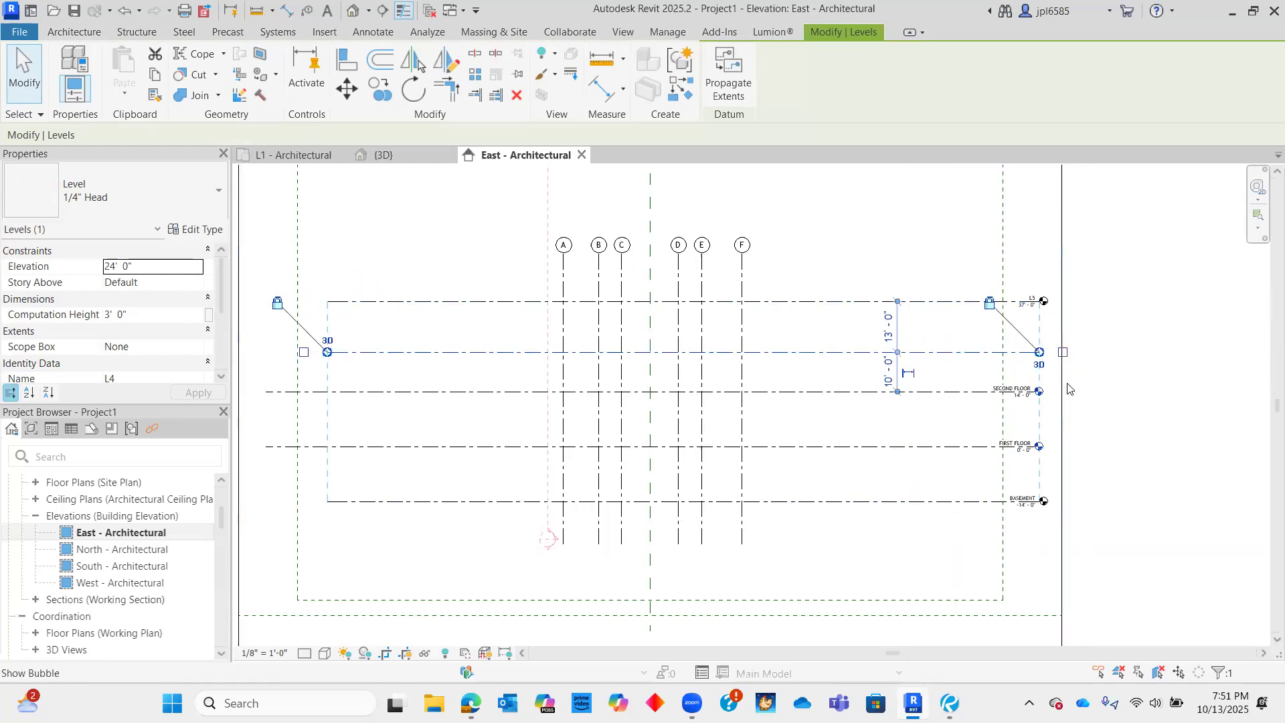
click(1063, 352)
scroll(1047, 367, up, 3)
click(1137, 340)
double_click(1012, 324)
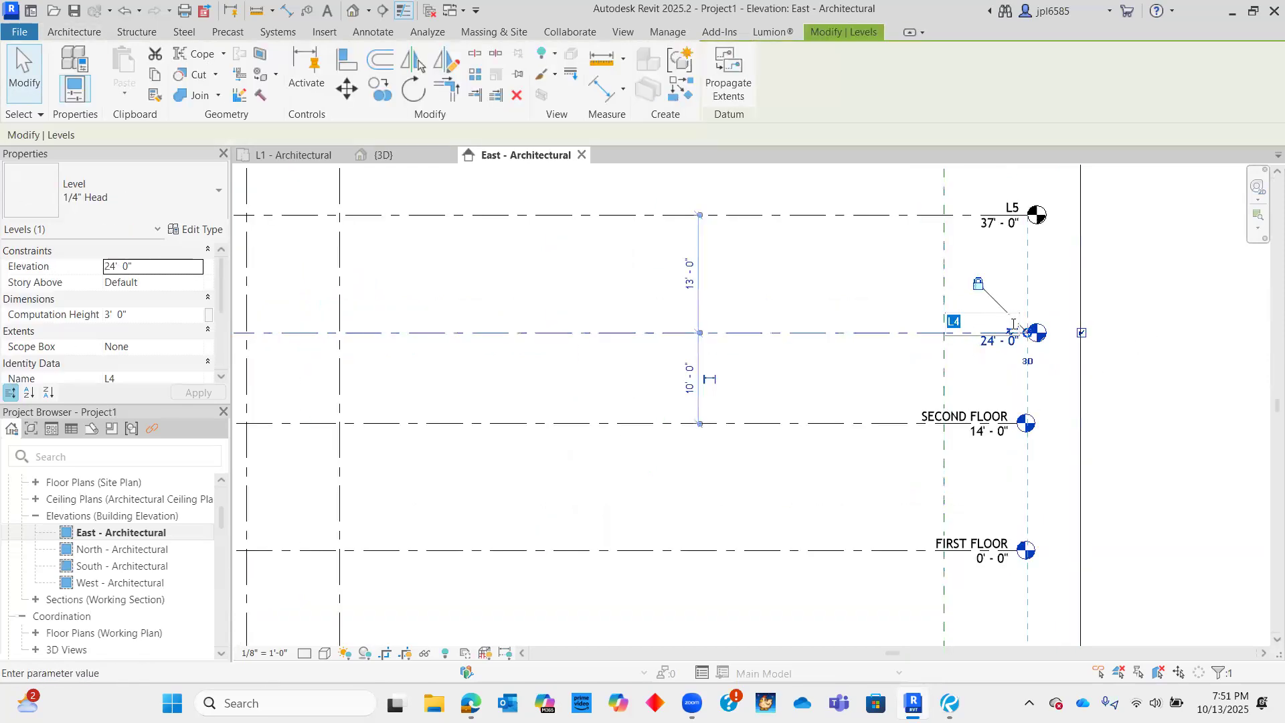
text(THIR)
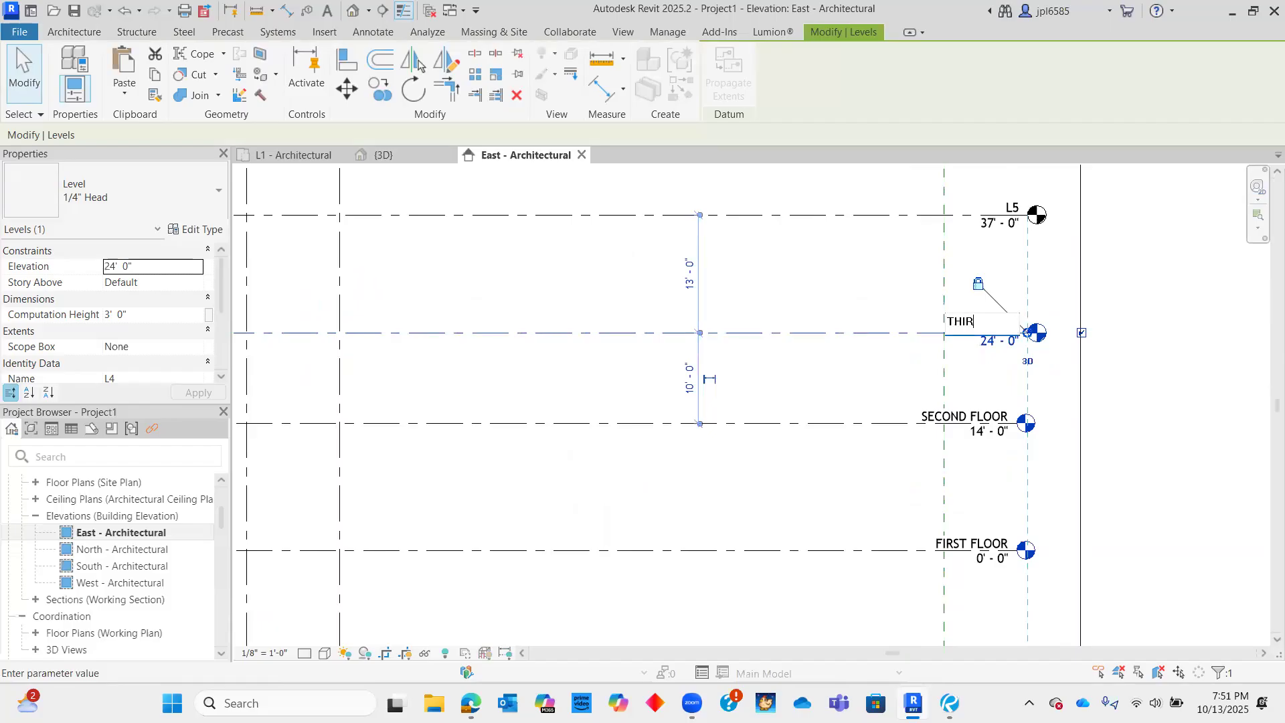
text(D FLOOR)
key(Return)
- Rename level L5 as T.O.W
click(1012, 206)
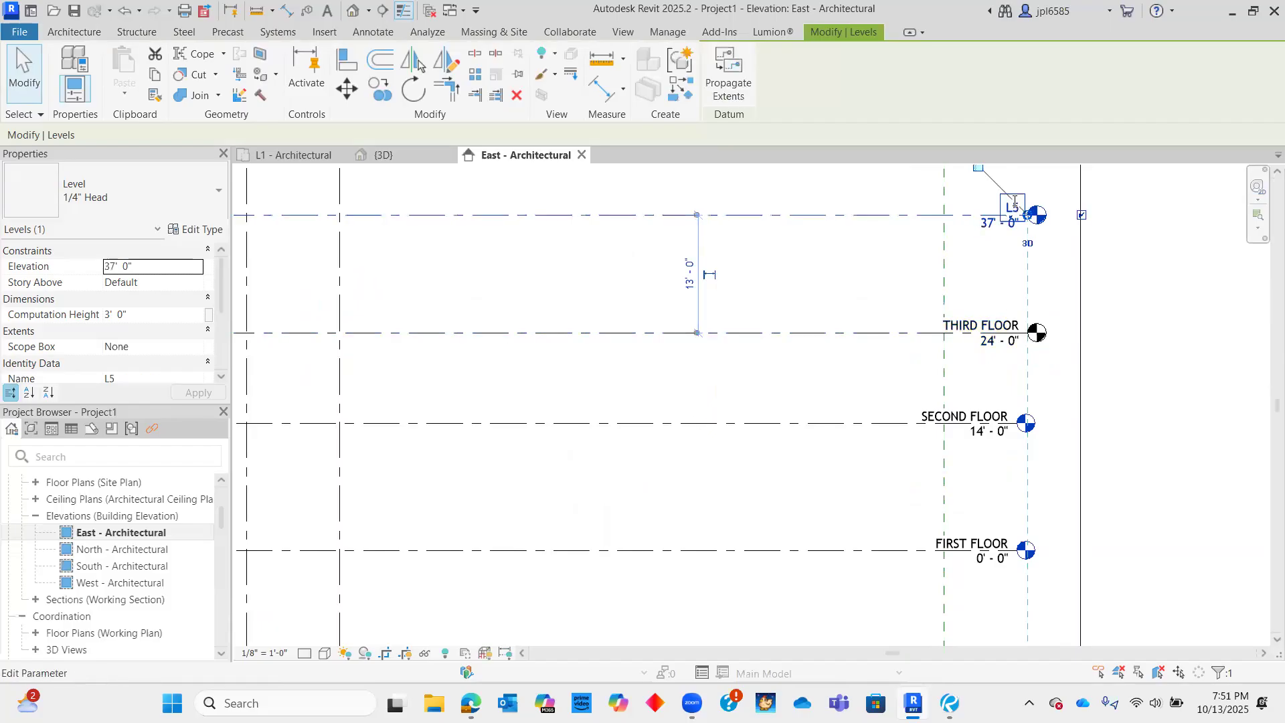
click(1014, 201)
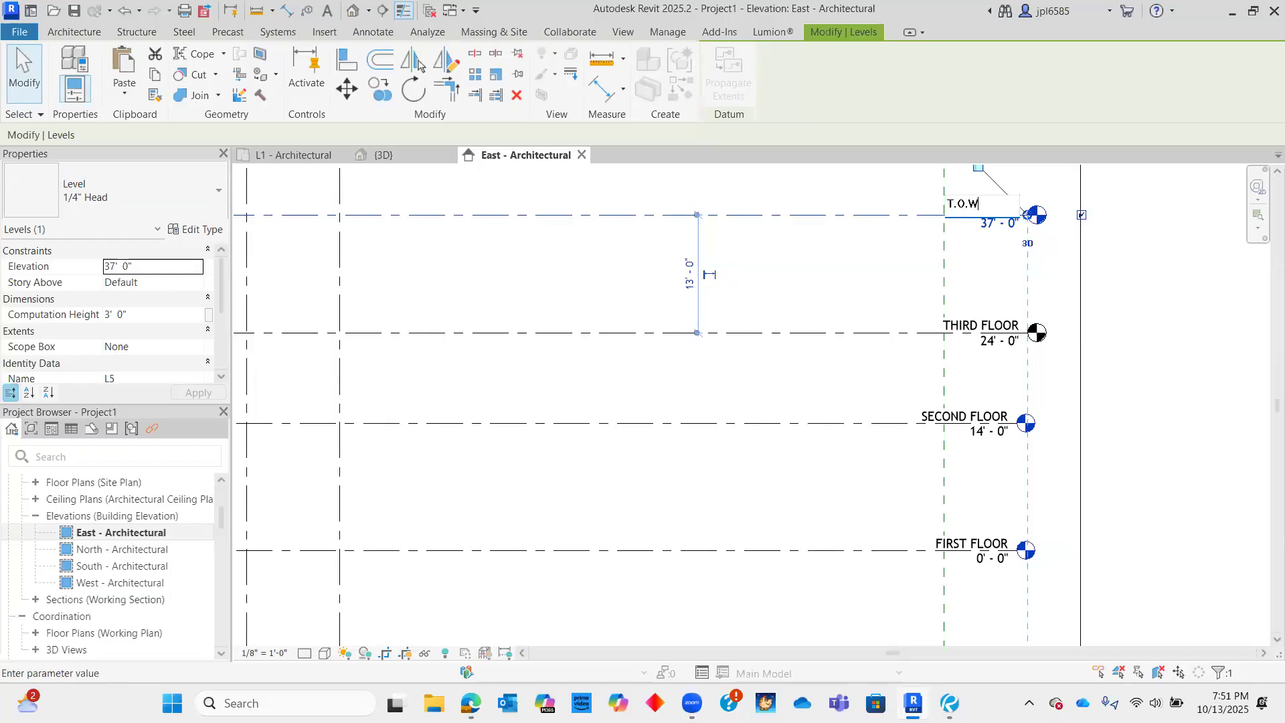
key(Return)
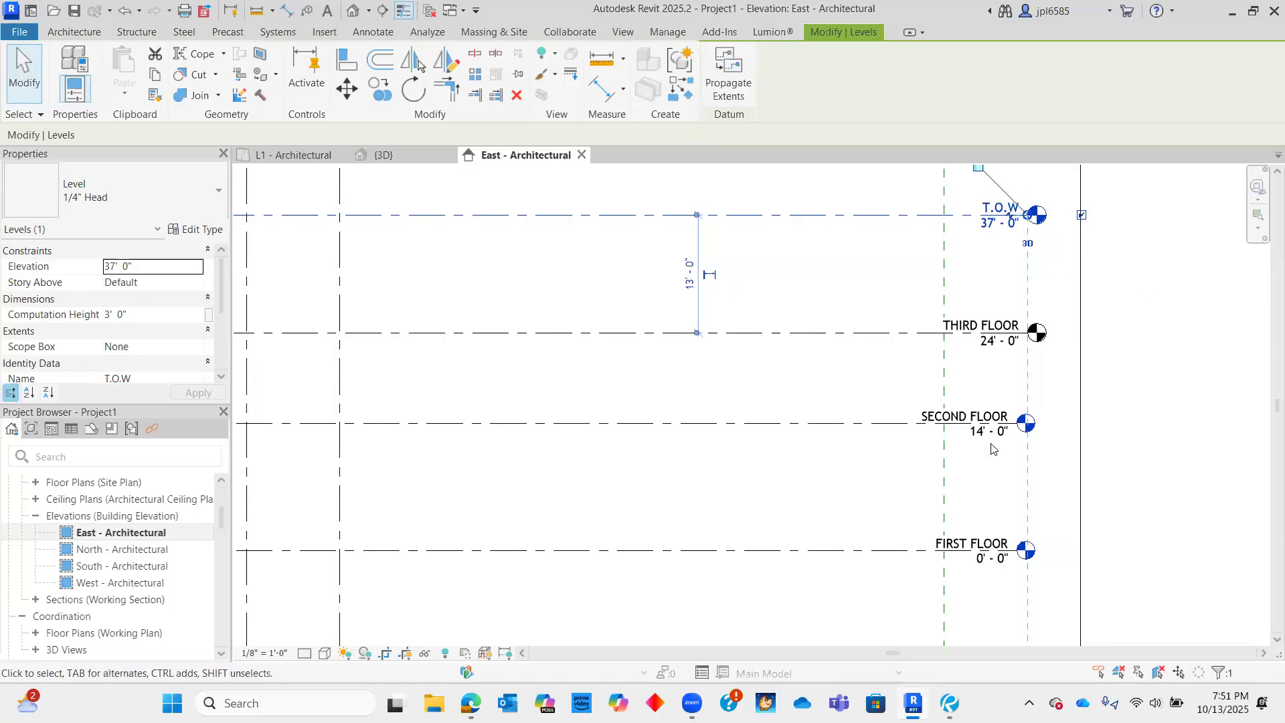
- Set the THIRD FLOOR level's elevation to 28' 0"
click(978, 342)
click(1000, 347)
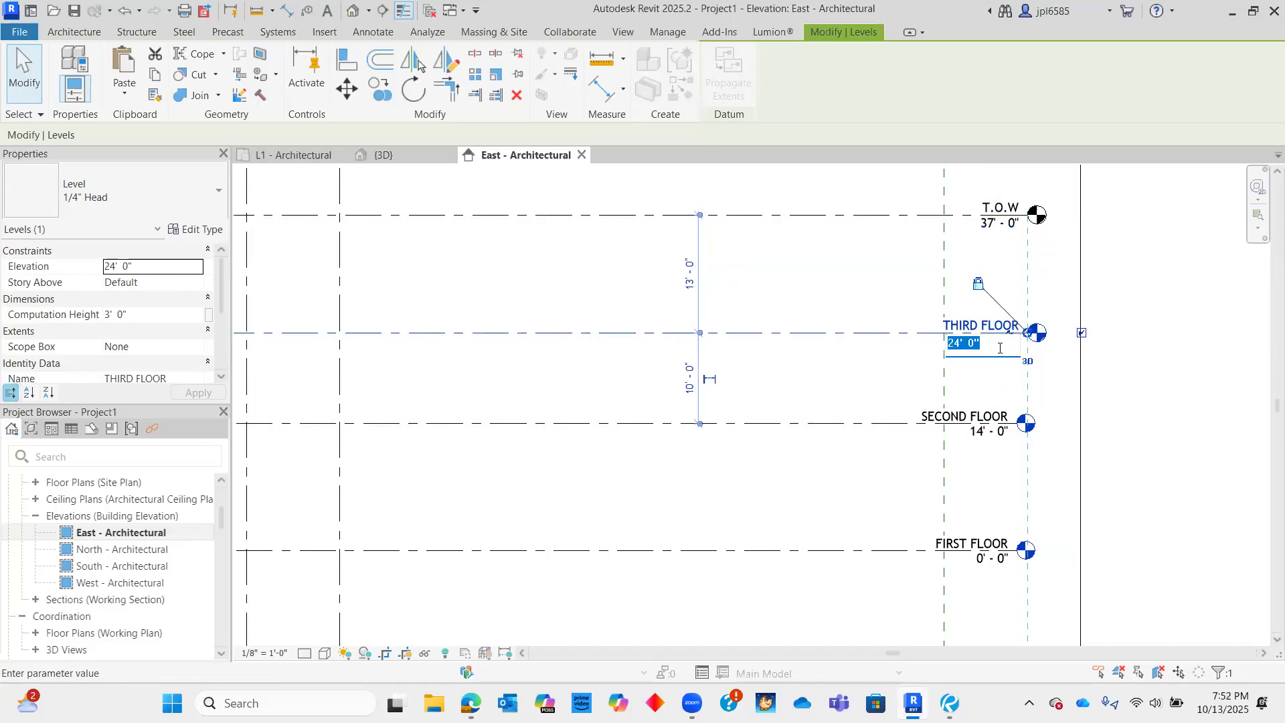
text(28)
key(Return)
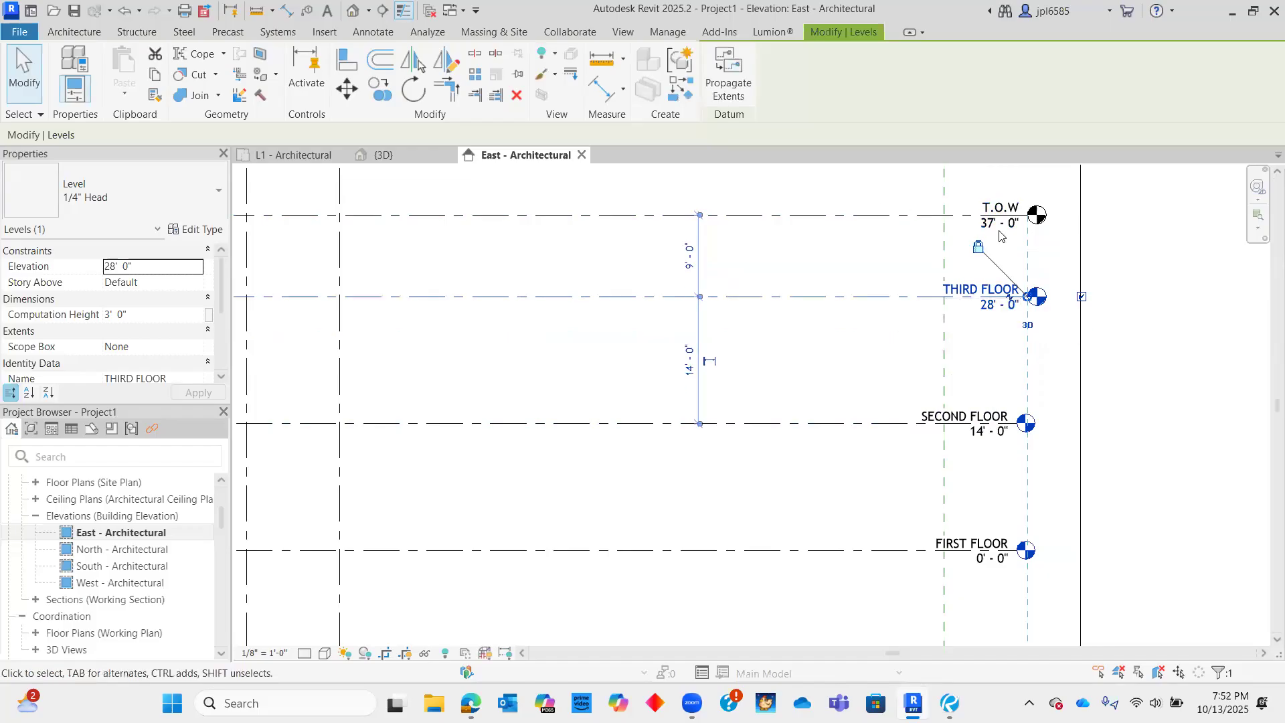
- Set the T.O.W level's elevation to 42' 8"
click(999, 223)
click(990, 228)
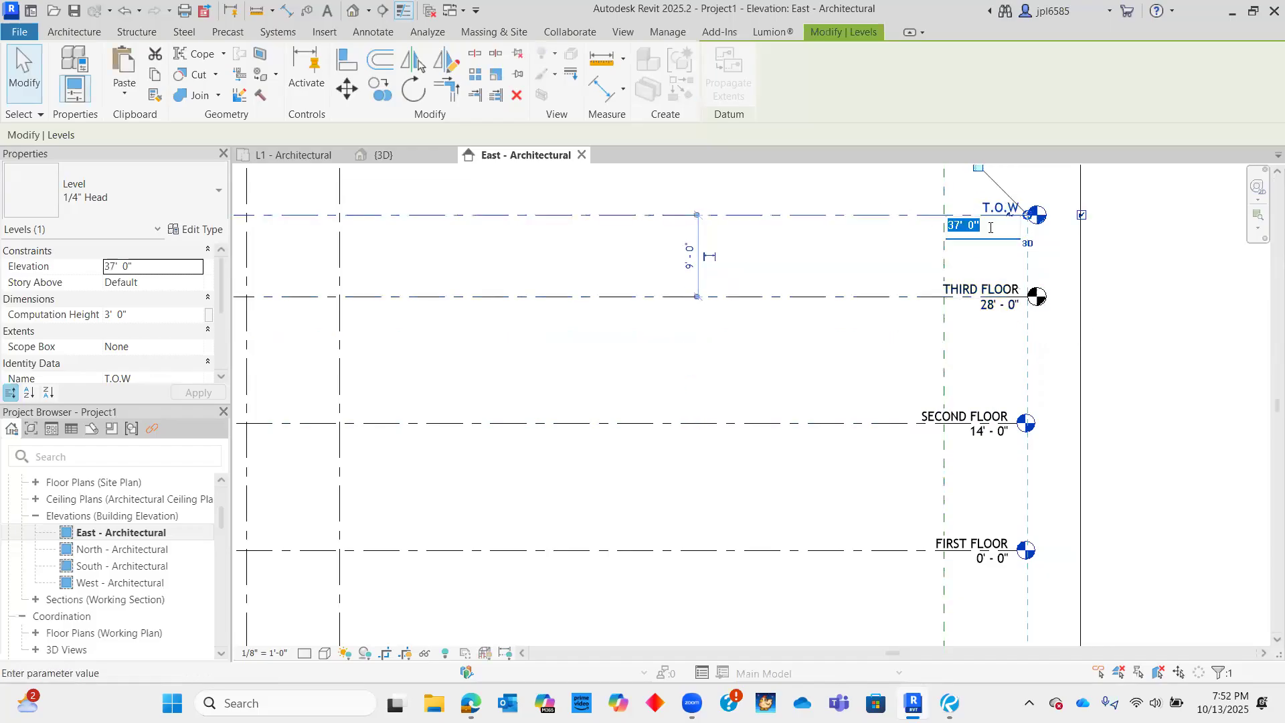
text(4)
key(Return)
key(Escape)
- Extend the bubble ends of grids A to F farther above the T.O.W level in the East elevation
scroll(918, 450, down, 5)
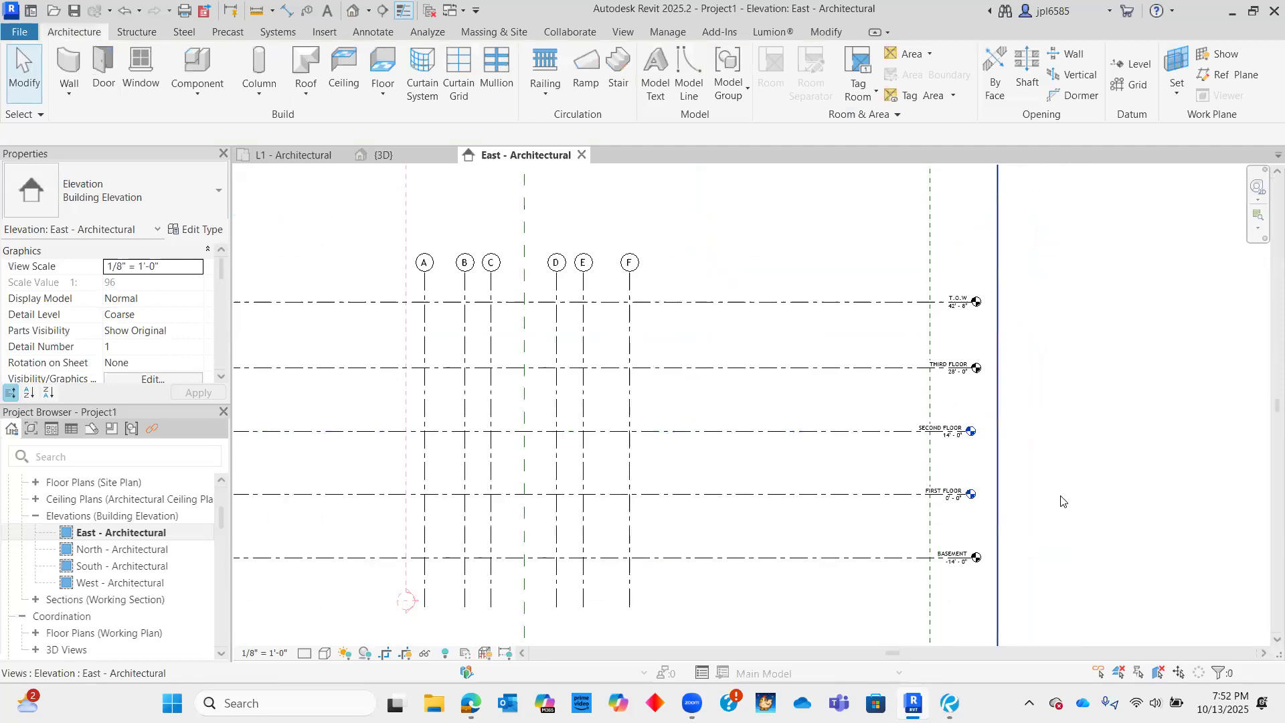
click(688, 258)
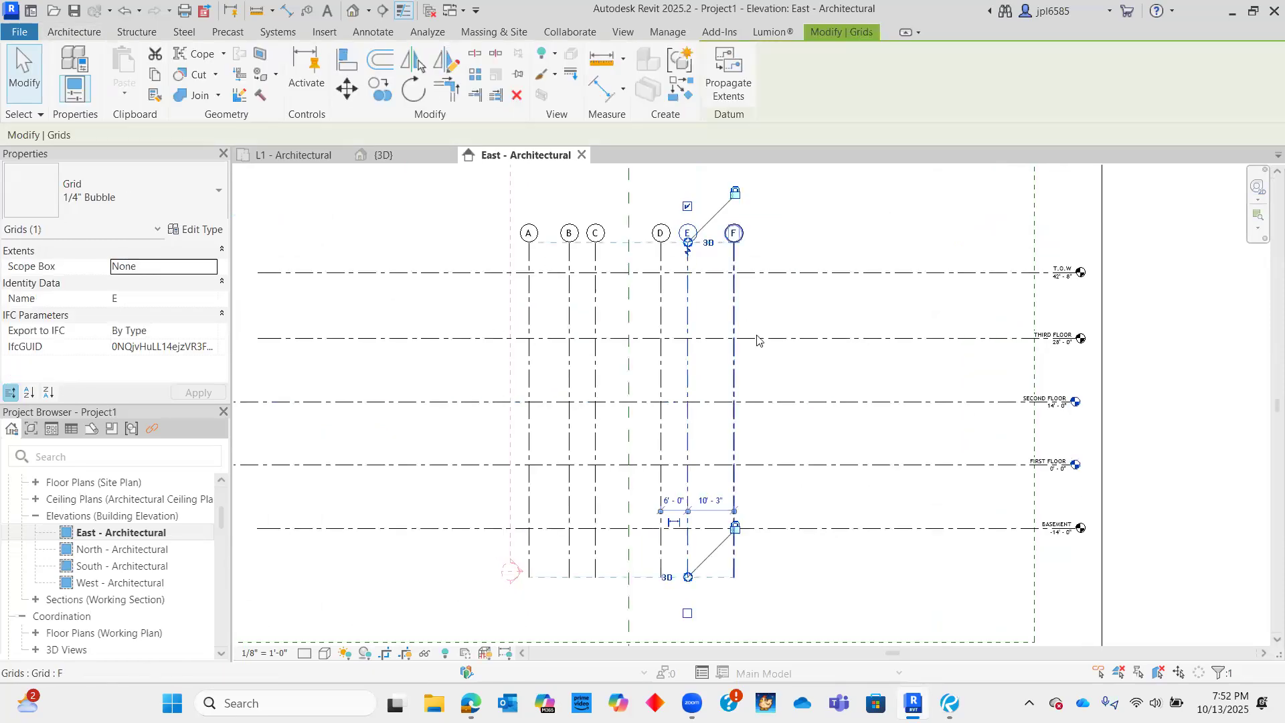
scroll(758, 358, down, 2)
scroll(694, 281, up, 4)
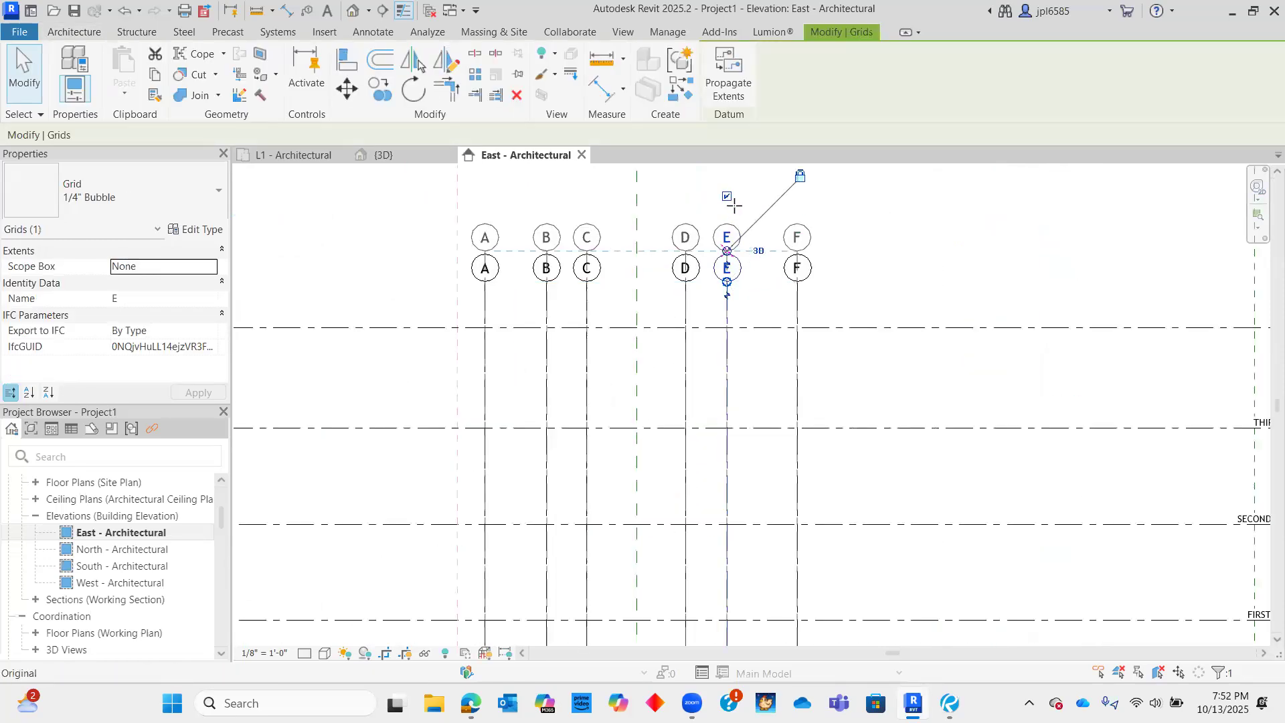
key(Escape)
scroll(824, 258, down, 4)
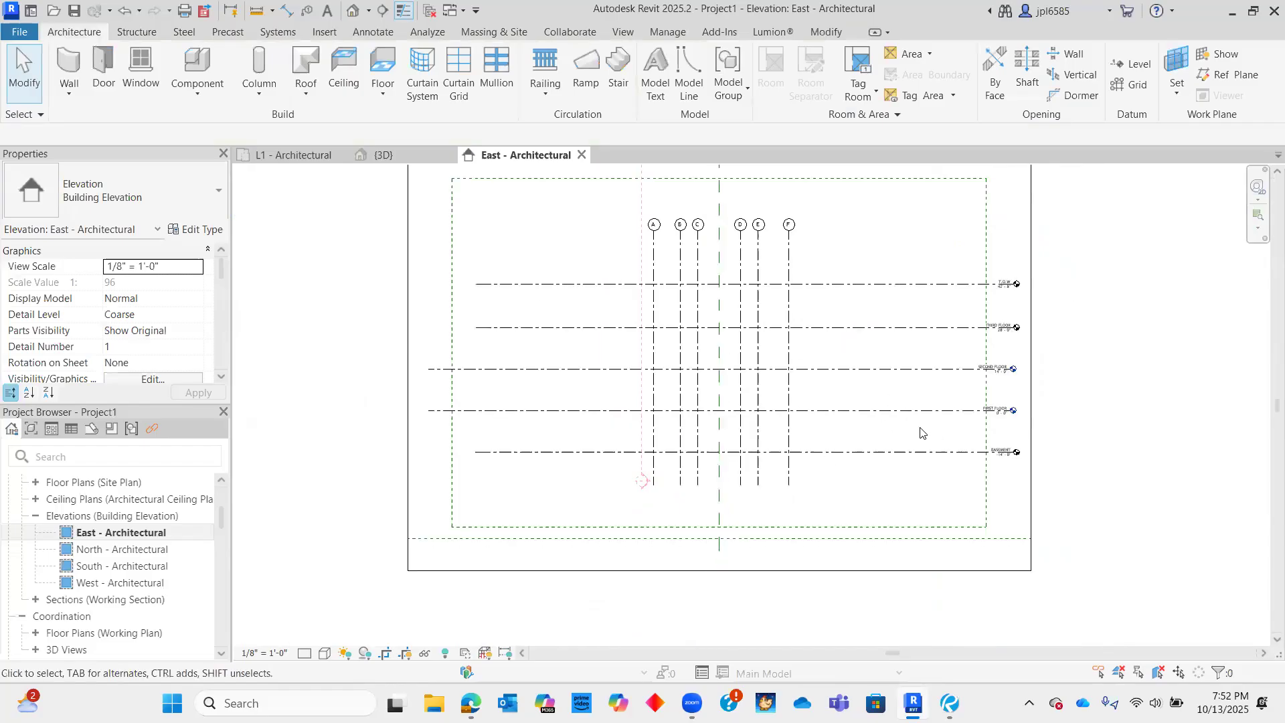
scroll(921, 428, up, 2)
scroll(619, 423, down, 3)
scroll(896, 389, up, 2)
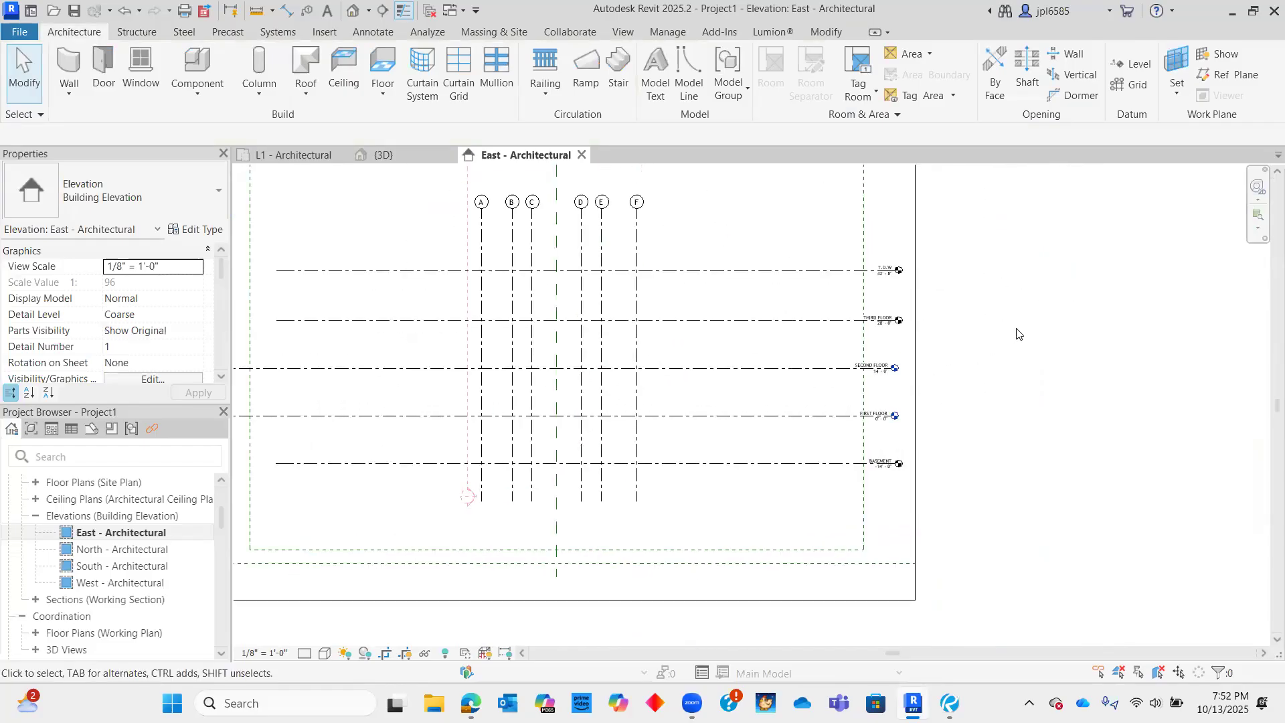
scroll(1111, 441, down, 2)
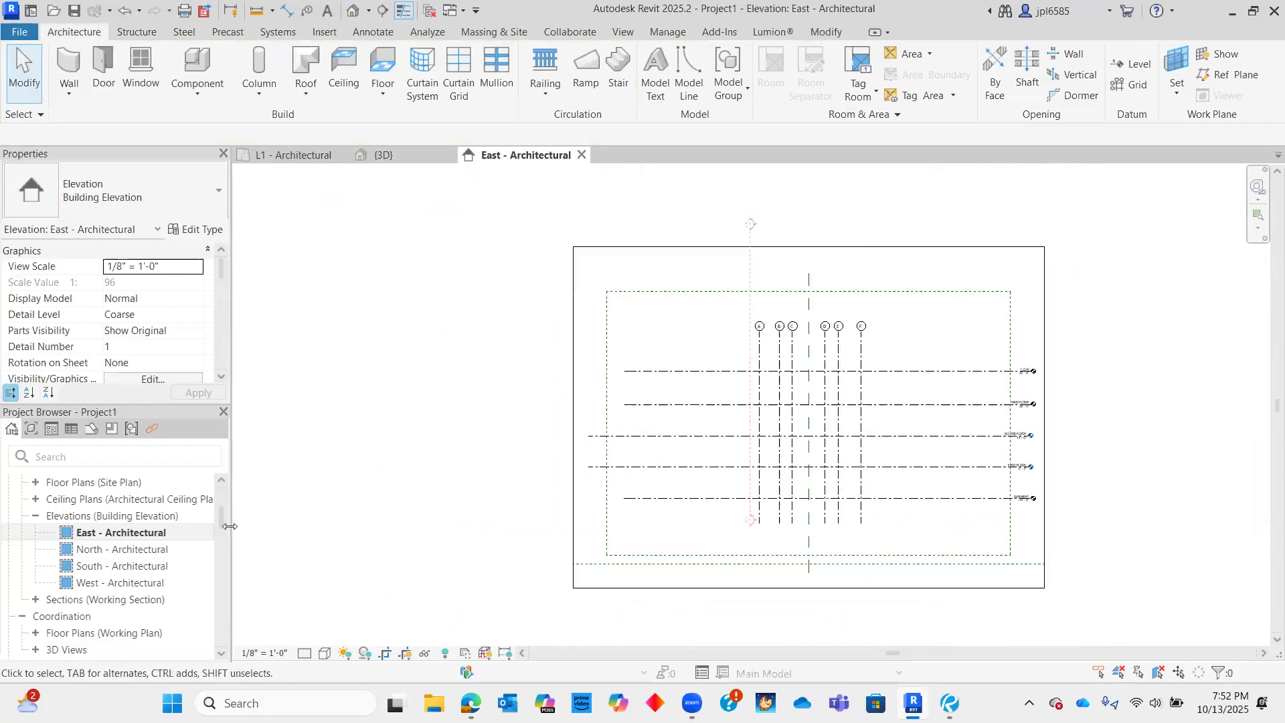
- In the North elevation, switch the THIRD FLOOR and T.O.W level heads from the left end to the right end
double_click(147, 555)
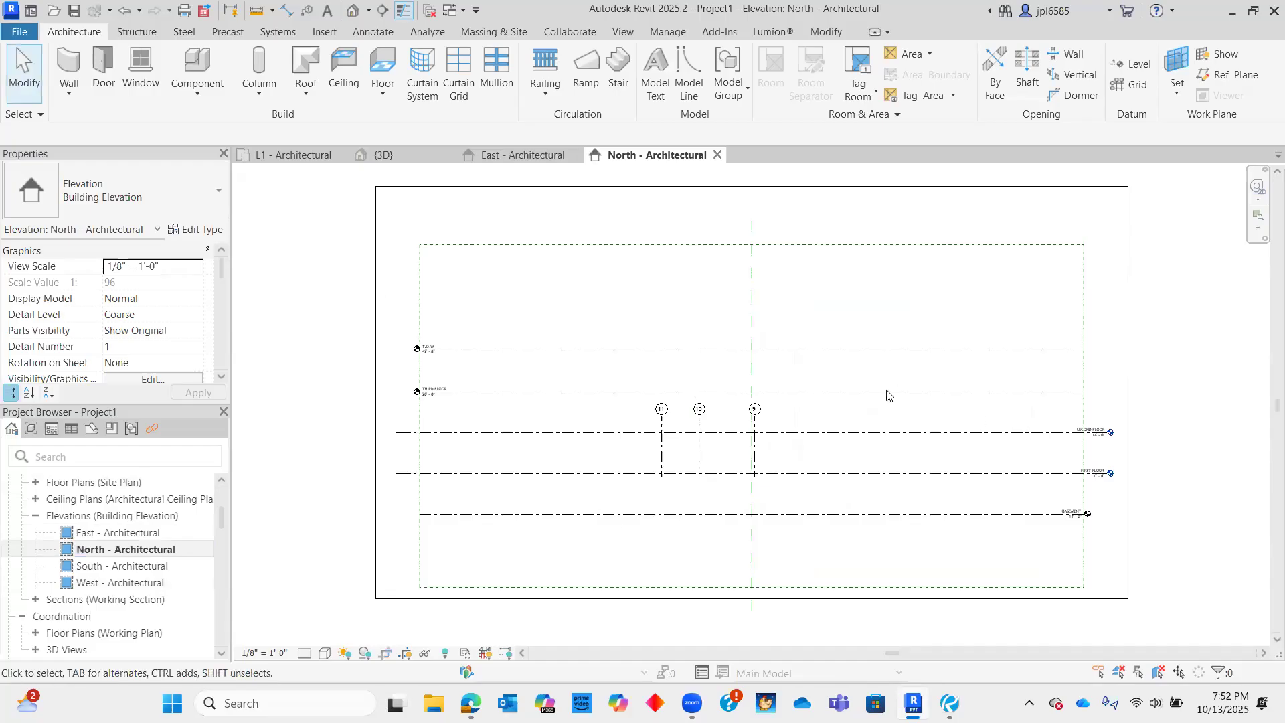
middle_drag(932, 545, 831, 539)
click(838, 386)
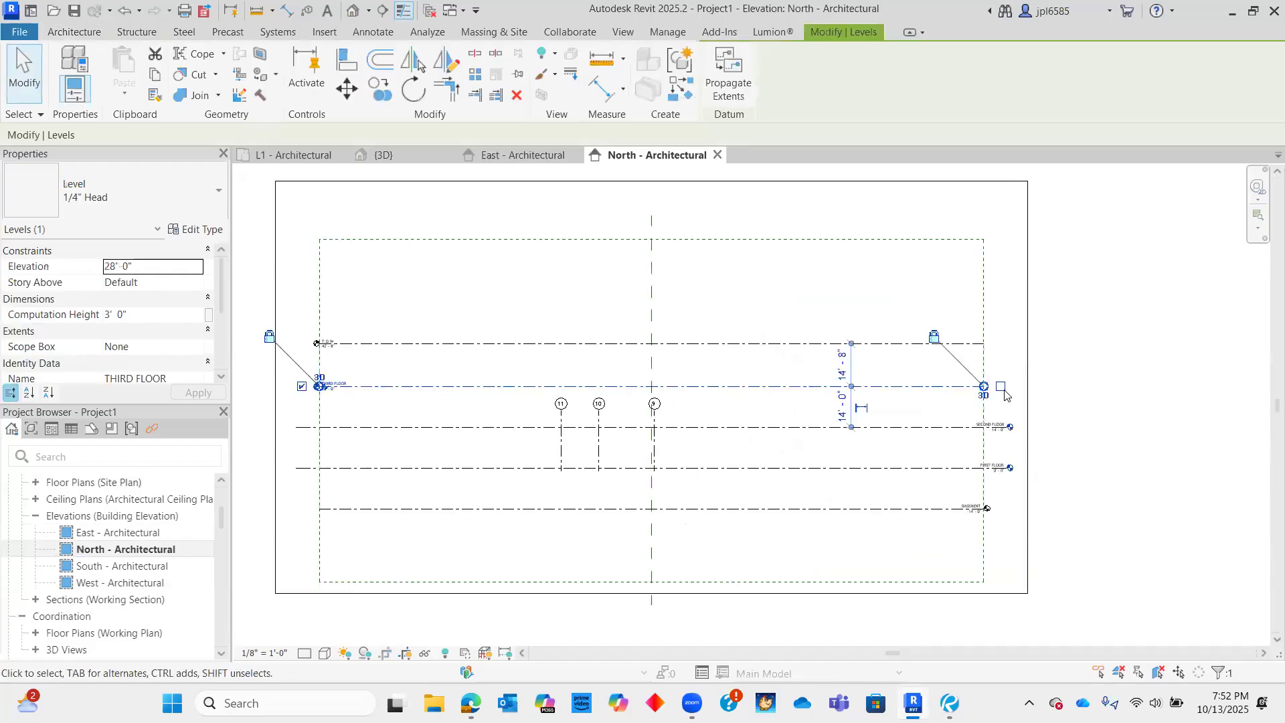
click(930, 344)
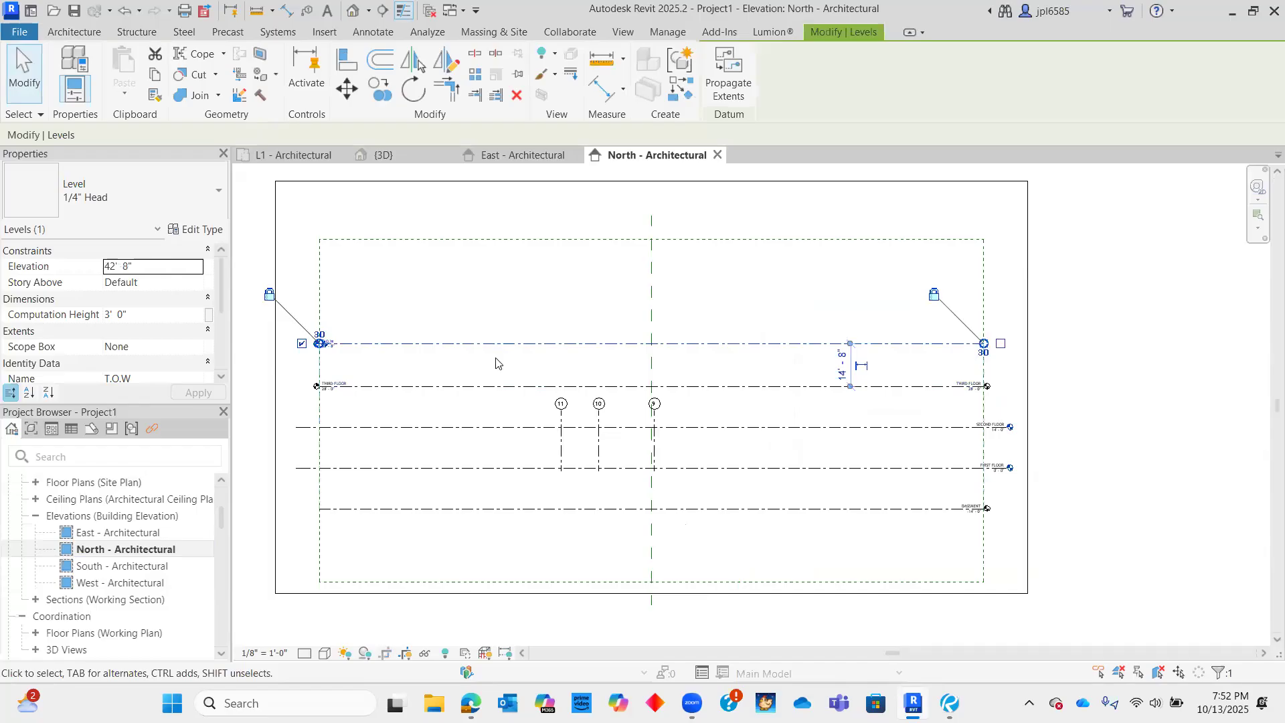
click(310, 392)
click(302, 386)
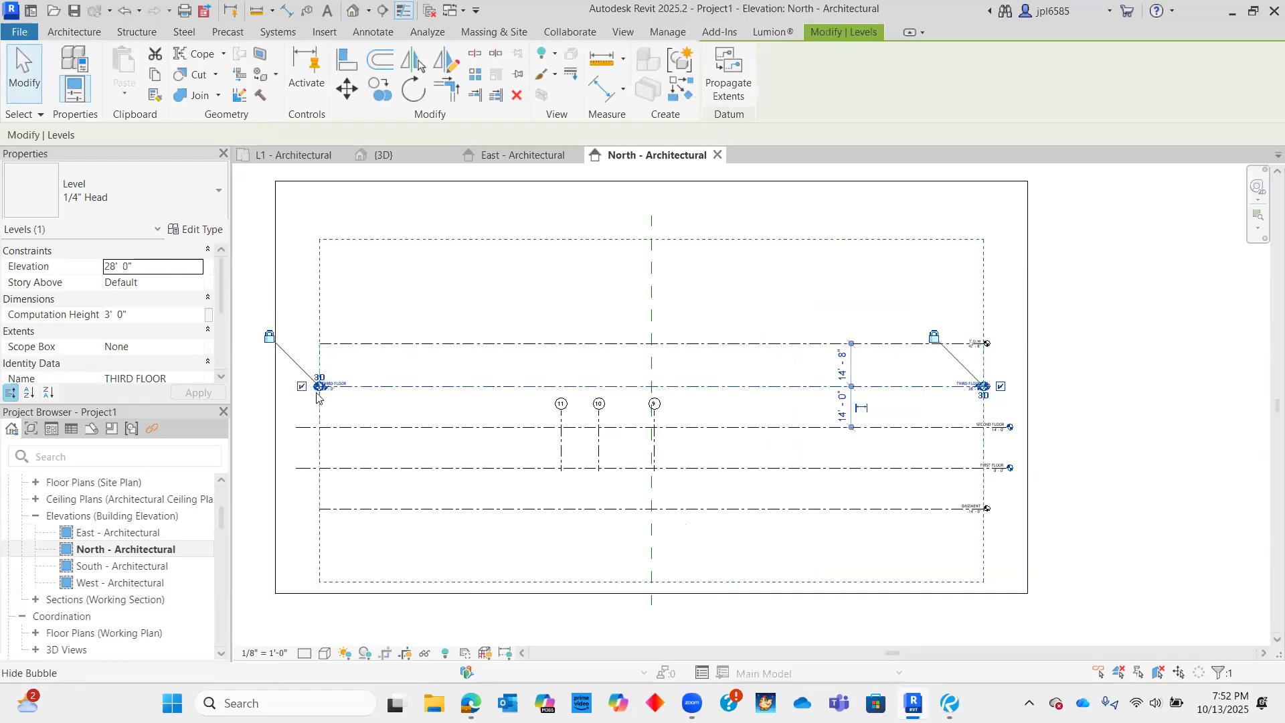
- Stretch grids 9, 10 and 11 in the North elevation from above the T.O.W level to below the BASEMENT level
click(599, 442)
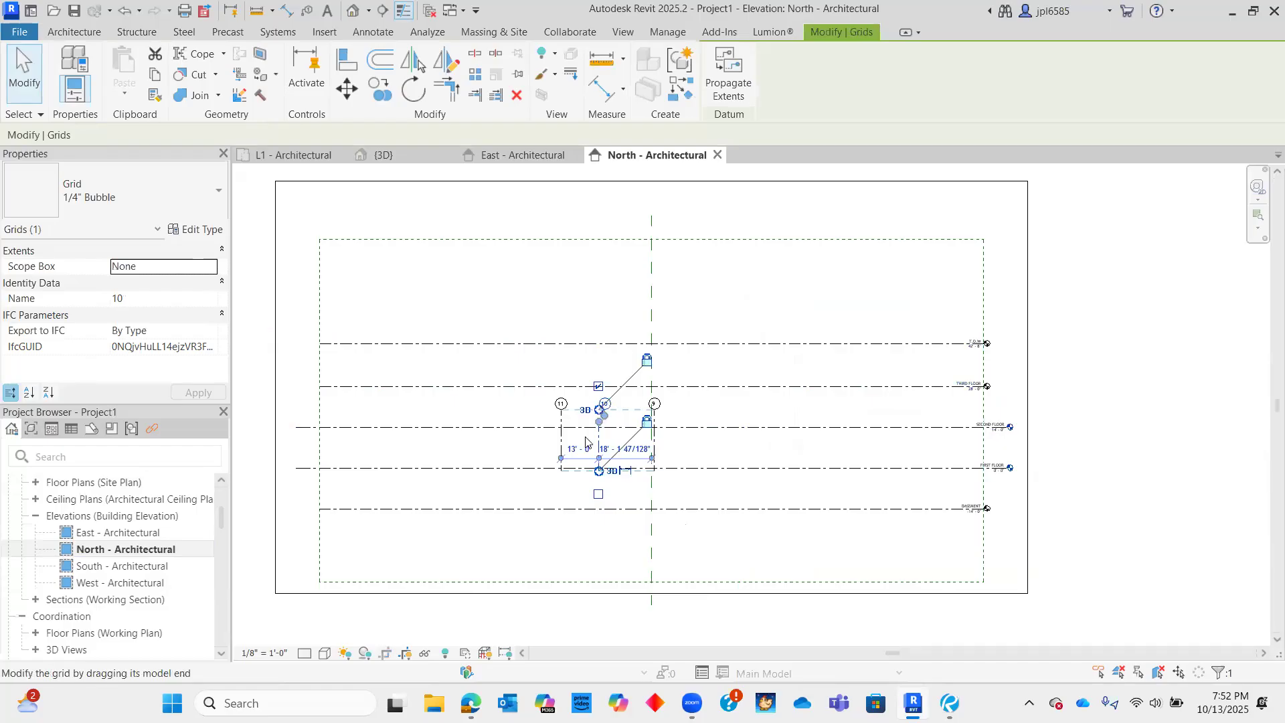
scroll(569, 432, up, 3)
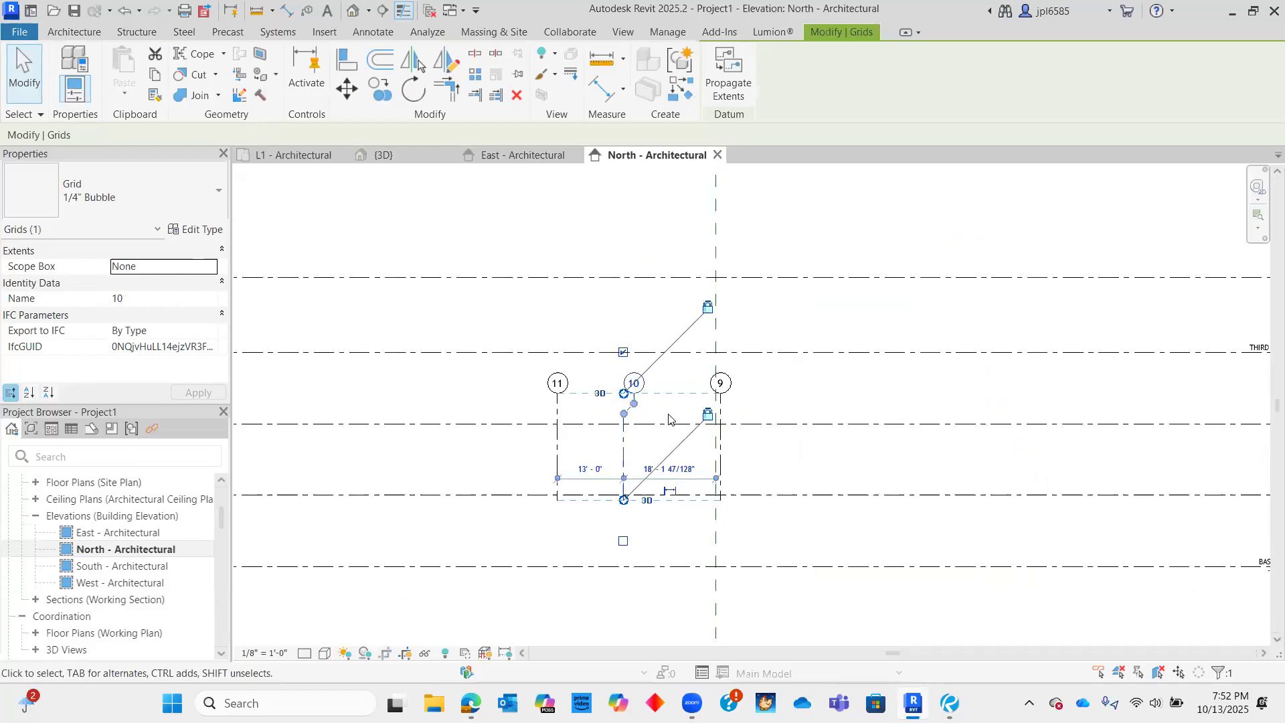
key(ctrl+z)
key(ctrl+y)
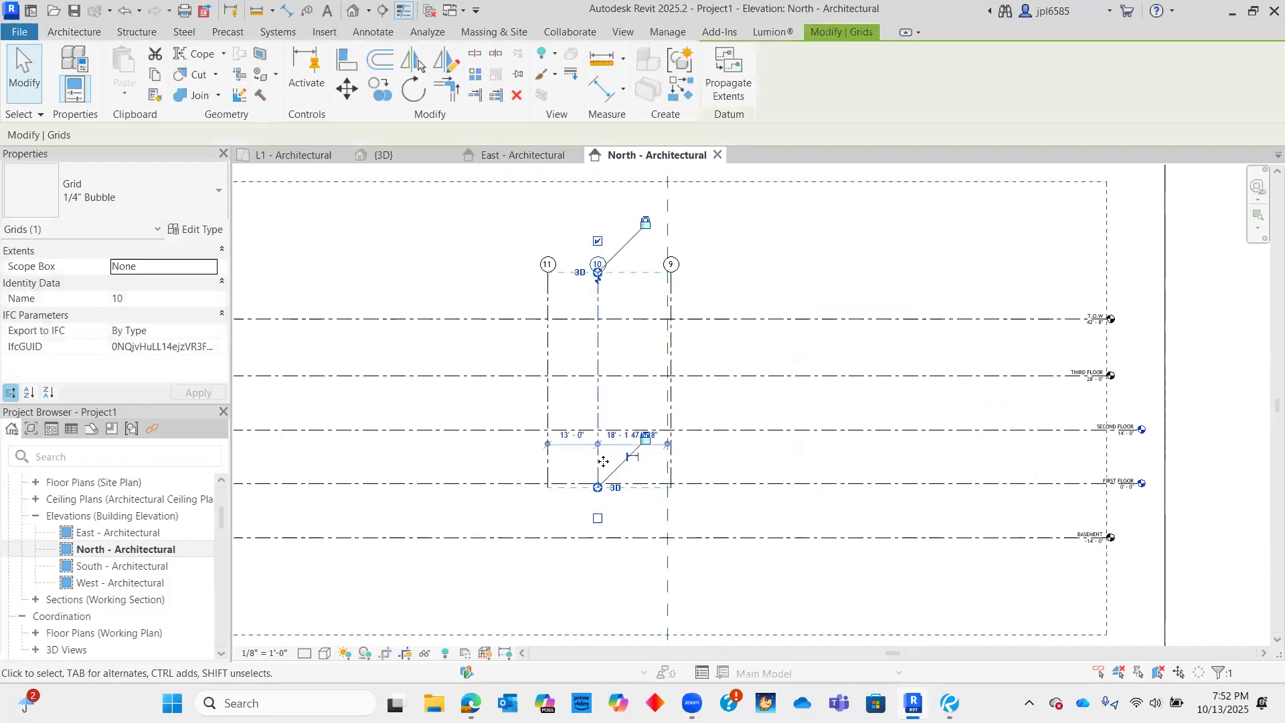
drag(598, 488, 587, 590)
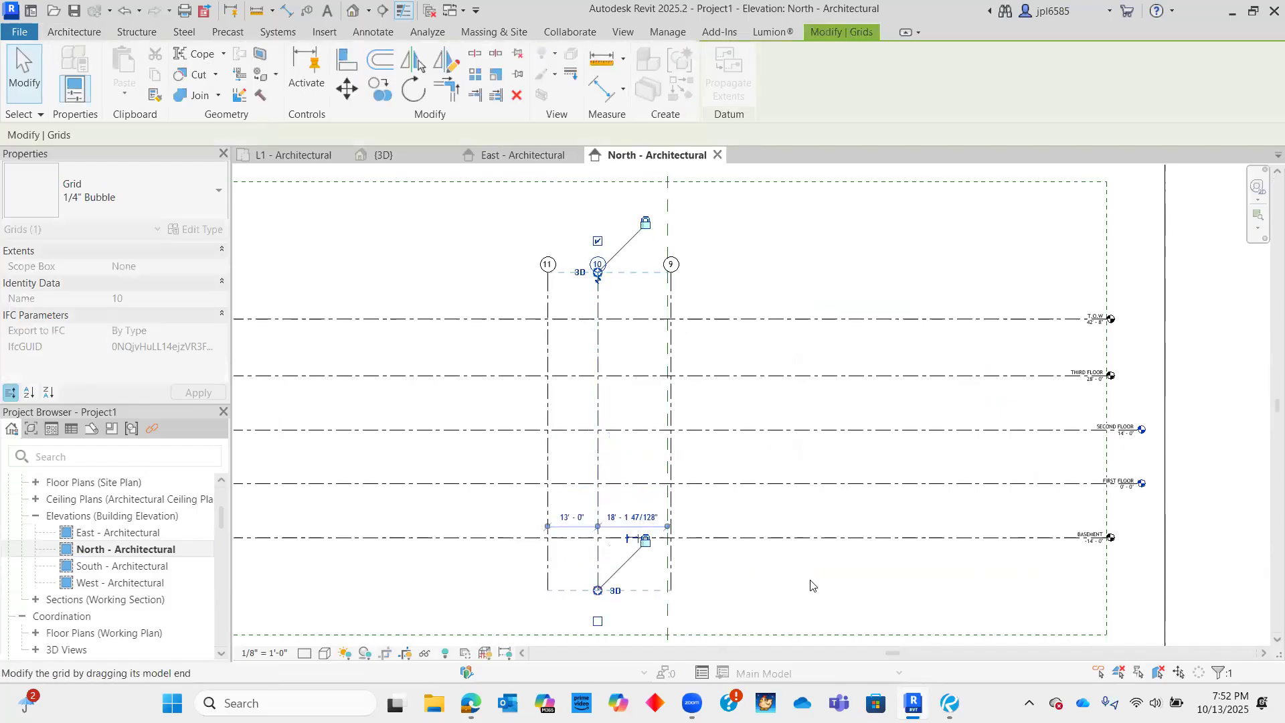
key(Escape)
scroll(963, 493, down, 2)
middle_drag(884, 542, 861, 534)
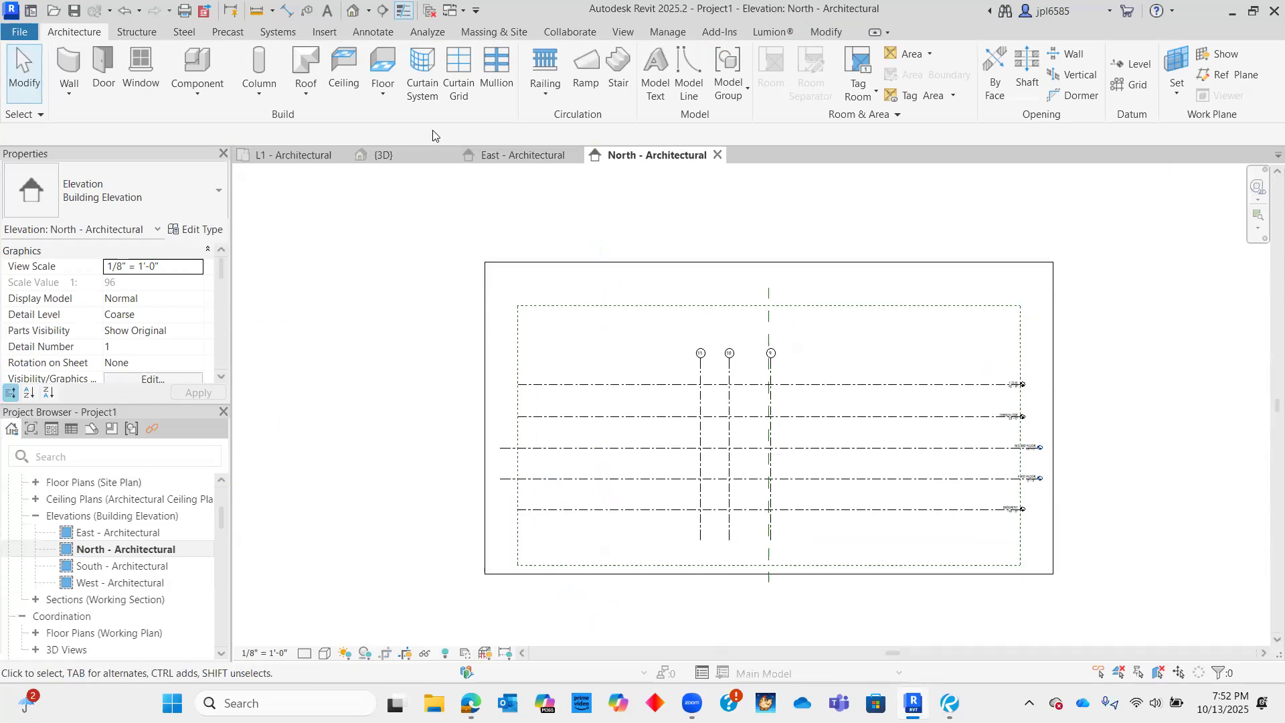
- Close the East and North views and, in the South elevation, show the T.O.W and THIRD FLOOR heads only at the right end
click(575, 158)
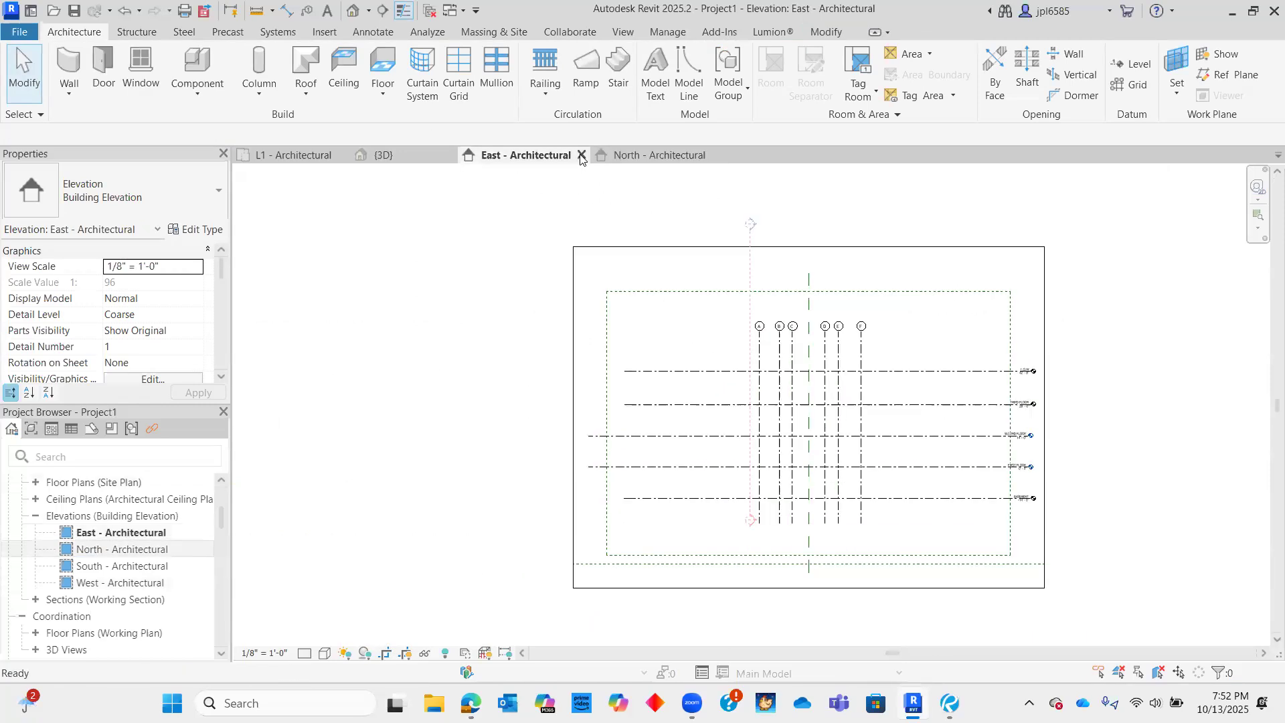
click(587, 155)
double_click(129, 567)
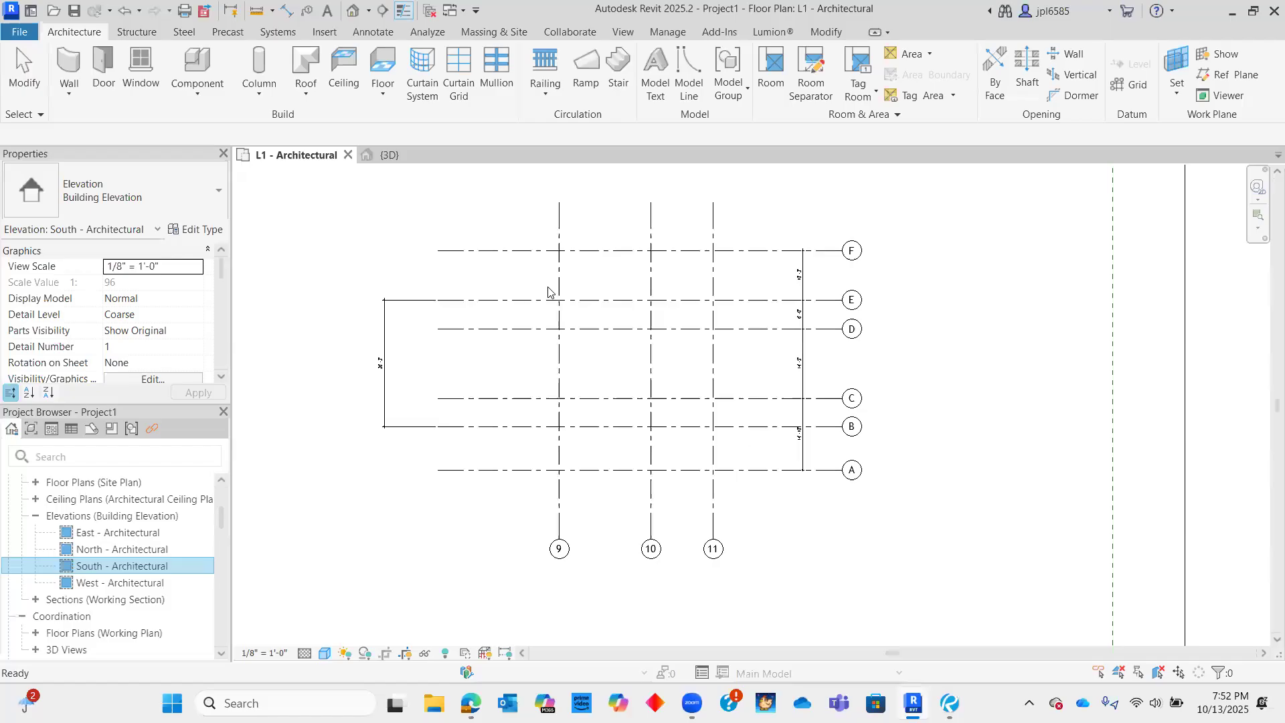
click(1054, 391)
click(1002, 342)
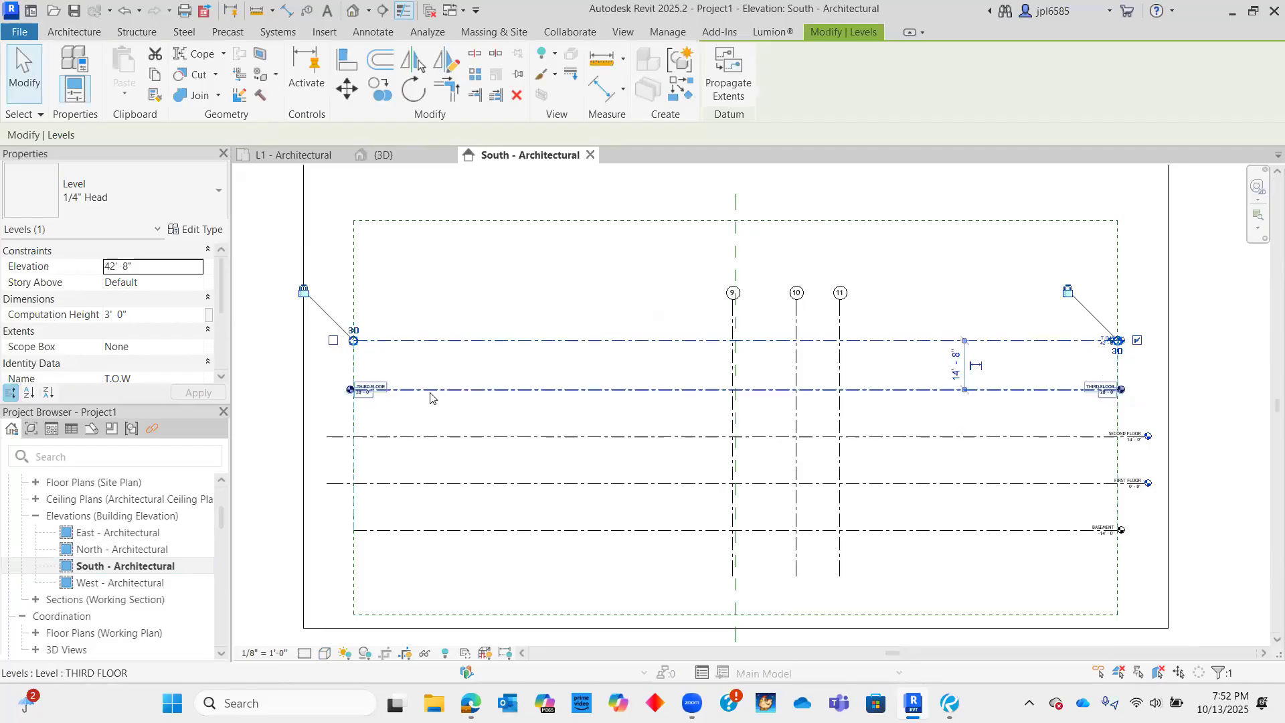
click(342, 392)
click(416, 261)
scroll(416, 261, down, 2)
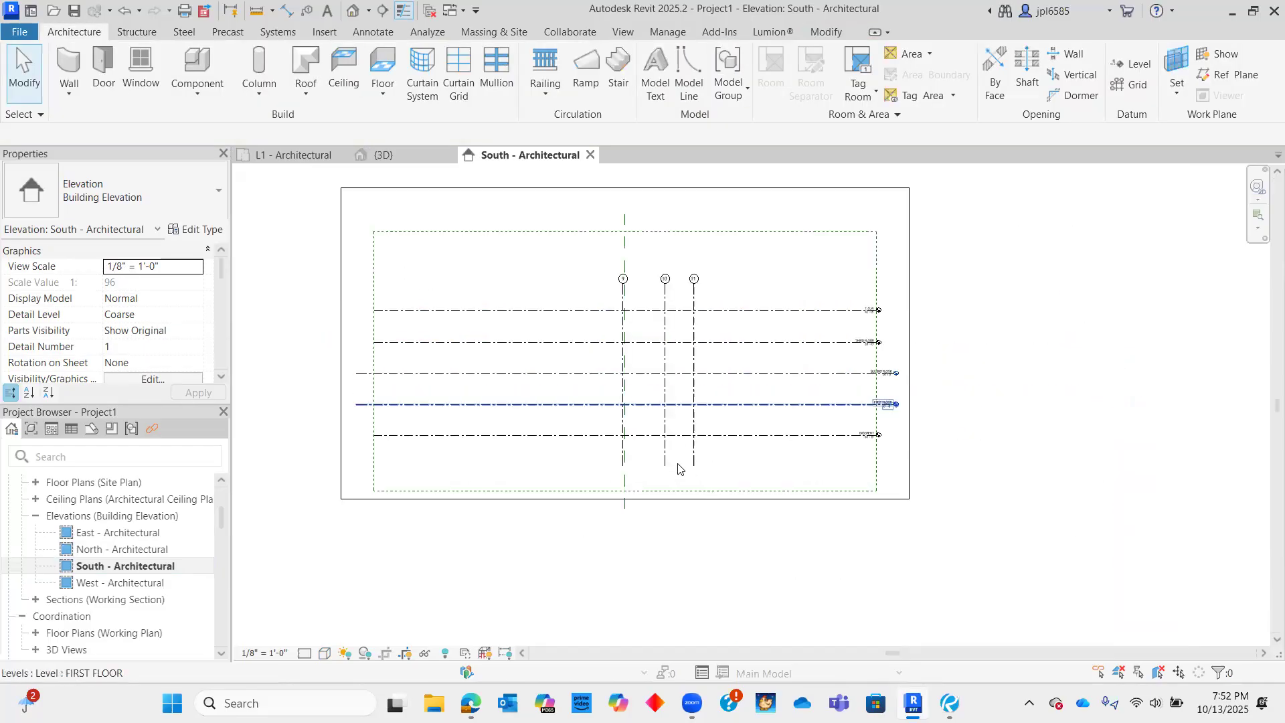
- Check the levels and grids in the West elevation, and close the South and West views
double_click(104, 582)
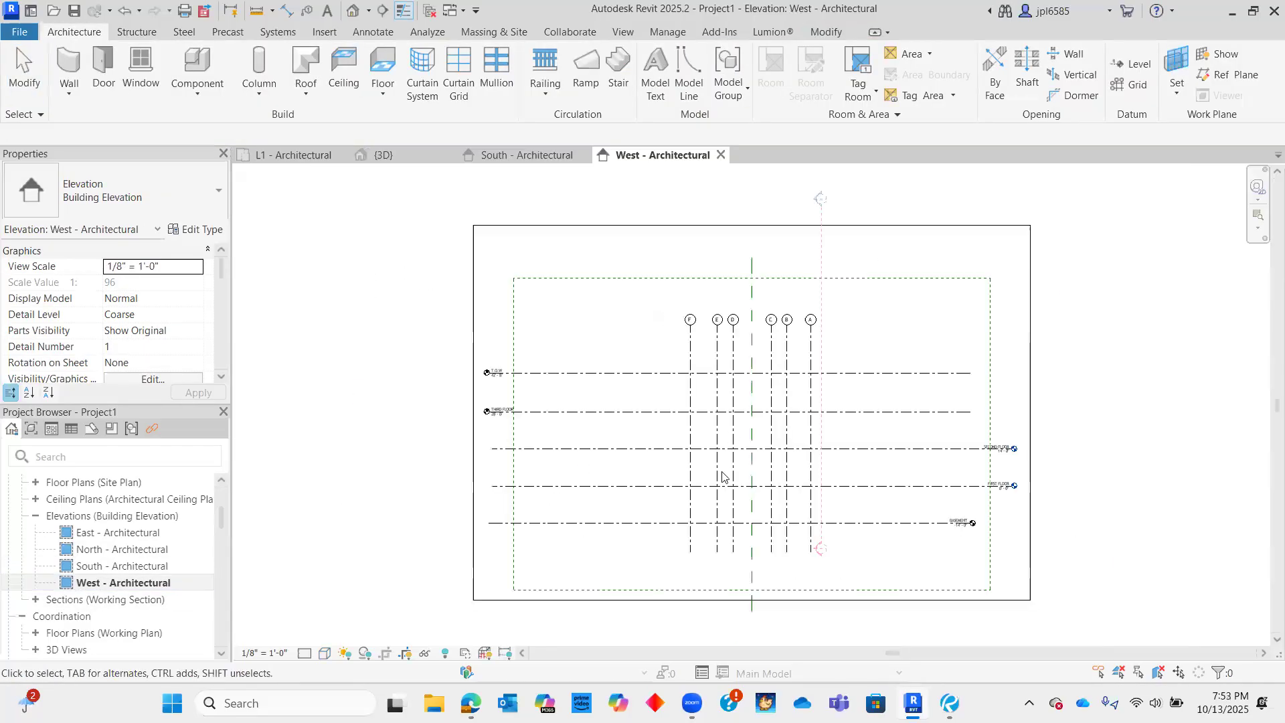
click(559, 155)
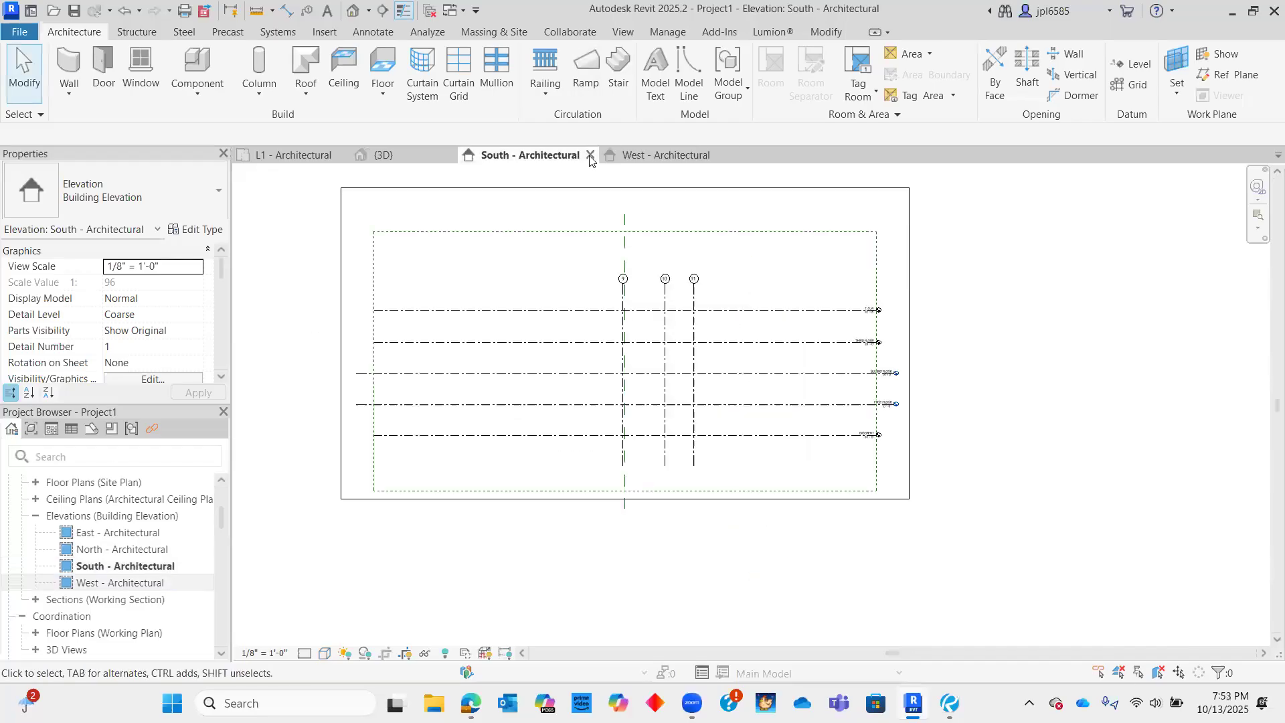
click(590, 155)
click(589, 154)
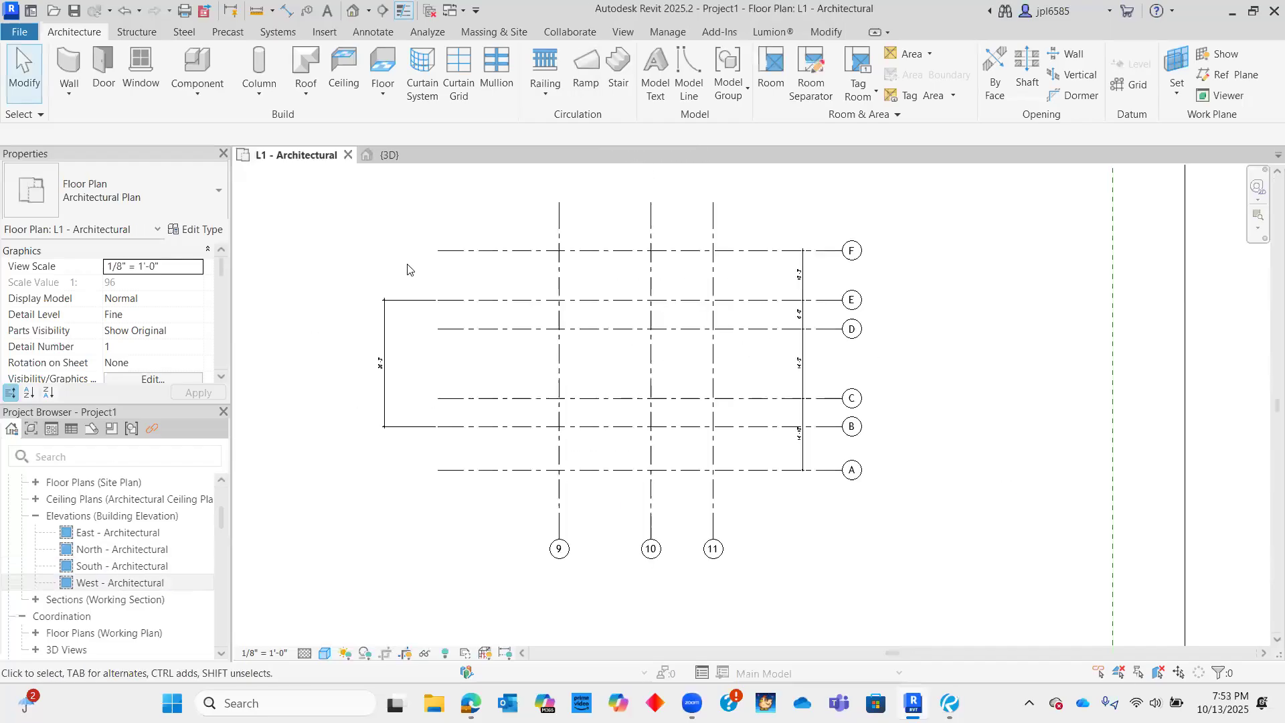
scroll(739, 461, down, 3)
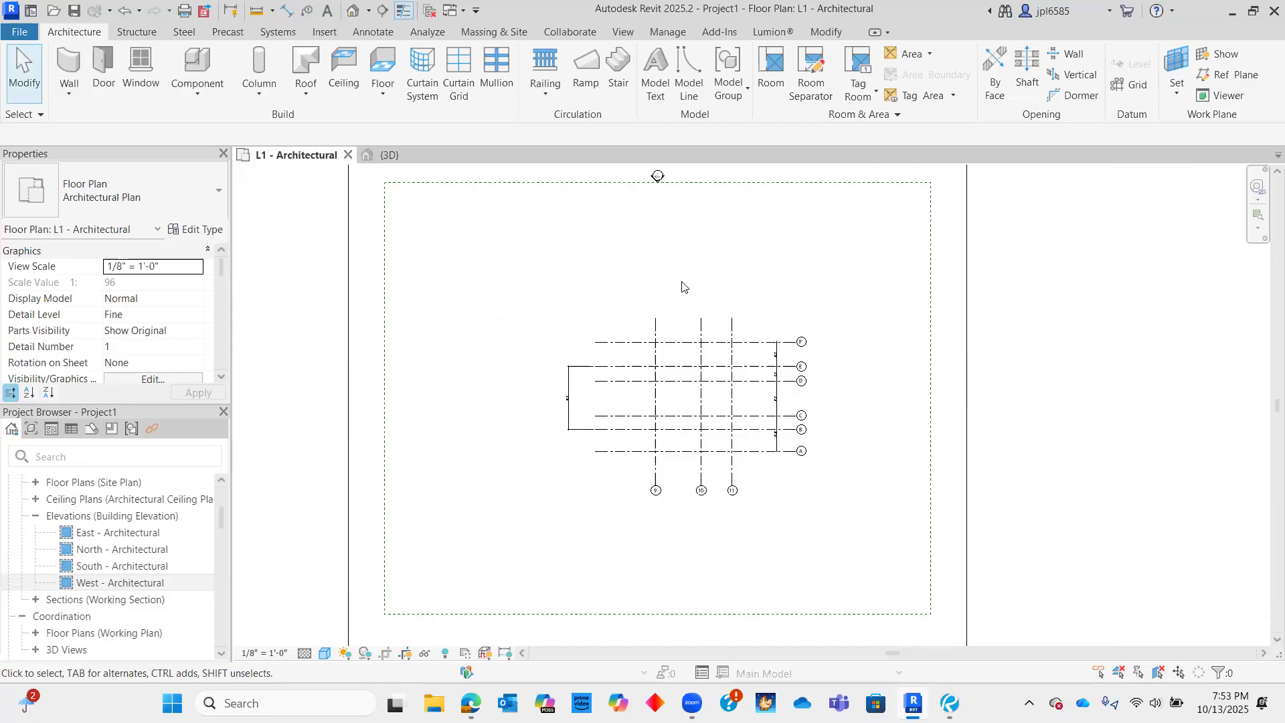
scroll(734, 364, down, 1)
scroll(803, 315, up, 4)
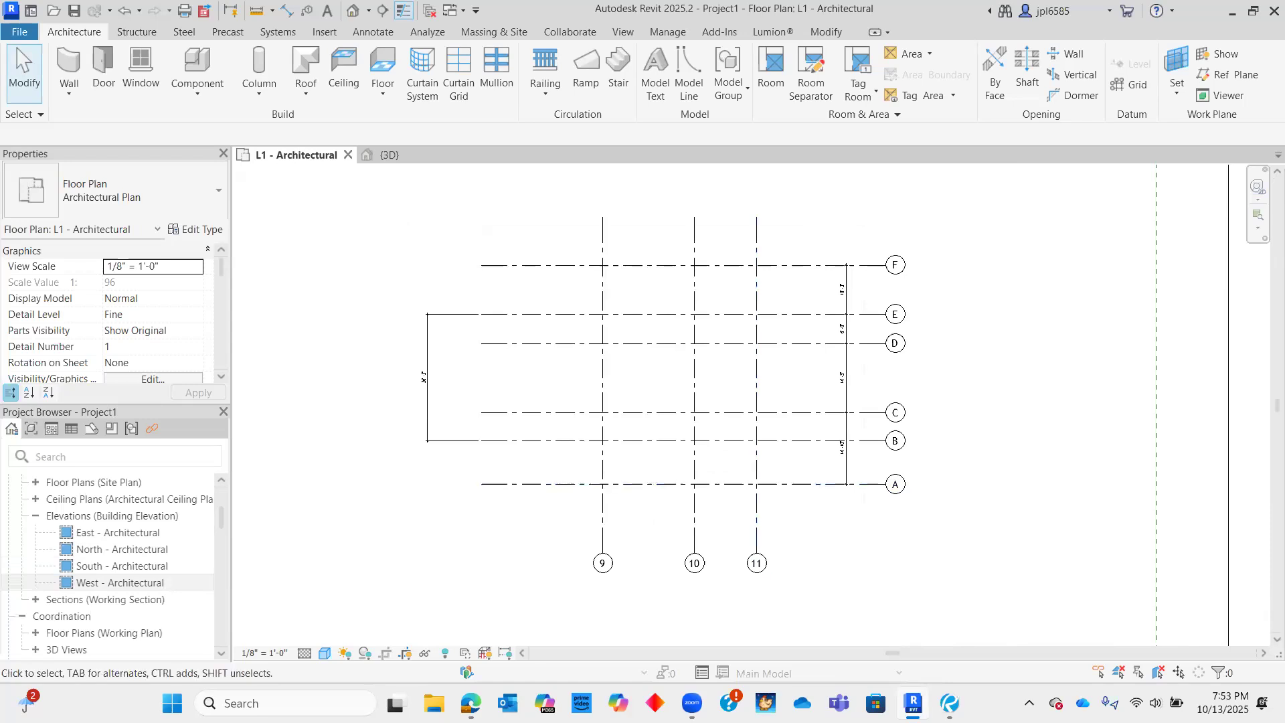
key(alt+Tab)
scroll(784, 372, up, 3)
middle_drag(1102, 362, 1141, 382)
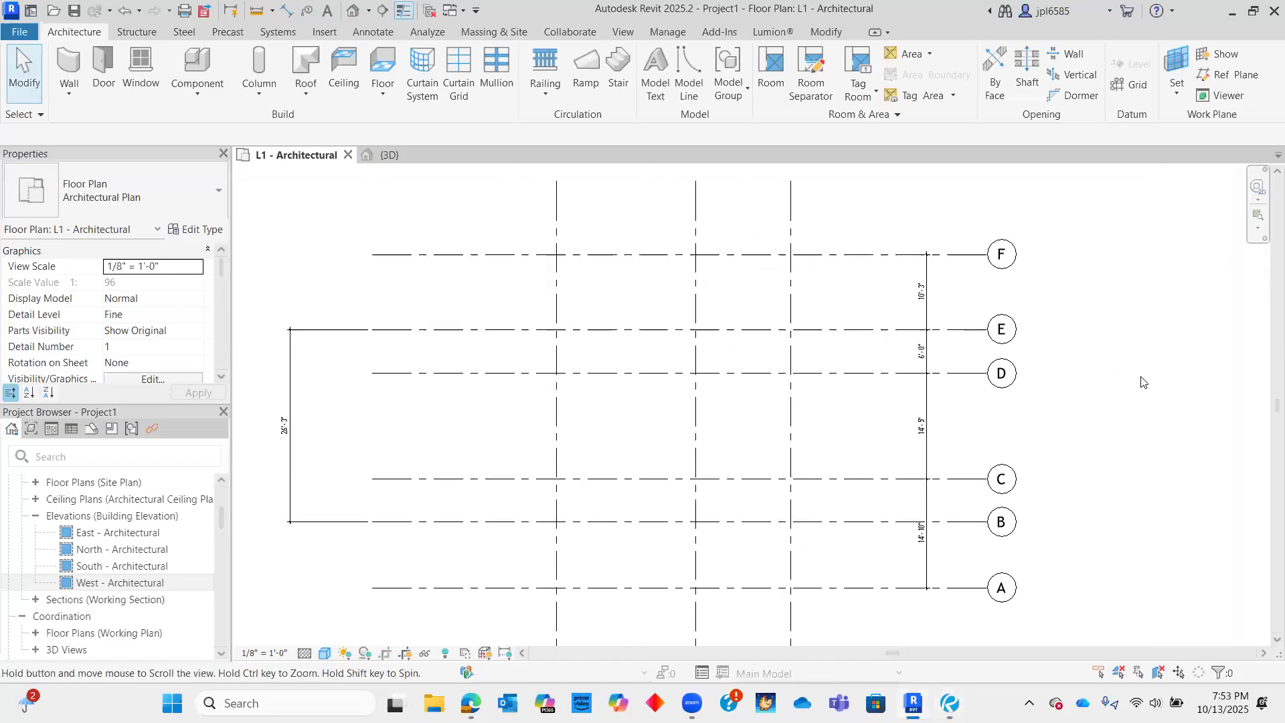
scroll(831, 331, down, 2)
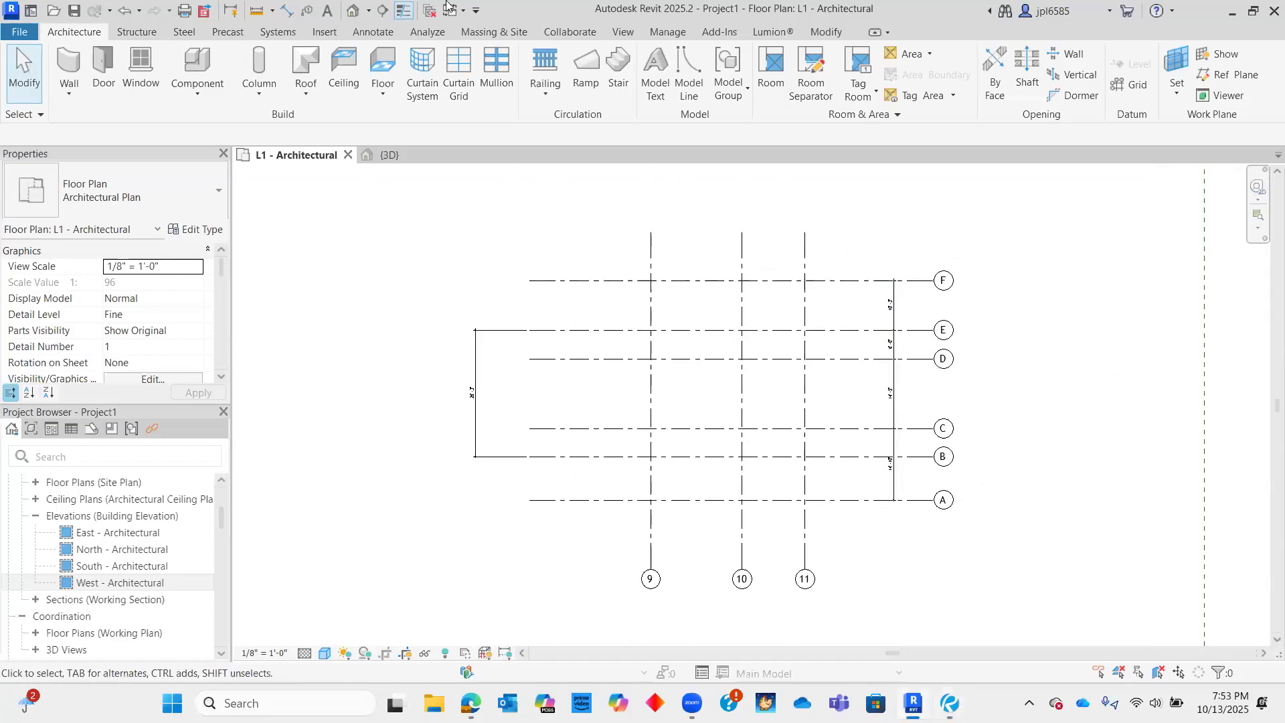
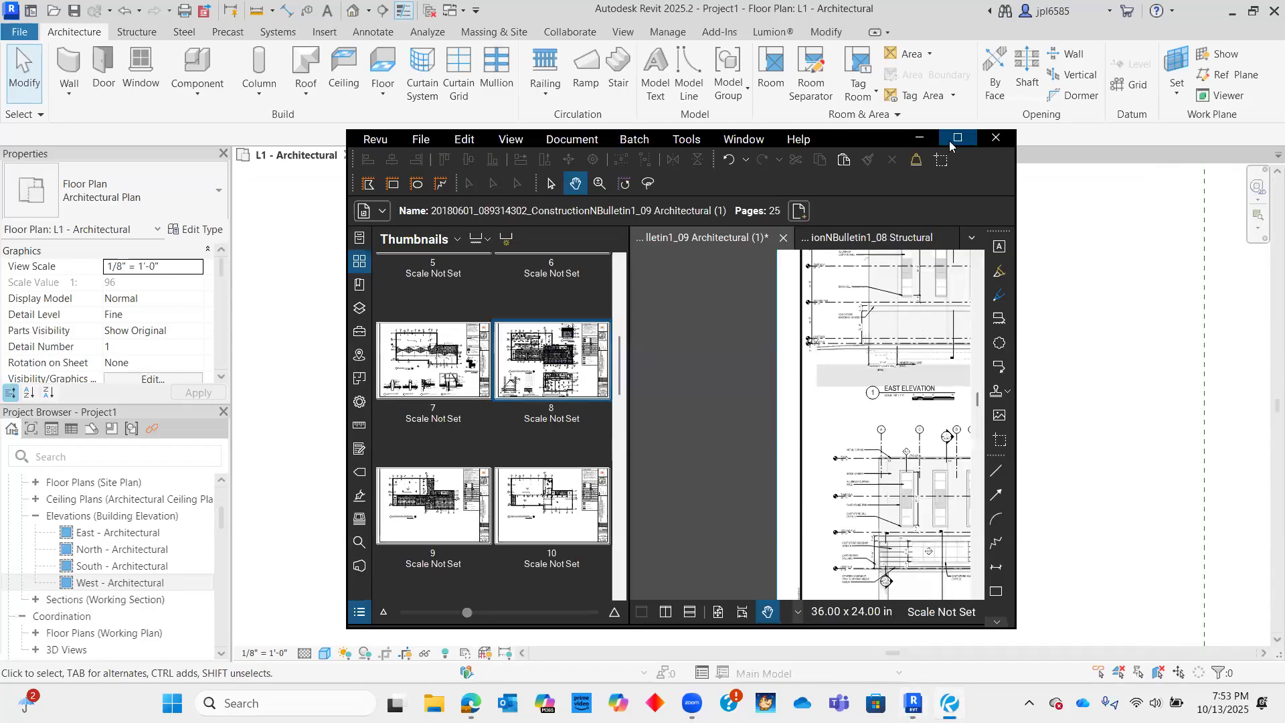
- Maximize the Bluebeam Revu window, open page 2 of the architectural set (sheet A-002) and hide the page thumbnails
click(955, 139)
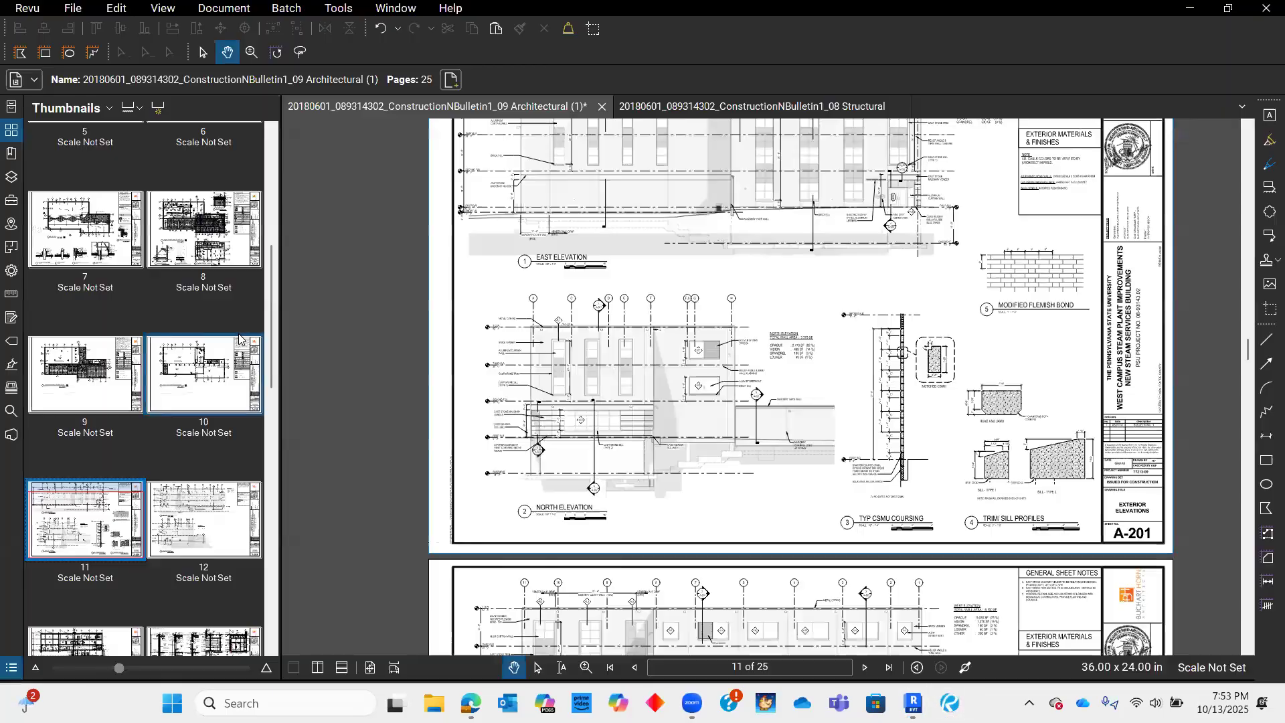
click(194, 201)
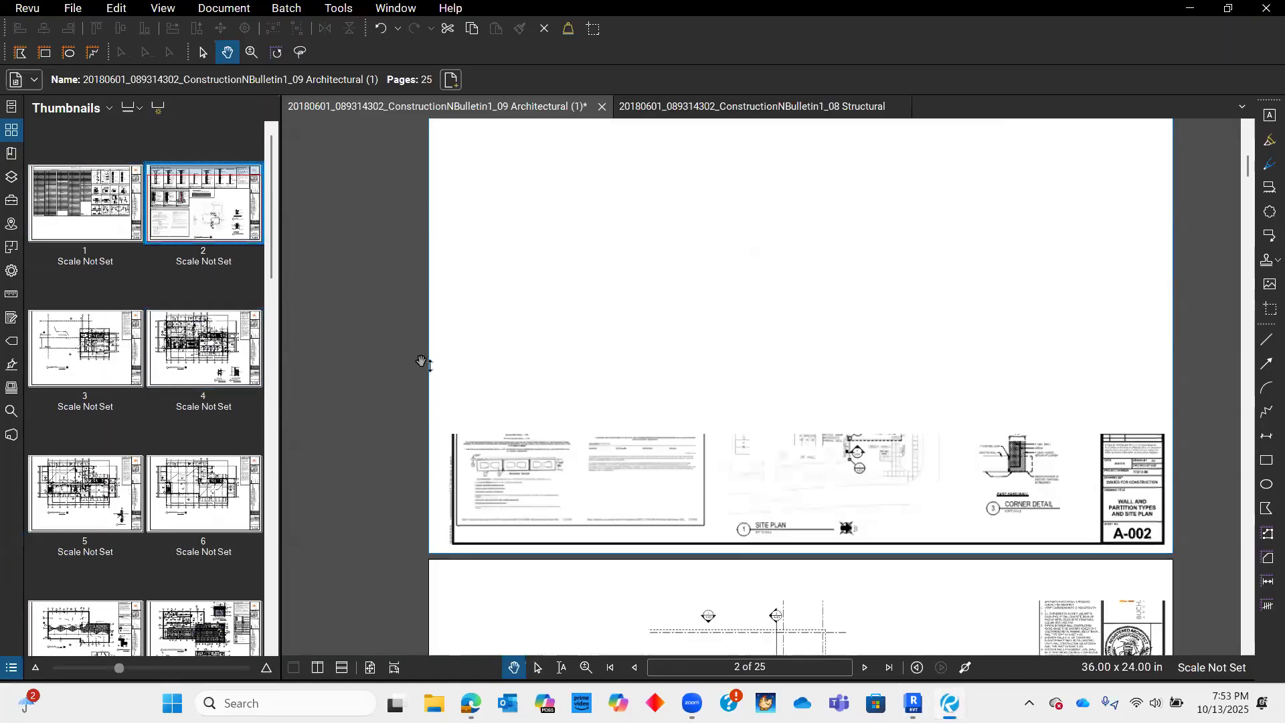
click(11, 130)
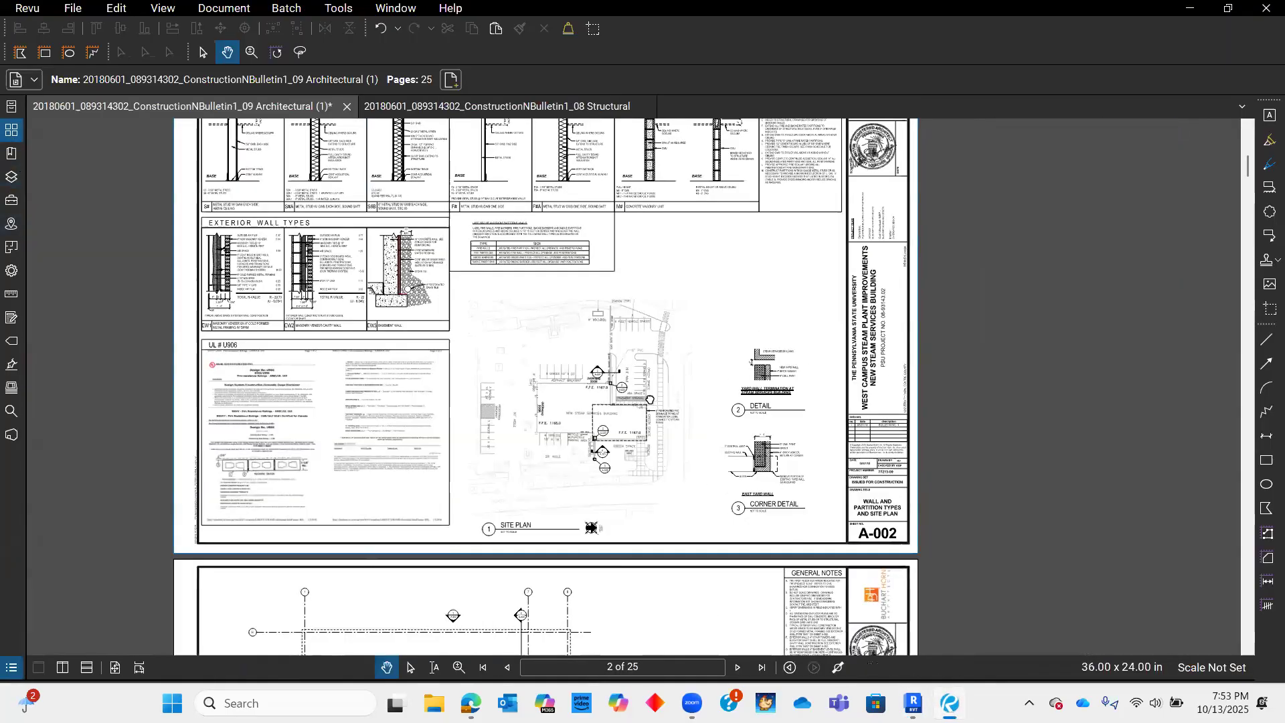
- Examine sheet A-002's title block, site plan, interior partition types and exterior wall types
scroll(633, 380, up, 2)
scroll(636, 395, up, 3)
scroll(656, 422, down, 5)
scroll(813, 475, up, 1)
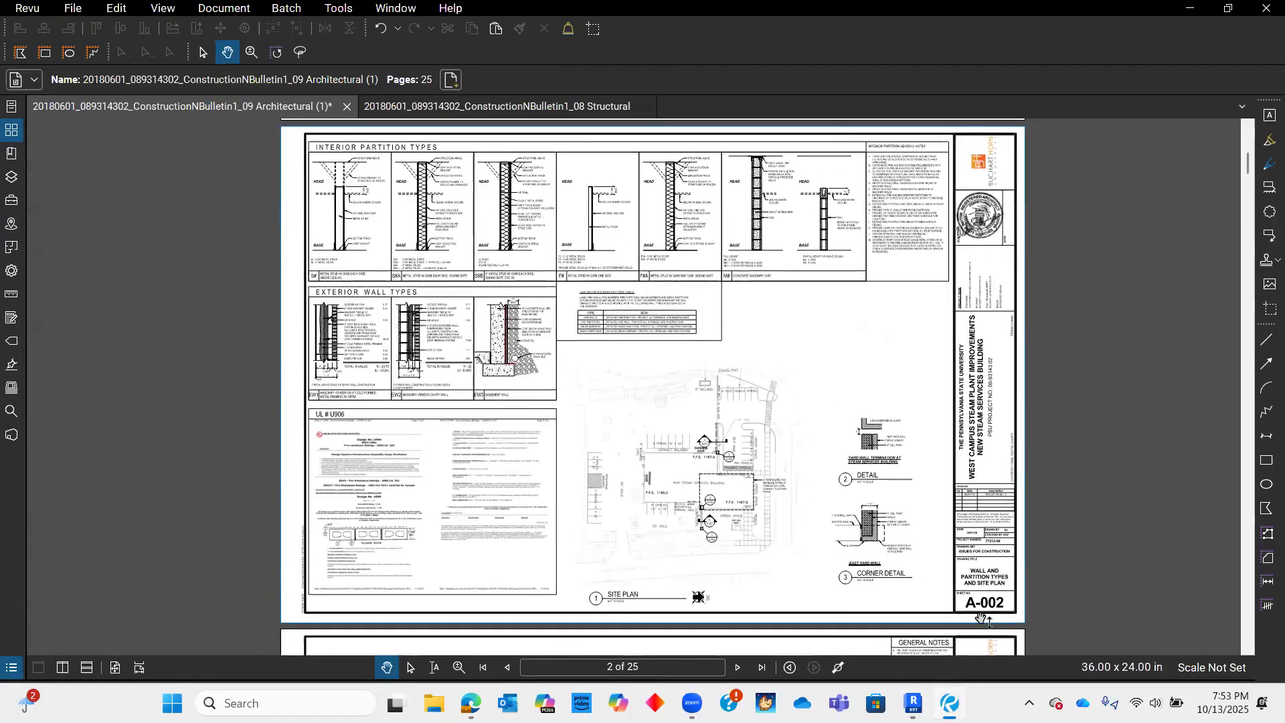
drag(851, 434, 813, 388)
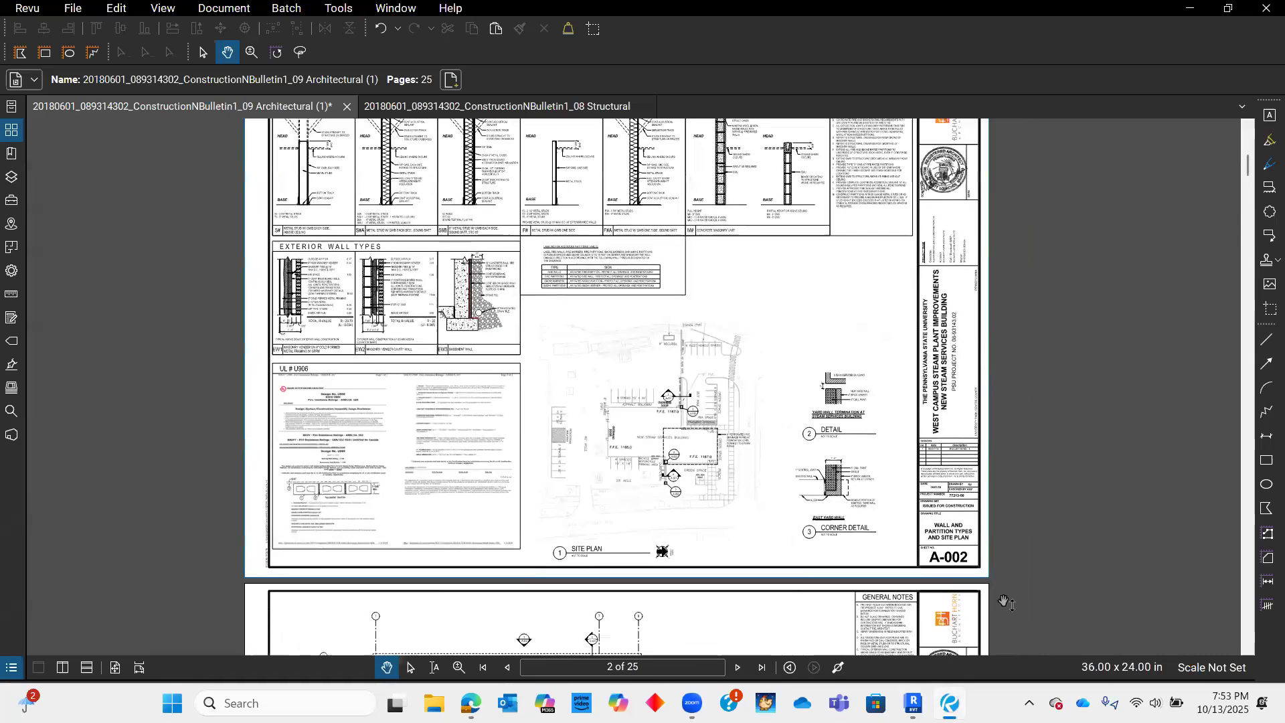
ctrl+scroll(999, 596, up, 6)
drag(936, 314, 993, 385)
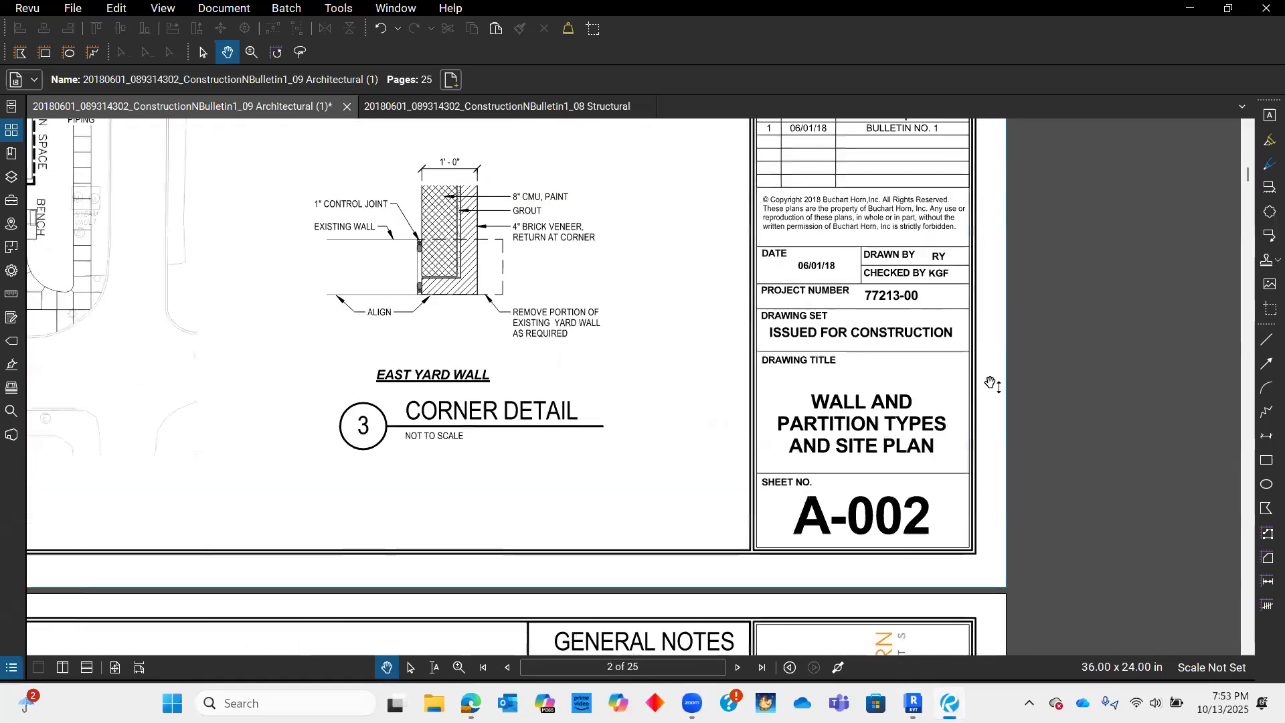
ctrl+scroll(958, 444, down, 6)
drag(684, 274, 853, 536)
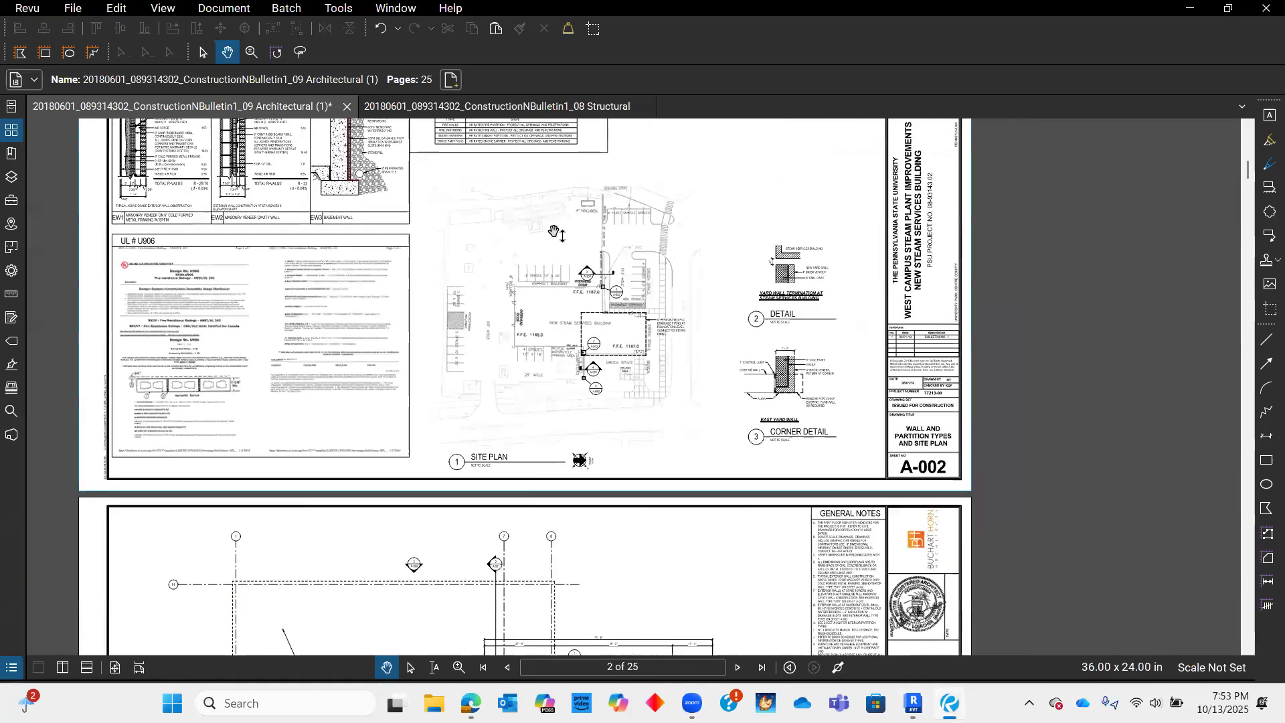
ctrl+scroll(385, 256, up, 4)
ctrl+scroll(408, 308, down, 4)
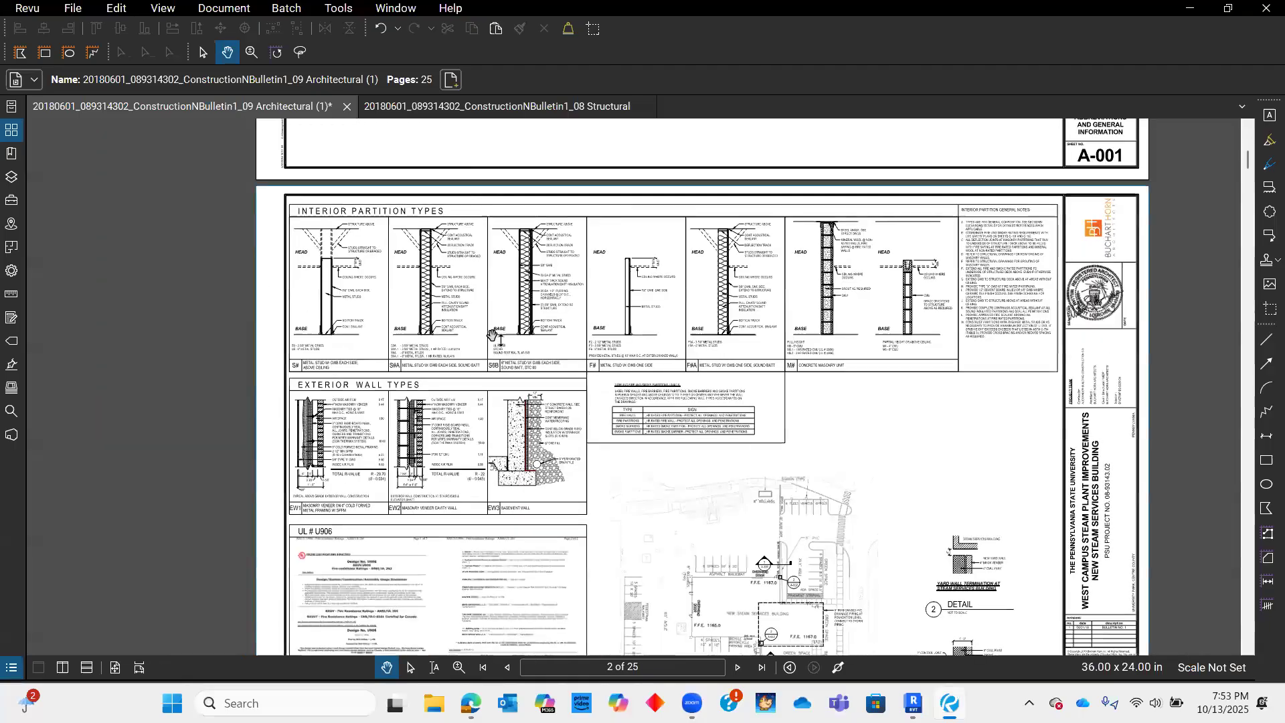
ctrl+scroll(342, 299, up, 4)
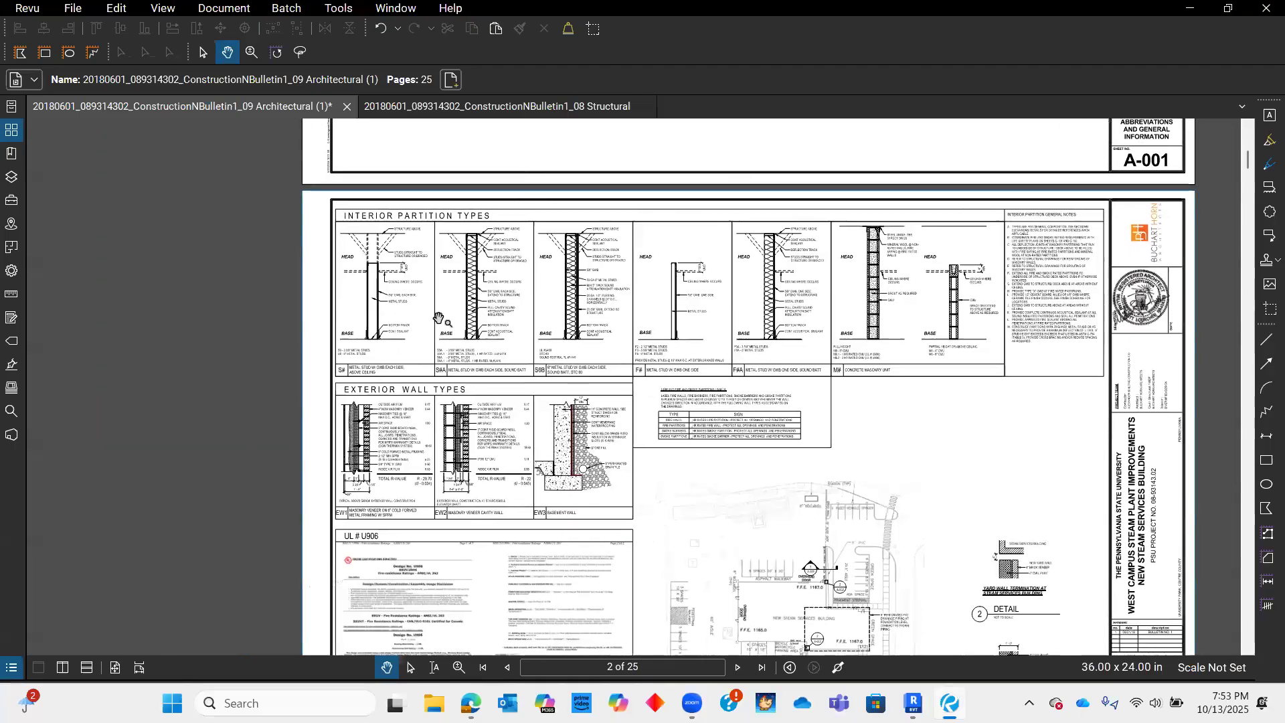
drag(474, 342, 400, 388)
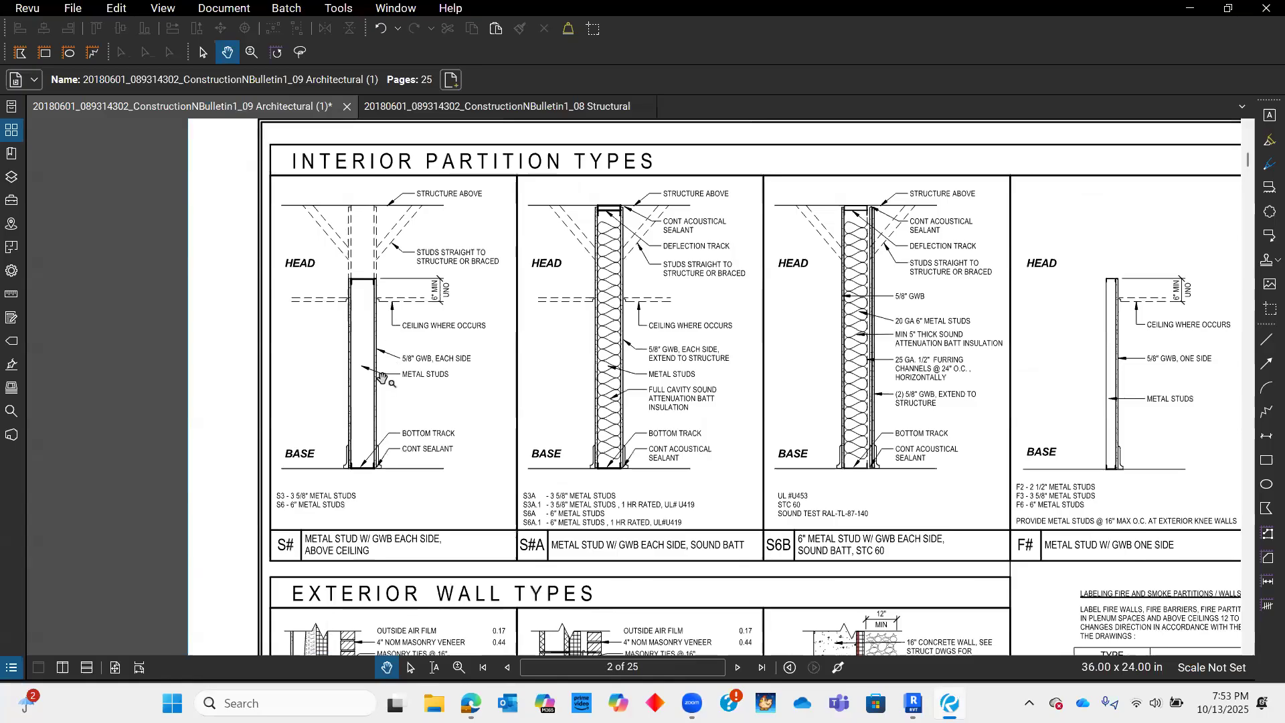
scroll(395, 385, down, 6)
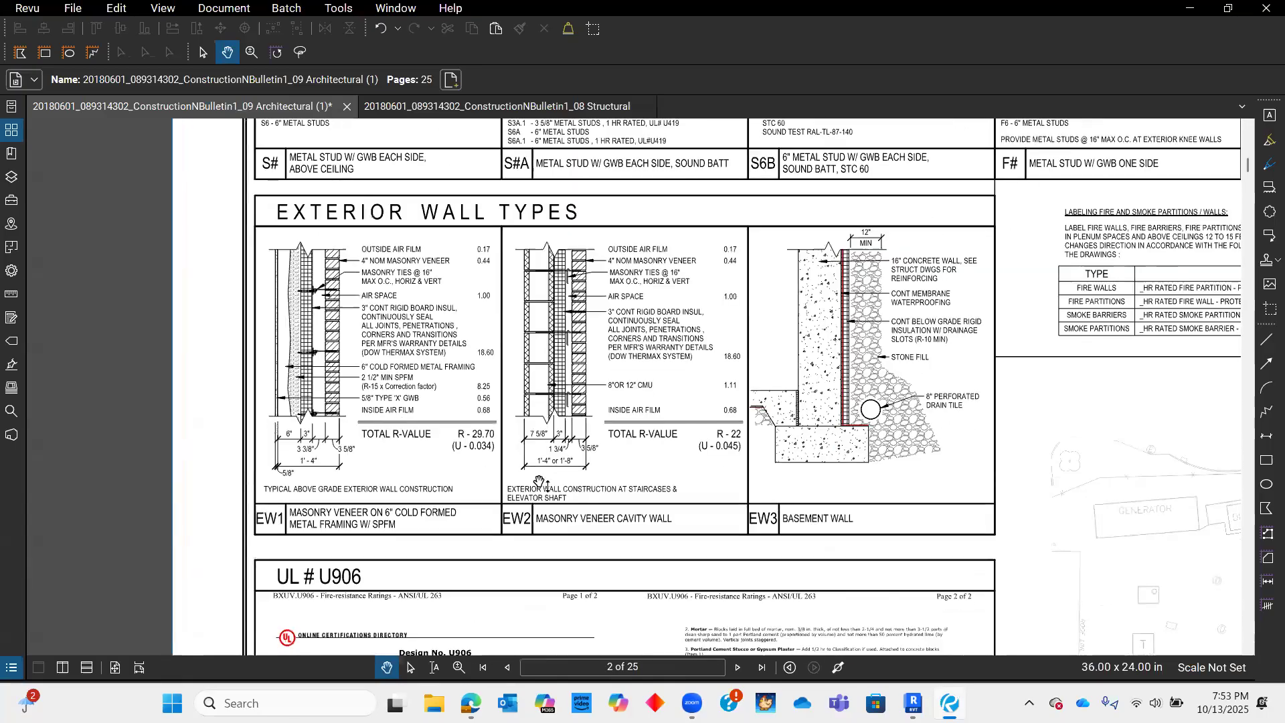
- Highlight the EW3 basement wall code in yellow in the exterior wall types
shift+scroll(542, 483, right, 4)
ctrl+scroll(550, 478, up, 4)
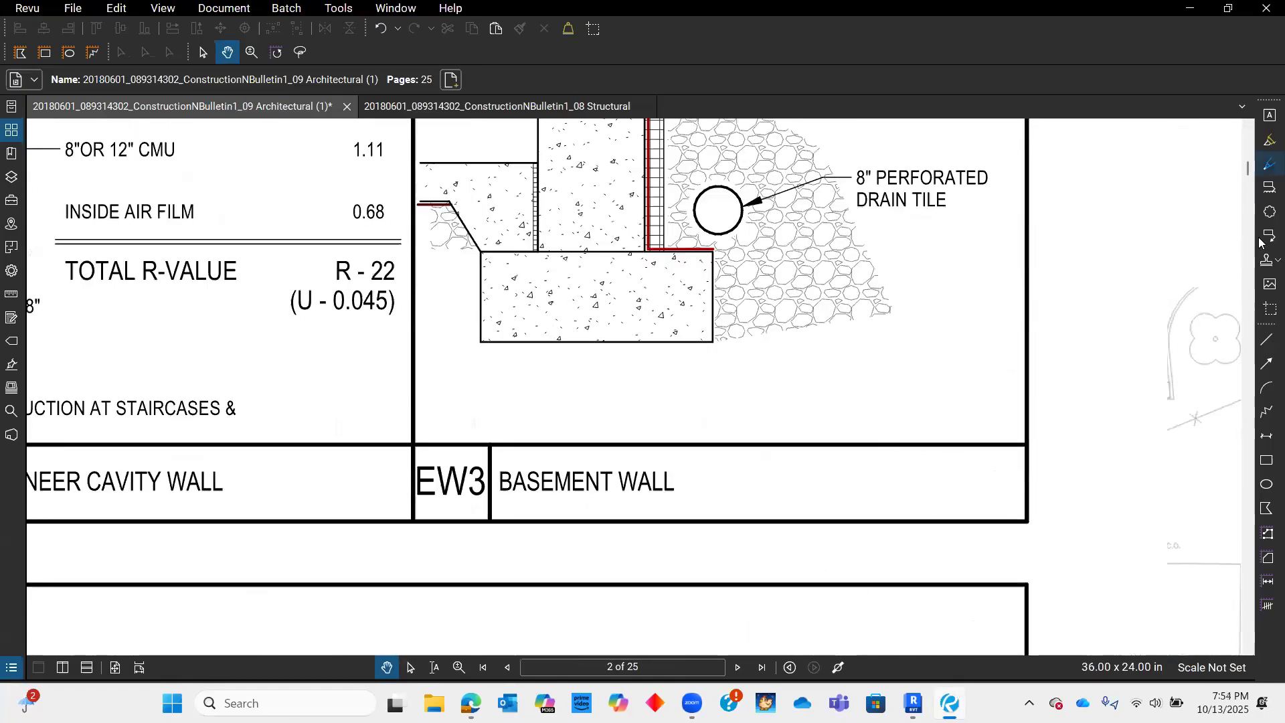
click(1267, 146)
drag(413, 476, 488, 483)
ctrl+scroll(591, 479, down, 4)
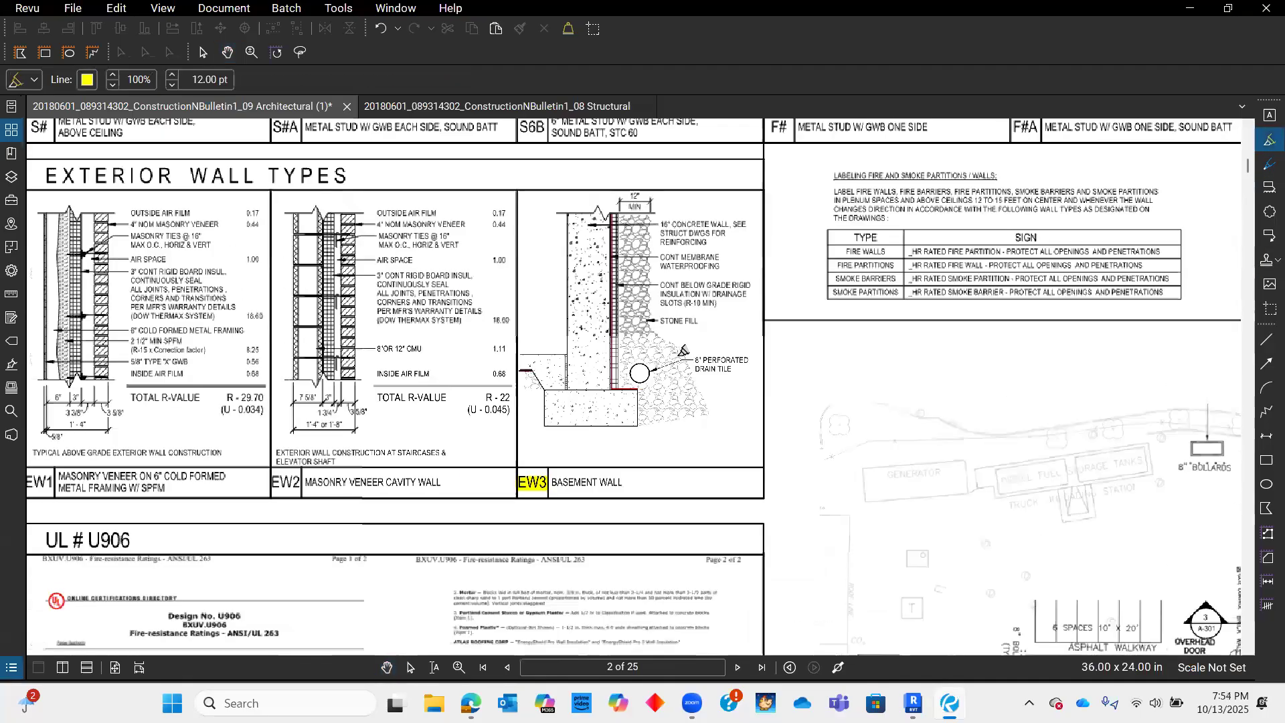
- Highlight the M# concrete masonry unit code in yellow in the interior partition types
middle_drag(1065, 222, 693, 374)
mouse_move(850, 367)
middle_down()
mouse_move(523, 484)
mouse_move(686, 472)
mouse_move(660, 506)
middle_up()
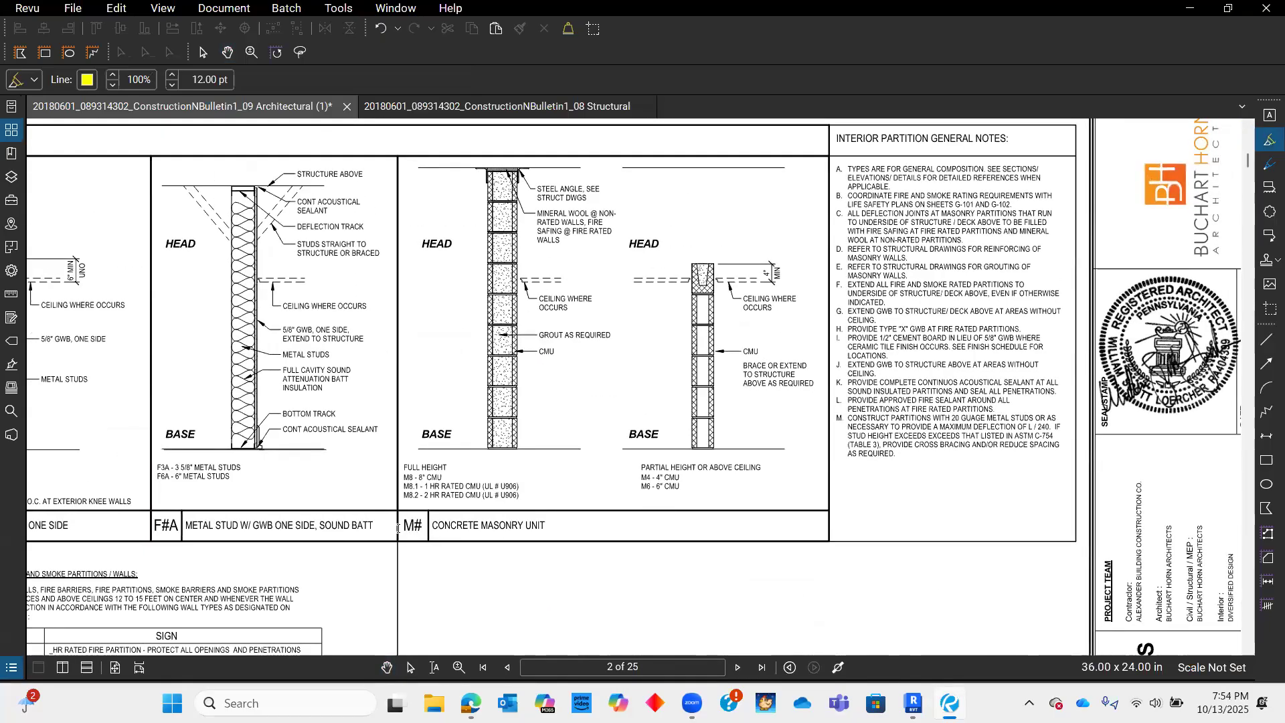
scroll(472, 524, up, 3)
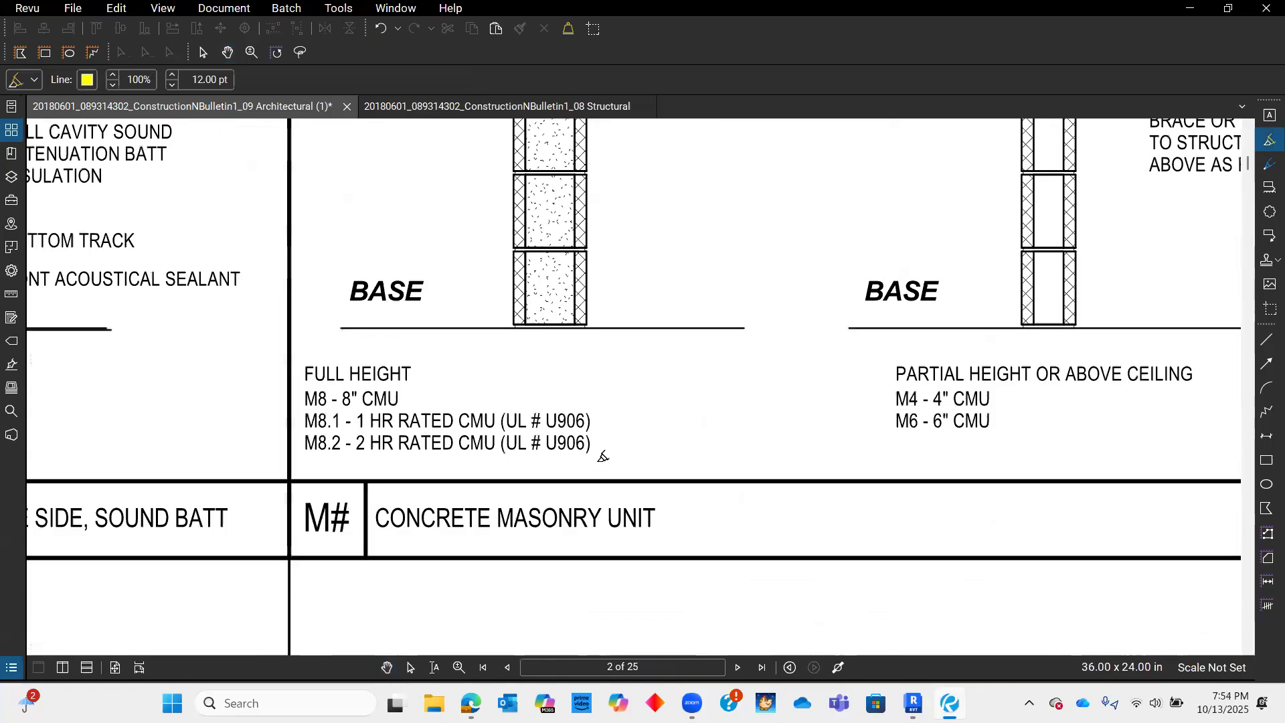
scroll(602, 456, down, 5)
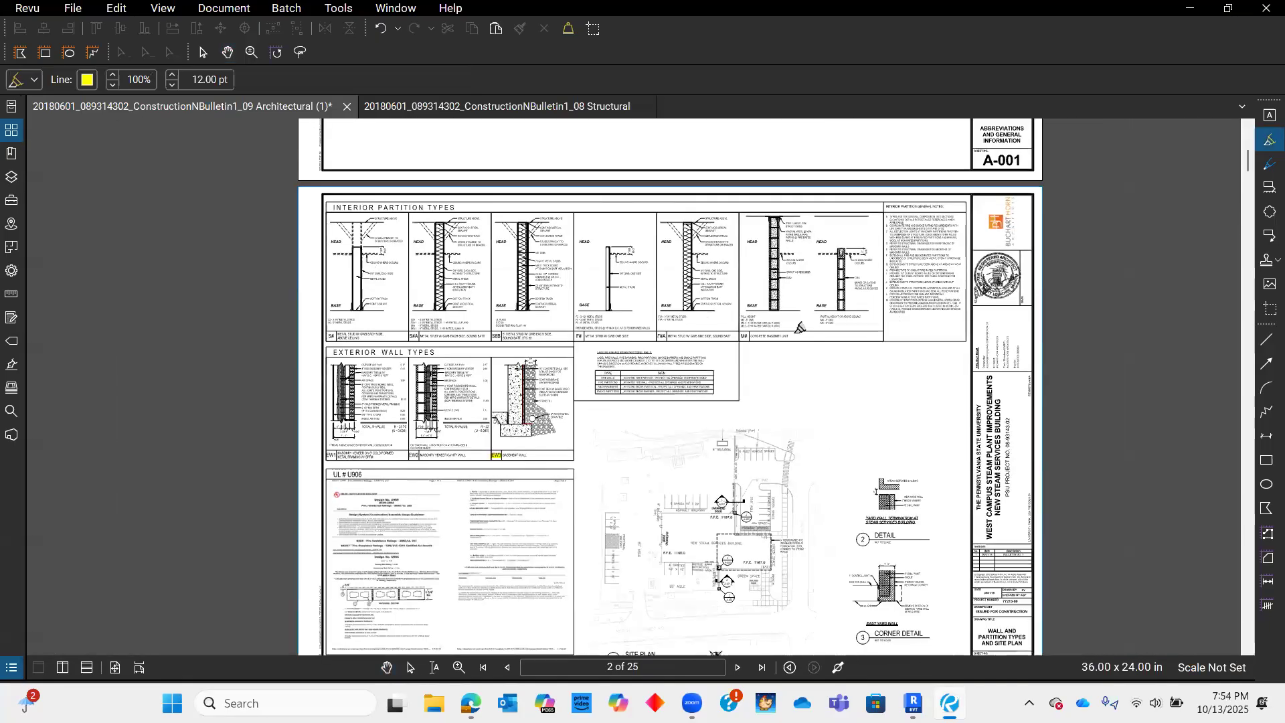
scroll(800, 327, up, 5)
drag(518, 344, 570, 344)
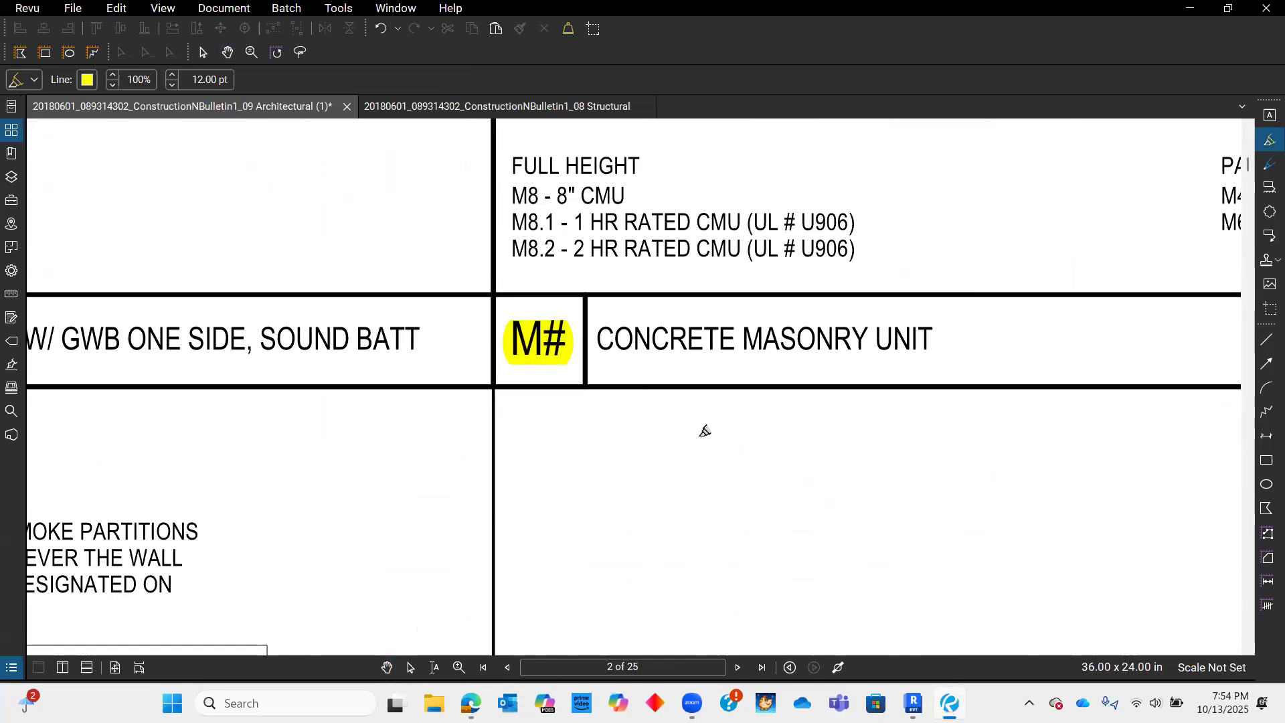
- Highlight the full-height codes M8 and M8.2 and the partial-height code M4 in yellow under the masonry partition details
mouse_move(706, 273)
middle_down()
mouse_move(665, 490)
mouse_move(637, 511)
middle_up()
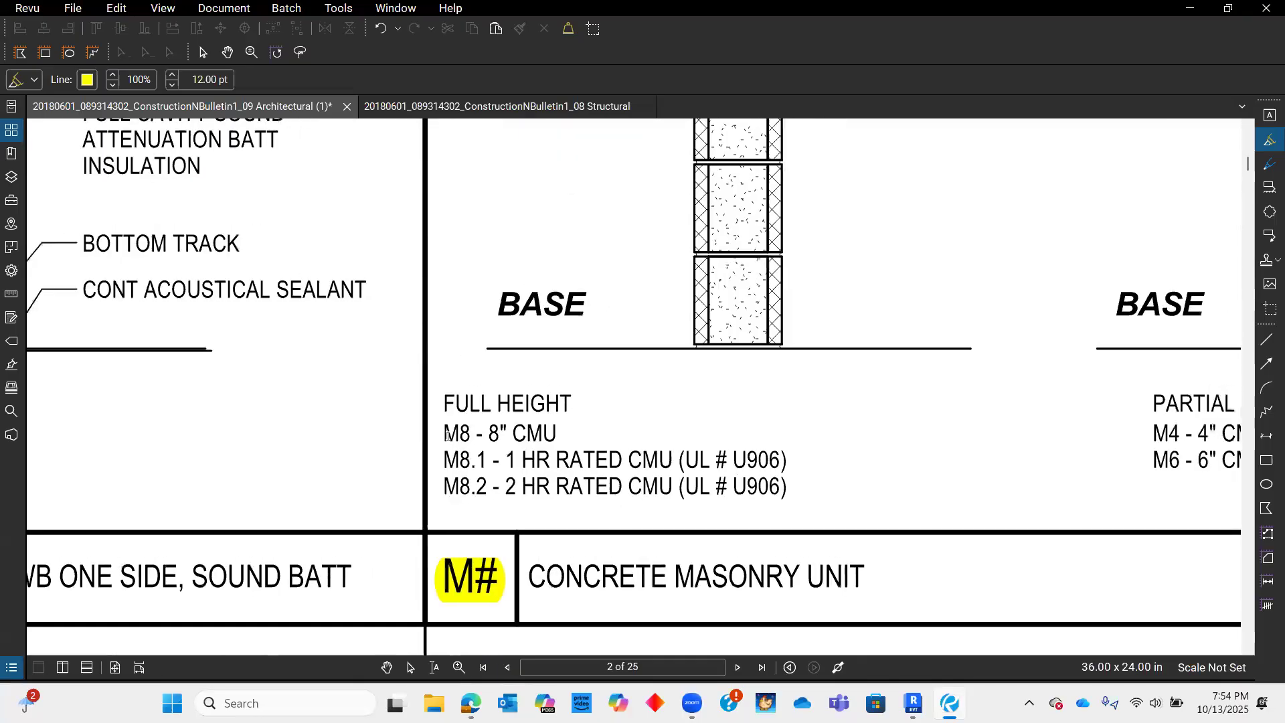
scroll(540, 404, down, 3)
scroll(540, 405, up, 3)
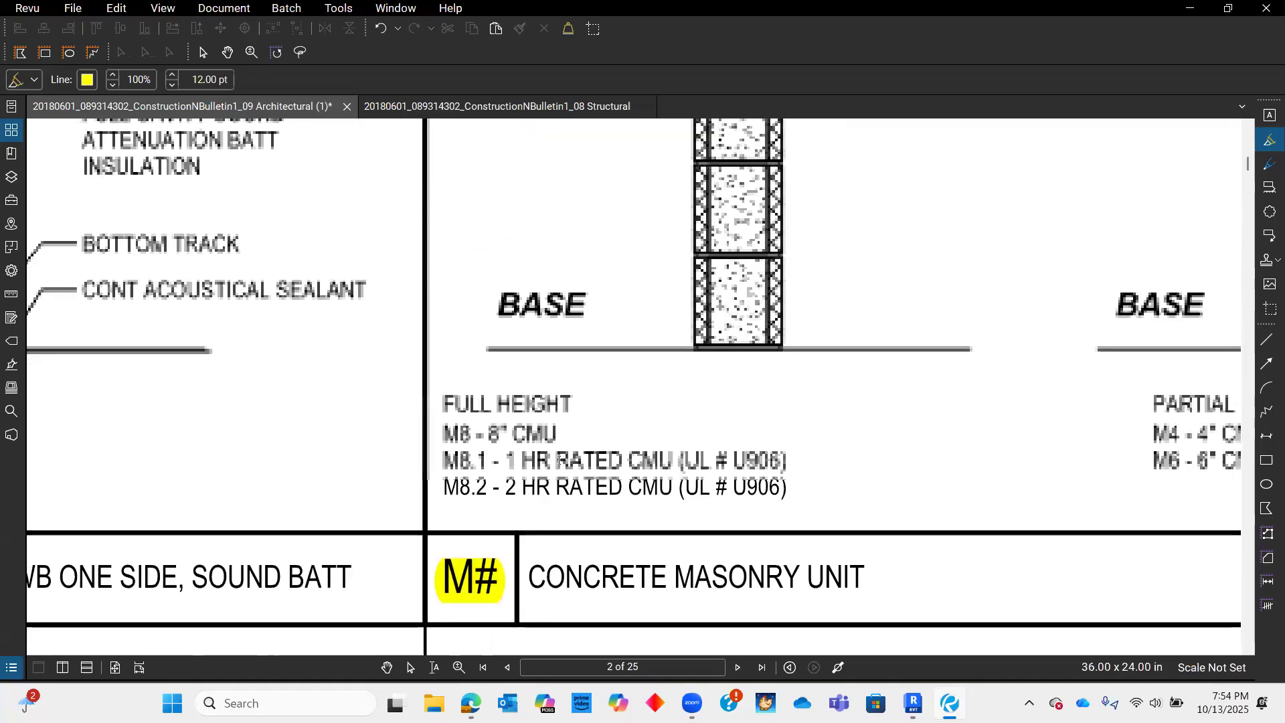
ctrl+scroll(563, 435, down, 3)
middle_drag(603, 326, 544, 392)
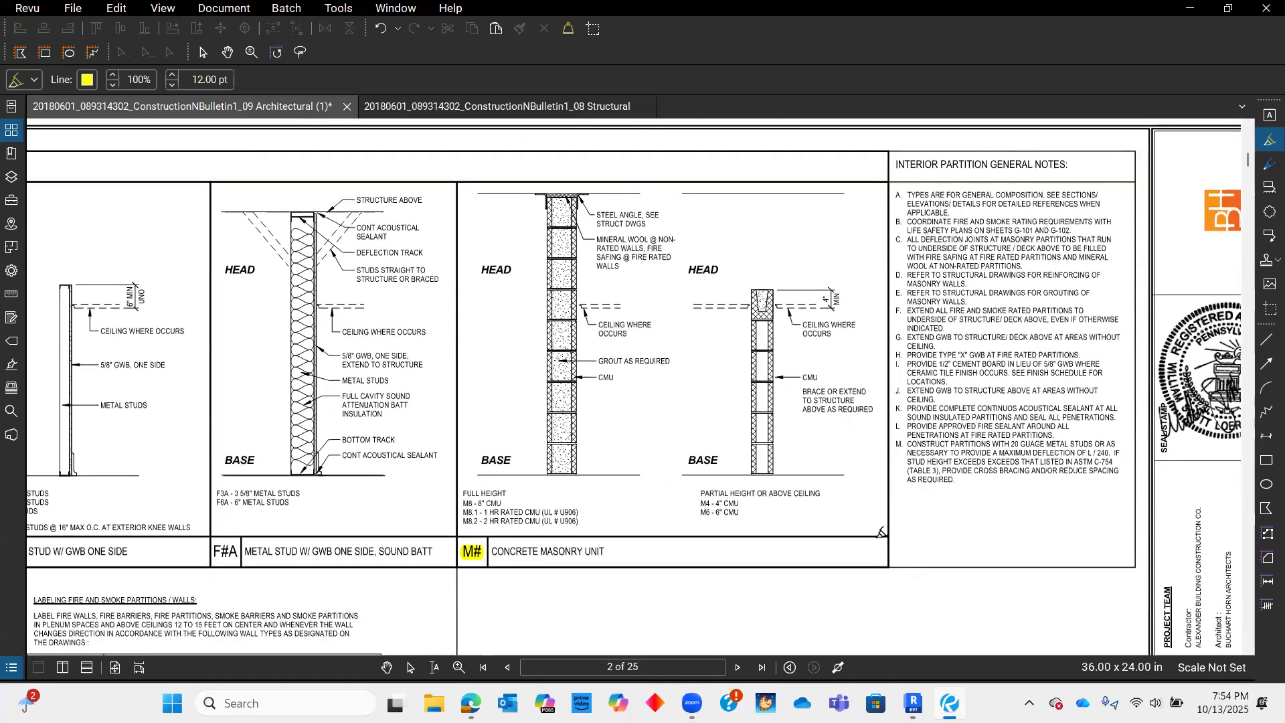
ctrl+scroll(474, 492, up, 5)
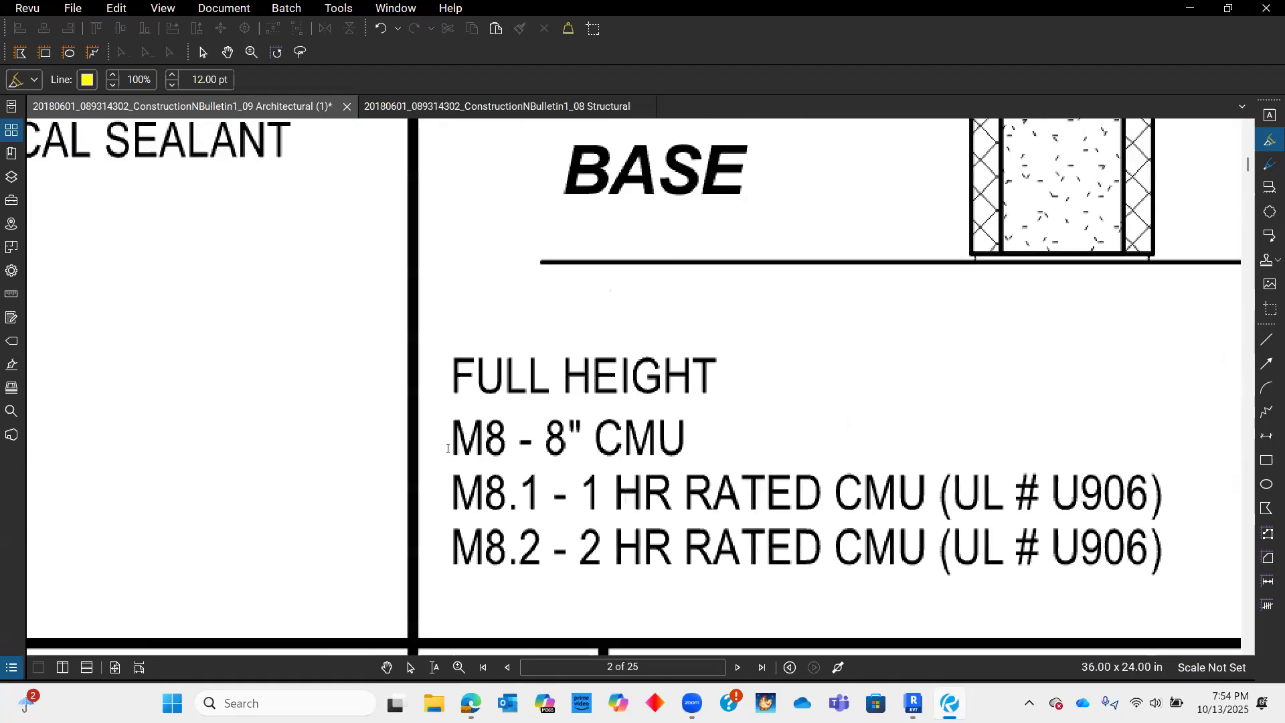
drag(453, 439, 502, 441)
drag(455, 549, 539, 550)
ctrl+scroll(510, 449, down, 5)
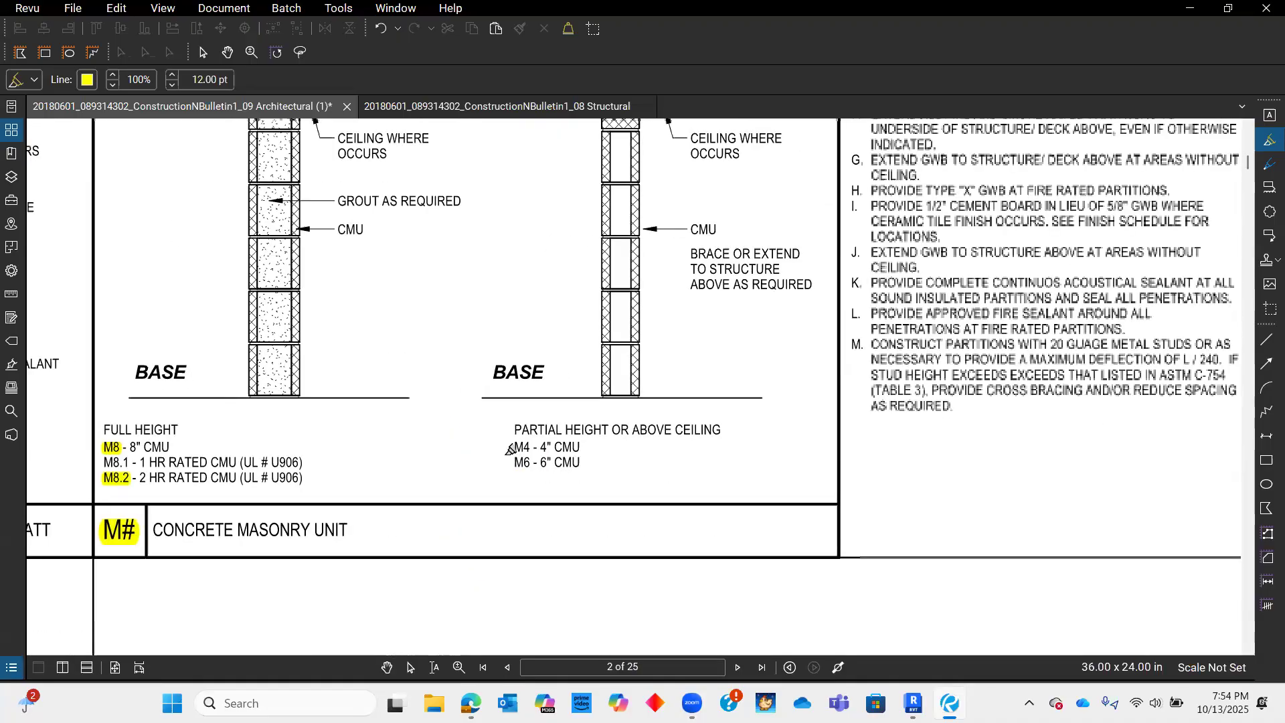
ctrl+scroll(511, 445, up, 4)
drag(547, 439, 524, 440)
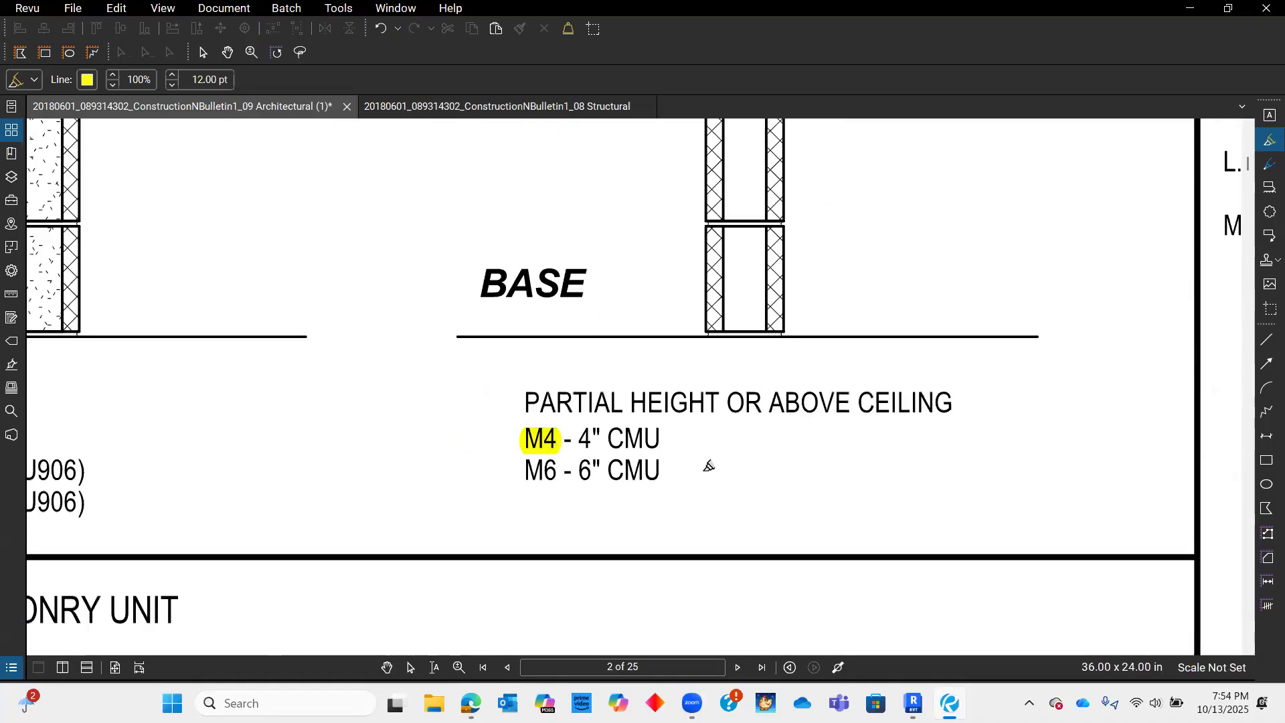
- Examine the full-height and partial-height concrete masonry partition details, their ceiling and structure notes, and the CMU sizes and fire ratings
ctrl+scroll(706, 464, down, 5)
ctrl+scroll(541, 465, up, 5)
ctrl+scroll(568, 419, down, 4)
ctrl+scroll(562, 374, down, 2)
ctrl+scroll(509, 435, up, 7)
ctrl+scroll(501, 388, down, 4)
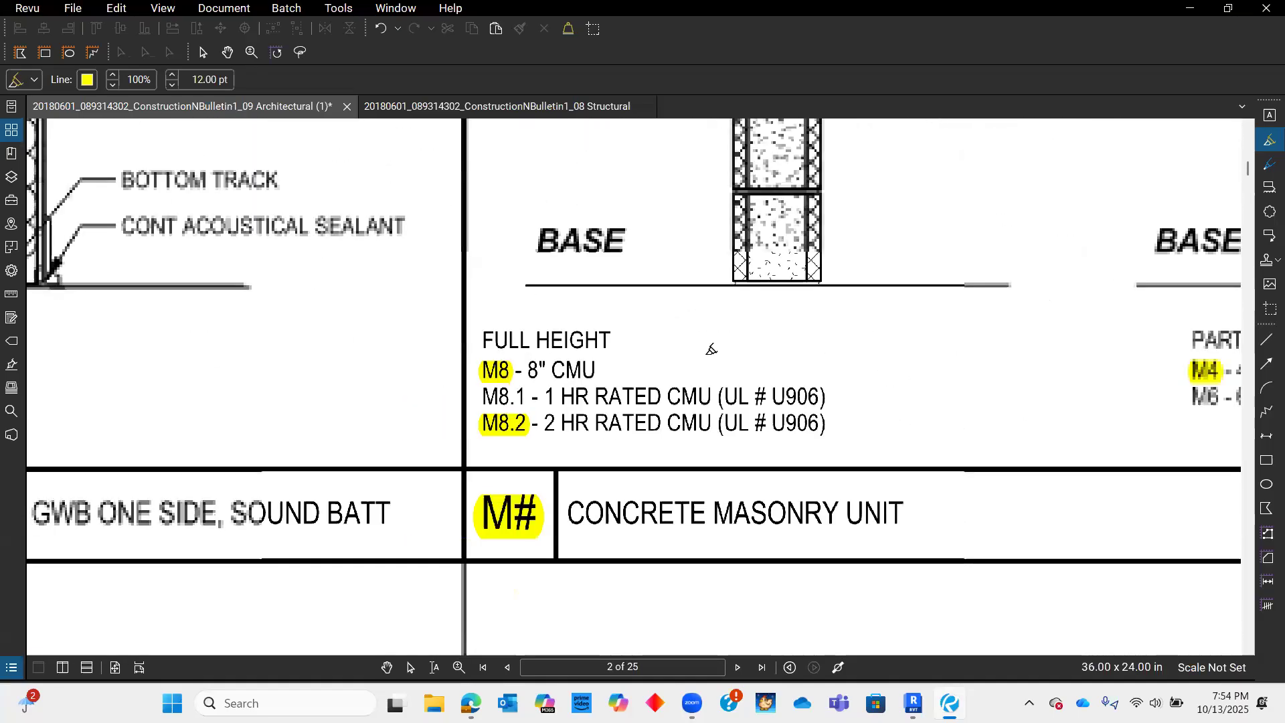
scroll(458, 435, up, 4)
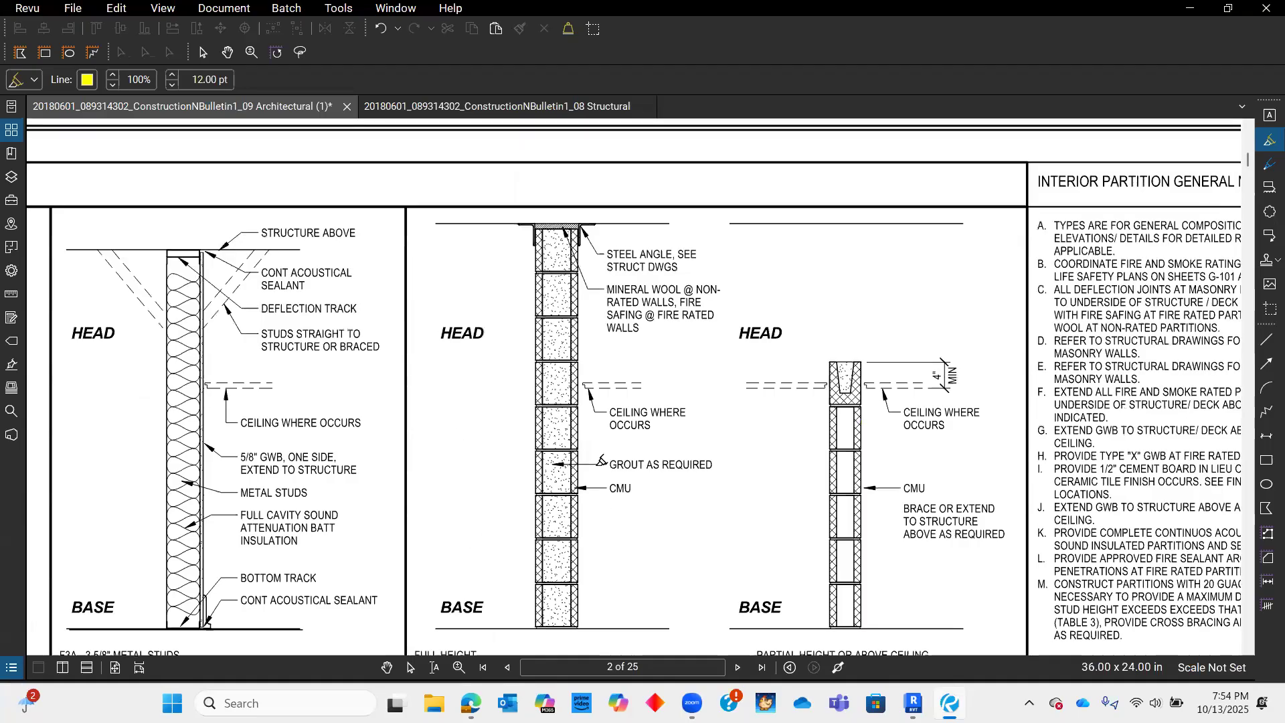
scroll(606, 506, down, 4)
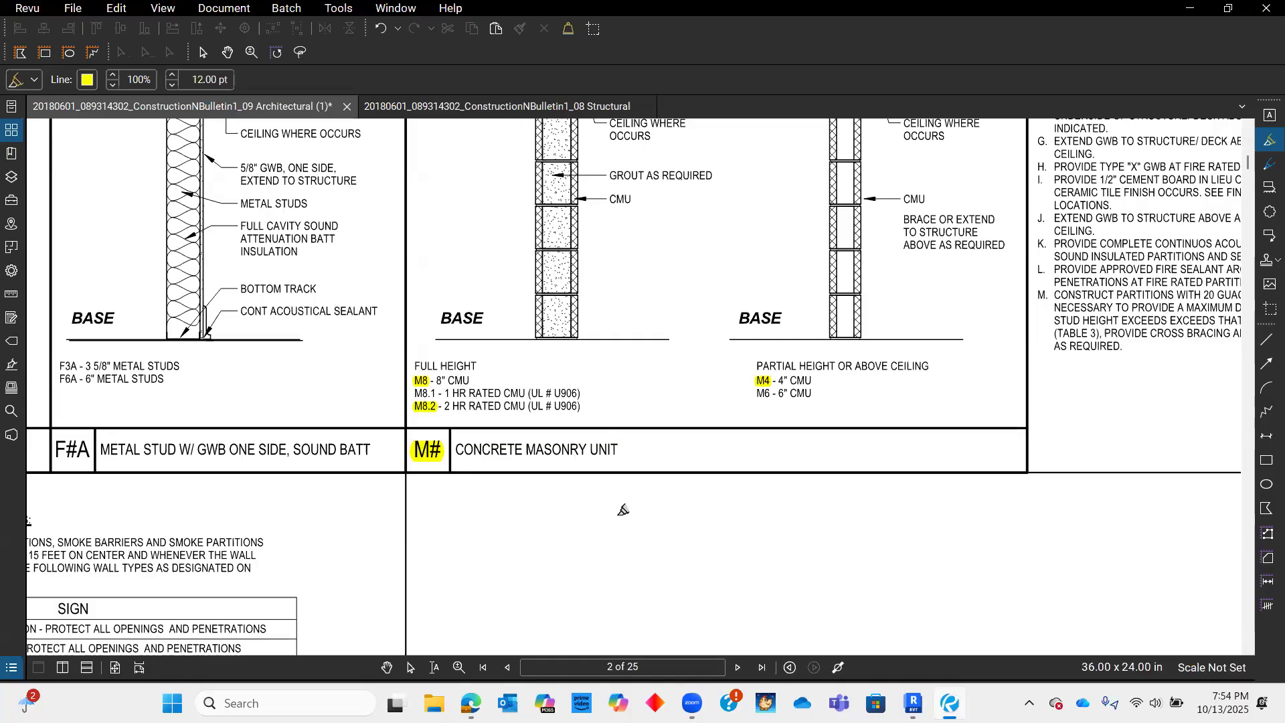
scroll(1035, 340, up, 3)
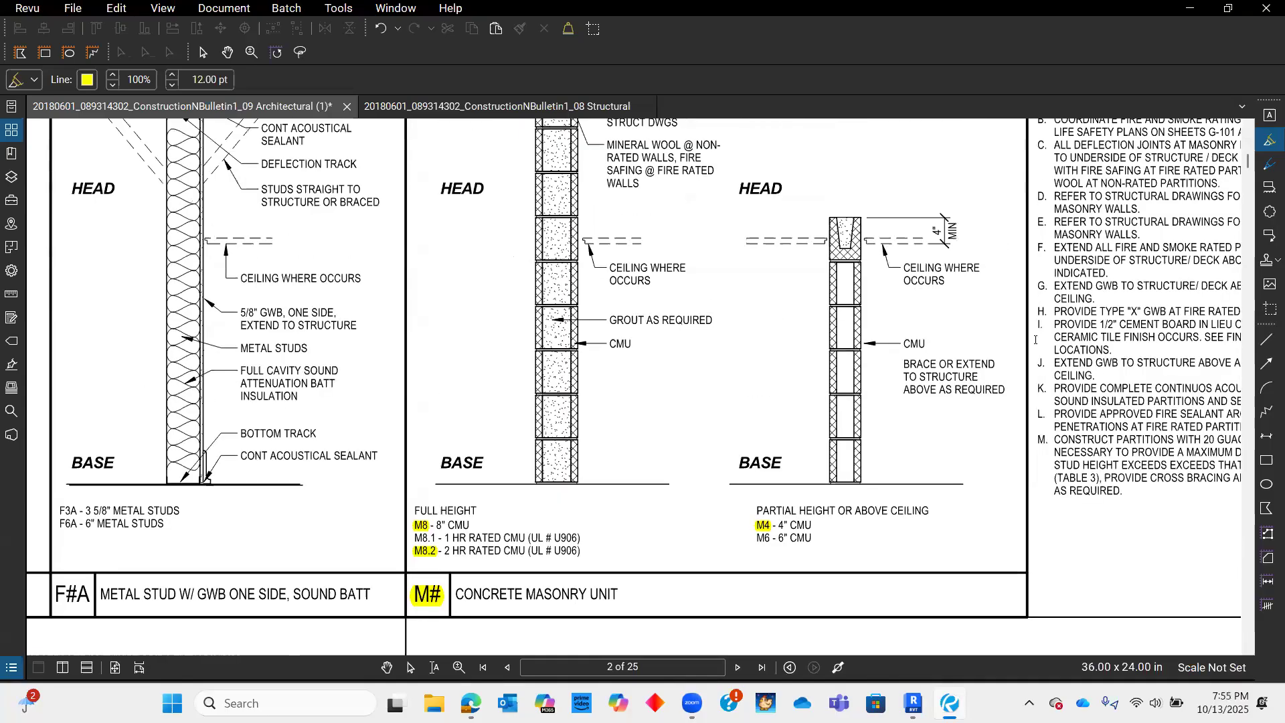
scroll(1036, 340, up, 3)
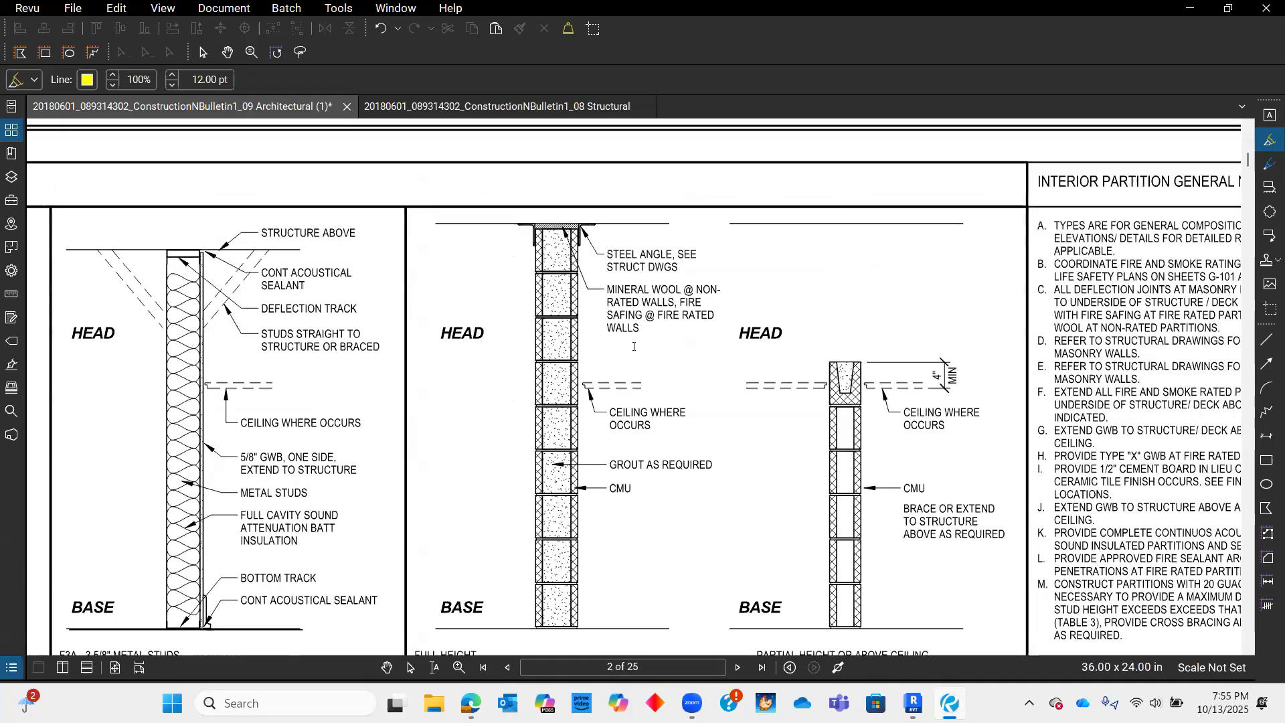
scroll(631, 337, down, 1)
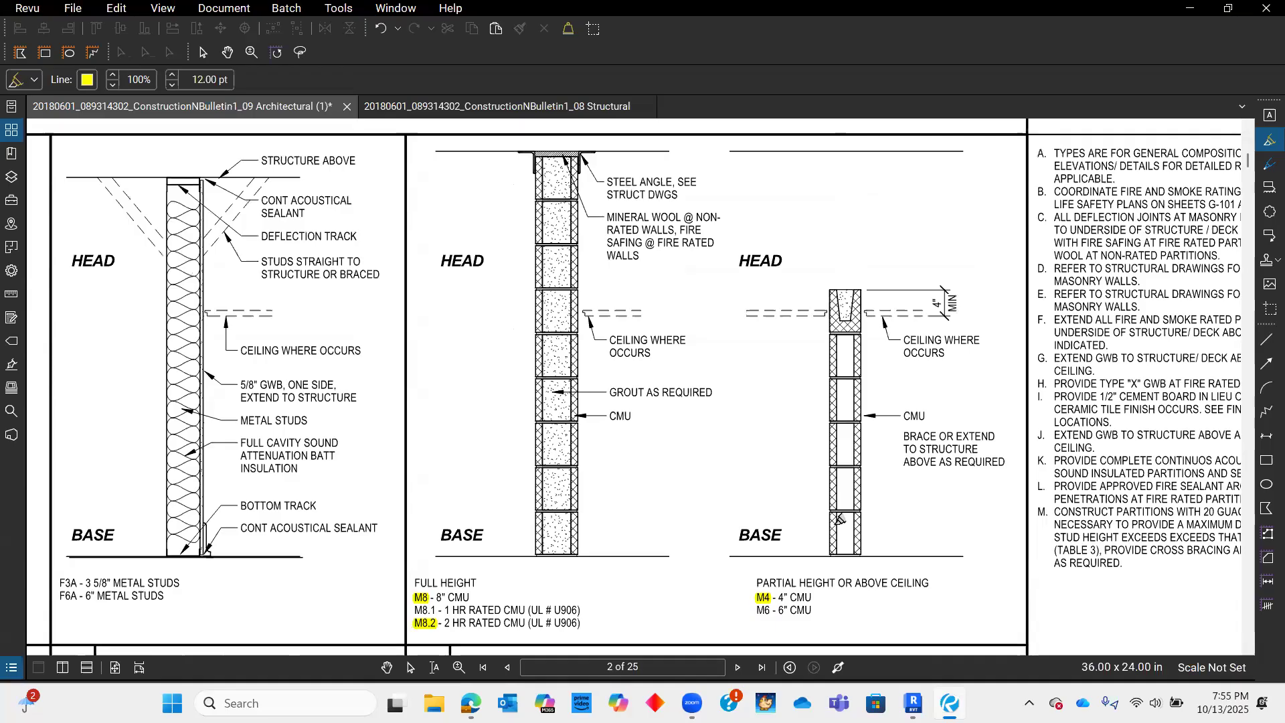
scroll(809, 487, down, 2)
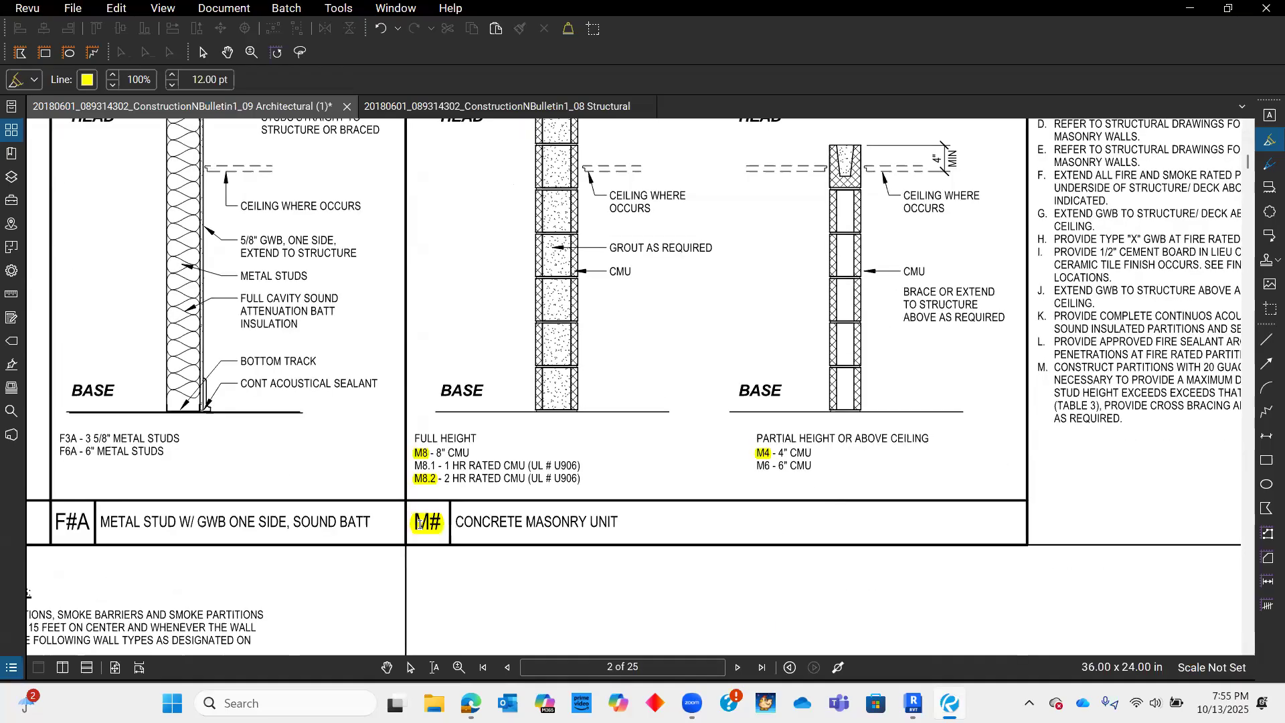
scroll(418, 486, up, 4)
scroll(462, 477, up, 2)
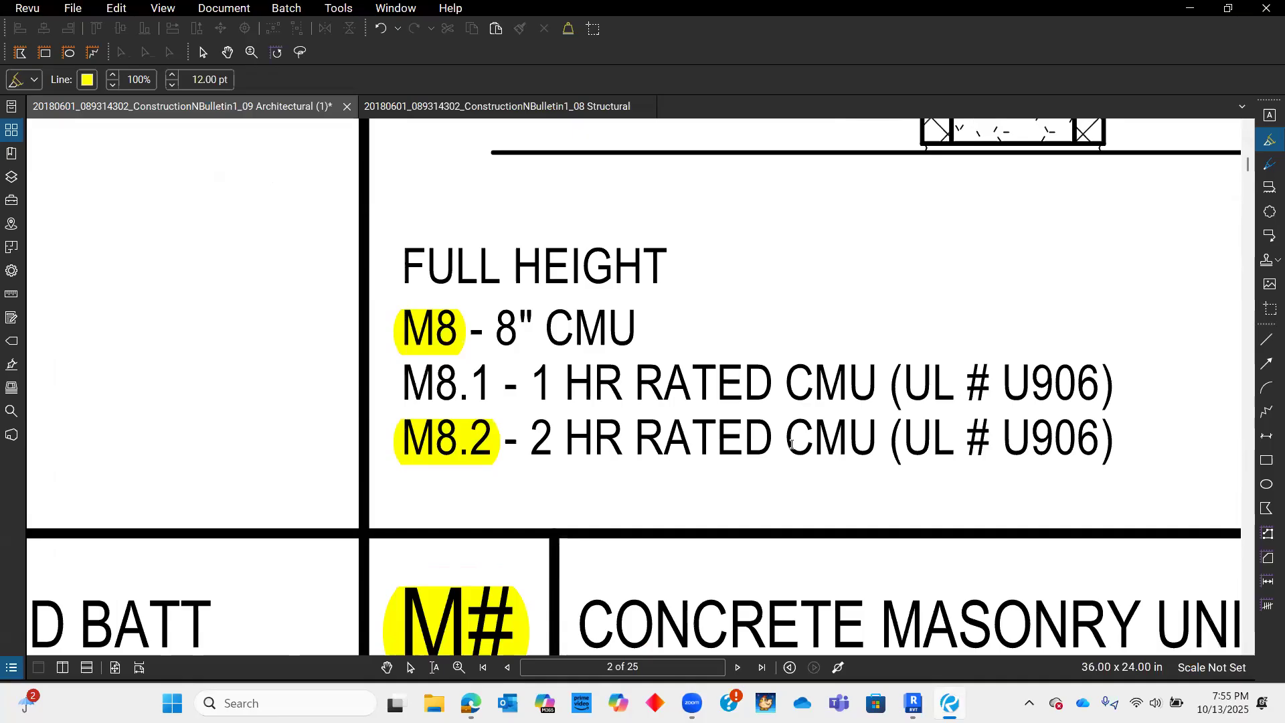
scroll(703, 421, down, 5)
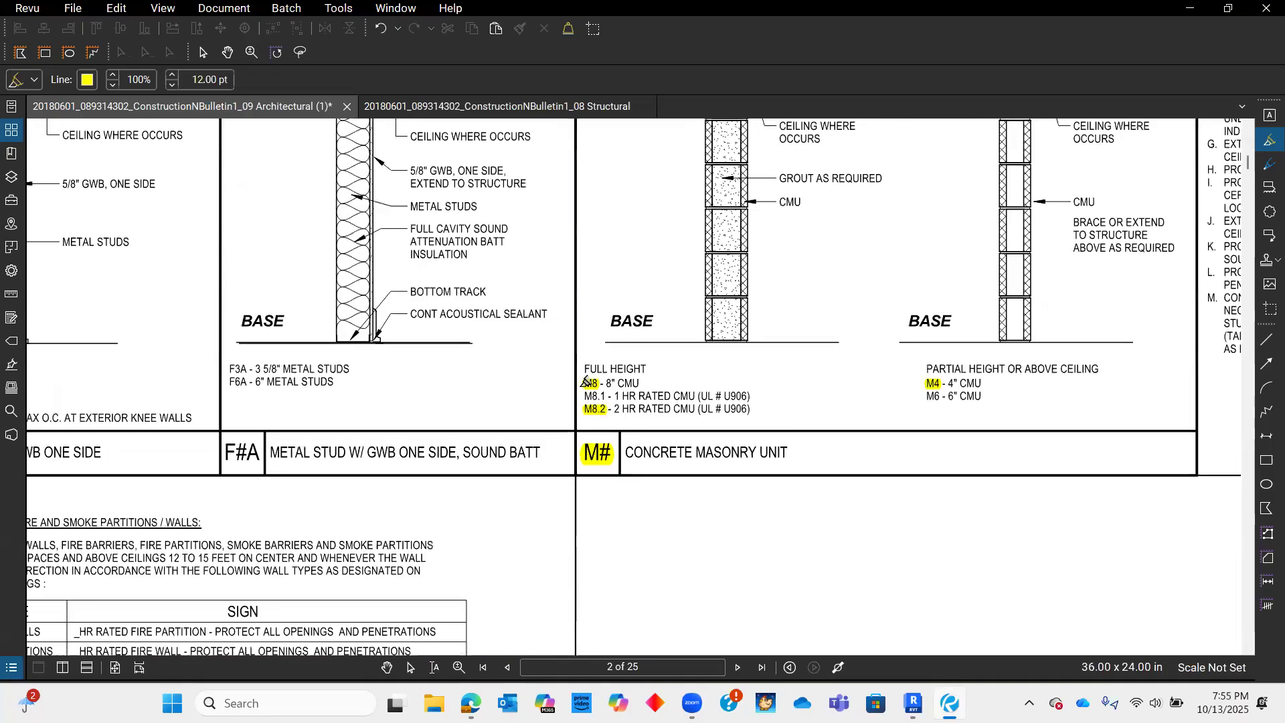
scroll(696, 421, down, 3)
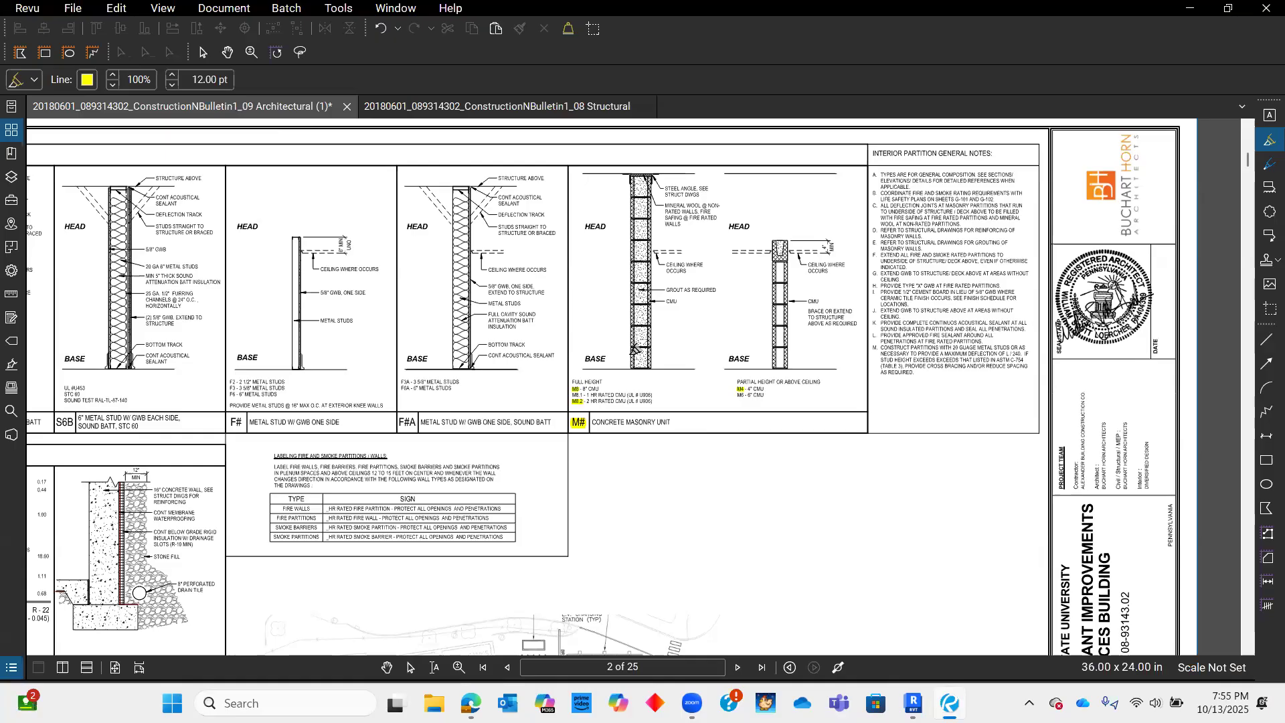
scroll(605, 413, up, 8)
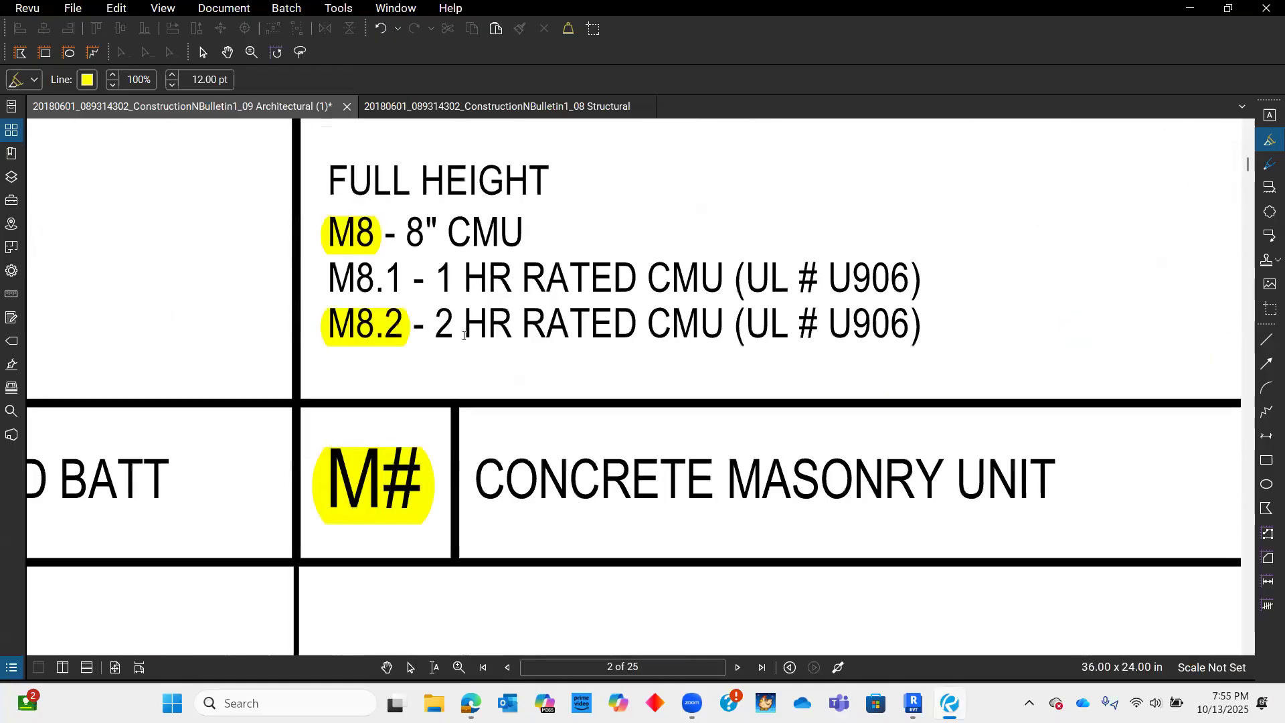
- Undo the yellow highlights on the F#A metal stud partition code and its description
scroll(774, 355, left, 5)
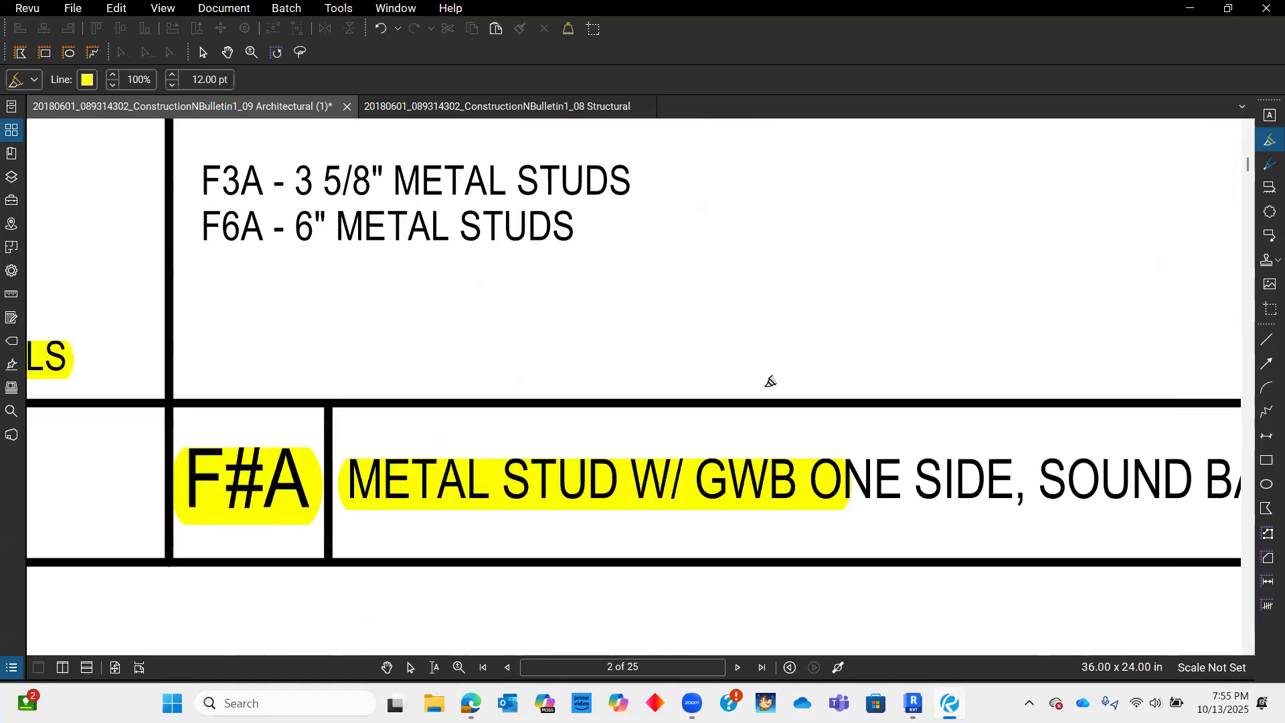
scroll(769, 378, down, 6)
key(Escape)
ctrl+scroll(764, 412, up, 6)
key(ctrl+z)
scroll(591, 428, down, 5)
scroll(561, 340, up, 4)
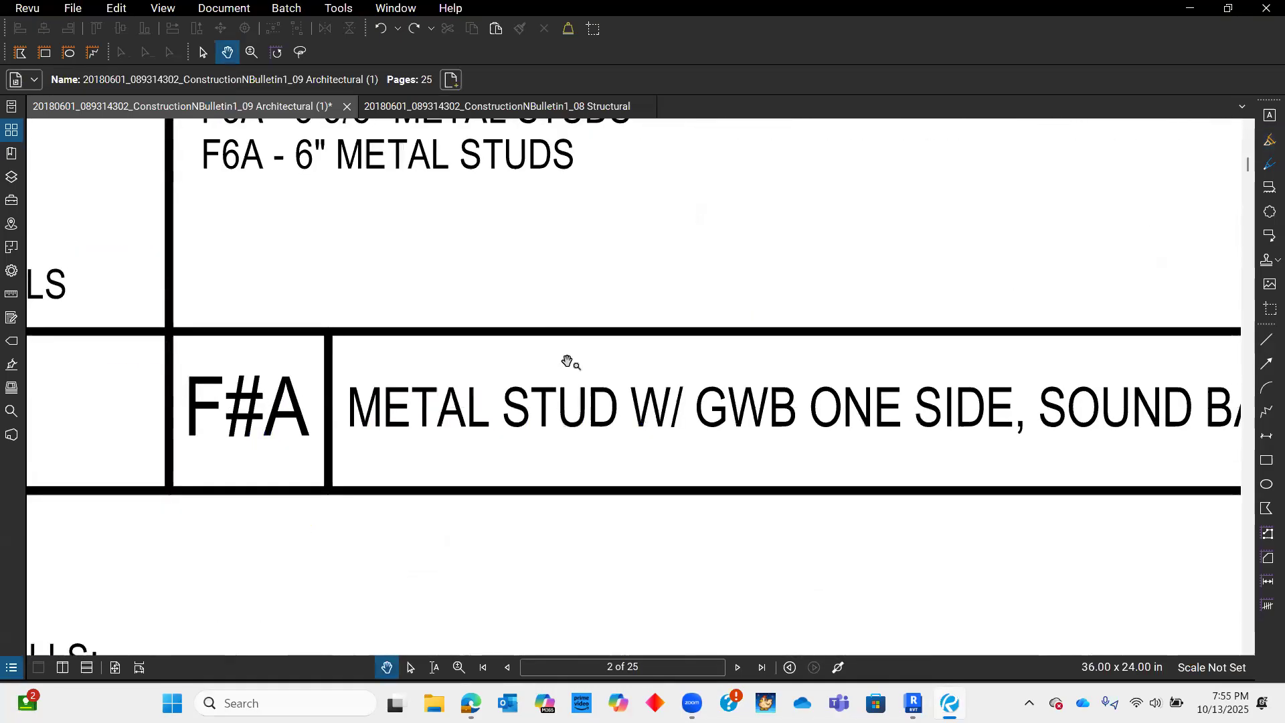
- Review the highlighted concrete masonry partition codes and their place among the wall types on sheet A-002
ctrl+scroll(570, 358, down, 5)
ctrl+scroll(562, 328, up, 5)
scroll(562, 329, up, 3)
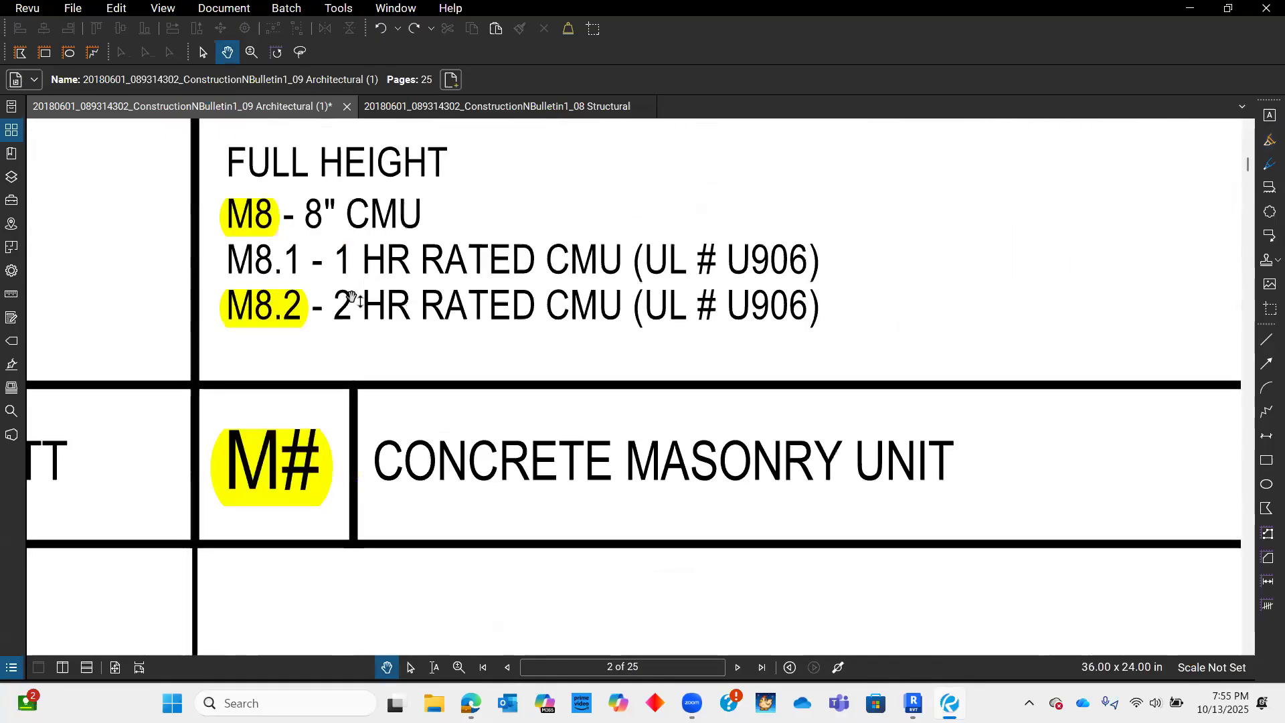
drag(395, 429, 365, 607)
scroll(506, 423, down, 6)
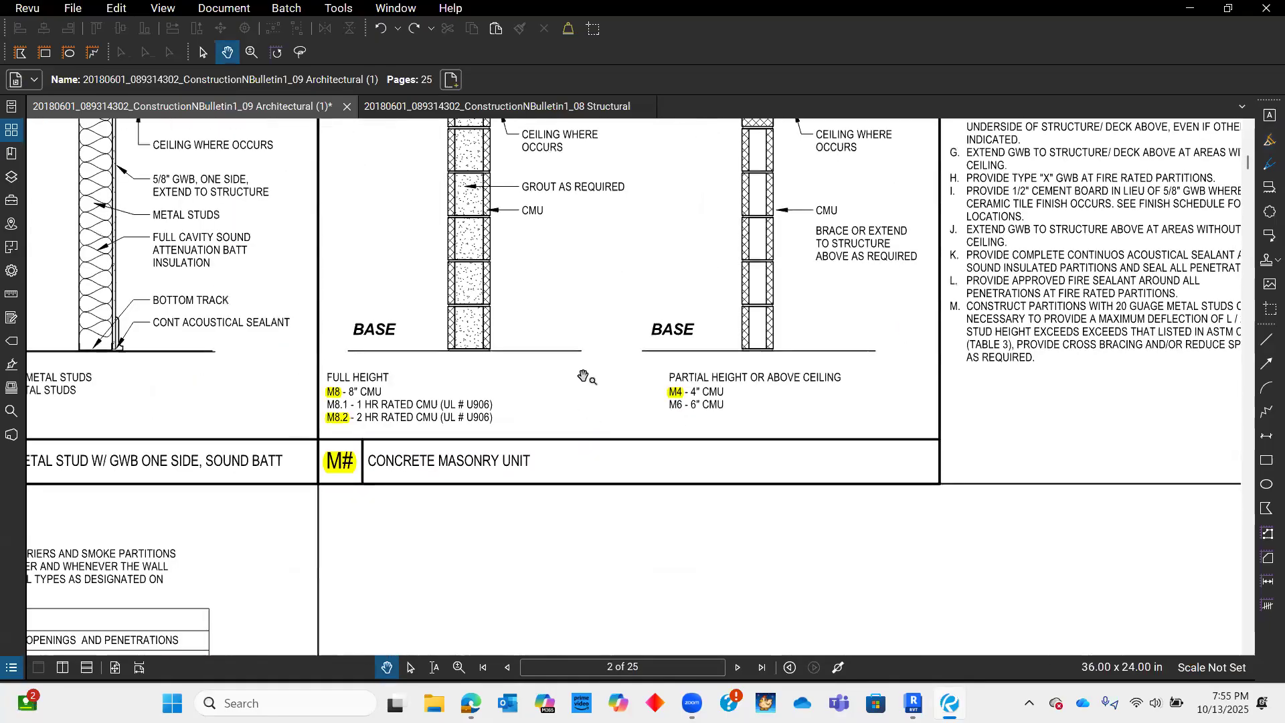
scroll(498, 455, up, 4)
scroll(495, 467, down, 5)
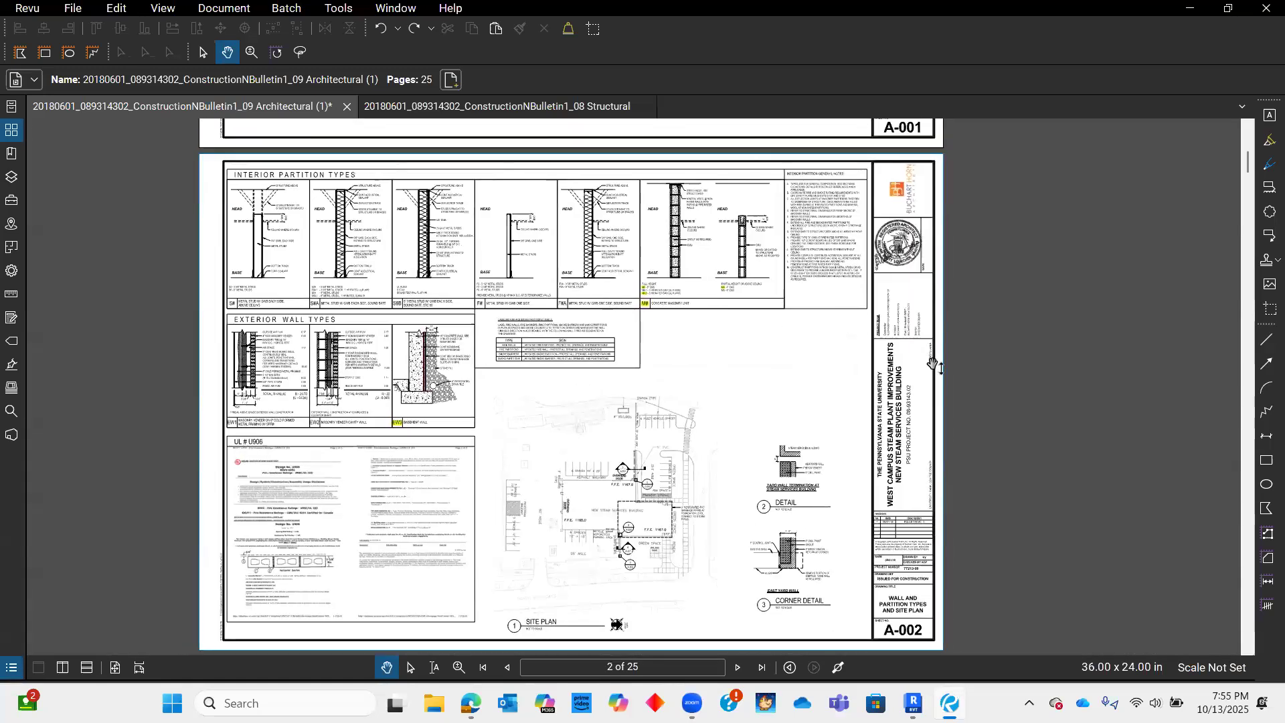
- Switch to Revit and start a wall in the L1 - Architectural plan using the Concrete 8" basic wall type
key(alt+Tab)
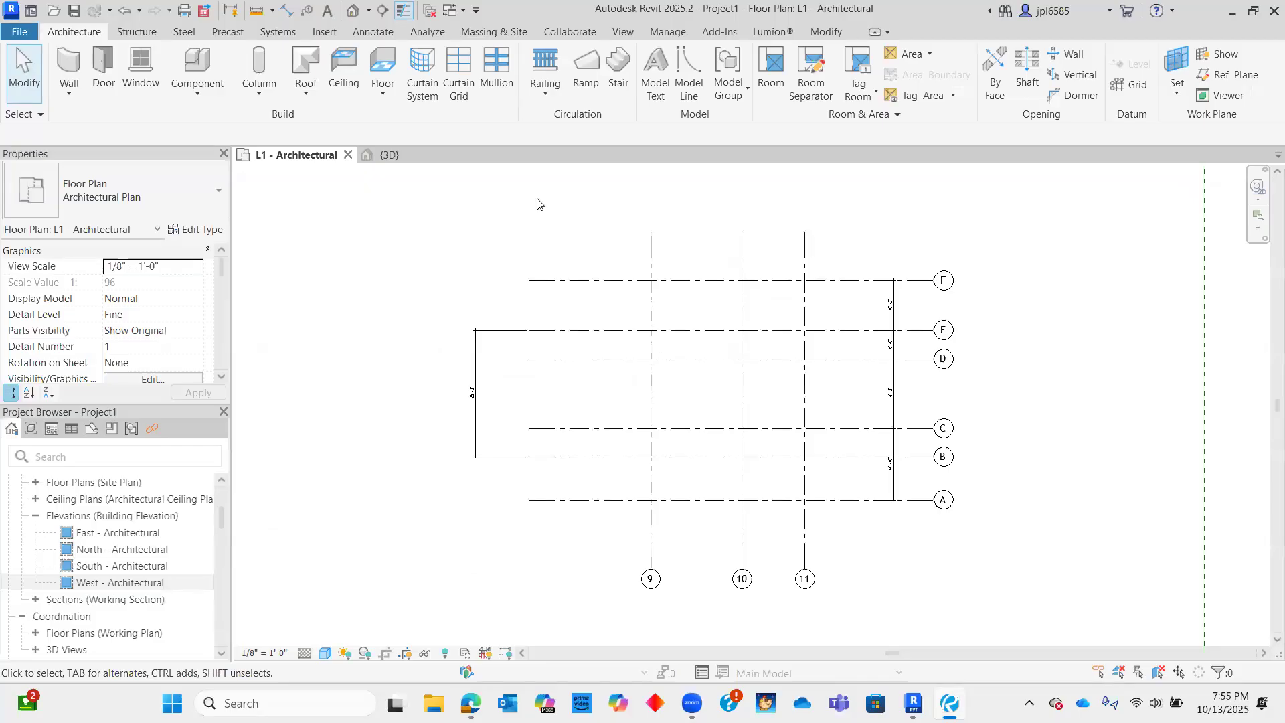
scroll(849, 336, up, 4)
scroll(783, 396, down, 3)
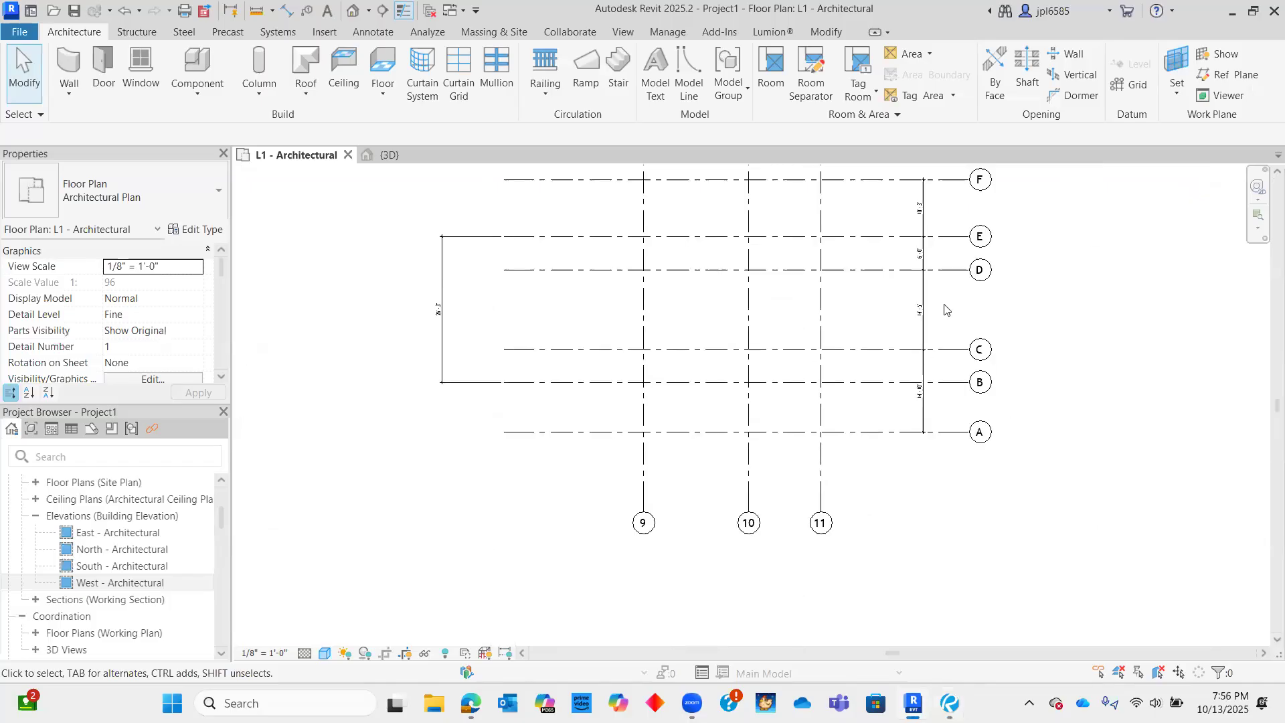
scroll(760, 433, up, 3)
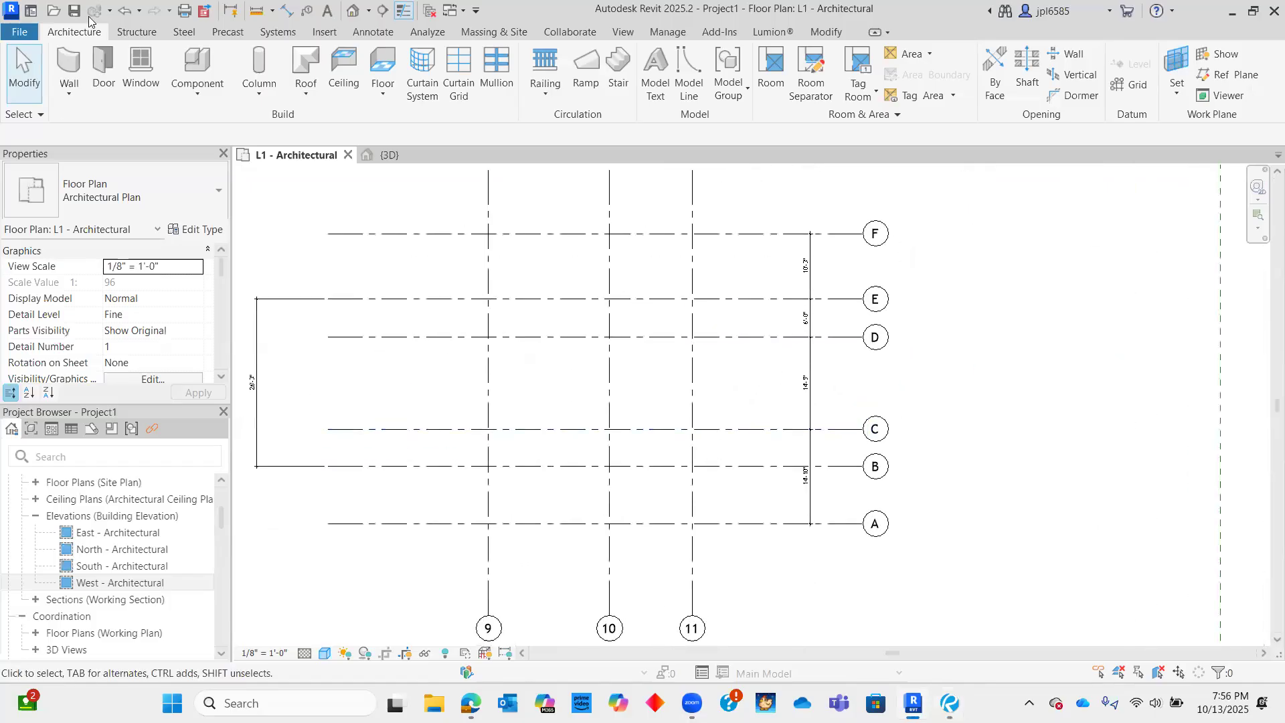
click(70, 67)
click(174, 204)
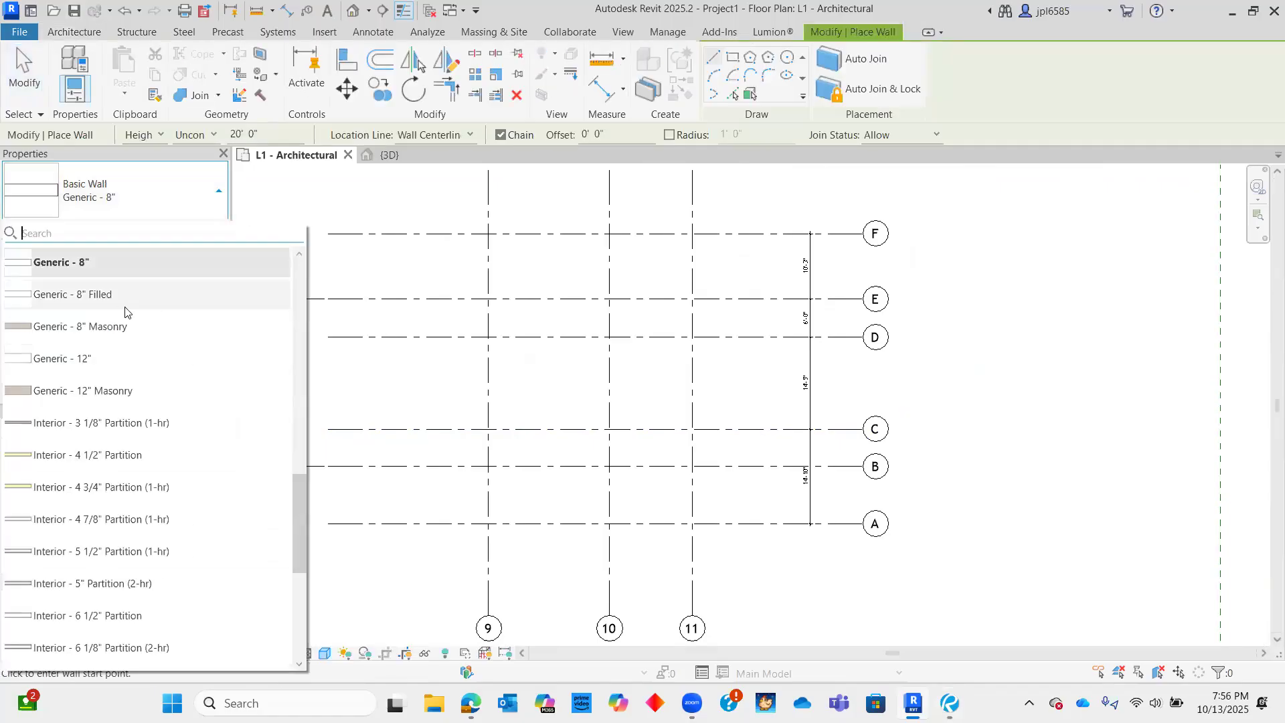
scroll(132, 307, up, 10)
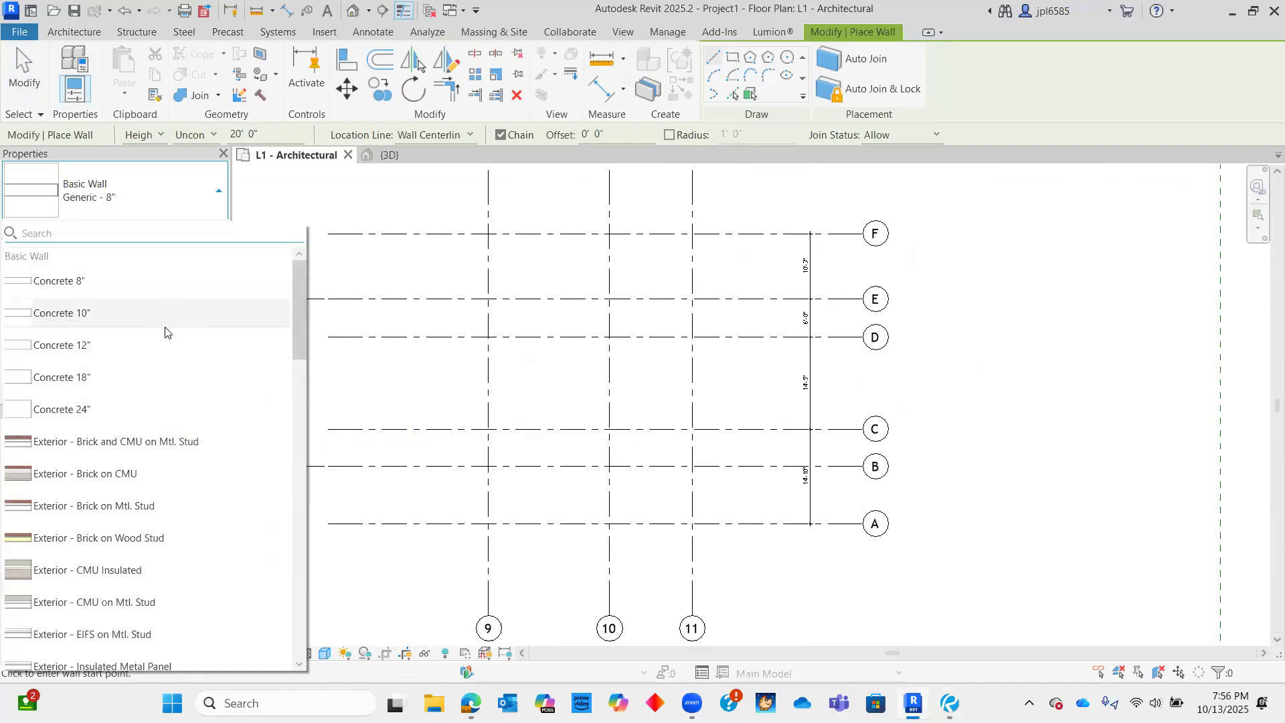
scroll(175, 339, down, 3)
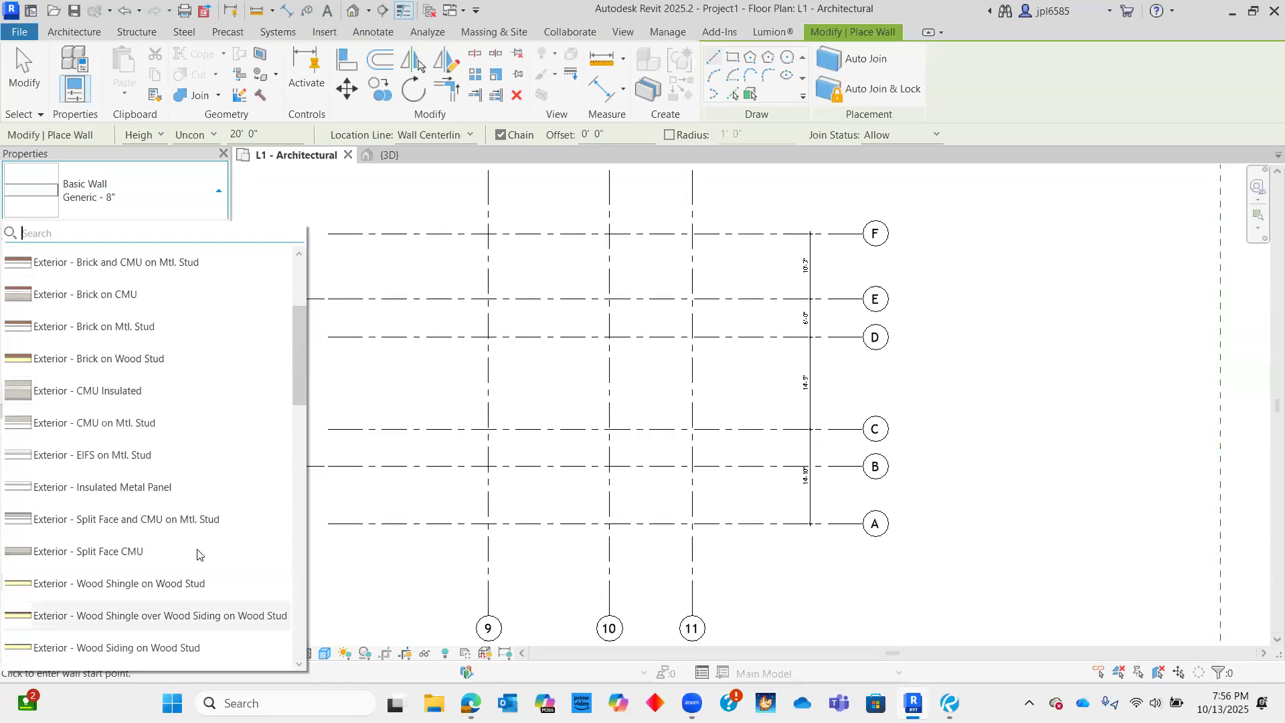
scroll(194, 554, down, 6)
scroll(194, 553, up, 8)
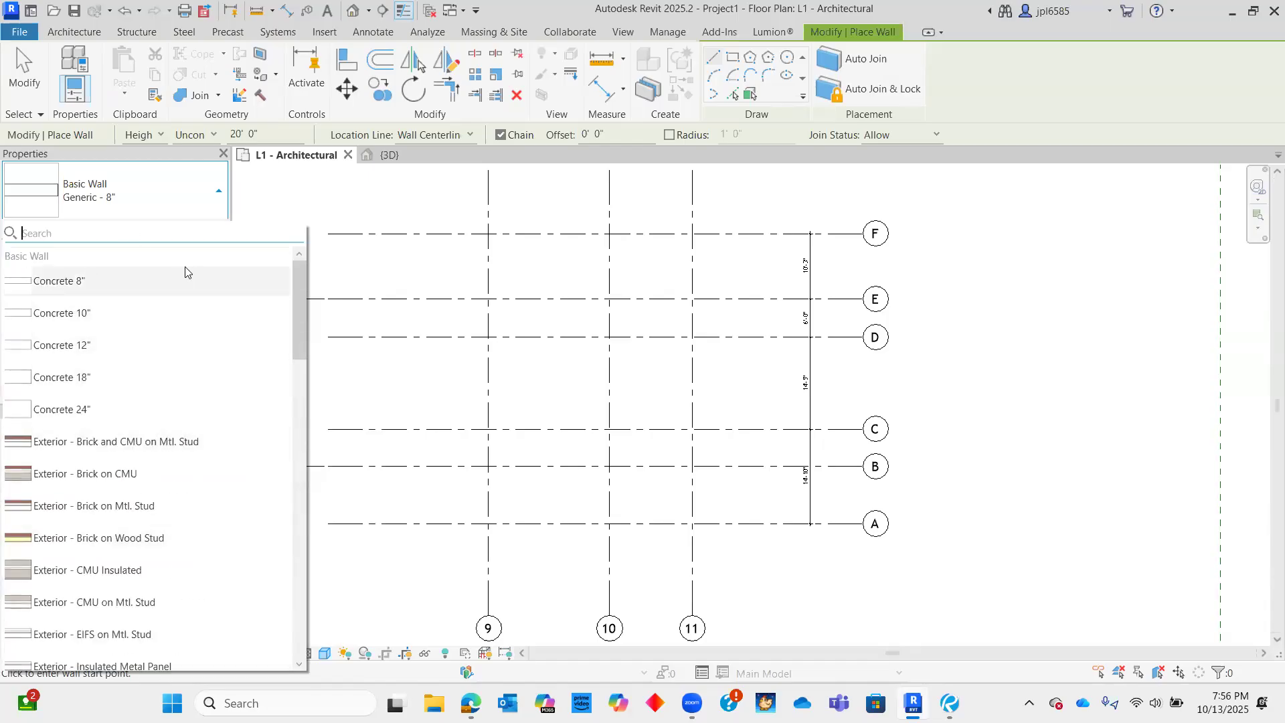
click(140, 287)
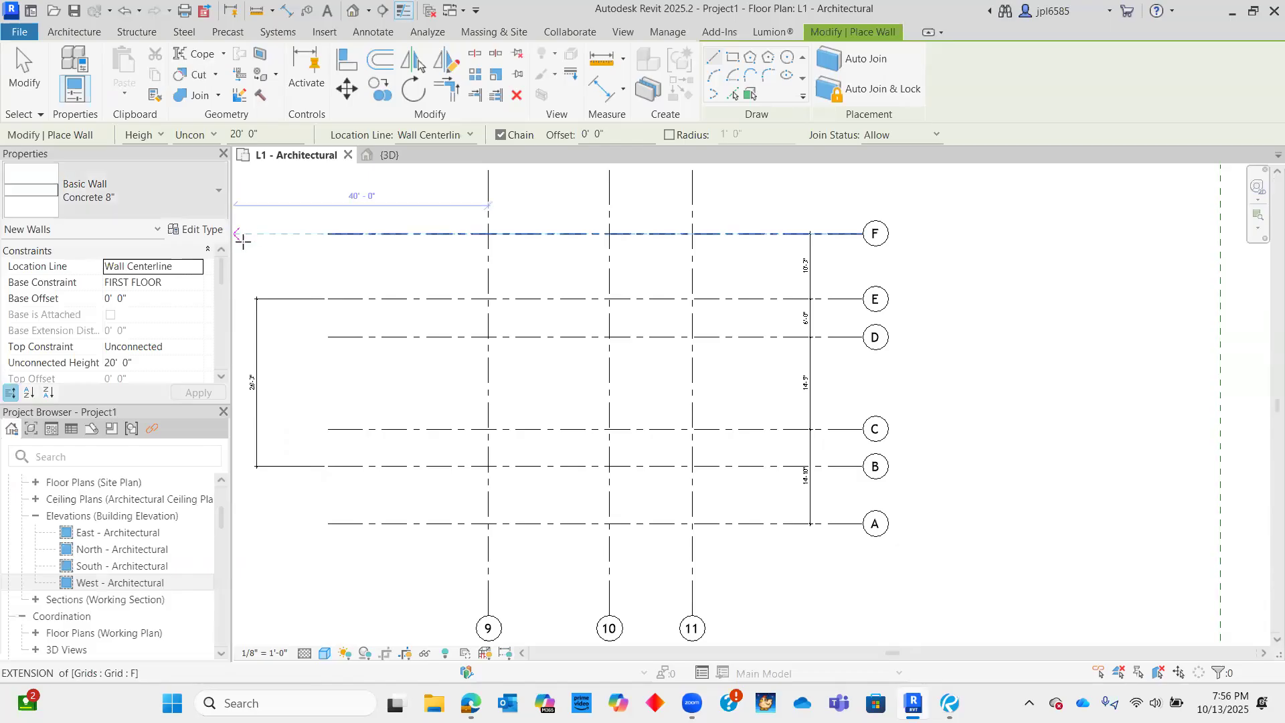
- Duplicate the Concrete 8" wall type as EW3 and open the new type's structure for editing
click(206, 231)
drag(451, 42, 724, 145)
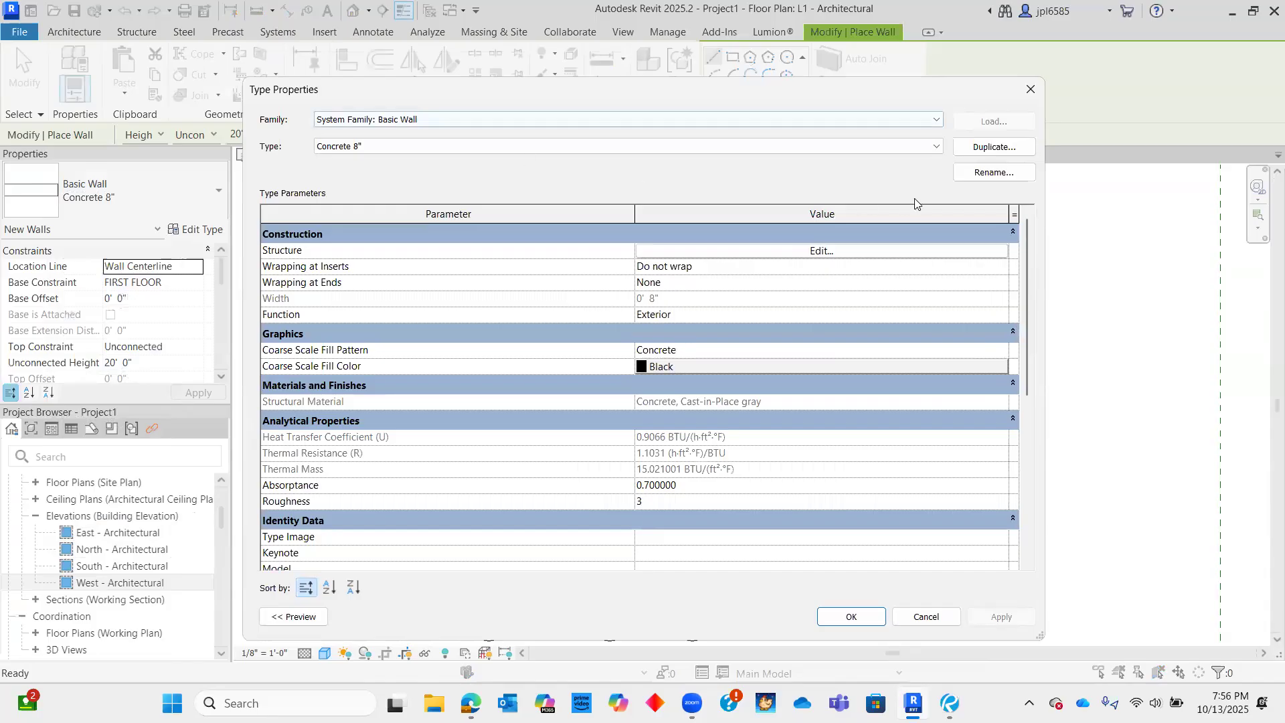
click(977, 148)
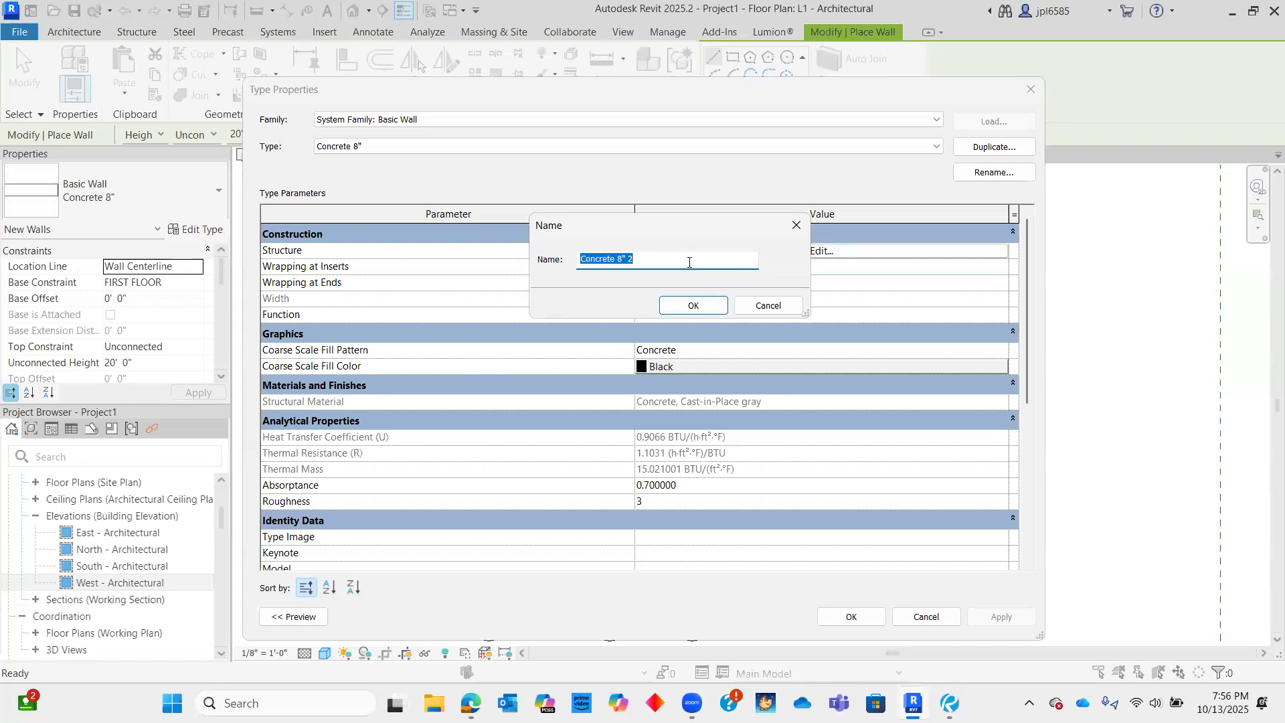
text(e)
key(BackSpace)
text(EW3)
click(696, 307)
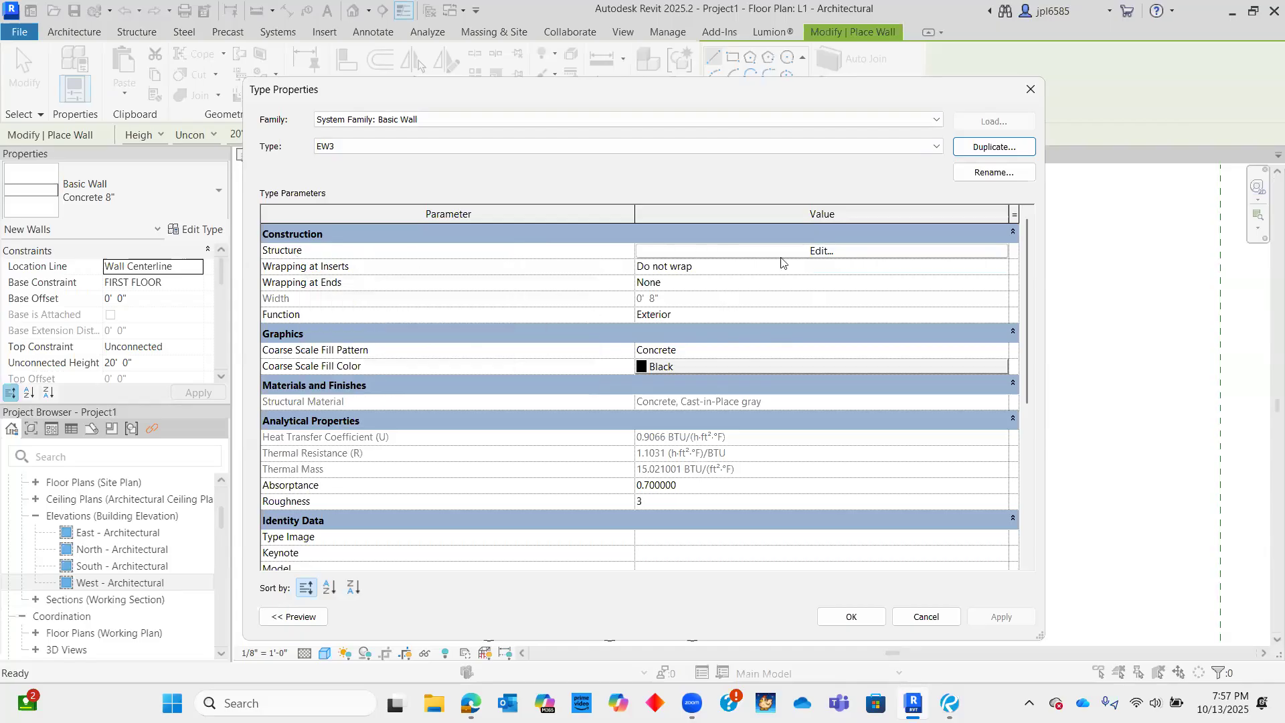
click(797, 252)
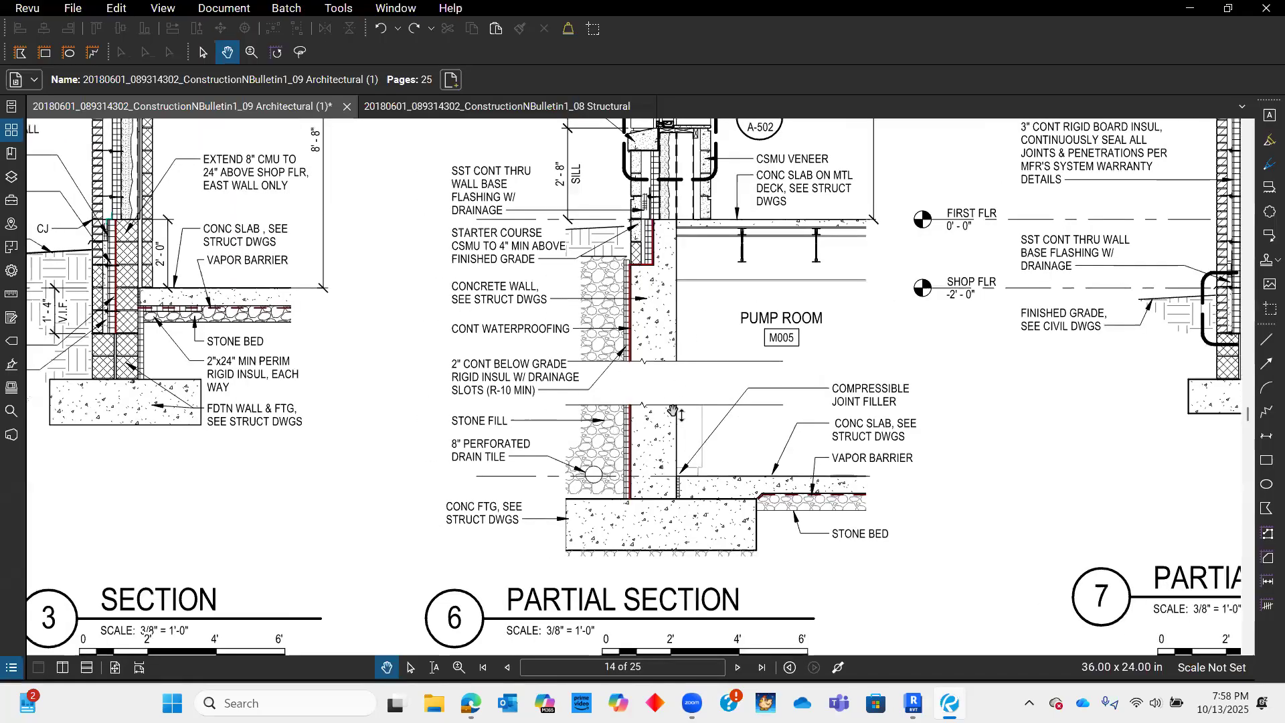
- Go back from the wall sections on sheet A-302 to the exterior wall types on sheet A-002
scroll(608, 484, down, 5)
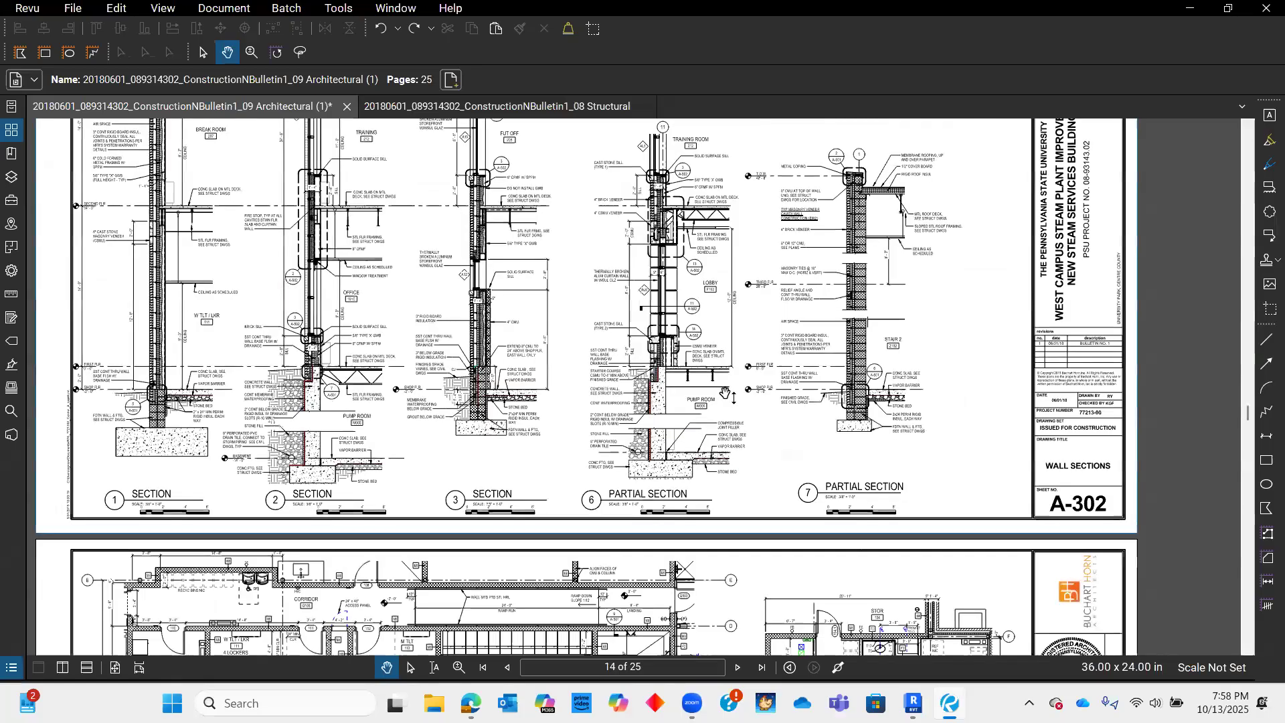
scroll(650, 432, up, 5)
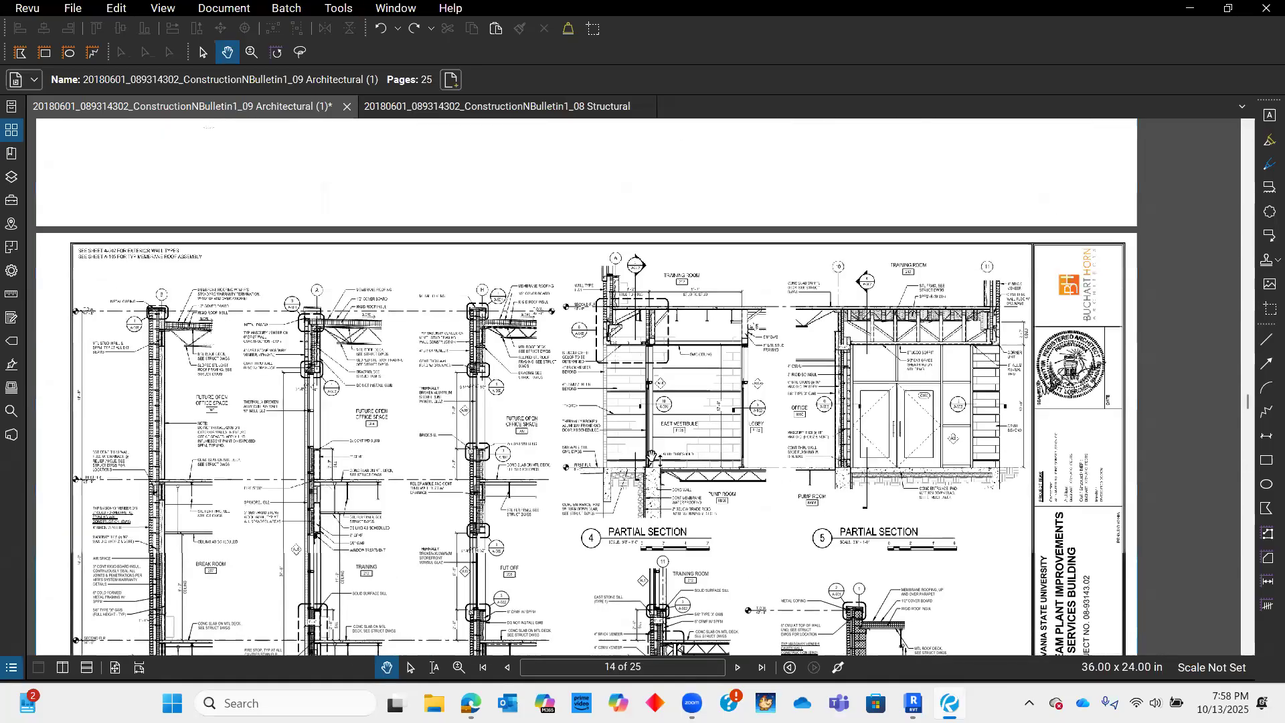
drag(1249, 392, 1249, 137)
drag(603, 342, 635, 402)
scroll(636, 404, down, 10)
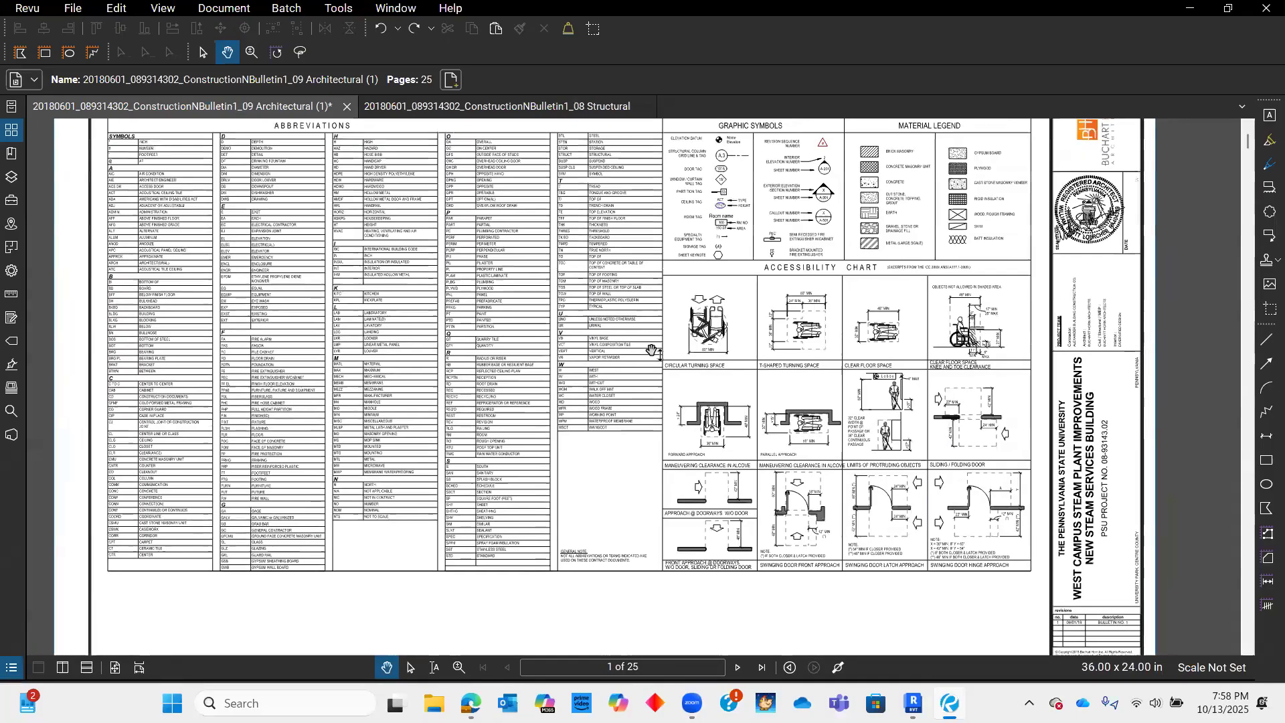
drag(630, 457, 790, 330)
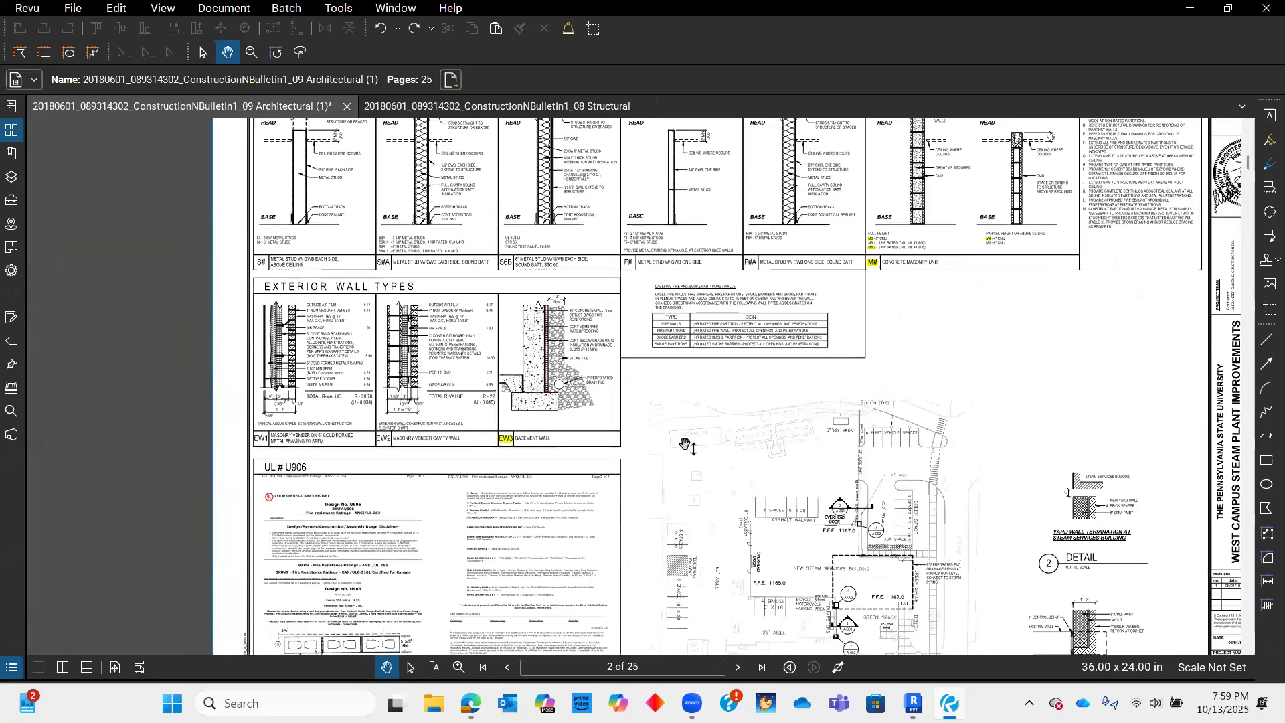
- Examine the EW3 basement wall detail for its concrete thickness, membrane waterproofing, rigid insulation and stone fill notes
scroll(596, 514, up, 4)
scroll(596, 514, up, 2)
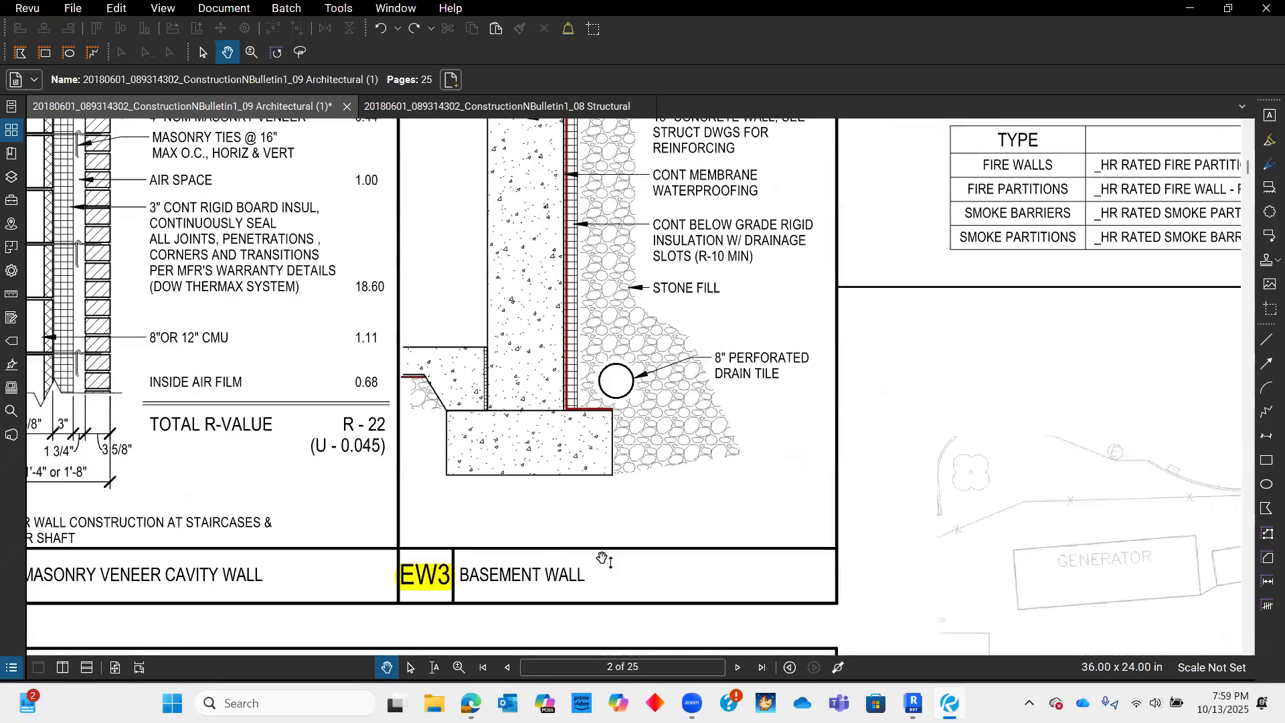
scroll(636, 469, down, 2)
scroll(639, 468, up, 2)
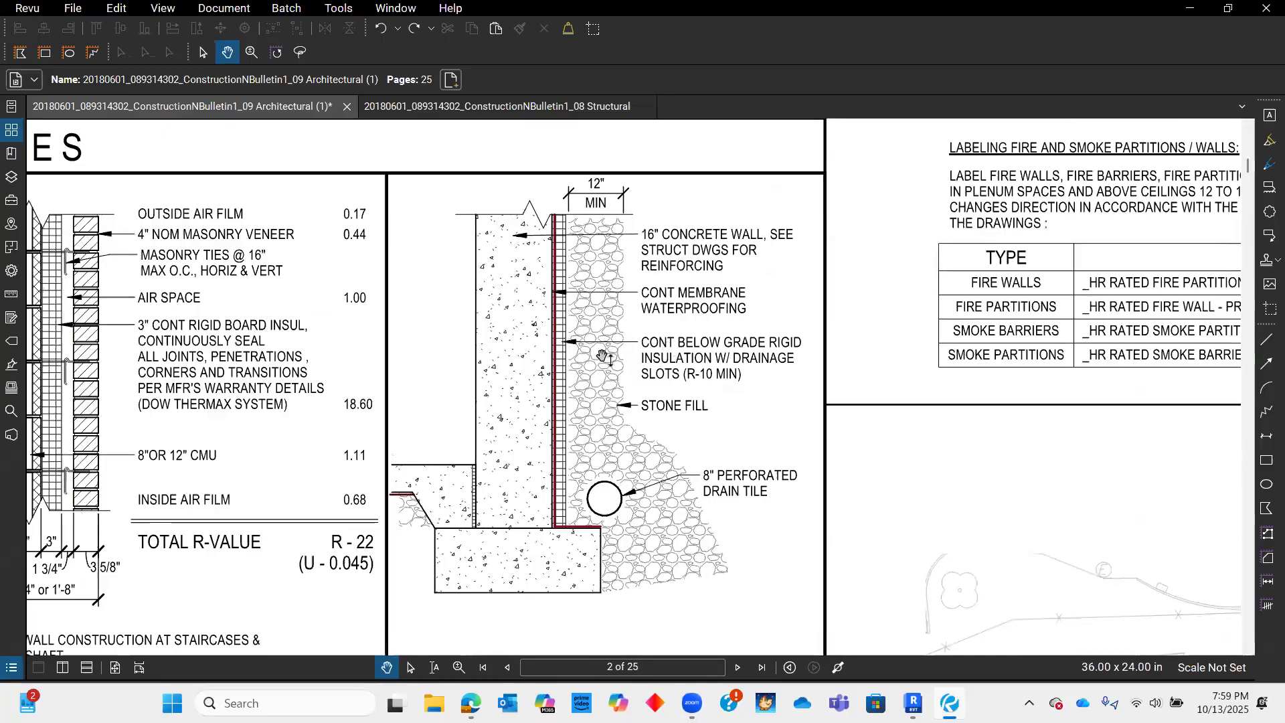
scroll(659, 410, down, 1)
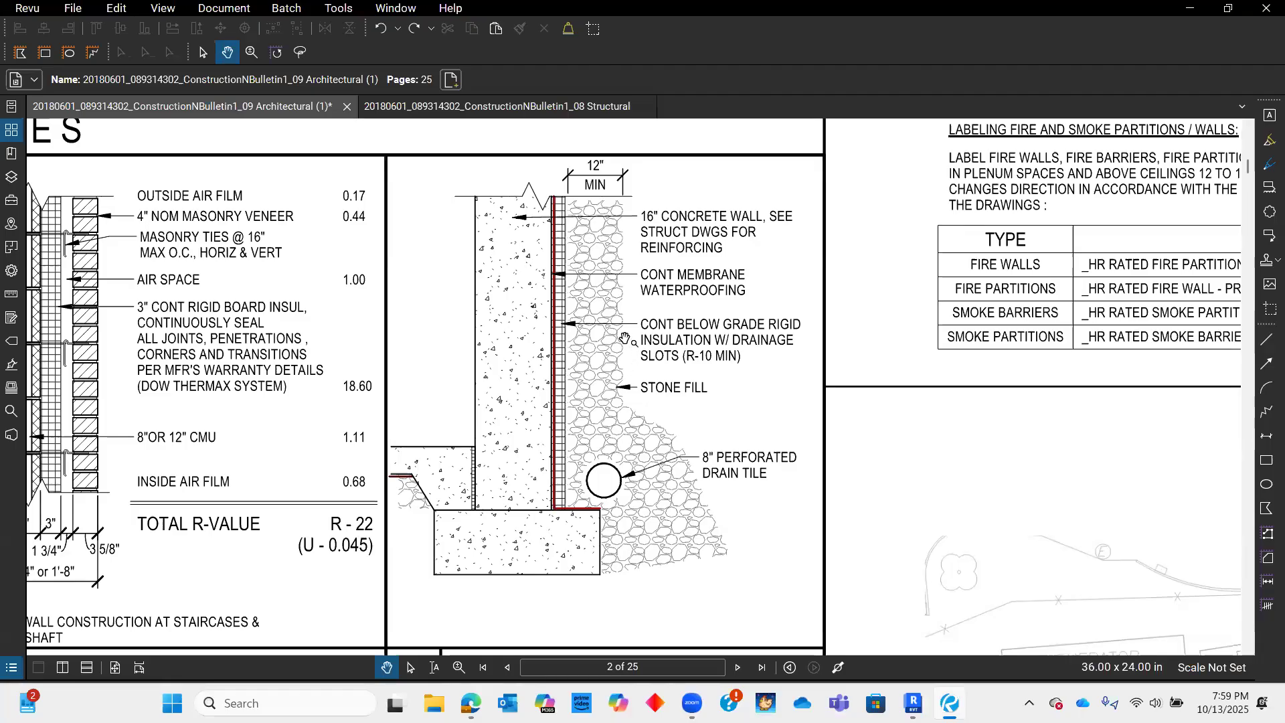
scroll(629, 354, down, 1)
ctrl+scroll(629, 354, down, 3)
scroll(605, 327, down, 3)
scroll(591, 306, up, 1)
scroll(569, 458, up, 3)
scroll(606, 472, down, 1)
ctrl+scroll(614, 486, down, 1)
ctrl+scroll(615, 487, up, 1)
- Examine the basement floor plan's perimeter walls, thickness dimensions, interior wall tags and typical EW3 basement wall note
scroll(552, 455, down, 10)
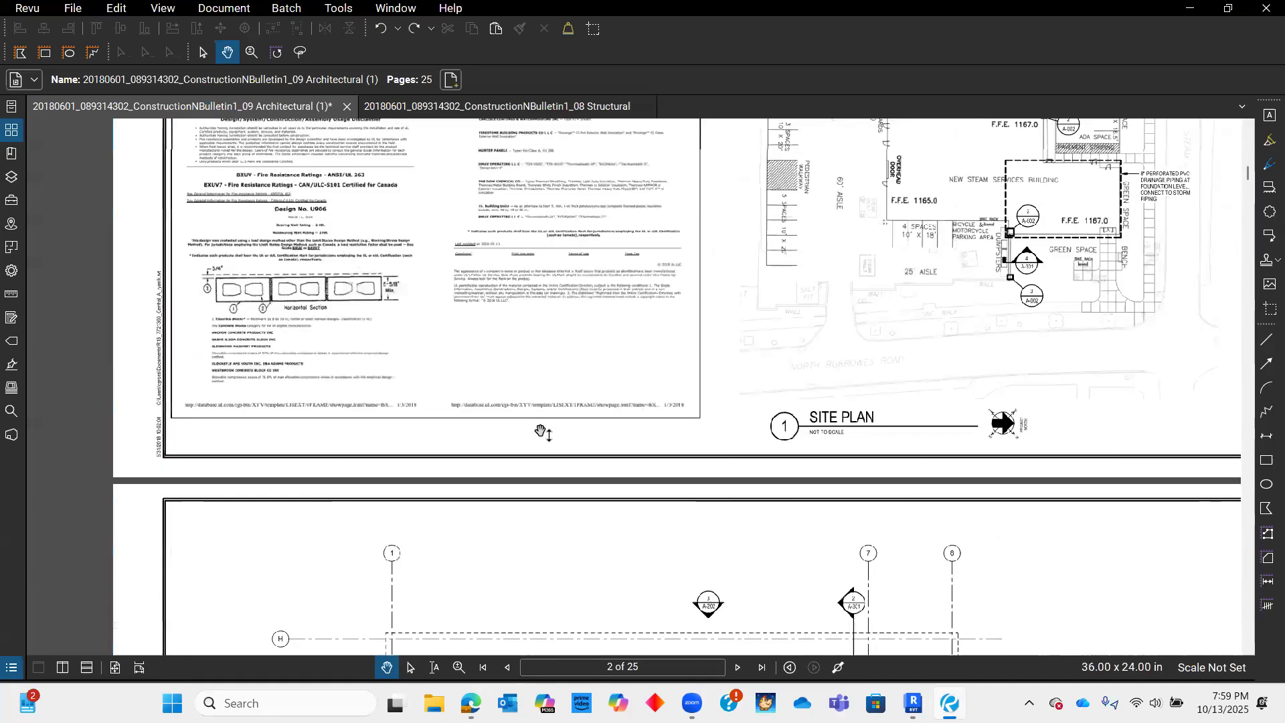
scroll(550, 424, down, 1)
drag(771, 430, 336, 149)
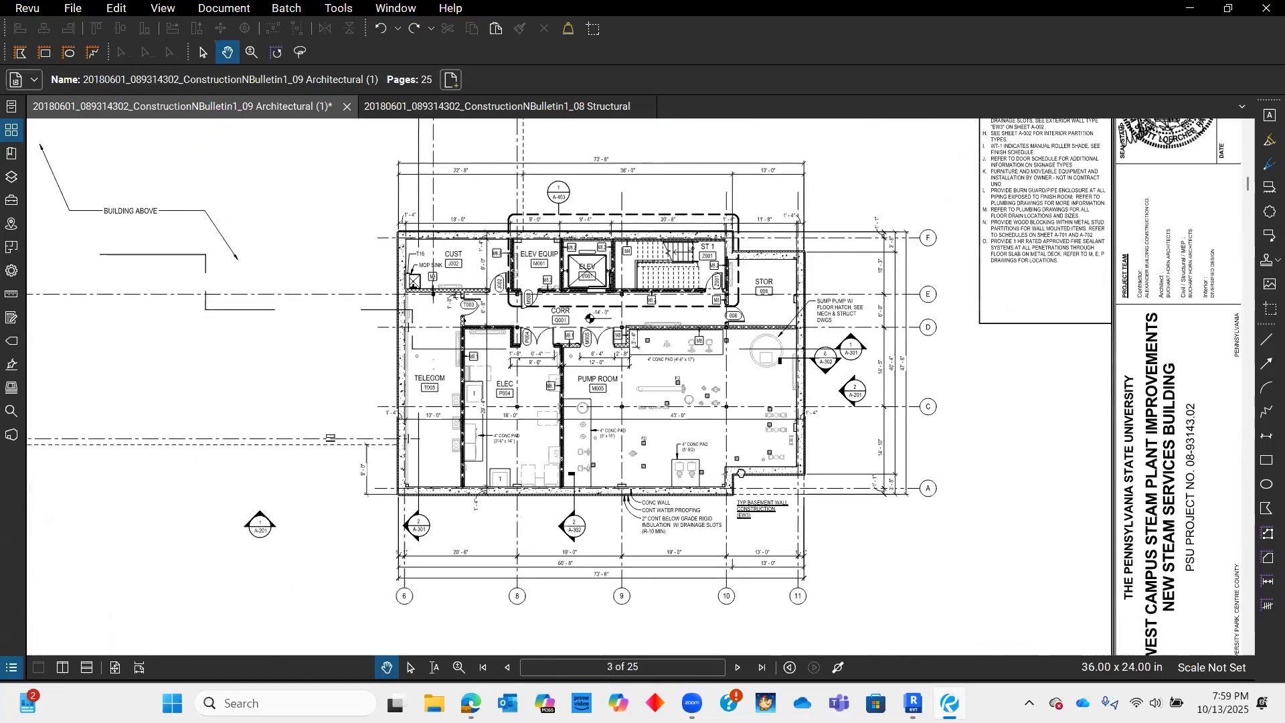
drag(815, 385, 783, 373)
ctrl+scroll(783, 374, up, 4)
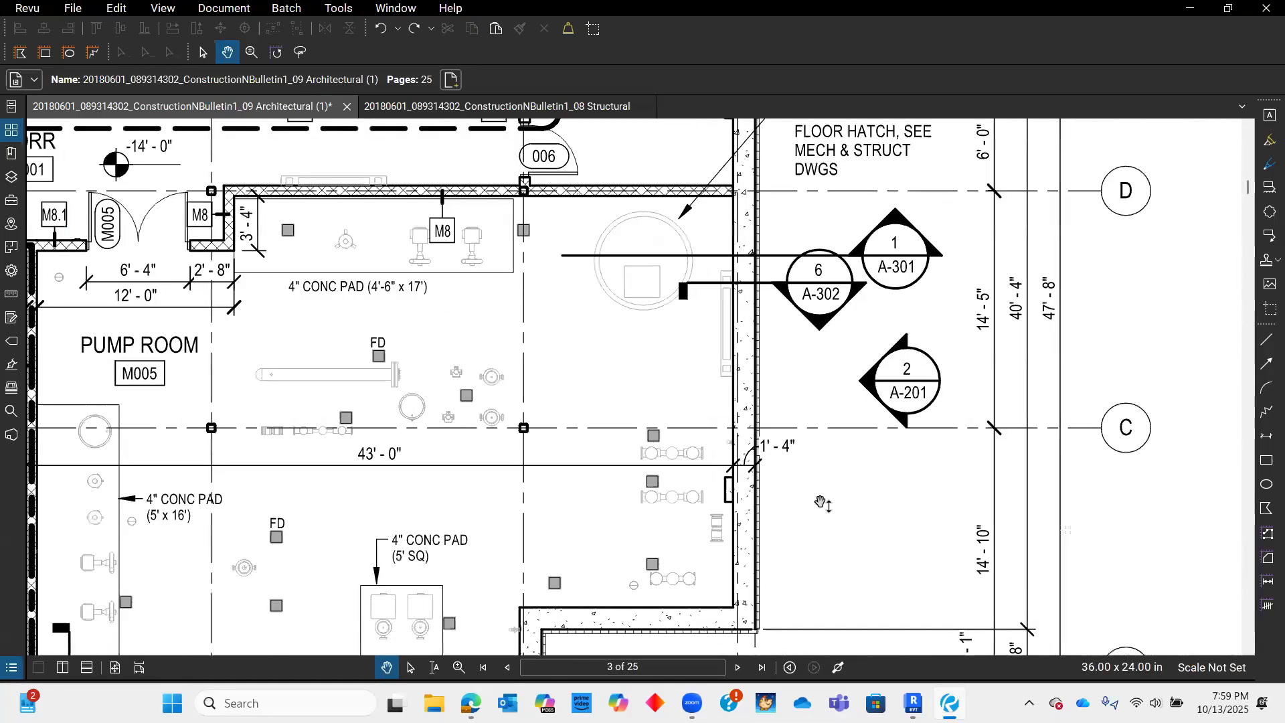
scroll(750, 471, up, 5)
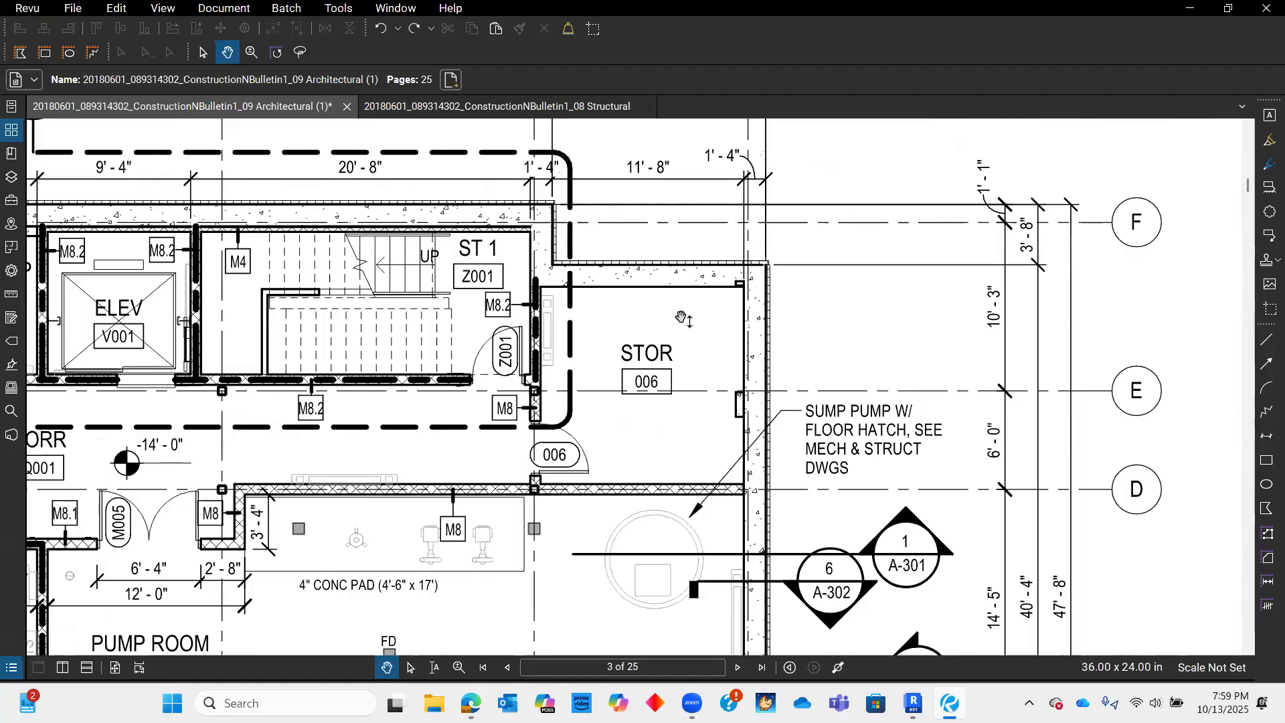
scroll(683, 318, down, 6)
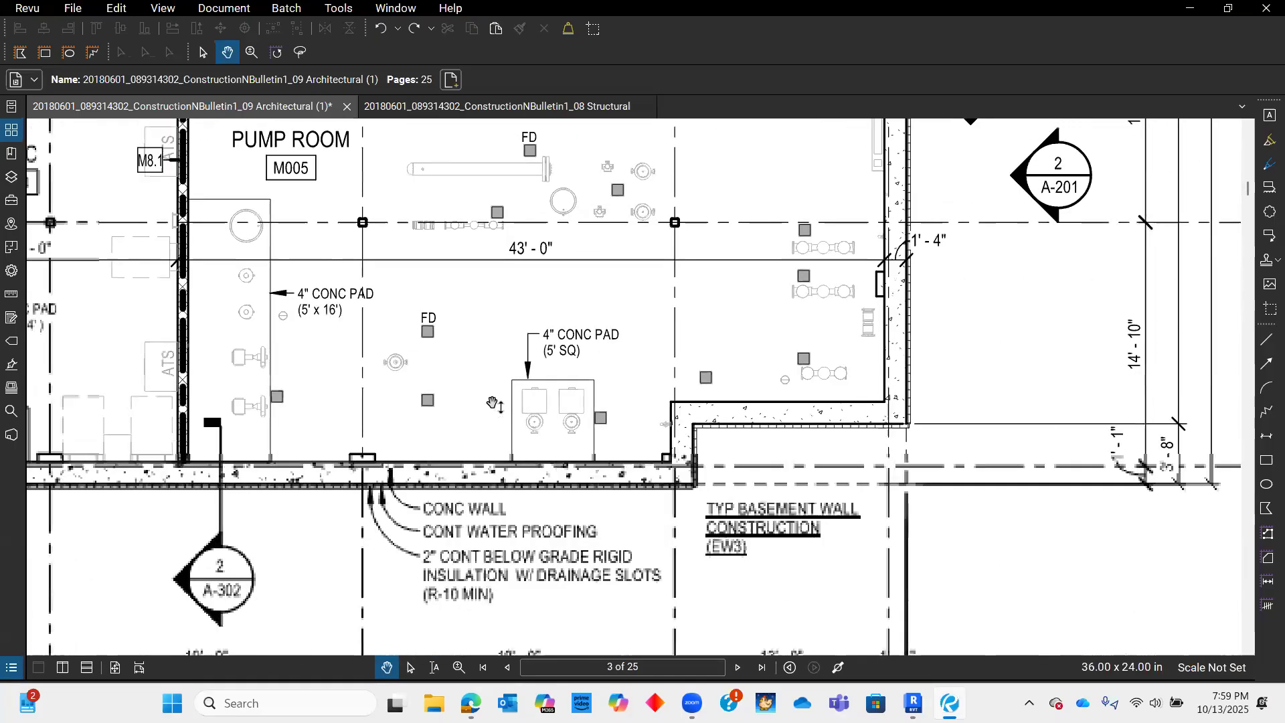
shift+scroll(493, 404, left, 6)
scroll(559, 235, up, 8)
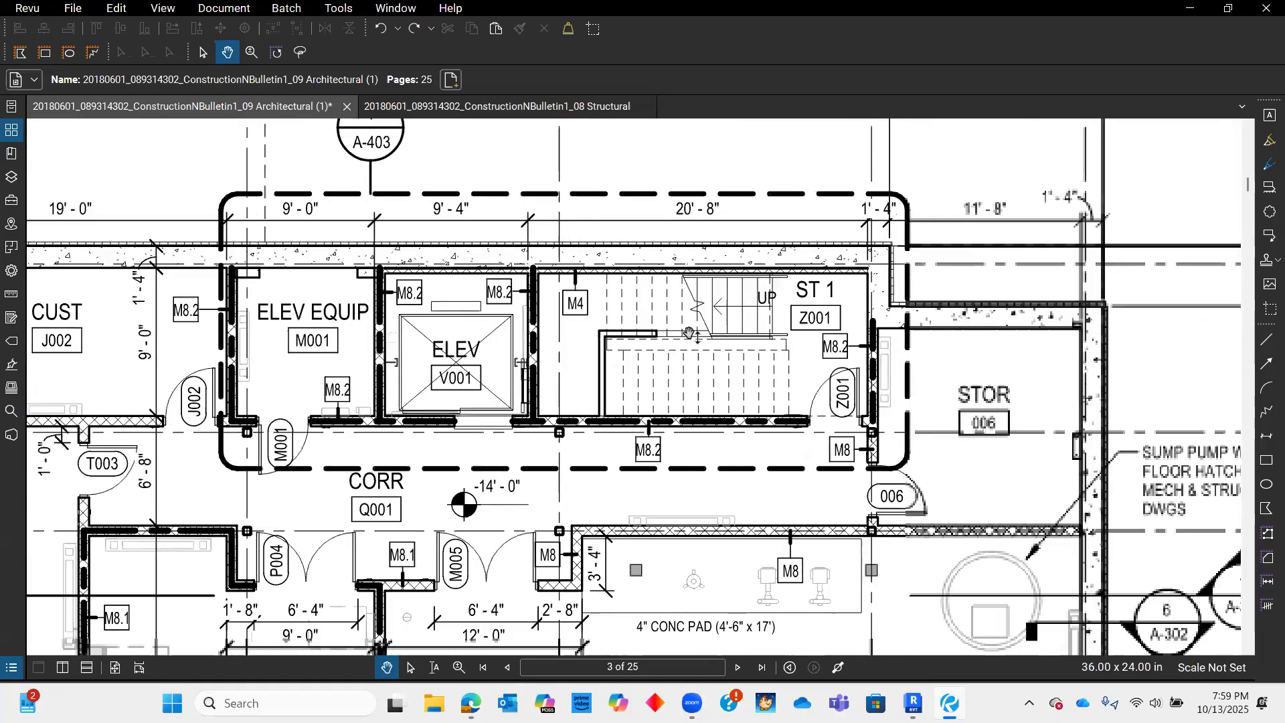
shift+scroll(689, 335, right, 2)
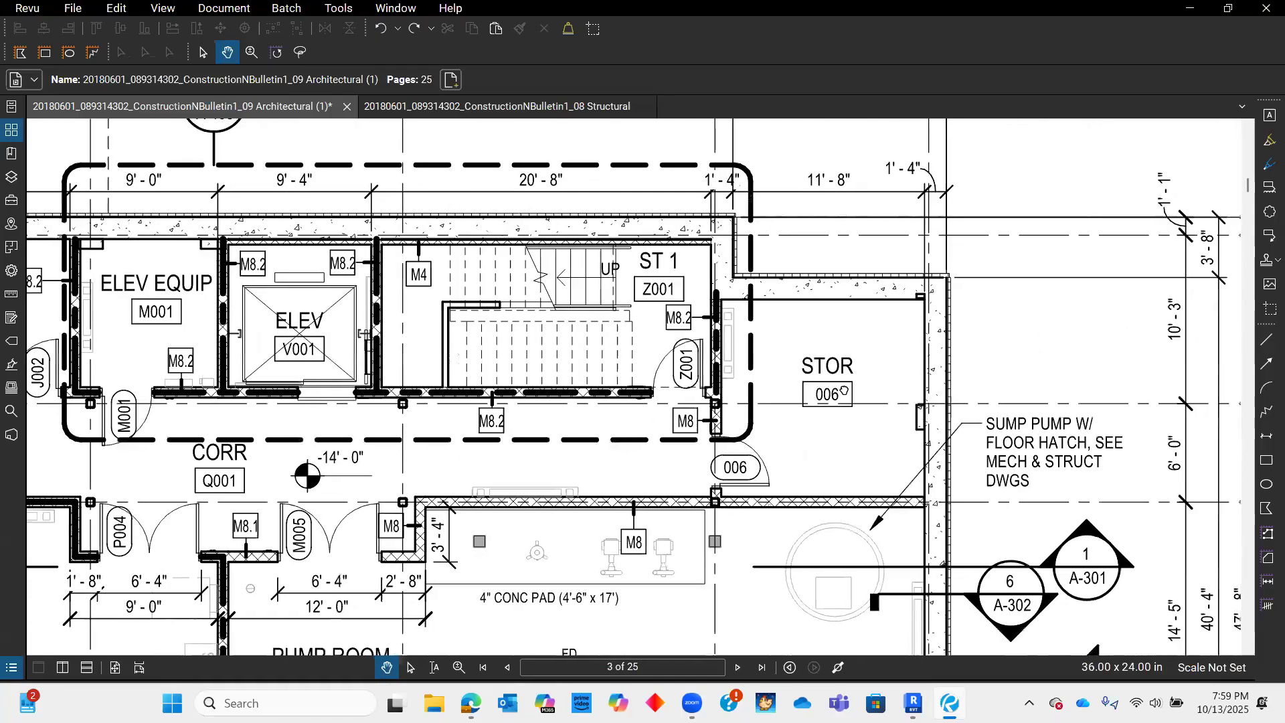
shift+scroll(844, 390, right, 1)
scroll(817, 285, down, 5)
shift+scroll(816, 284, right, 1)
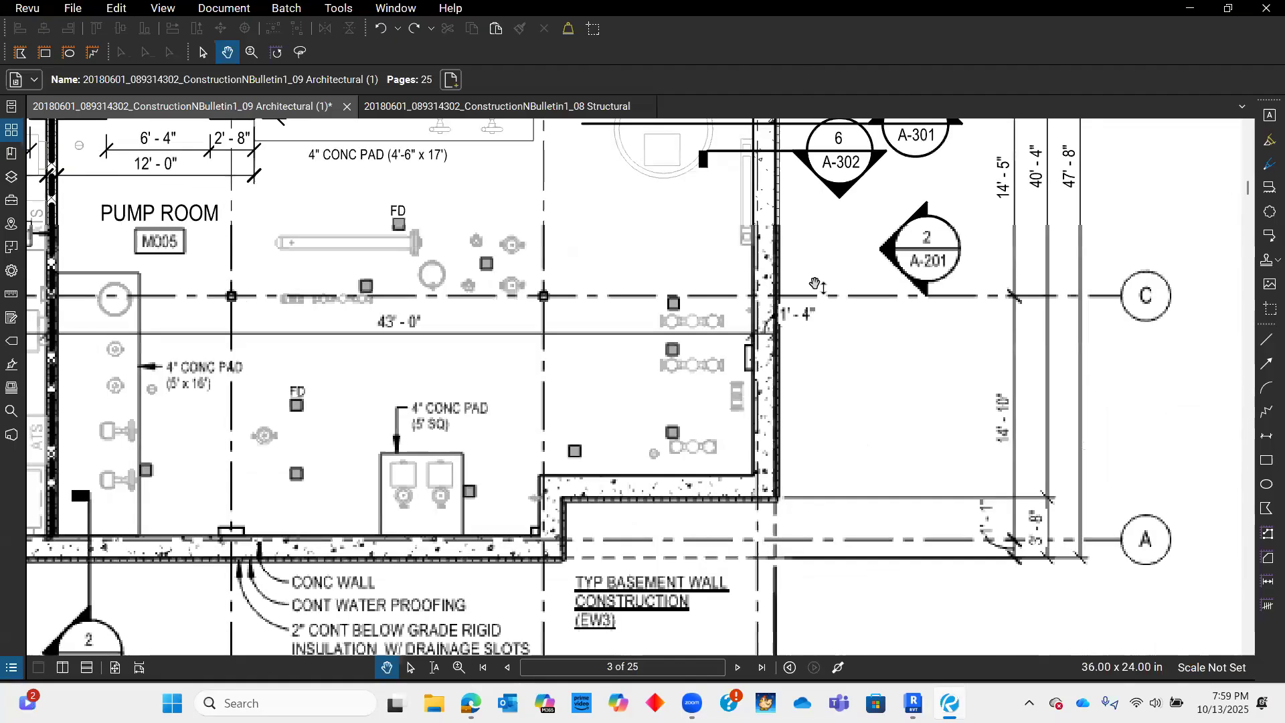
shift+scroll(635, 381, left, 2)
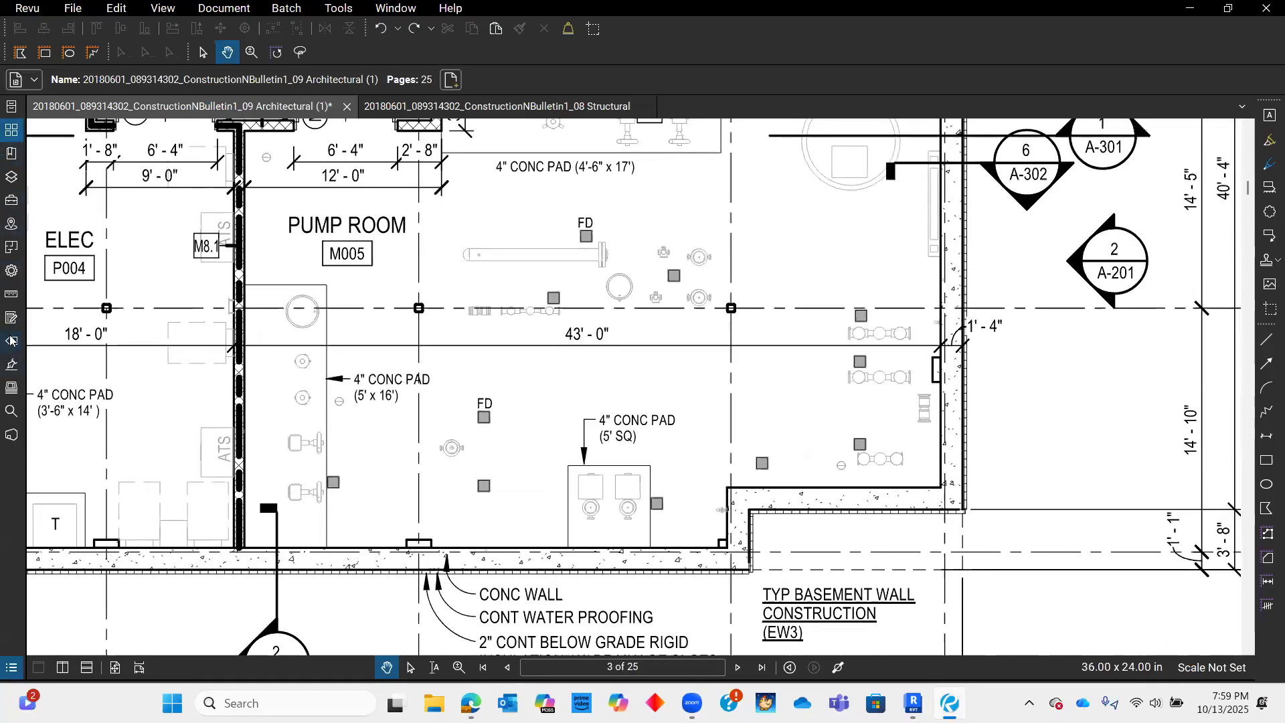
- Search the current page of the architectural drawing set for EW3
click(11, 411)
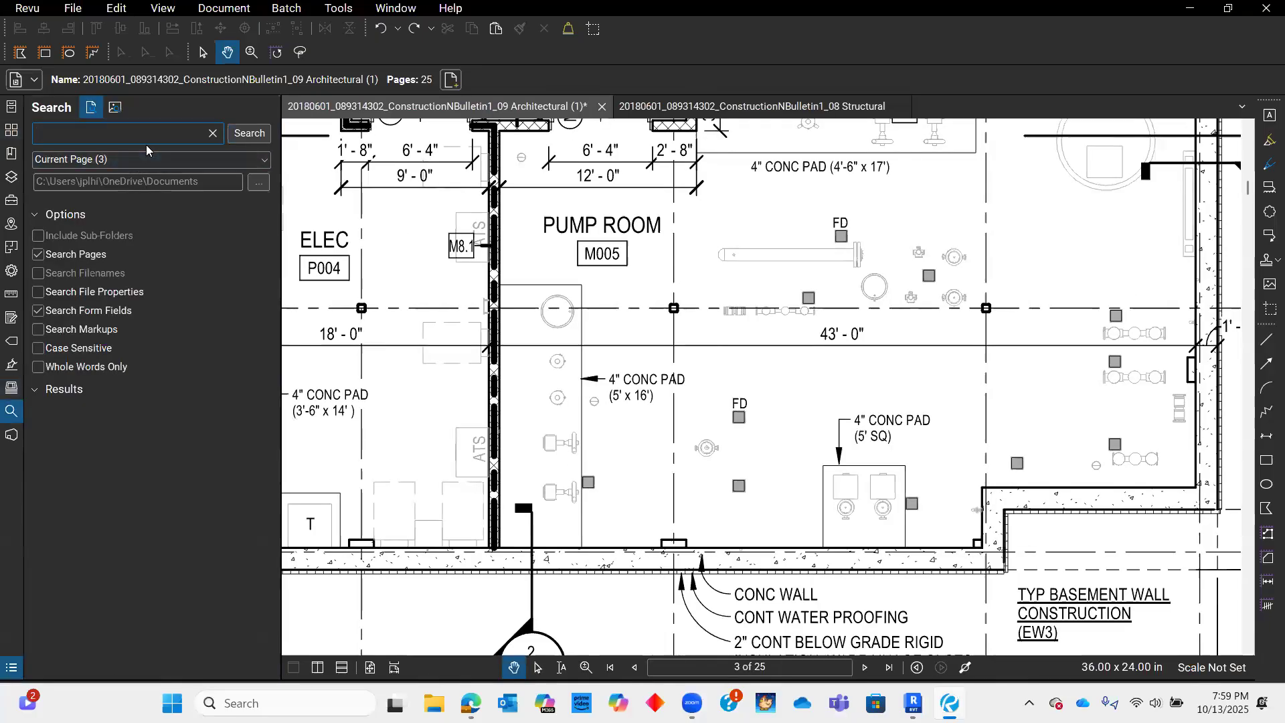
text(EW3)
click(269, 135)
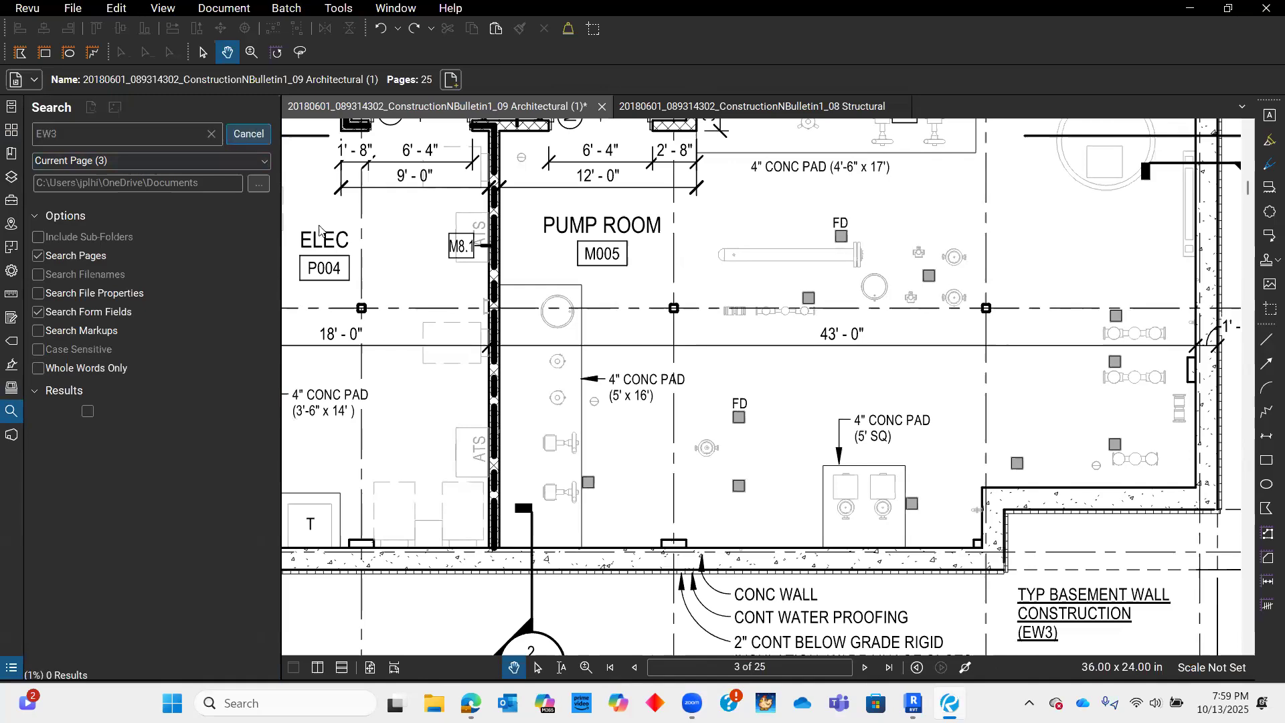
- Review both EW3 search results on the basement plan: the typical basement wall construction note and general note G on exterior basement walls
click(152, 451)
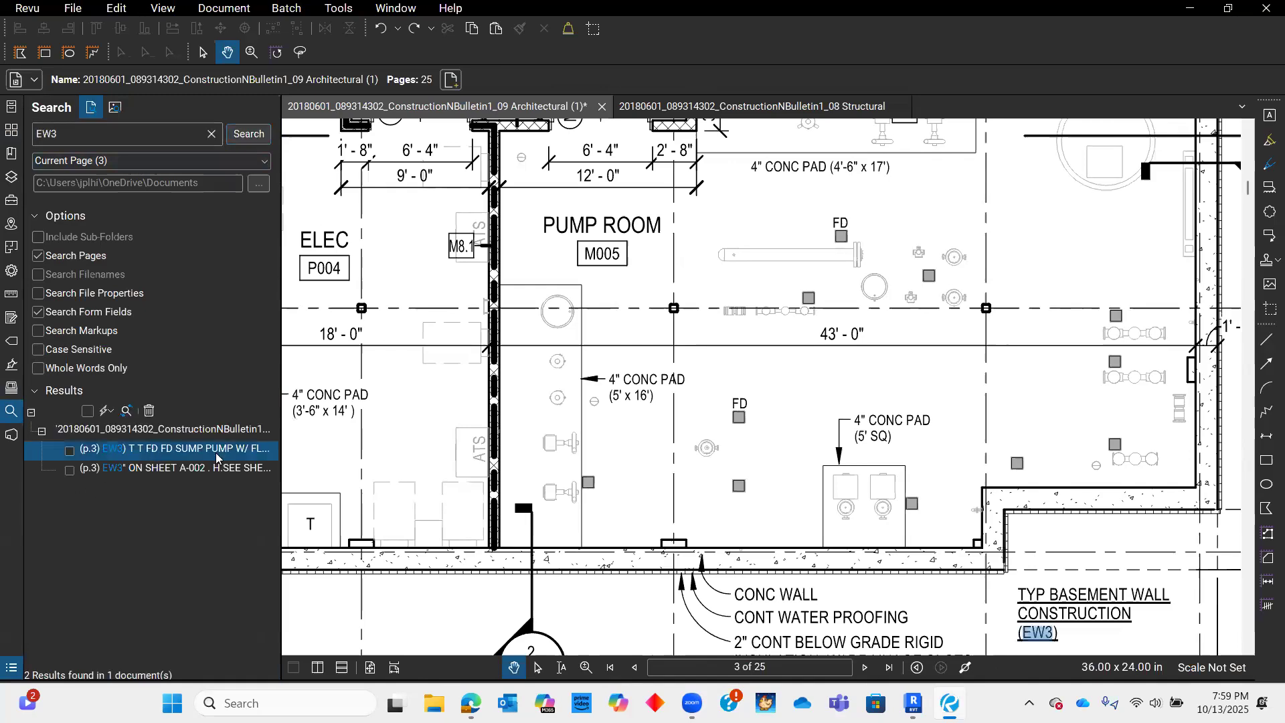
drag(794, 588, 795, 481)
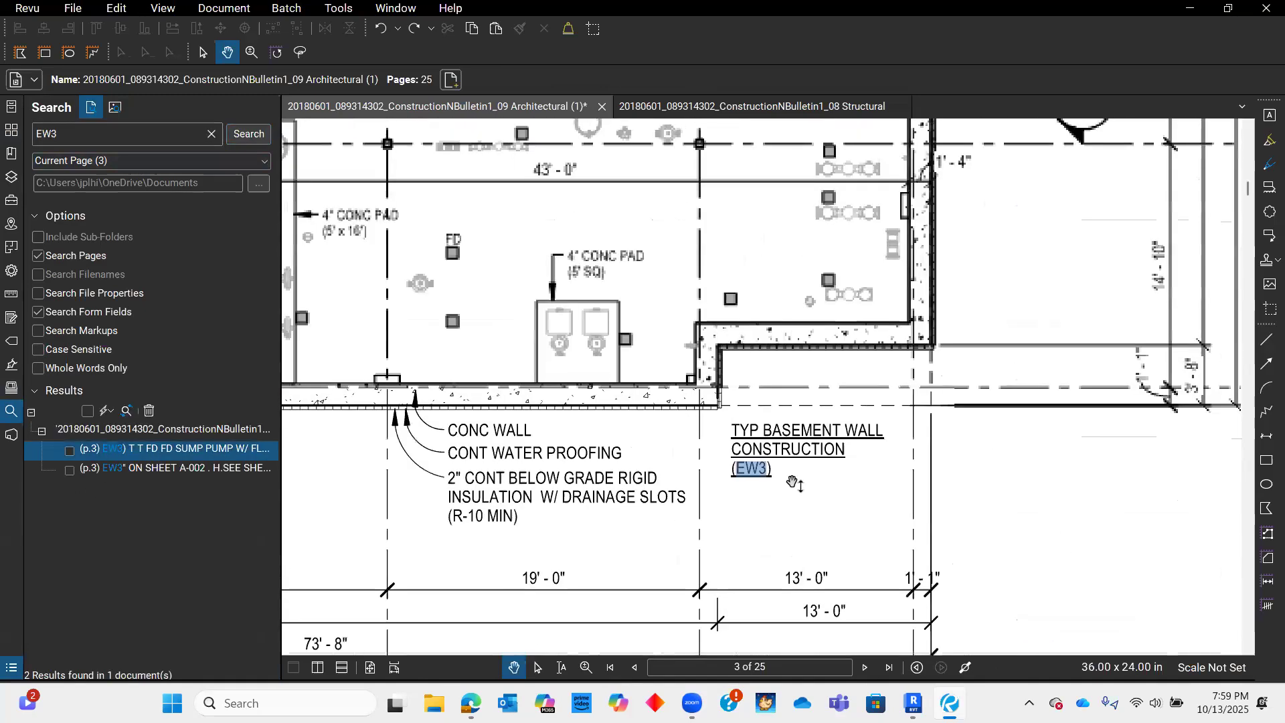
scroll(845, 471, up, 5)
scroll(737, 505, down, 4)
click(199, 470)
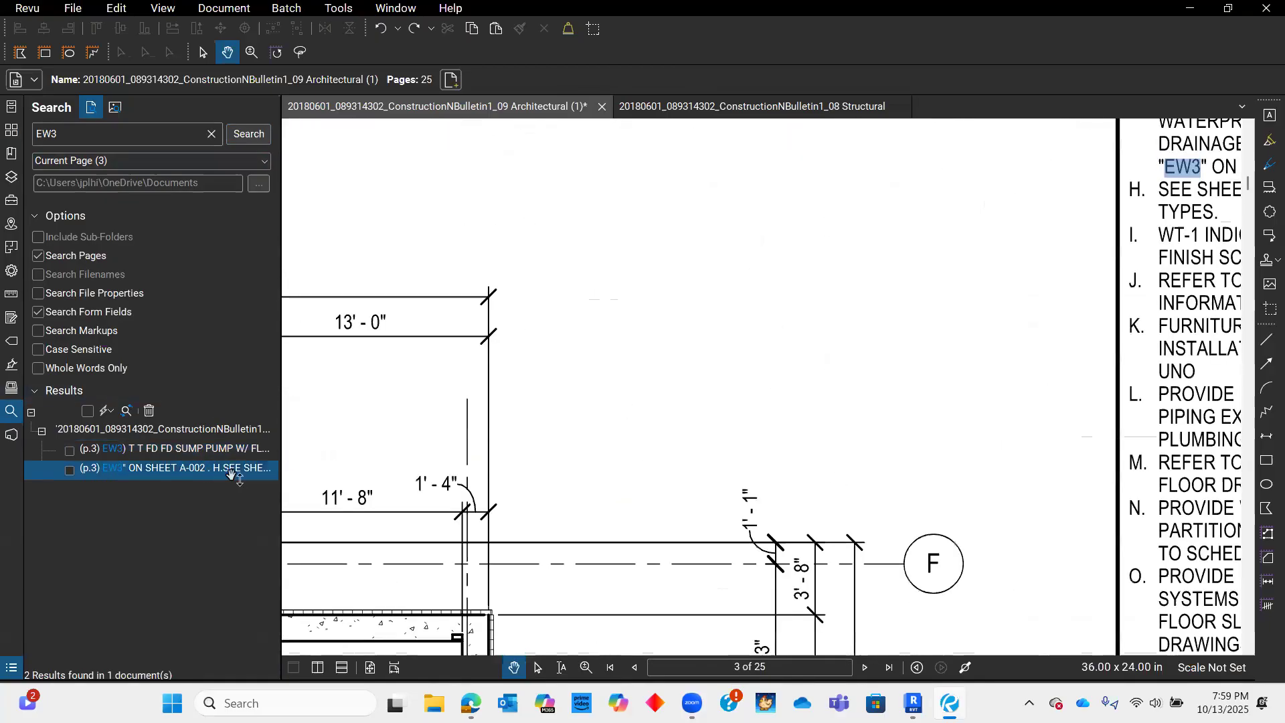
scroll(653, 332, up, 3)
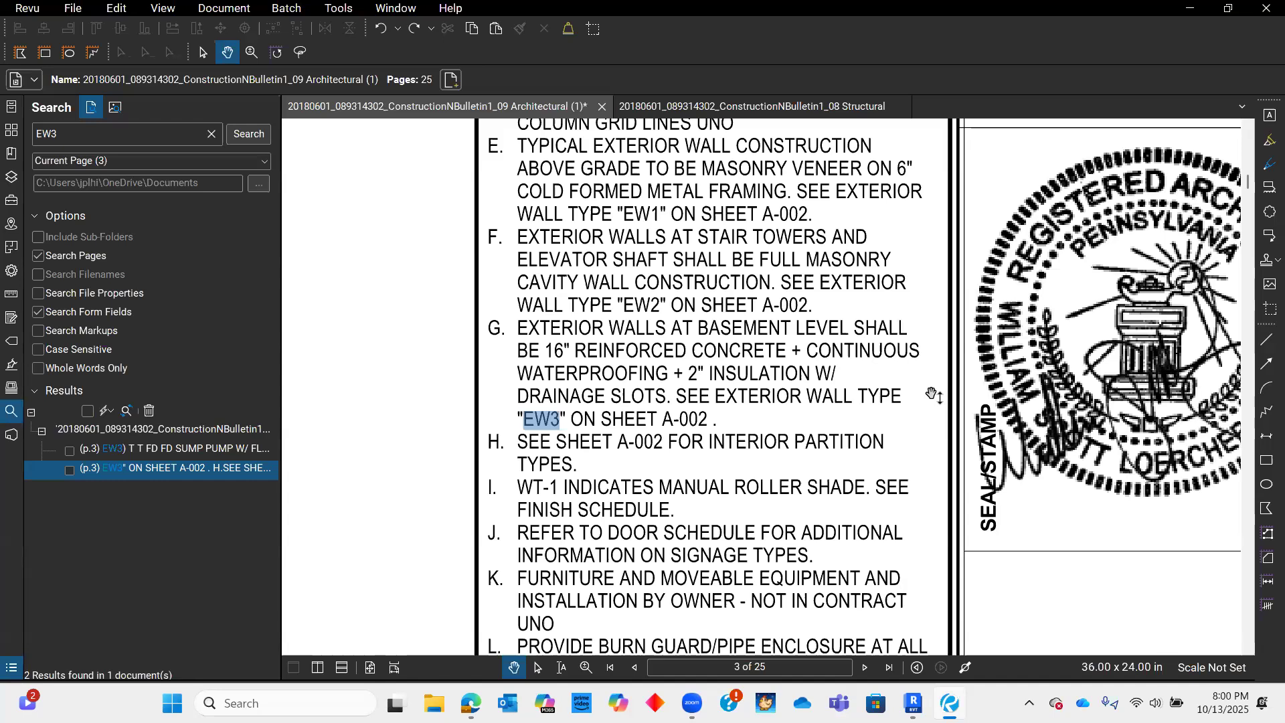
- Return to the basement plan near the pump room and follow the section 6 callout to the wall sections on sheet A-302
drag(758, 380, 963, 331)
mouse_move(536, 401)
mouse_down()
mouse_move(542, 379)
mouse_move(899, 328)
mouse_up()
scroll(898, 328, down, 3)
mouse_move(820, 594)
mouse_down()
mouse_move(848, 482)
mouse_move(912, 337)
mouse_up()
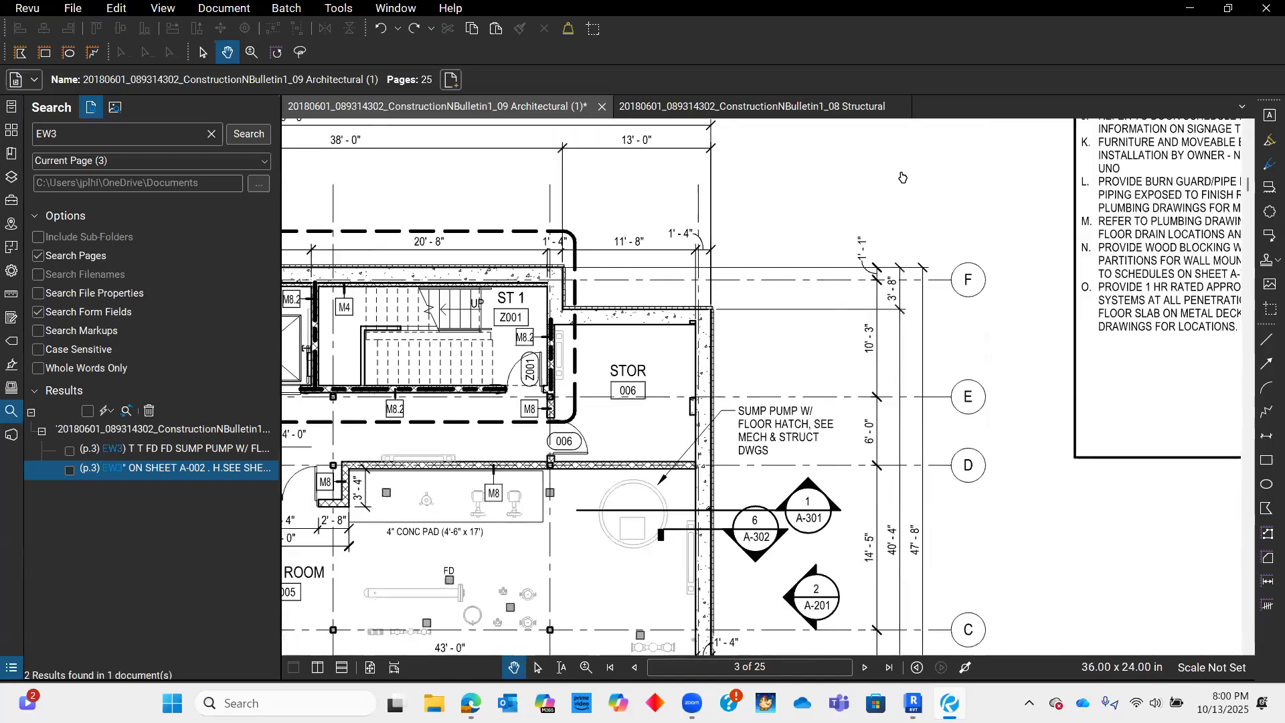
drag(903, 178, 904, 251)
mouse_move(822, 617)
mouse_down()
mouse_move(874, 315)
mouse_move(944, 257)
mouse_up()
drag(863, 252, 777, 352)
scroll(776, 352, up, 3)
click(788, 319)
scroll(747, 557, down, 2)
scroll(736, 468, up, 4)
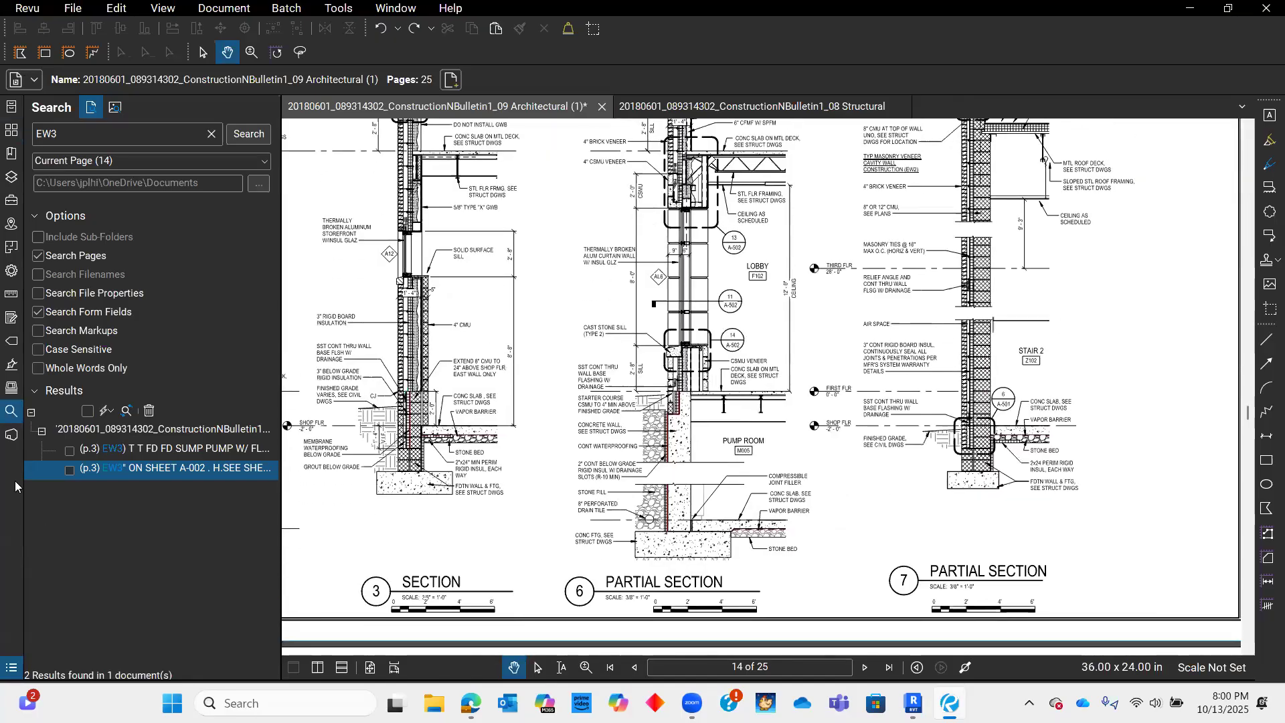
- Close the search pane and examine partial section 6 for the basement wall's concrete, waterproofing, rigid insulation and stone fill layers
click(10, 411)
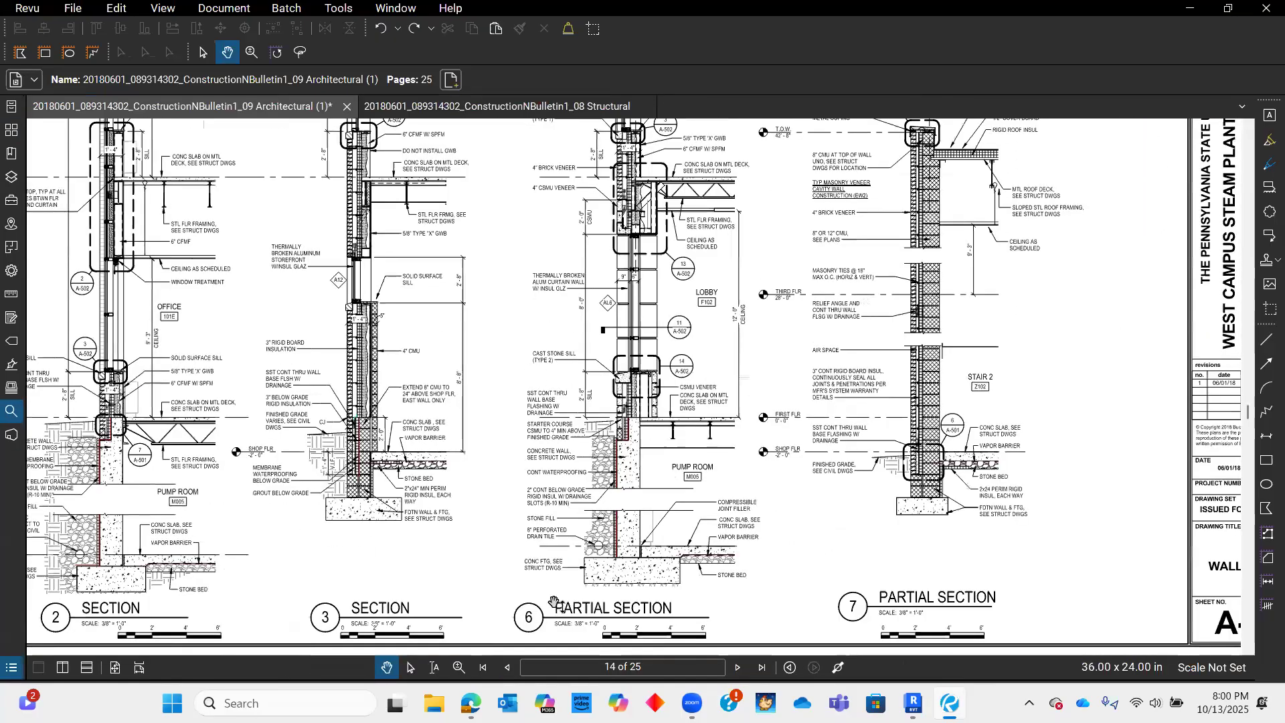
scroll(692, 399, up, 2)
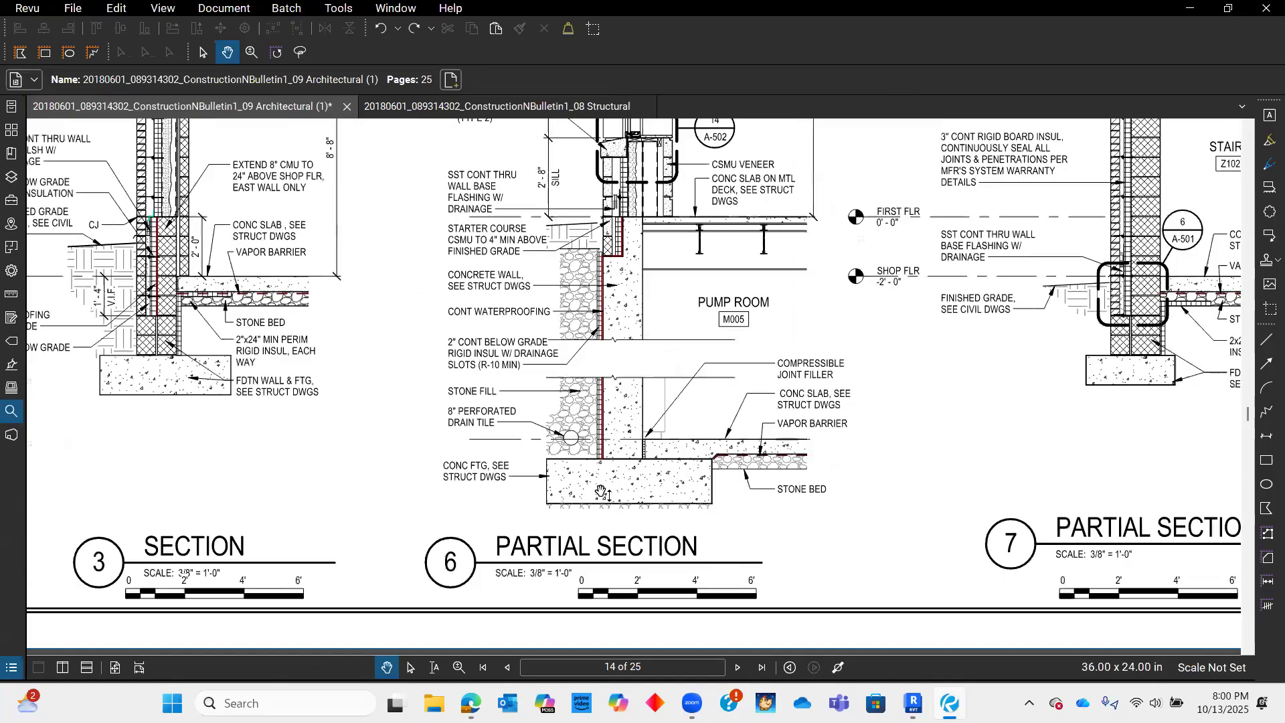
drag(701, 371, 712, 424)
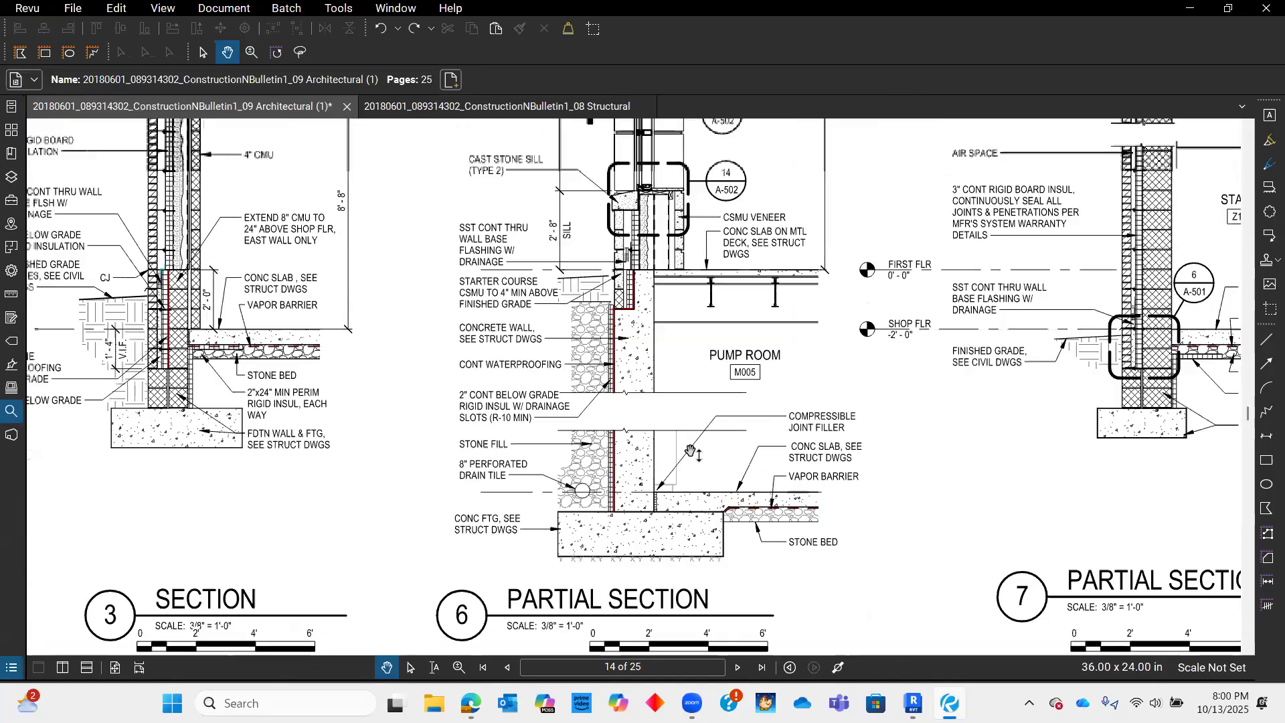
scroll(642, 453, up, 2)
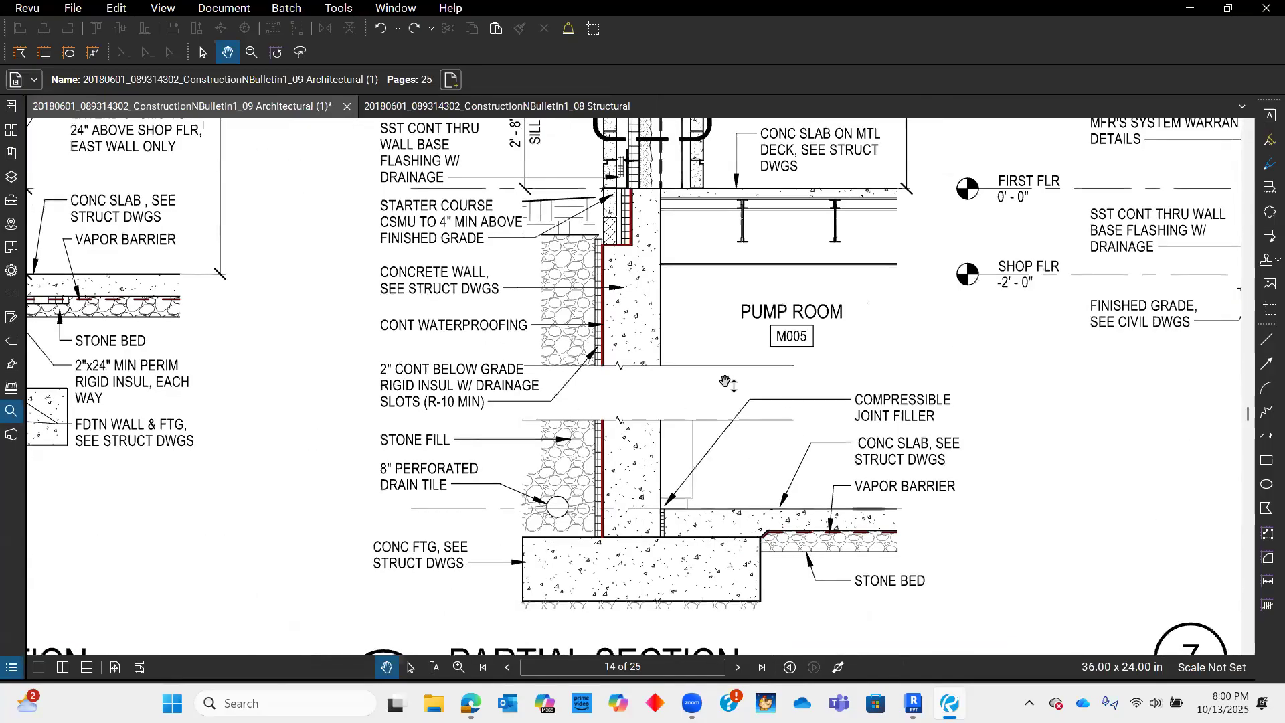
ctrl+scroll(752, 386, down, 3)
ctrl+scroll(749, 390, up, 3)
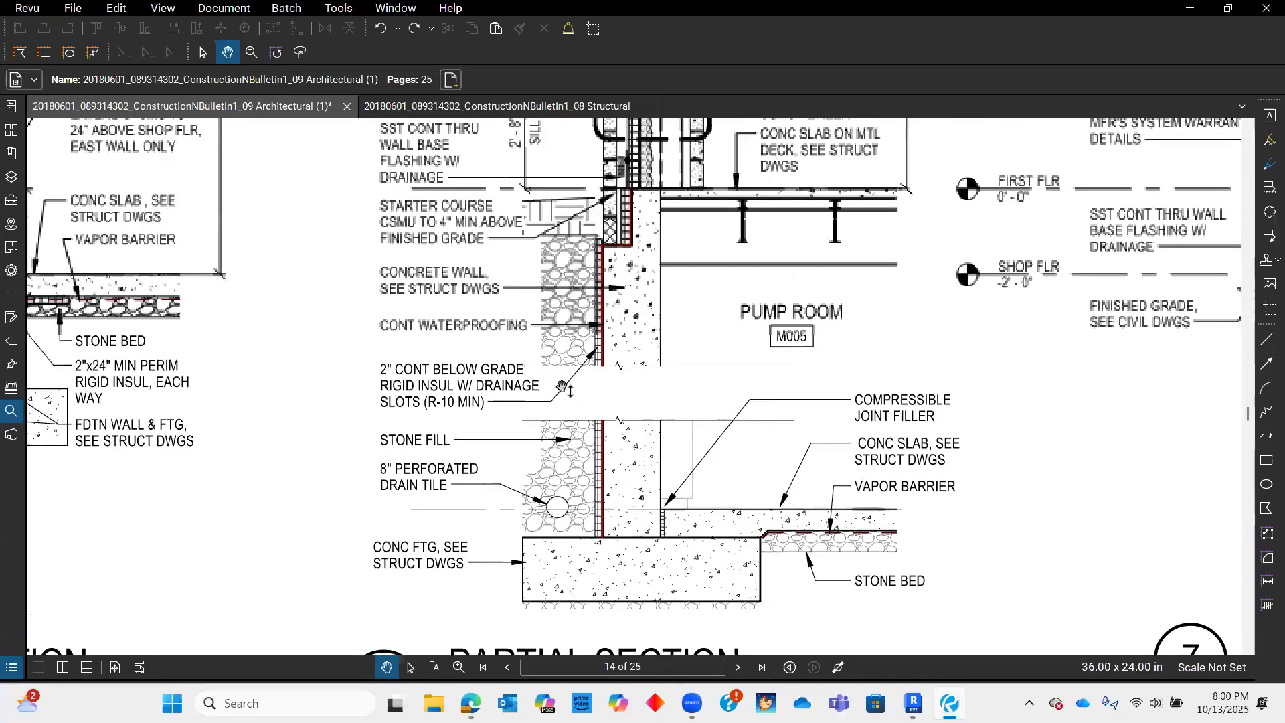
scroll(579, 424, up, 2)
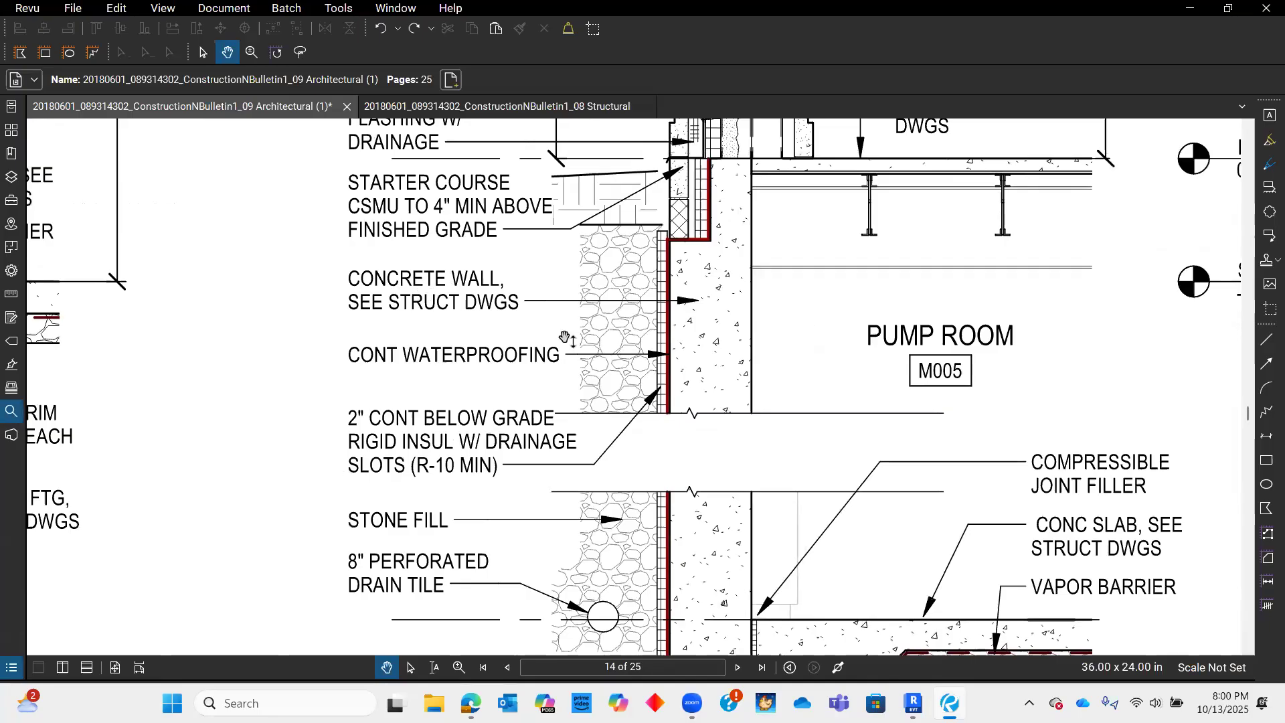
scroll(623, 332, down, 1)
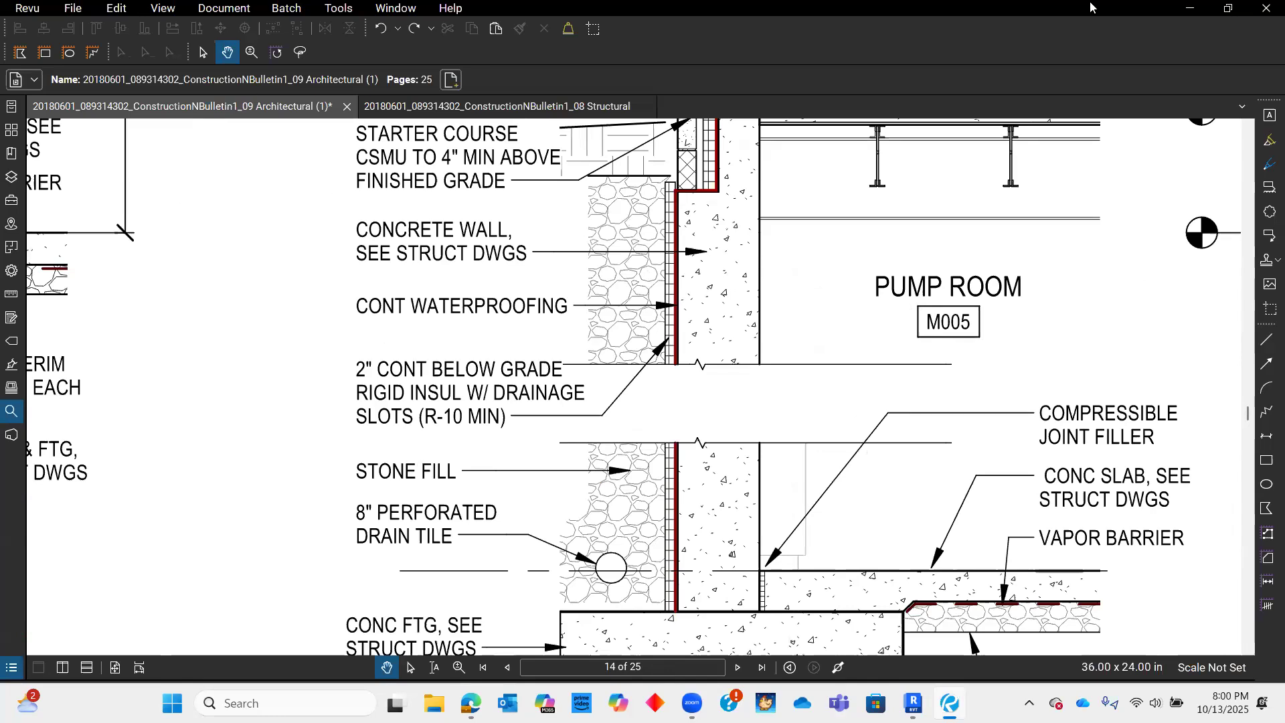
- Switch to Revit and insert two new layers outside the cast-in-place concrete layer in the EW3 wall assembly
click(1188, 8)
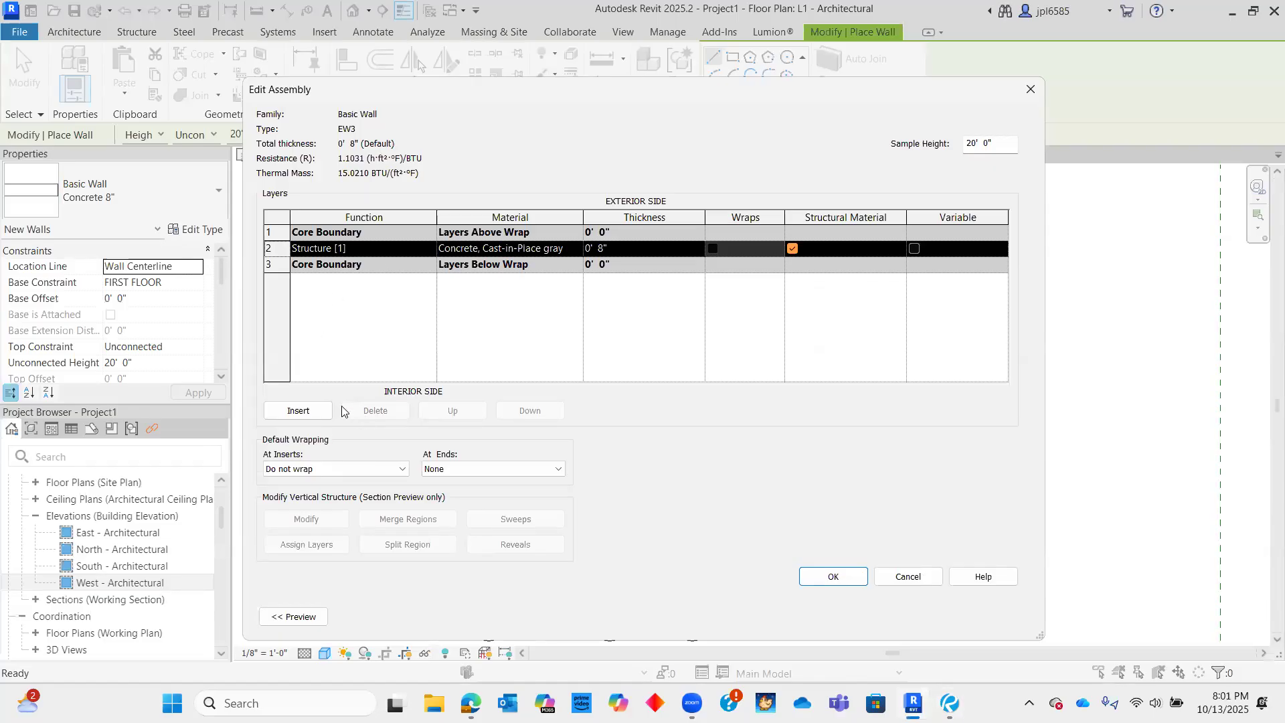
click(308, 416)
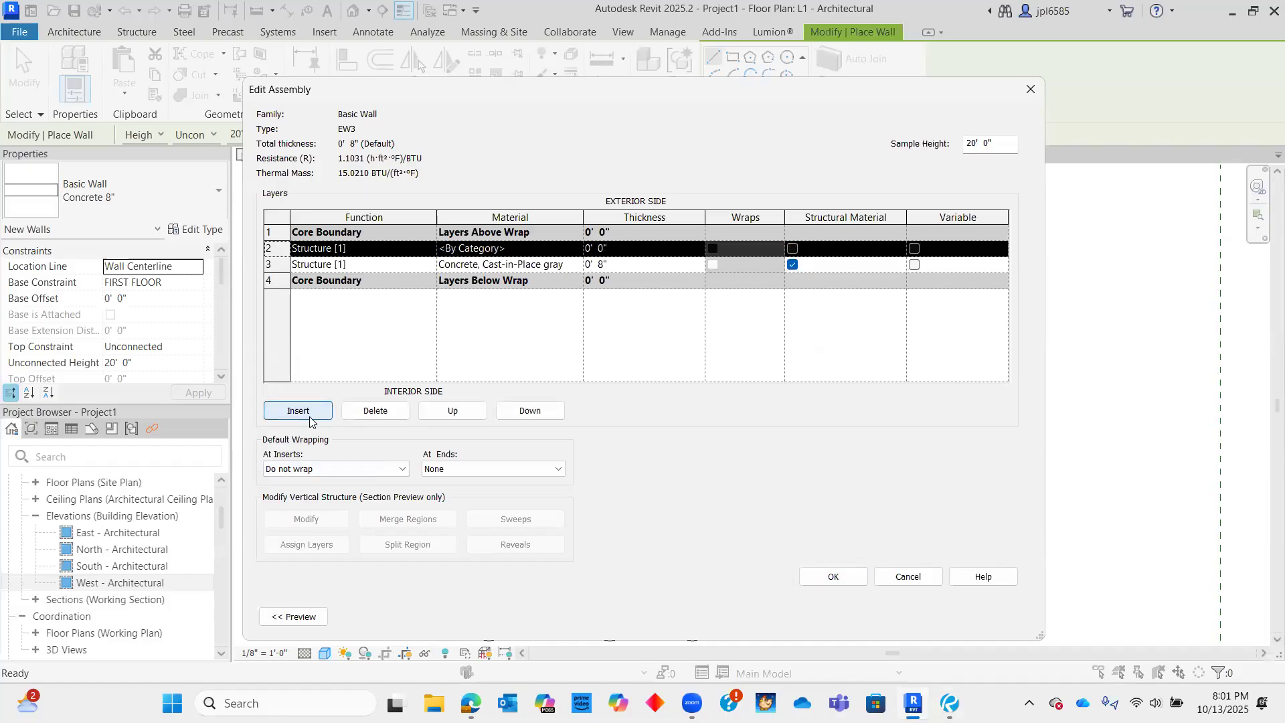
click(309, 416)
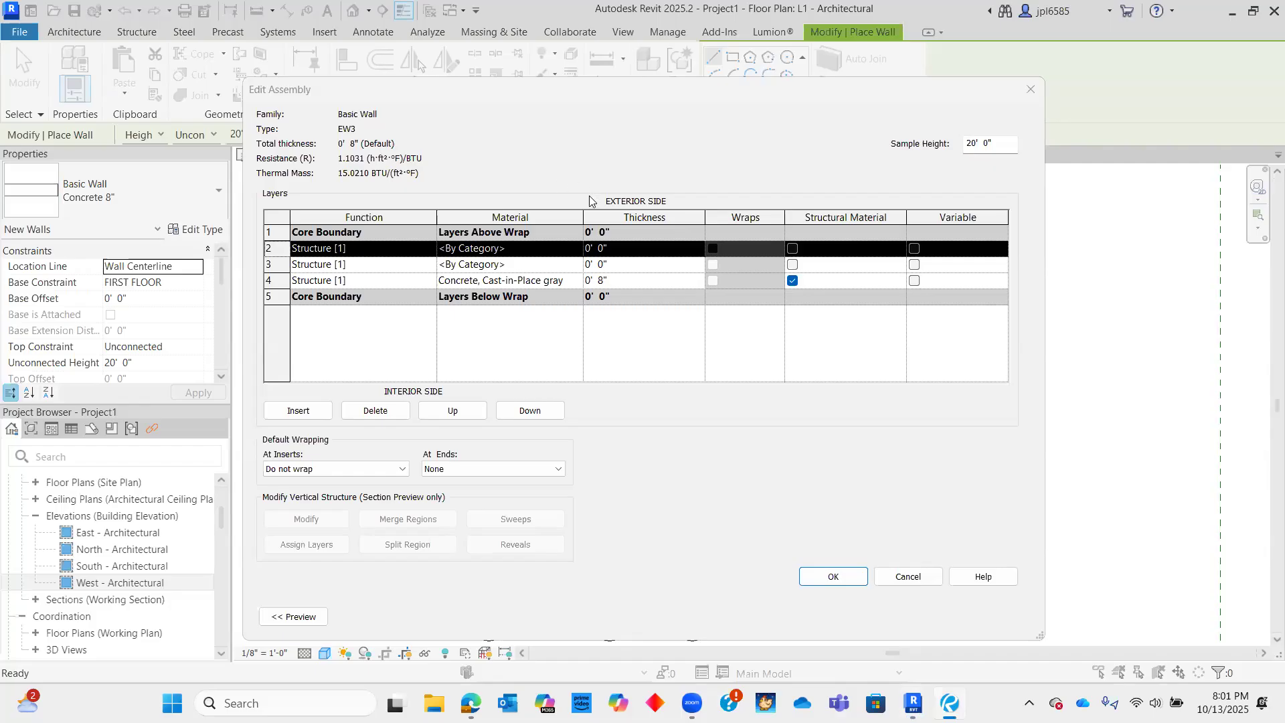
- Find the Rigid insulation material and assign it to the outermost new layer of the EW3 wall
click(512, 250)
click(513, 244)
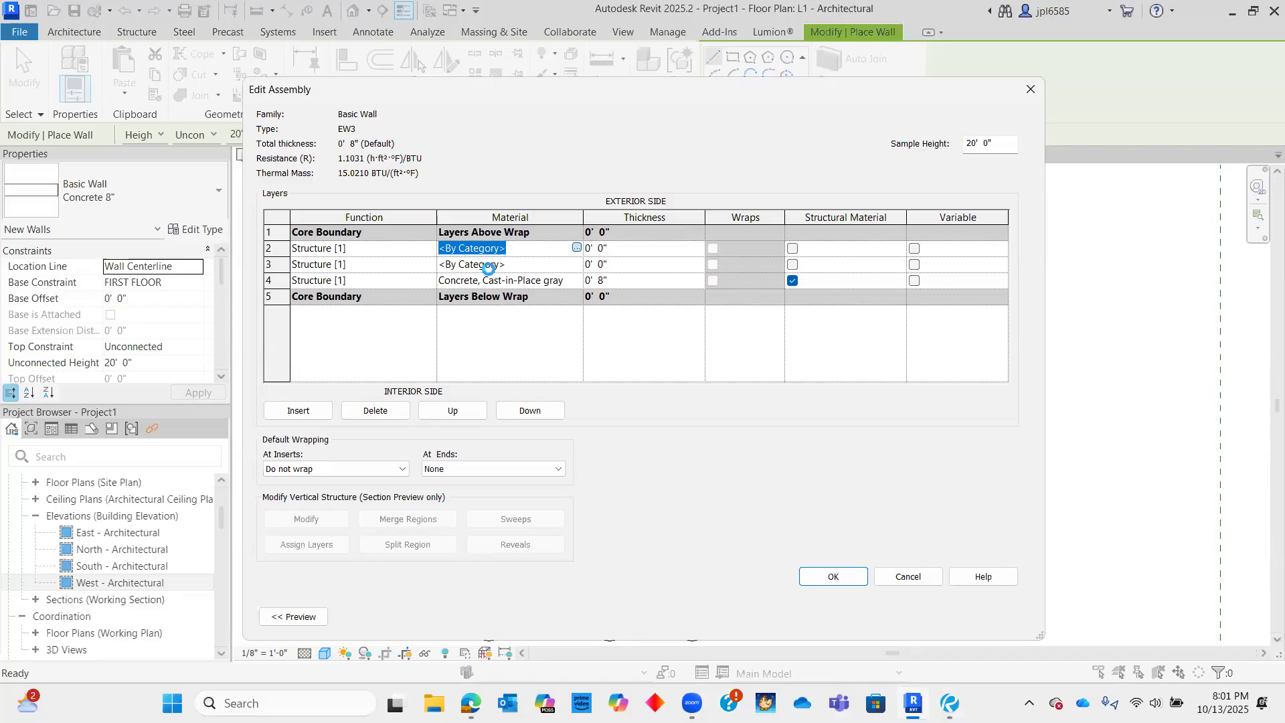
click(576, 248)
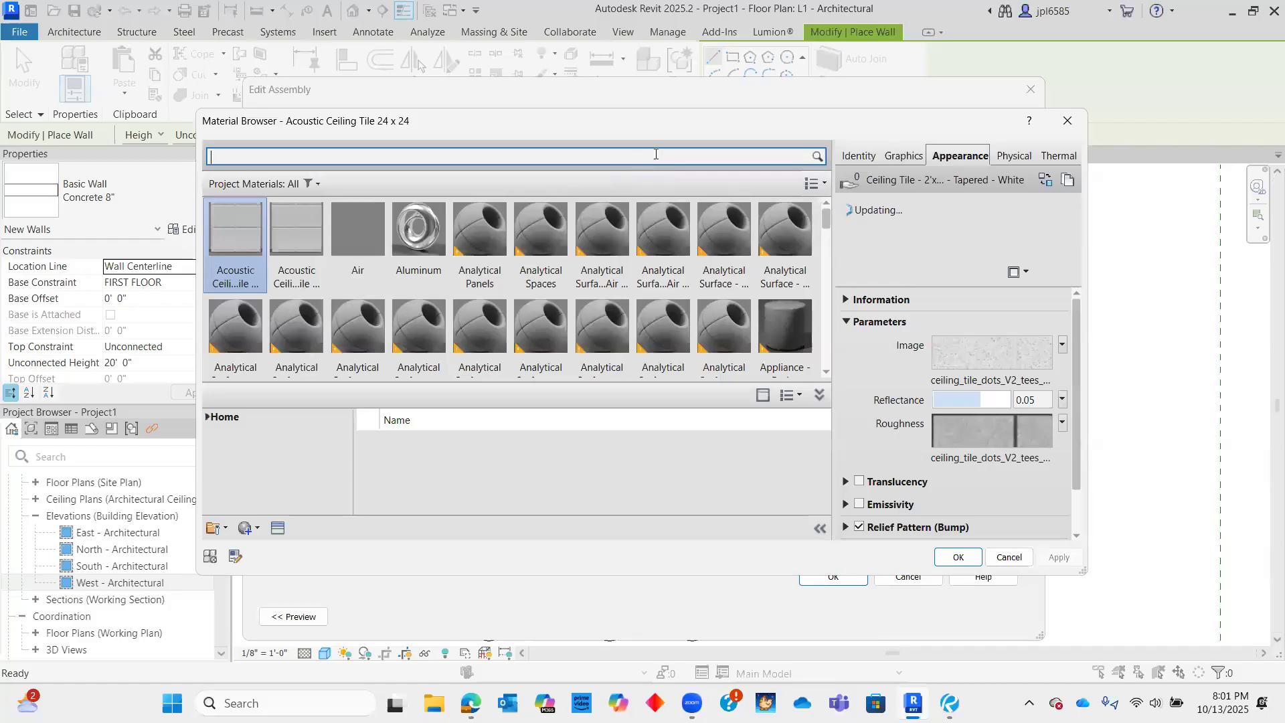
click(656, 154)
text(rigid insulation)
key(Return)
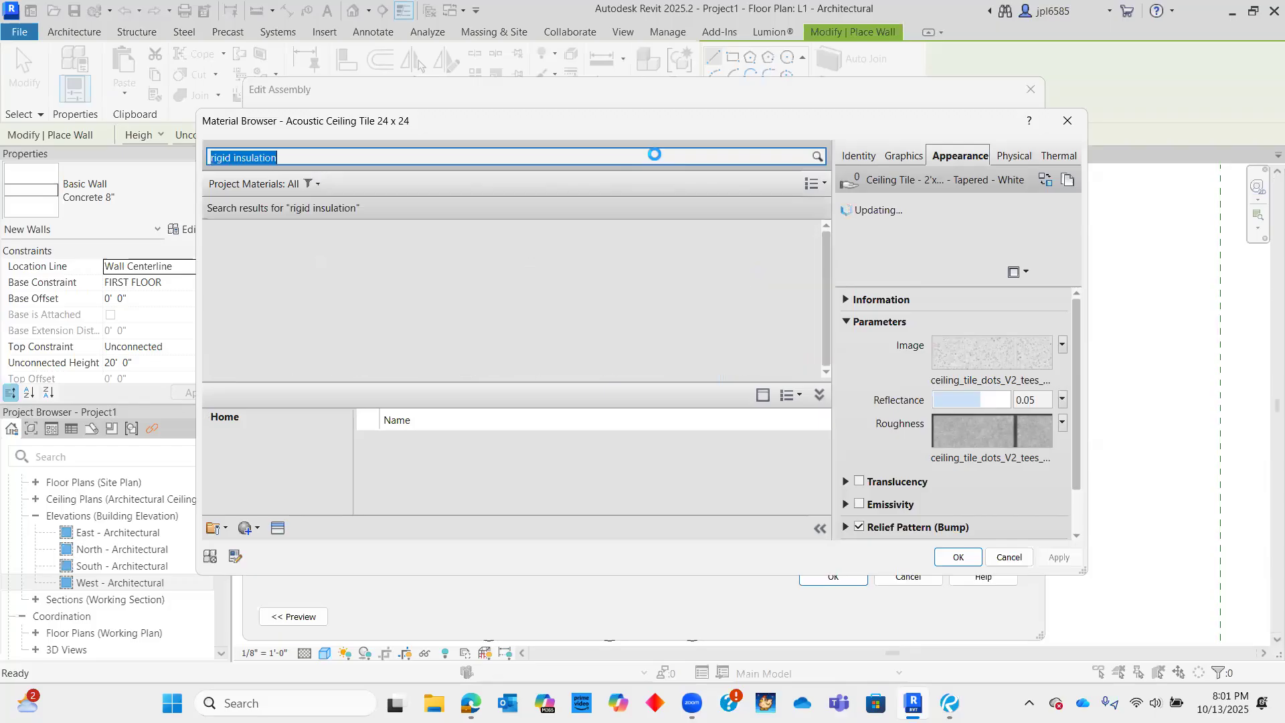
click(240, 271)
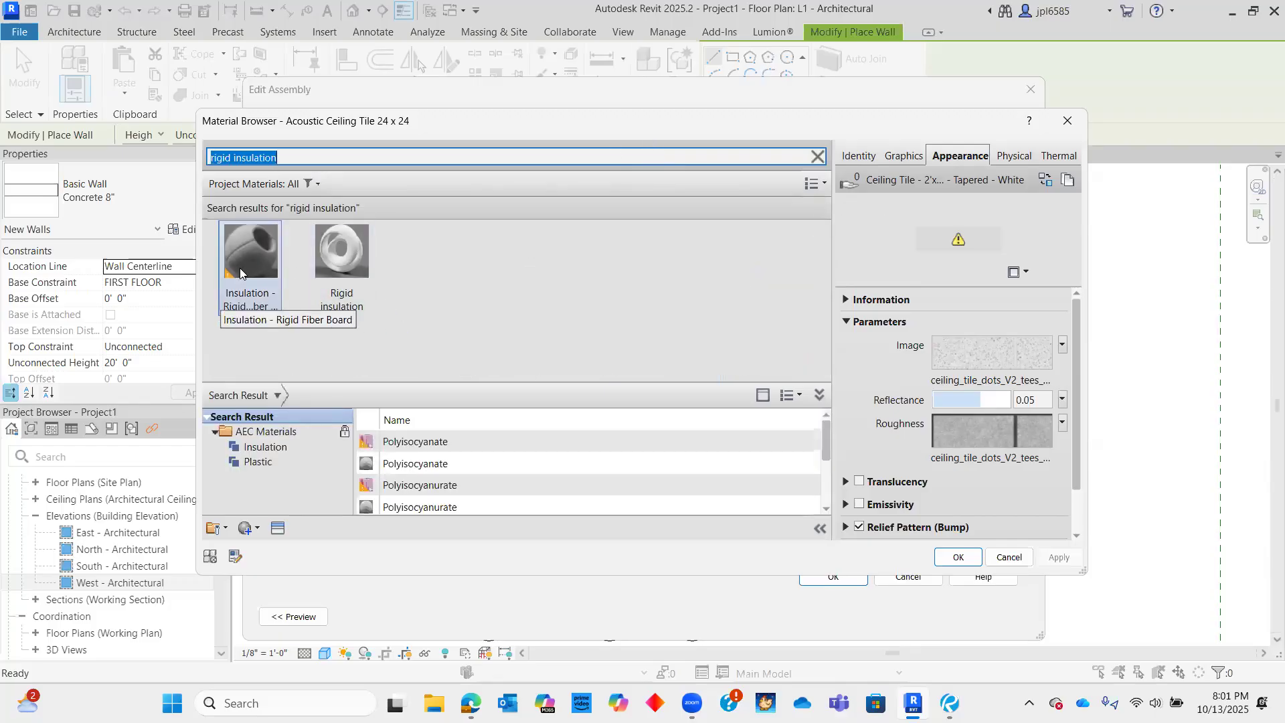
click(326, 261)
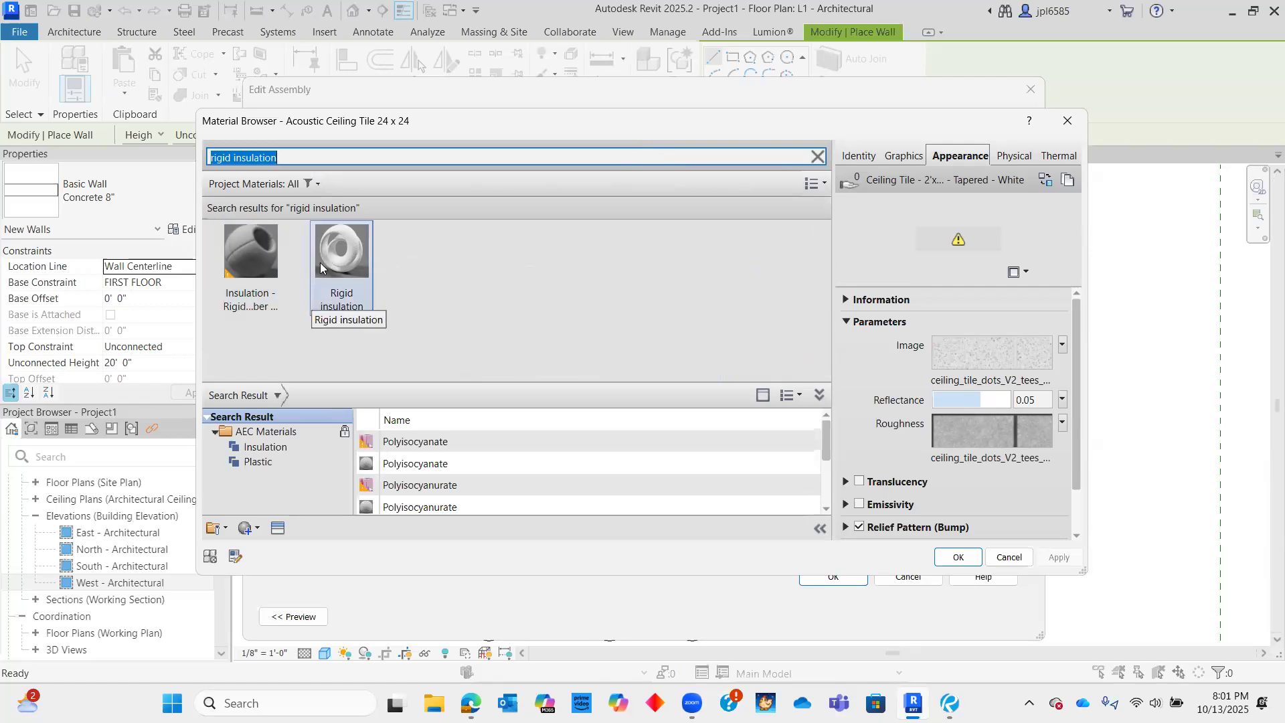
click(337, 266)
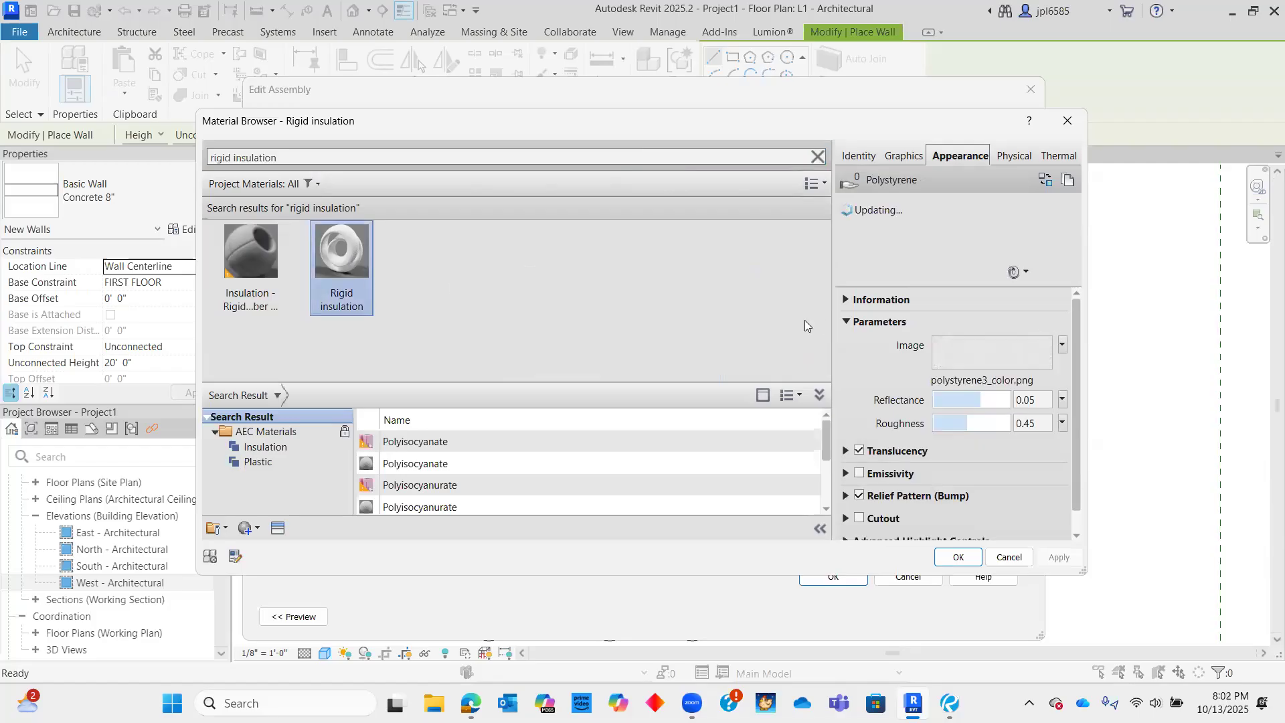
click(957, 558)
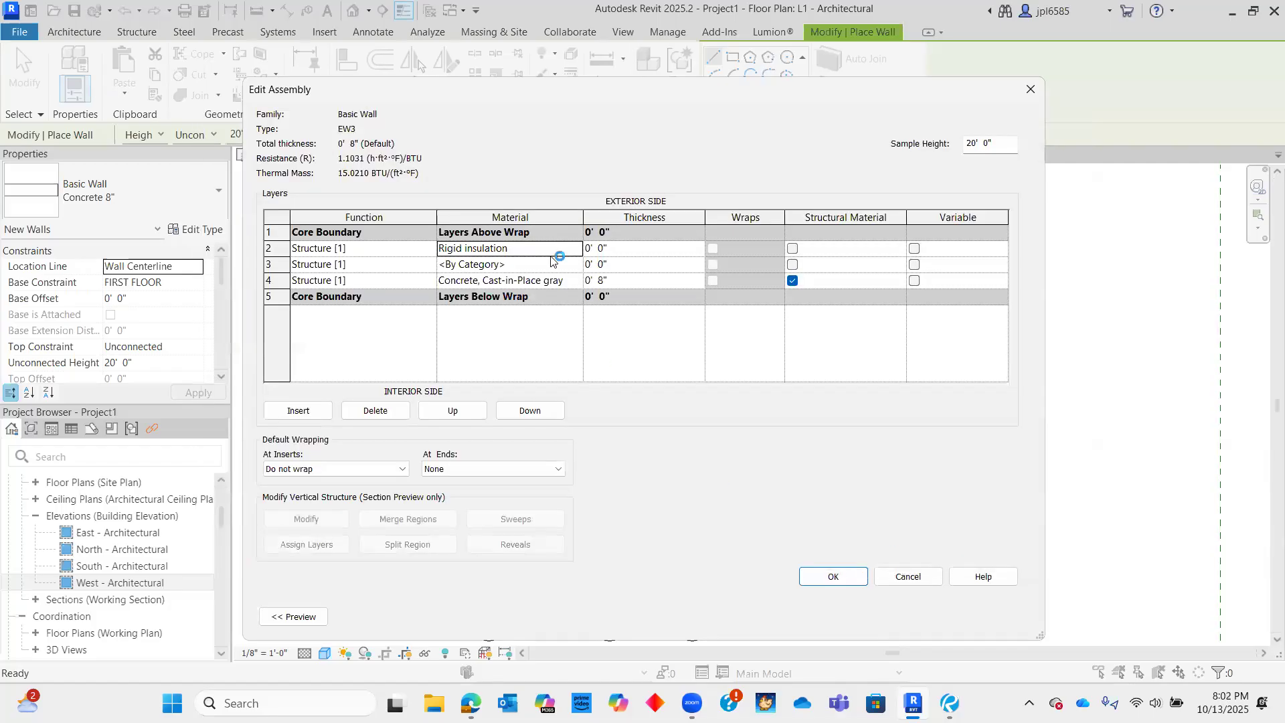
- Set the rigid insulation layer's thickness to 0' 2"
click(648, 251)
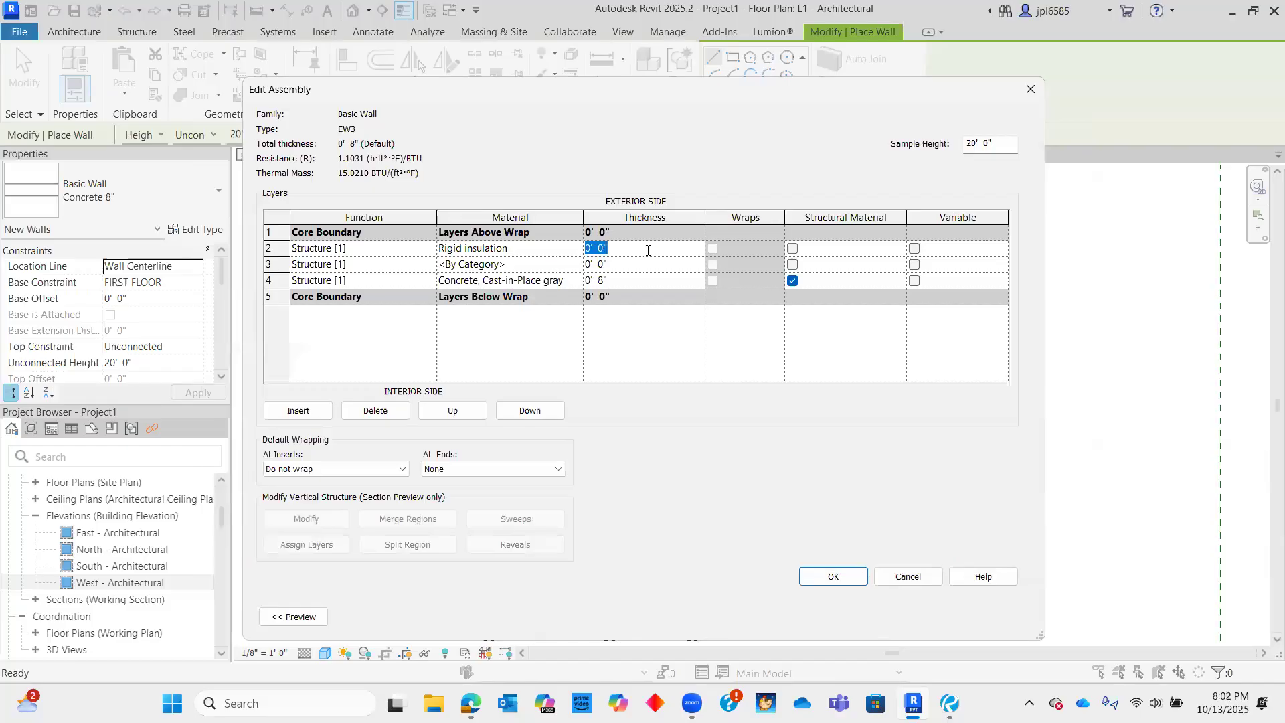
text(0' 2)
key(Tab)
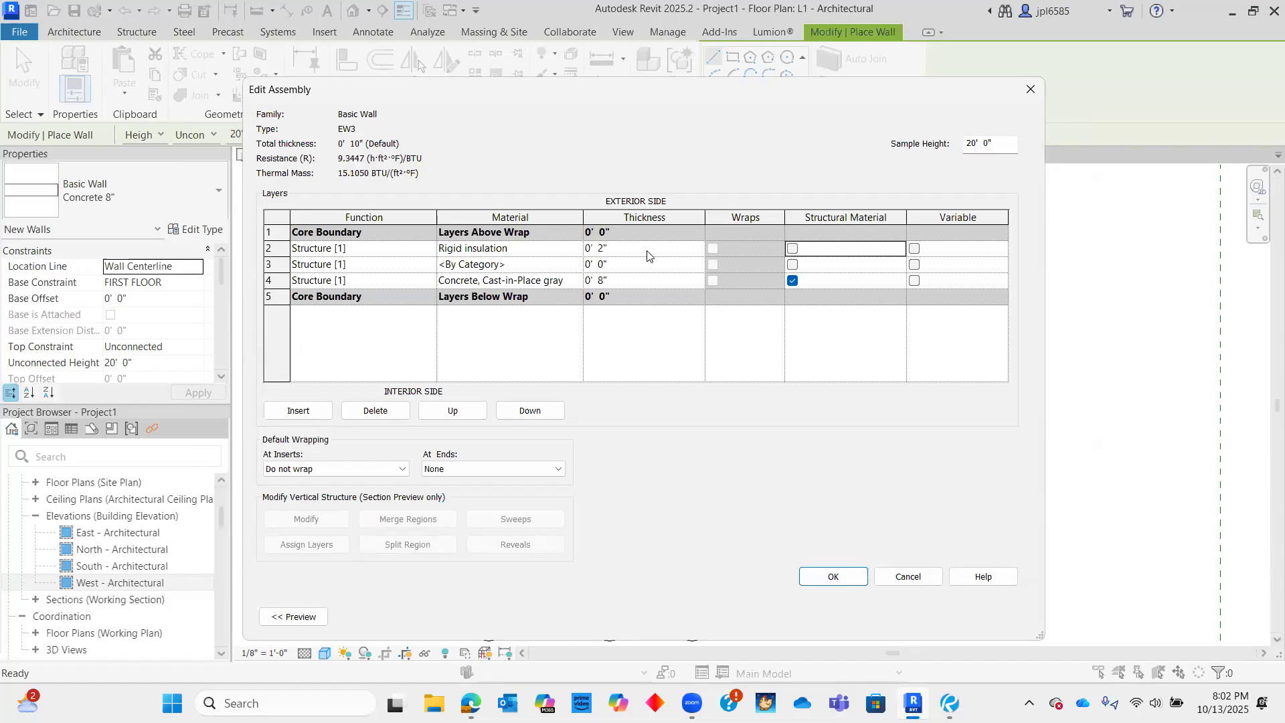
- Search the materials for "waterproofing" and "waterproof" for the new layer between the rigid insulation and the concrete
click(578, 271)
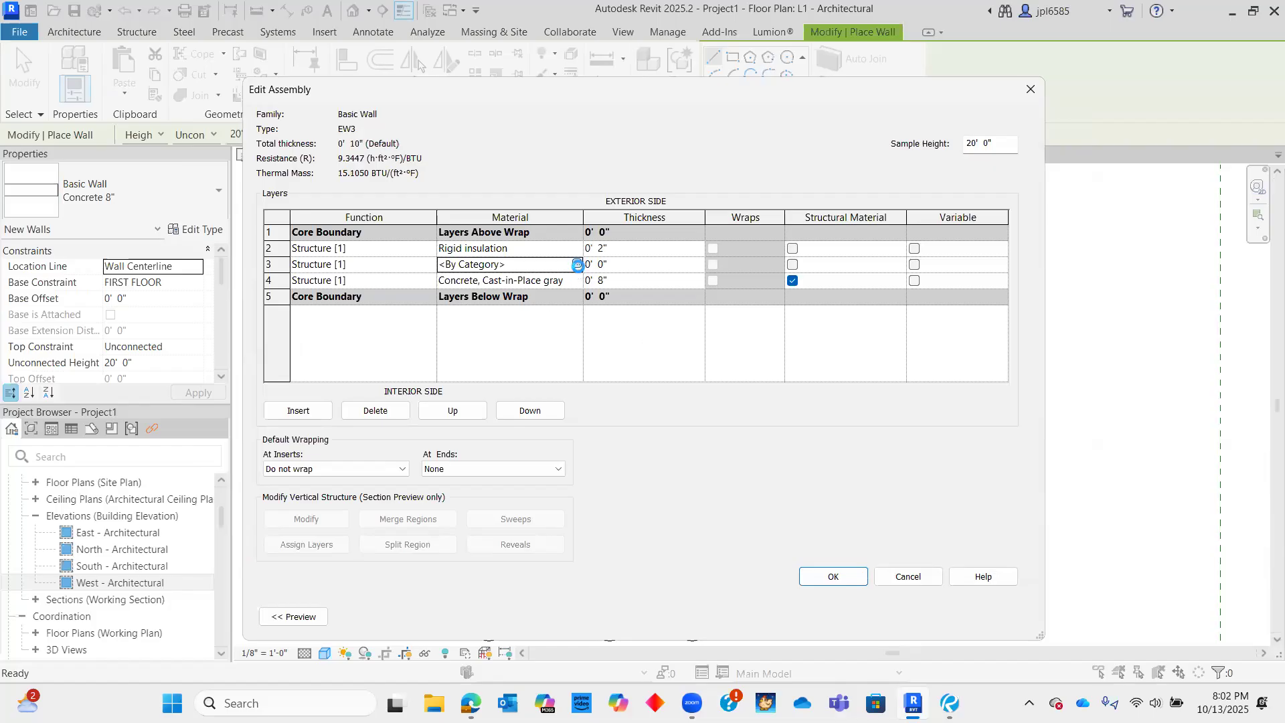
click(579, 270)
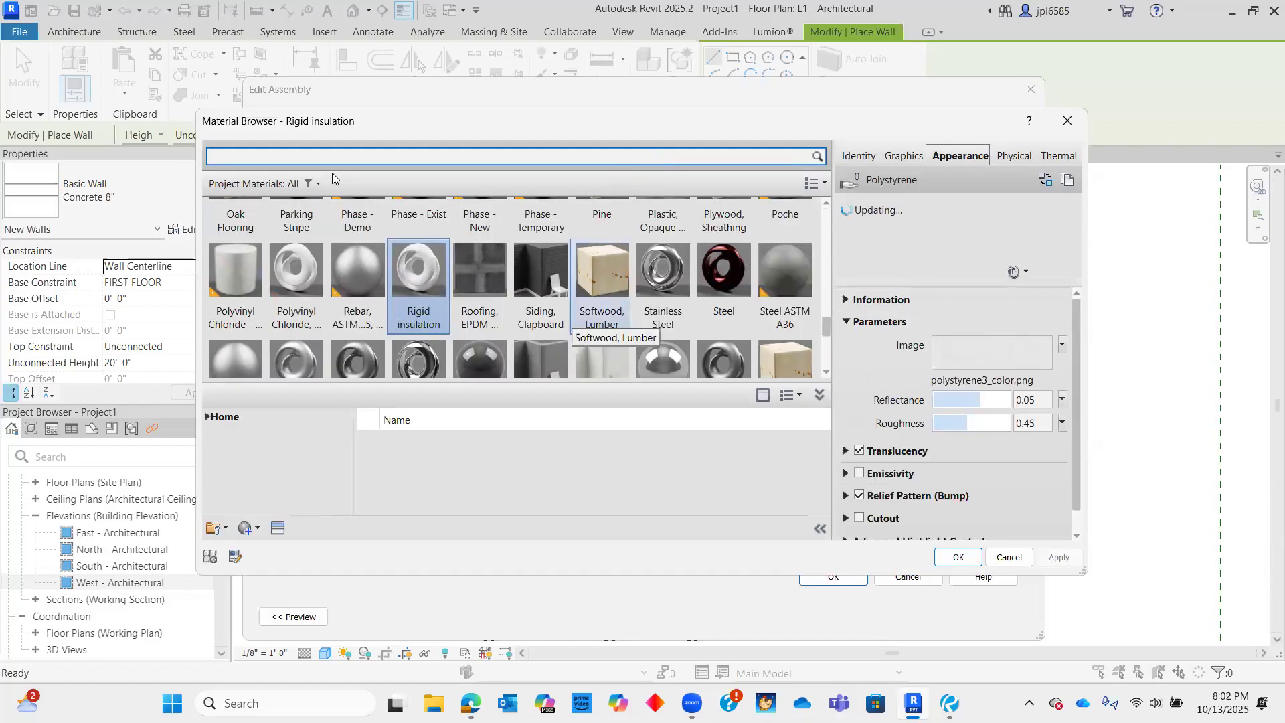
text(wat)
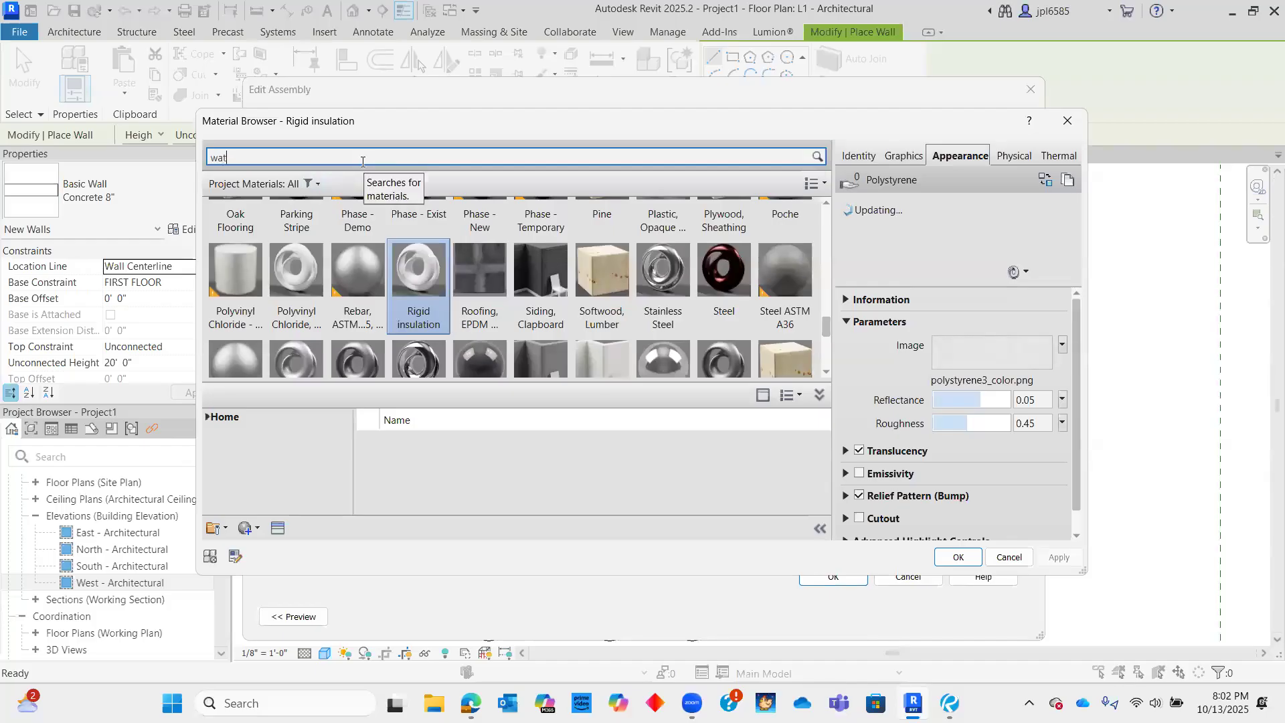
text(erproofing)
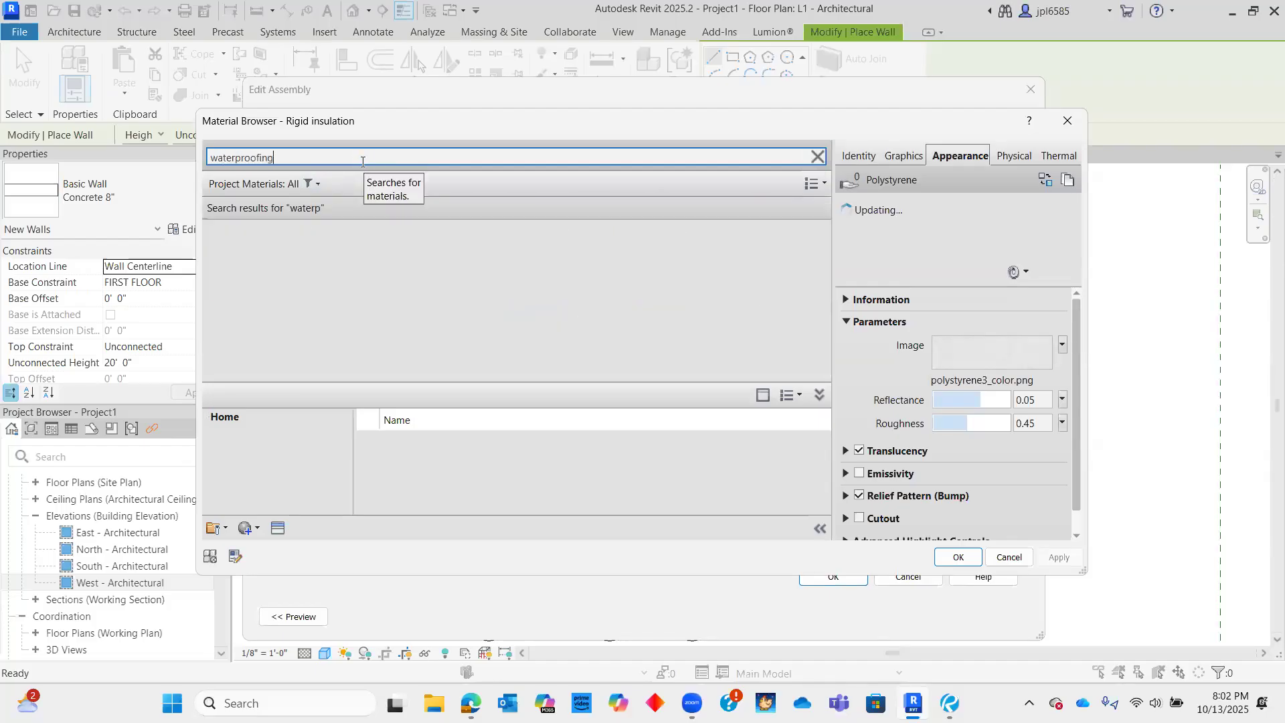
key(Return)
click(362, 161)
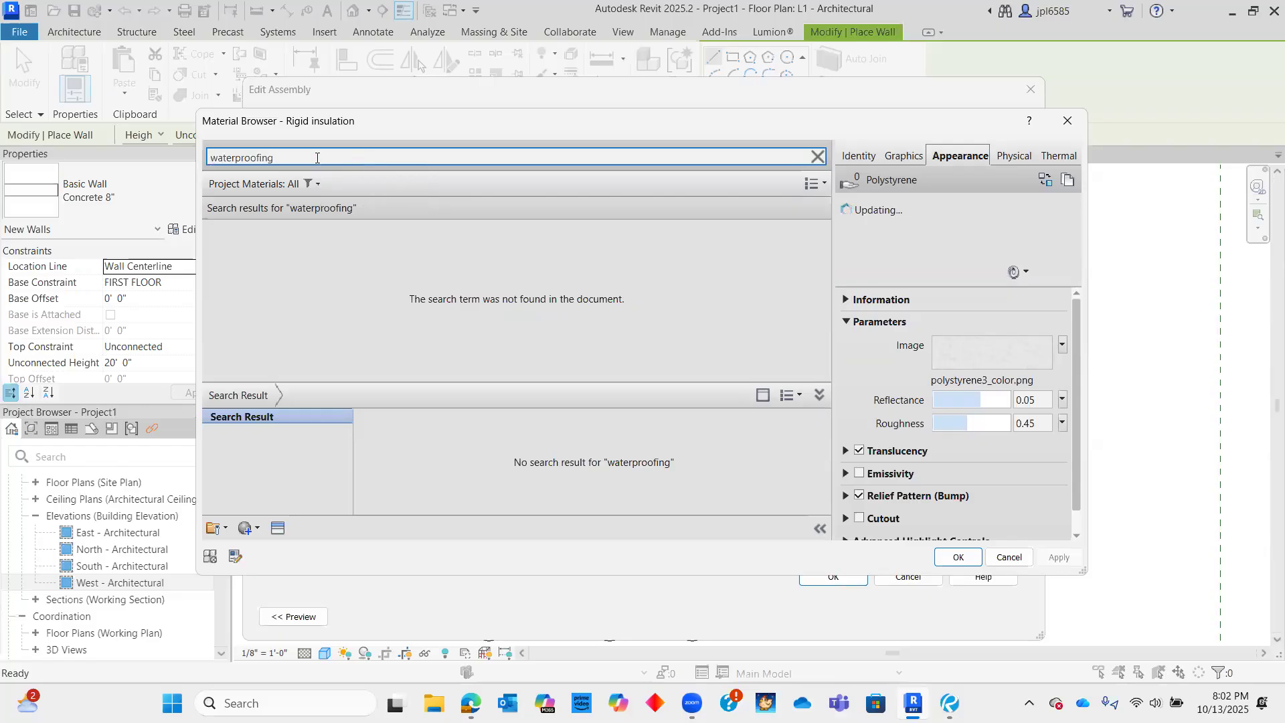
key(BackSpace)
key(BackSpace)
key(BackSpace)
key(Return)
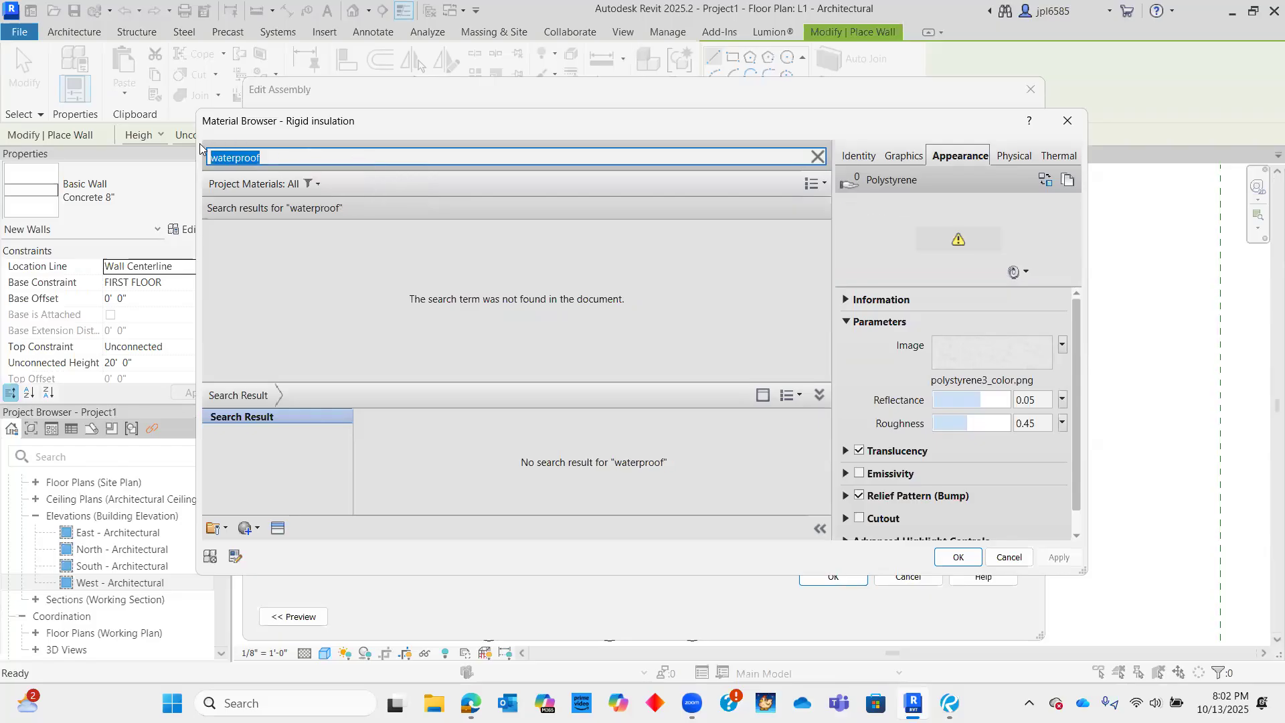
- Search the materials for "membrane" and assign Vapor Retarder to the layer between the rigid insulation and the concrete
text(membrane)
key(Return)
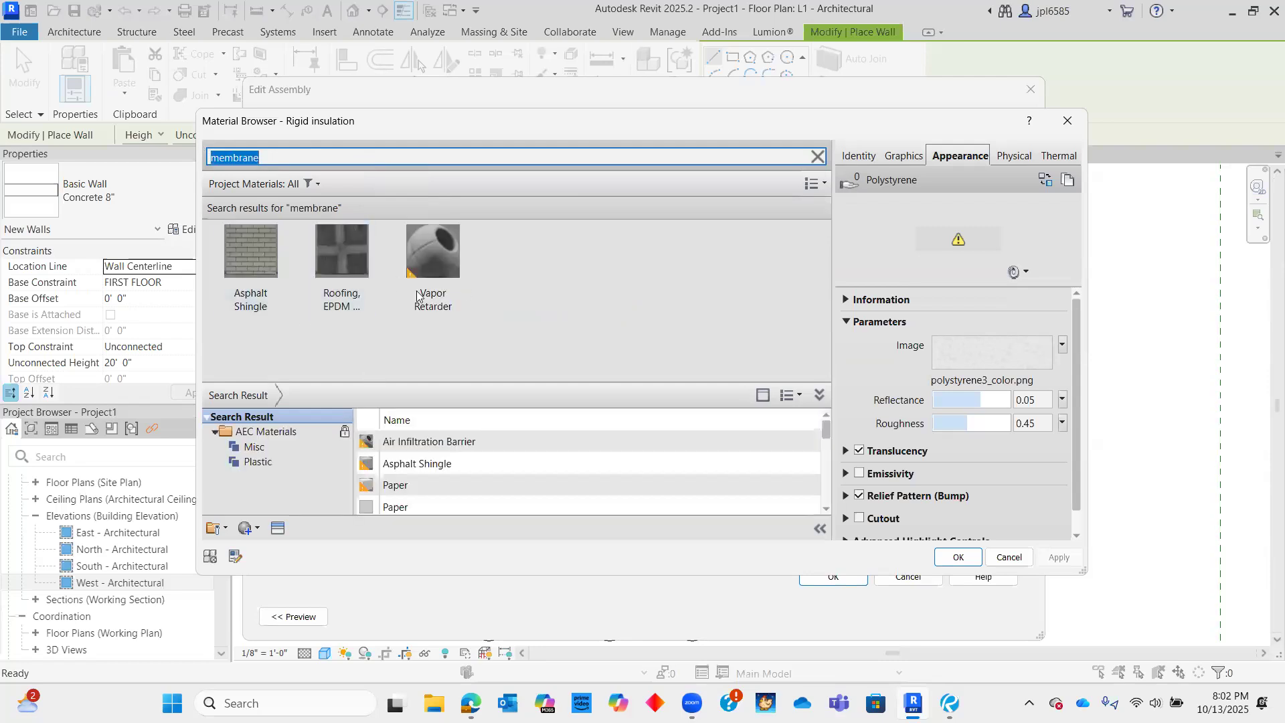
scroll(443, 459, down, 5)
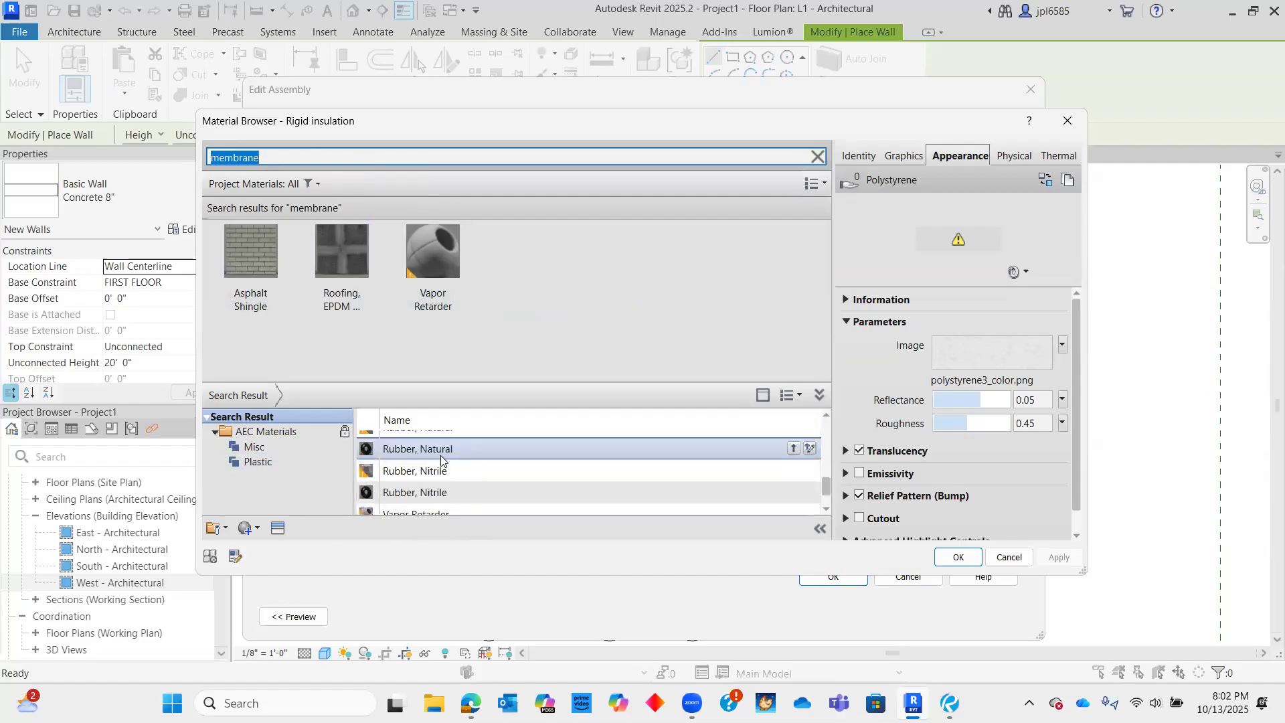
scroll(442, 460, up, 5)
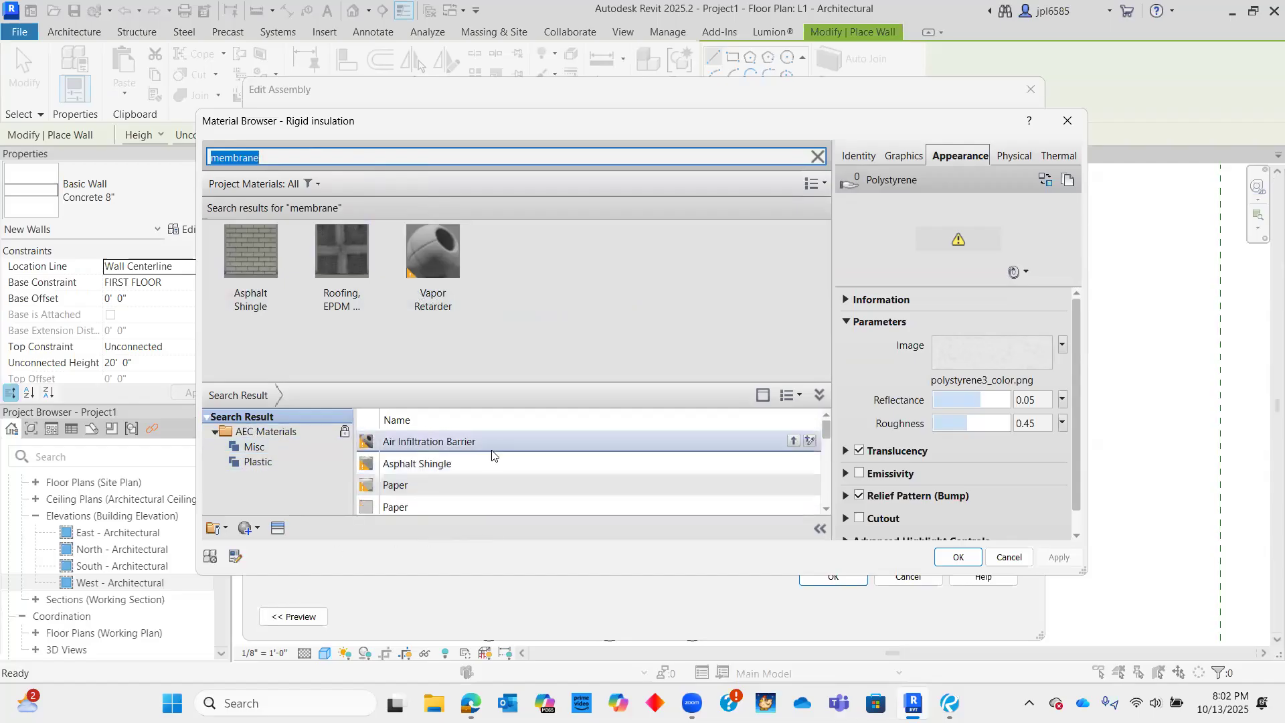
scroll(489, 442, down, 5)
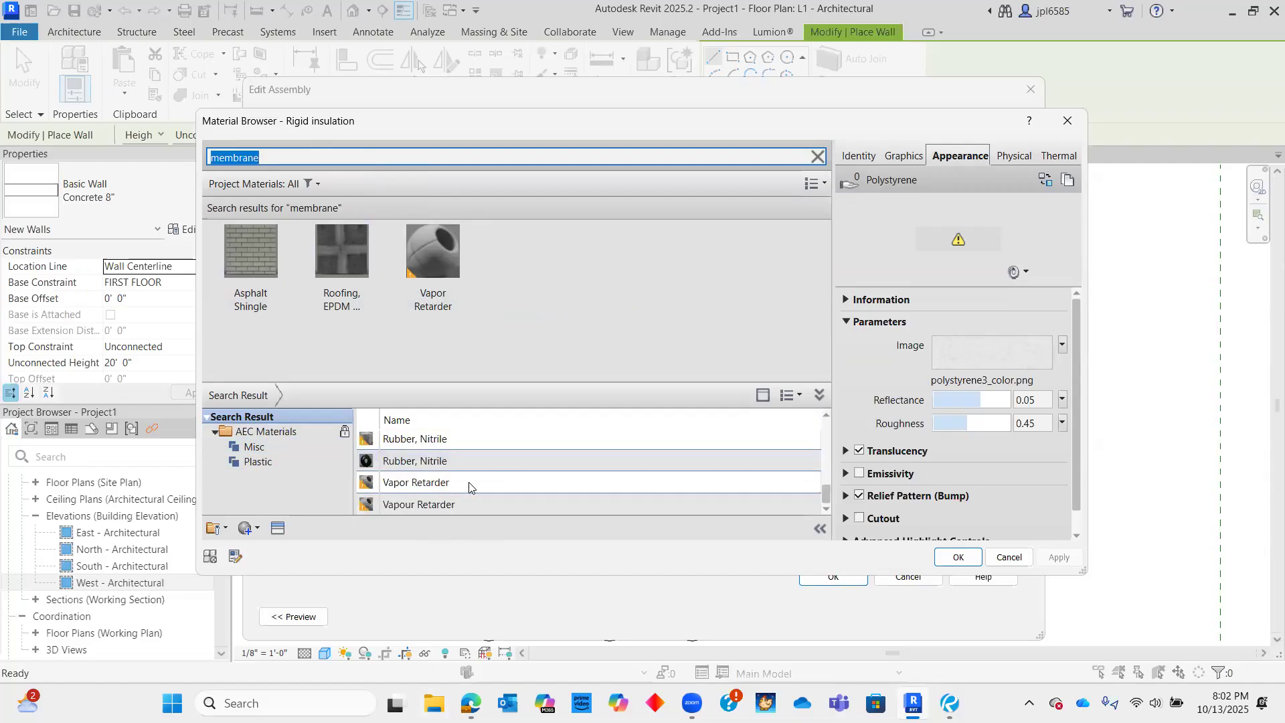
scroll(468, 486, up, 1)
scroll(468, 482, up, 2)
scroll(468, 482, down, 1)
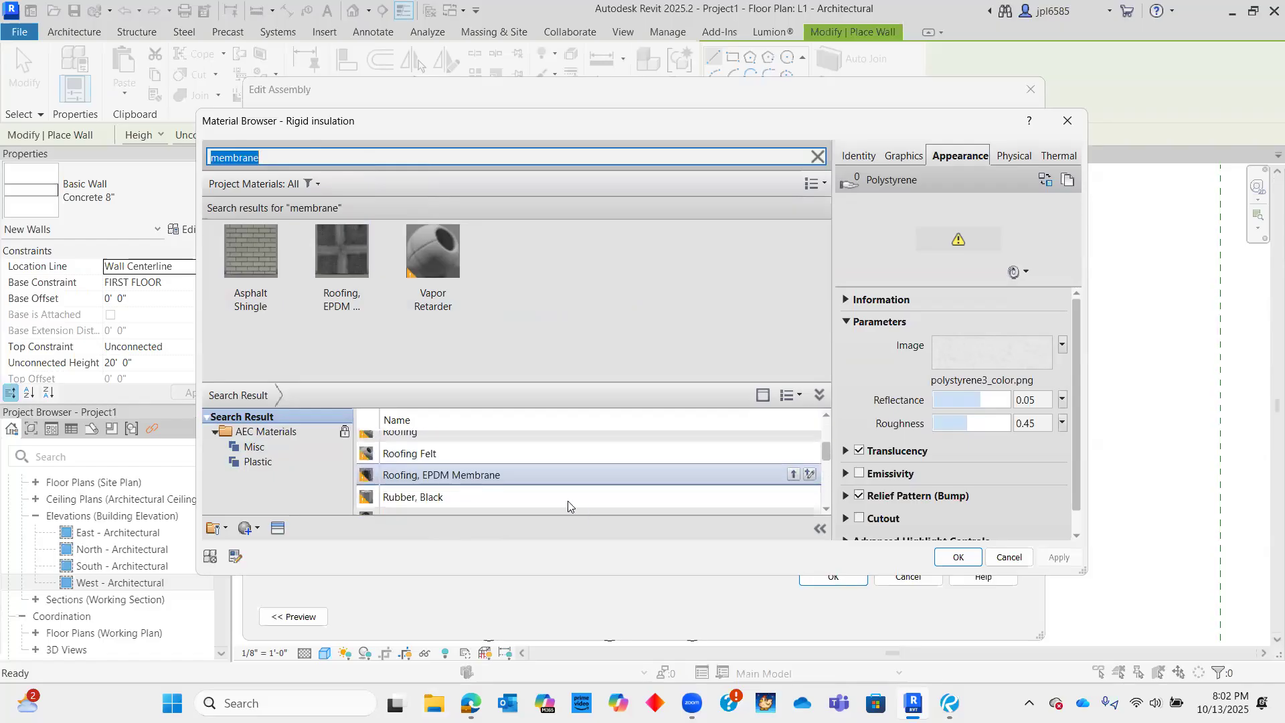
scroll(536, 492, up, 3)
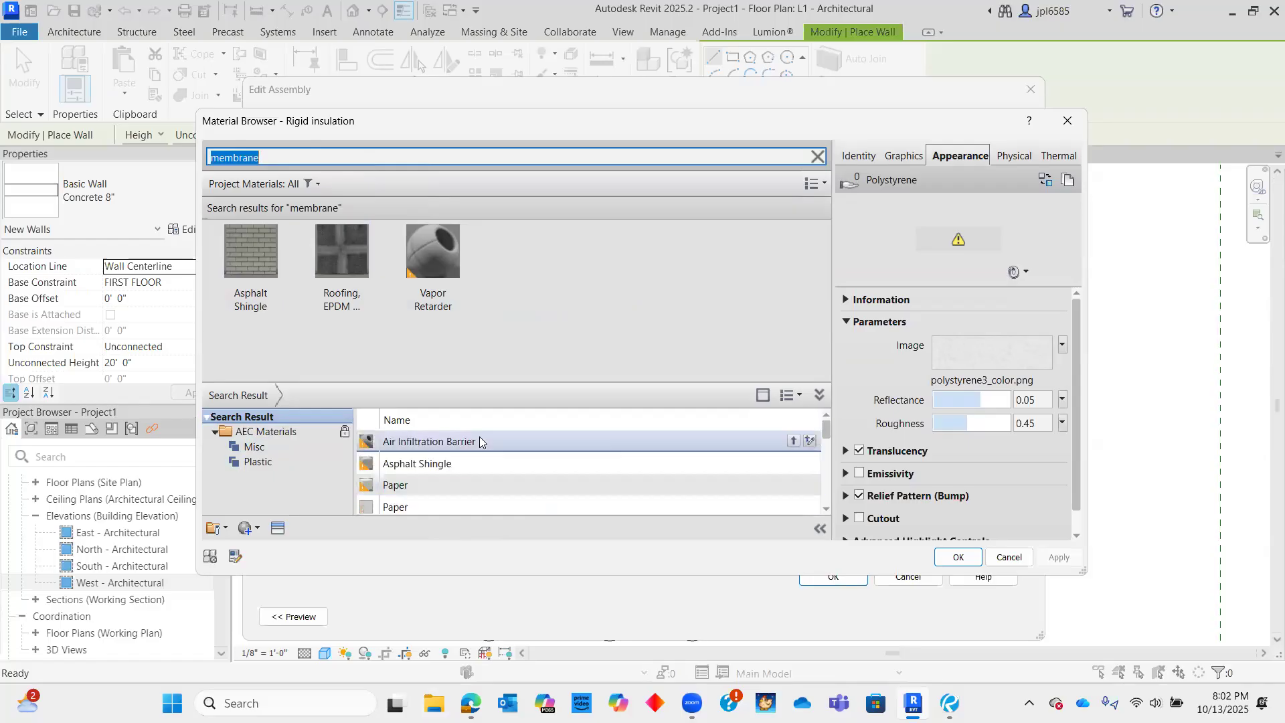
scroll(486, 465, down, 4)
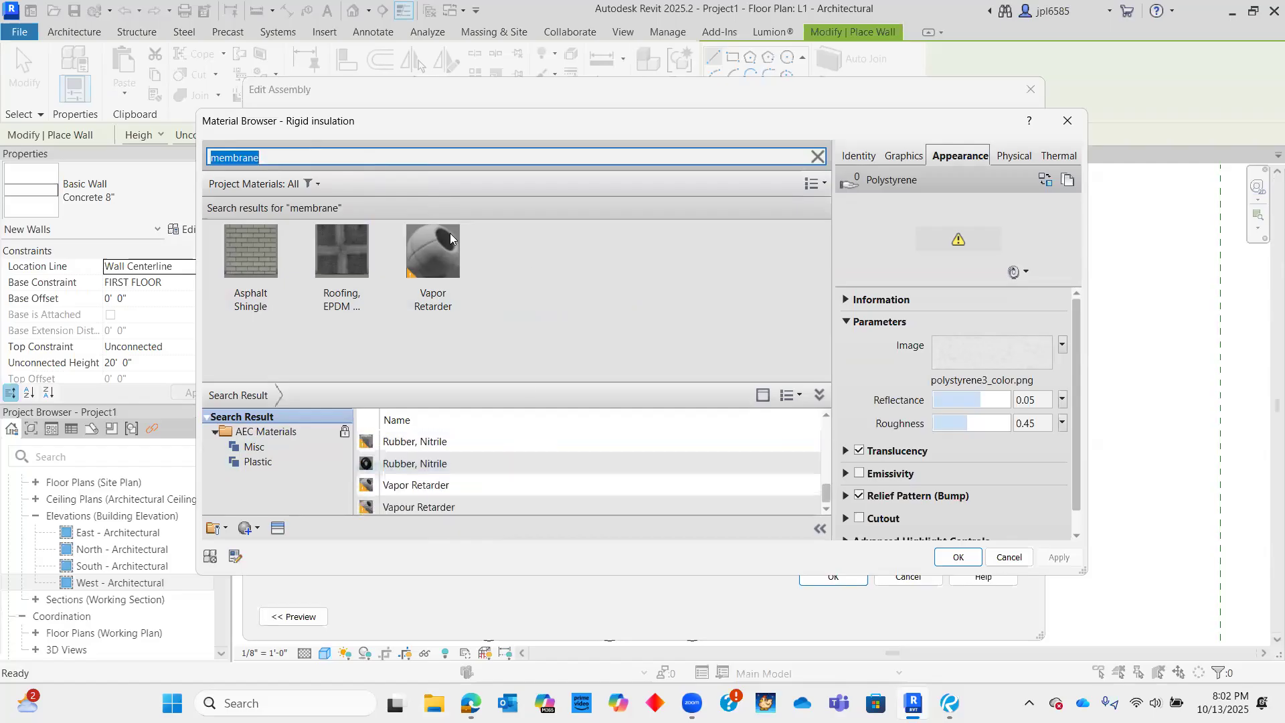
click(433, 257)
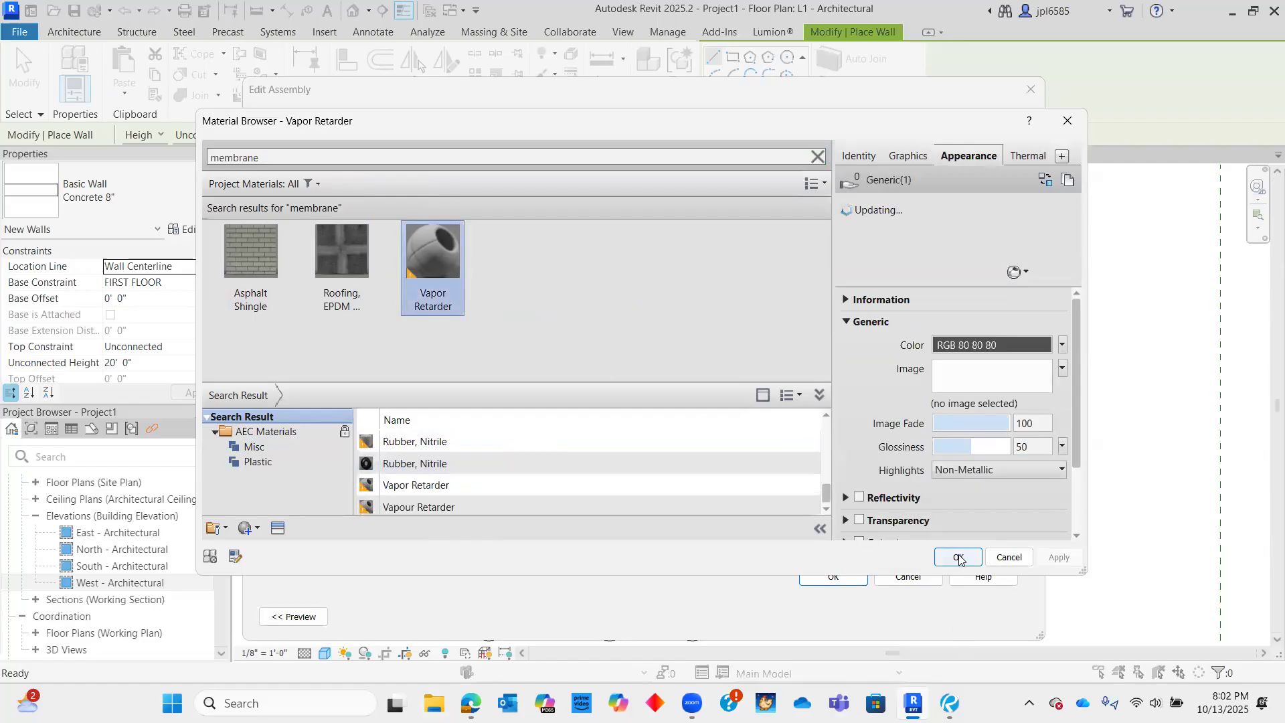
click(959, 557)
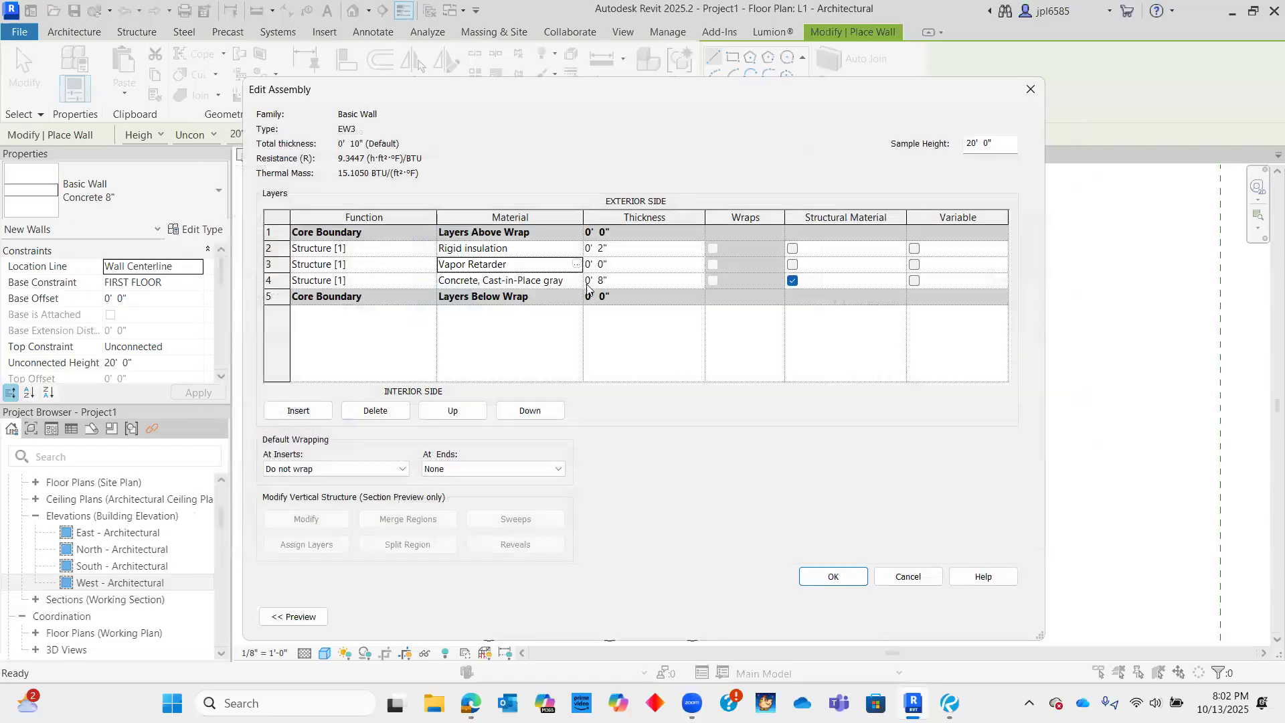
- Set the Vapor Retarder layer's function to Thermal/Air Layer [3]
click(427, 264)
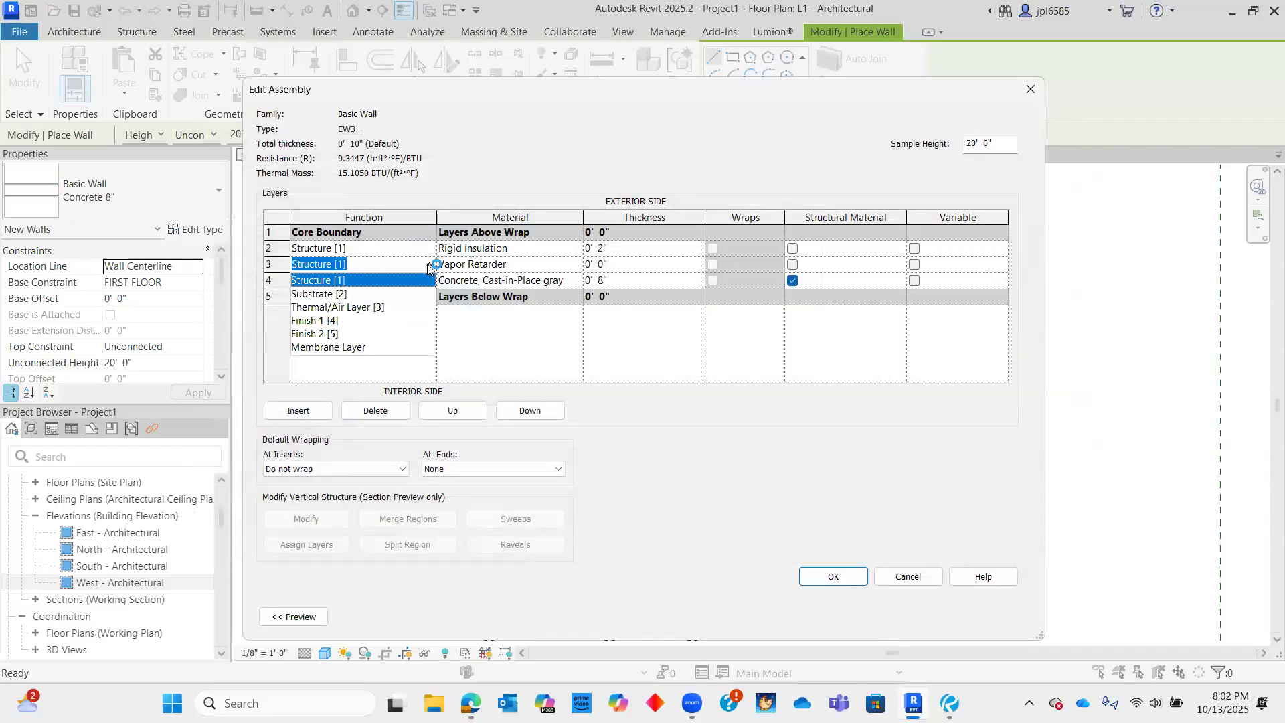
click(361, 307)
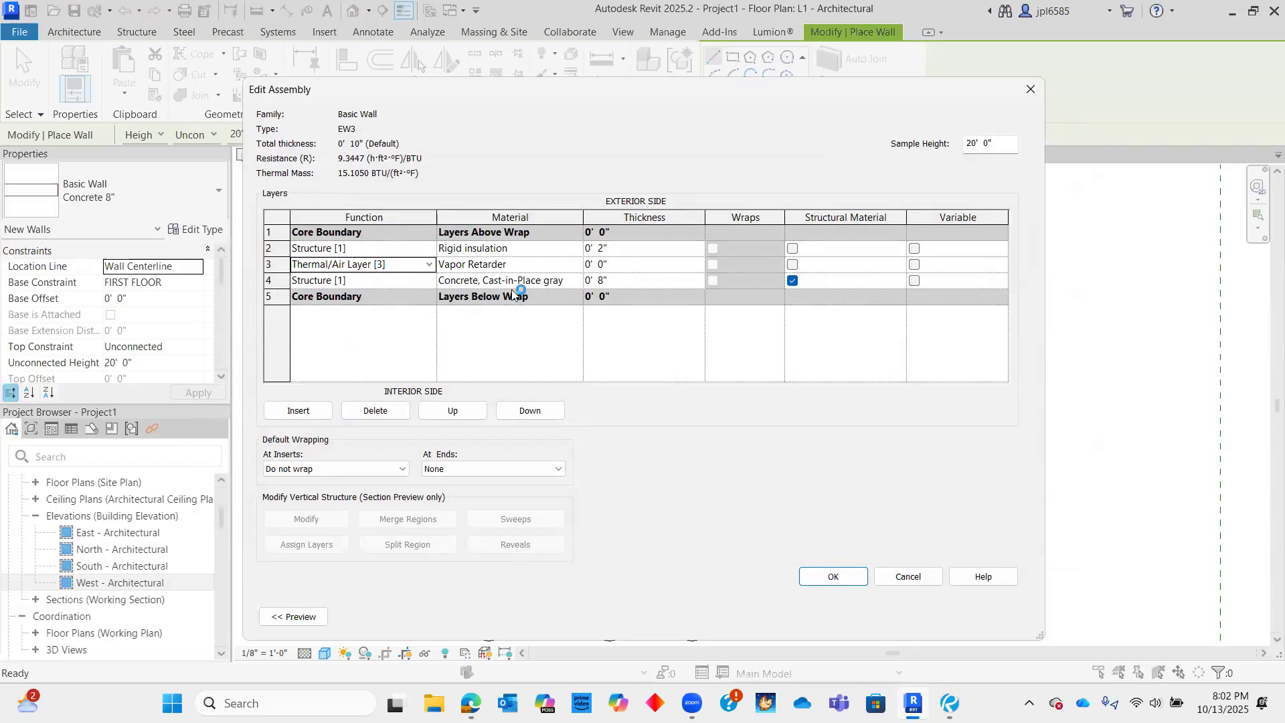
- Look through the project materials for the EW3 concrete layer and keep Concrete, Cast-in-Place gray
click(568, 281)
click(576, 280)
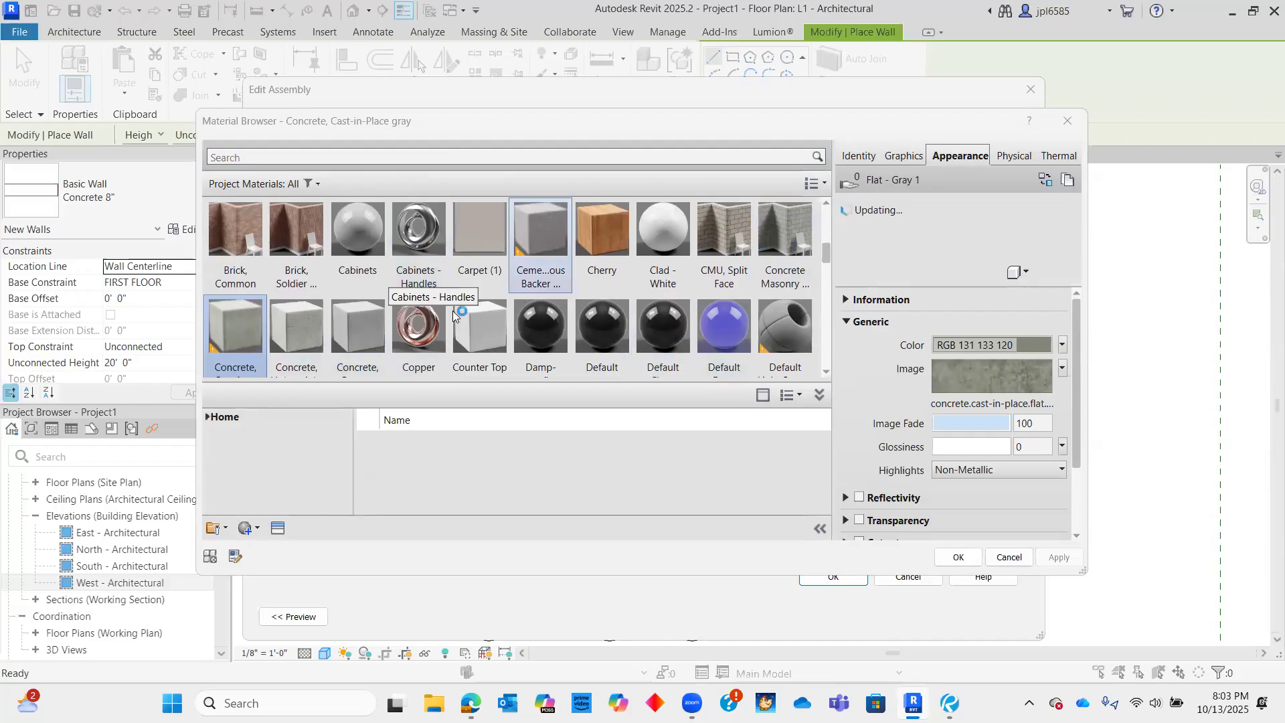
scroll(453, 310, down, 5)
scroll(306, 318, up, 2)
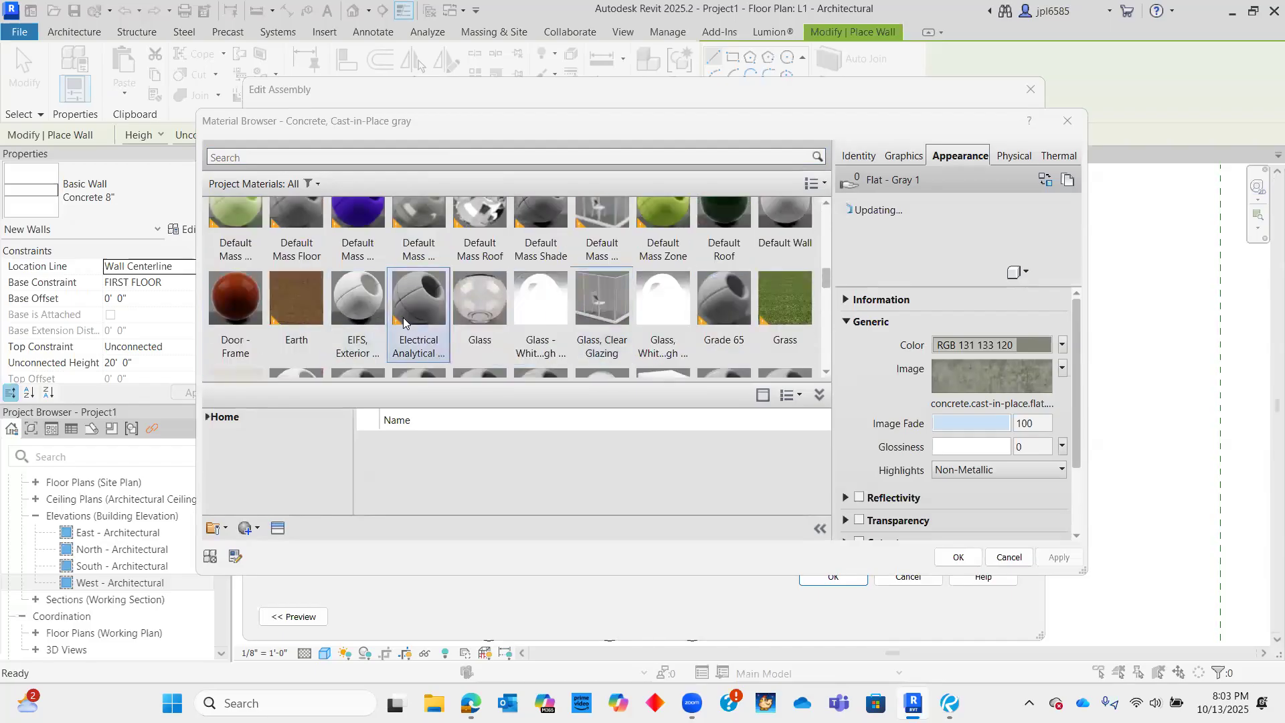
scroll(403, 317, up, 2)
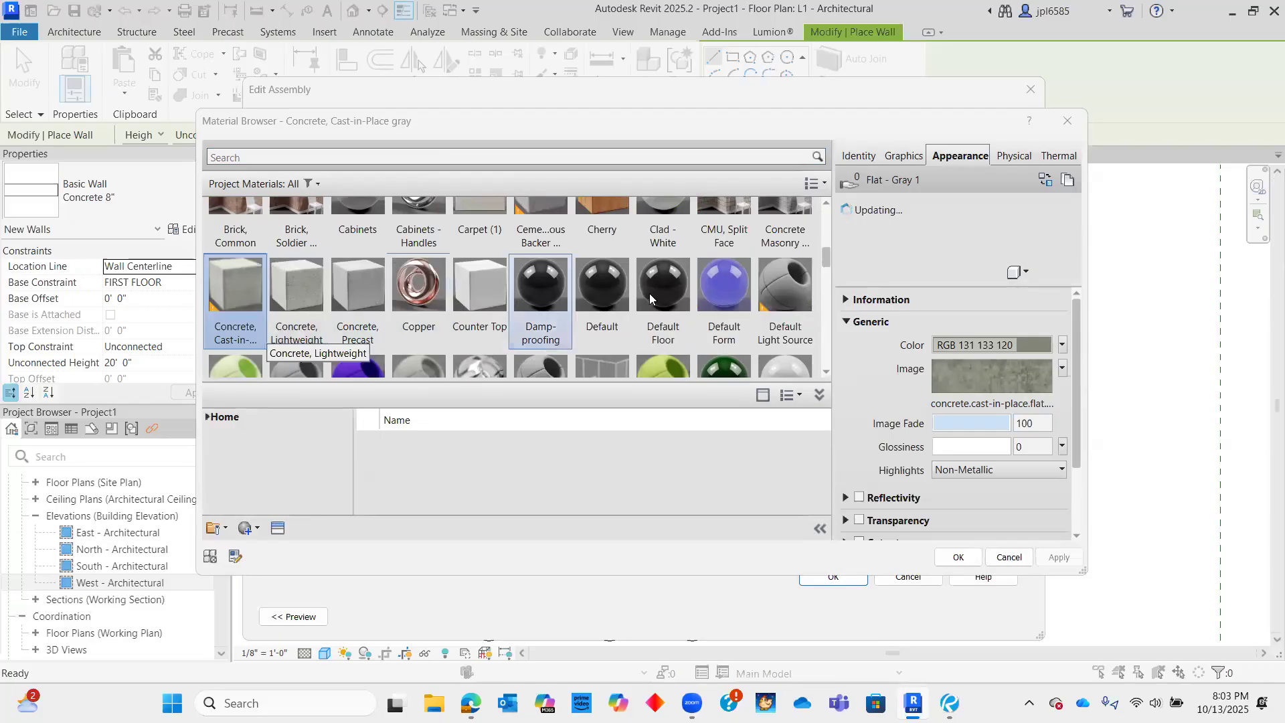
scroll(767, 325, down, 2)
scroll(624, 327, up, 2)
click(1028, 495)
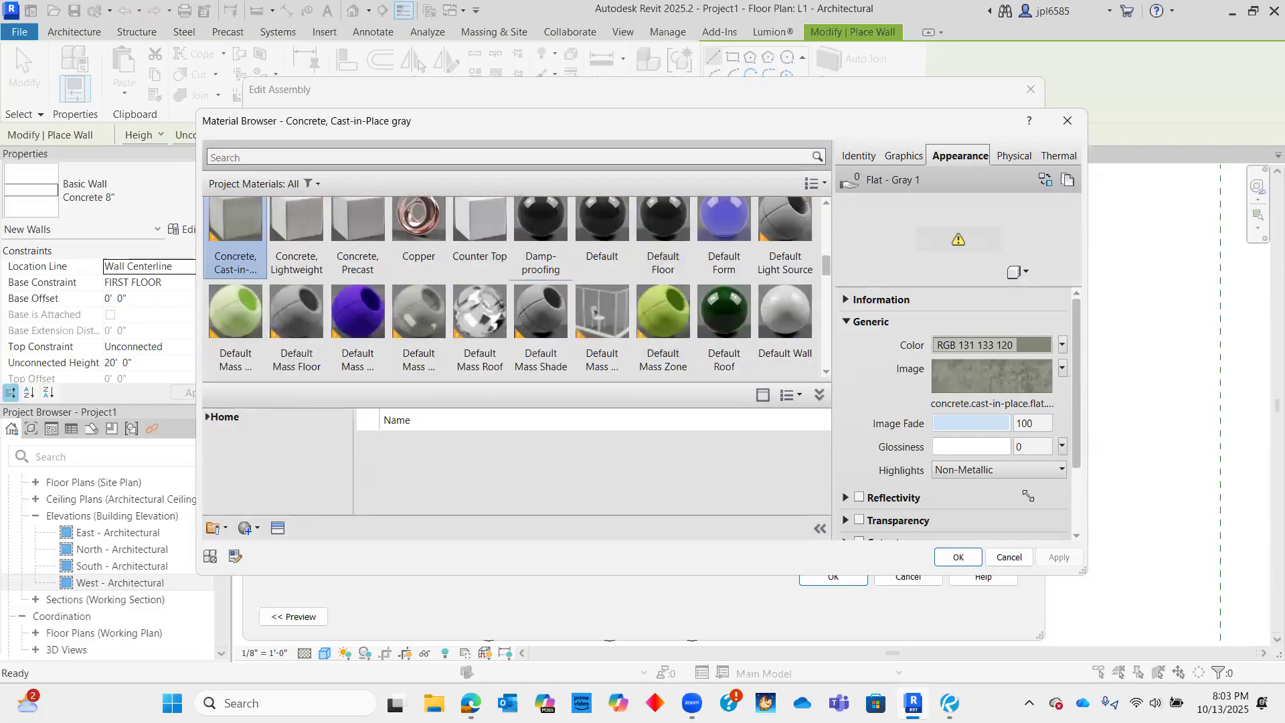
click(964, 557)
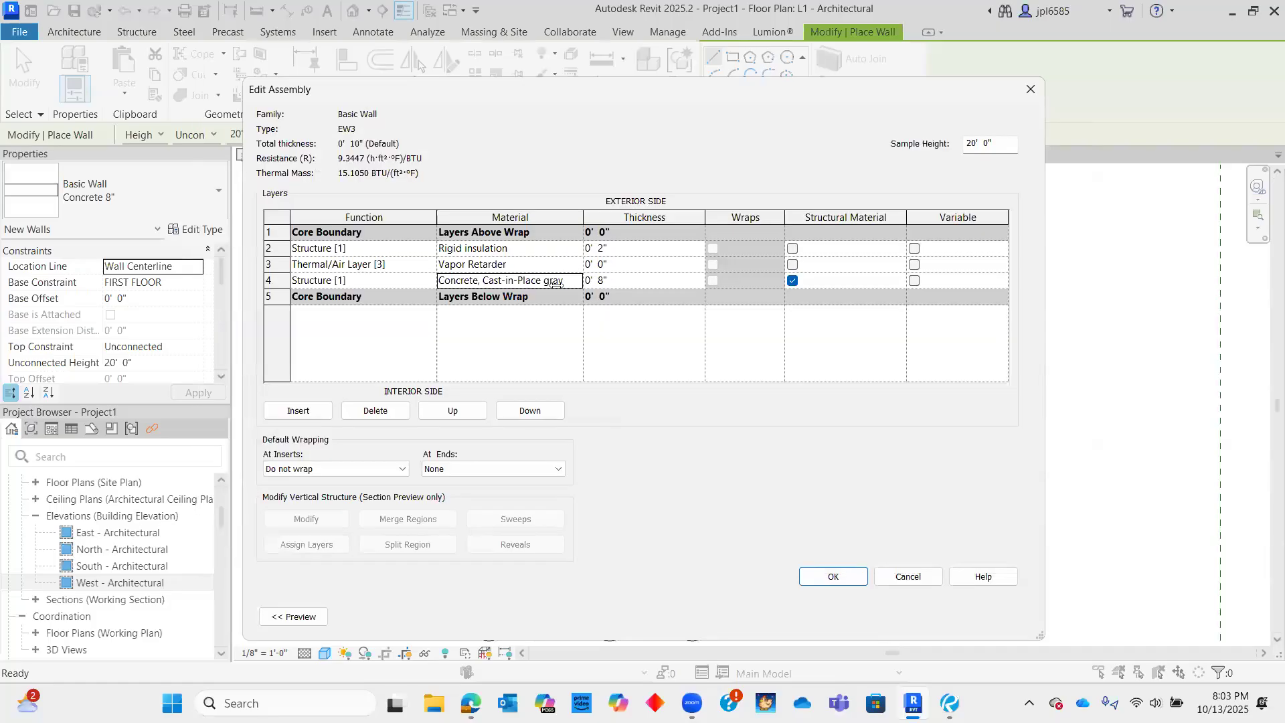
- Set the cast-in-place concrete layer's thickness to 0' 16" in the EW3 wall assembly
click(619, 283)
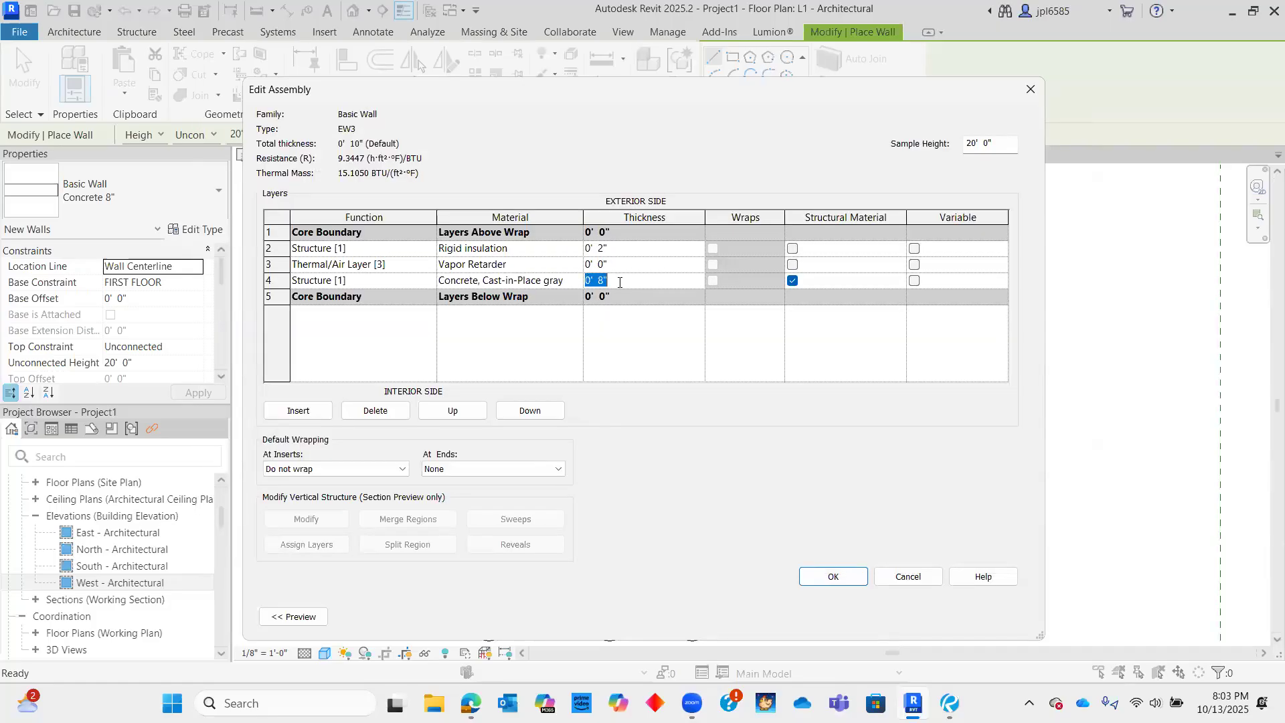
text(0 16)
key(Tab)
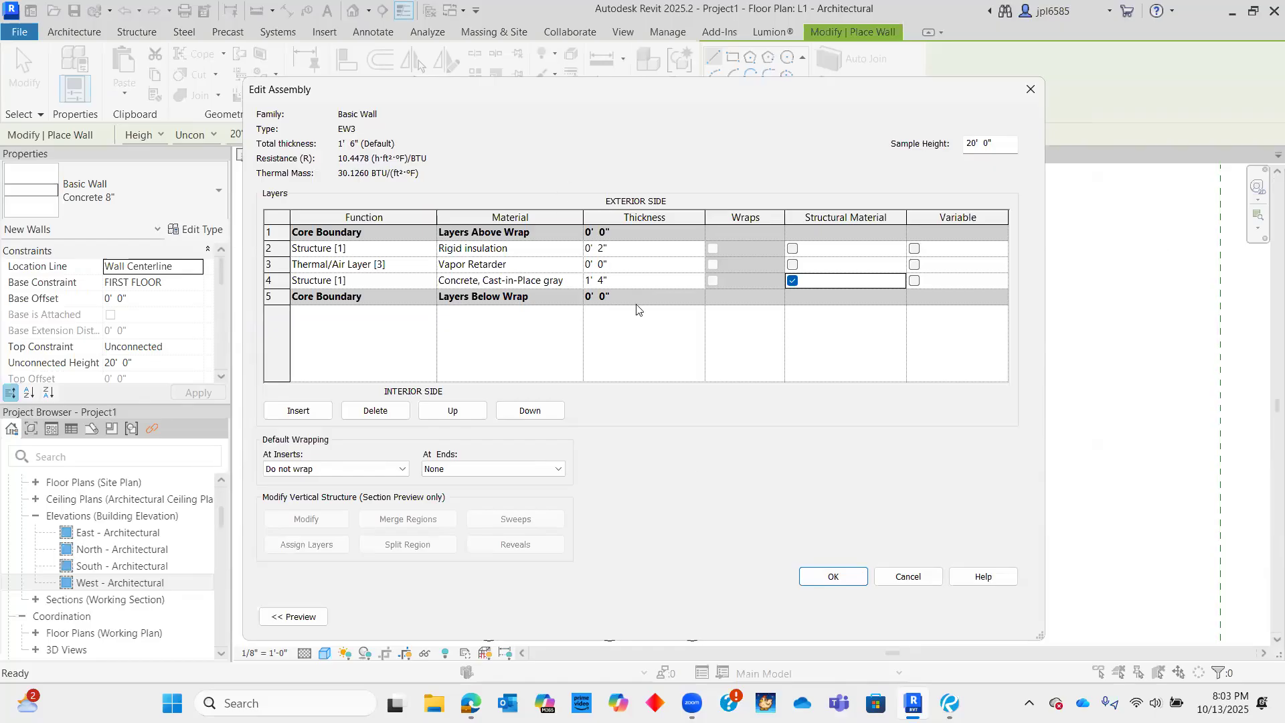
- Set the Vapor Retarder layer's function to Membrane Layer and save the EW3 wall type
click(850, 577)
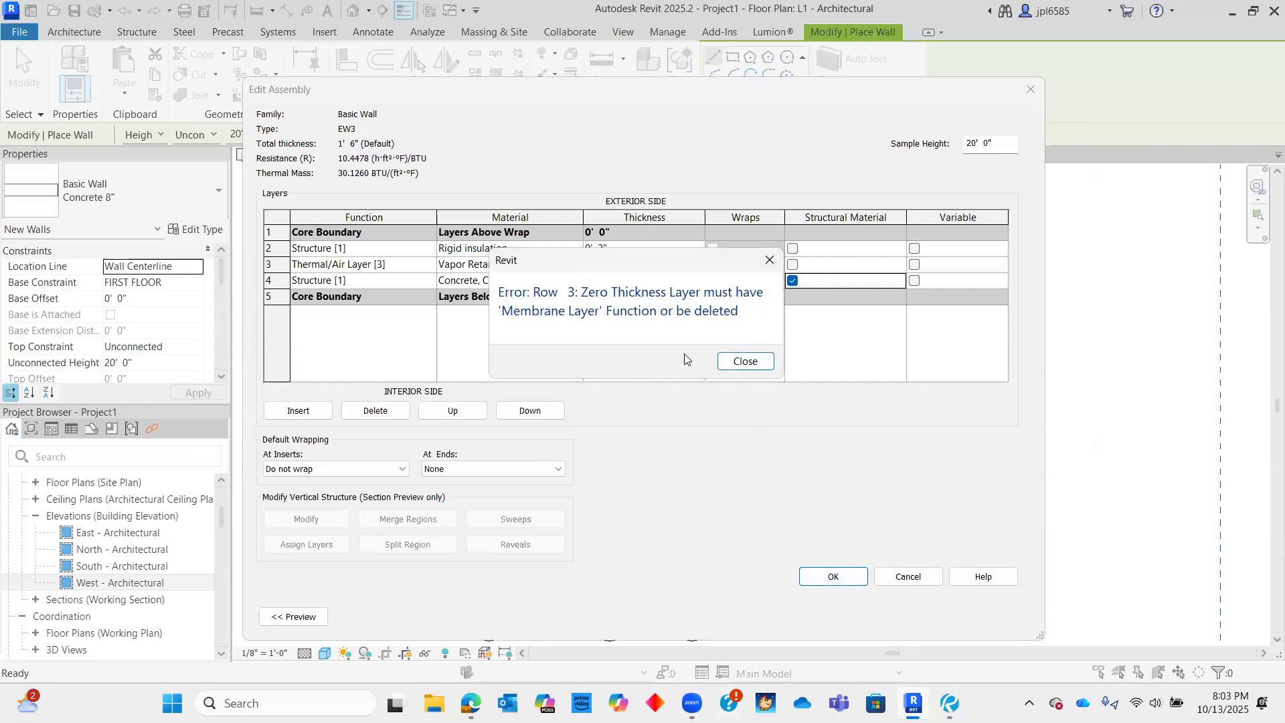
click(756, 364)
click(429, 265)
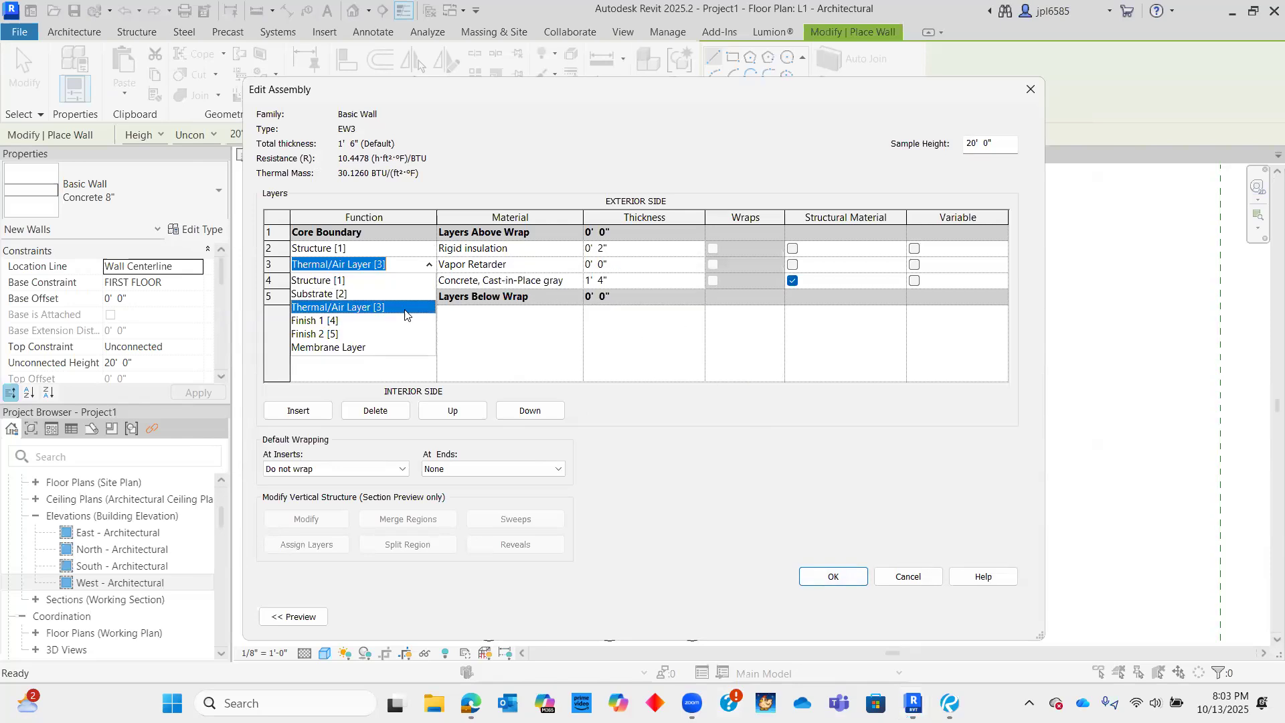
click(341, 349)
click(429, 265)
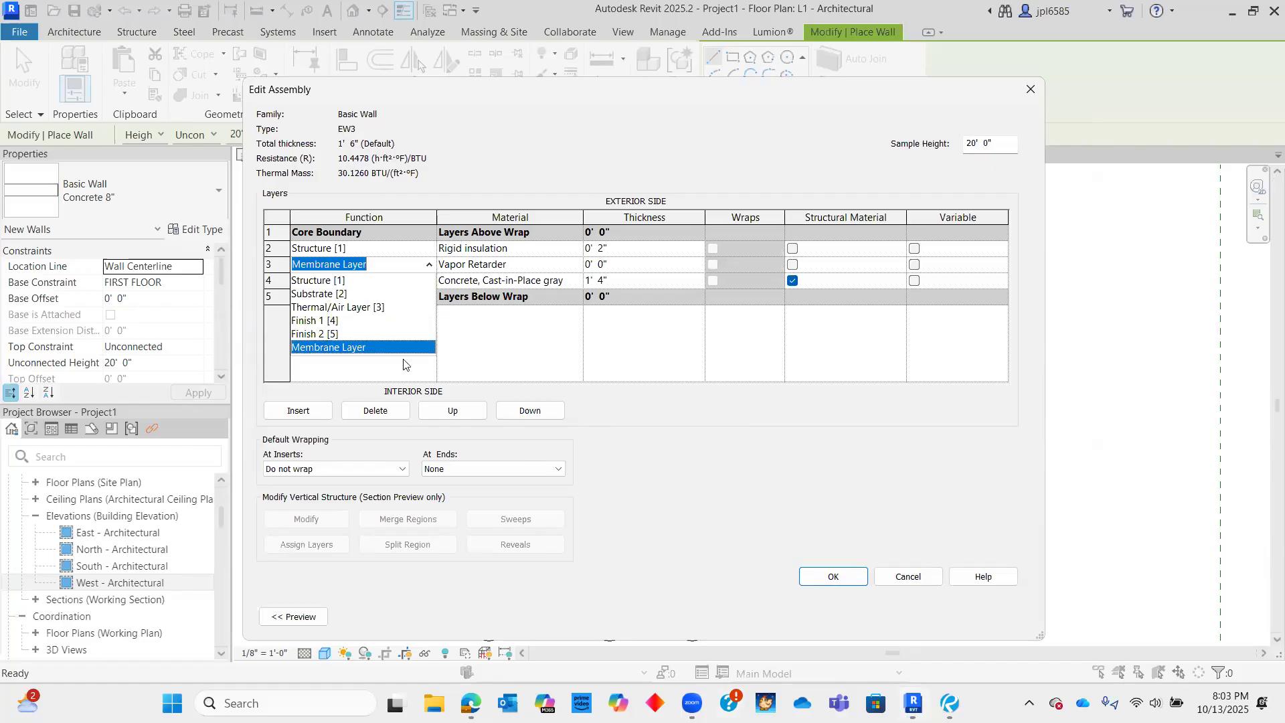
click(829, 574)
click(834, 577)
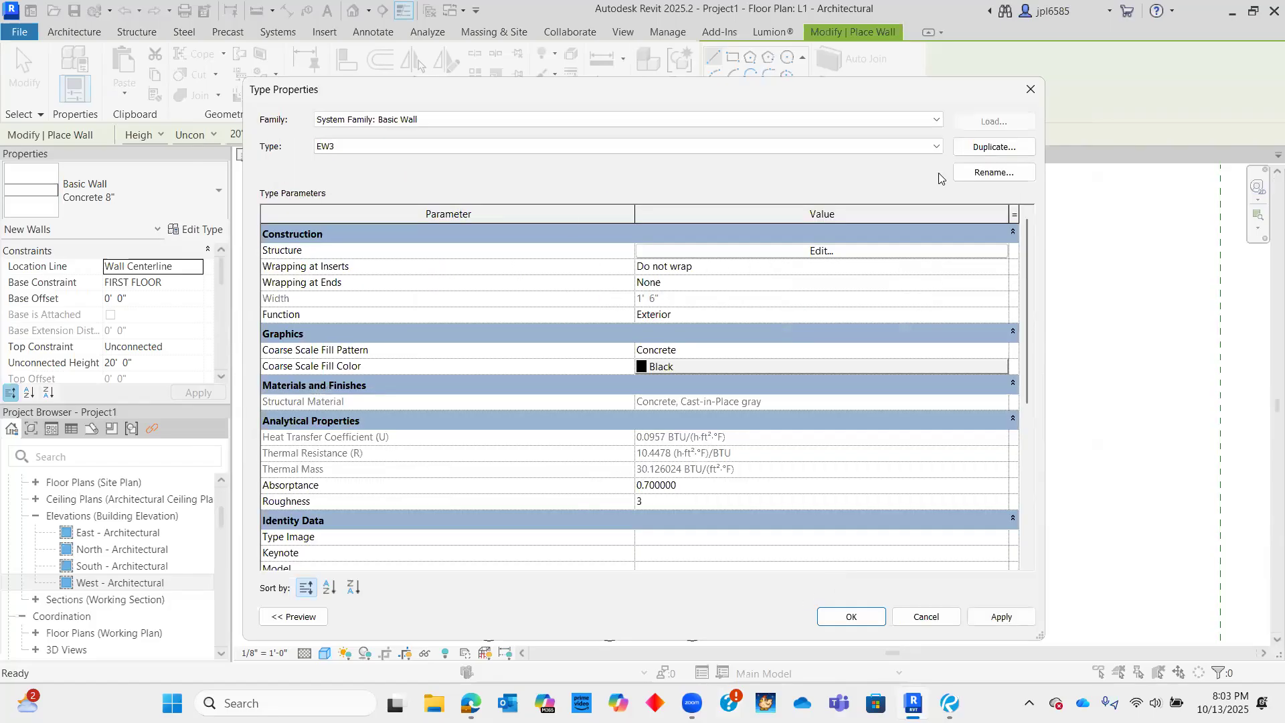
click(851, 618)
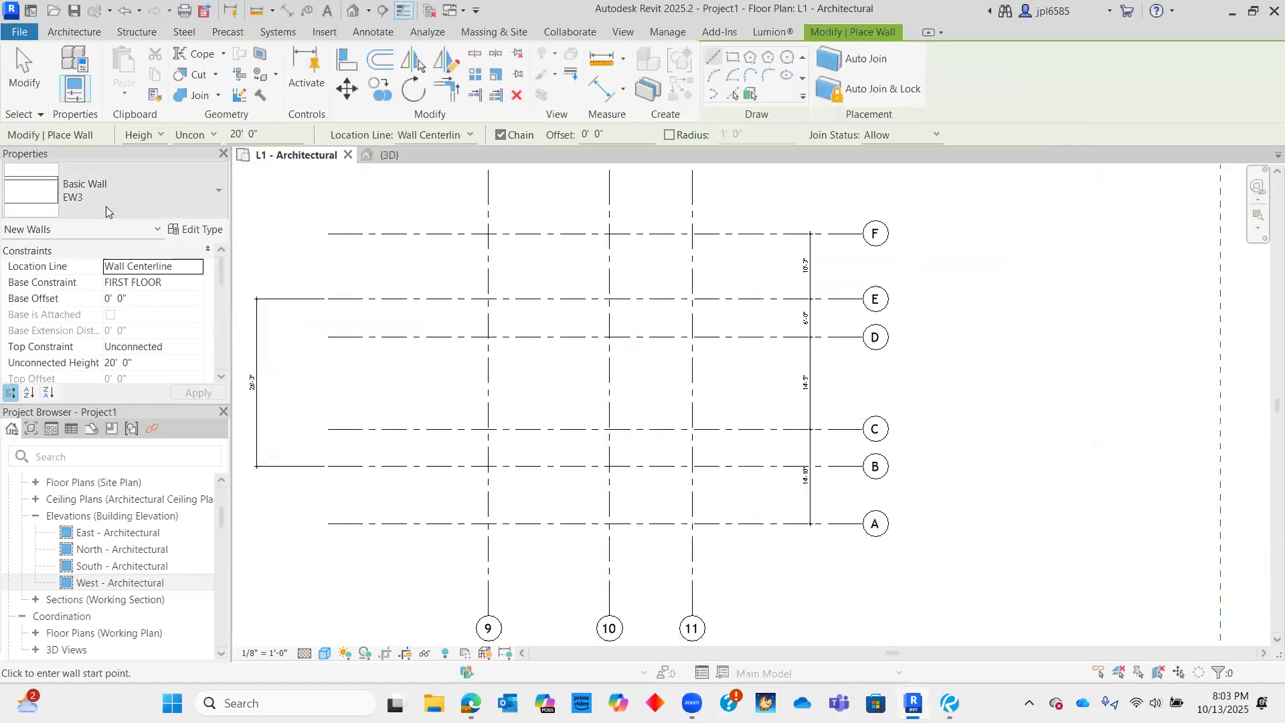
scroll(703, 344, down, 2)
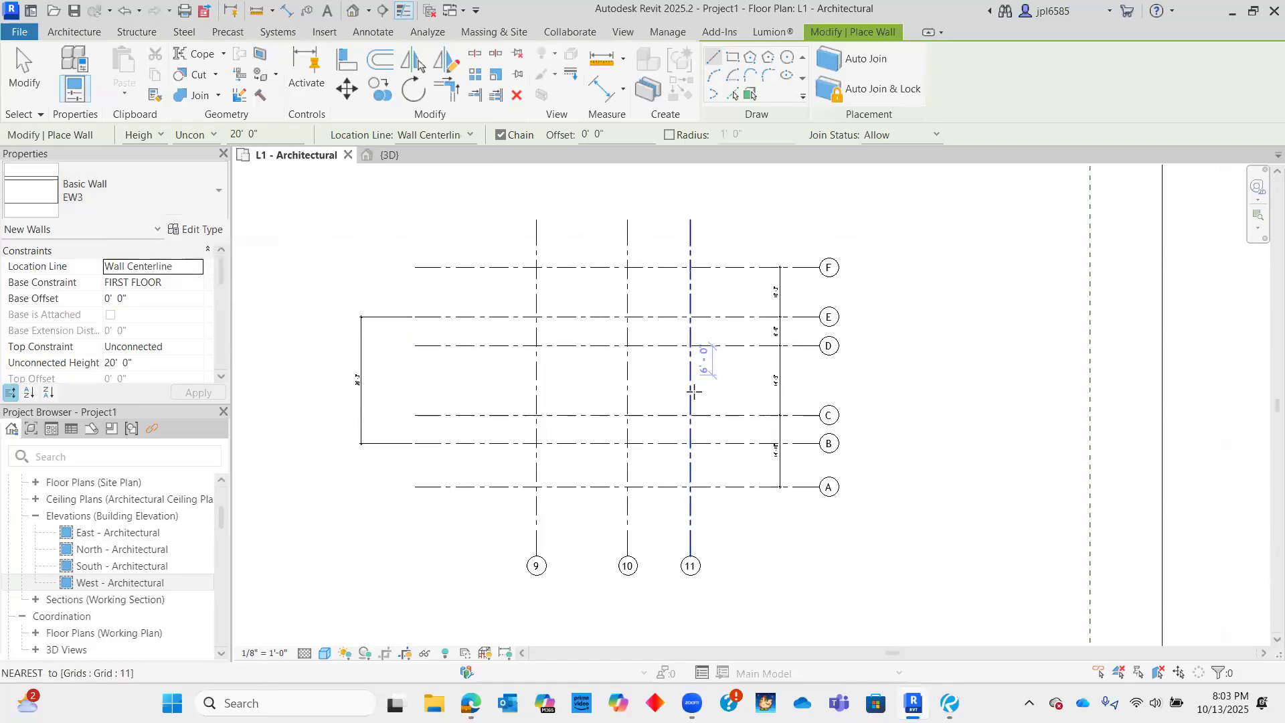
scroll(703, 362, up, 1)
key(Escape)
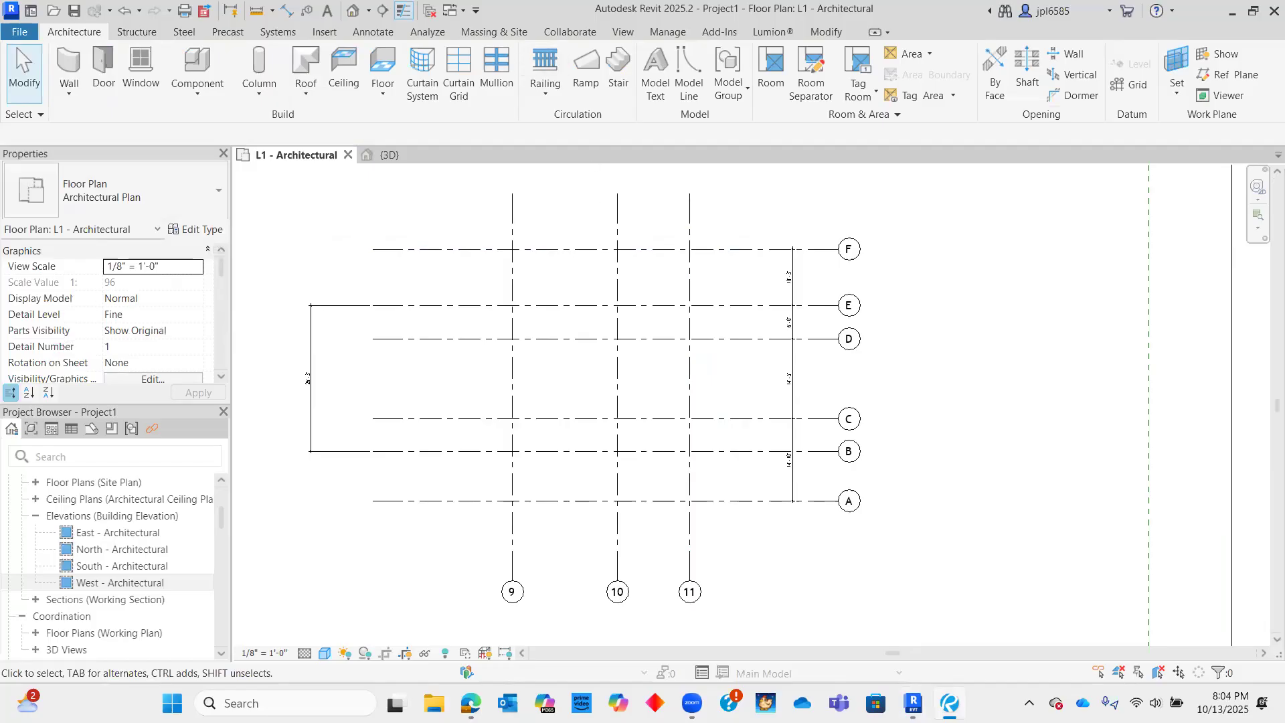
- Start a new wall with the Generic - 8" Masonry type and duplicate that type as M8
click(79, 75)
click(169, 175)
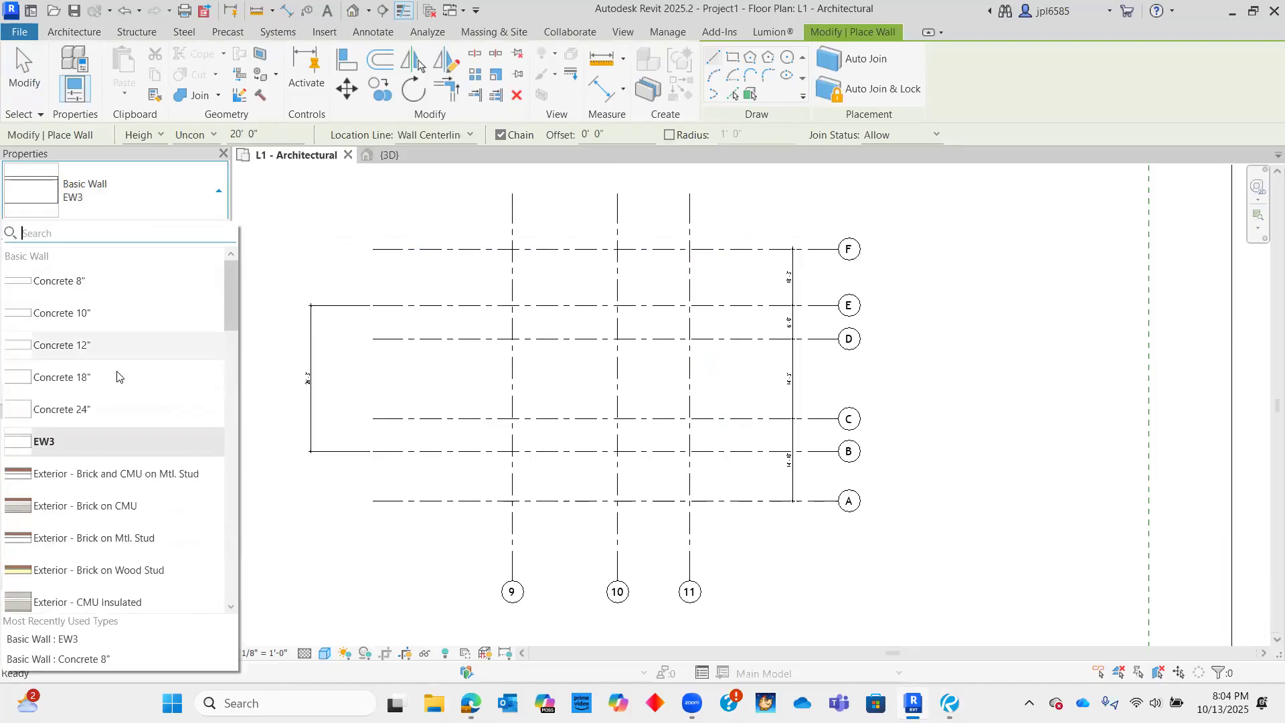
scroll(121, 376, down, 4)
scroll(120, 376, down, 5)
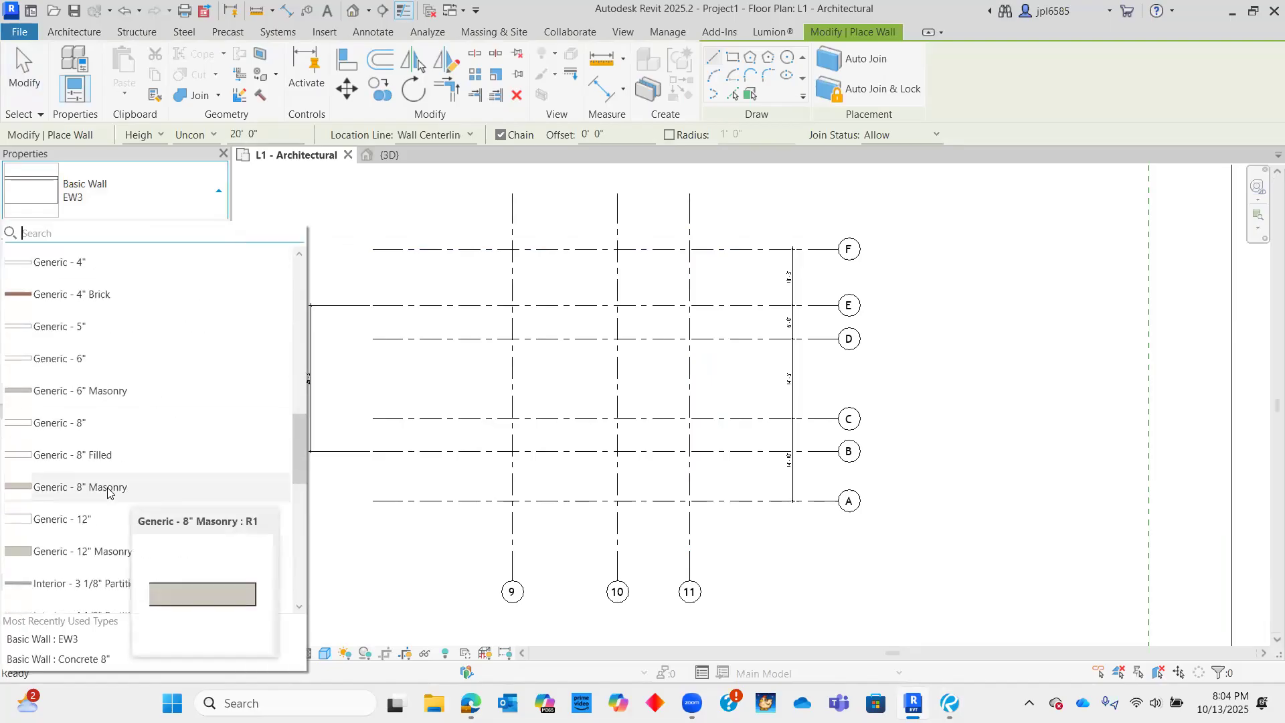
click(109, 488)
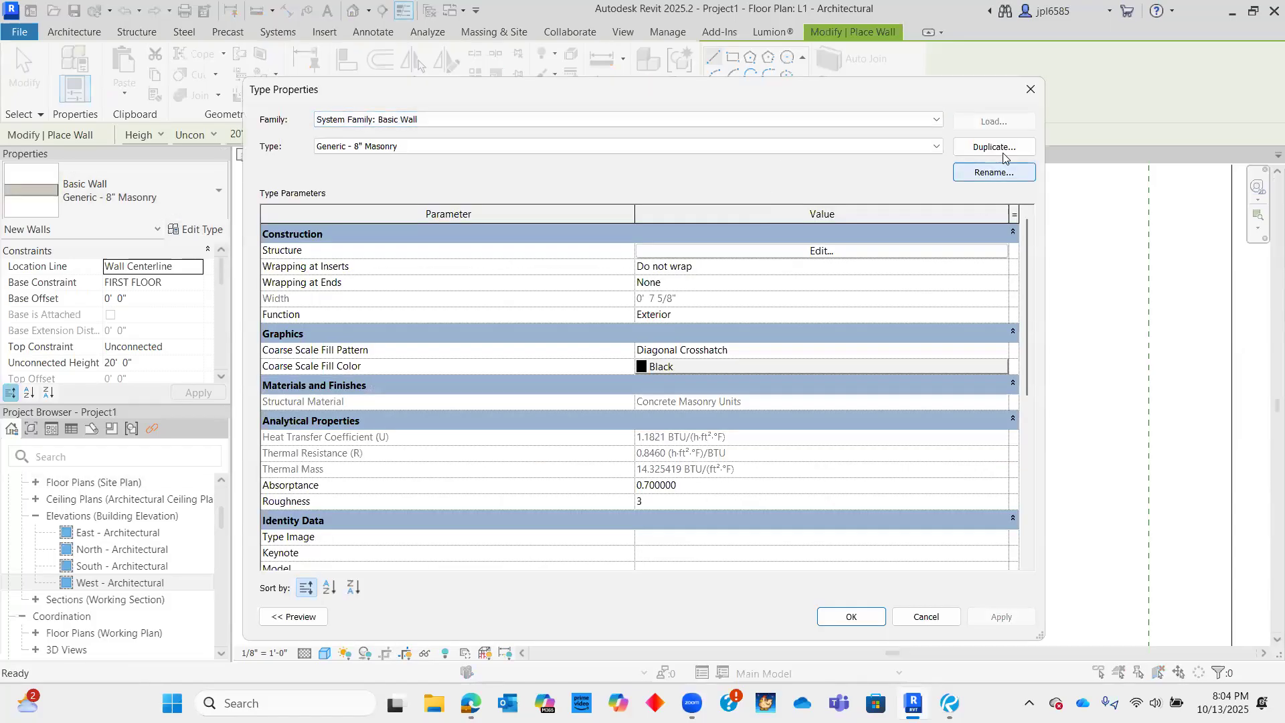
click(997, 149)
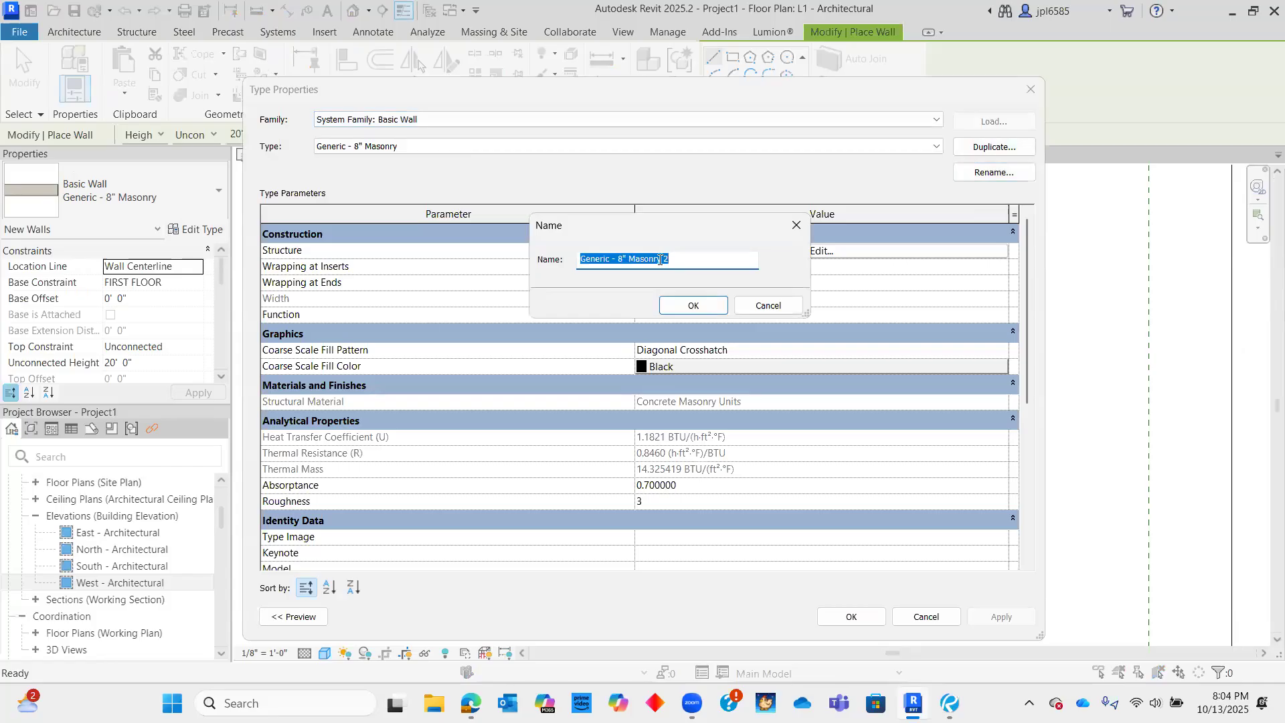
text(m*)
key(BackSpace)
key(BackSpace)
text(M8)
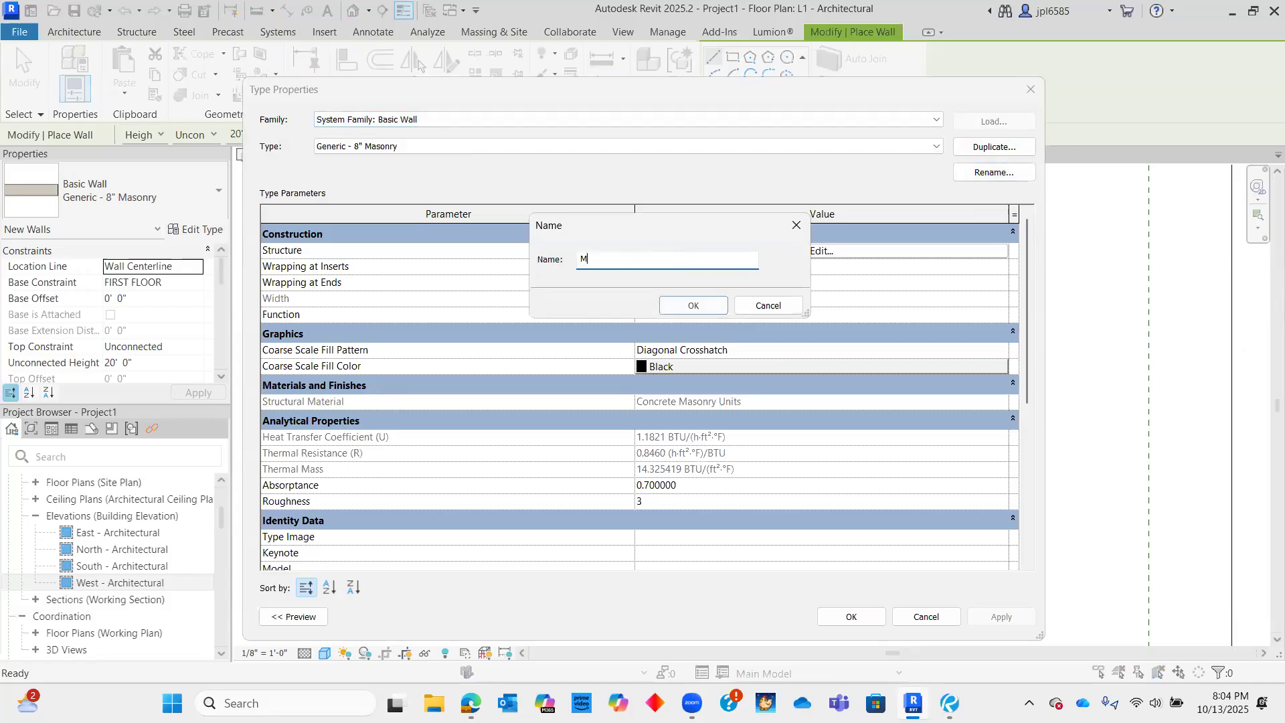
click(696, 307)
- Set the thickness of the Concrete Masonry Units layer in the M8 wall assembly to 8"
click(747, 254)
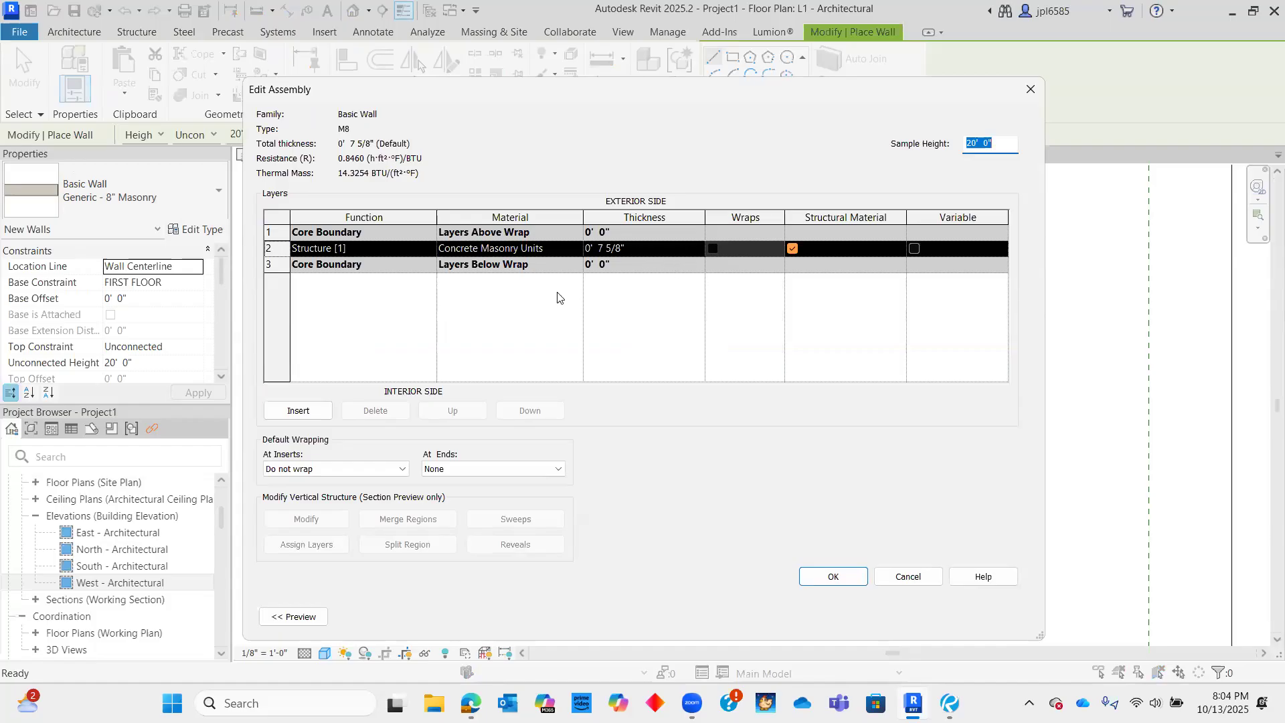
click(636, 251)
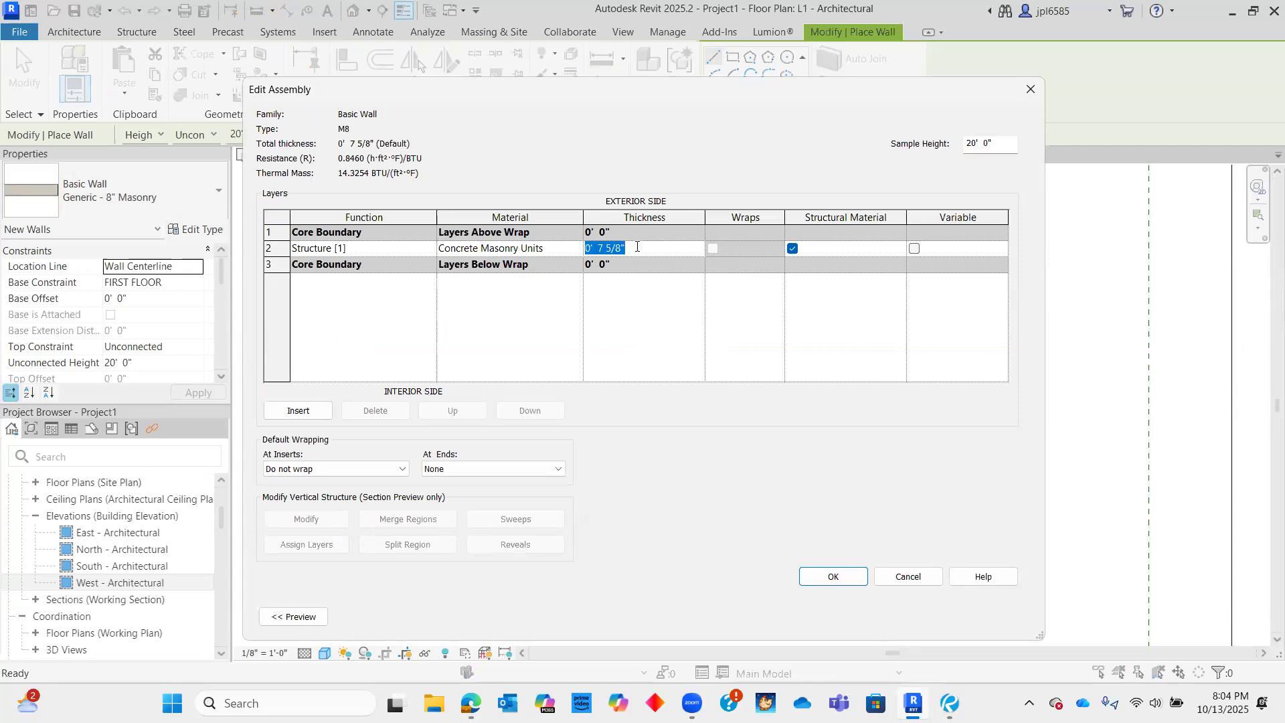
text(8")
key(Tab)
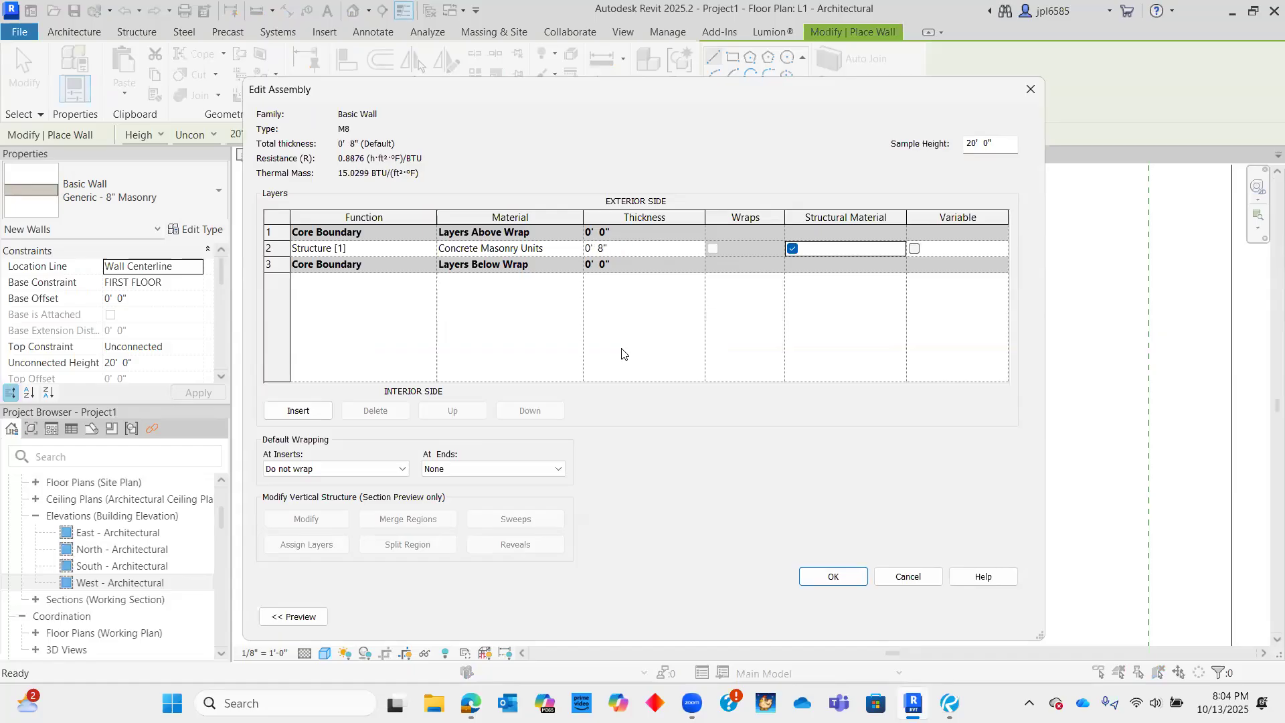
- Check the material of the M8 wall's structure layer and keep Concrete Masonry Units
click(574, 248)
click(575, 248)
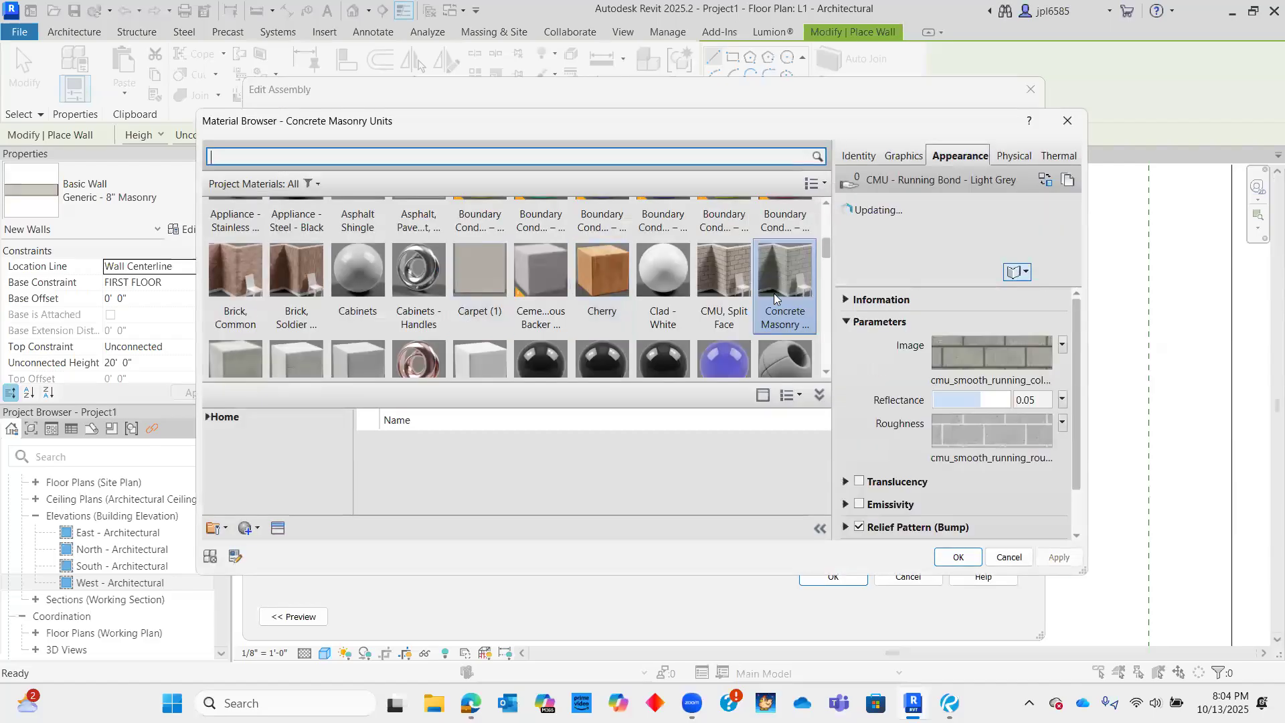
click(958, 556)
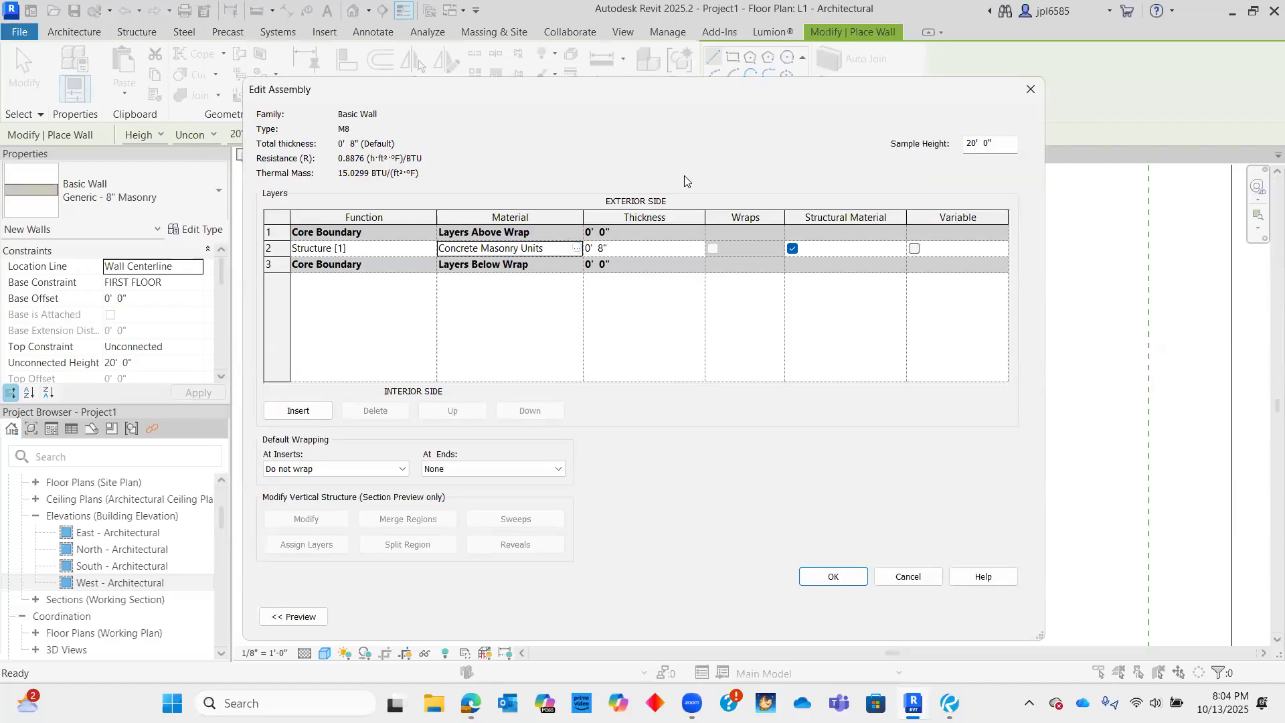
- Accept the M8 wall assembly, duplicate the type as M8.2 and save the new wall type
click(824, 575)
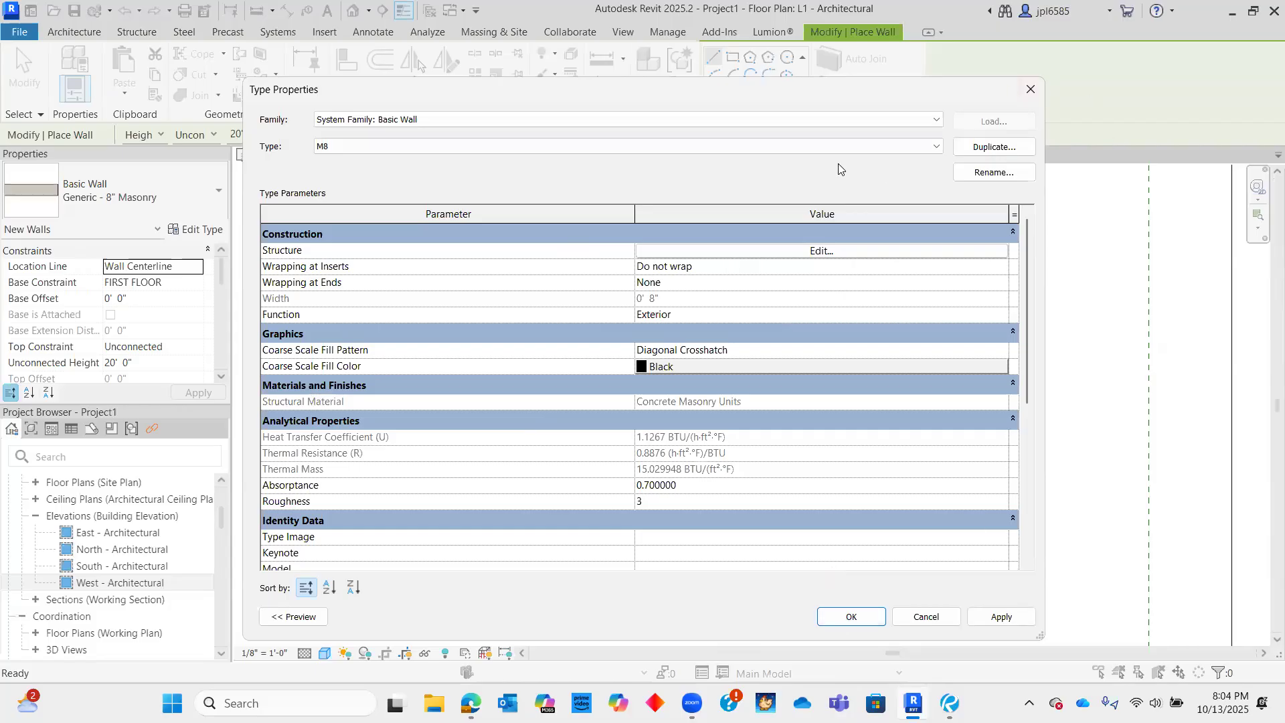
click(988, 147)
click(628, 258)
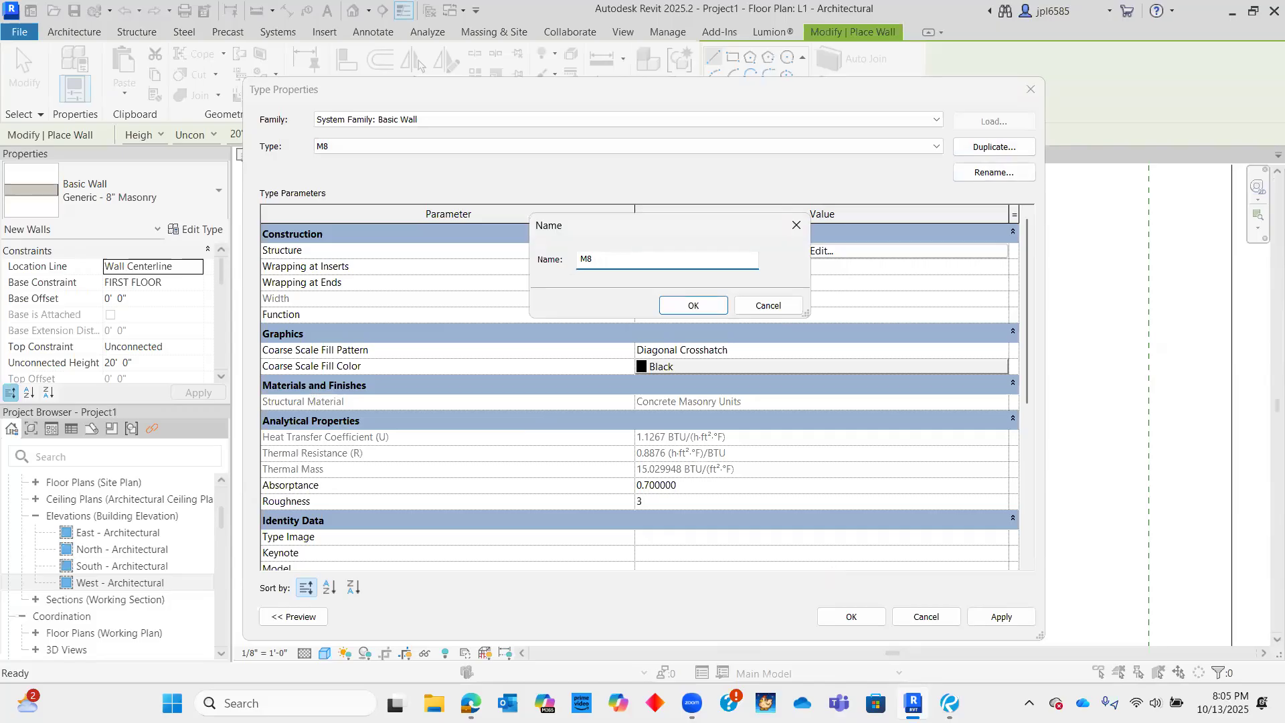
click(693, 305)
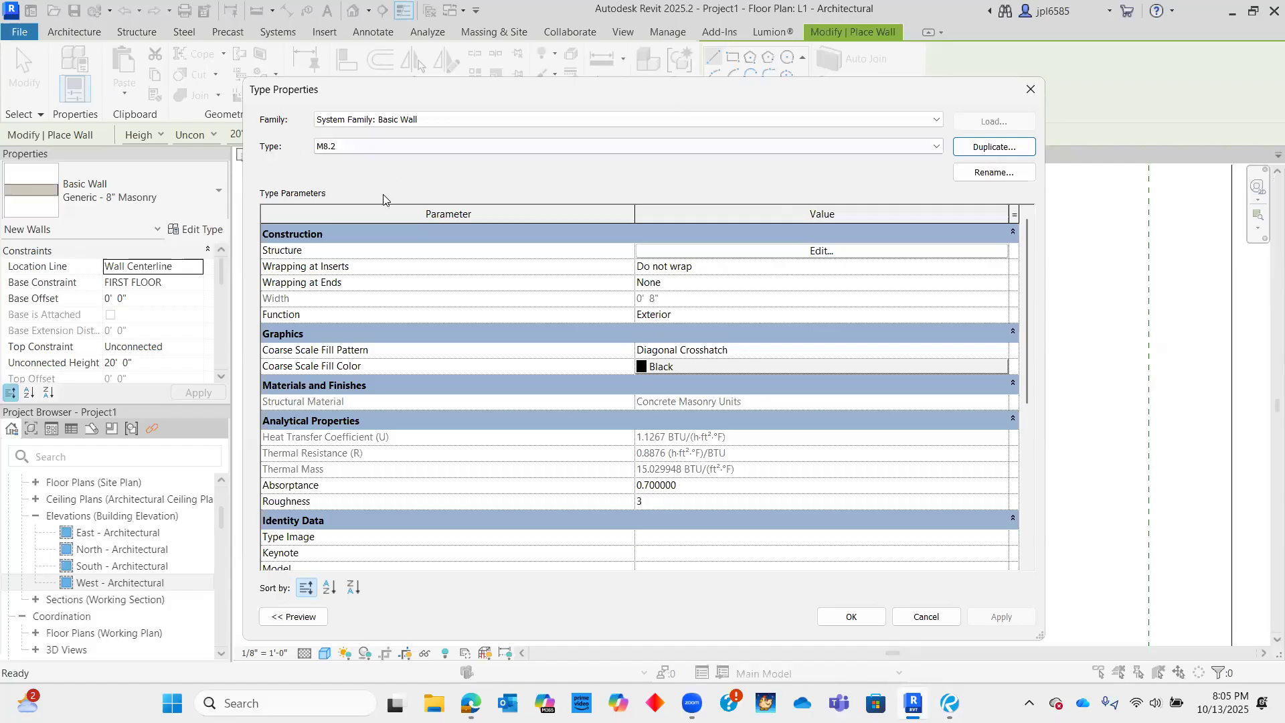
click(850, 625)
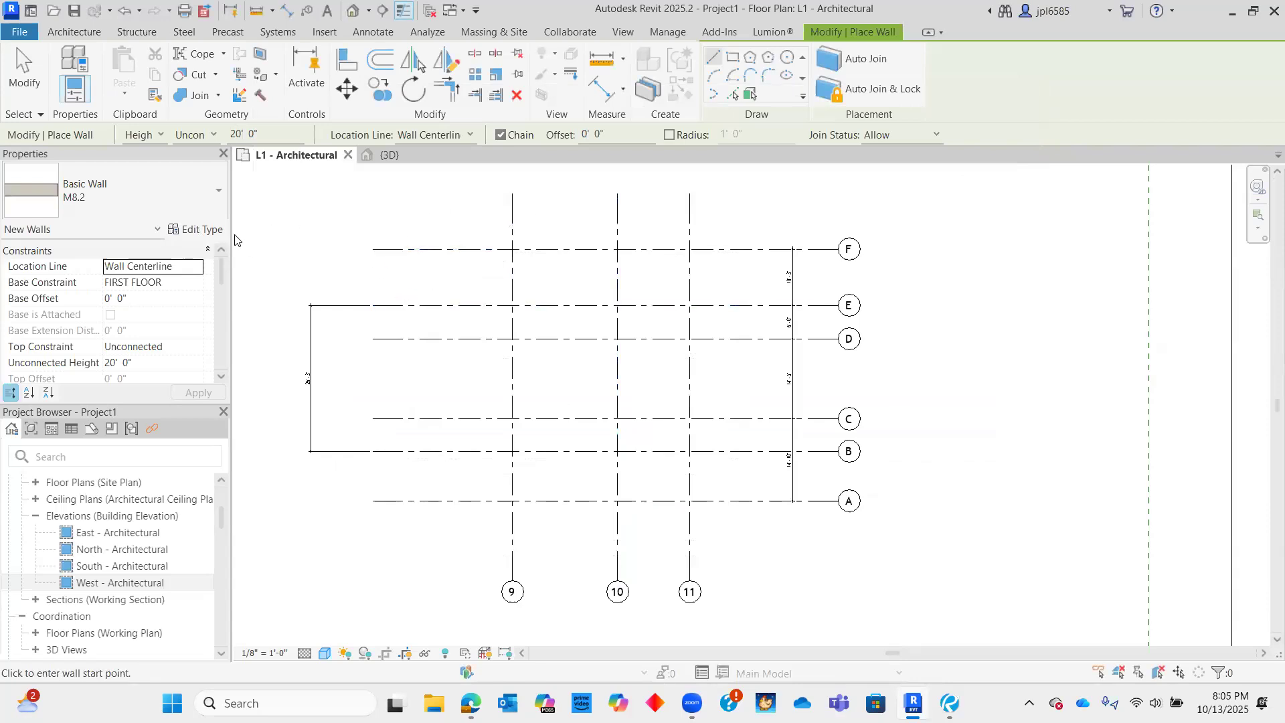
- Duplicate the M8.2 type as M4, set its Concrete Masonry Units layer to 4" thick and save the type
click(195, 229)
click(995, 148)
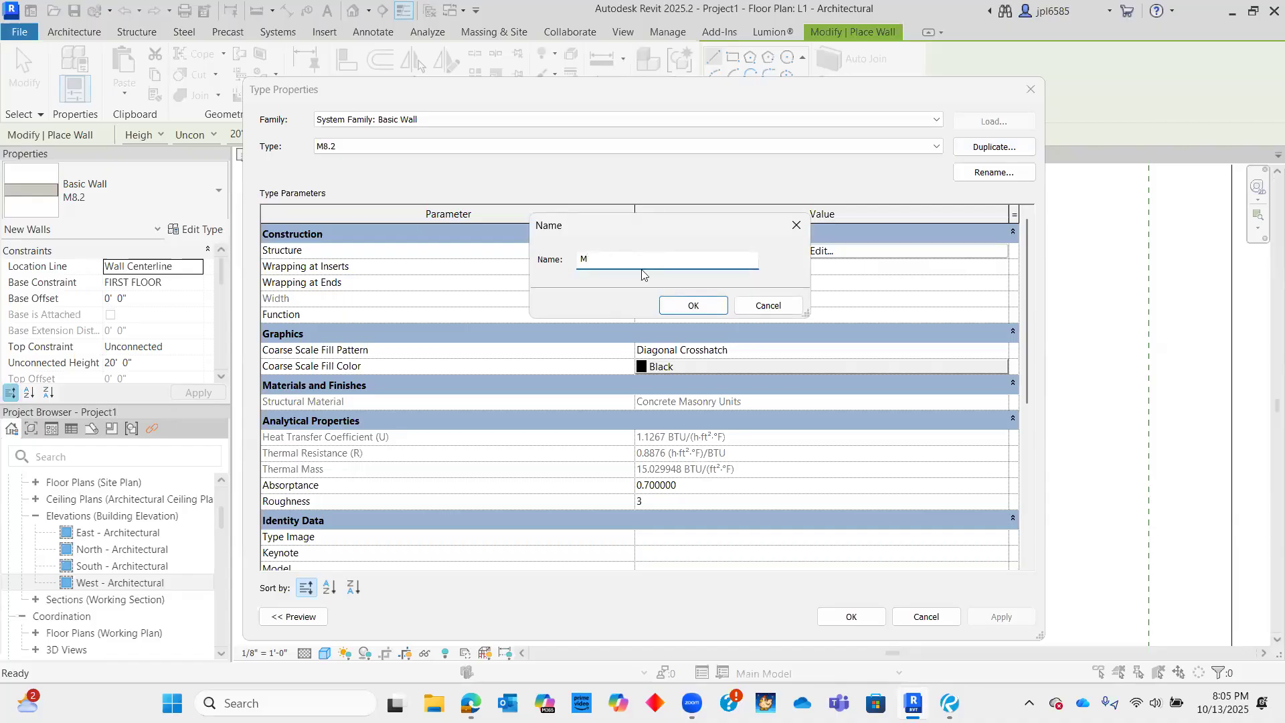
click(692, 305)
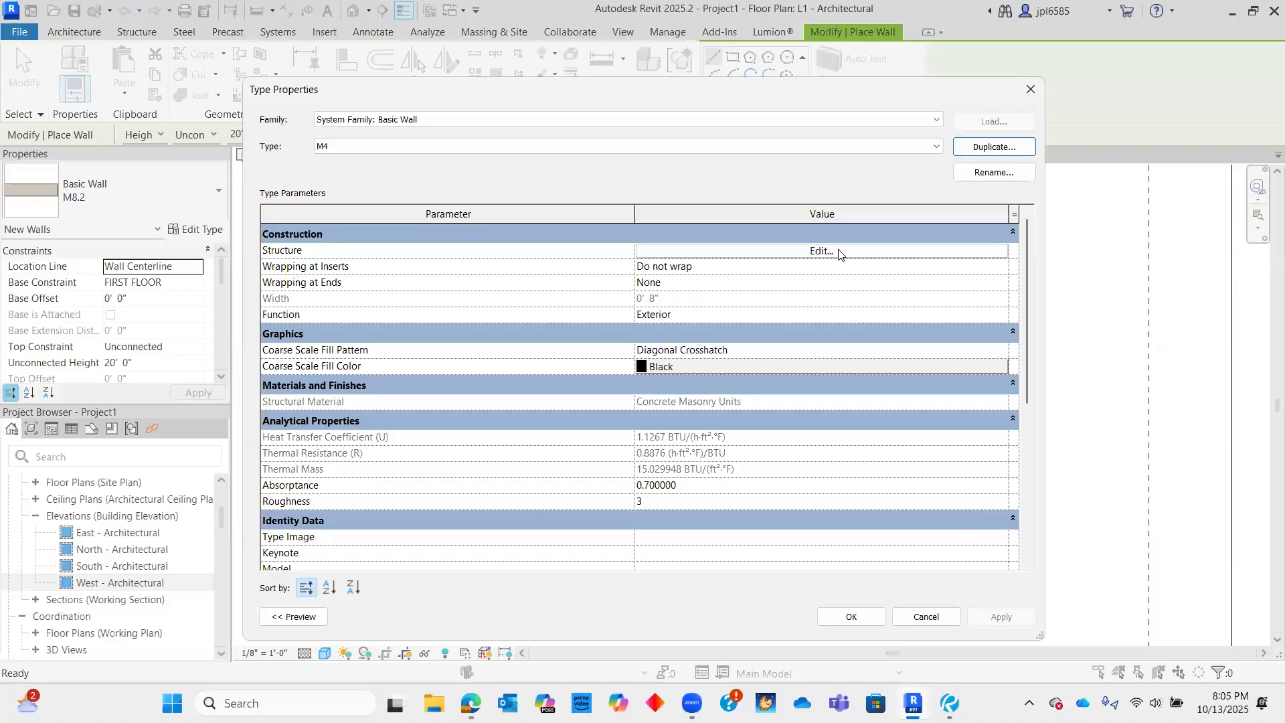
click(822, 251)
click(611, 251)
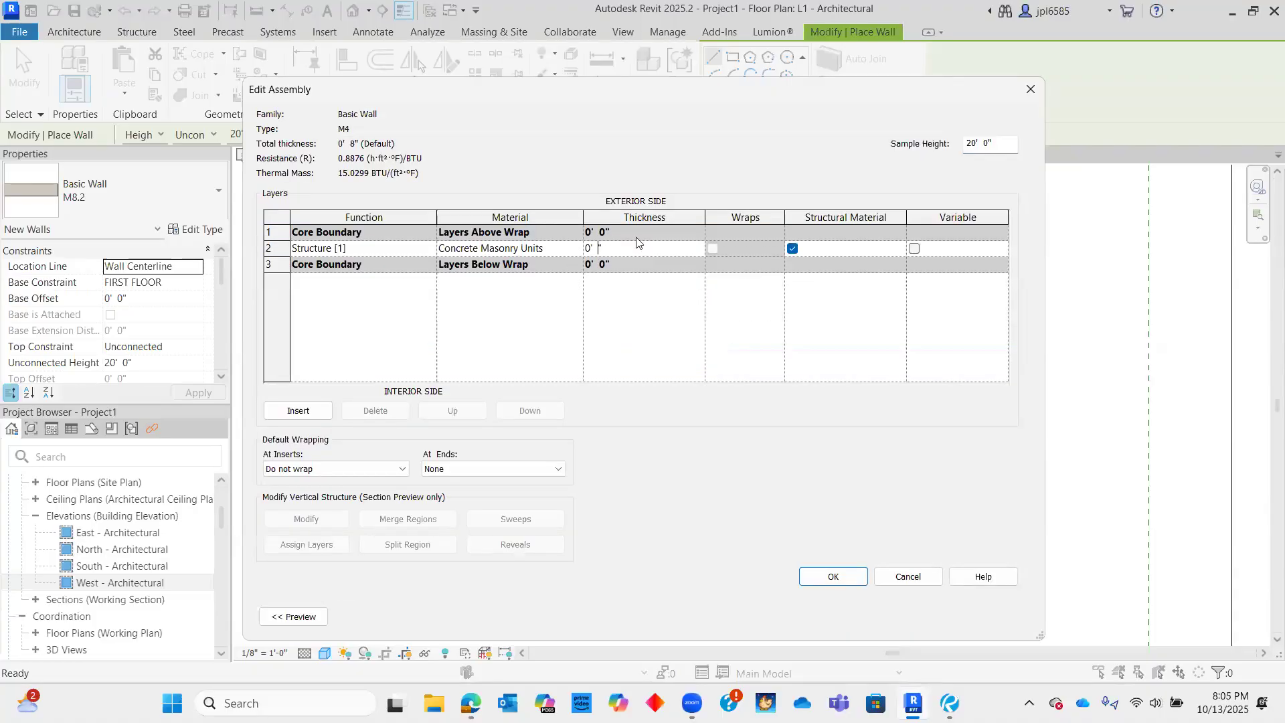
click(803, 576)
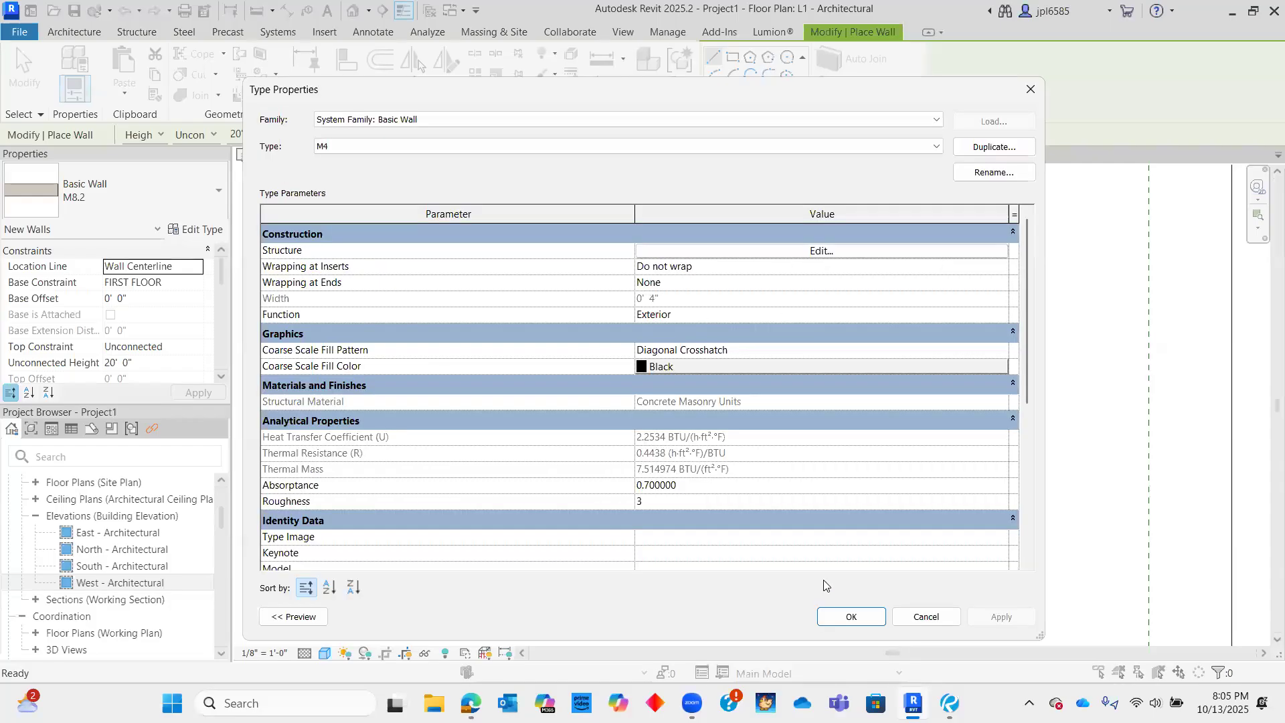
click(840, 617)
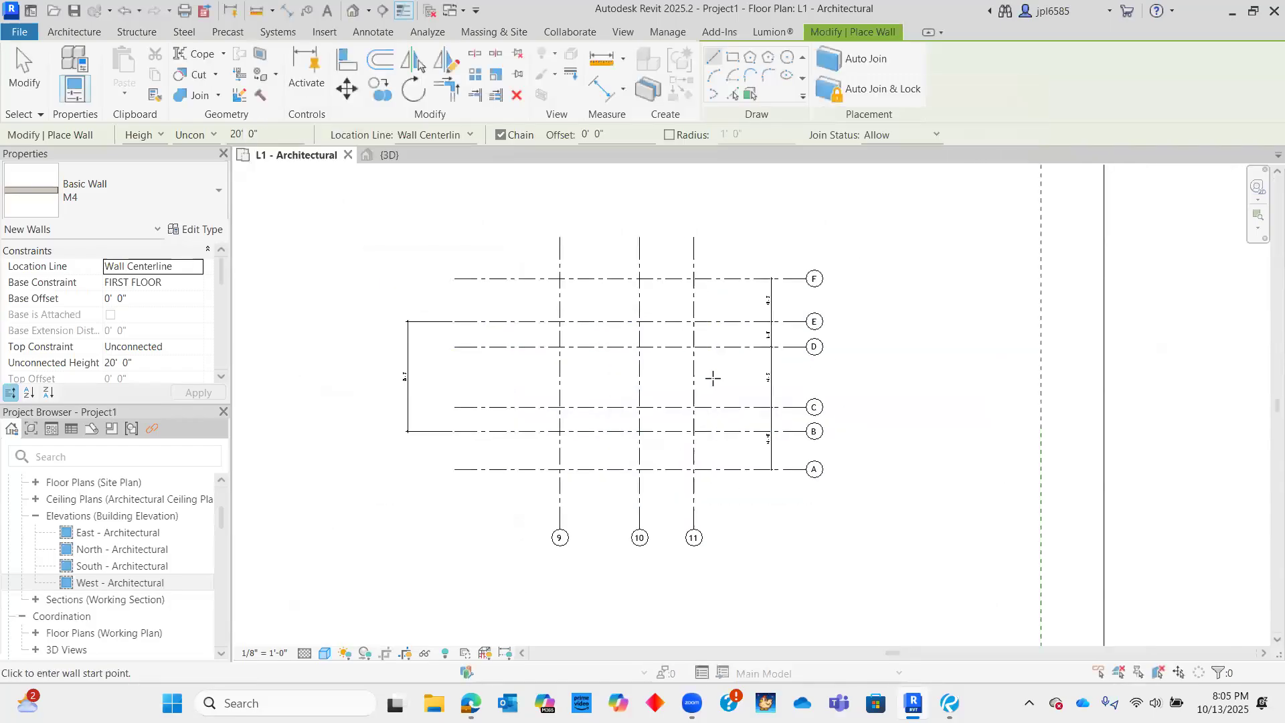
key(Escape)
key(Escape)
middle_drag(729, 375, 761, 377)
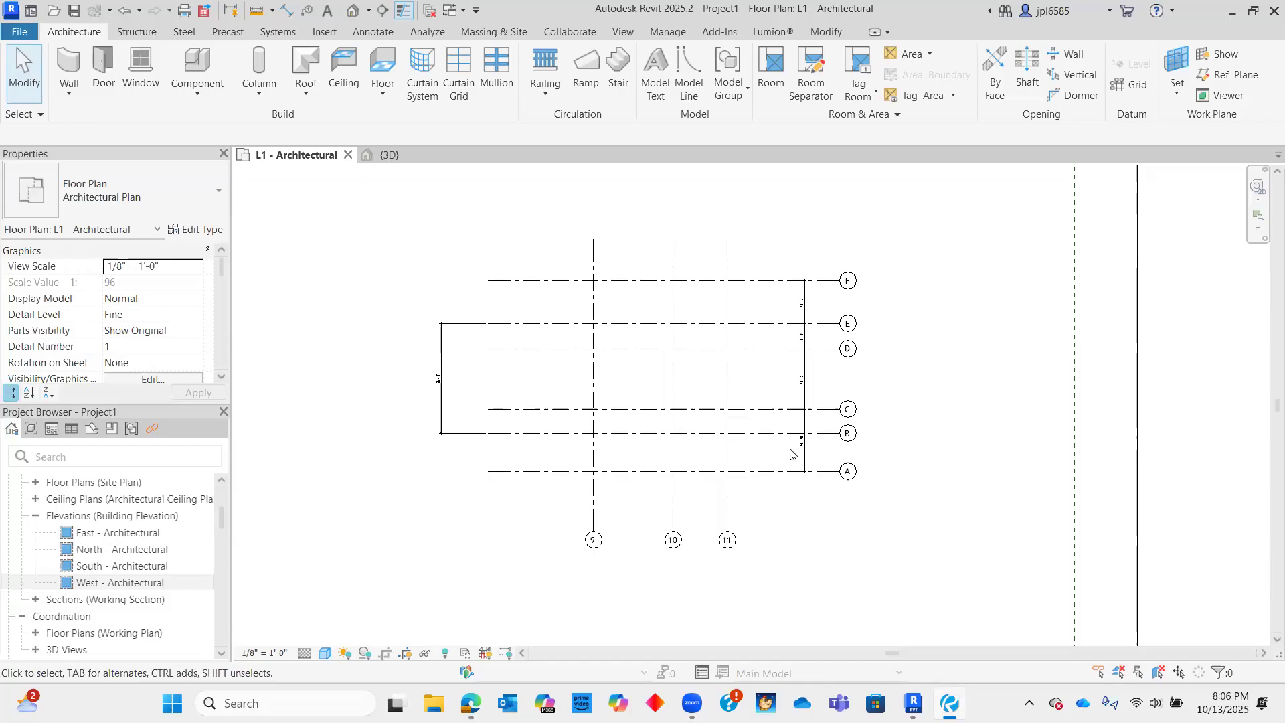
scroll(767, 391, up, 2)
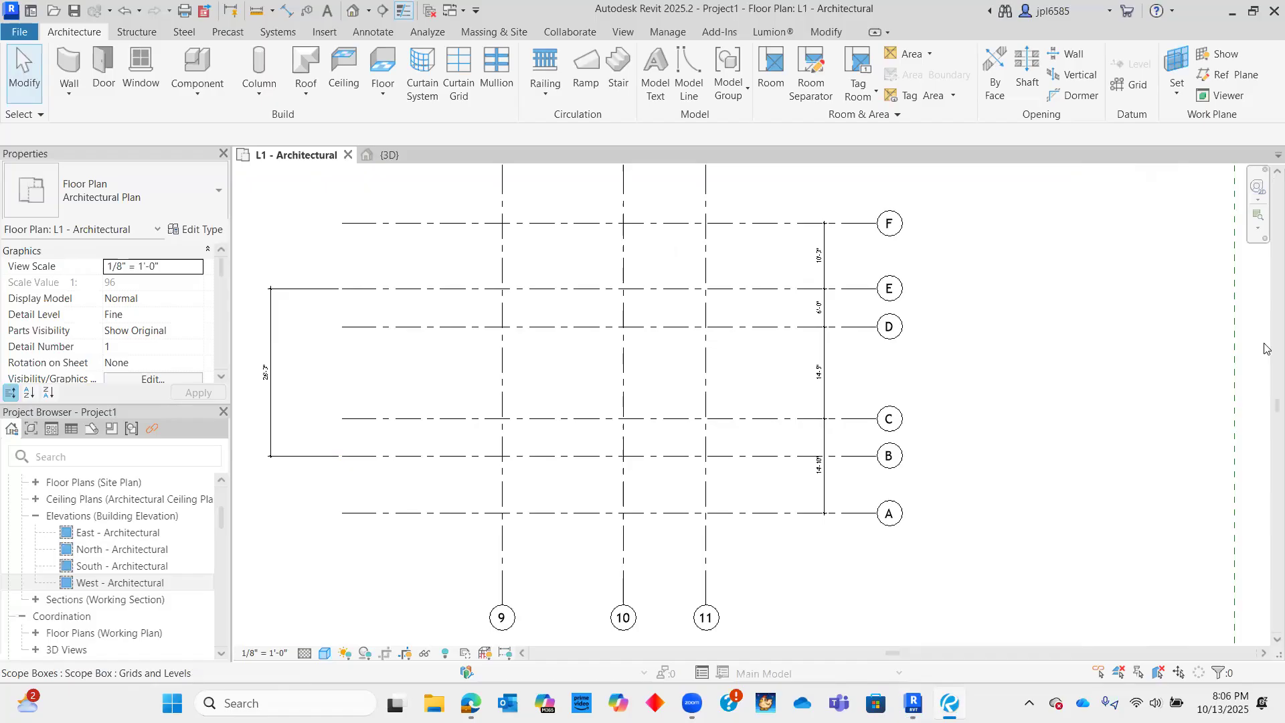
scroll(750, 294, up, 2)
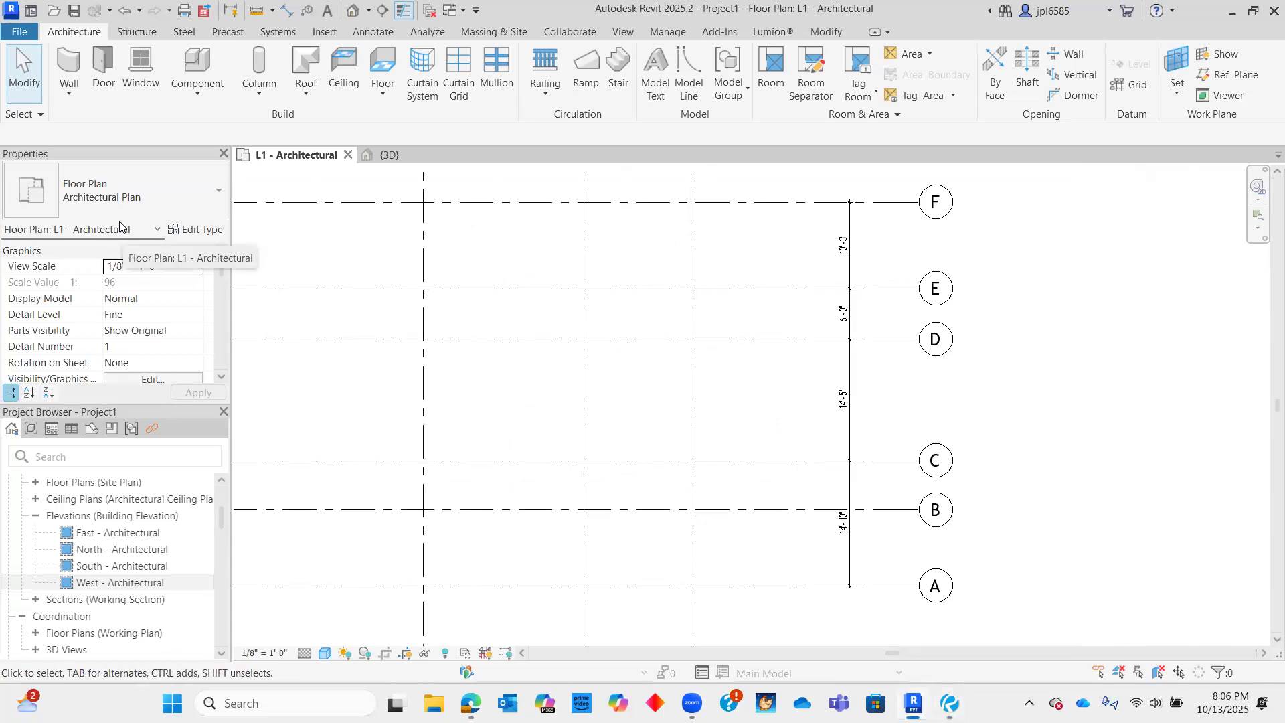
mouse_move(767, 258)
middle_down()
mouse_move(890, 330)
mouse_move(766, 252)
middle_up()
scroll(777, 255, down, 2)
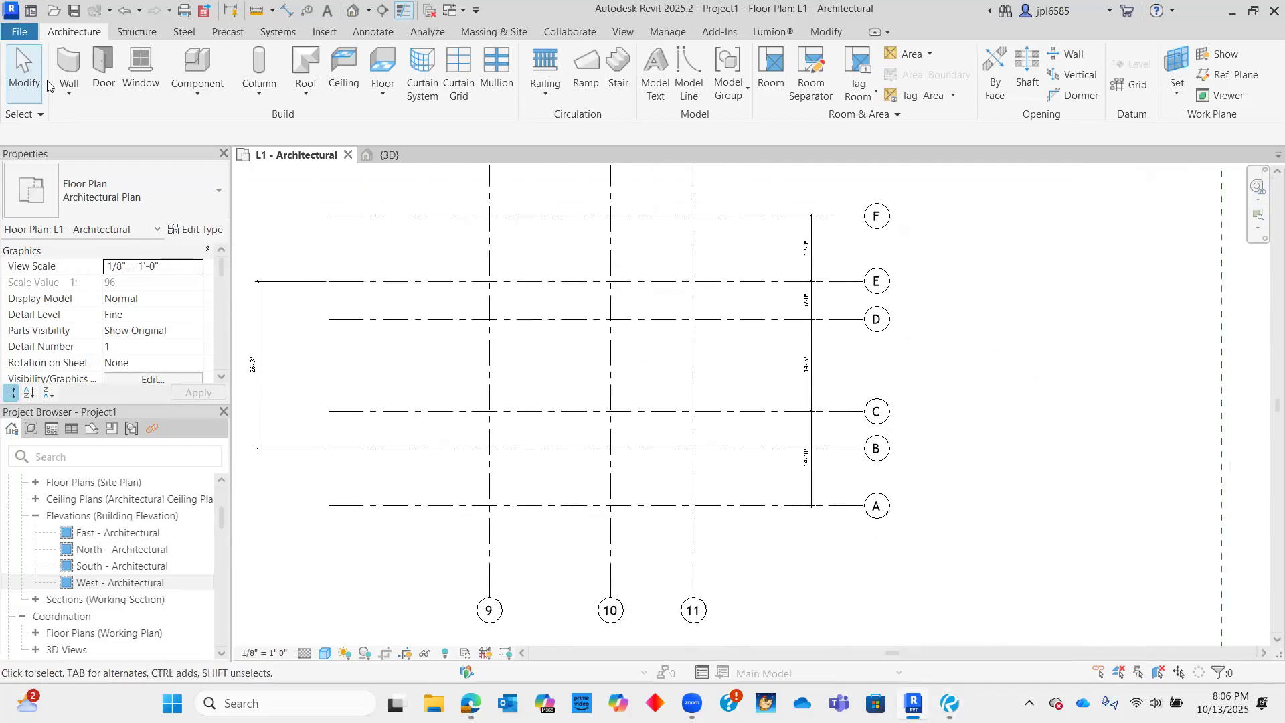
- Start a new wall and choose the EW3 basic wall type
click(73, 64)
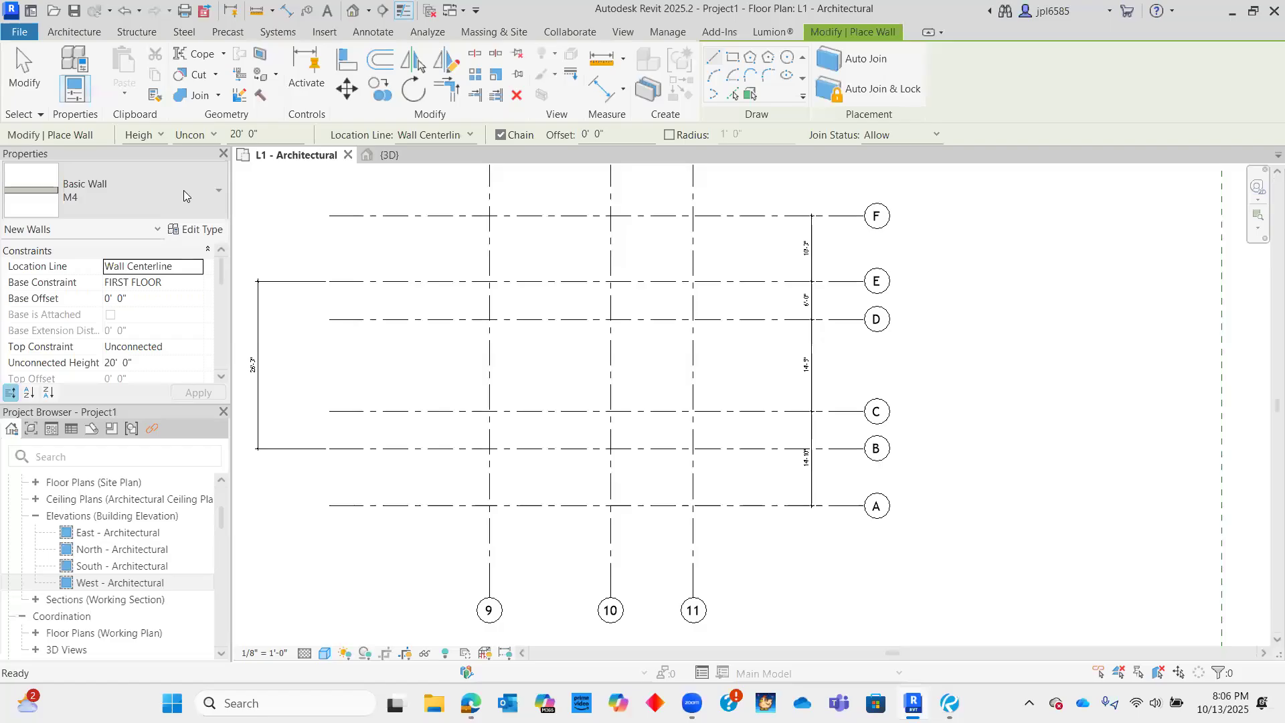
click(183, 190)
scroll(107, 307, up, 4)
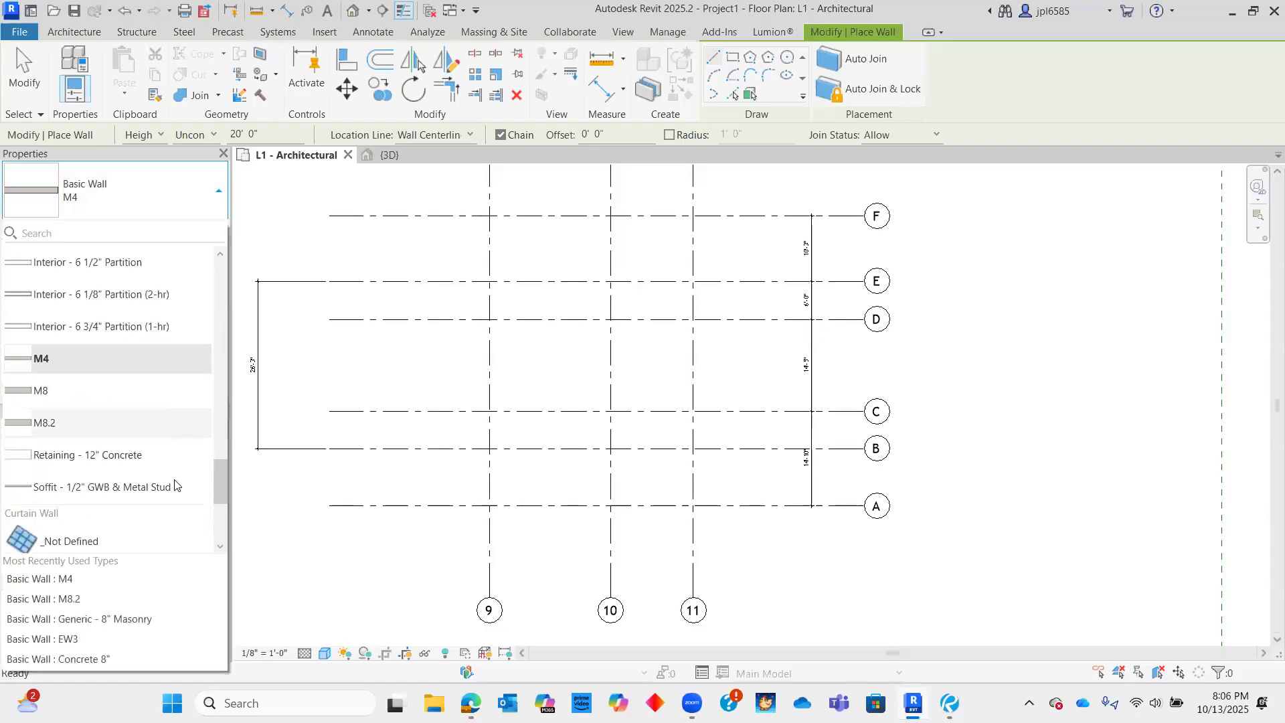
scroll(146, 397, up, 8)
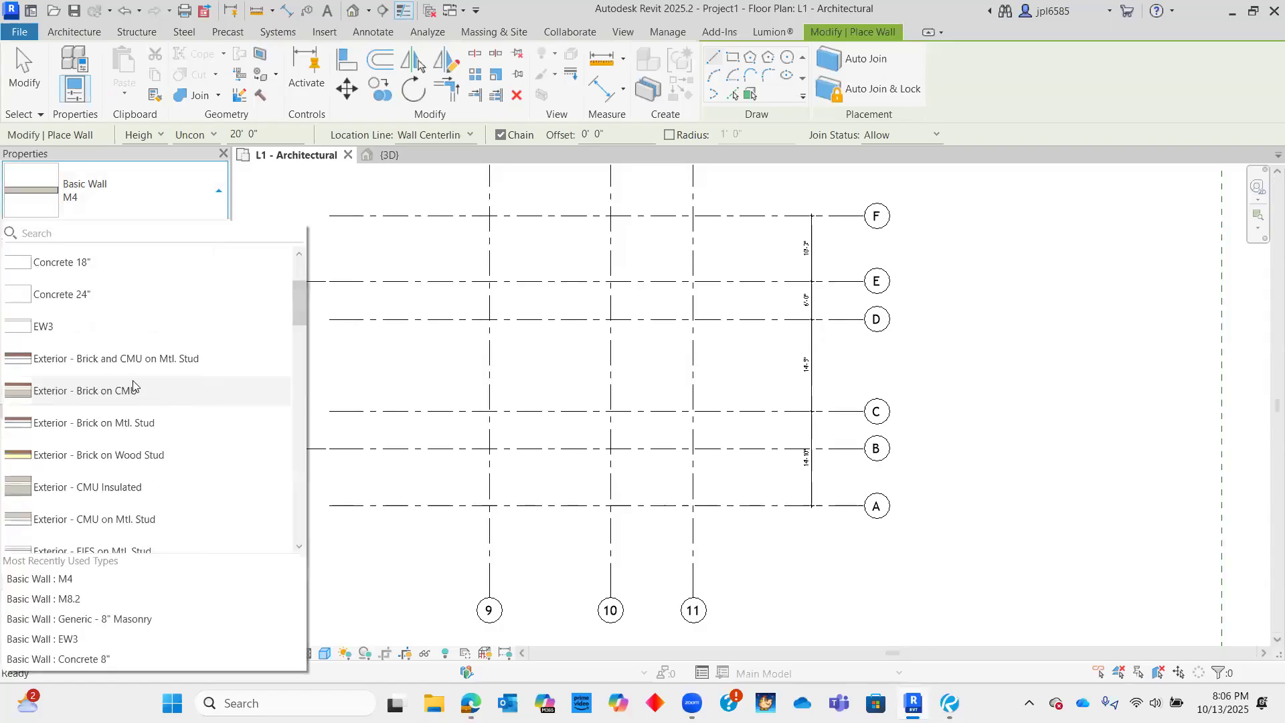
scroll(167, 375, down, 7)
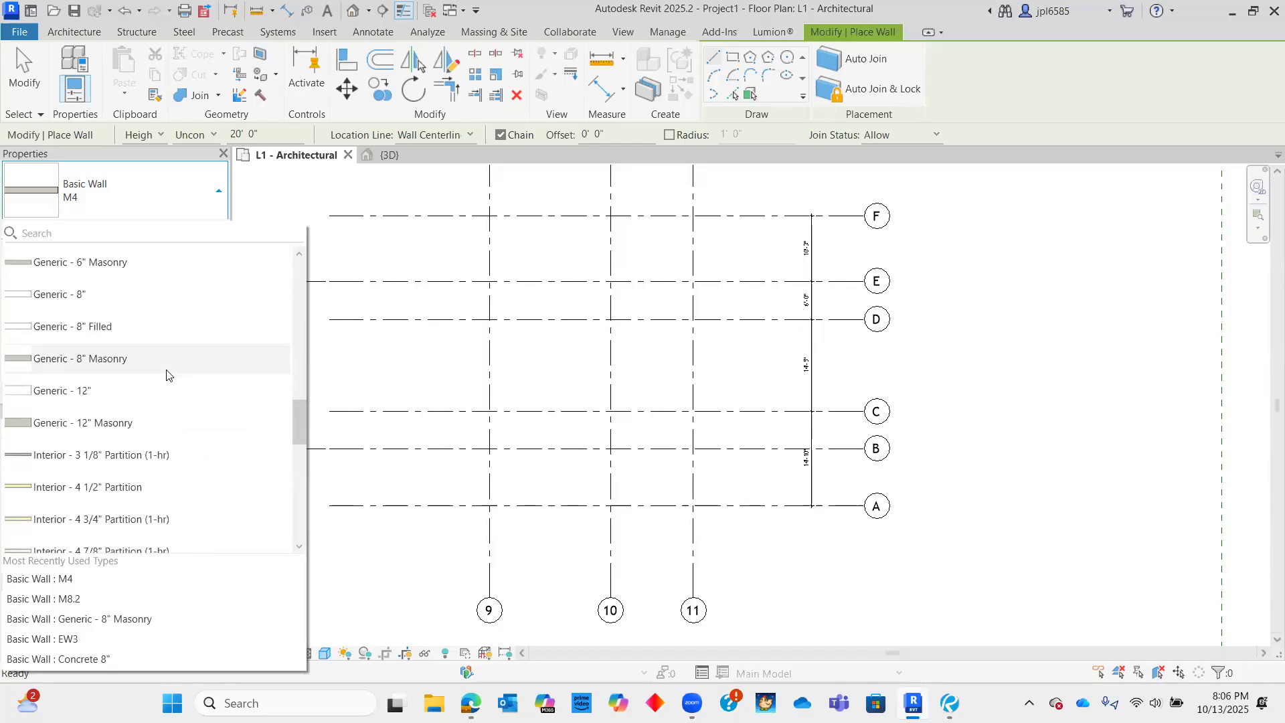
scroll(167, 375, up, 7)
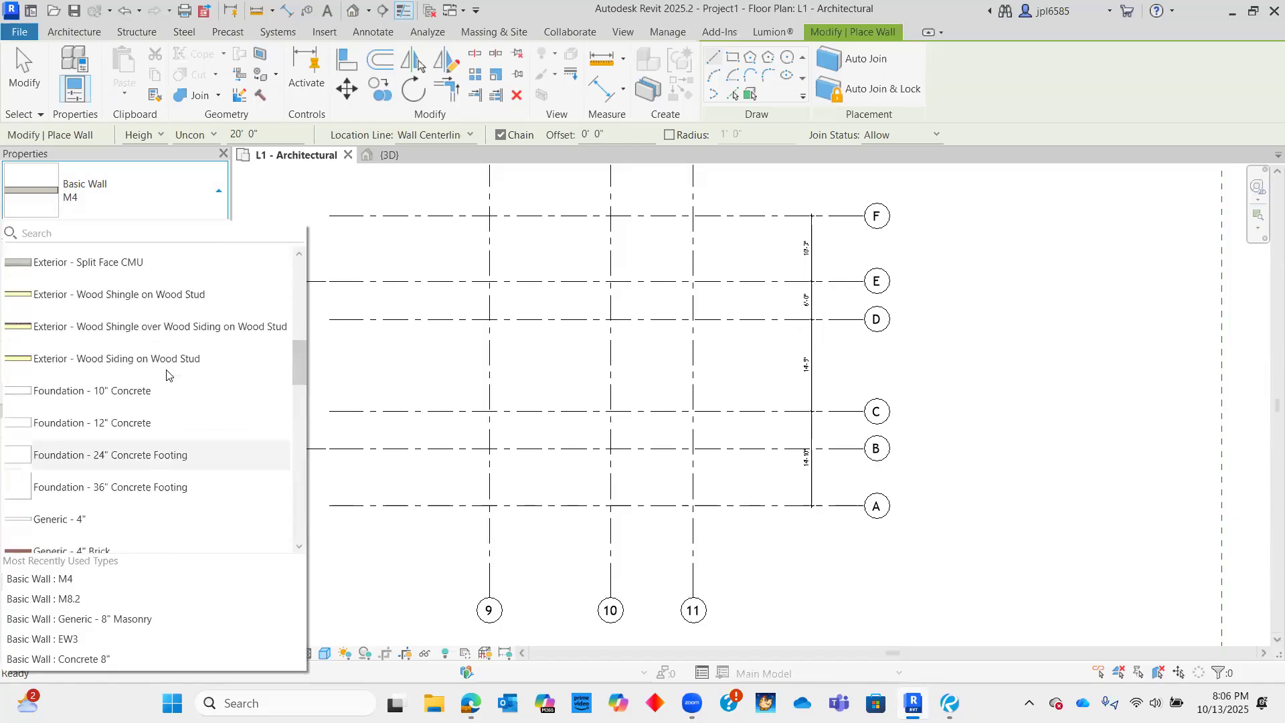
scroll(136, 462, up, 3)
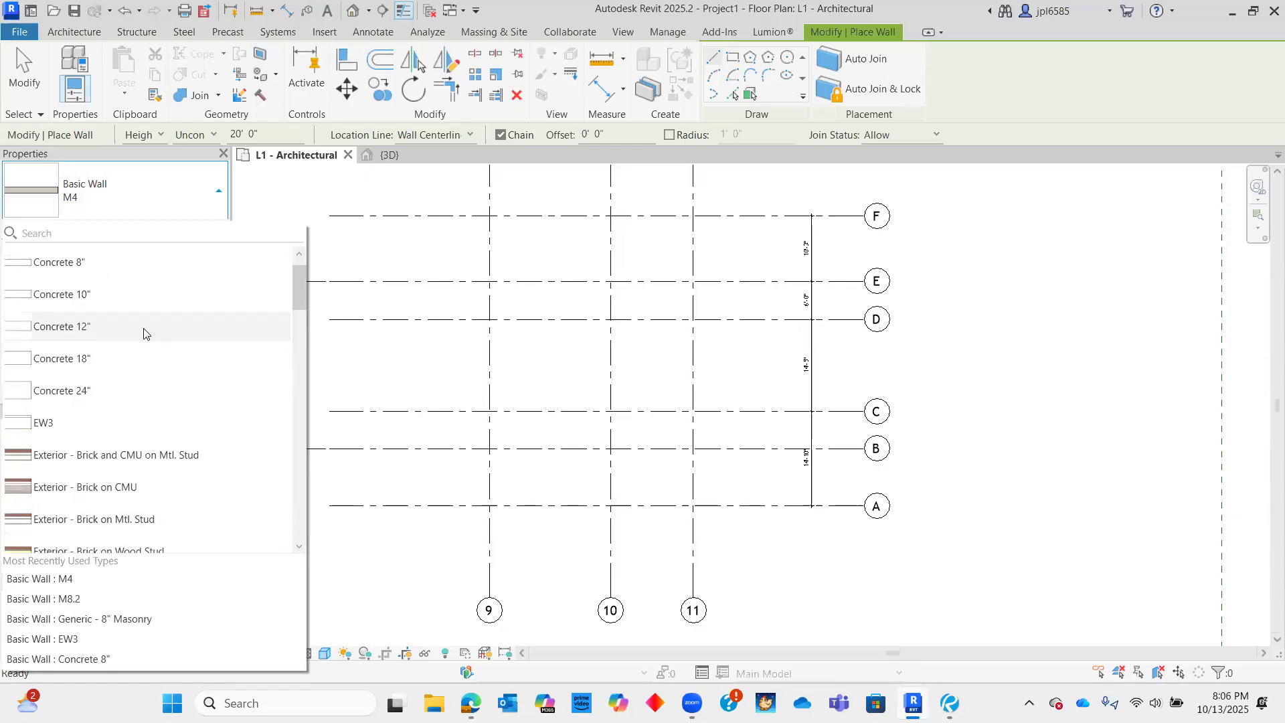
scroll(144, 462, down, 3)
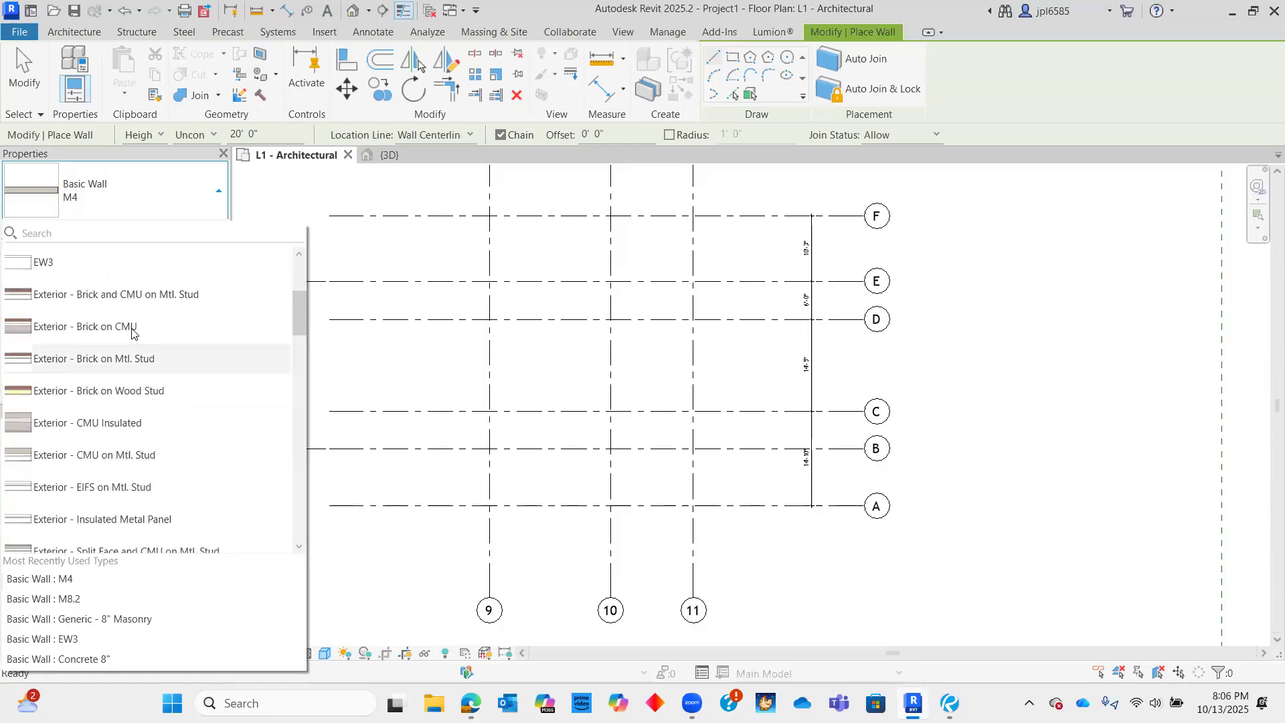
scroll(132, 331, down, 2)
scroll(131, 330, up, 6)
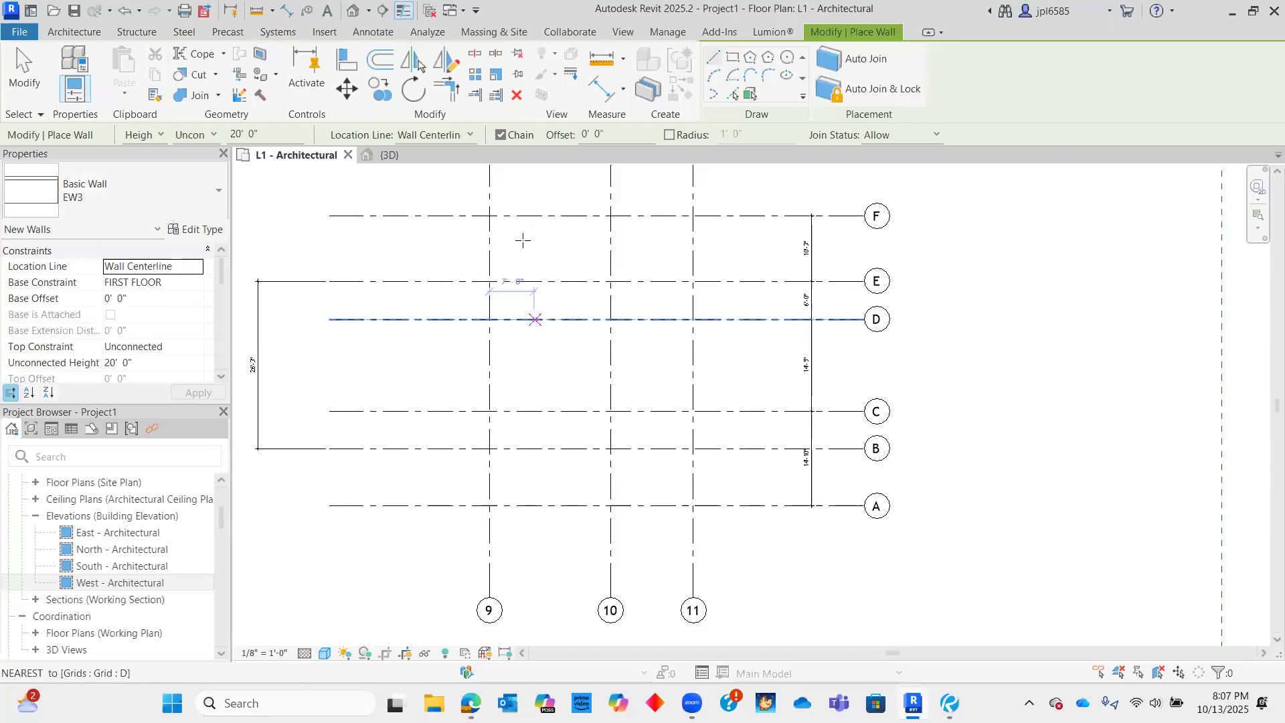
- Draw a chain of EW3 walls from a 35' wall above grid F, stepping outward east of grid 11 and returning to grid 9 below grid A
scroll(523, 240, up, 3)
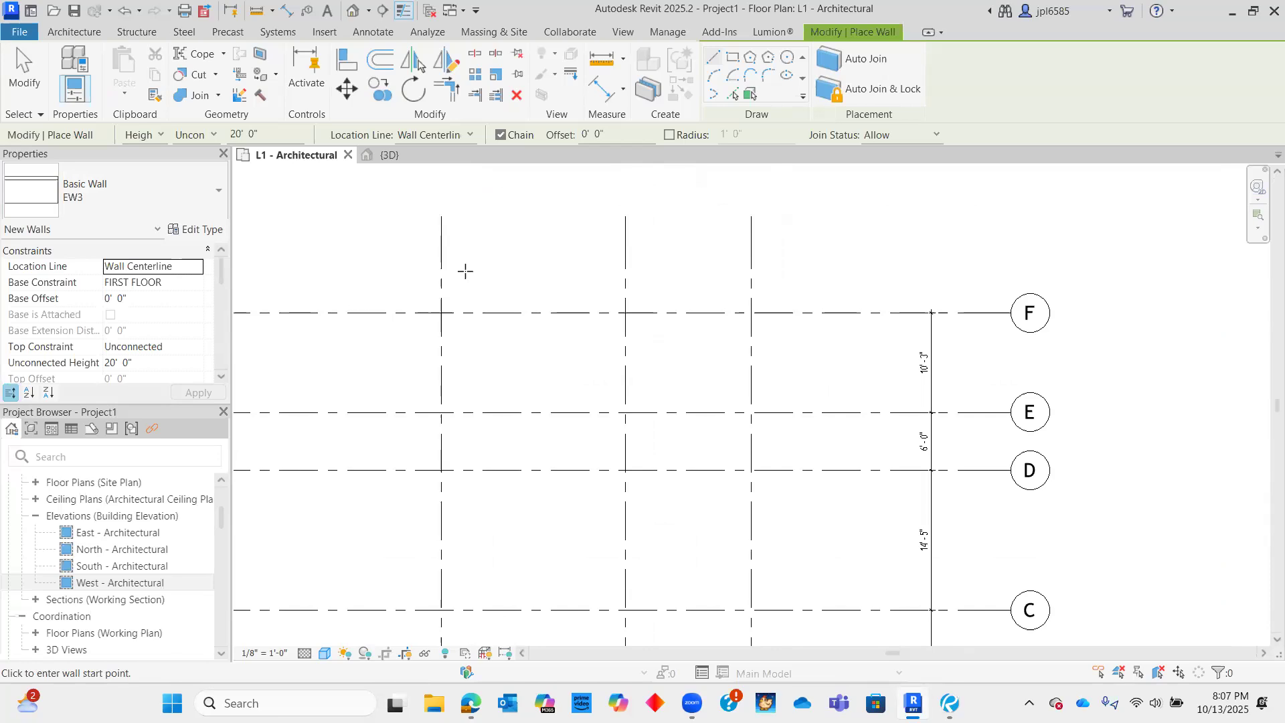
click(420, 263)
click(759, 263)
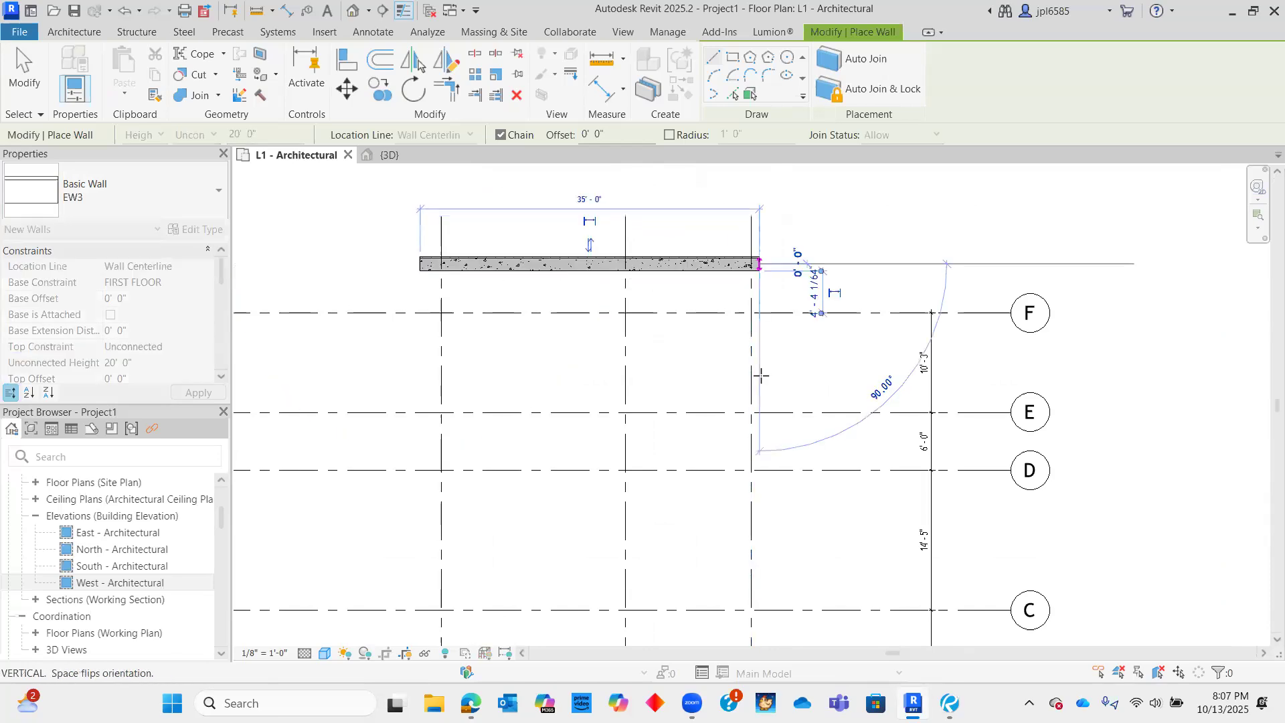
click(817, 338)
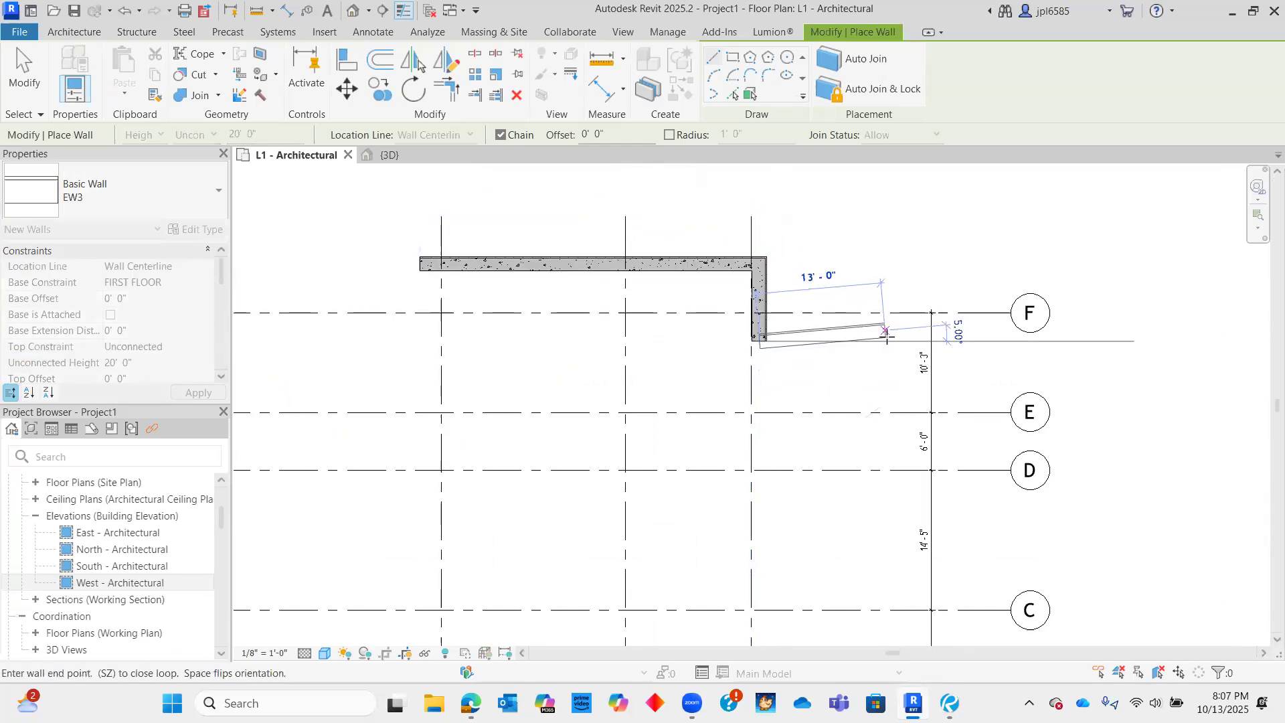
scroll(870, 435, down, 5)
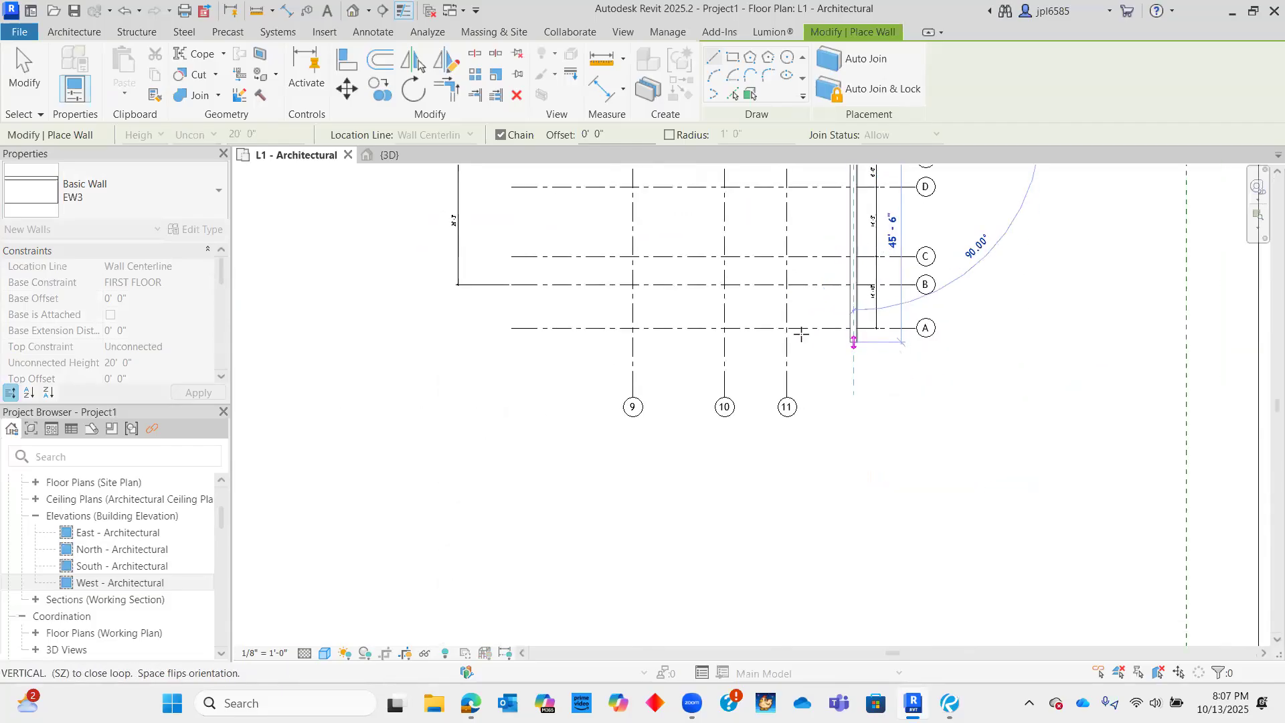
click(854, 342)
click(776, 342)
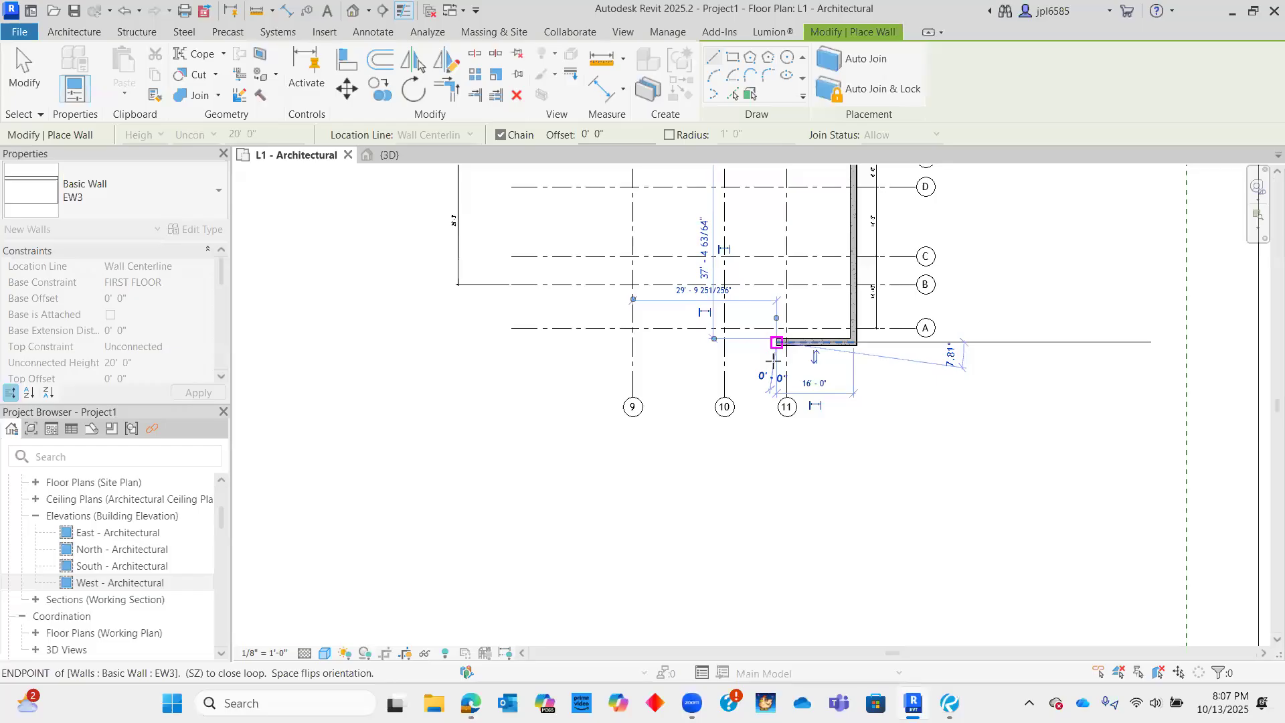
click(776, 361)
click(616, 362)
key(Escape)
key(Escape)
- Flip the orientation of the short horizontal EW3 wall between grids F and E, and flip it back
scroll(720, 411, down, 1)
scroll(746, 252, up, 4)
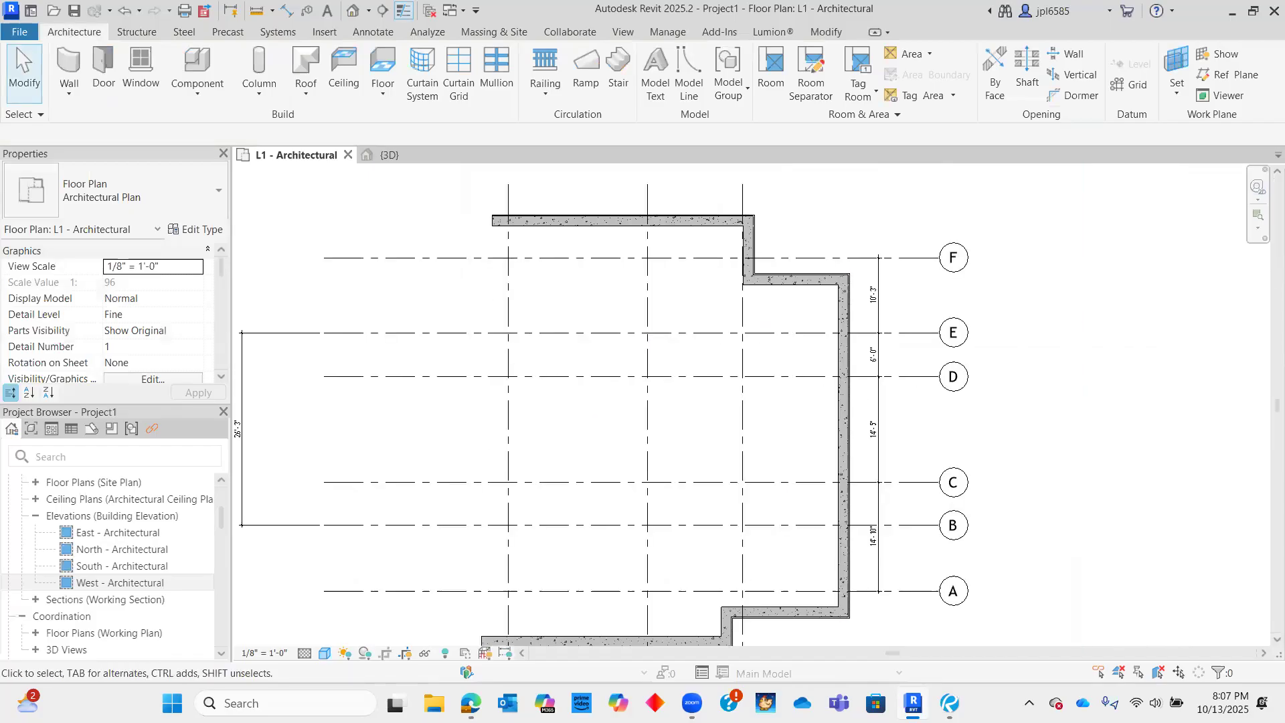
middle_drag(858, 296, 766, 279)
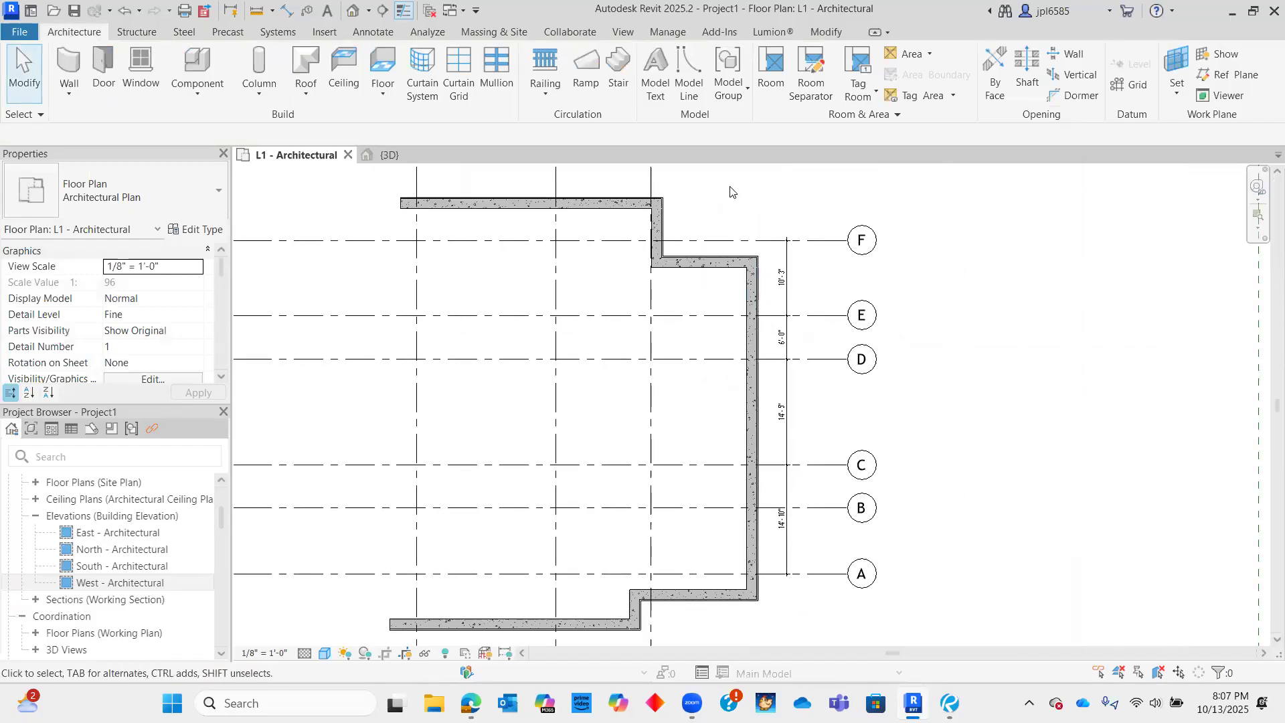
scroll(734, 297, up, 10)
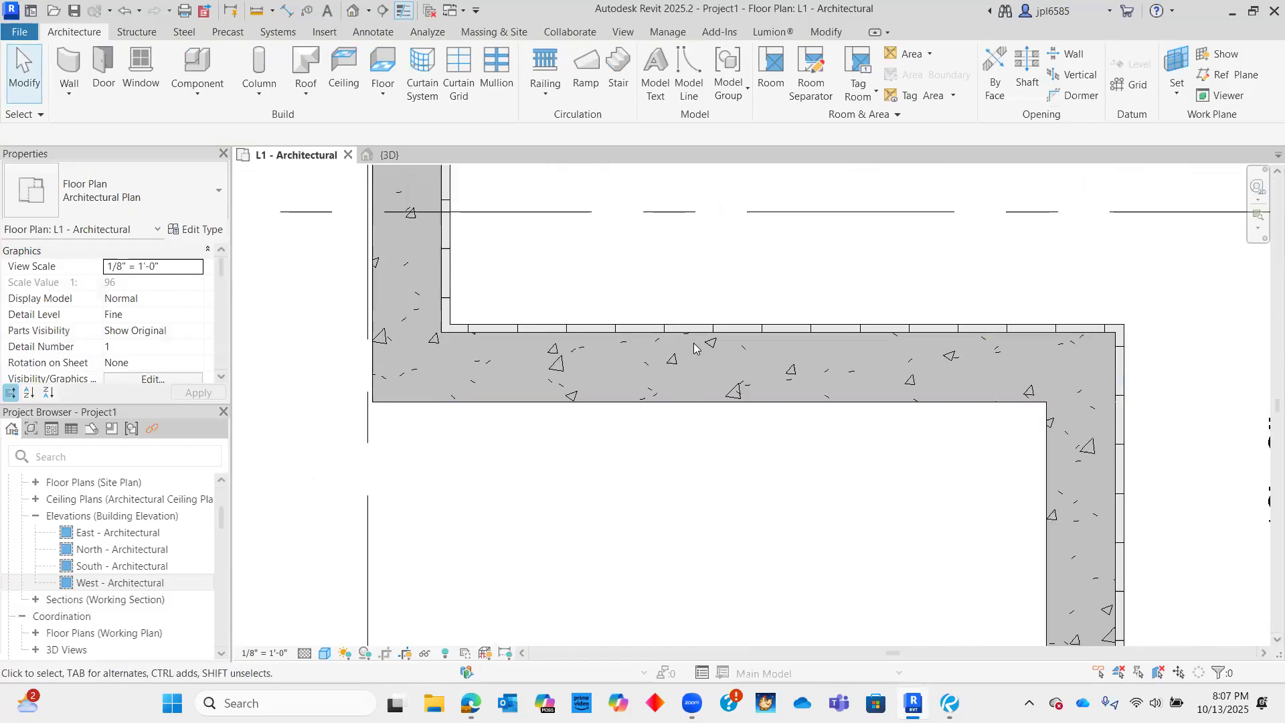
click(689, 347)
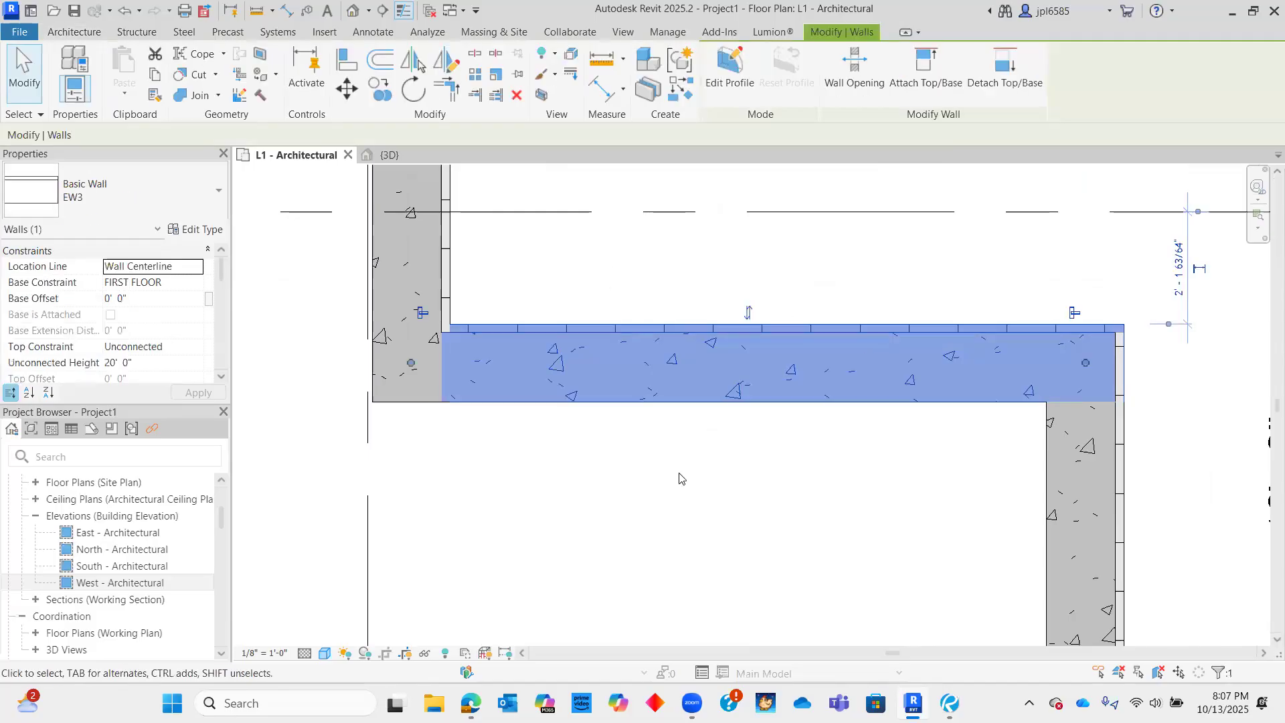
click(748, 312)
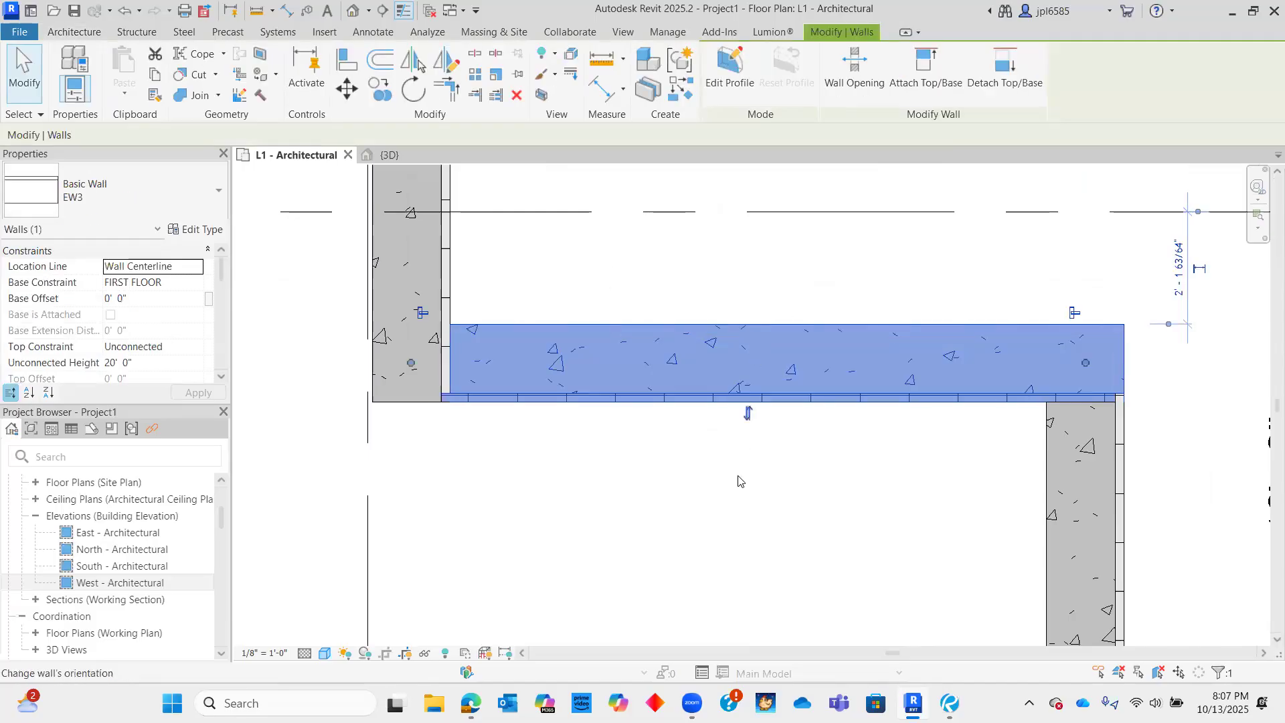
click(740, 422)
click(758, 400)
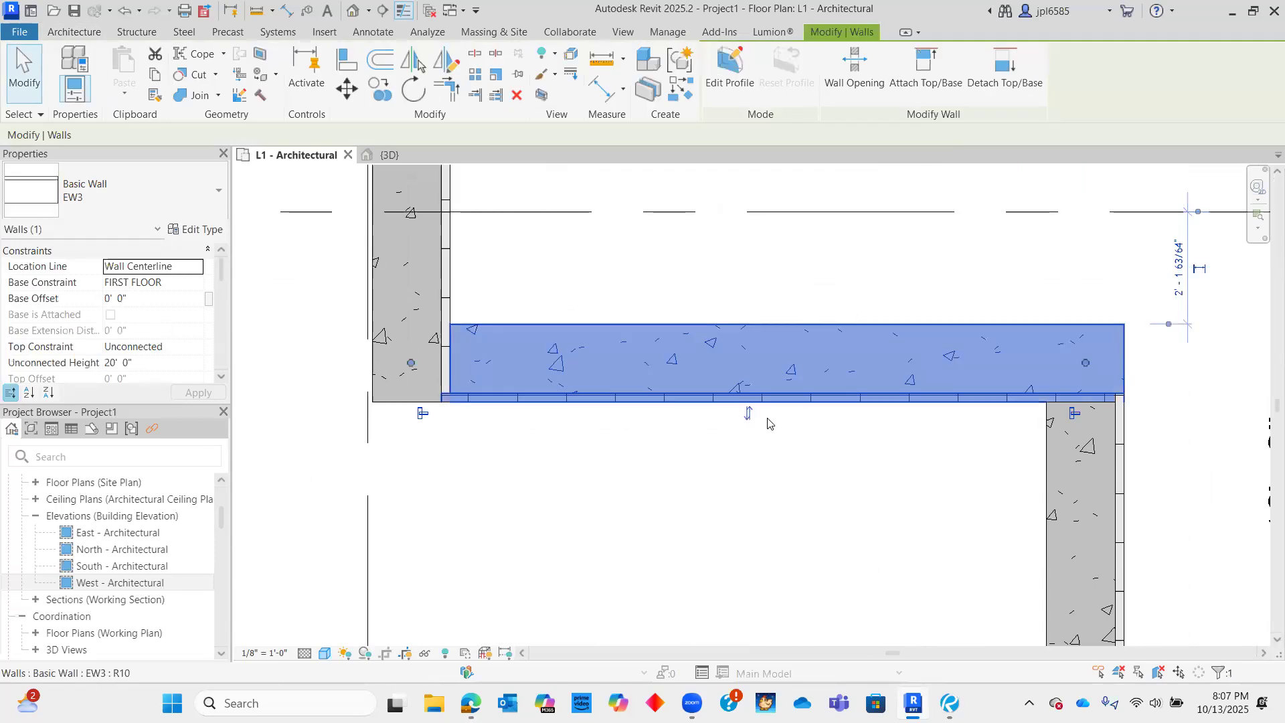
click(749, 415)
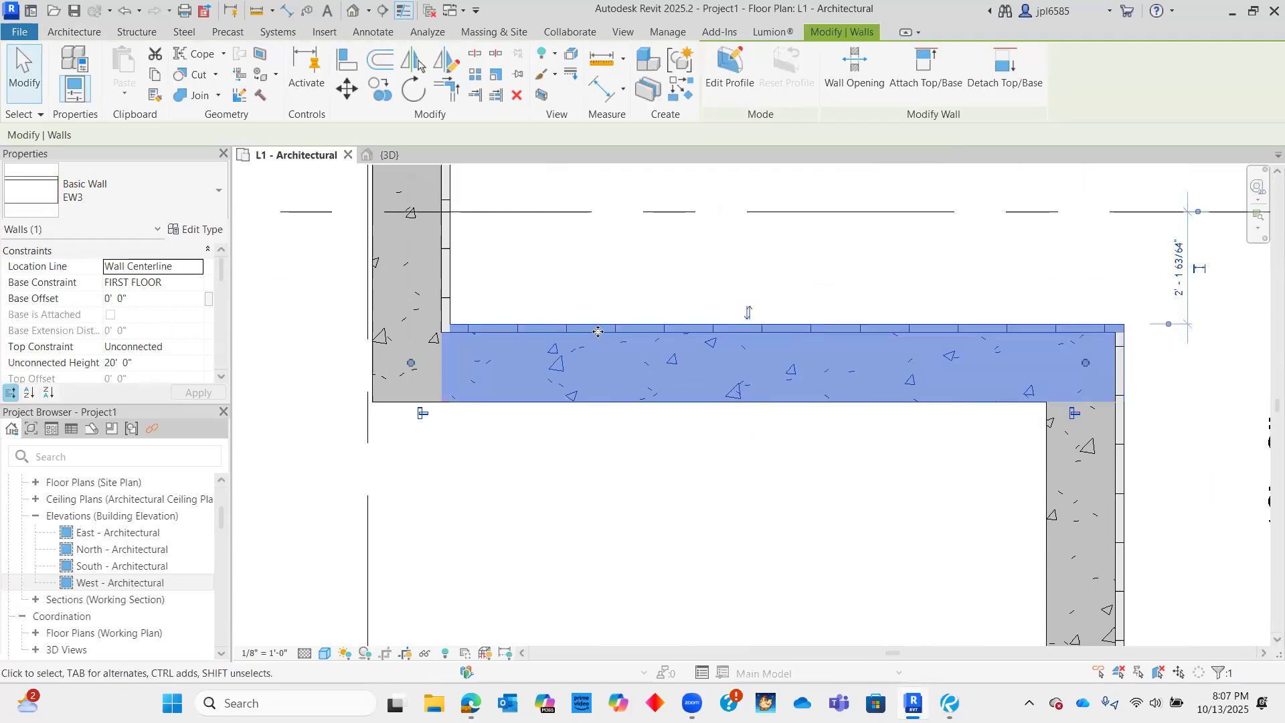
click(866, 279)
scroll(864, 300, down, 5)
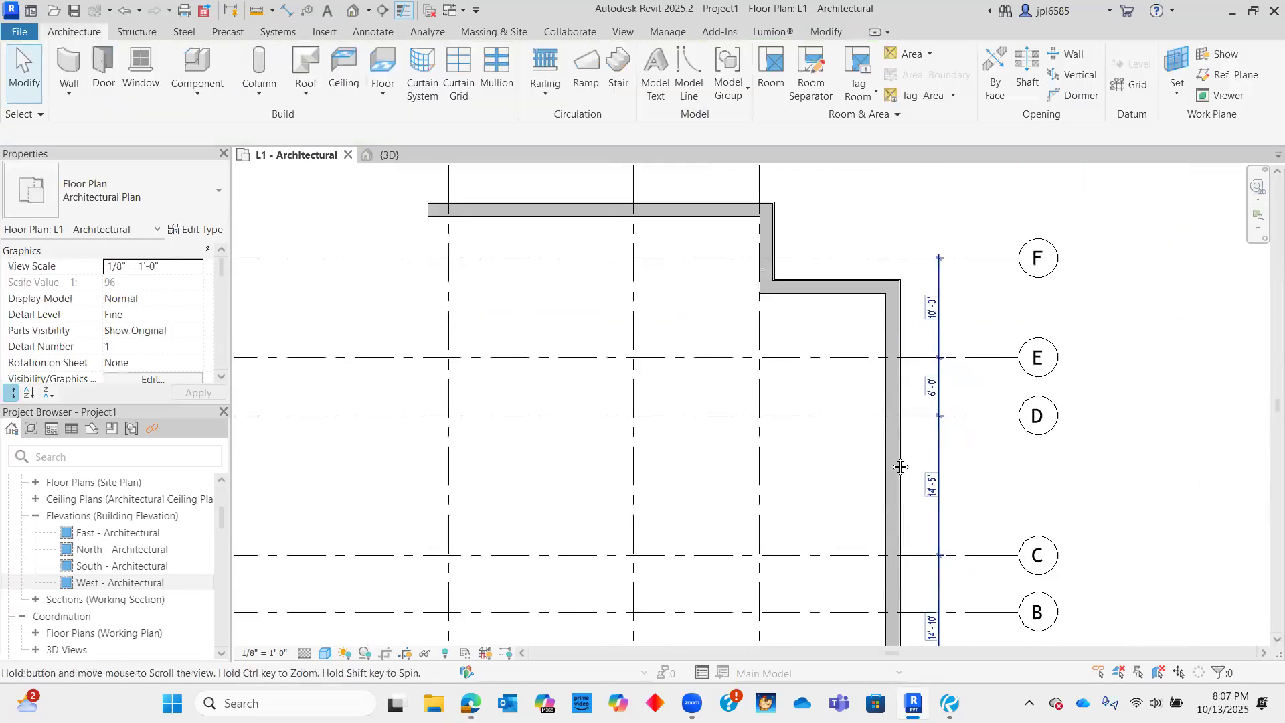
scroll(583, 251, up, 2)
scroll(789, 319, down, 3)
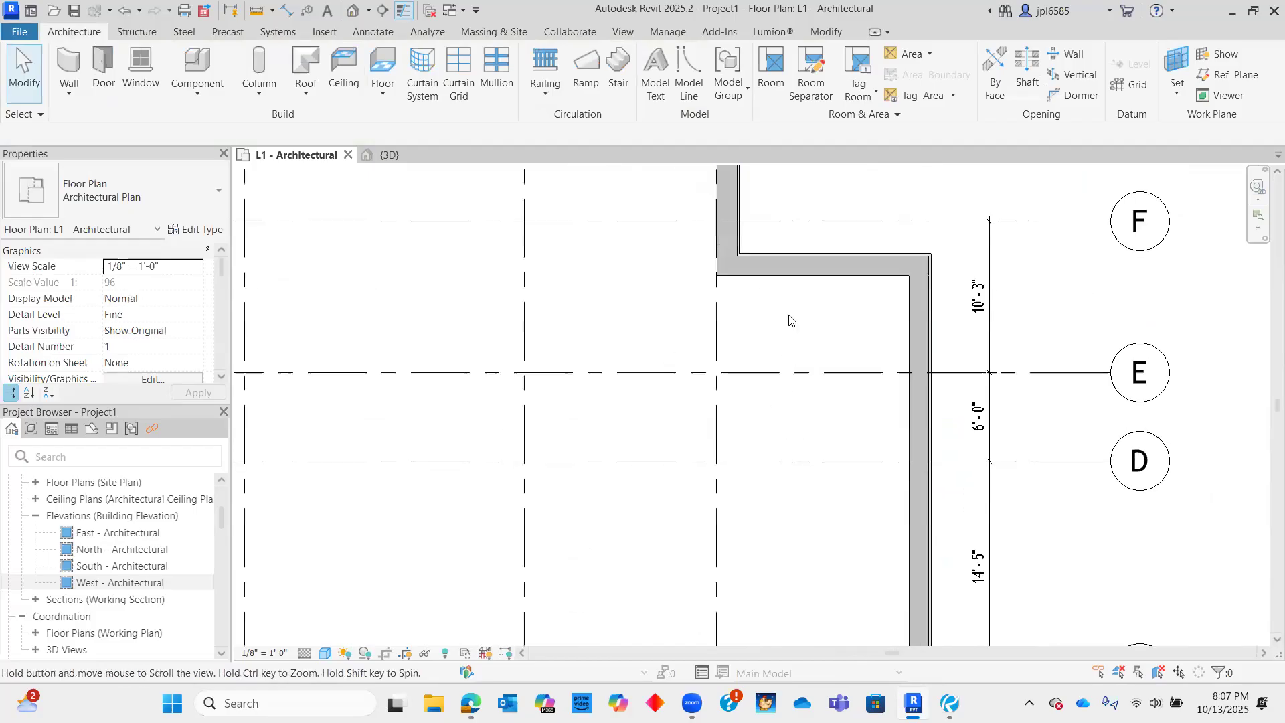
- Switch to the architectural PDF in Bluebeam Revu and examine the basement plan's wall layout around the stair and storage room
middle_drag(954, 364, 906, 318)
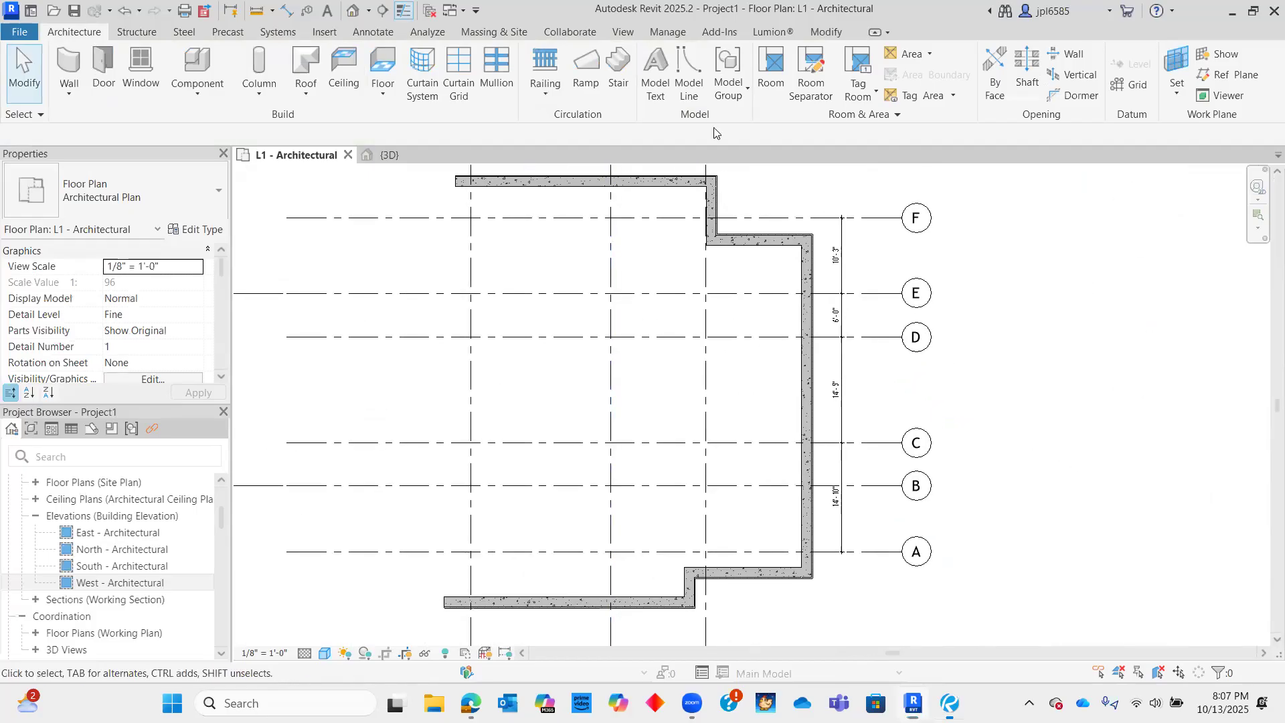
key(alt+Tab)
click(923, 125)
drag(671, 382, 796, 406)
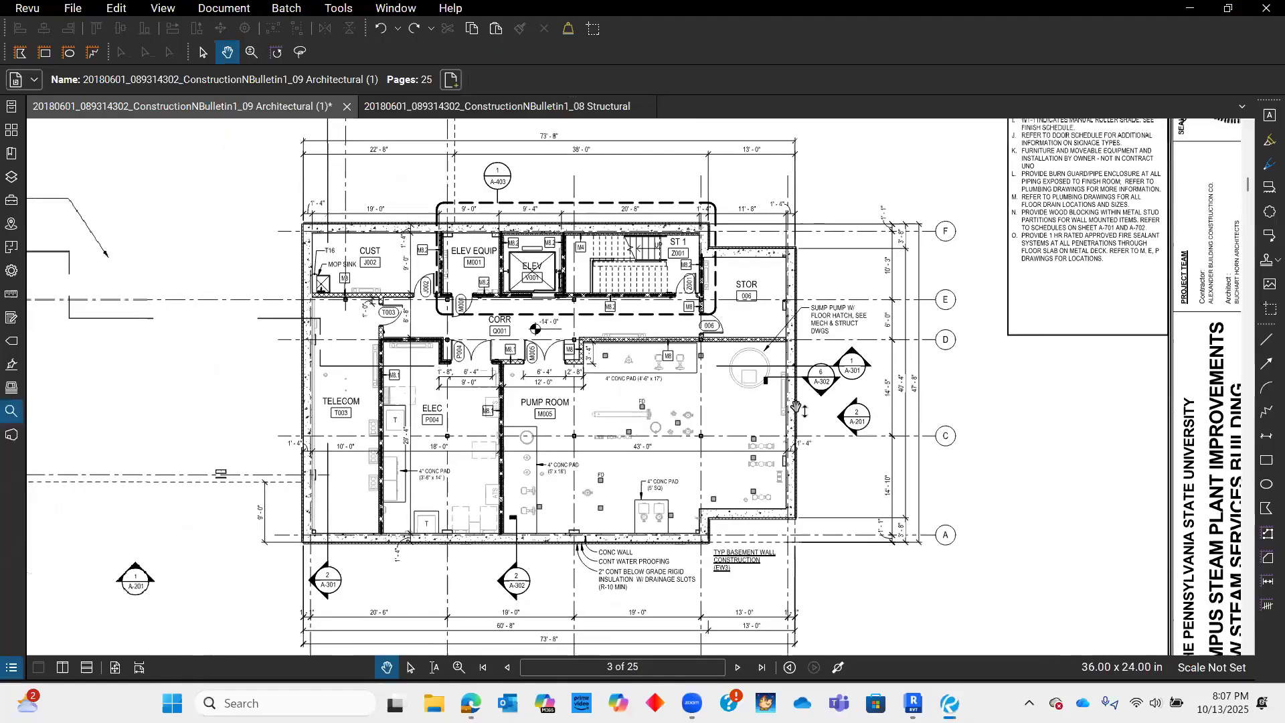
scroll(796, 407, up, 6)
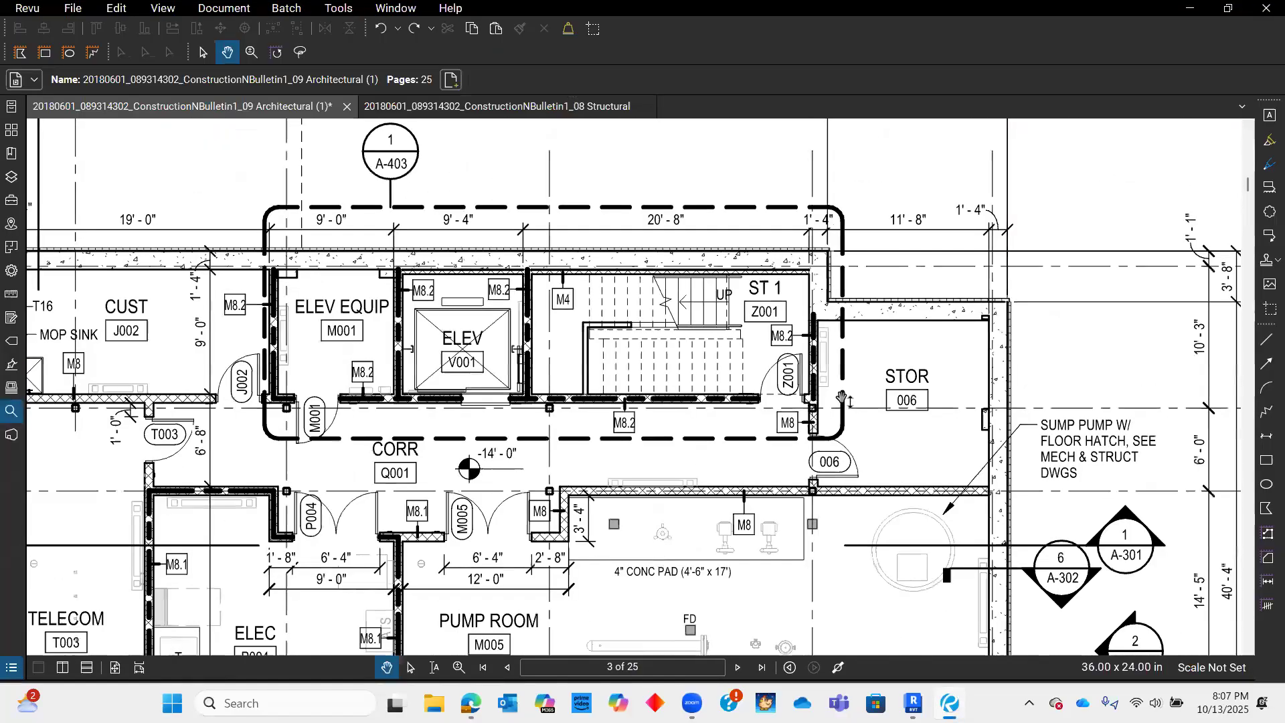
scroll(830, 439, up, 3)
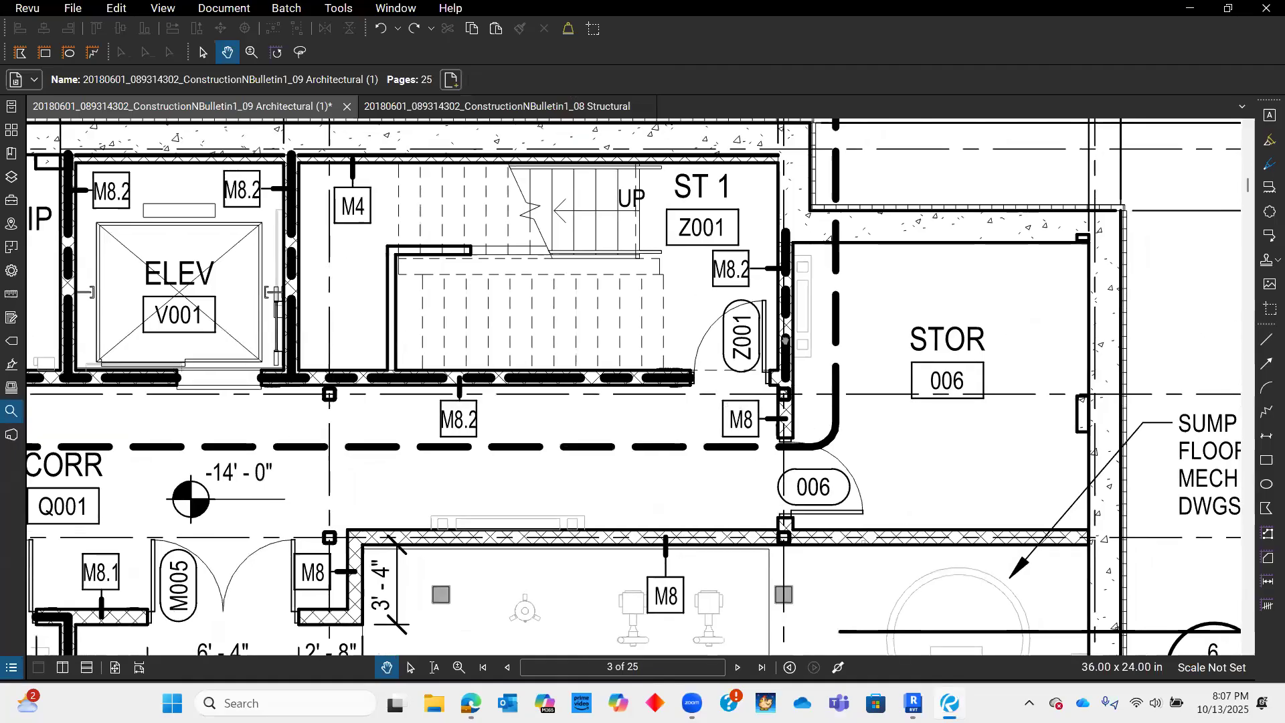
drag(780, 340, 914, 390)
drag(560, 368, 547, 357)
scroll(567, 356, down, 3)
drag(740, 519, 409, 525)
ctrl+scroll(698, 319, down, 4)
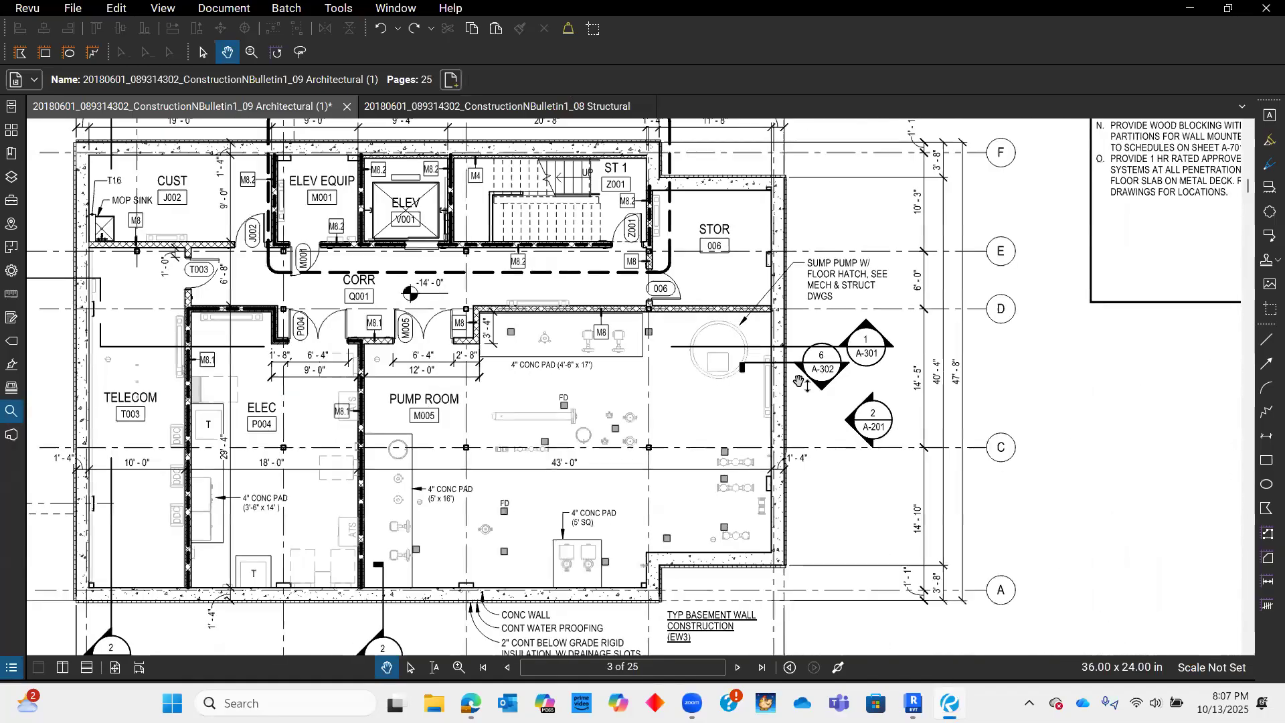
drag(705, 419, 679, 520)
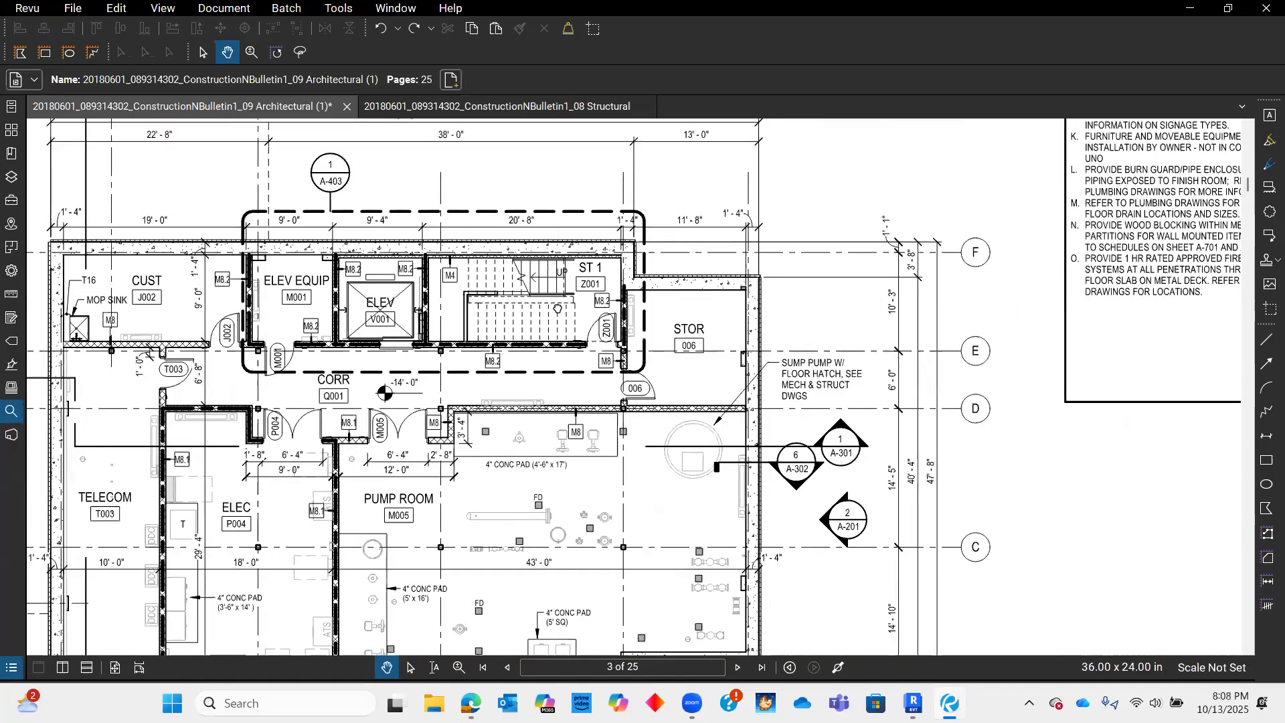
scroll(555, 307, down, 5)
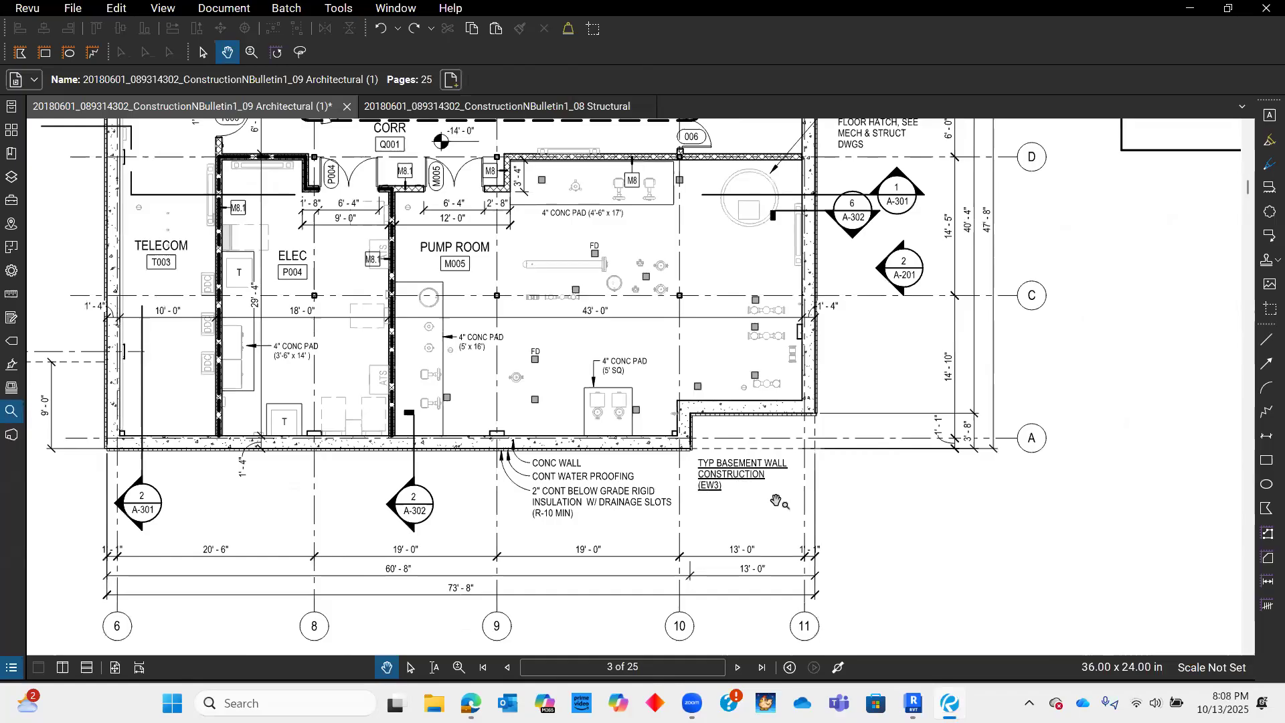
- Examine the typical basement wall construction (EW3) notes and the stepped exterior wall corner near grids A and 10
ctrl+scroll(769, 502, up, 3)
ctrl+scroll(418, 482, up, 1)
ctrl+scroll(416, 467, up, 2)
drag(581, 497, 716, 467)
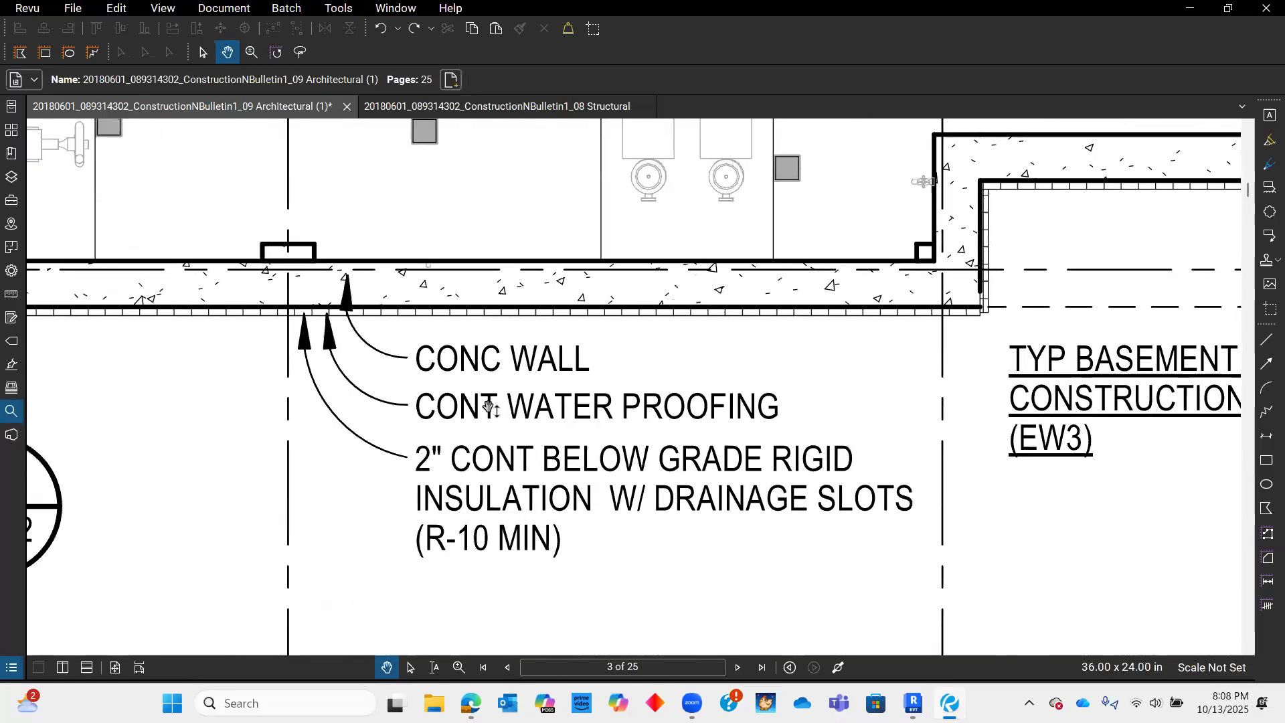
drag(479, 519, 175, 557)
drag(933, 391, 820, 397)
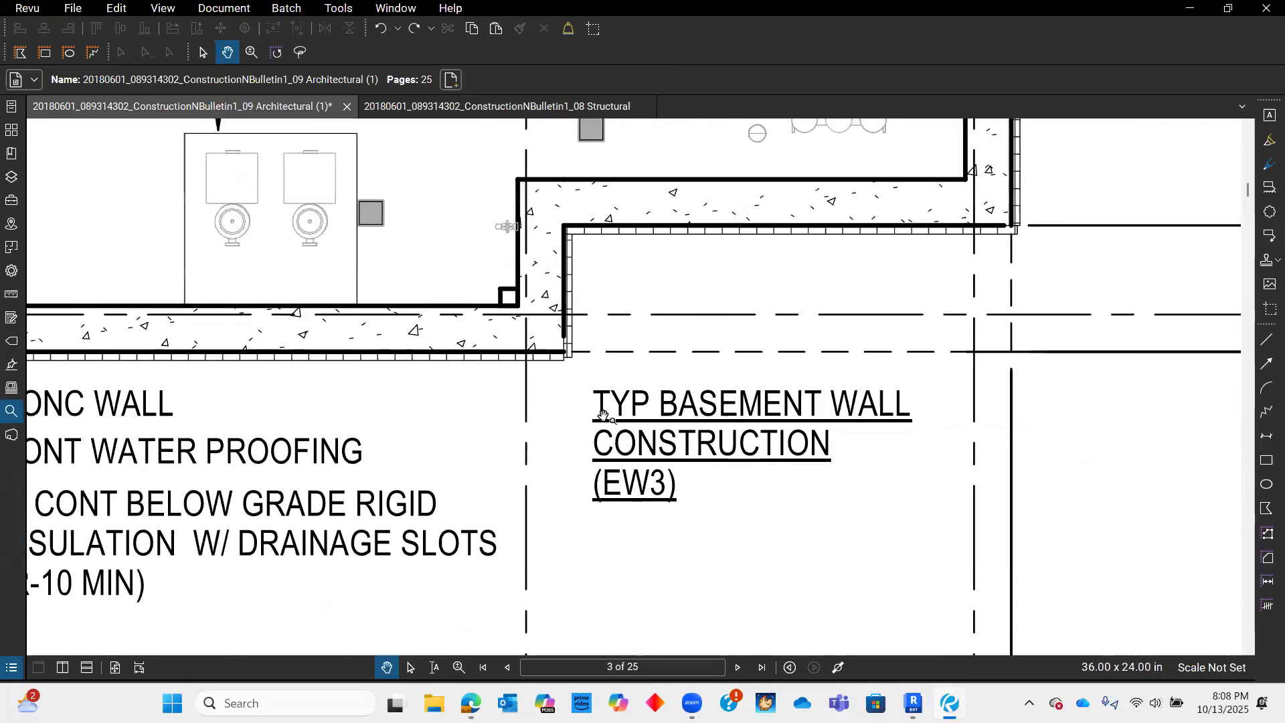
ctrl+scroll(592, 406, down, 3)
ctrl+scroll(644, 462, up, 3)
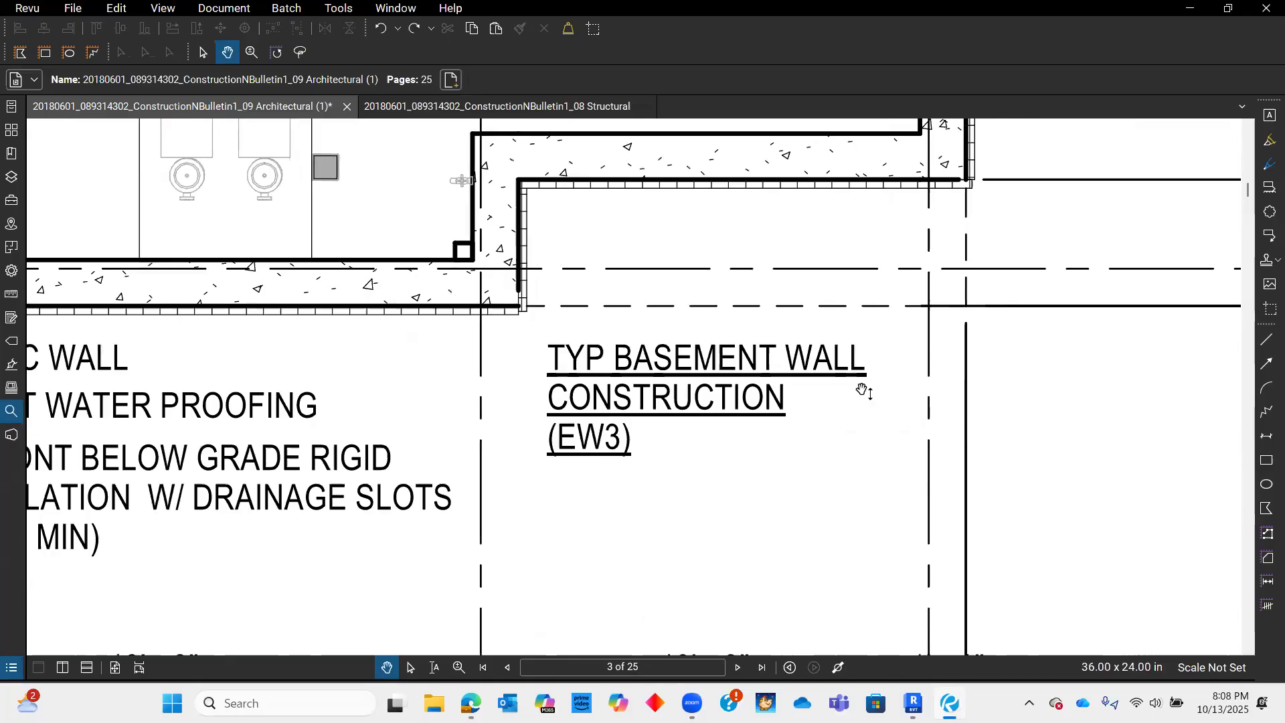
ctrl+scroll(739, 438, down, 5)
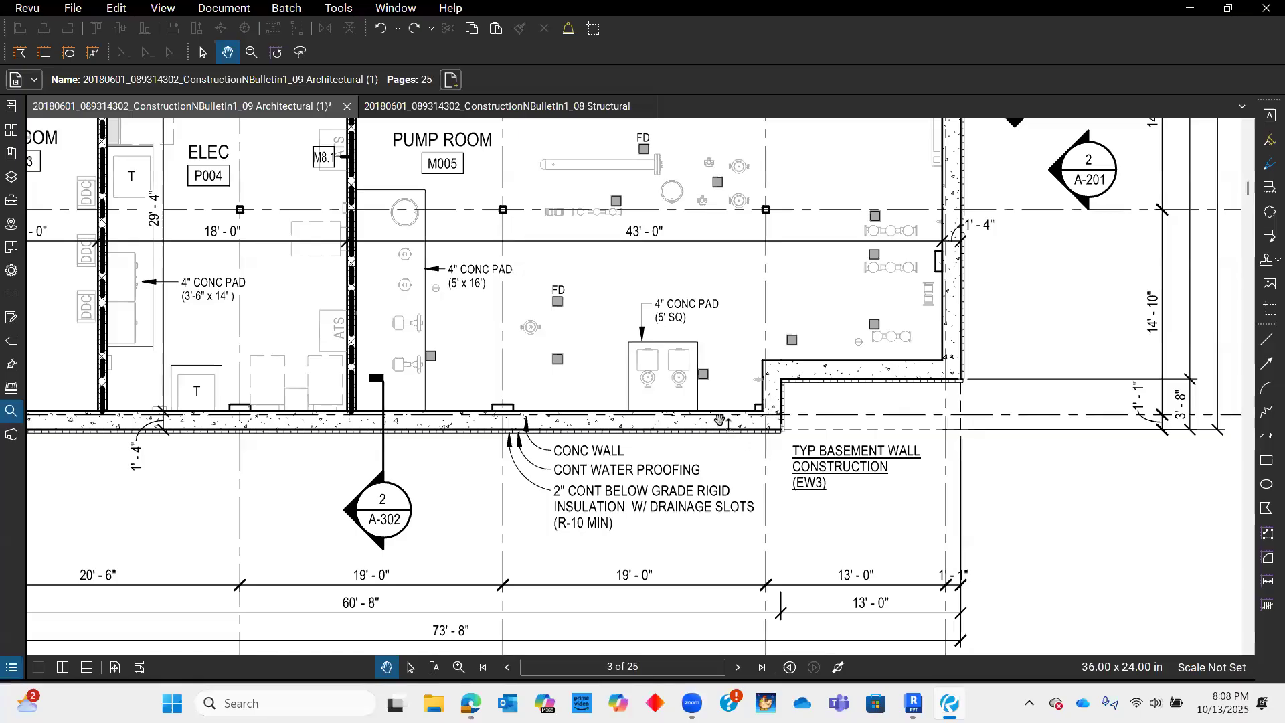
ctrl+scroll(952, 400, down, 6)
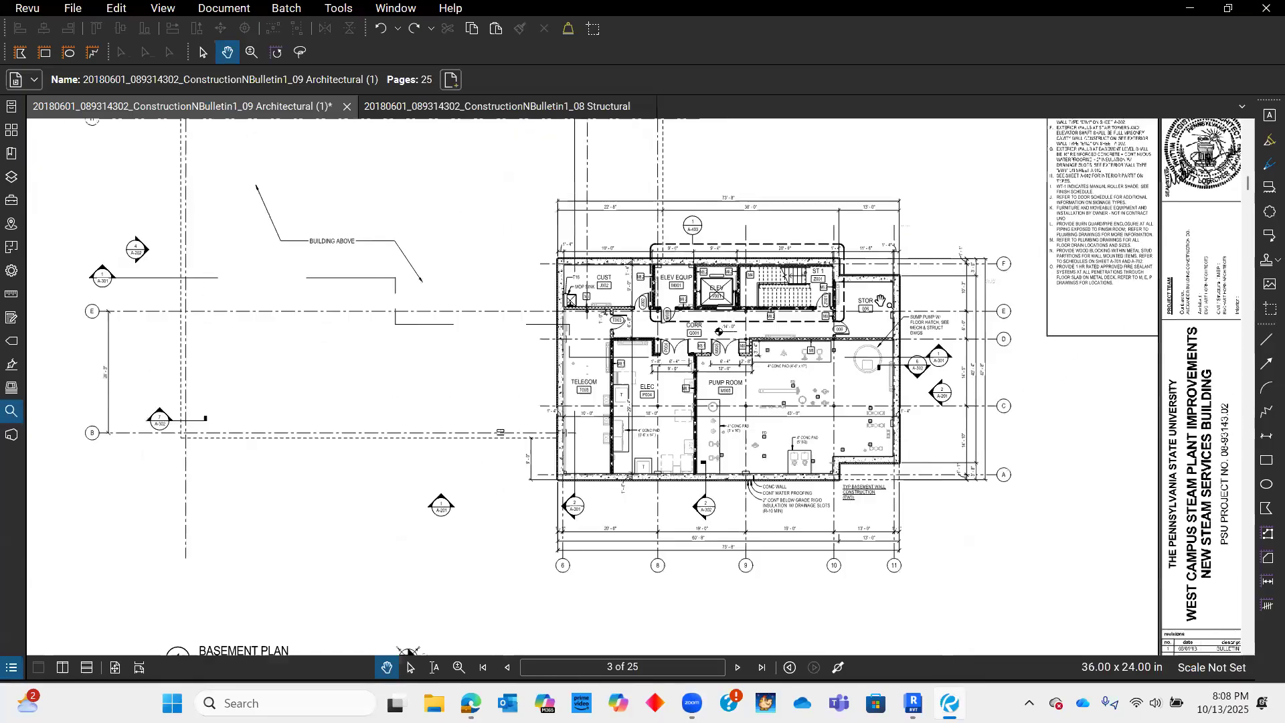
- Examine the M8 and M8.1 walls and their dimensions between the corridor and the pump room
ctrl+scroll(880, 296, up, 5)
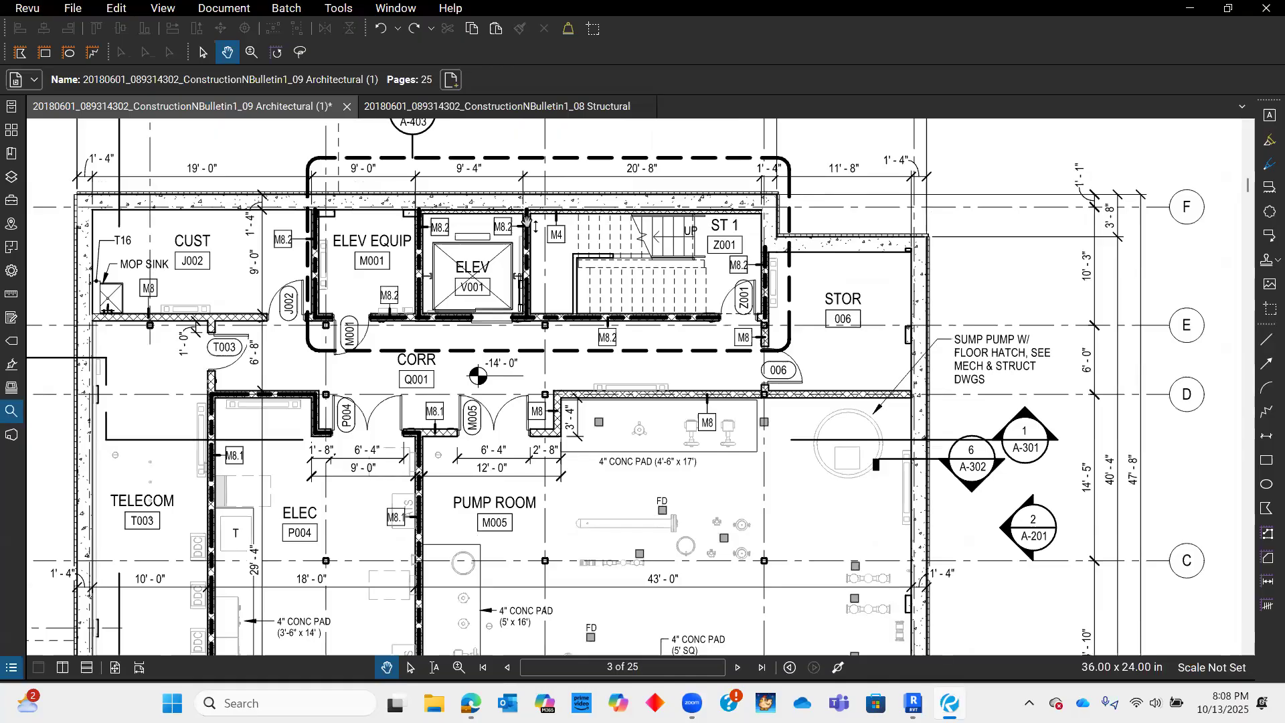
scroll(637, 338, down, 2)
ctrl+scroll(622, 338, up, 5)
drag(614, 395, 712, 381)
ctrl+scroll(672, 384, down, 2)
ctrl+scroll(653, 318, up, 2)
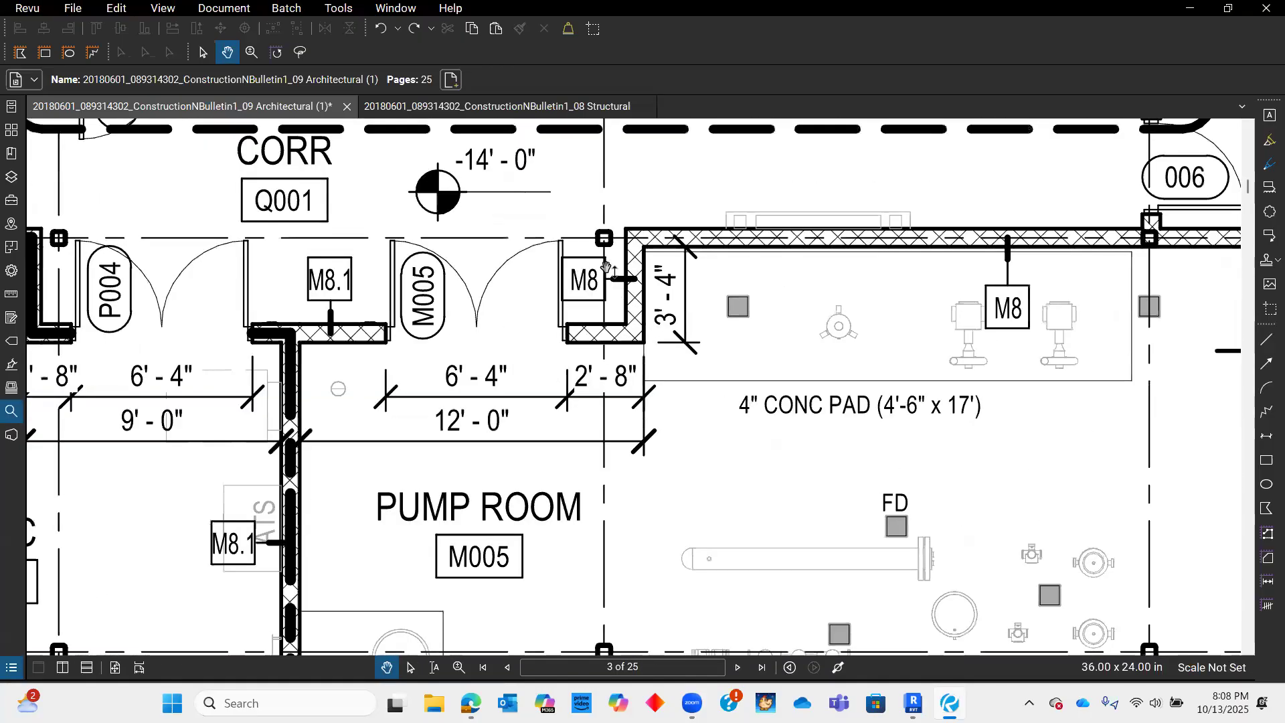
drag(871, 315, 749, 358)
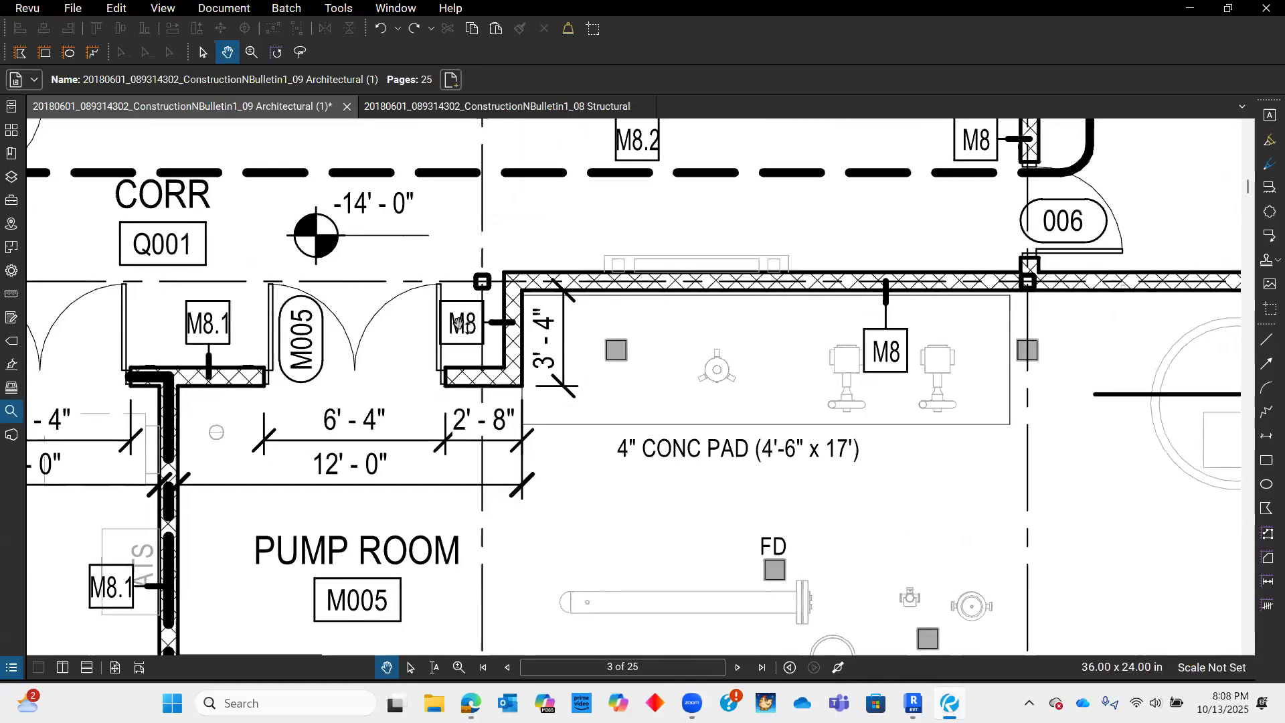
drag(1056, 304, 749, 357)
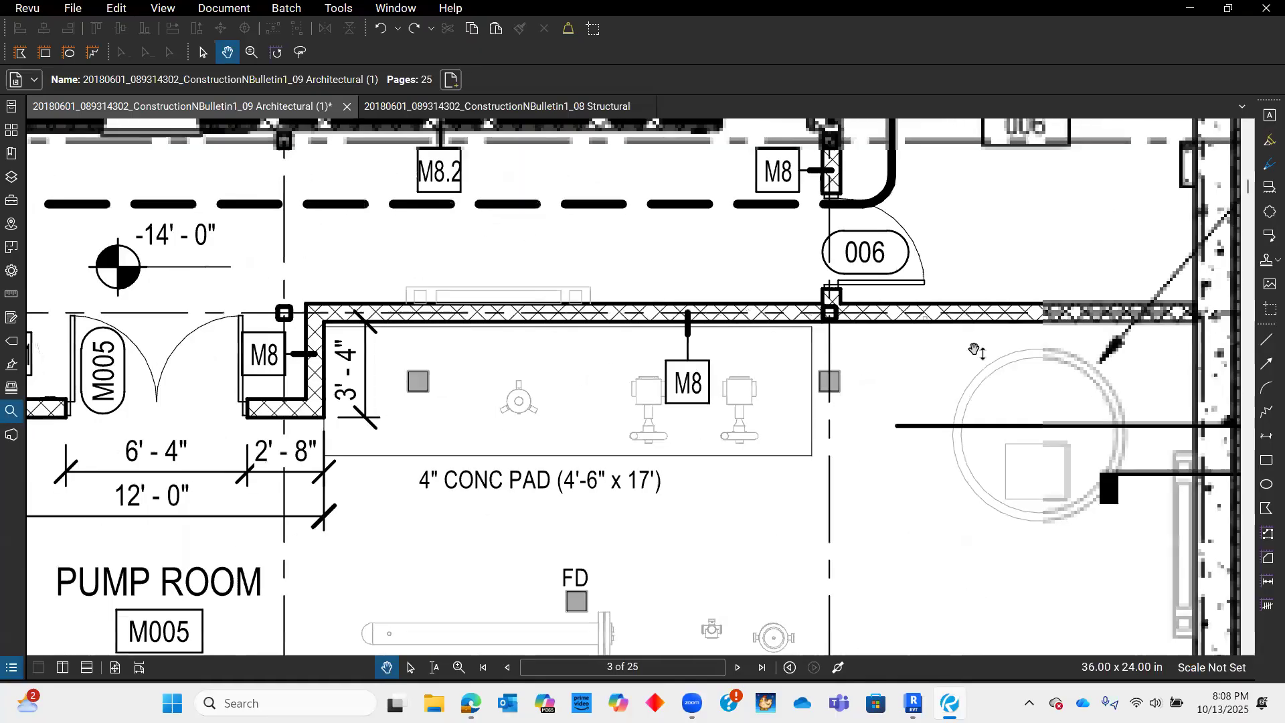
- Examine the M8.2 and M8 wall tags around stair ST 1, the elevator and the elevator equipment room
mouse_move(718, 189)
mouse_down()
mouse_move(683, 371)
mouse_move(681, 518)
mouse_move(694, 406)
mouse_up()
scroll(682, 469, up, 3)
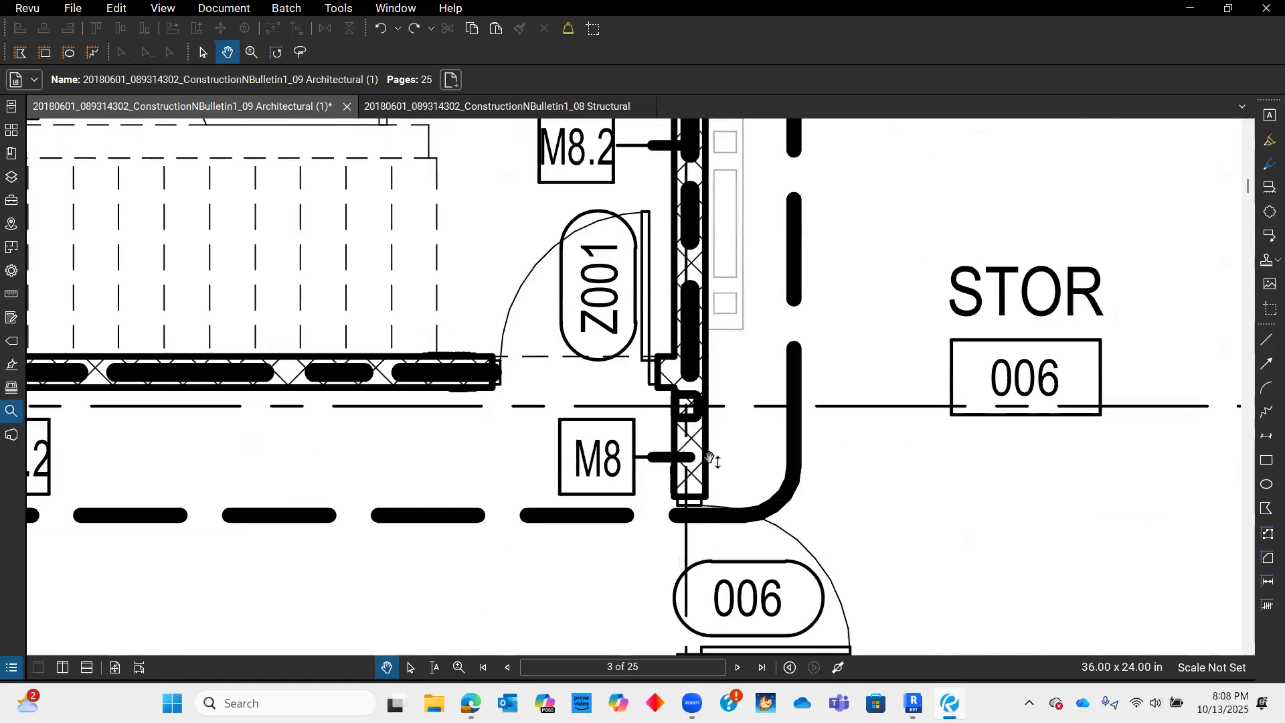
scroll(730, 482, down, 3)
drag(500, 451, 688, 456)
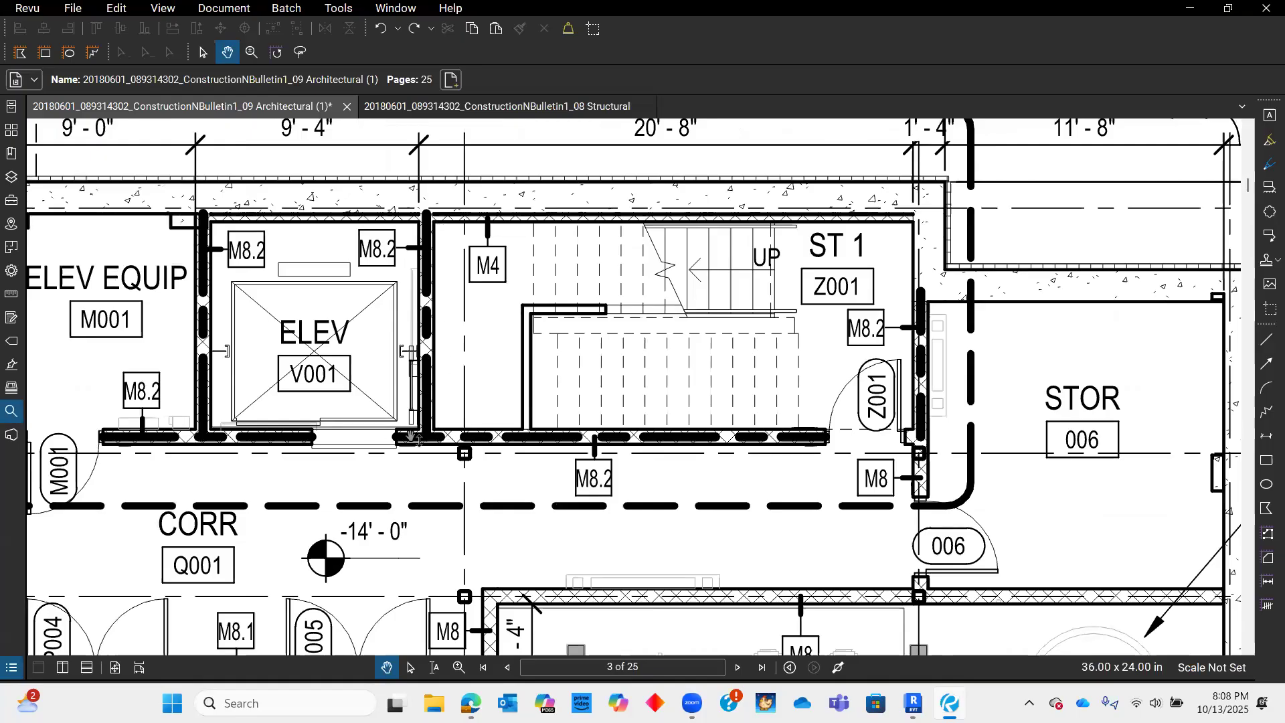
drag(645, 467, 705, 468)
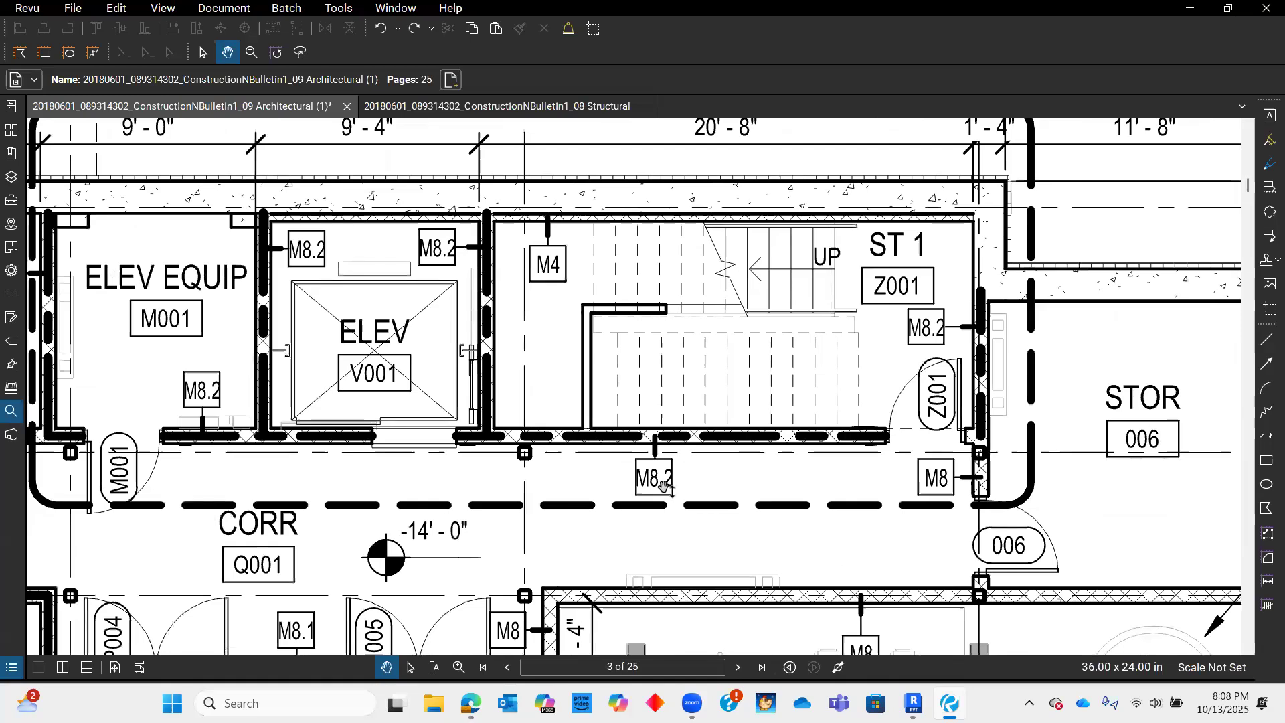
scroll(661, 488, up, 3)
scroll(654, 436, down, 5)
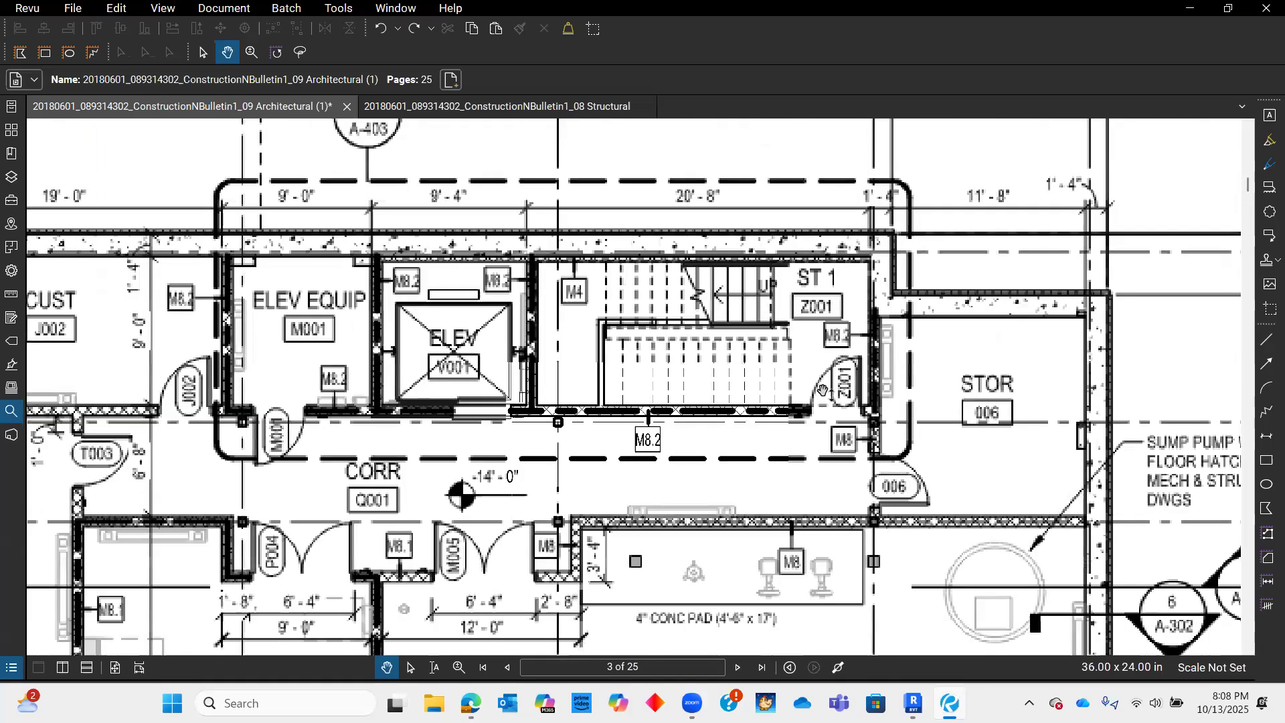
drag(704, 396, 692, 402)
scroll(770, 388, up, 2)
drag(340, 319, 513, 336)
scroll(258, 235, up, 3)
scroll(450, 384, down, 4)
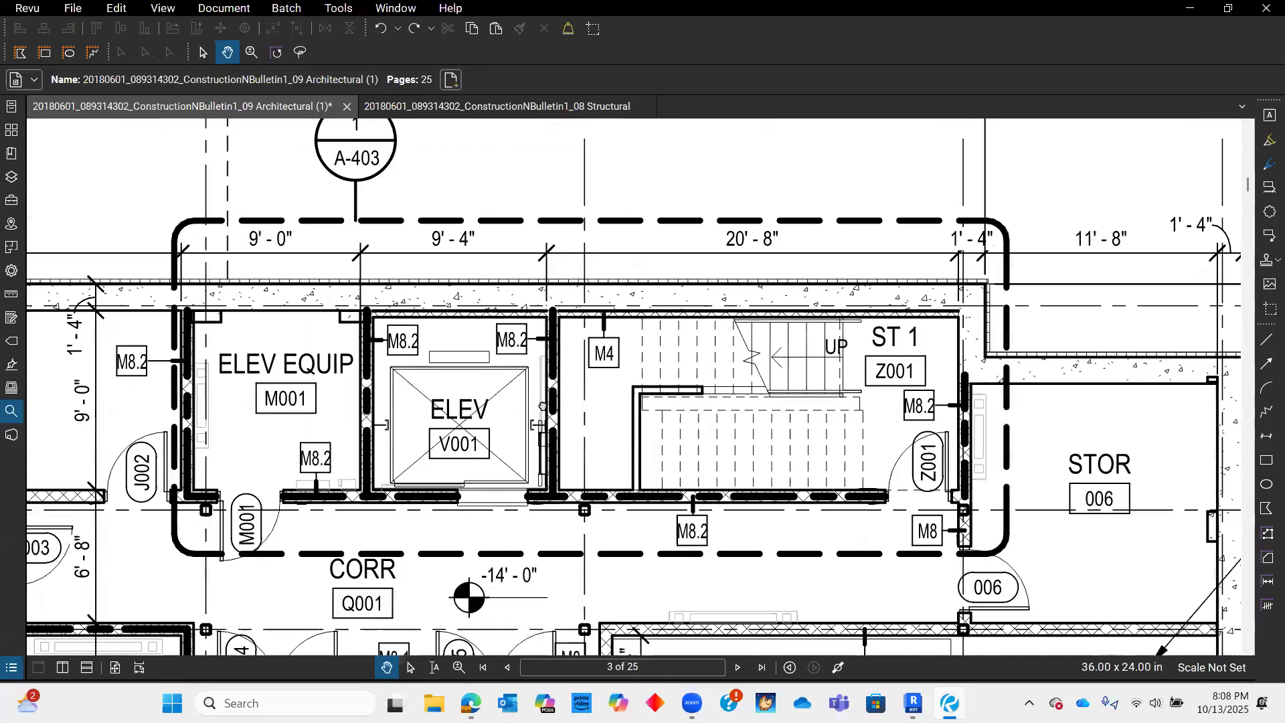
- Examine the M8.1 walls enclosing the electrical room beside the telecom room
drag(272, 349, 329, 328)
drag(420, 414, 569, 344)
scroll(512, 360, down, 3)
drag(528, 300, 510, 177)
drag(468, 491, 506, 324)
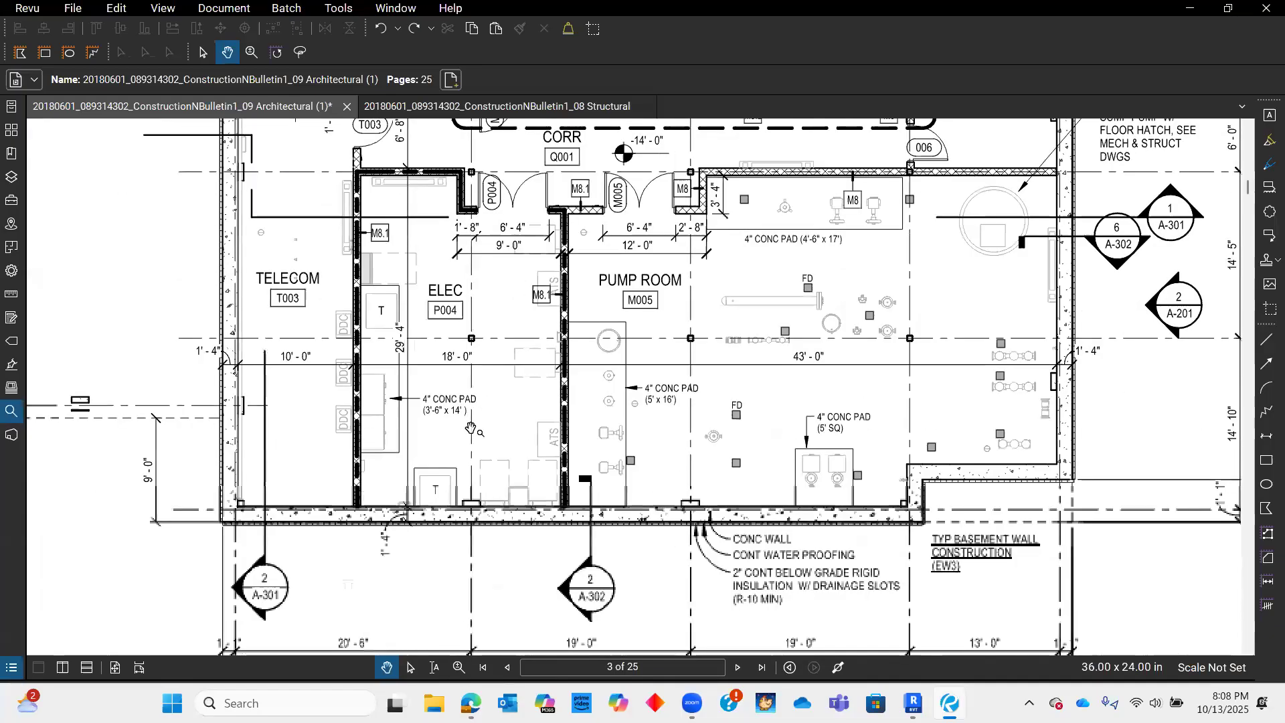
drag(453, 569, 445, 595)
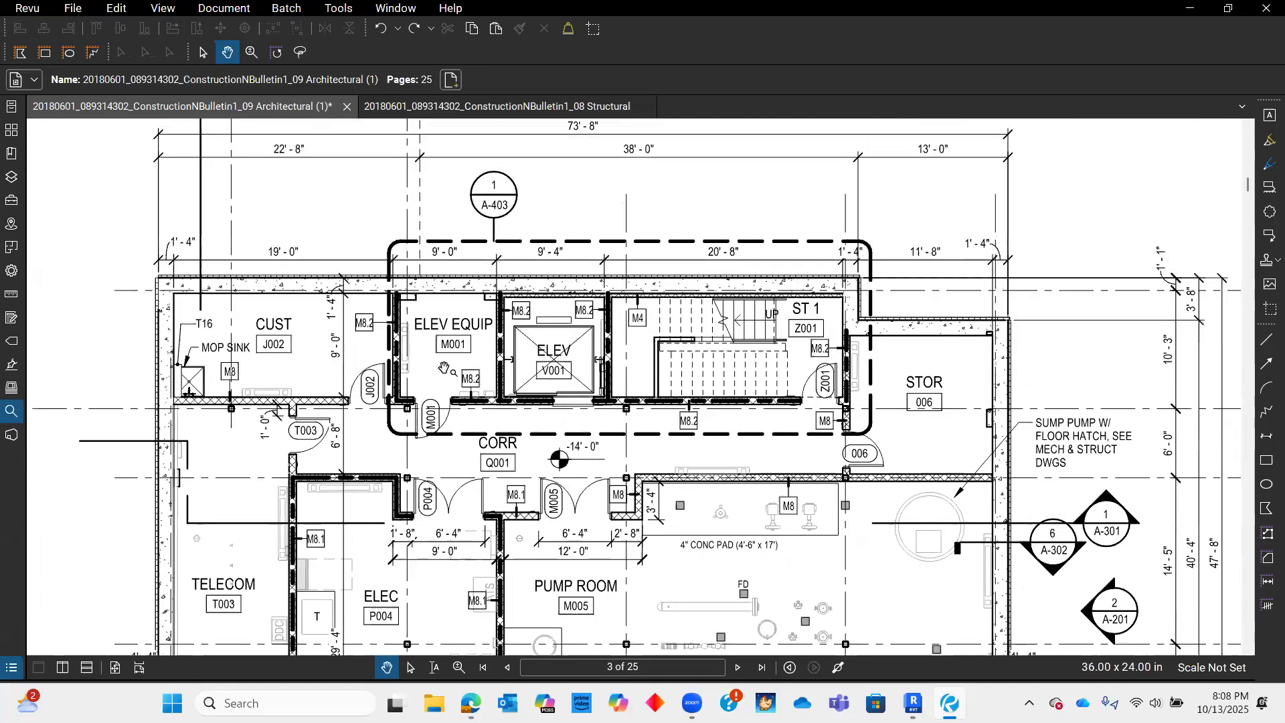
- Examine the M4 wall lining the inside of the exterior concrete wall at stair ST 1
scroll(445, 368, up, 2)
drag(601, 352, 514, 365)
drag(784, 394, 634, 386)
scroll(780, 297, up, 2)
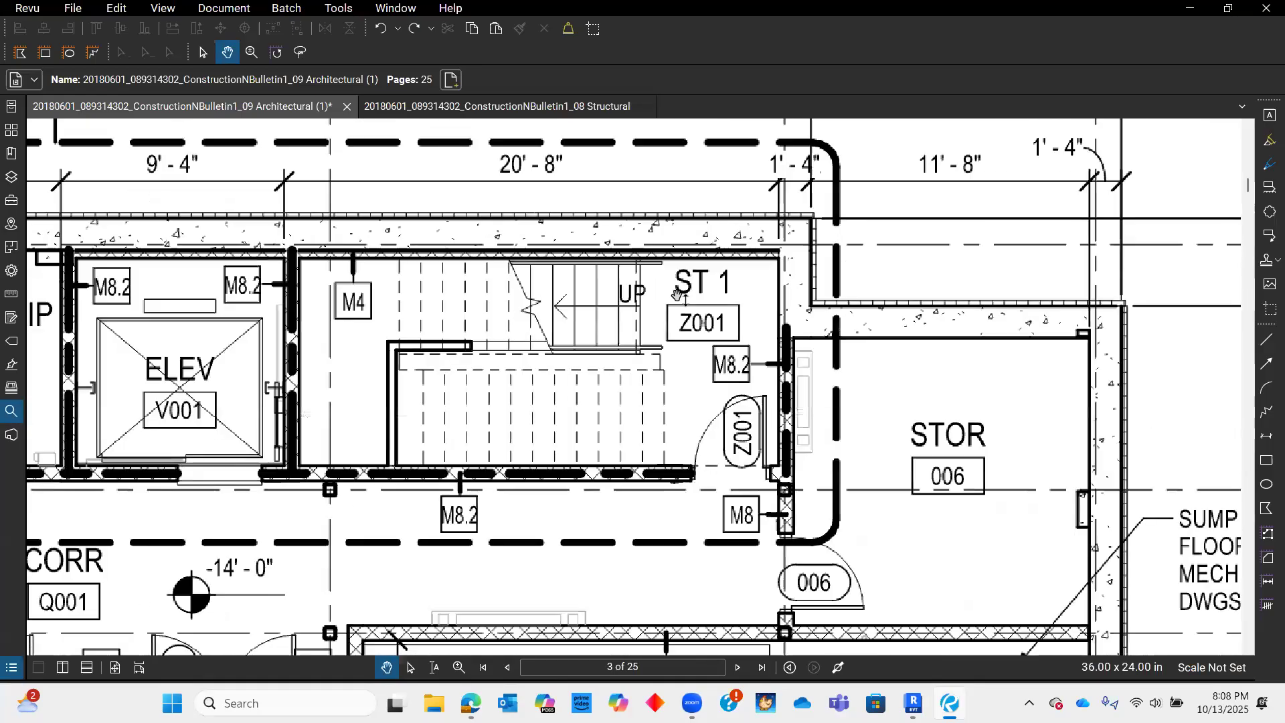
drag(378, 278, 495, 318)
scroll(496, 319, up, 5)
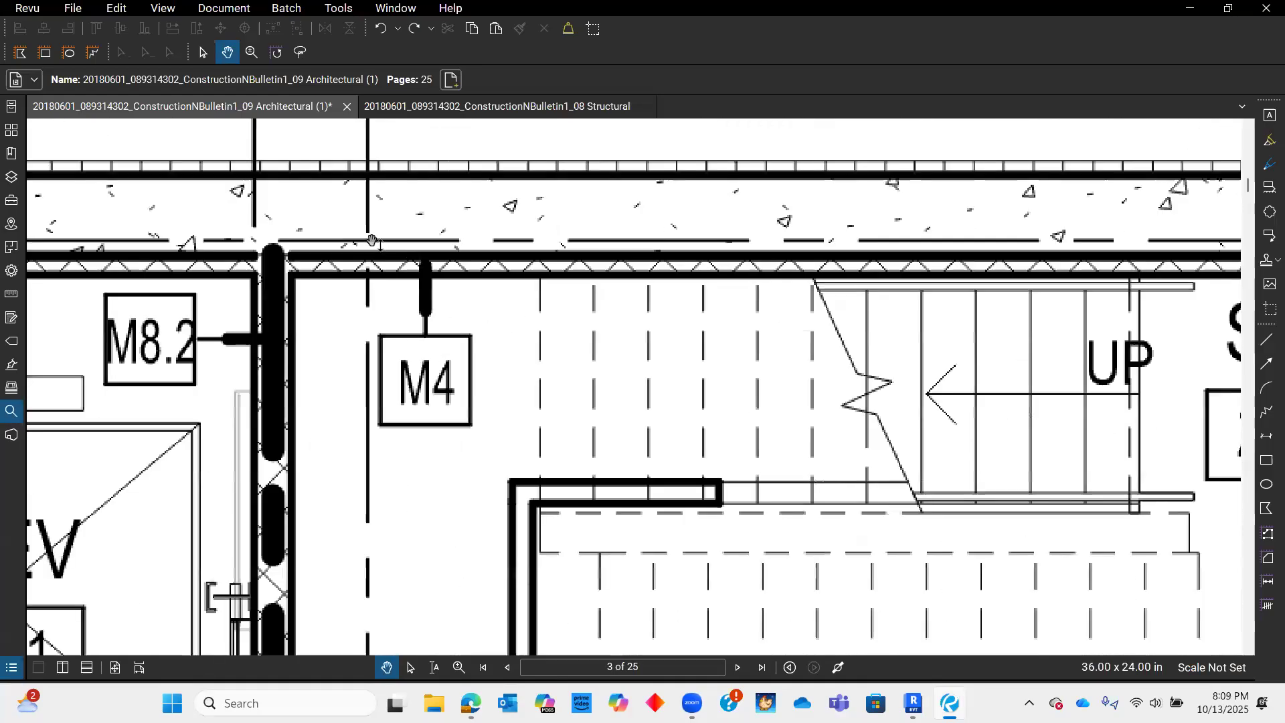
scroll(444, 290, down, 5)
- Circle the small rectangular projection on the exterior wall at grids A and 9 with the red pen
drag(616, 505, 559, 287)
ctrl+scroll(559, 287, down, 1)
drag(715, 443, 658, 340)
ctrl+scroll(658, 340, down, 2)
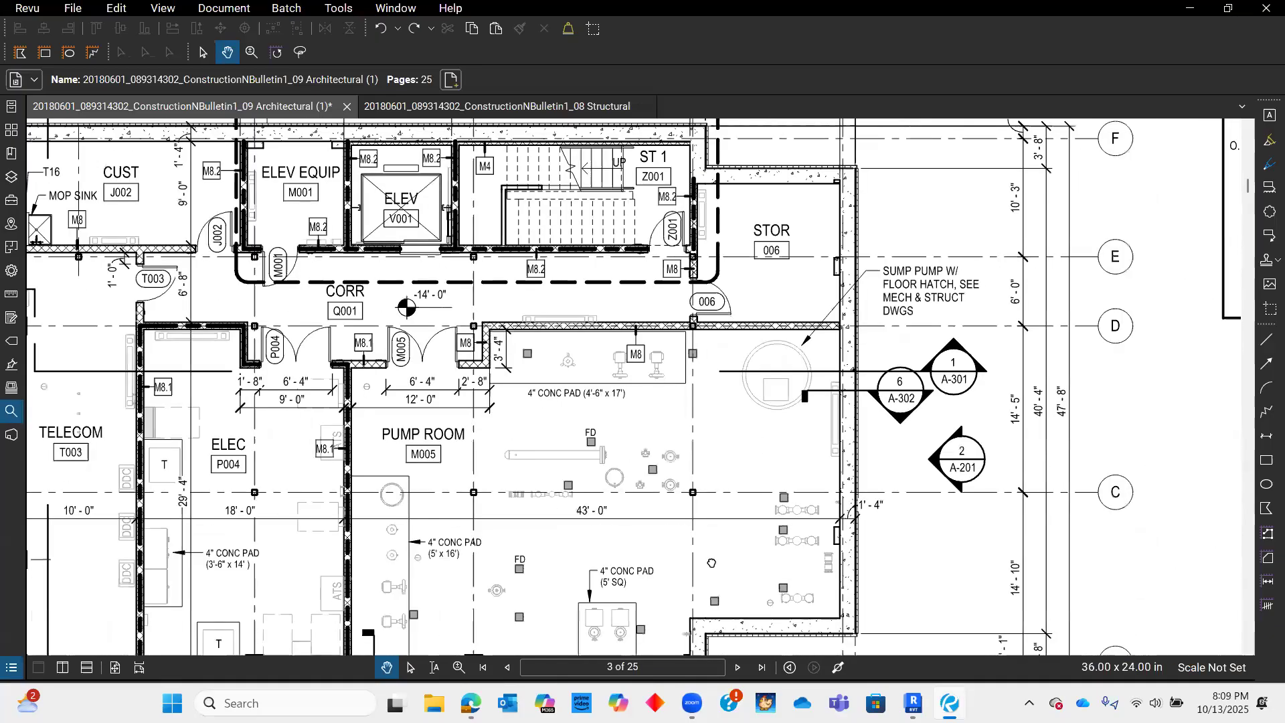
drag(711, 562, 694, 383)
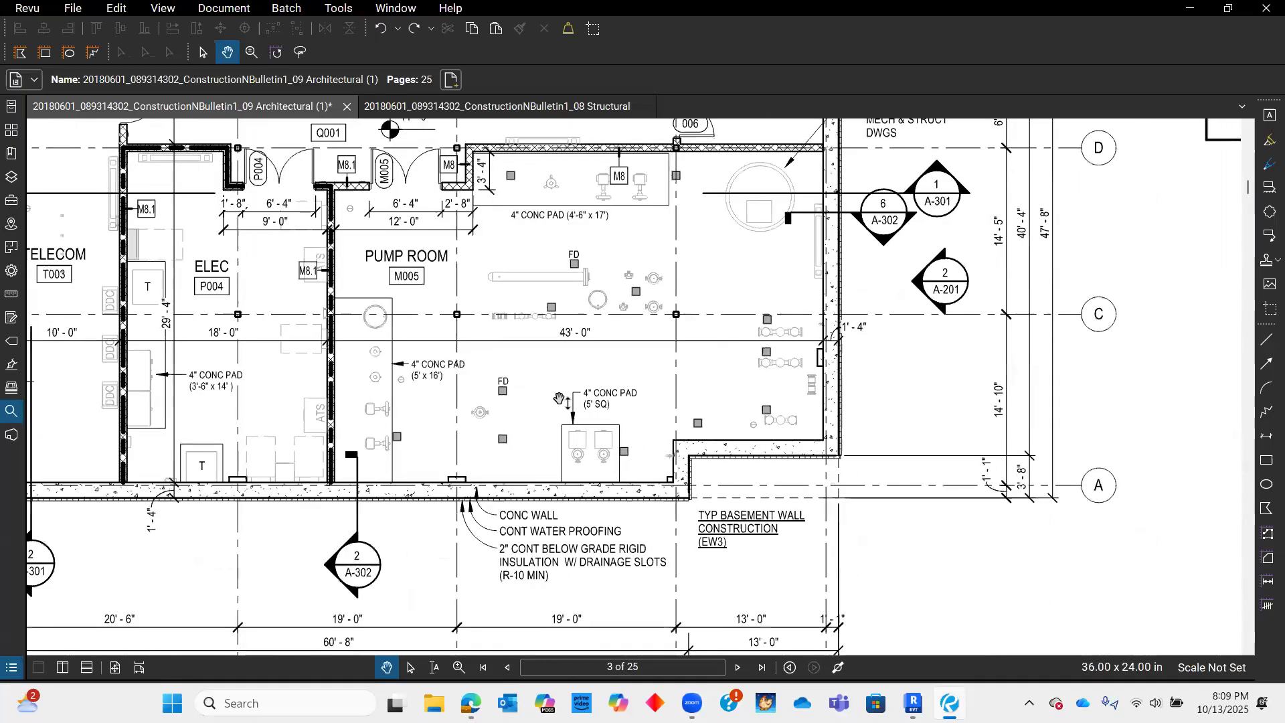
ctrl+scroll(600, 374, down, 1)
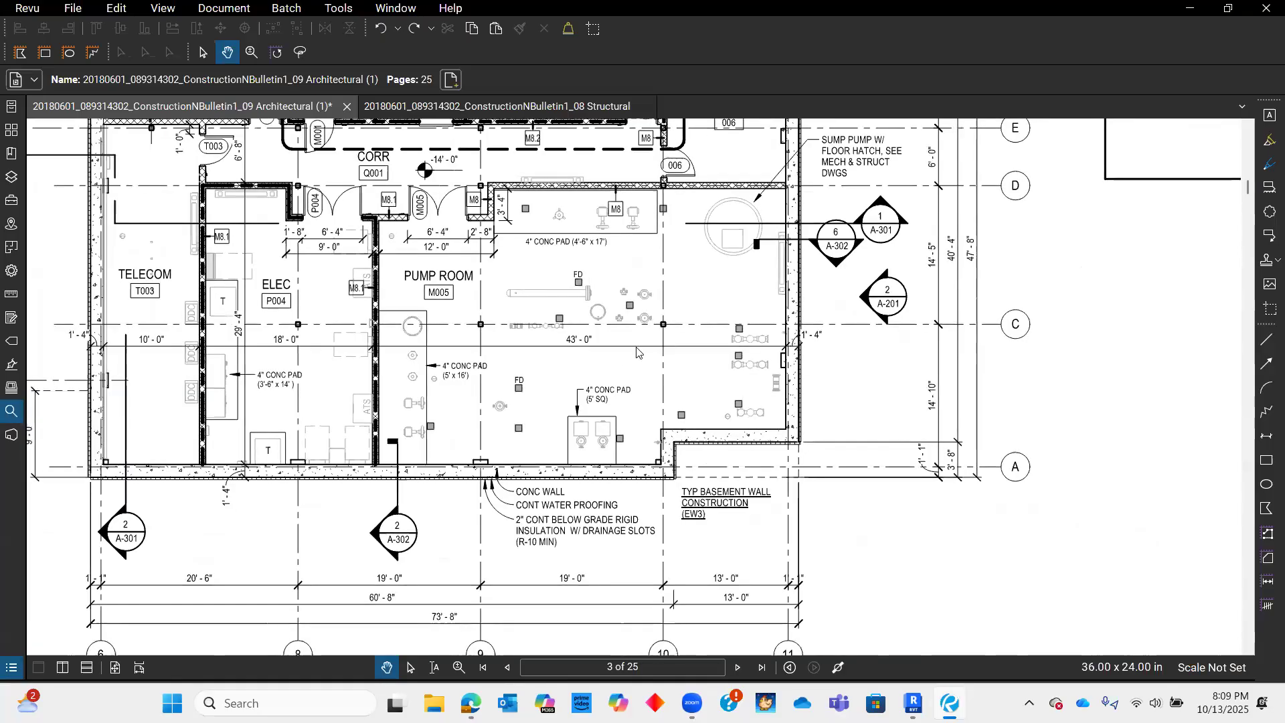
drag(676, 321, 712, 238)
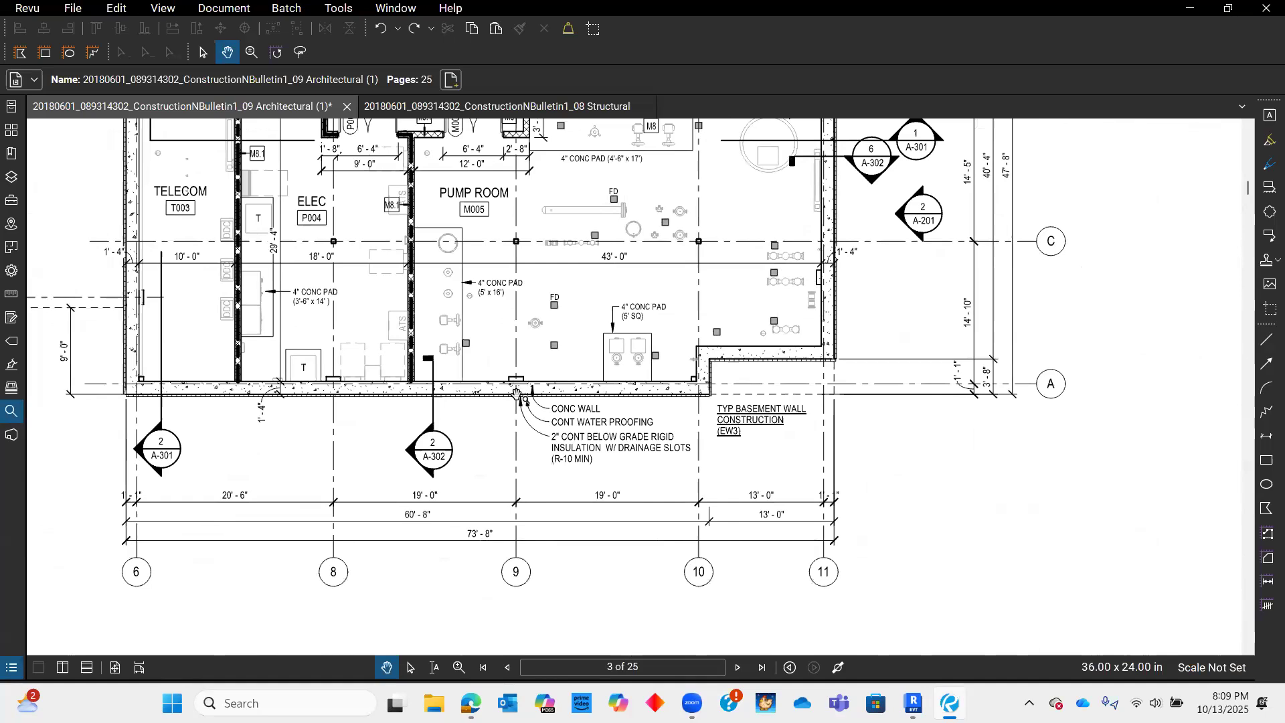
ctrl+scroll(516, 395, up, 6)
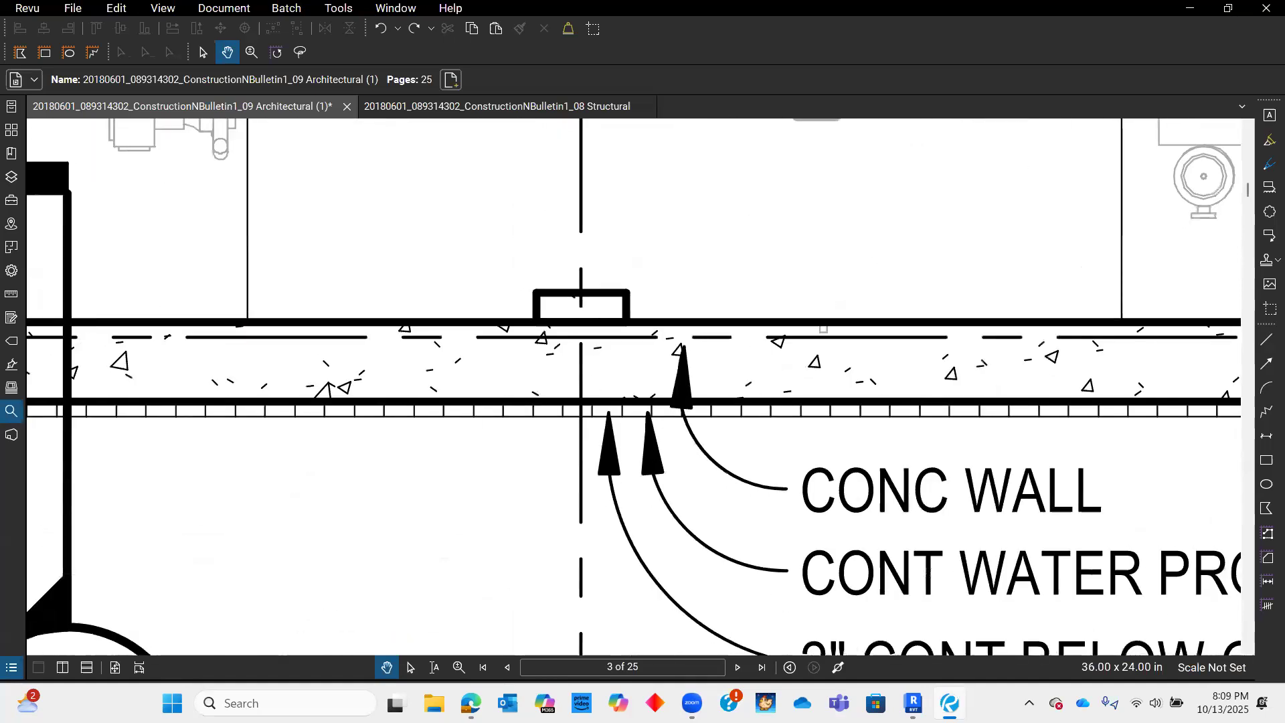
click(1270, 164)
mouse_move(586, 235)
mouse_down()
mouse_move(532, 468)
mouse_move(731, 294)
mouse_move(476, 257)
mouse_move(473, 274)
mouse_up()
mouse_move(598, 265)
mouse_down()
mouse_move(540, 257)
mouse_move(598, 235)
mouse_move(557, 231)
mouse_up()
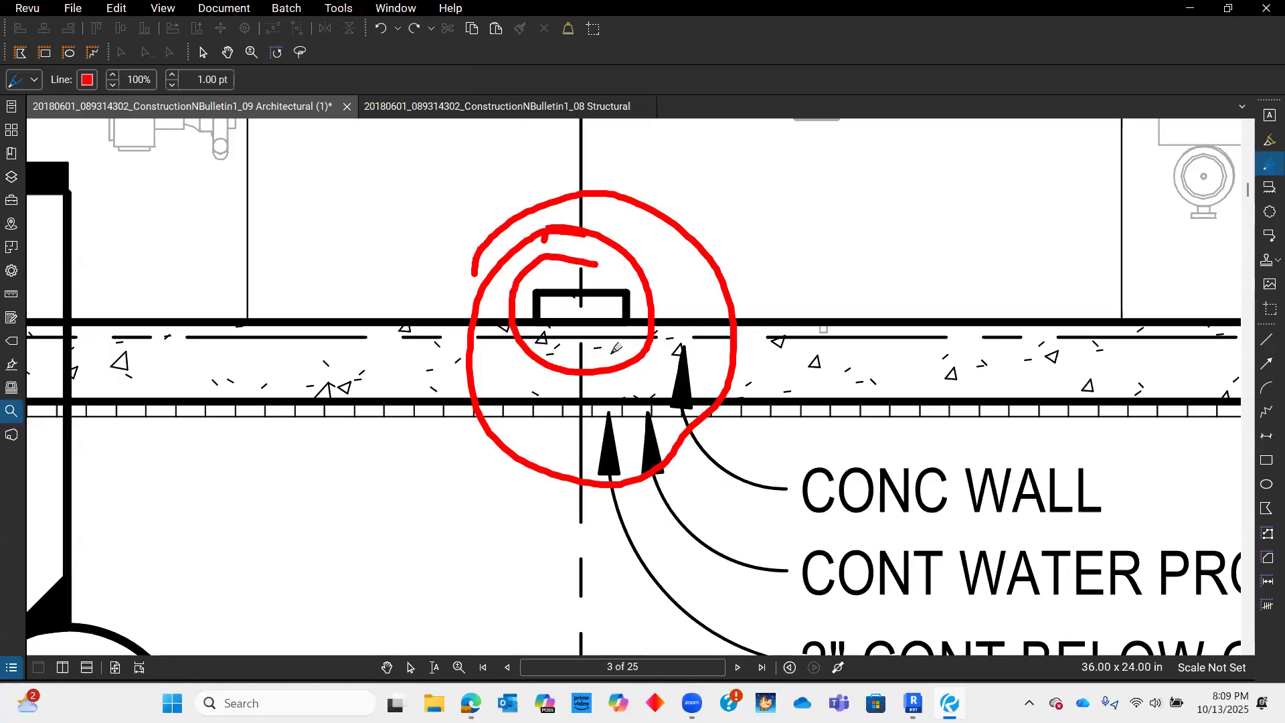
scroll(602, 360, down, 6)
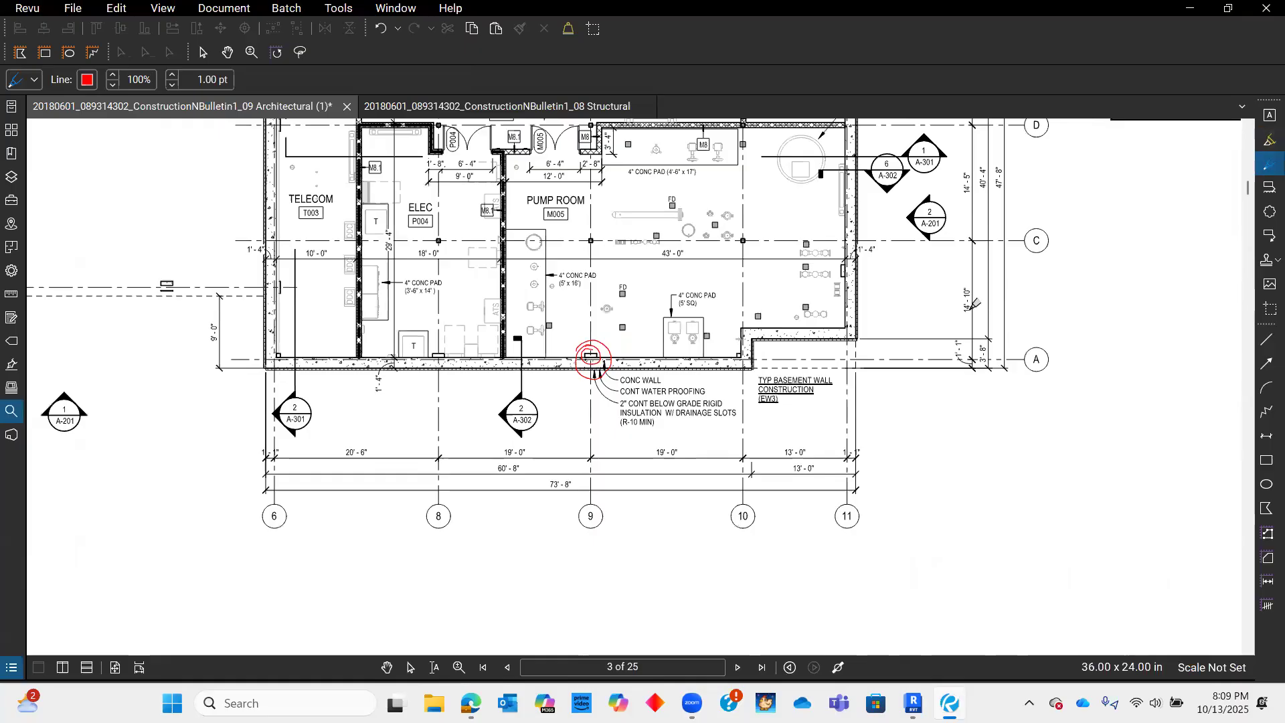
key(Escape)
- Review the whole basement plan between grids A and F
drag(957, 279, 842, 463)
scroll(664, 395, up, 2)
drag(647, 310, 701, 384)
scroll(701, 384, down, 2)
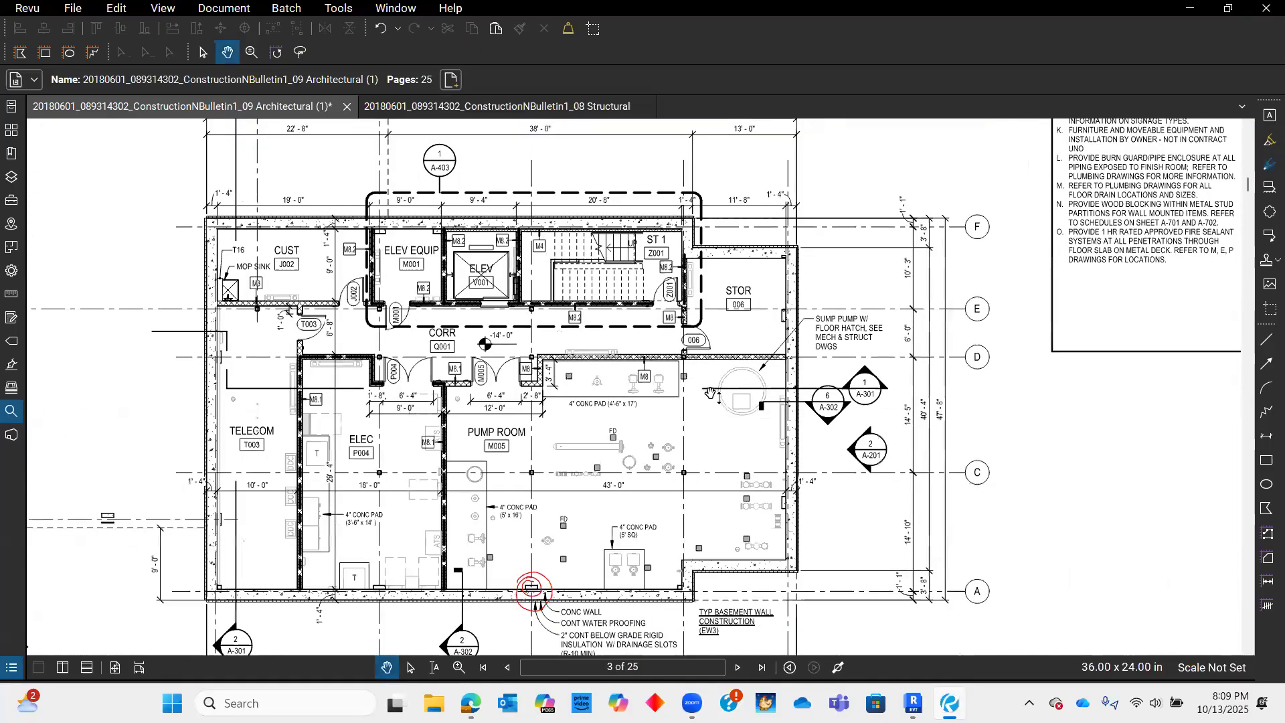